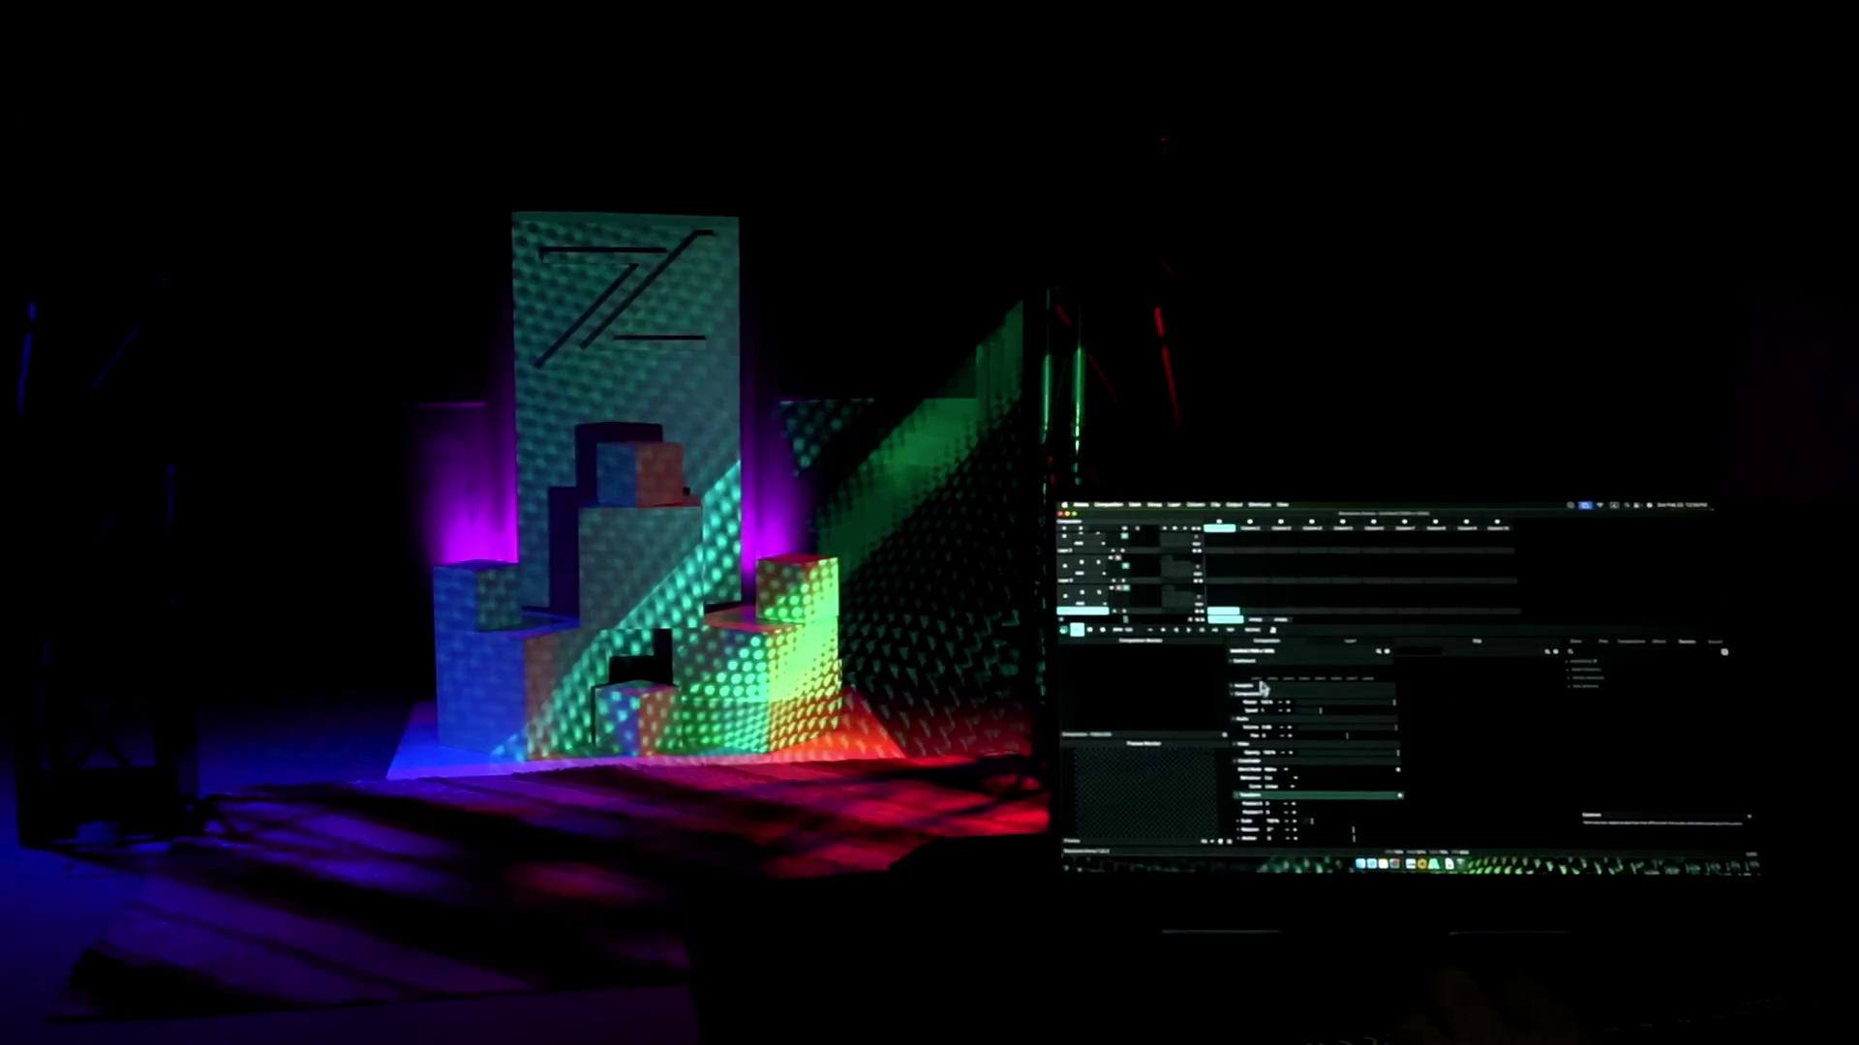
Step: Open Layer 1's Add search to look for a Solid Color source
click(1225, 616)
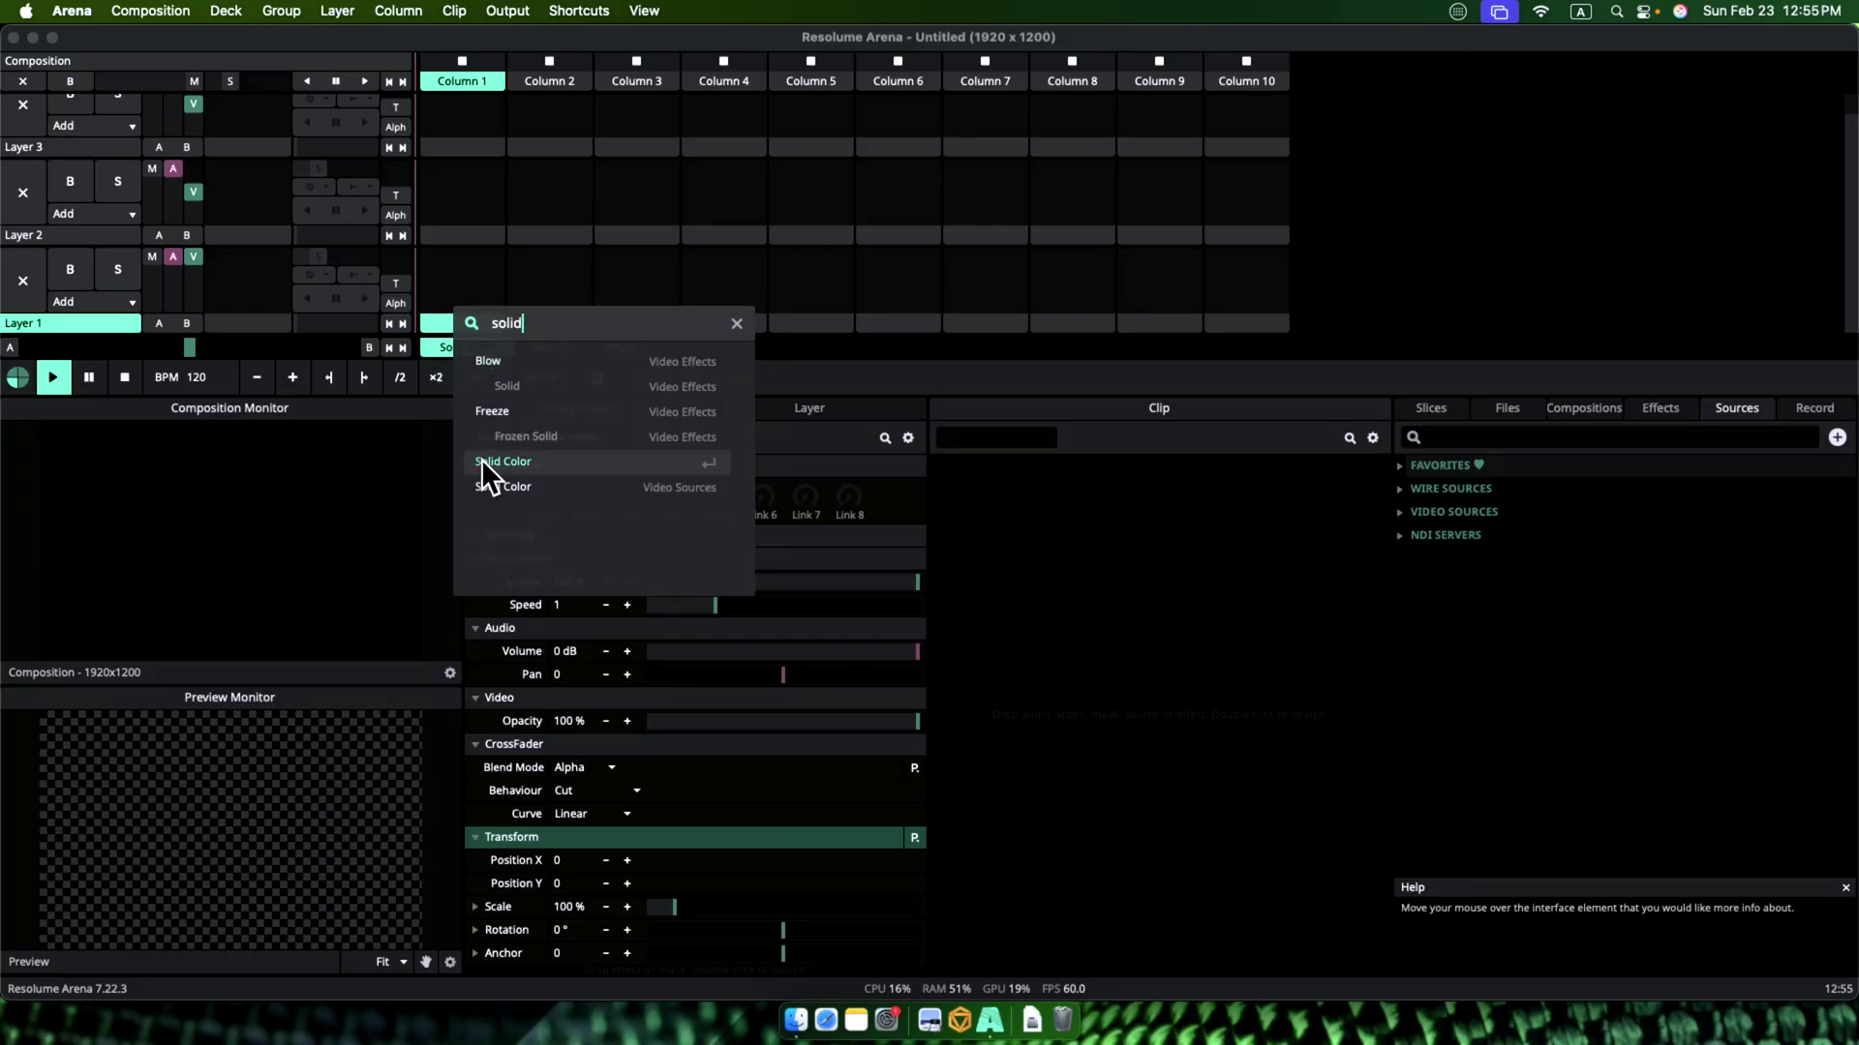
Step: Add and play a Solid Color clip on Layer 1, changing its colour from red to white
click(480, 459)
click(464, 287)
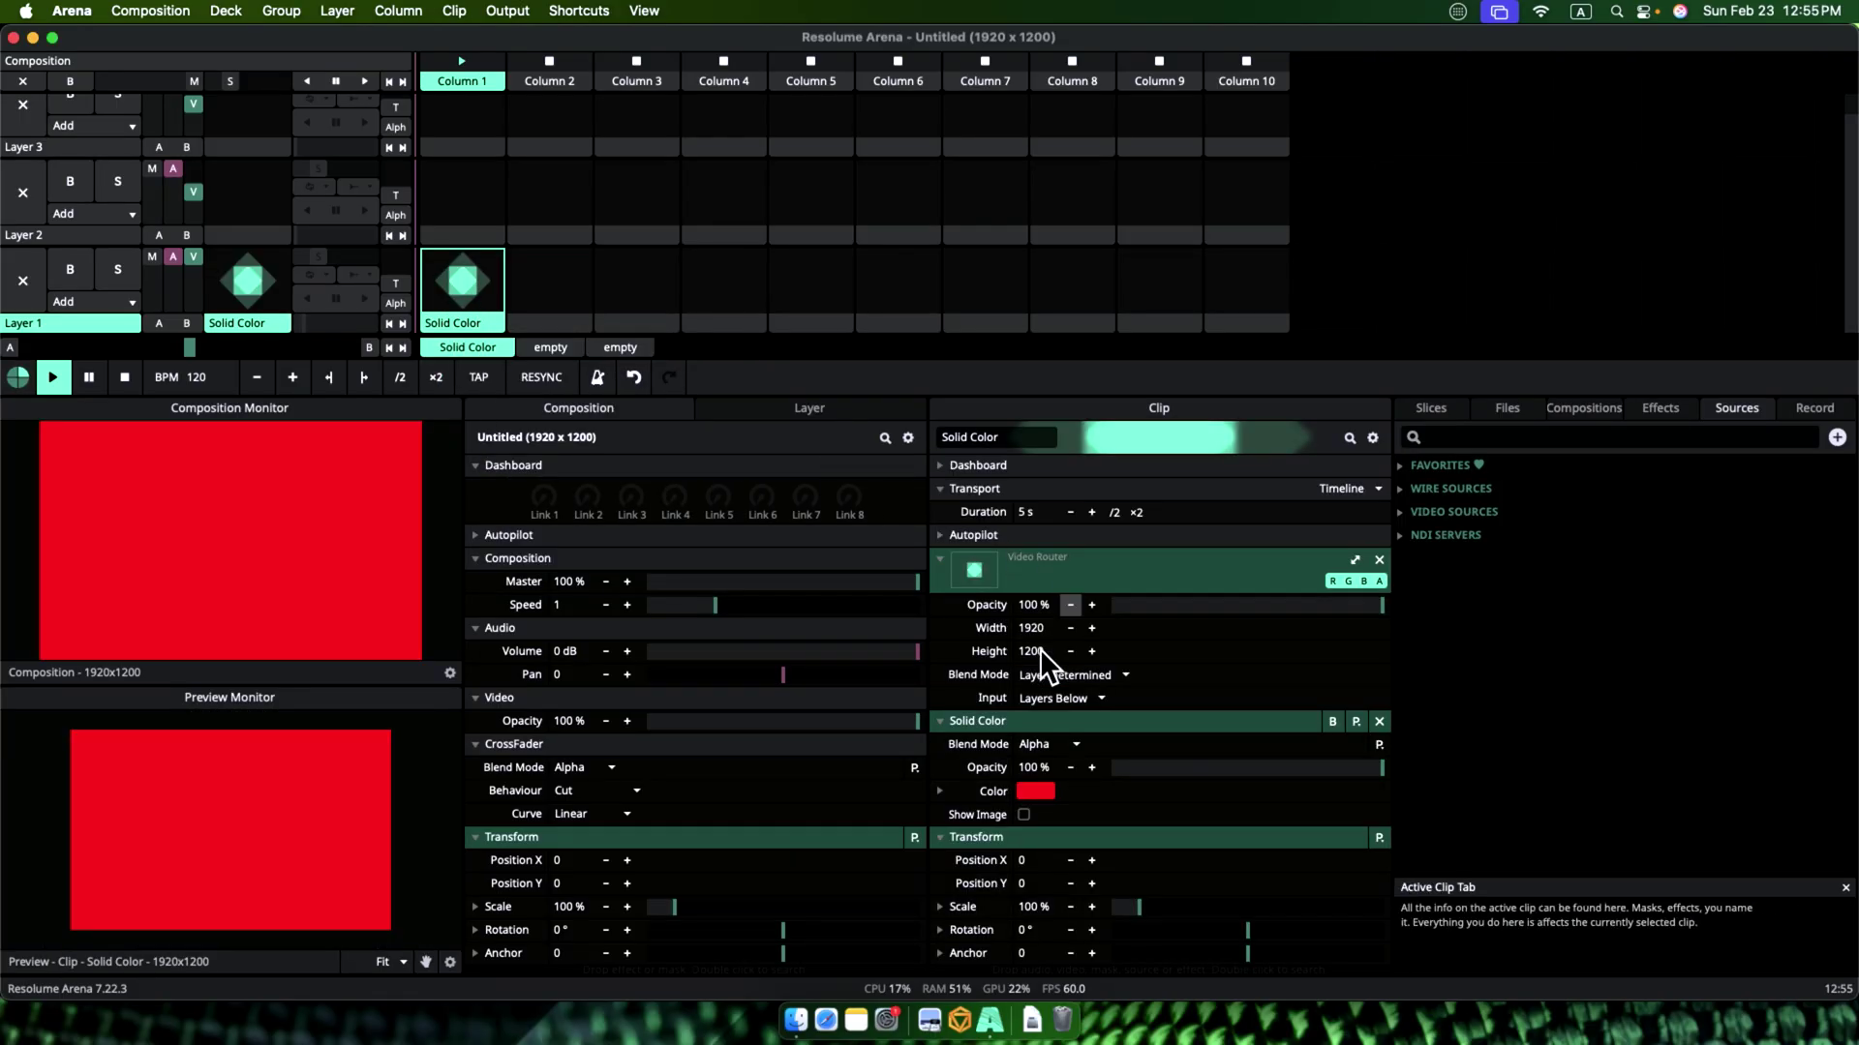
click(1020, 792)
drag(1038, 819, 1064, 806)
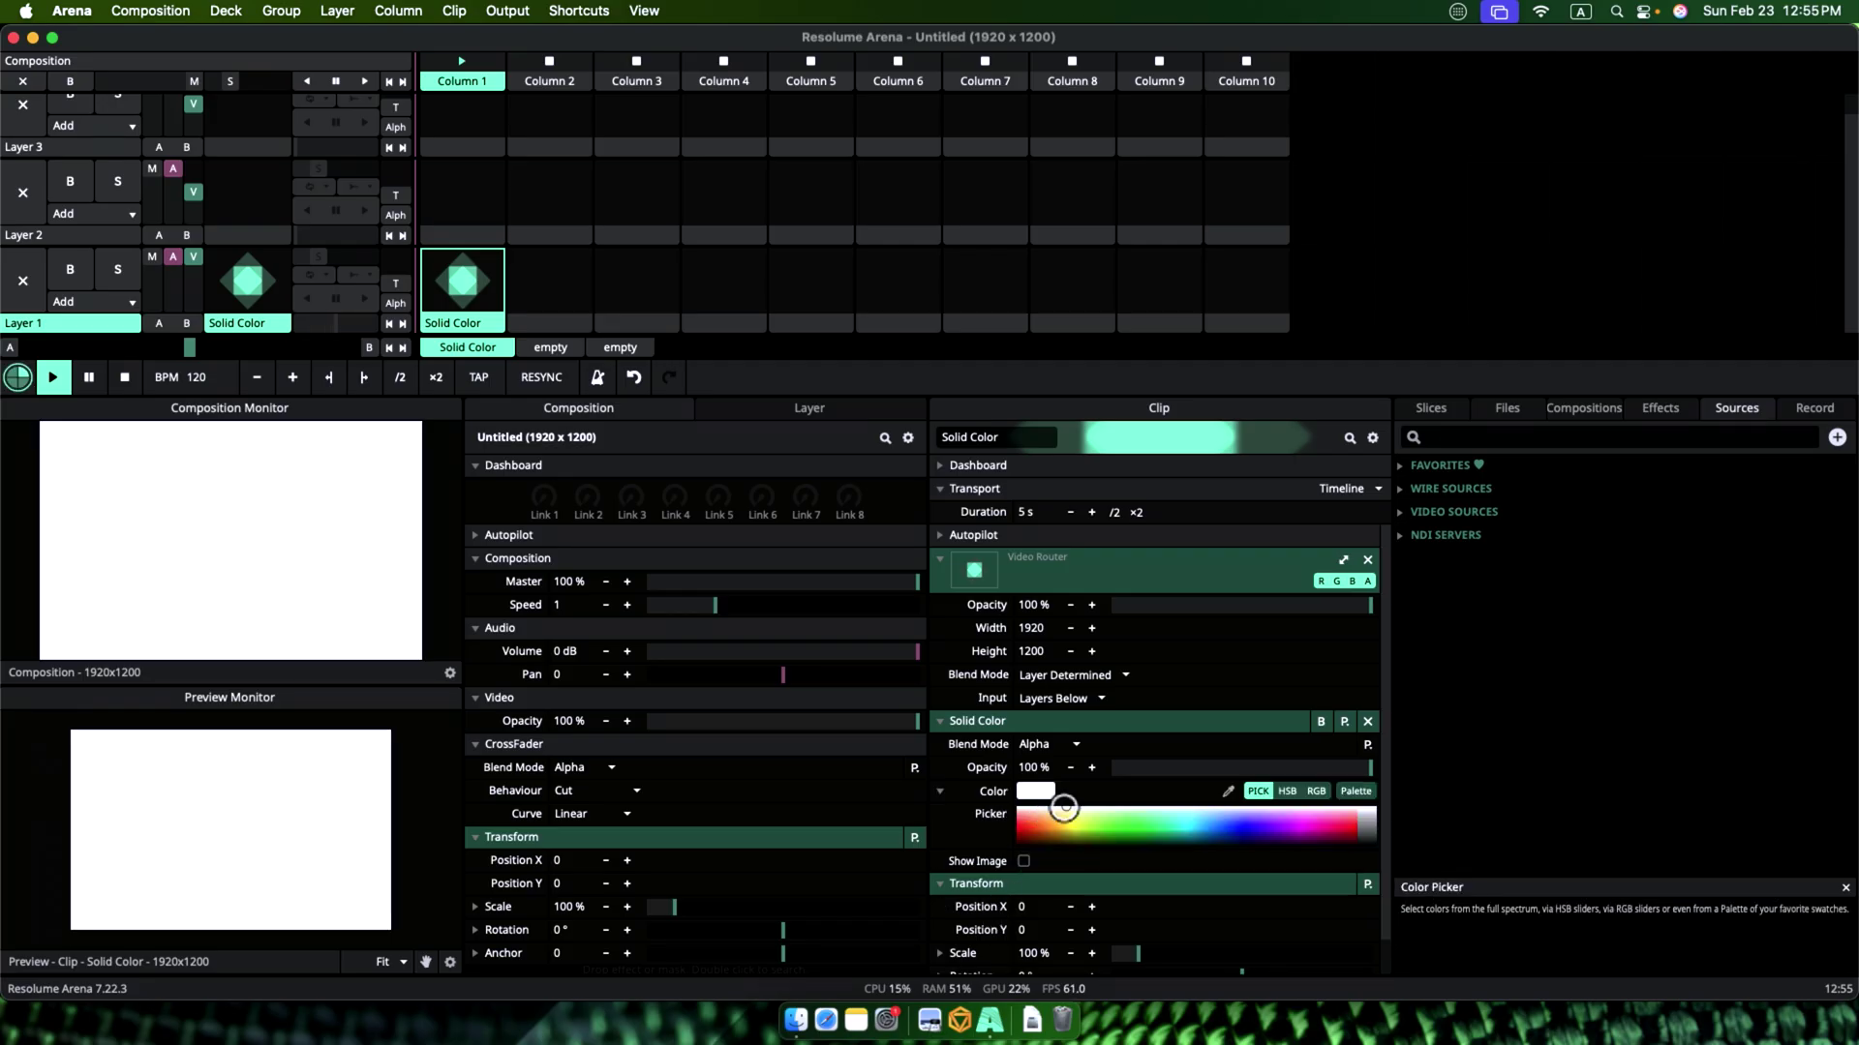
Step: In Advanced Output, set Screen 1's device to Display 2 and save
click(507, 11)
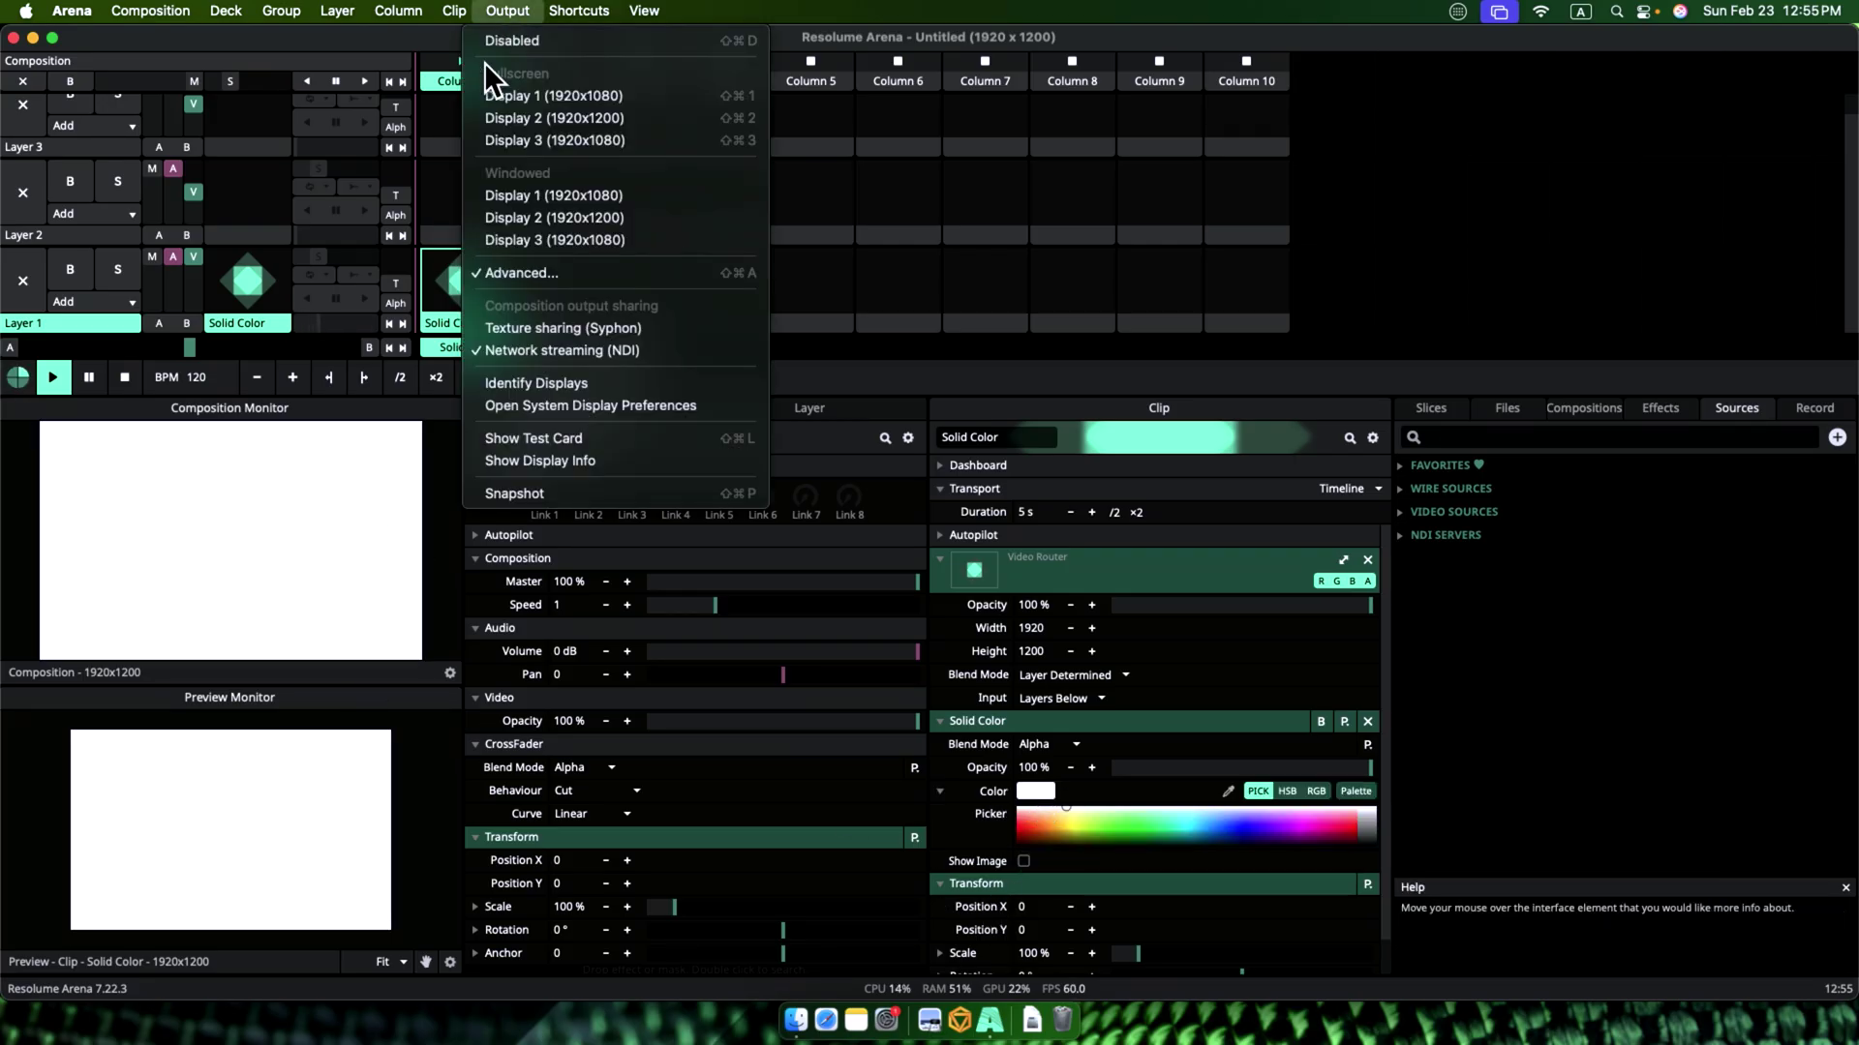
click(507, 273)
click(1585, 169)
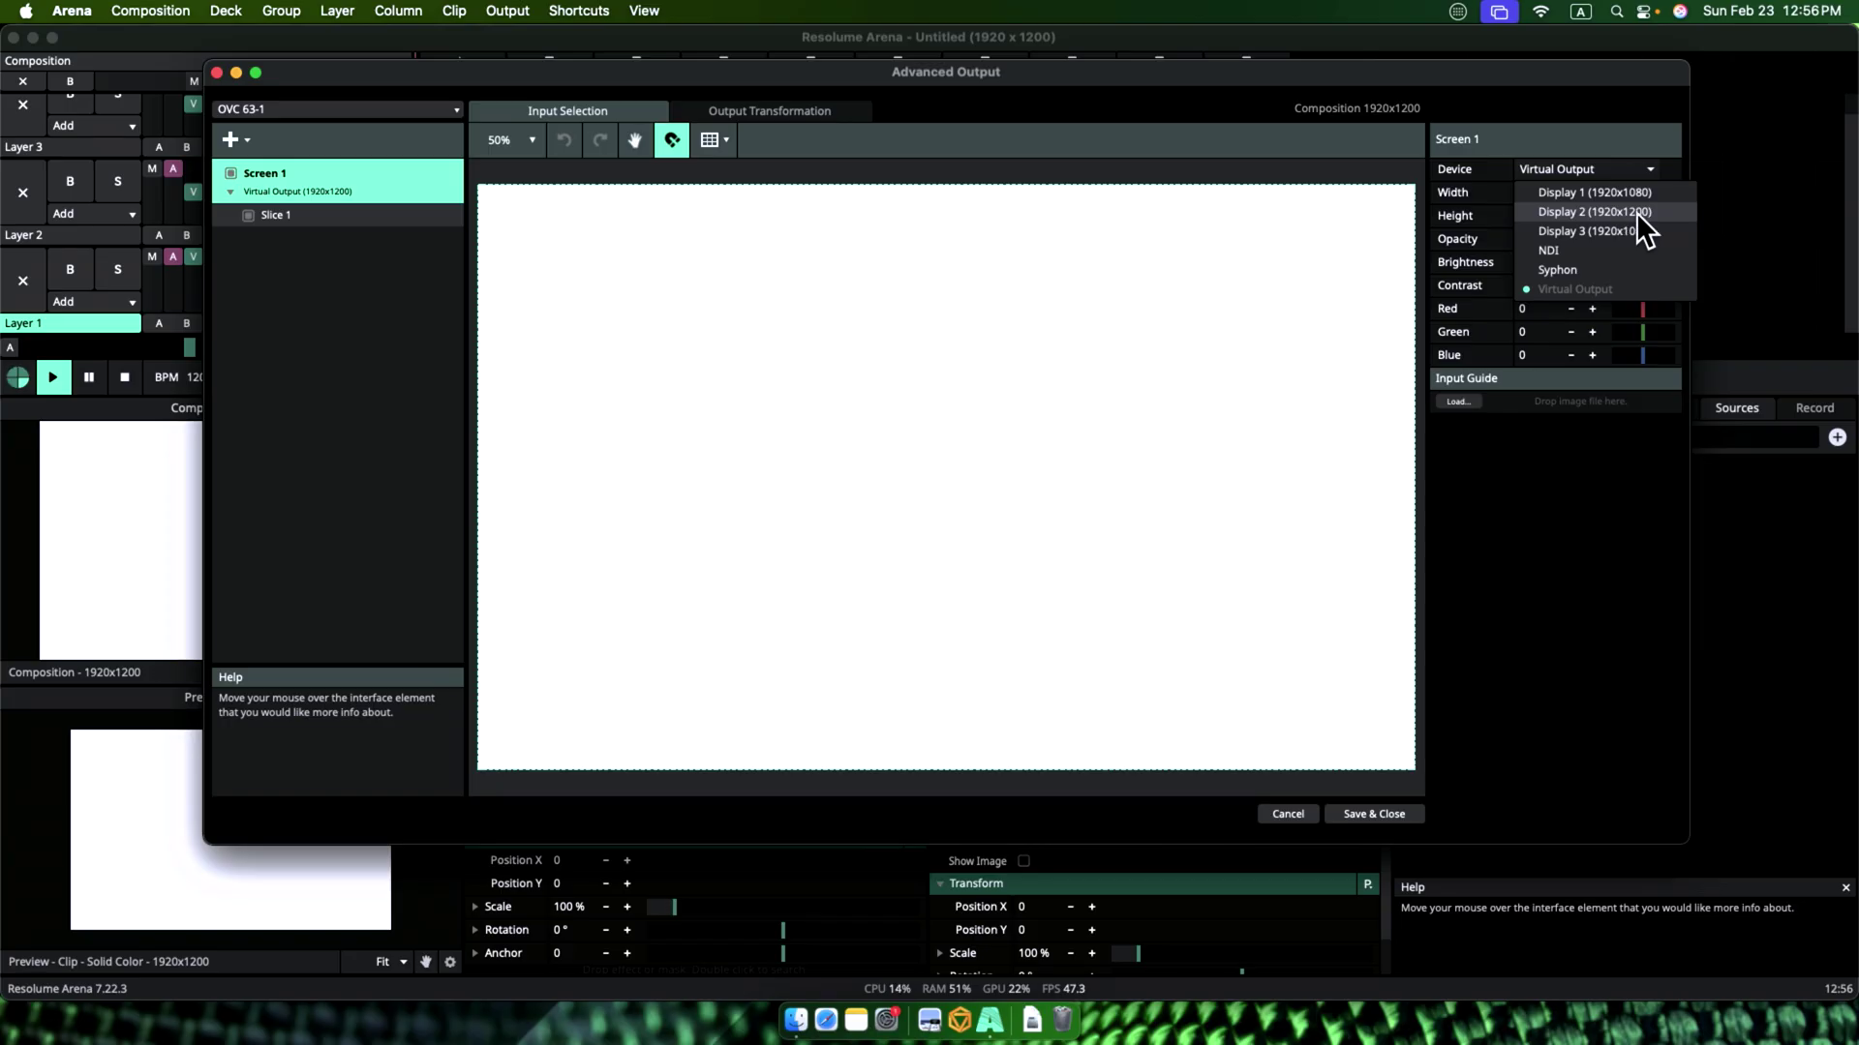
click(1635, 212)
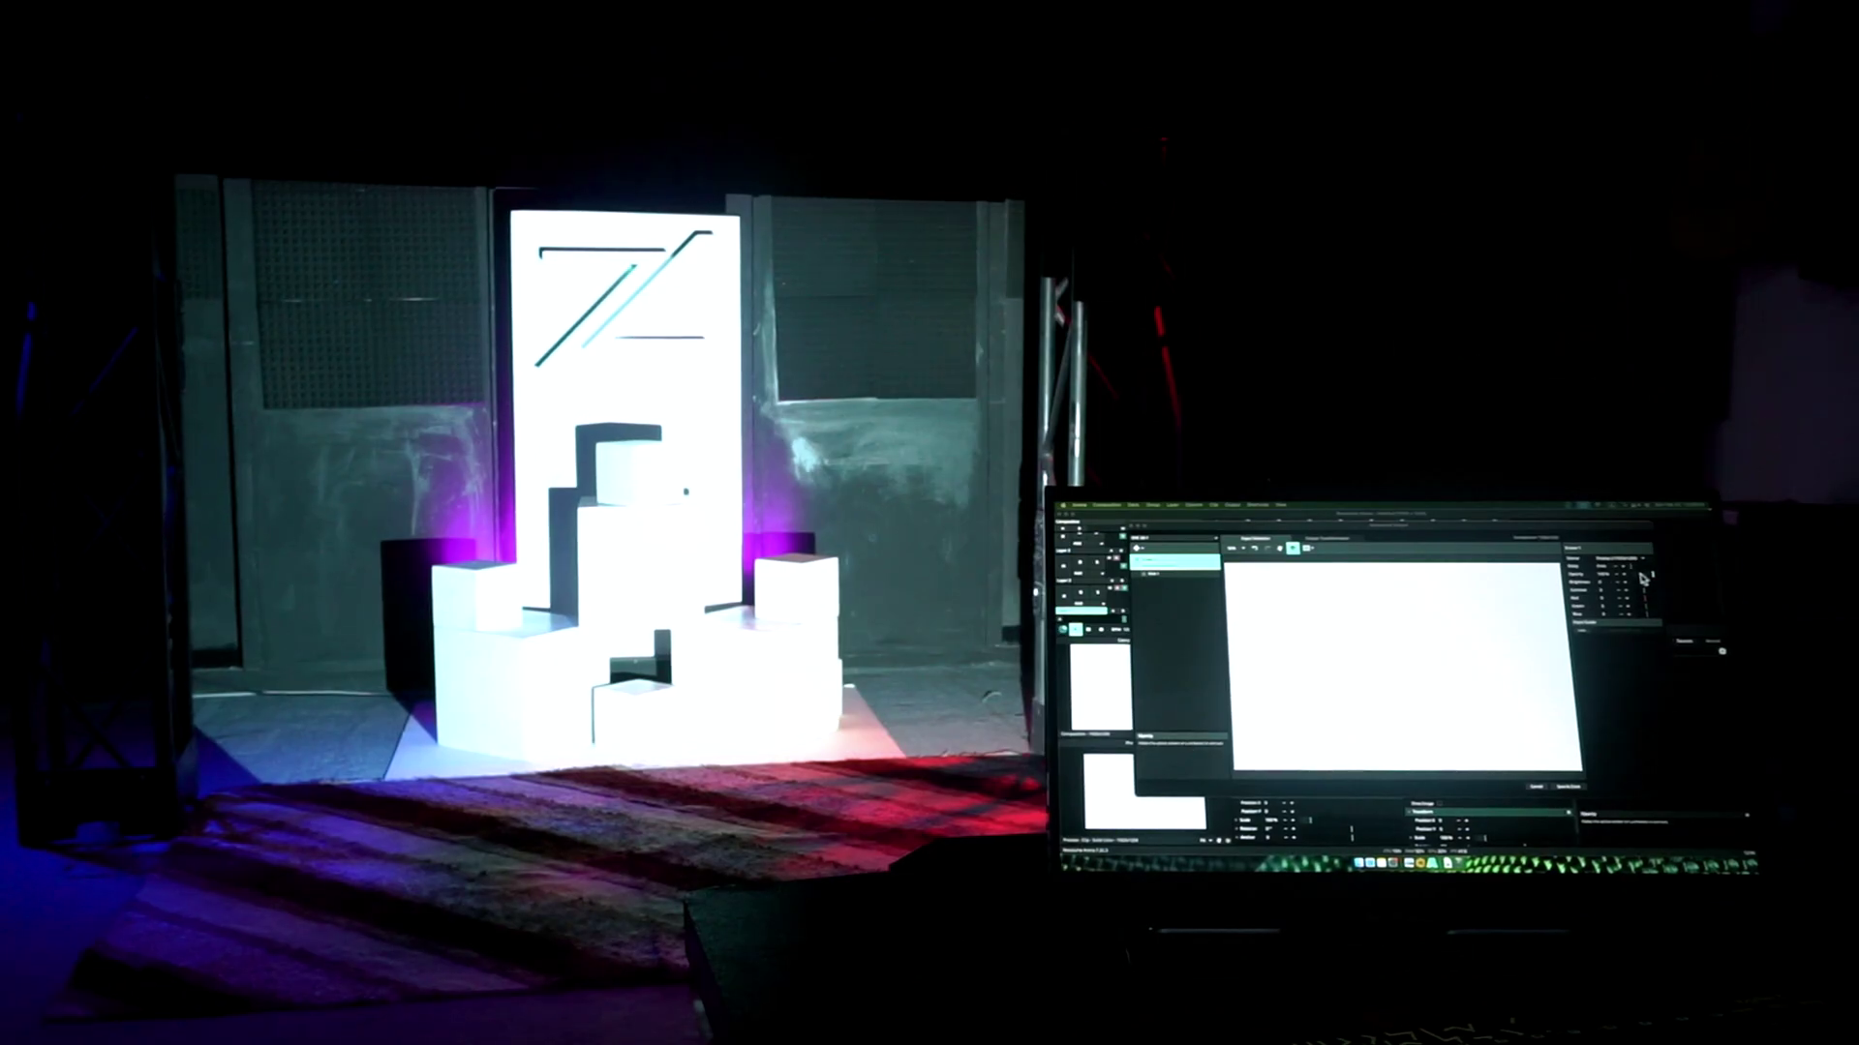
click(1568, 786)
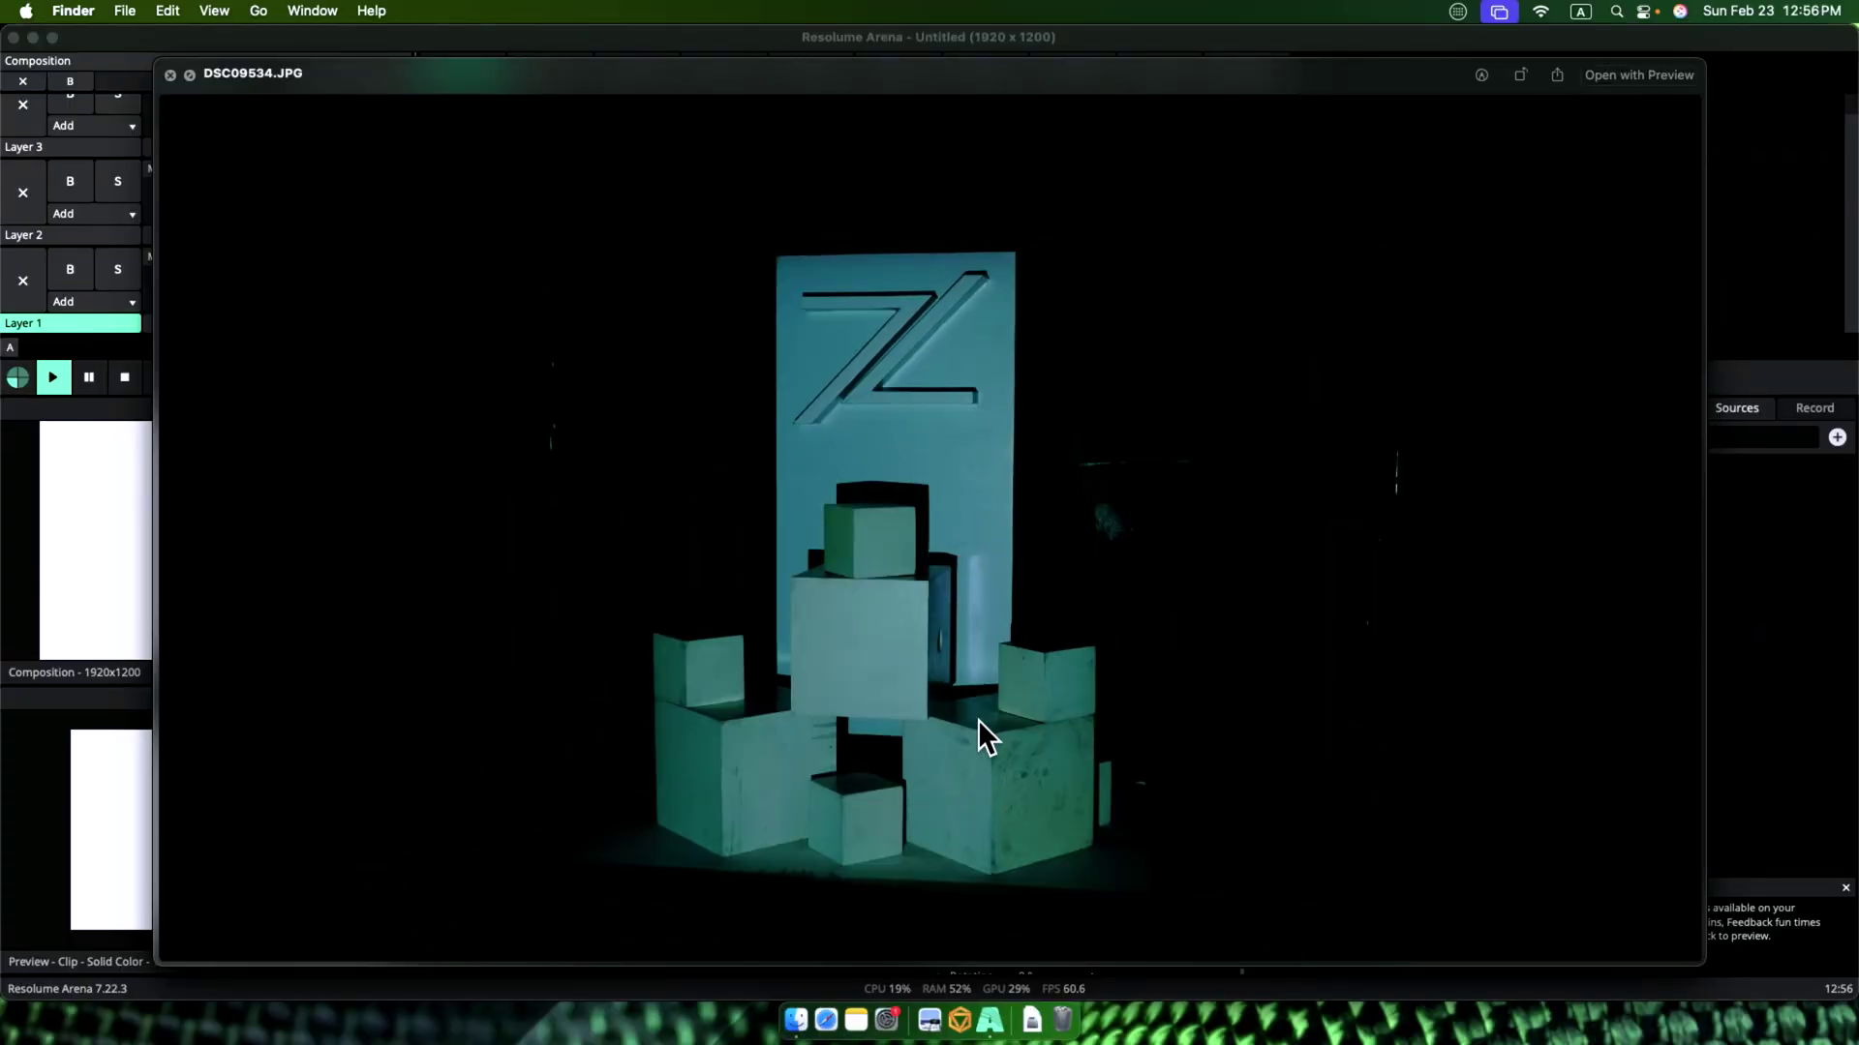
Step: Load DSC09534.JPG into Layer 1 Column 2 and open Advanced Output
key(space)
drag(957, 286, 556, 282)
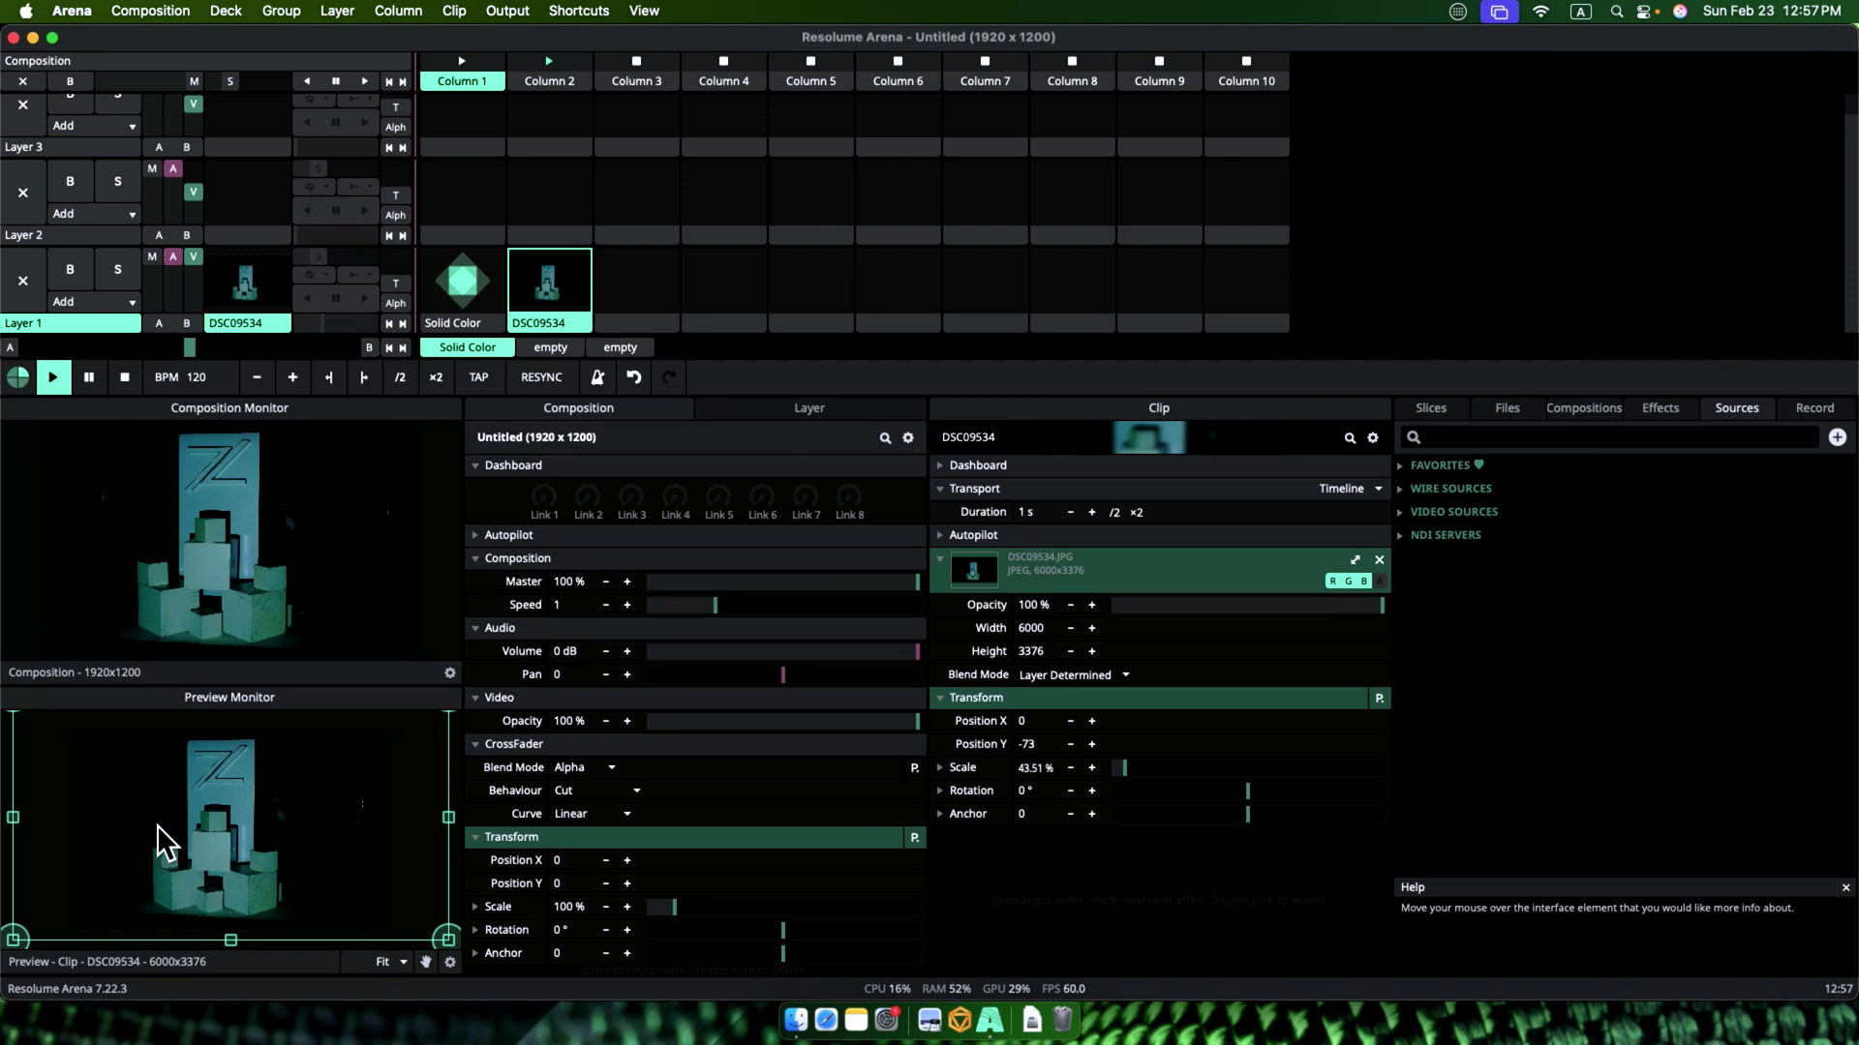
key(super+shift+a)
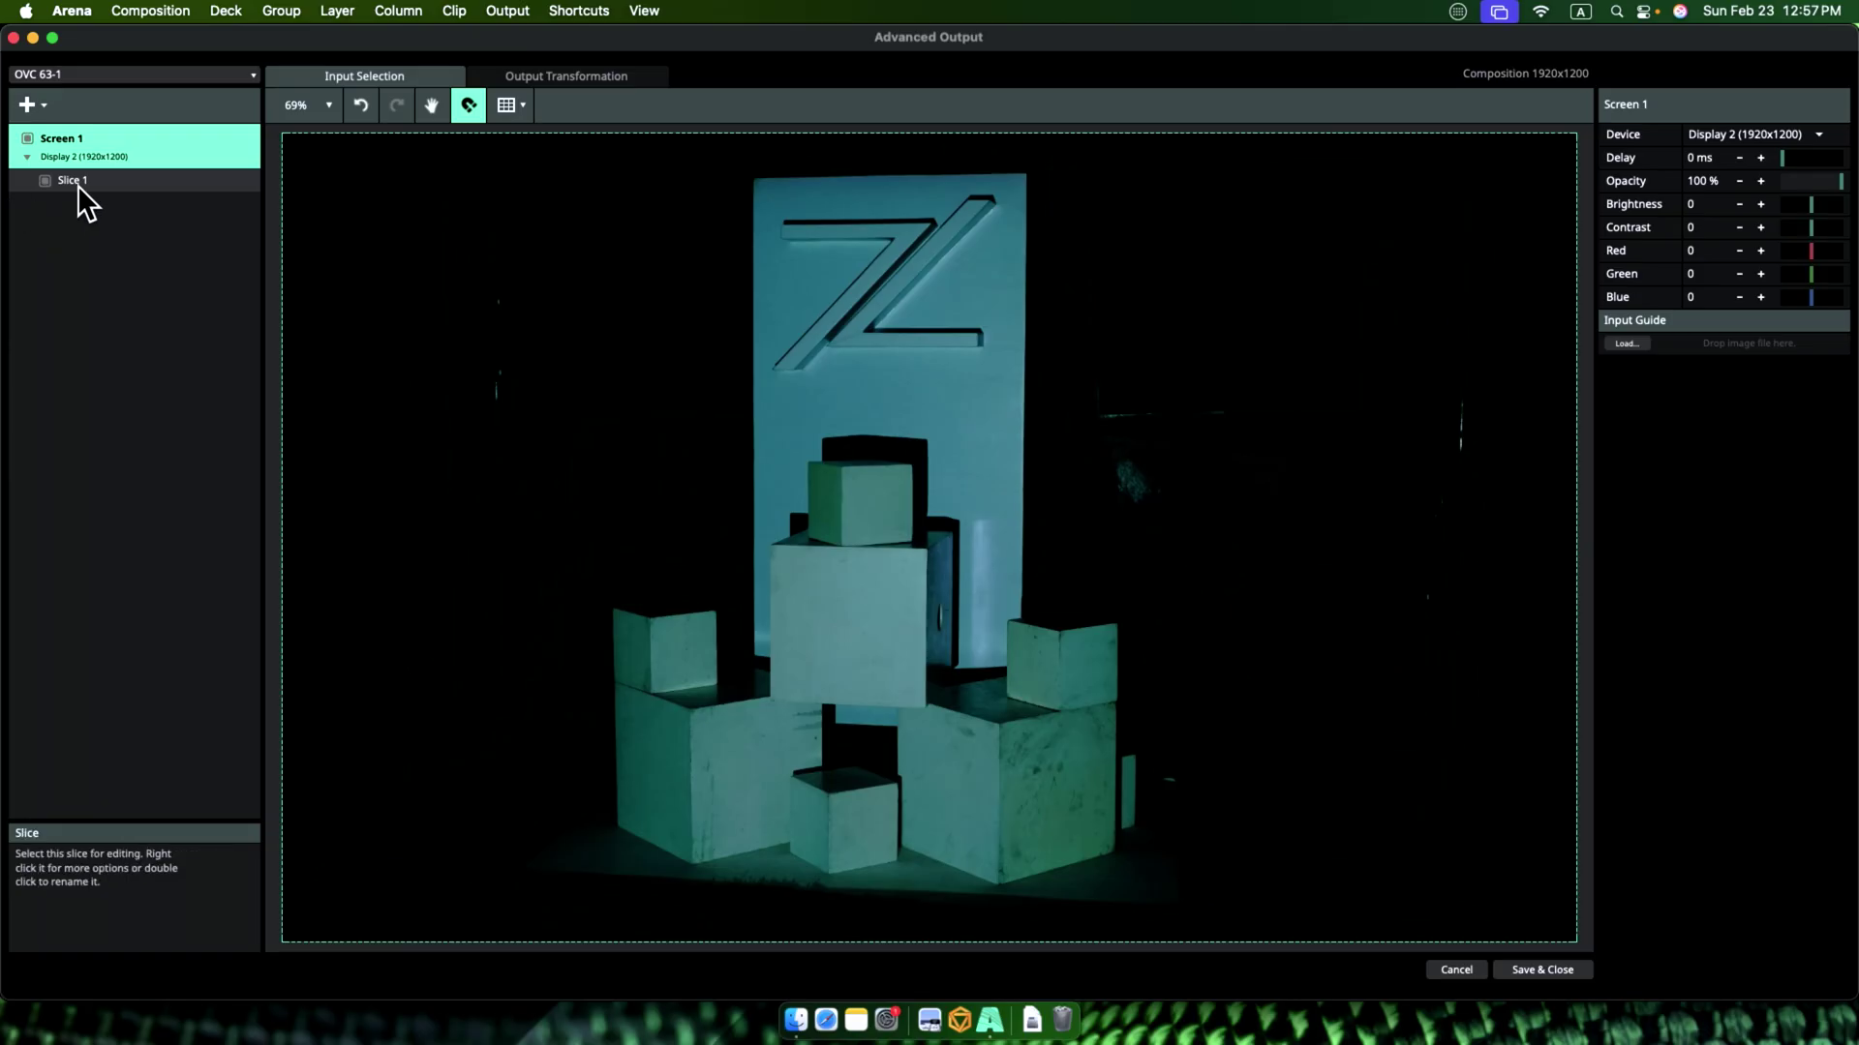
Step: Rename Slice 1 to Lazy Way and narrow it to the cube stack
click(72, 181)
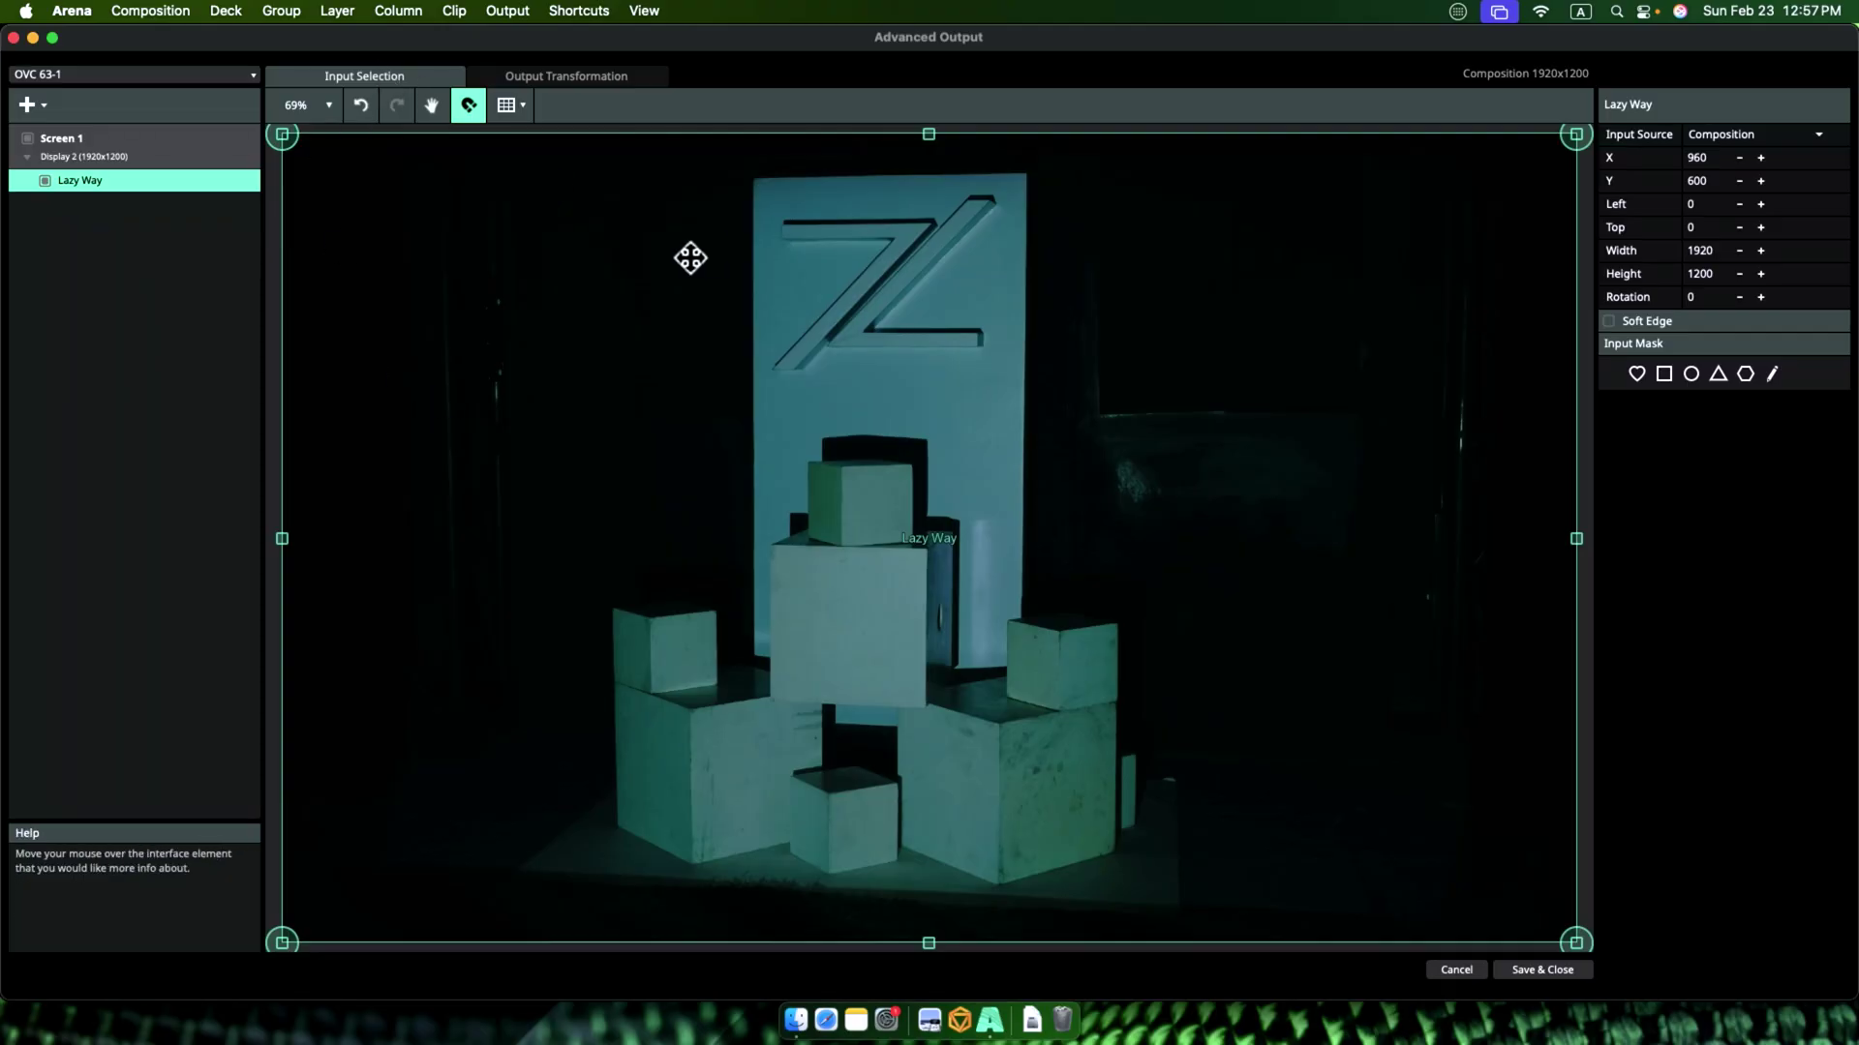
click(639, 145)
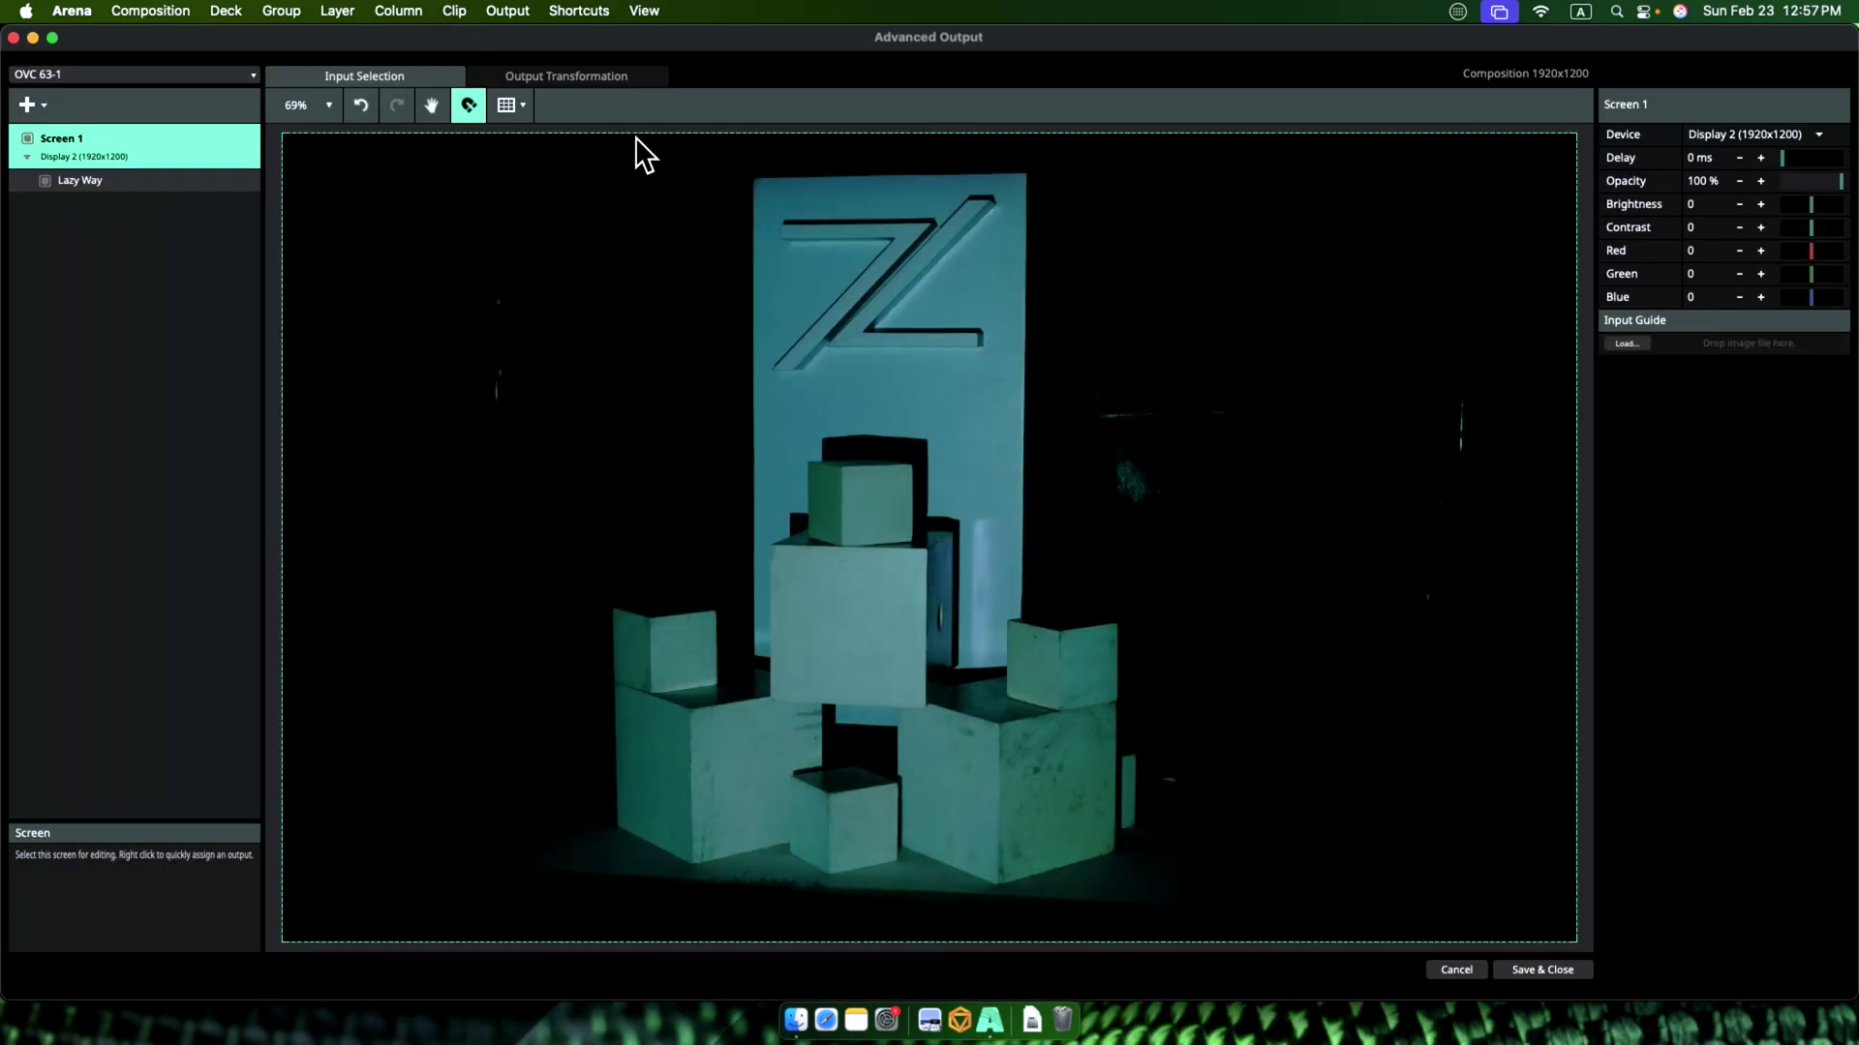
click(77, 181)
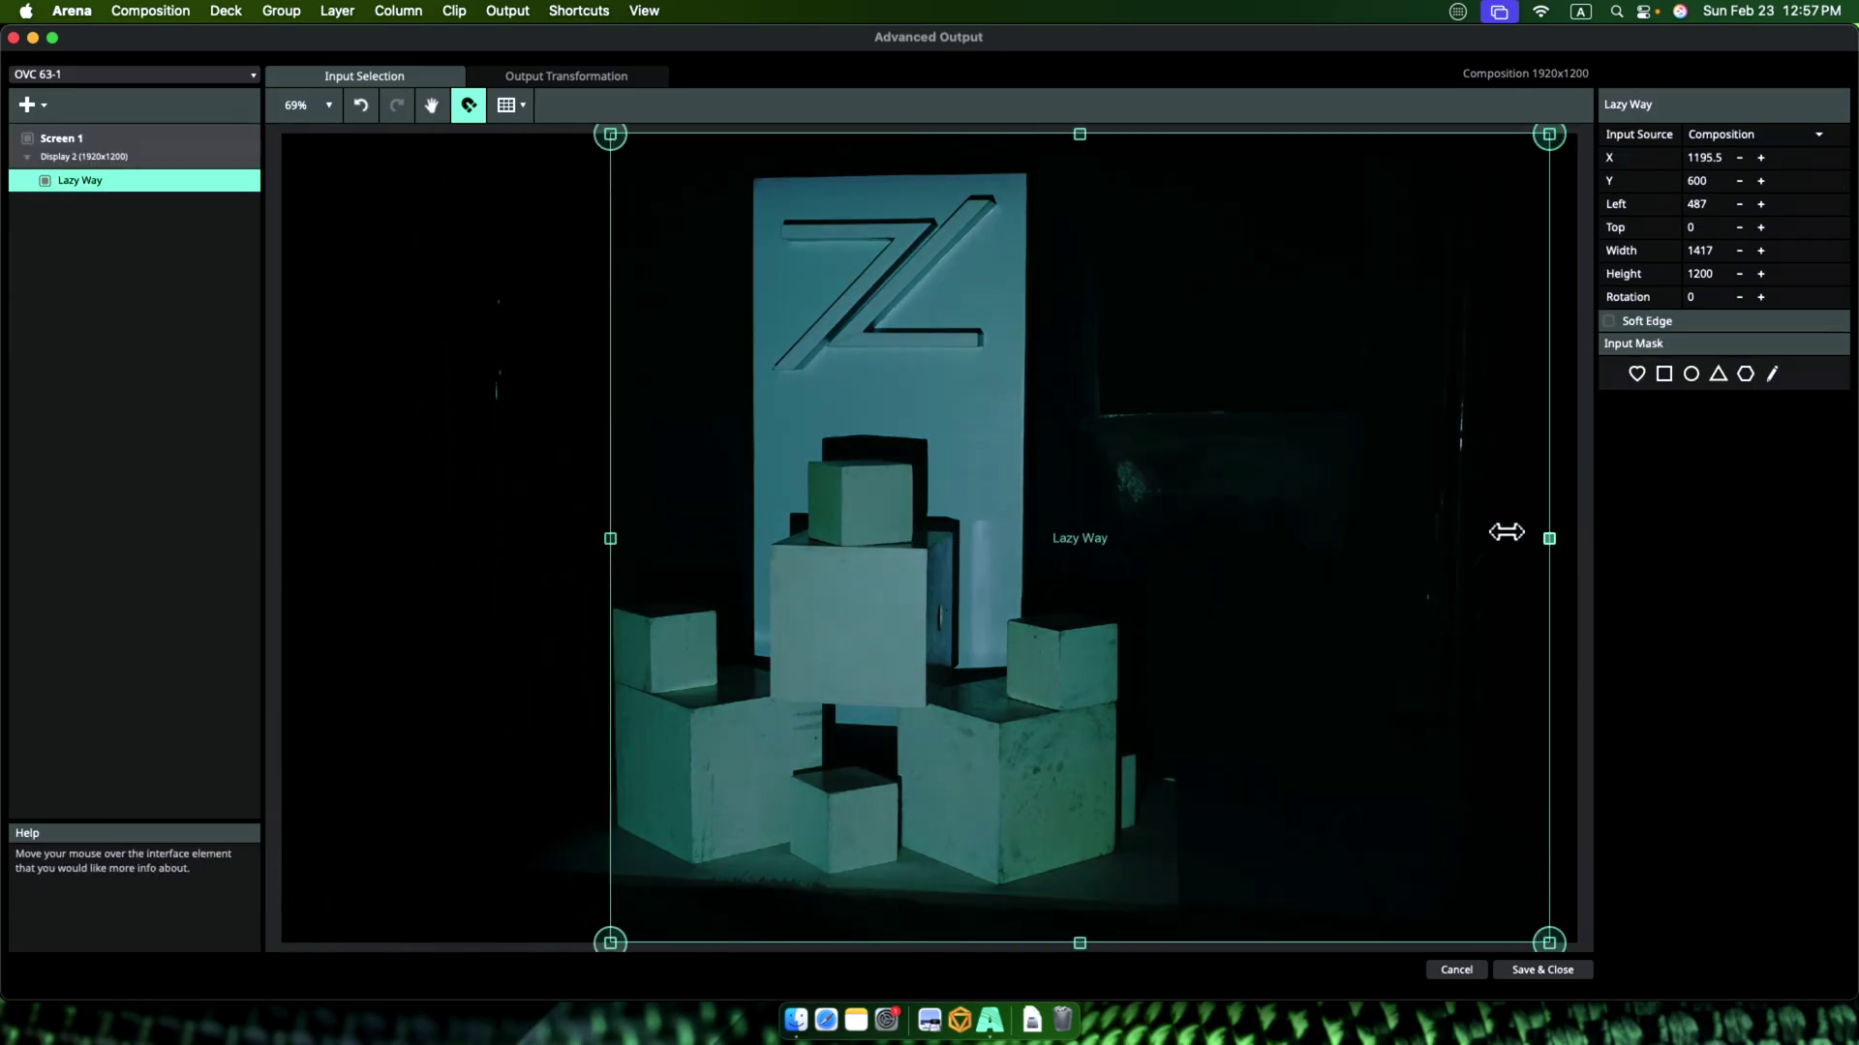
drag(1506, 531, 1147, 520)
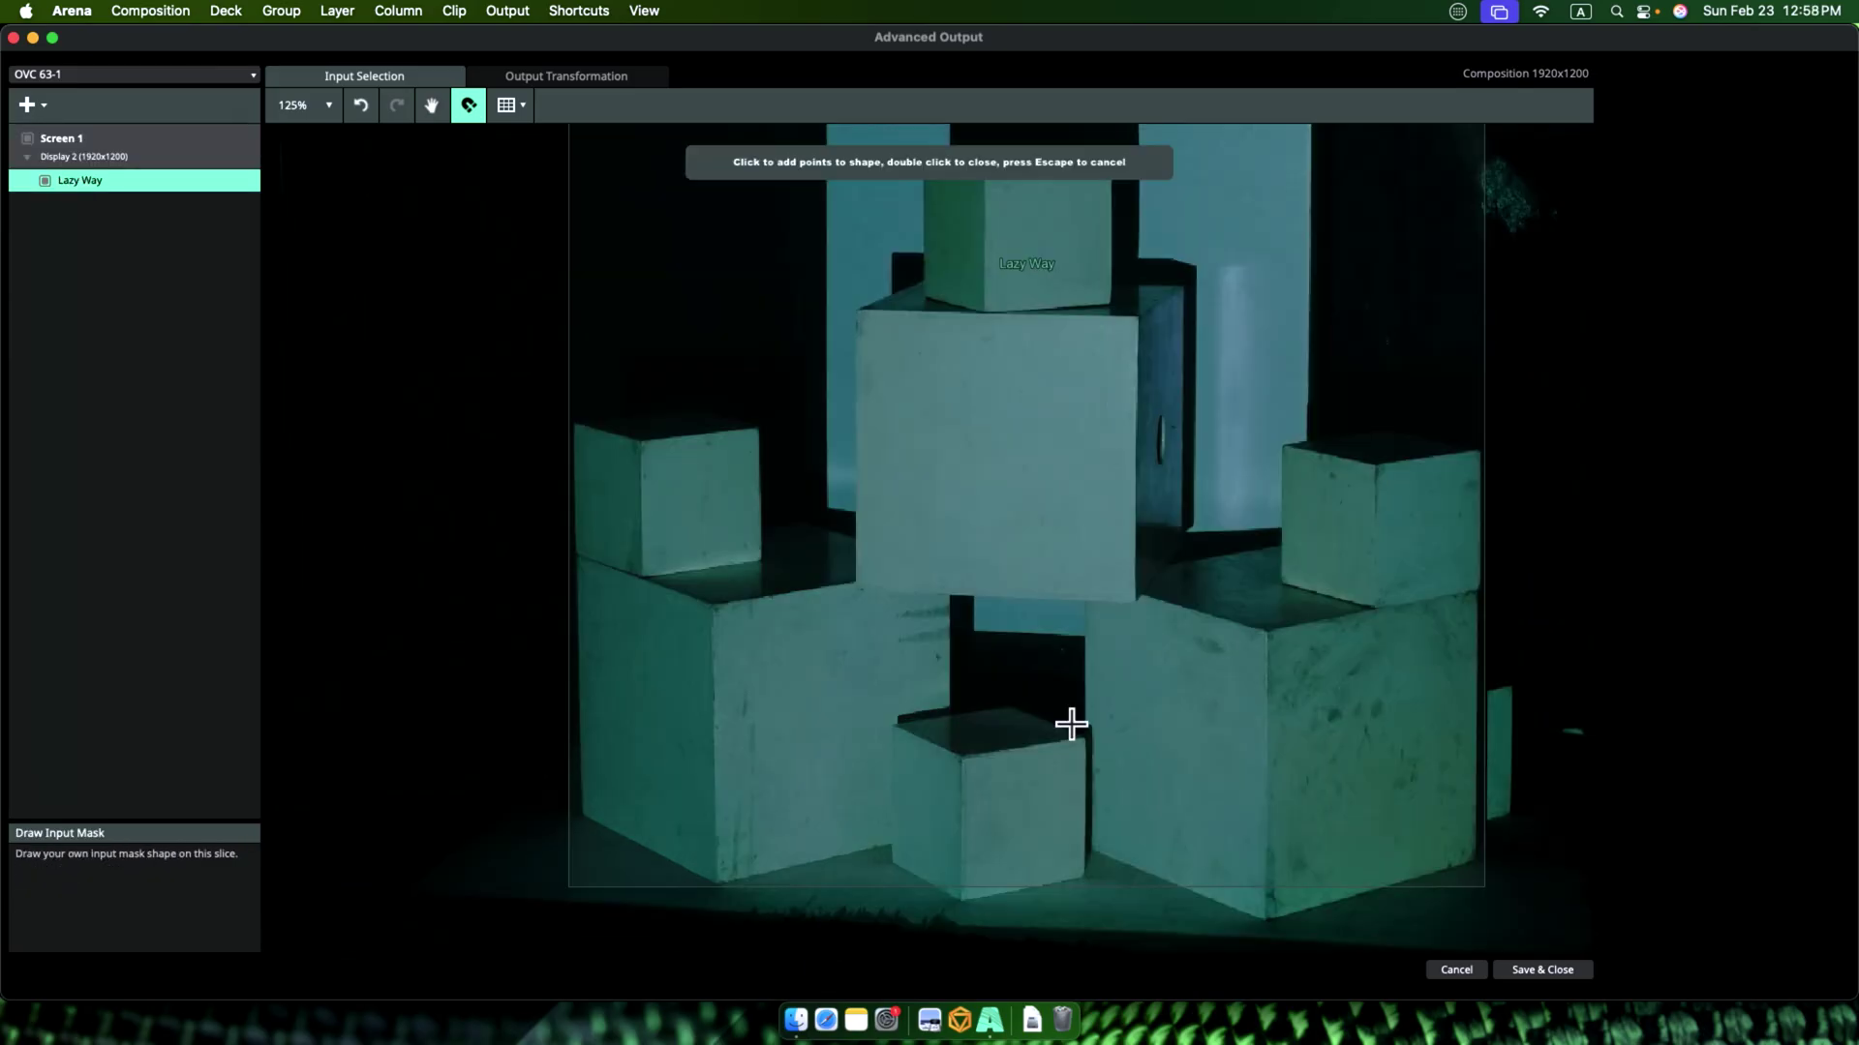
Step: Trace an input mask around the cube stack's outline on the Lazy Way slice
scroll(583, 808, up, 3)
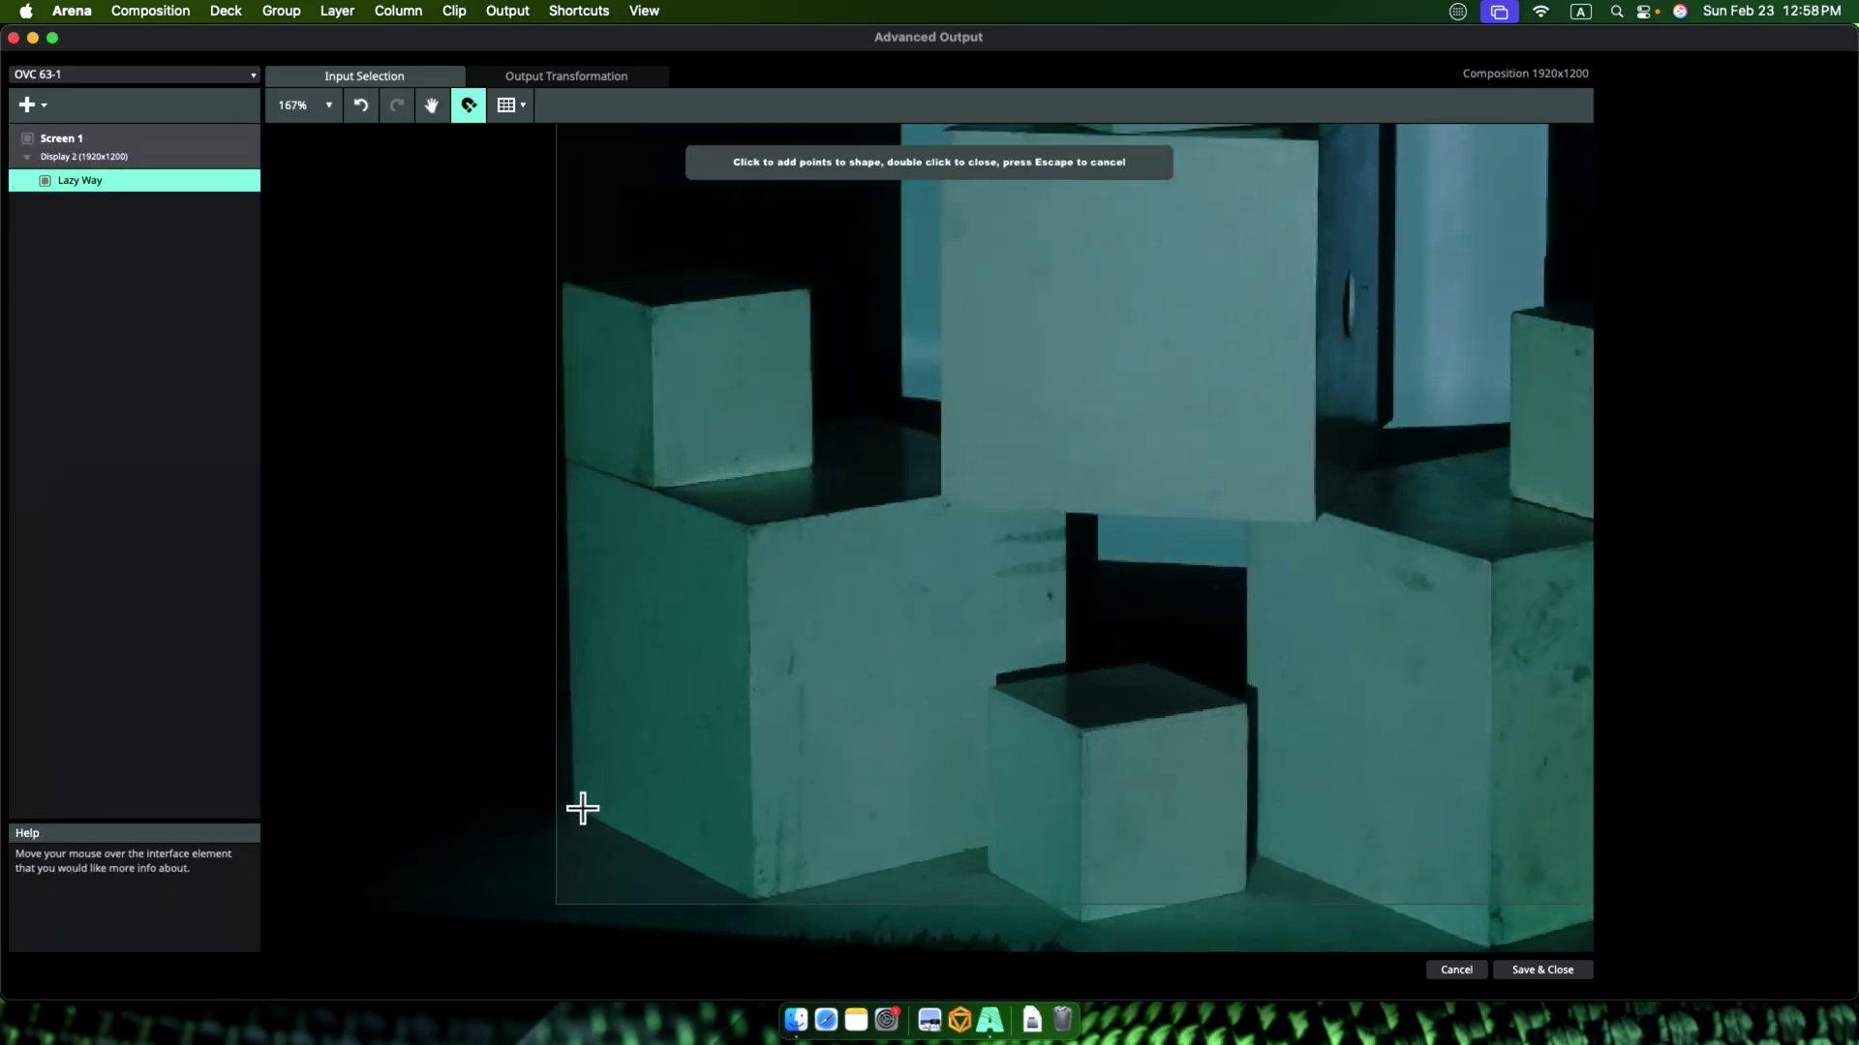
scroll(985, 876, up, 5)
click(992, 865)
scroll(992, 865, down, 5)
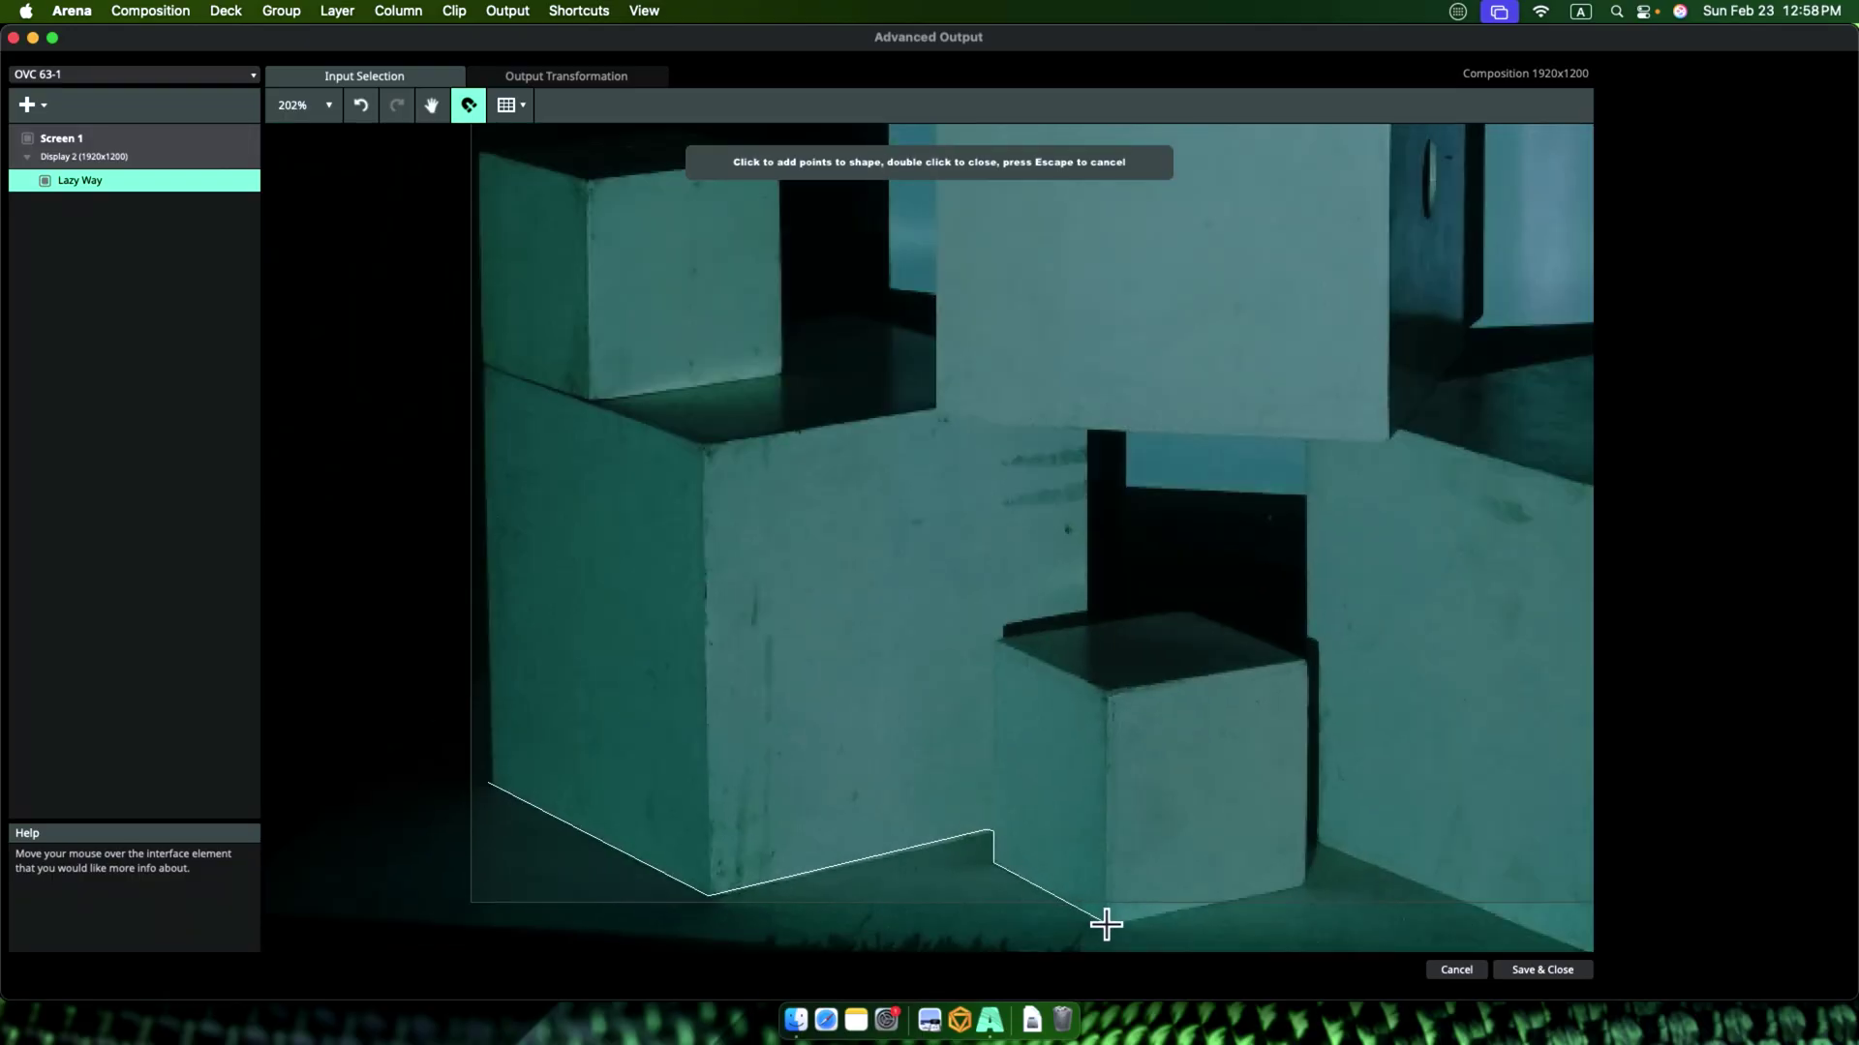
scroll(1524, 855, right, 5)
scroll(1182, 771, up, 5)
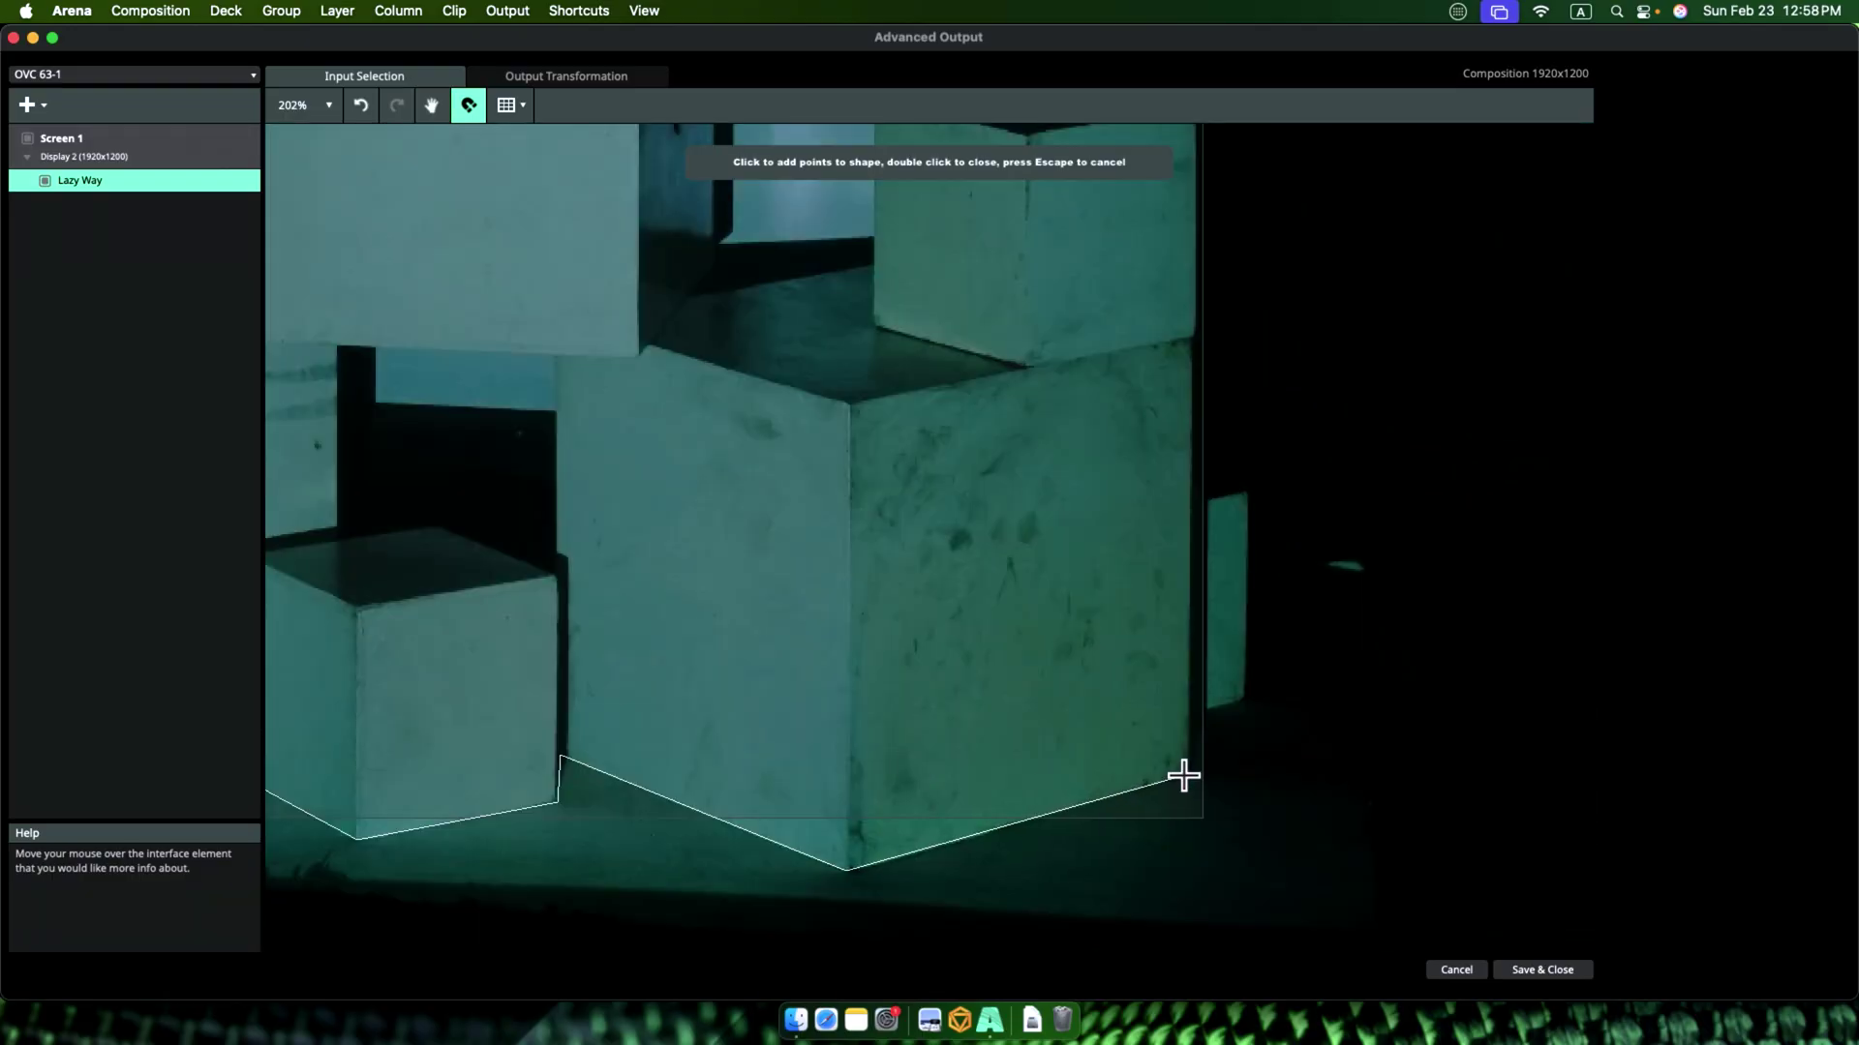
click(1169, 422)
scroll(1113, 611, up, 2)
scroll(1113, 611, left, 1)
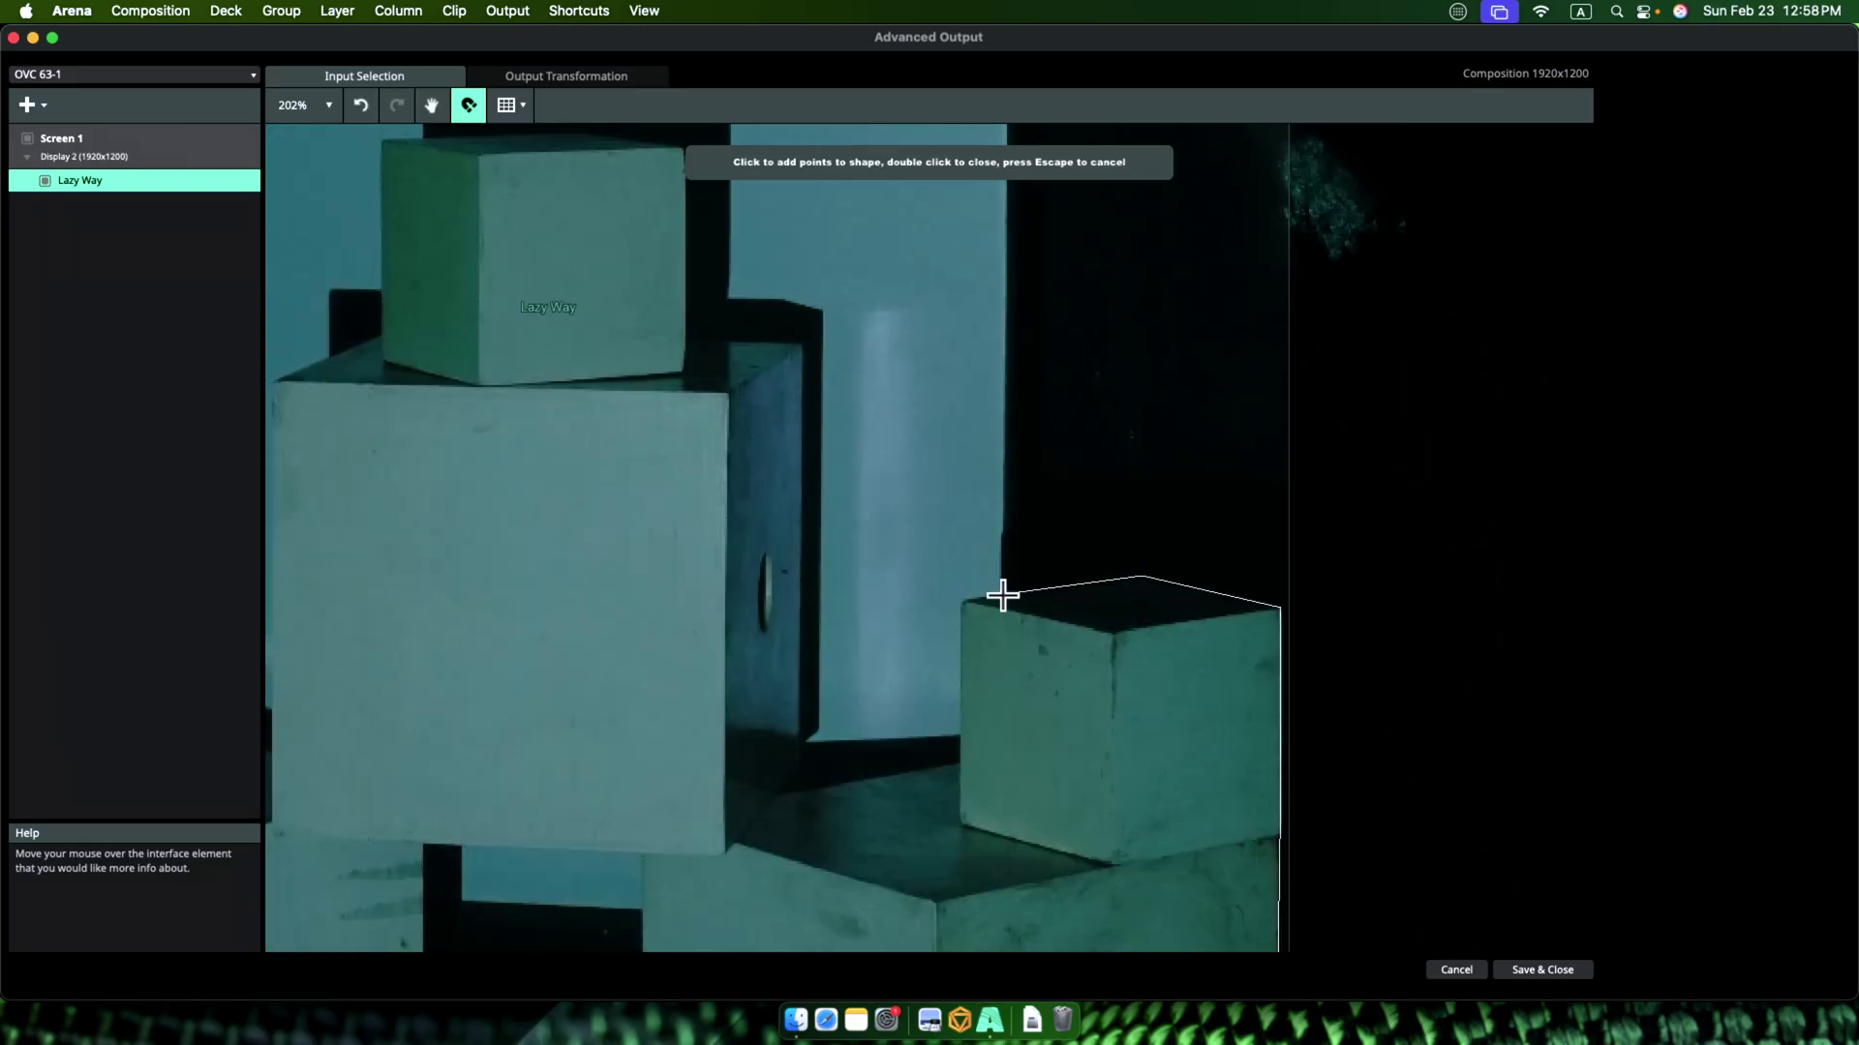
scroll(1003, 595, up, 5)
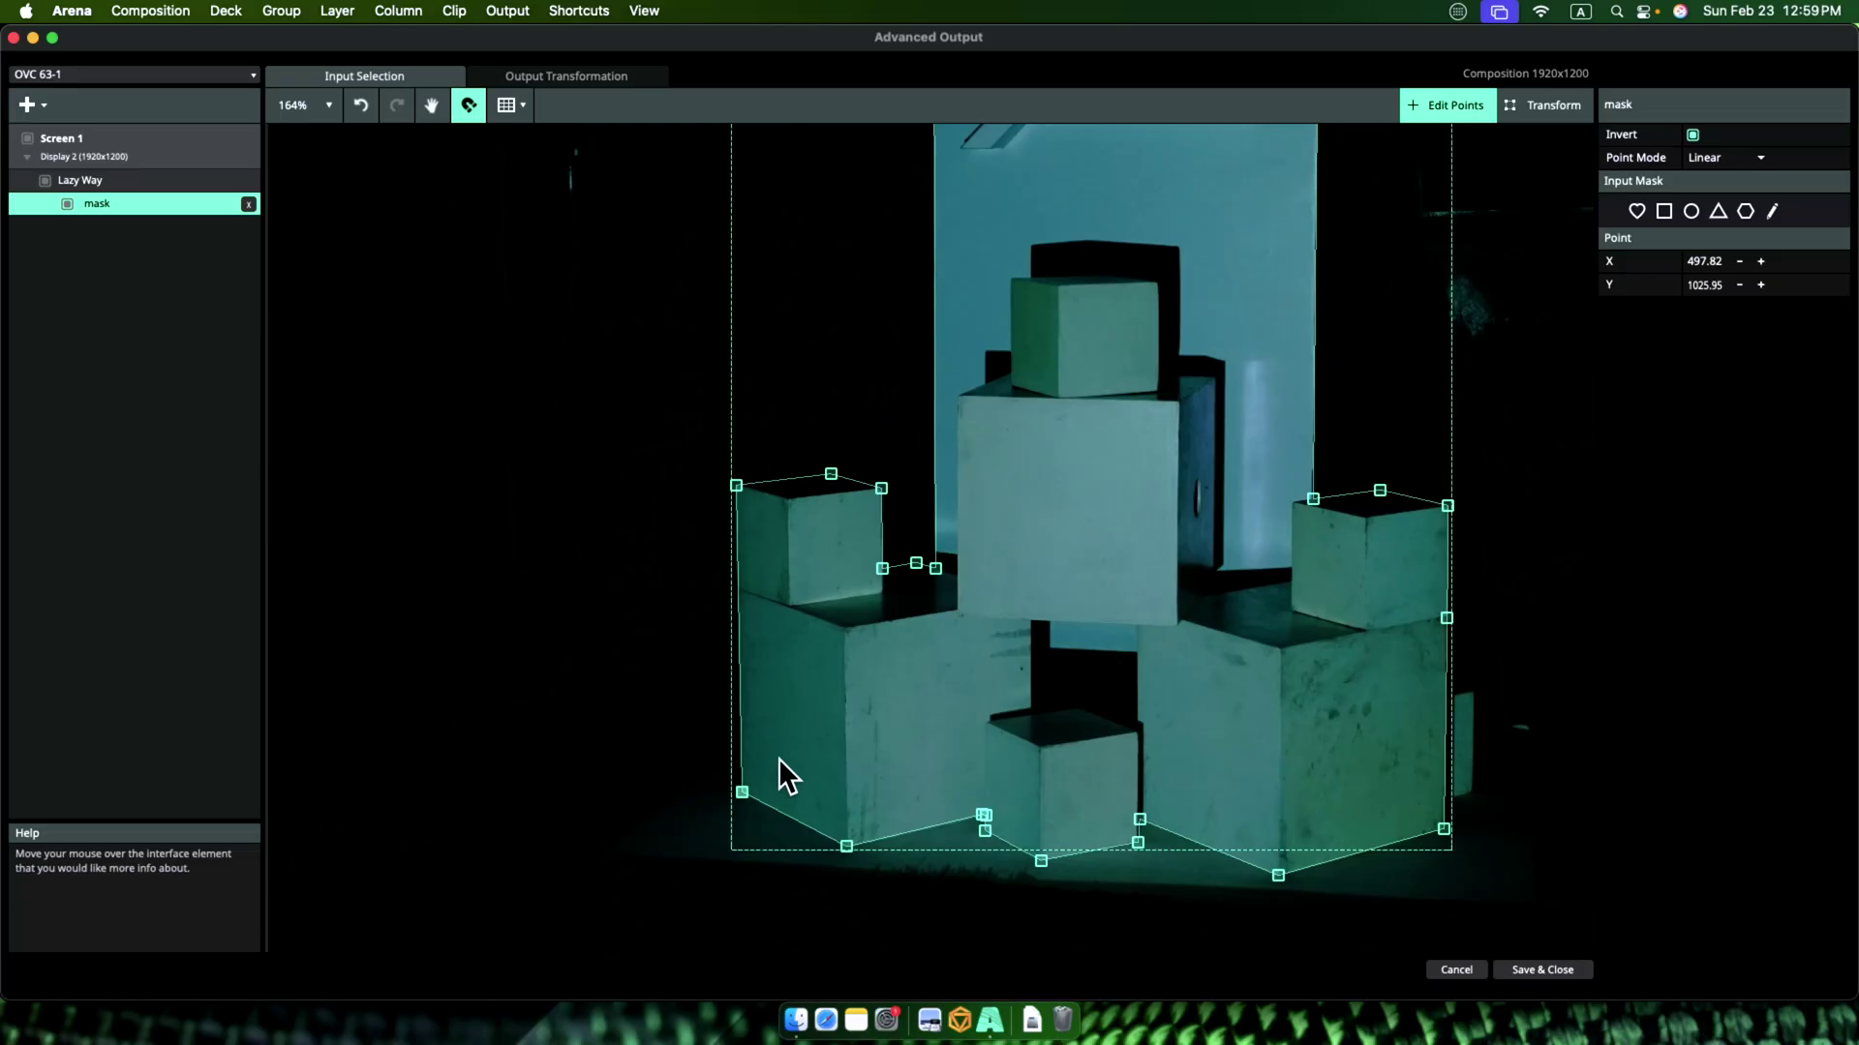
scroll(775, 772, up, 2)
scroll(937, 569, down, 3)
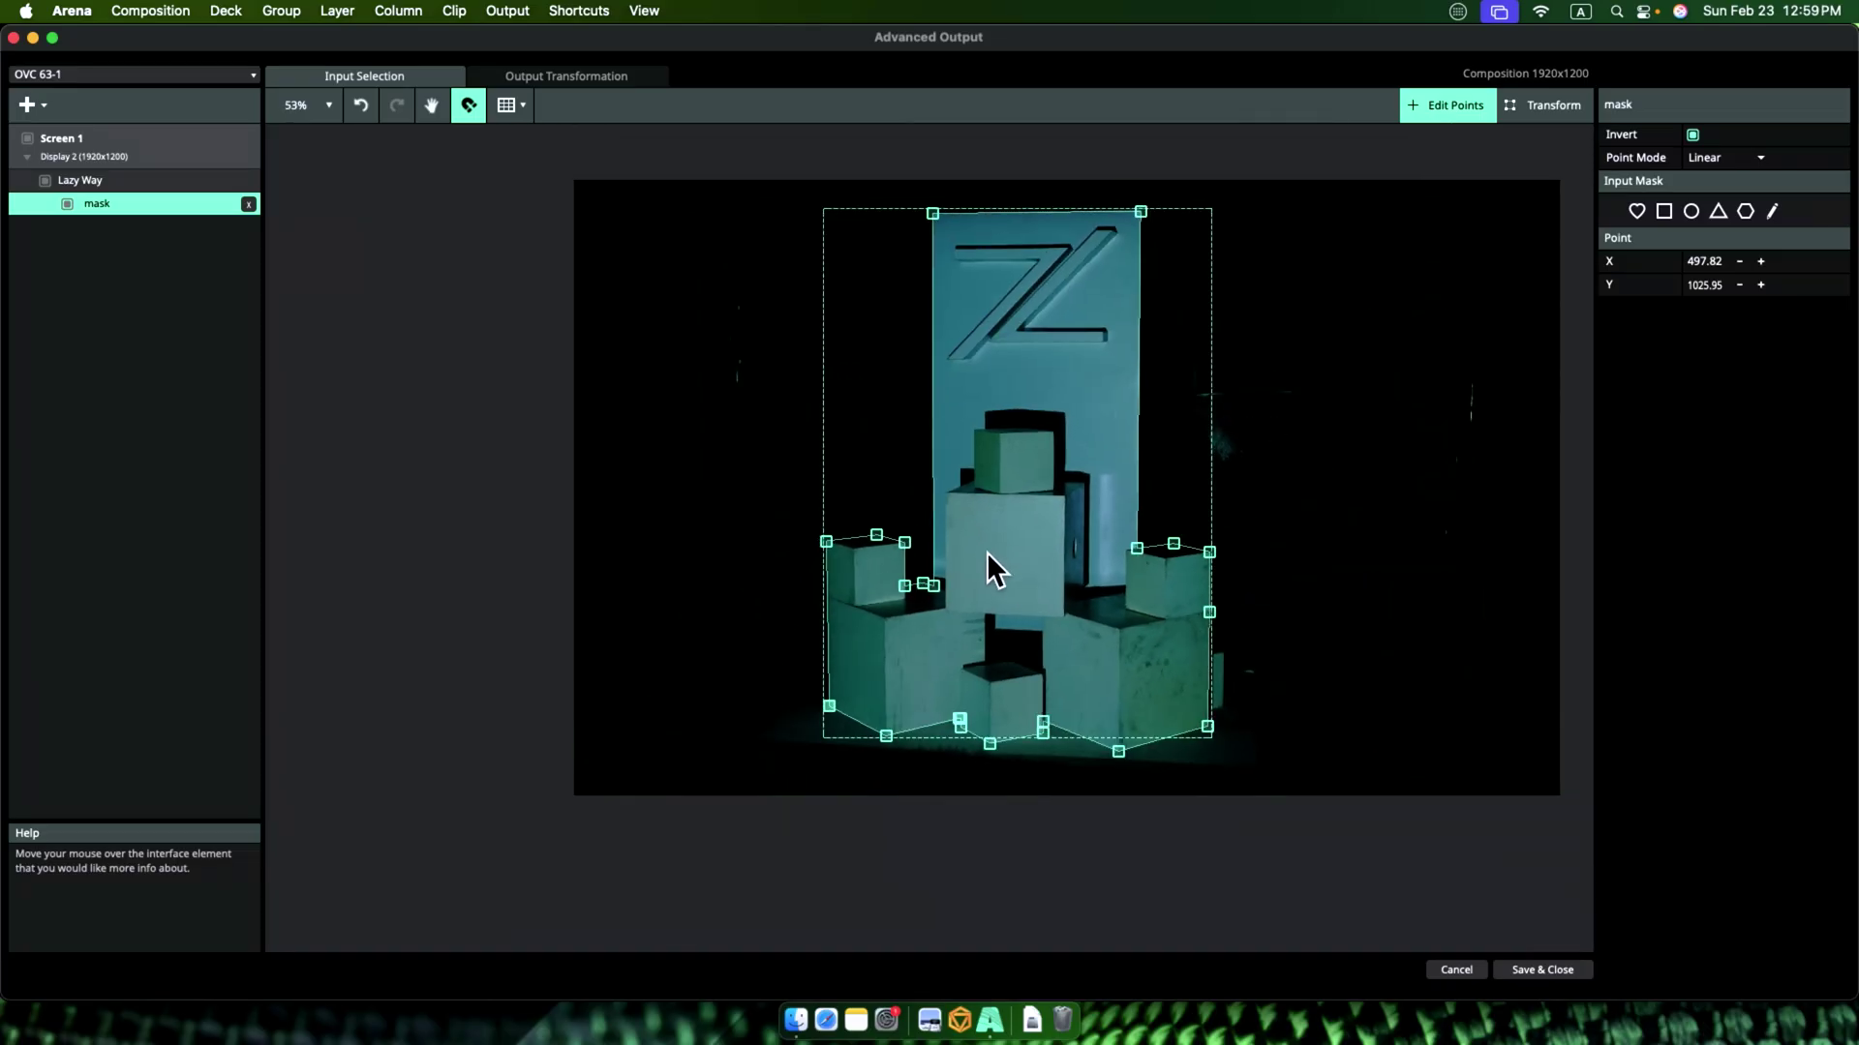
Step: On Output Transformation, narrow the Lazy Way slice's output to match the real cubes
click(558, 79)
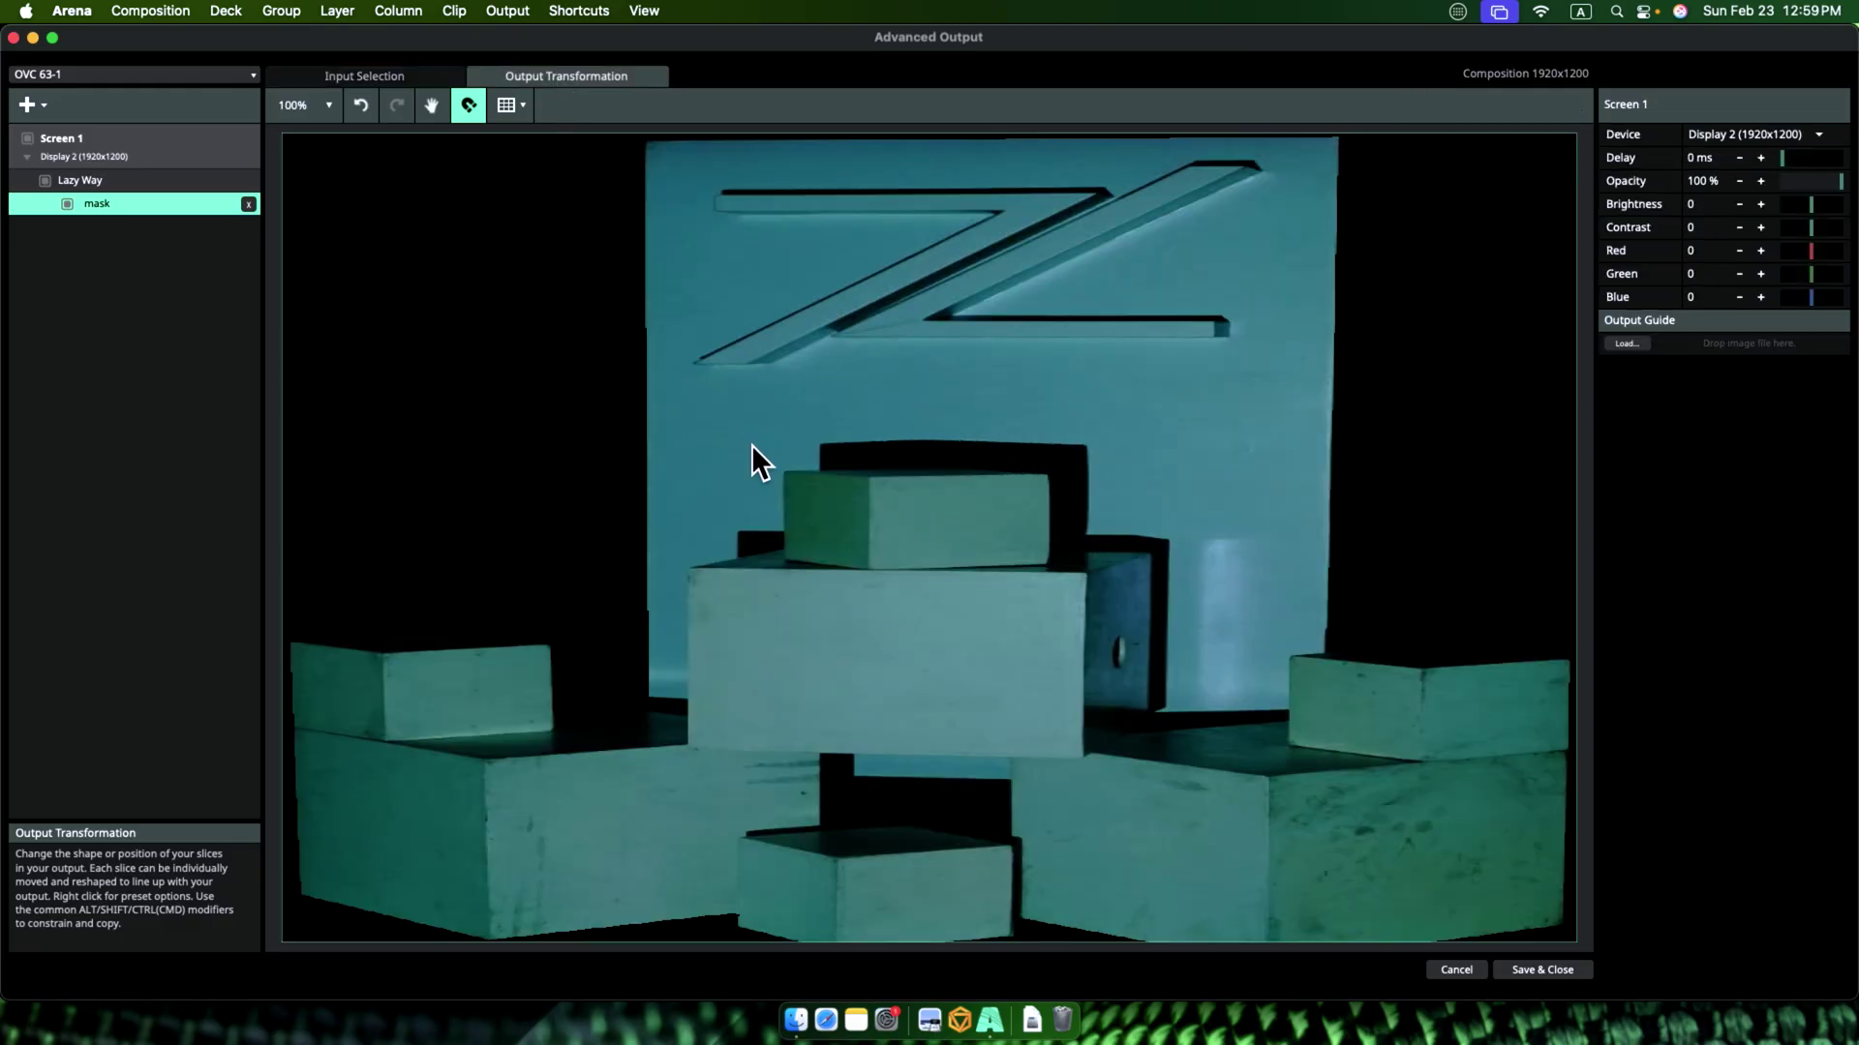
scroll(751, 444, down, 3)
scroll(753, 449, down, 2)
click(589, 481)
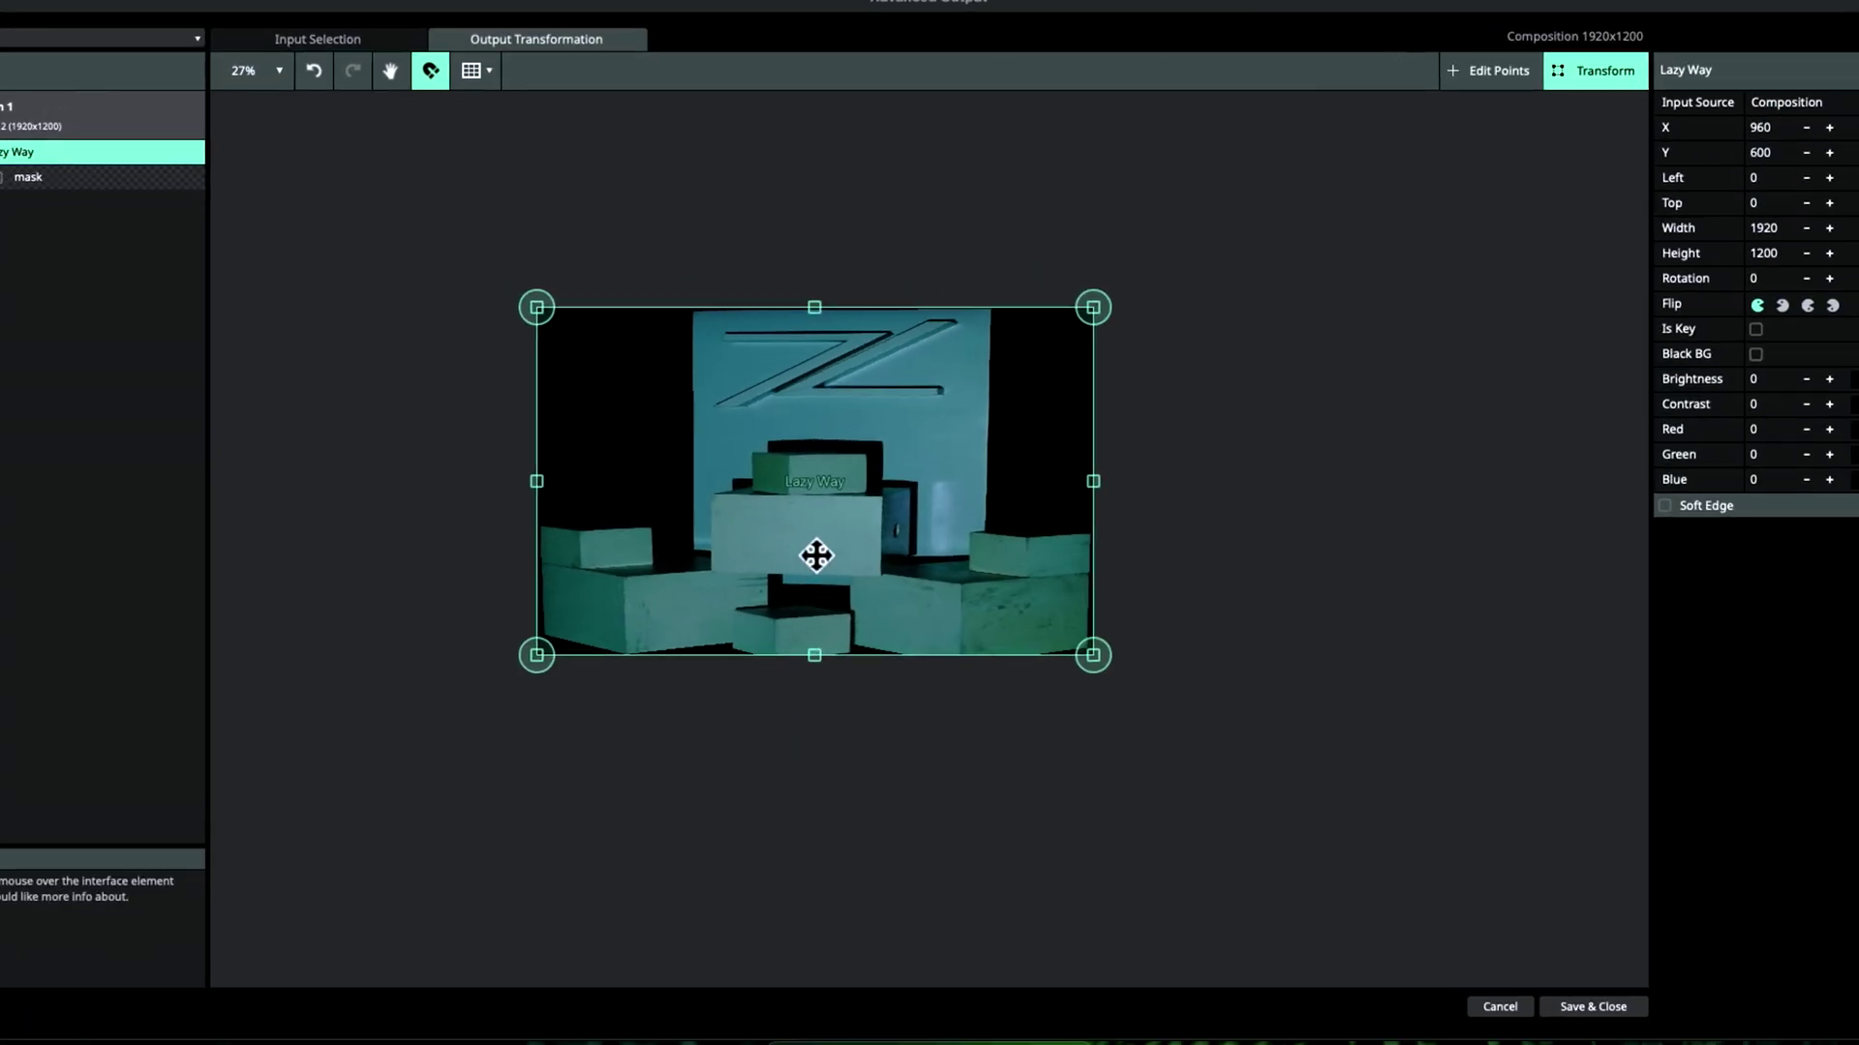
scroll(845, 487, up, 3)
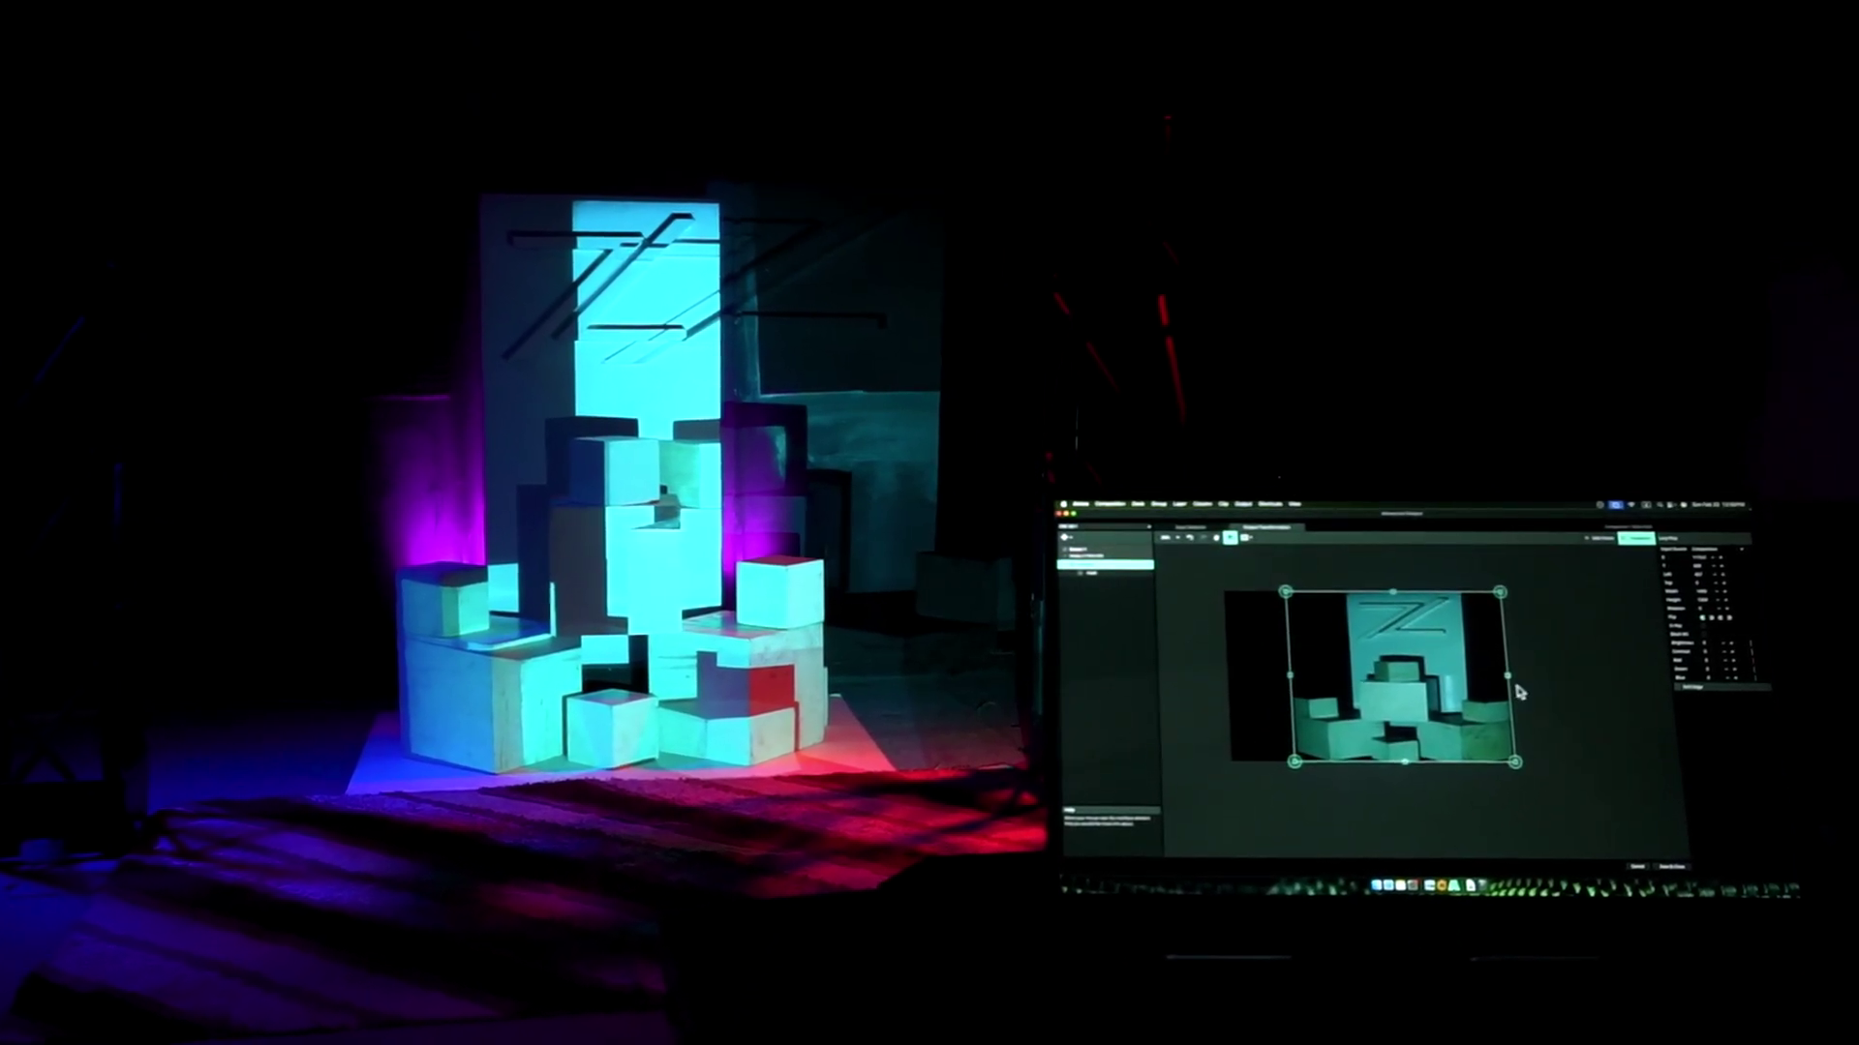
mouse_move(1516, 679)
mouse_down()
mouse_move(1471, 687)
mouse_move(1486, 690)
mouse_up()
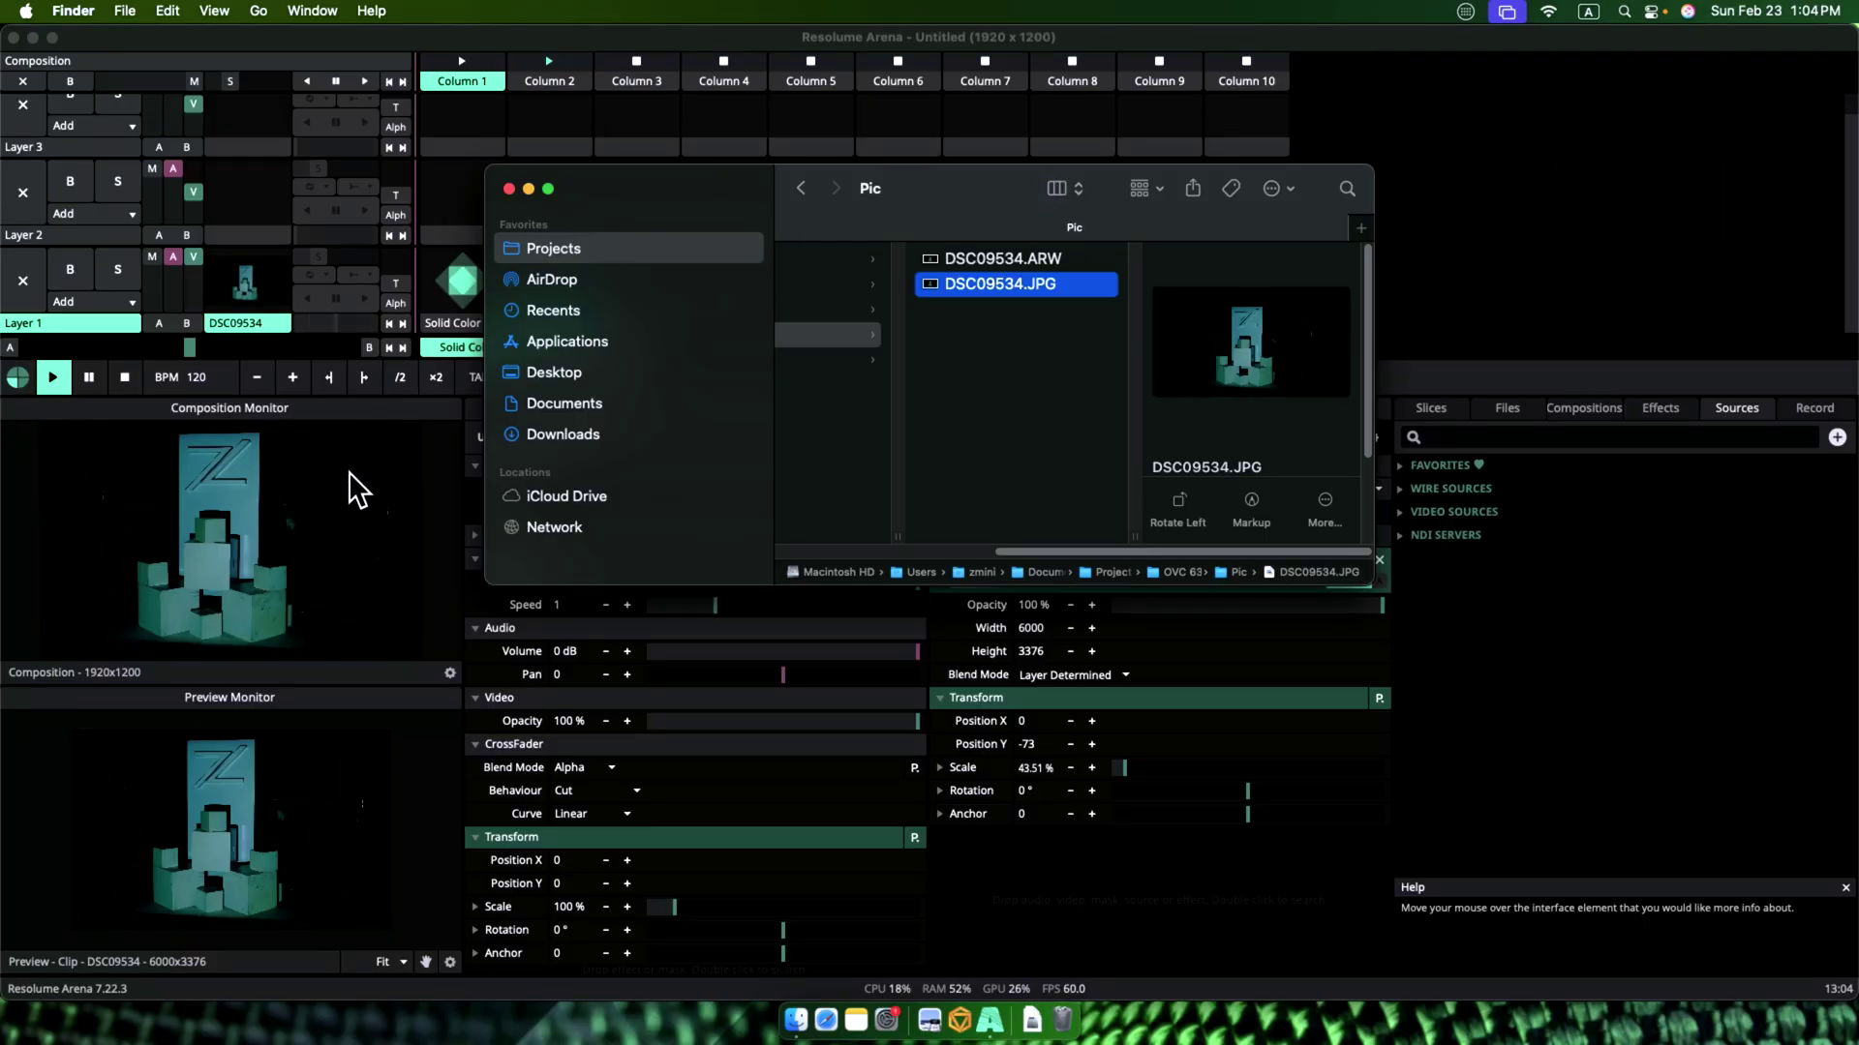
Step: Reopen Advanced Output and size Slice 1 over the lower-left cube face (124×267, X 552, Y 947.5)
click(359, 489)
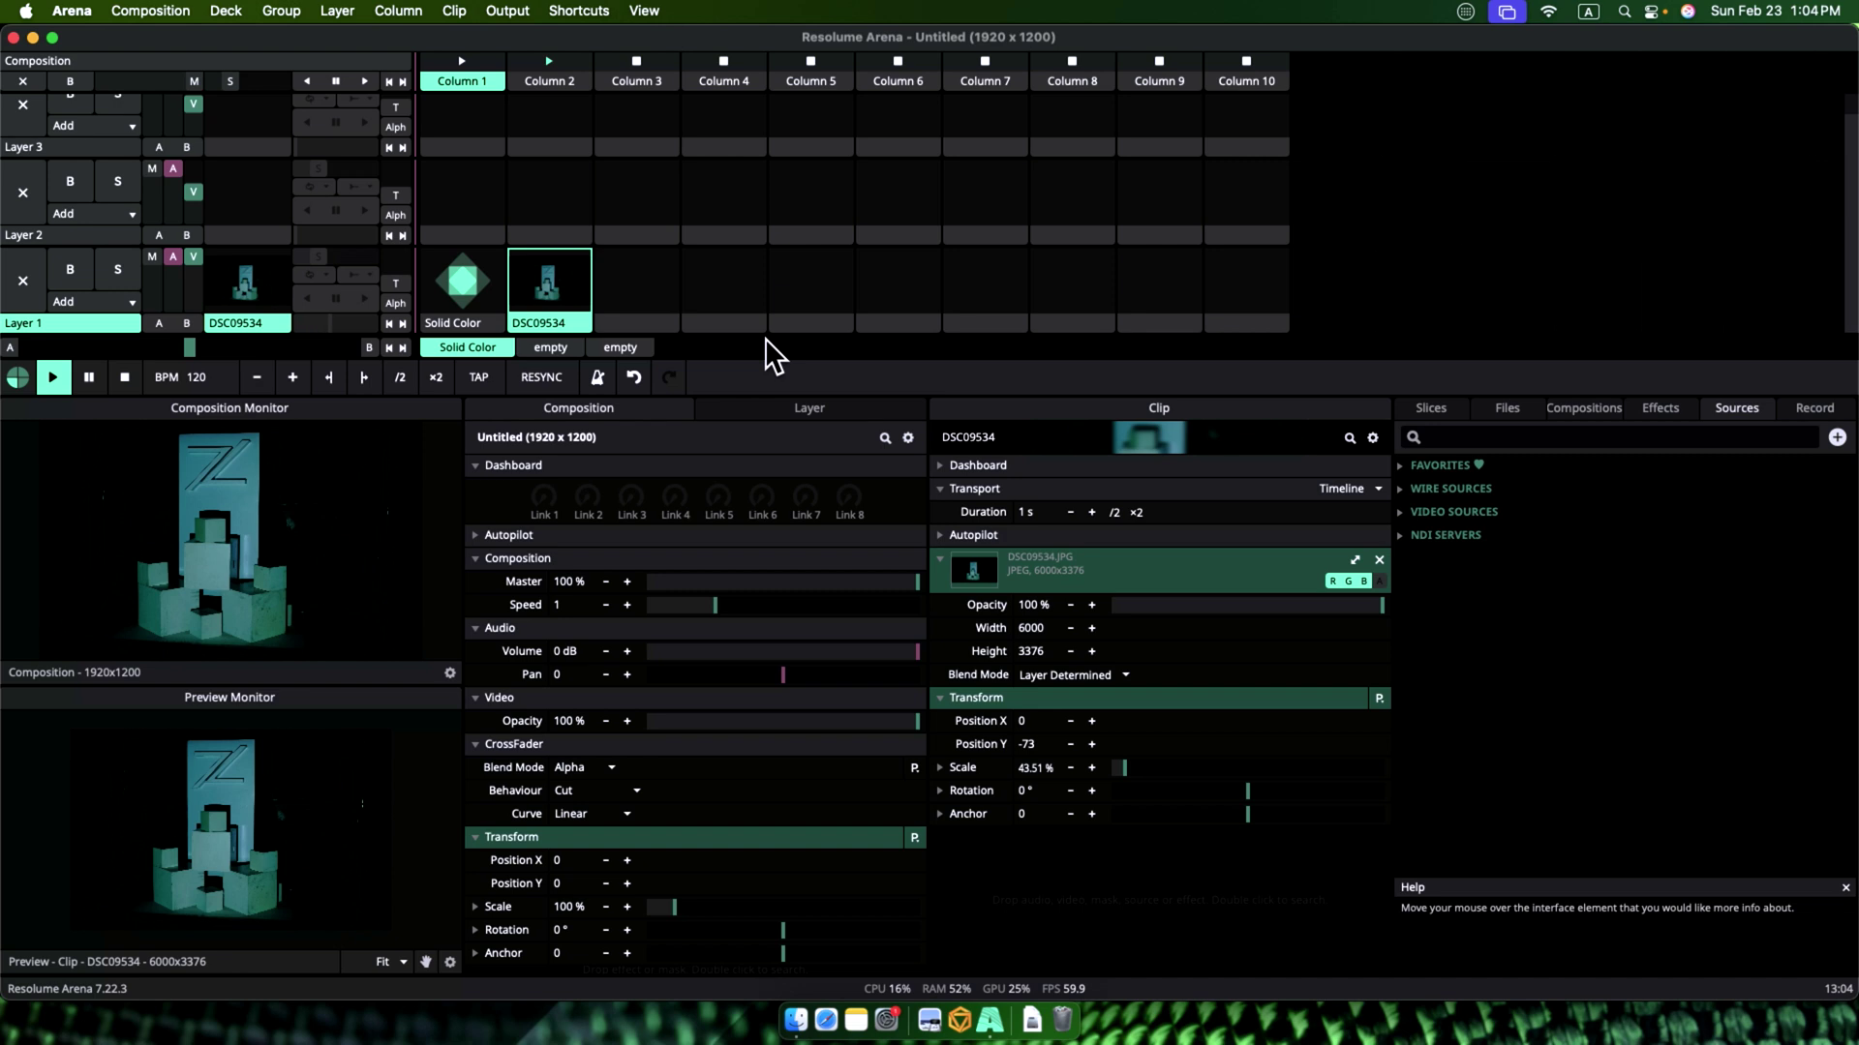
key(super+shift+a)
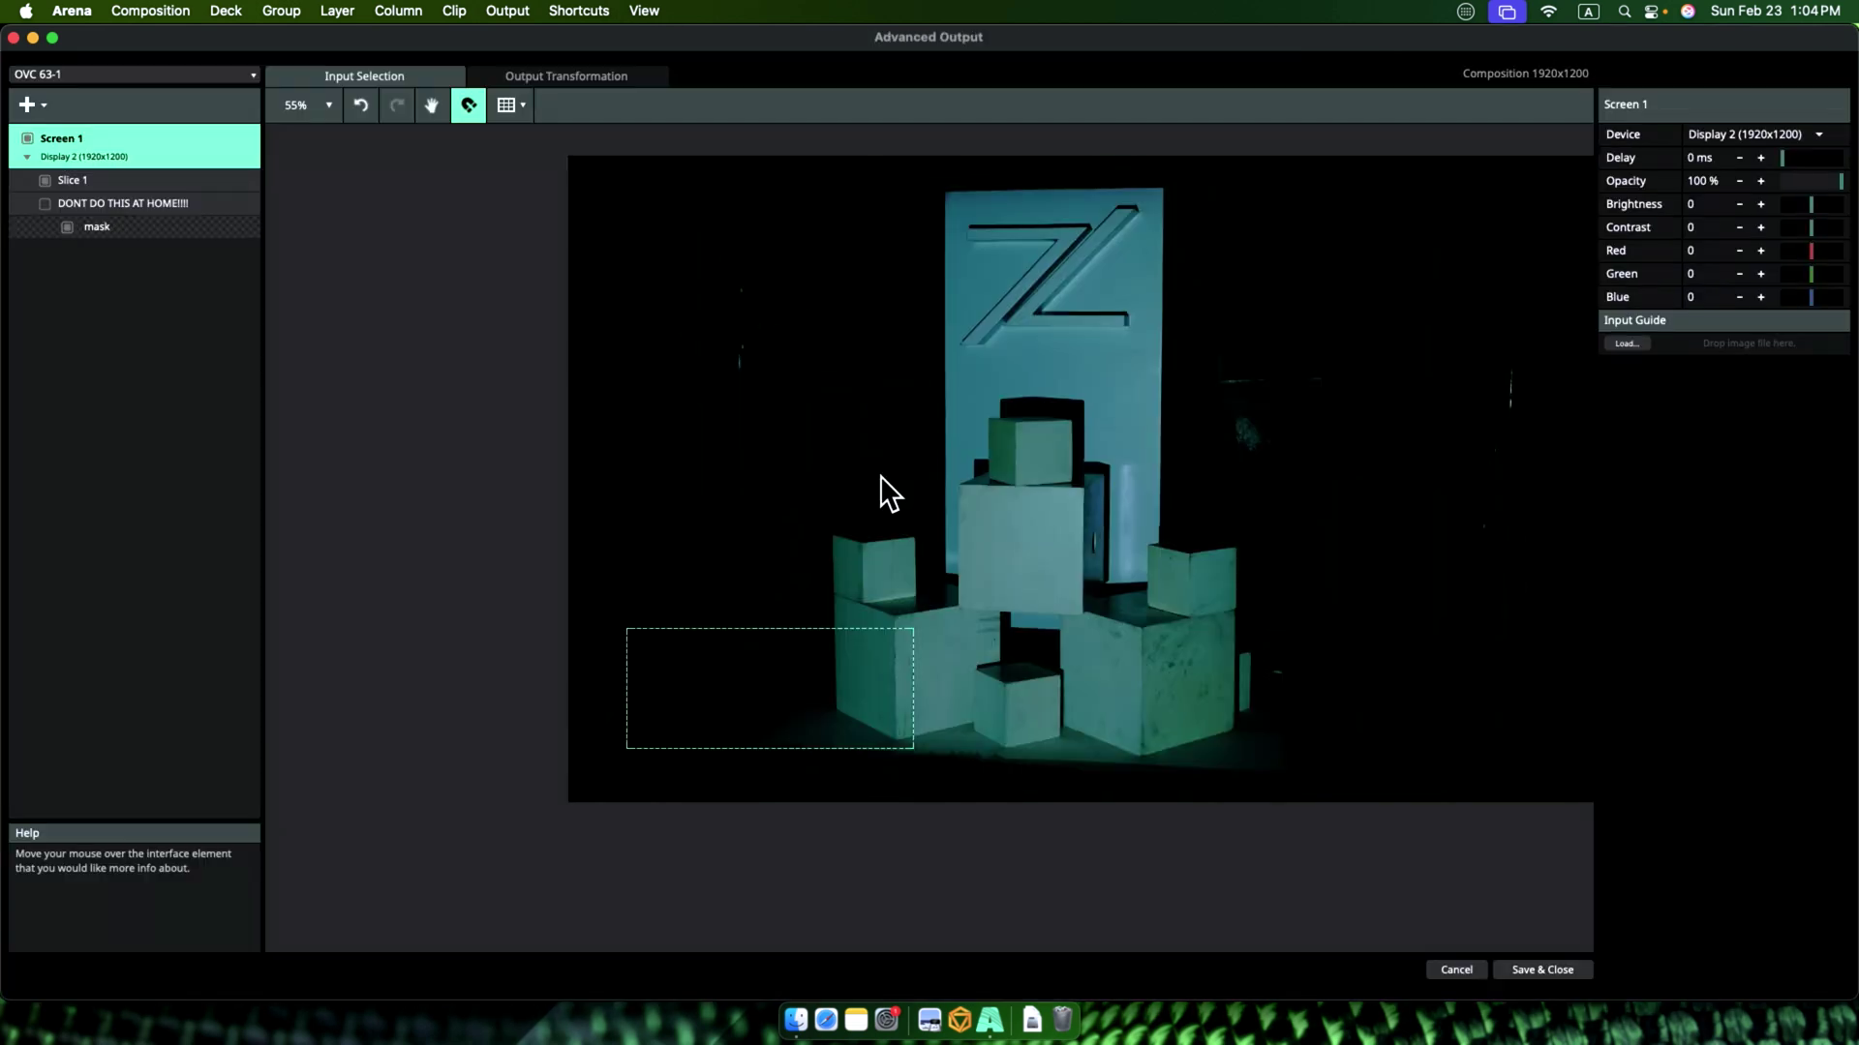
click(757, 647)
click(811, 630)
scroll(759, 664, up, 5)
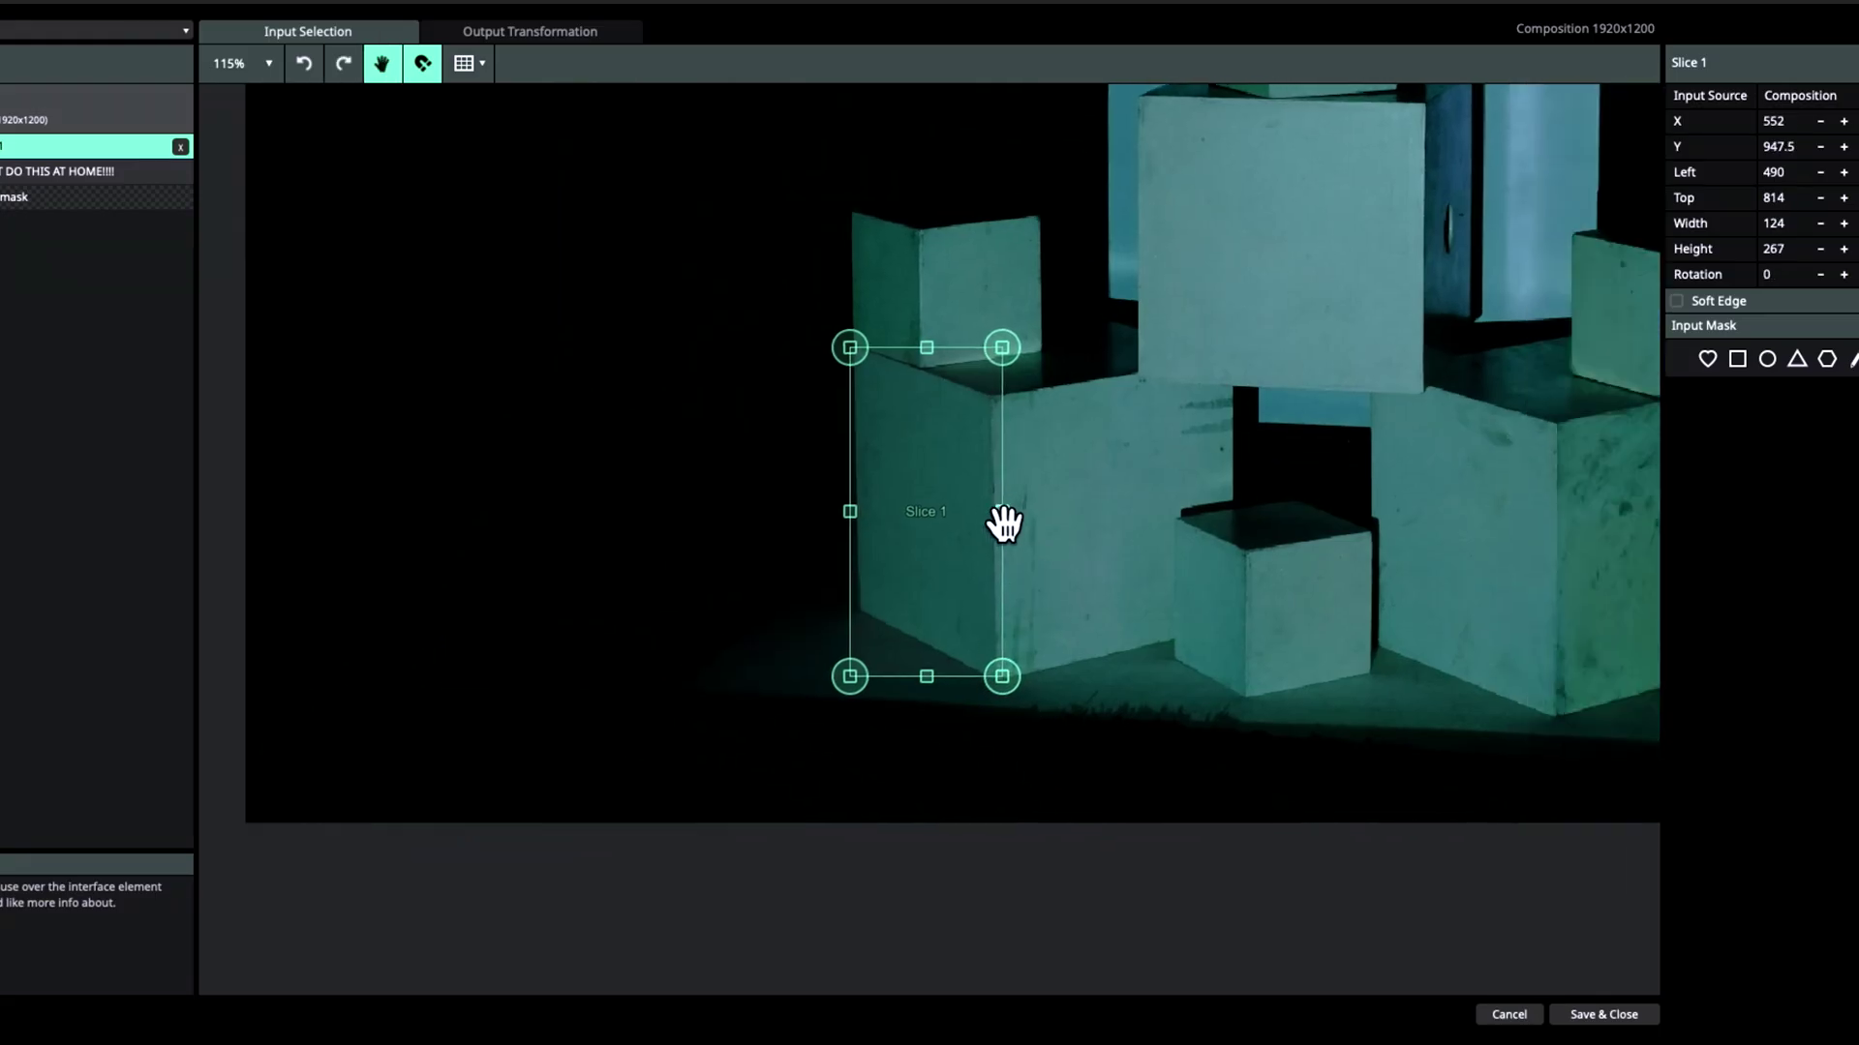
Step: Duplicate Slice 1 into Slices 2 and 3, fitting each over the next cube face
key(ctrl+d)
drag(872, 564, 1033, 593)
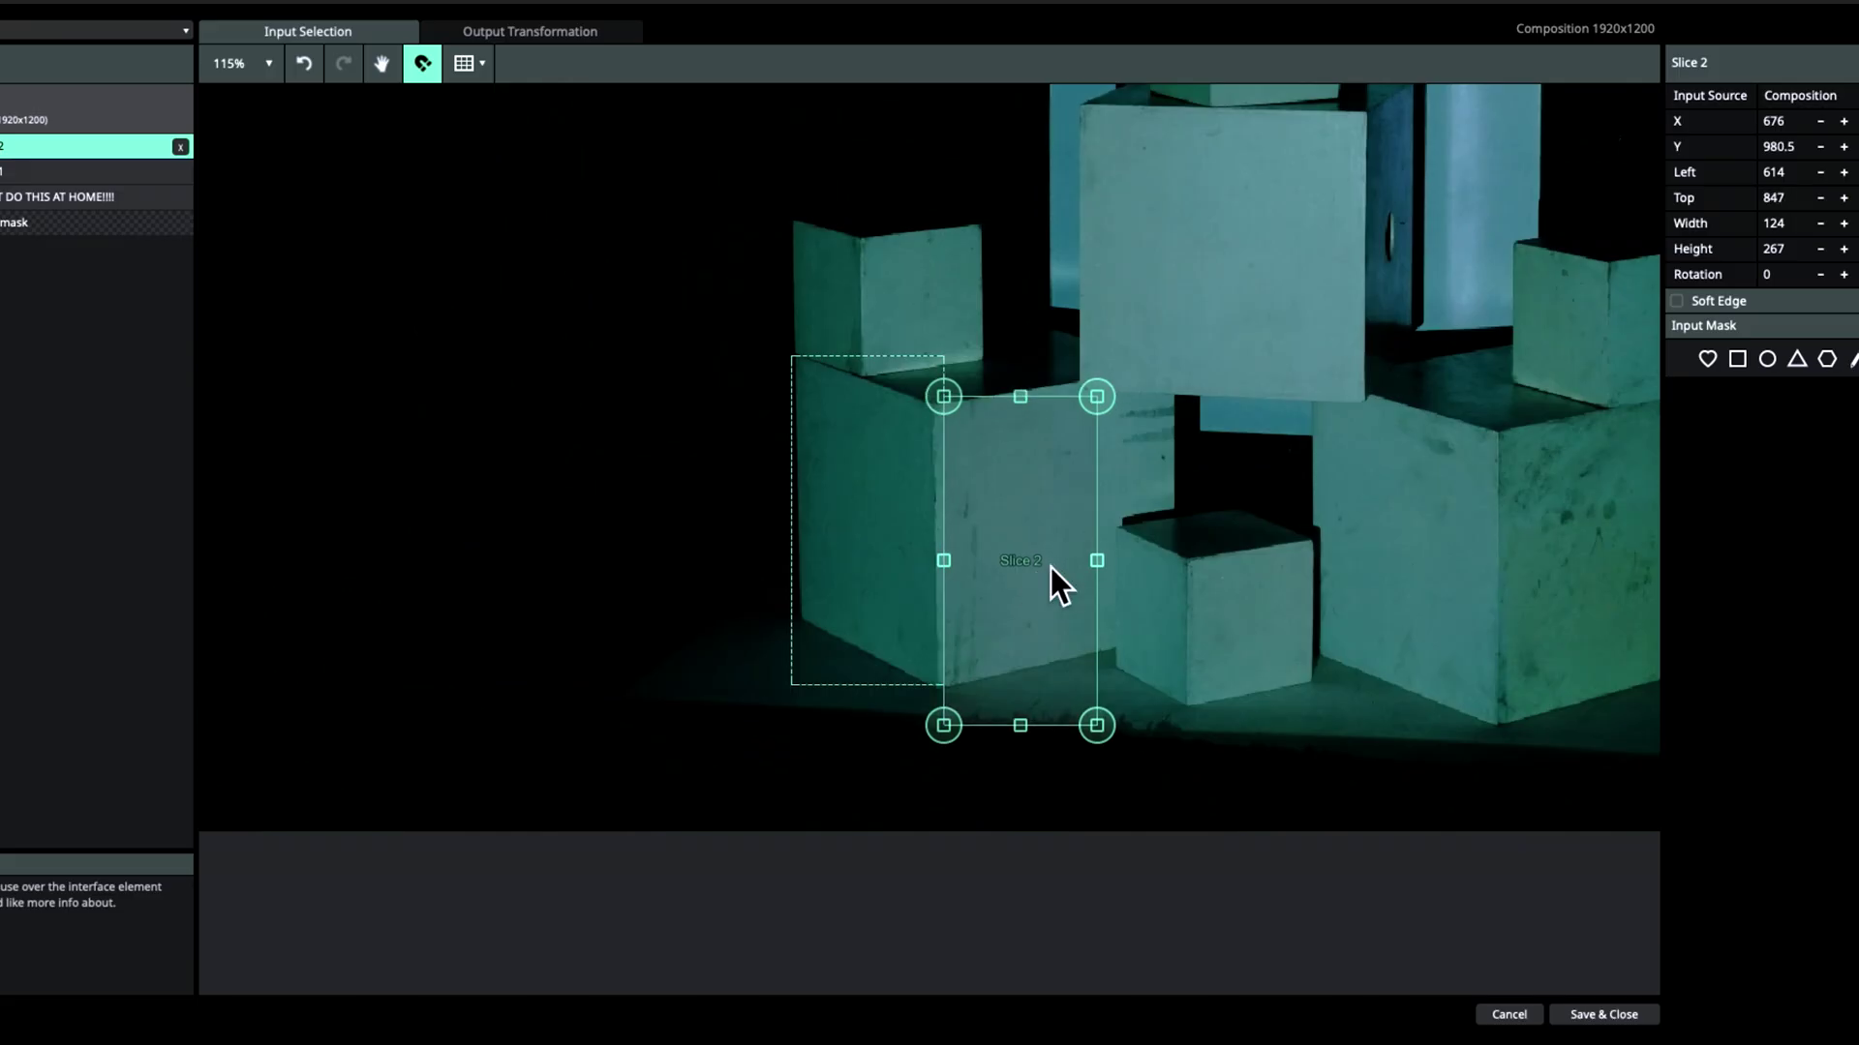
drag(1100, 399, 1176, 371)
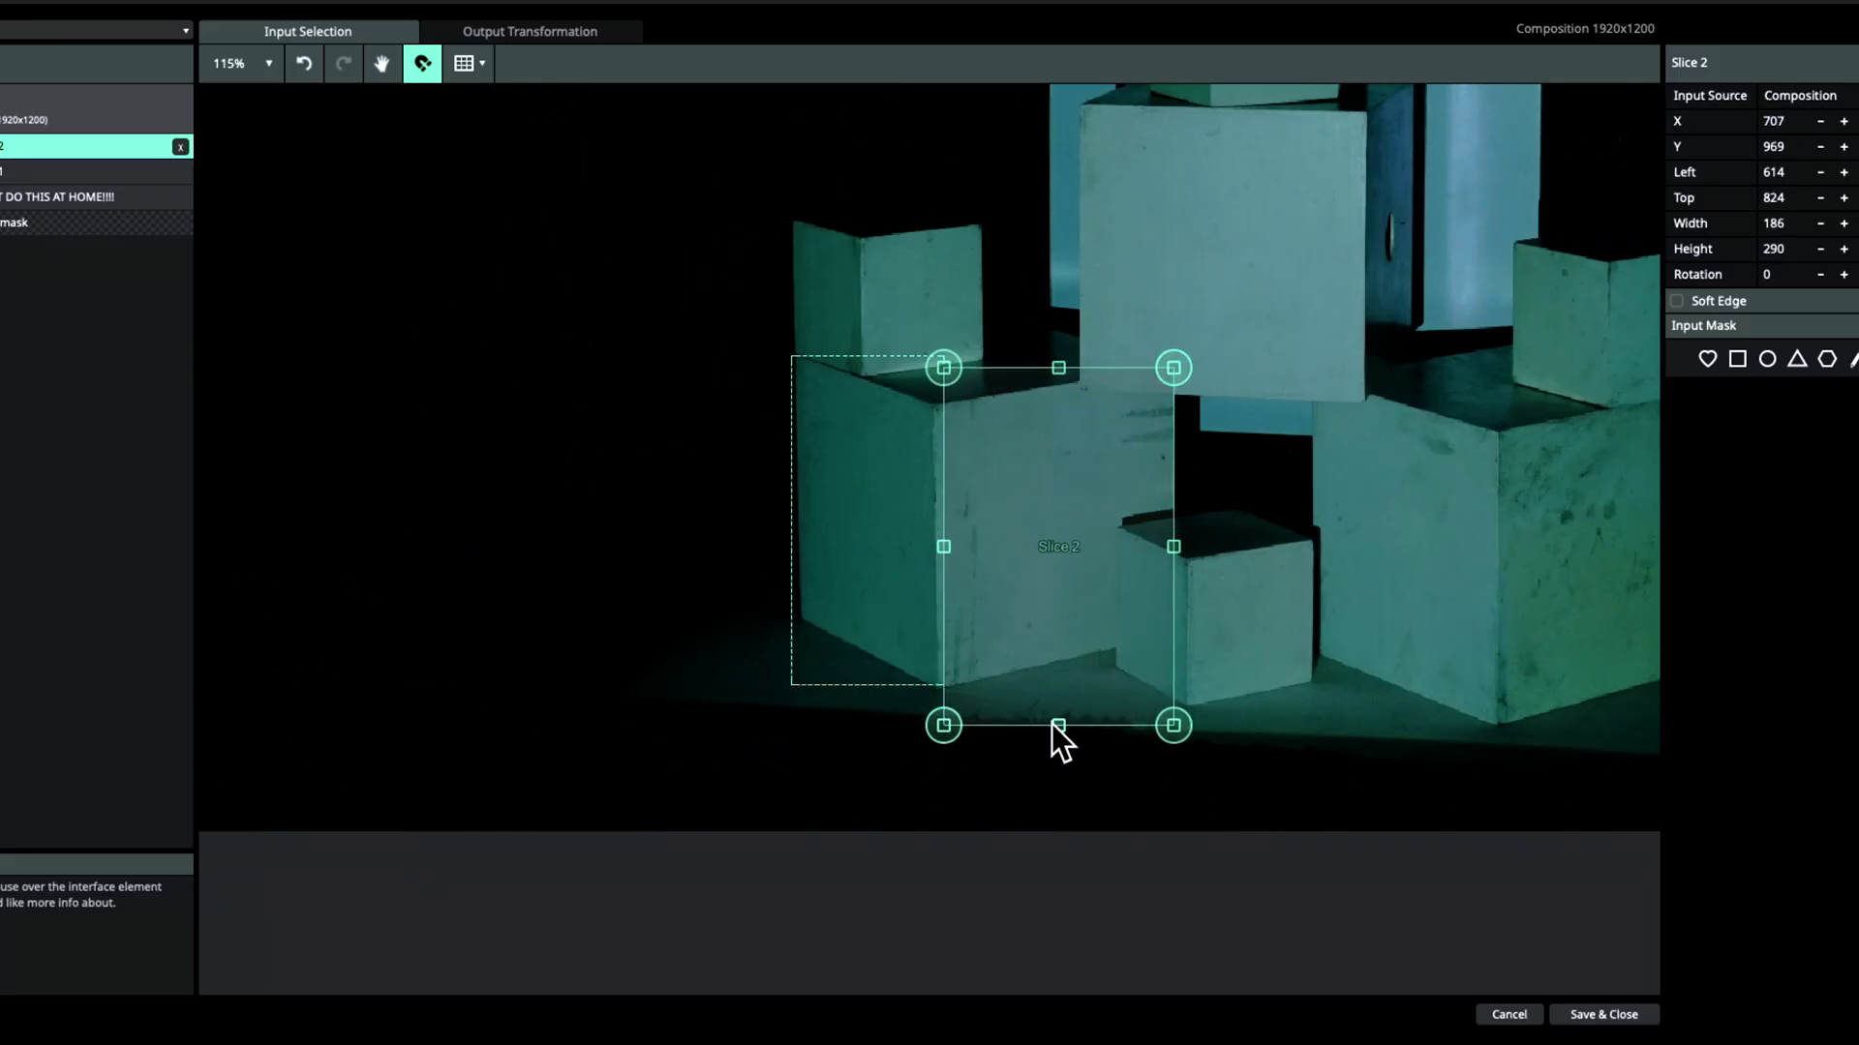
drag(1058, 728, 1059, 690)
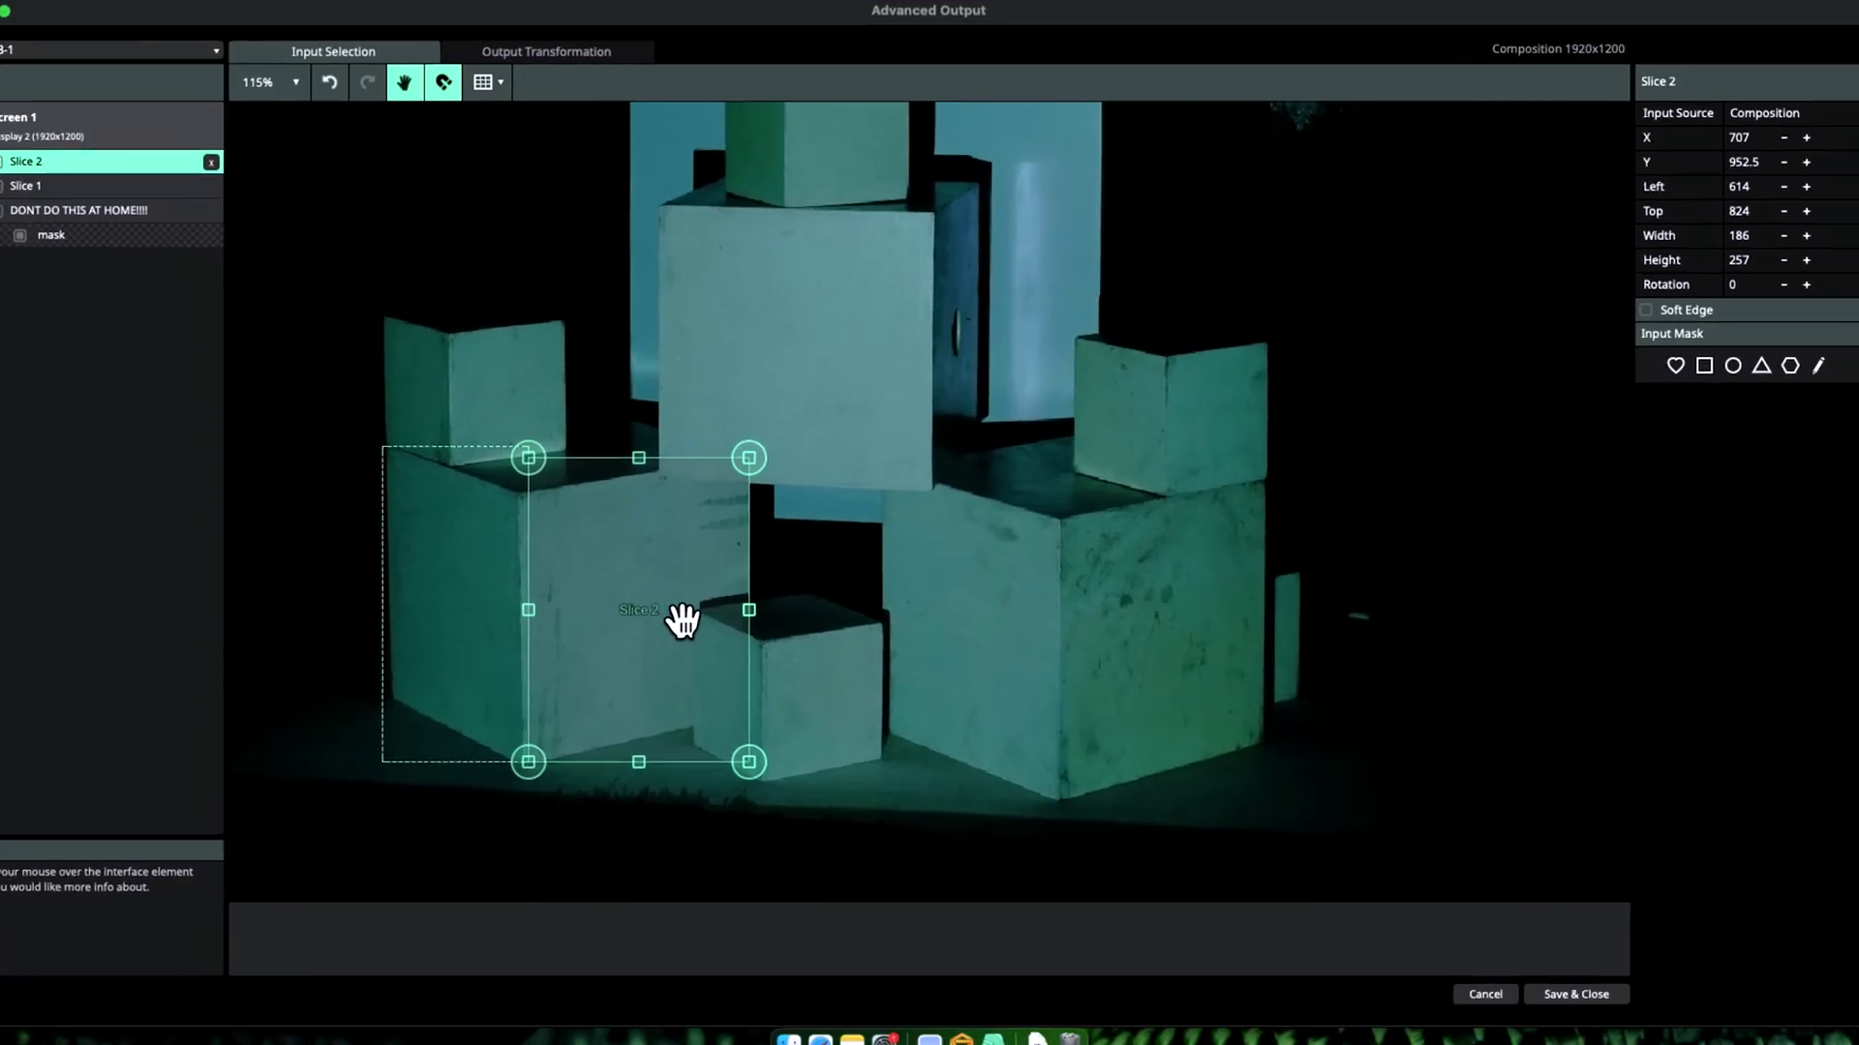
key(super+d)
drag(650, 632, 917, 462)
drag(1023, 616, 1003, 622)
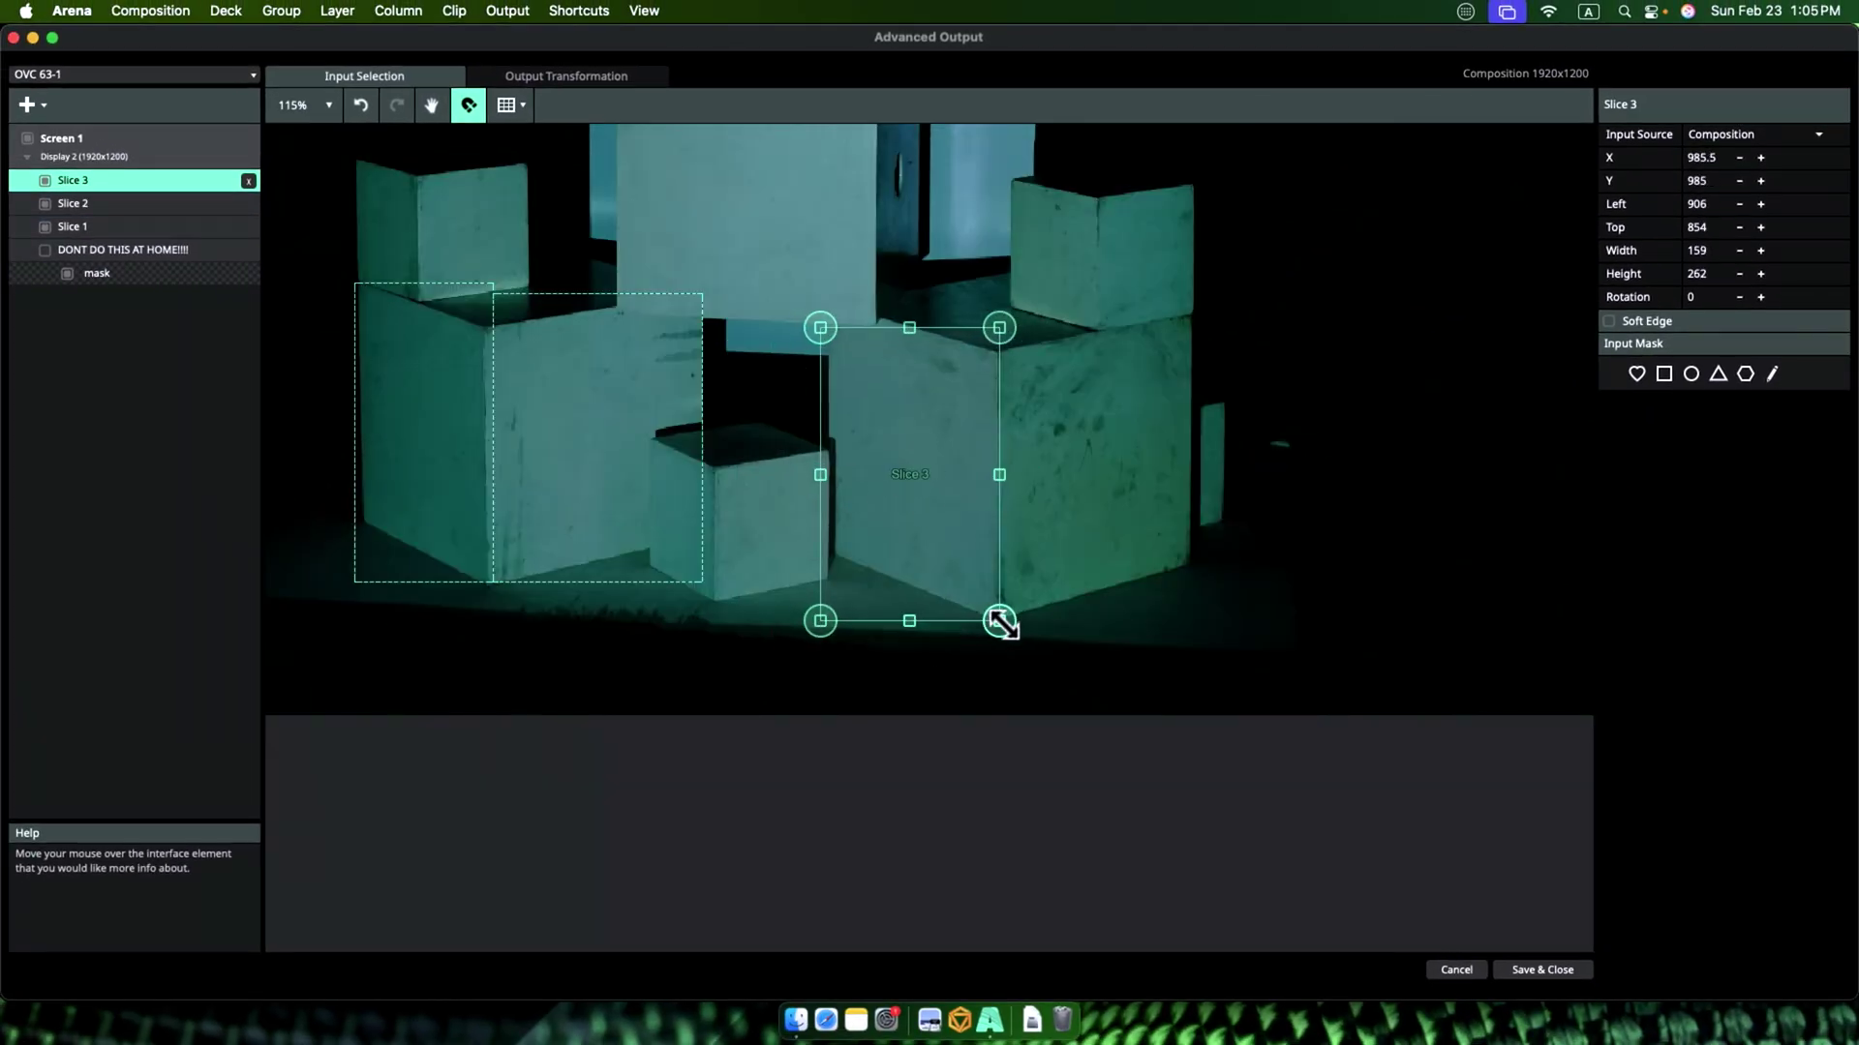
Step: Duplicate into Slices 4 and 5 on the upper cube faces and move the small-box slices up
scroll(1004, 623, right, 5)
key(super+d)
drag(667, 482, 854, 483)
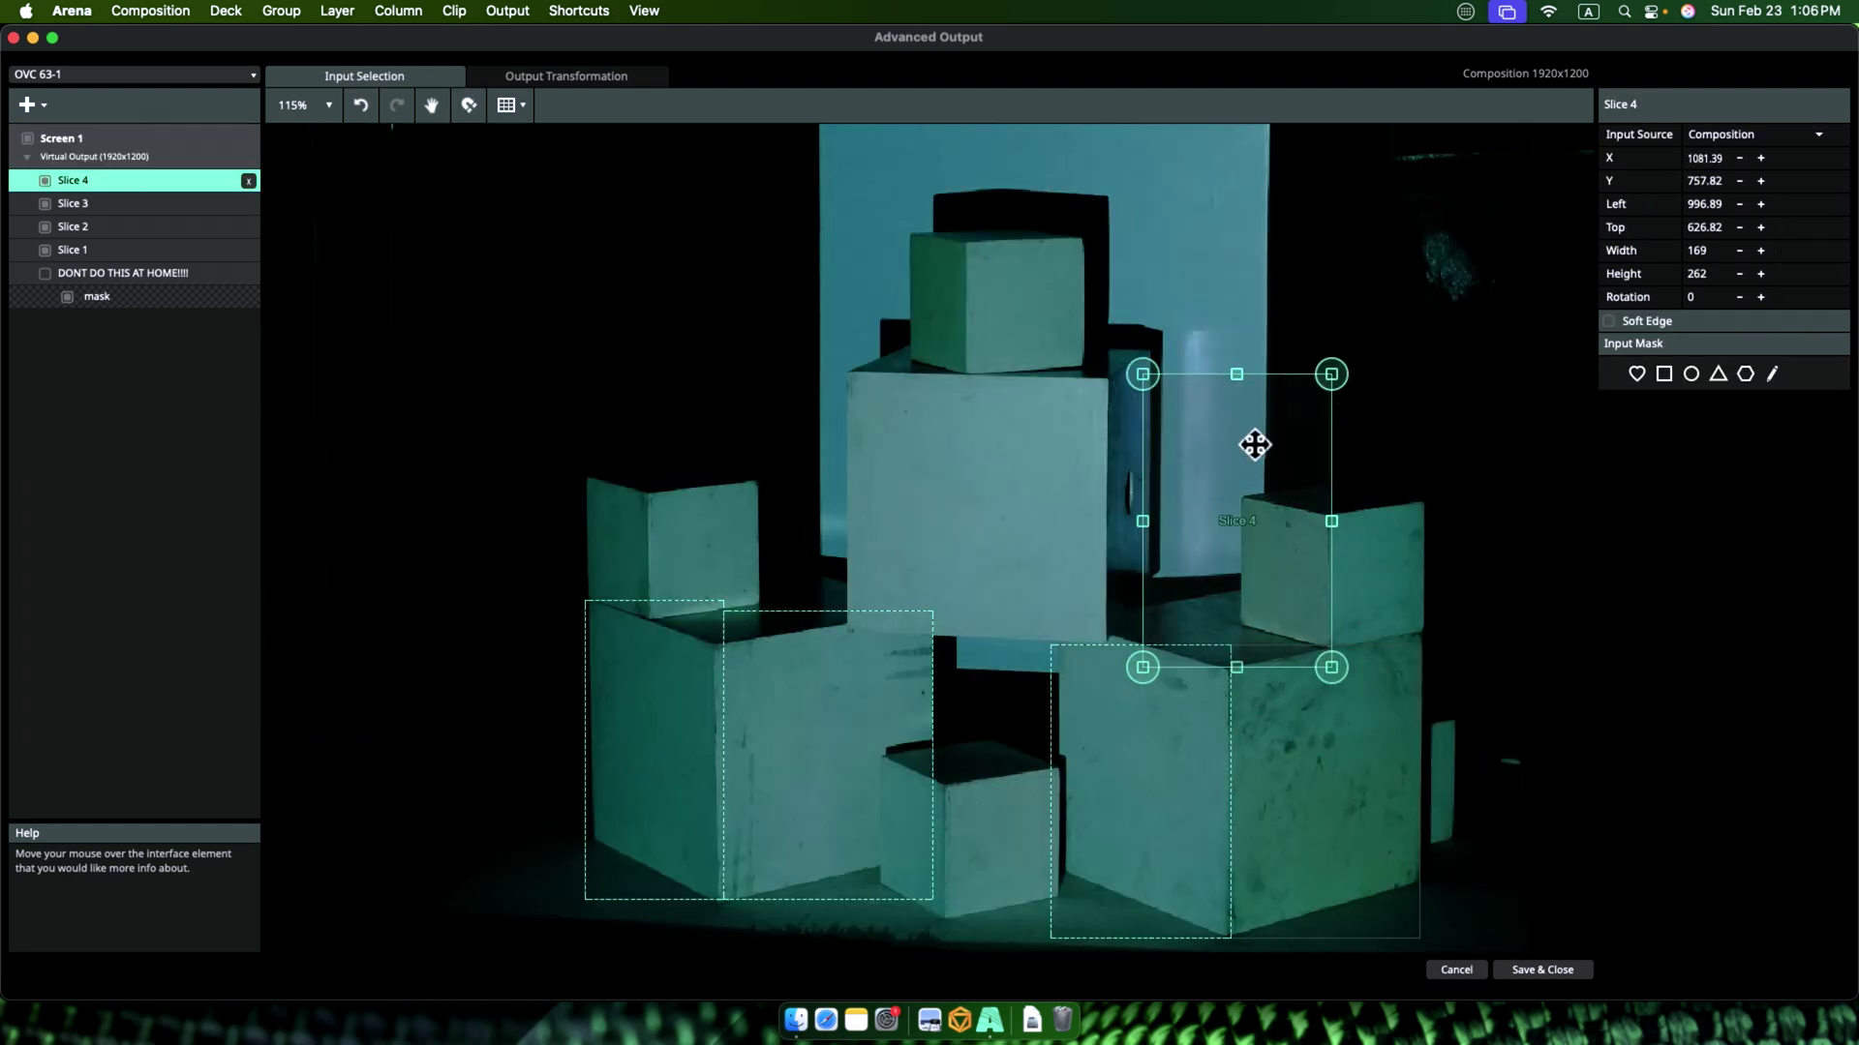
drag(1252, 439, 953, 455)
drag(1033, 664, 1062, 683)
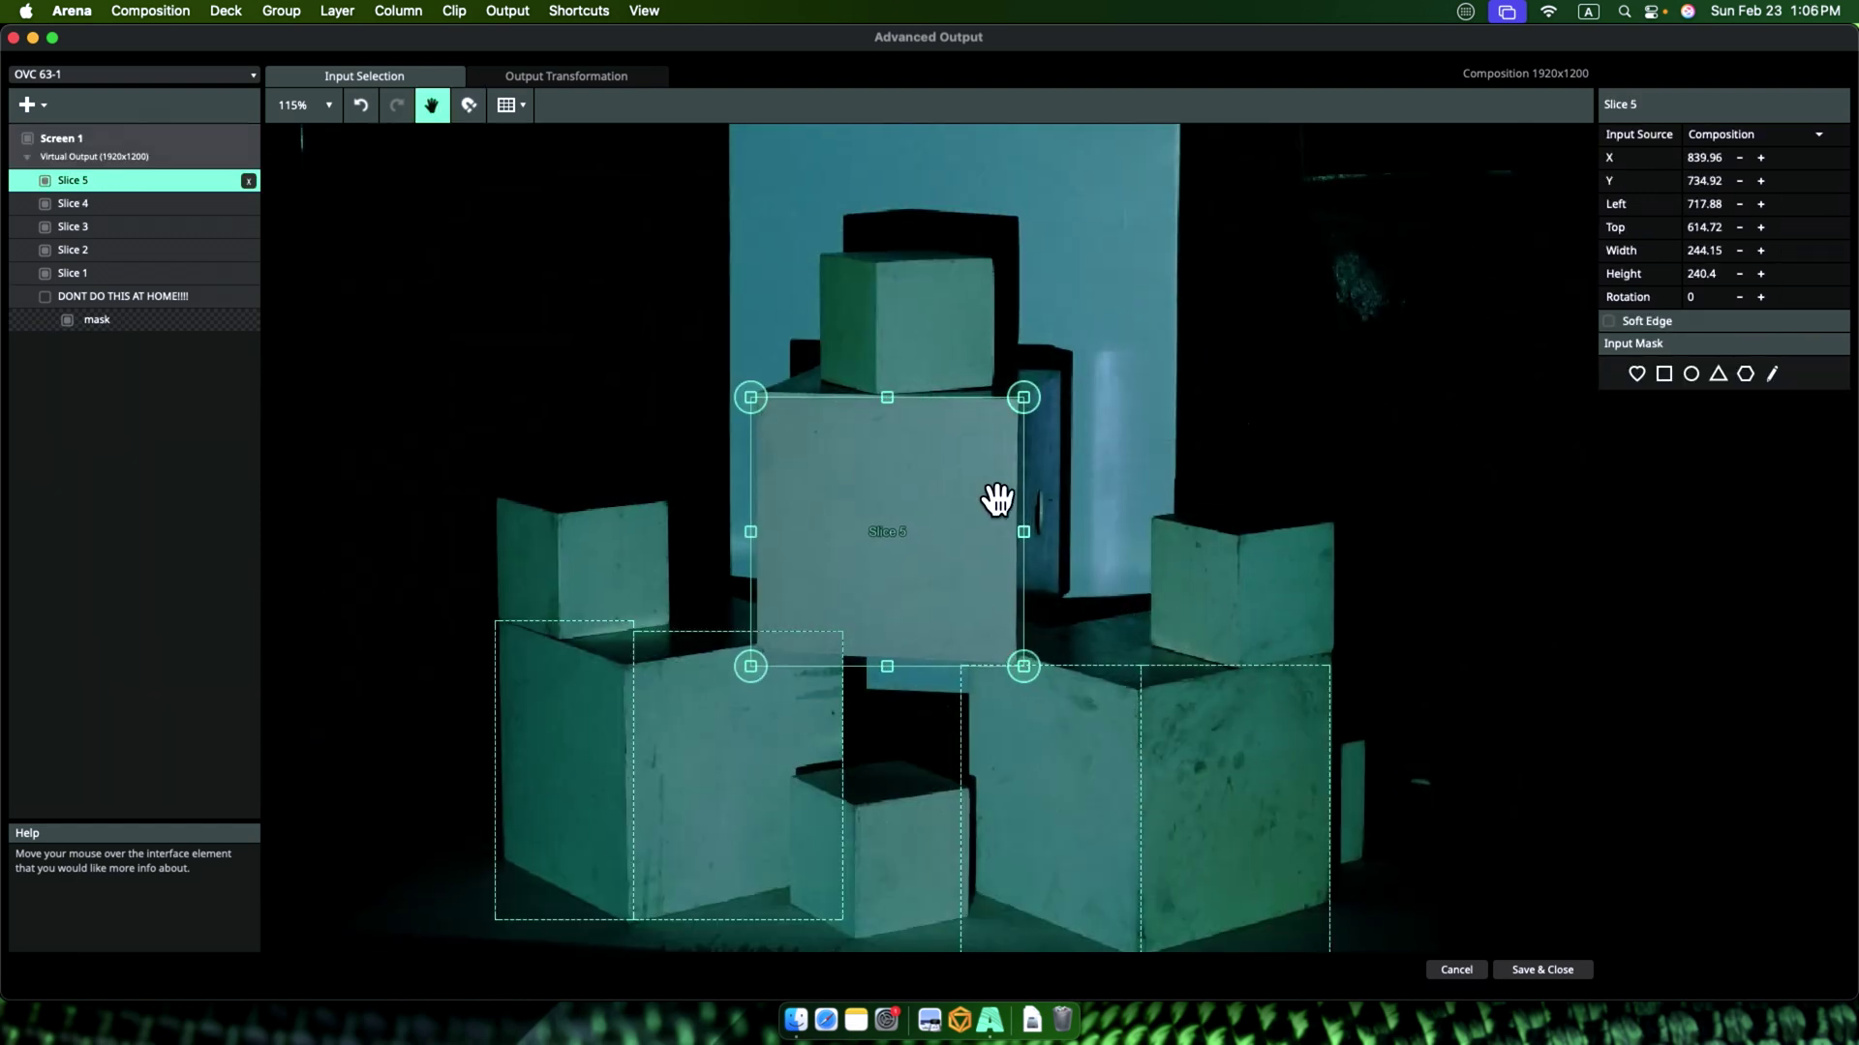
scroll(996, 498, up, 3)
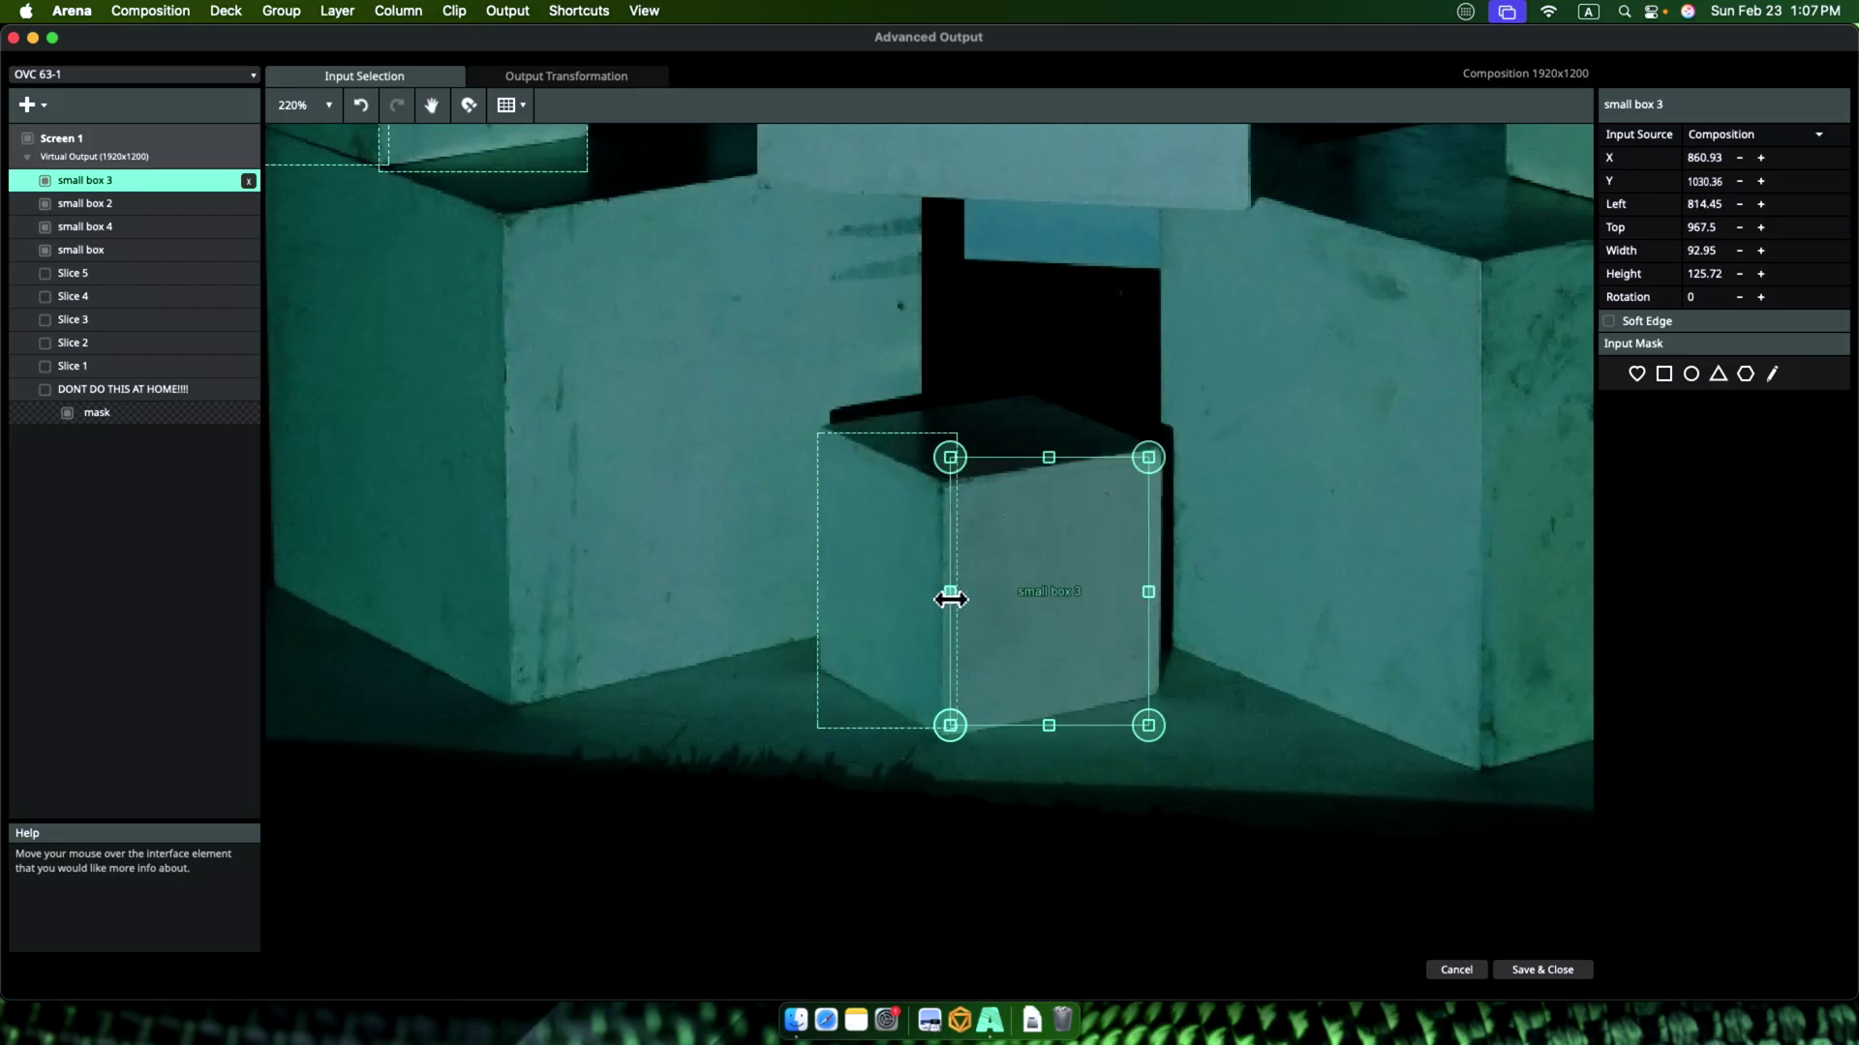
scroll(1065, 490, down, 5)
drag(1066, 489, 1182, 405)
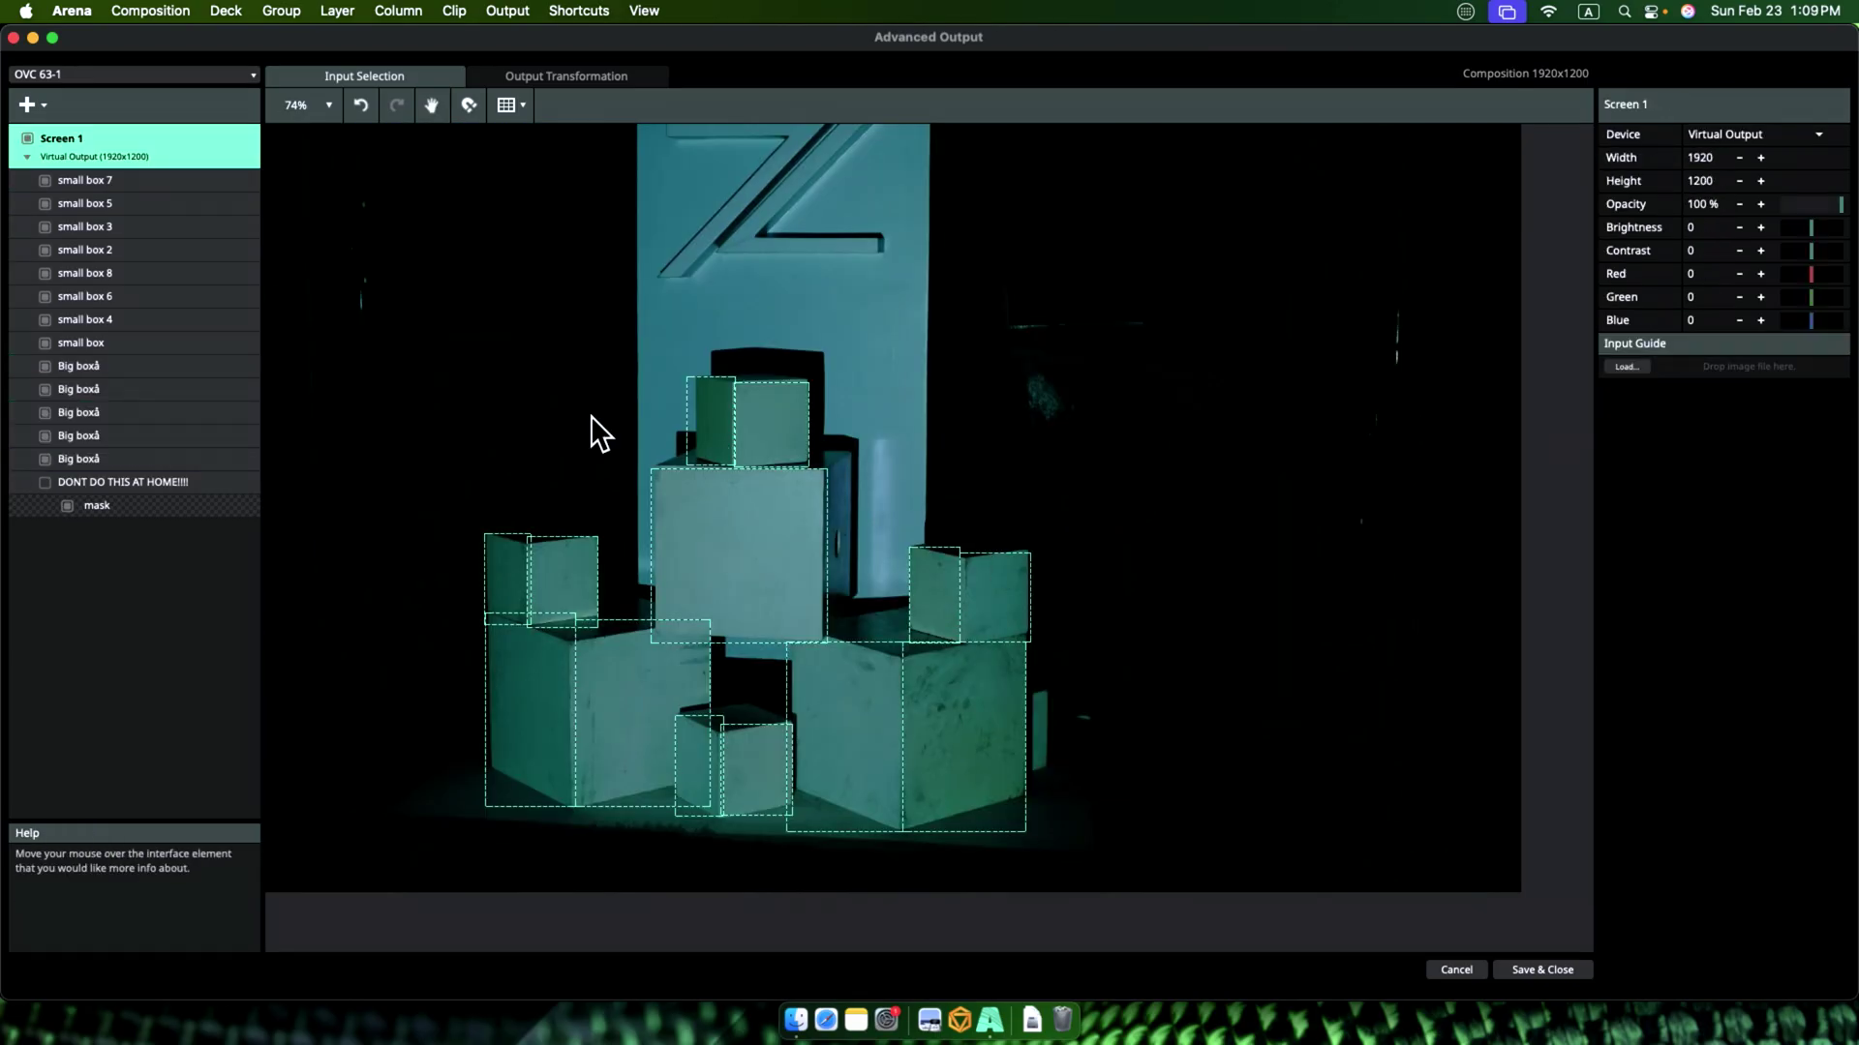
Step: Draw a polygon mask around the last Big box slice's cube face
click(87, 184)
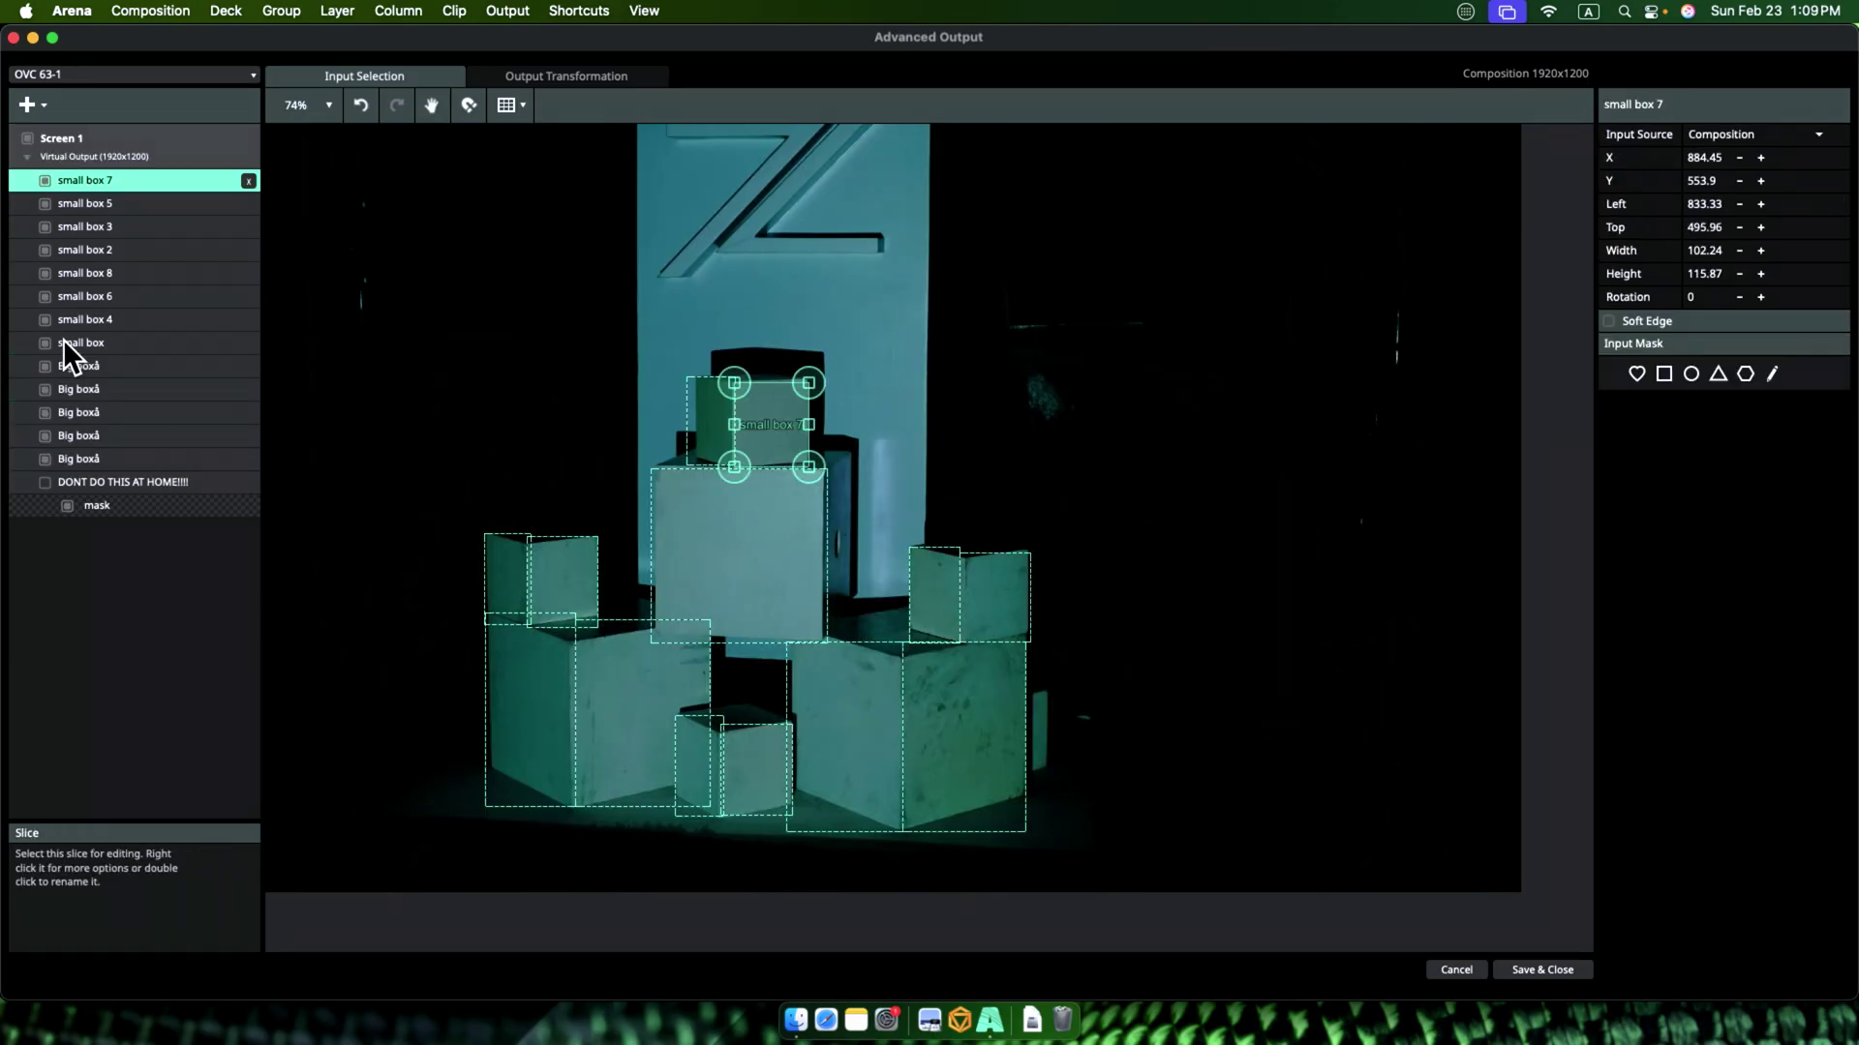
click(81, 366)
click(83, 459)
scroll(759, 552, left, 5)
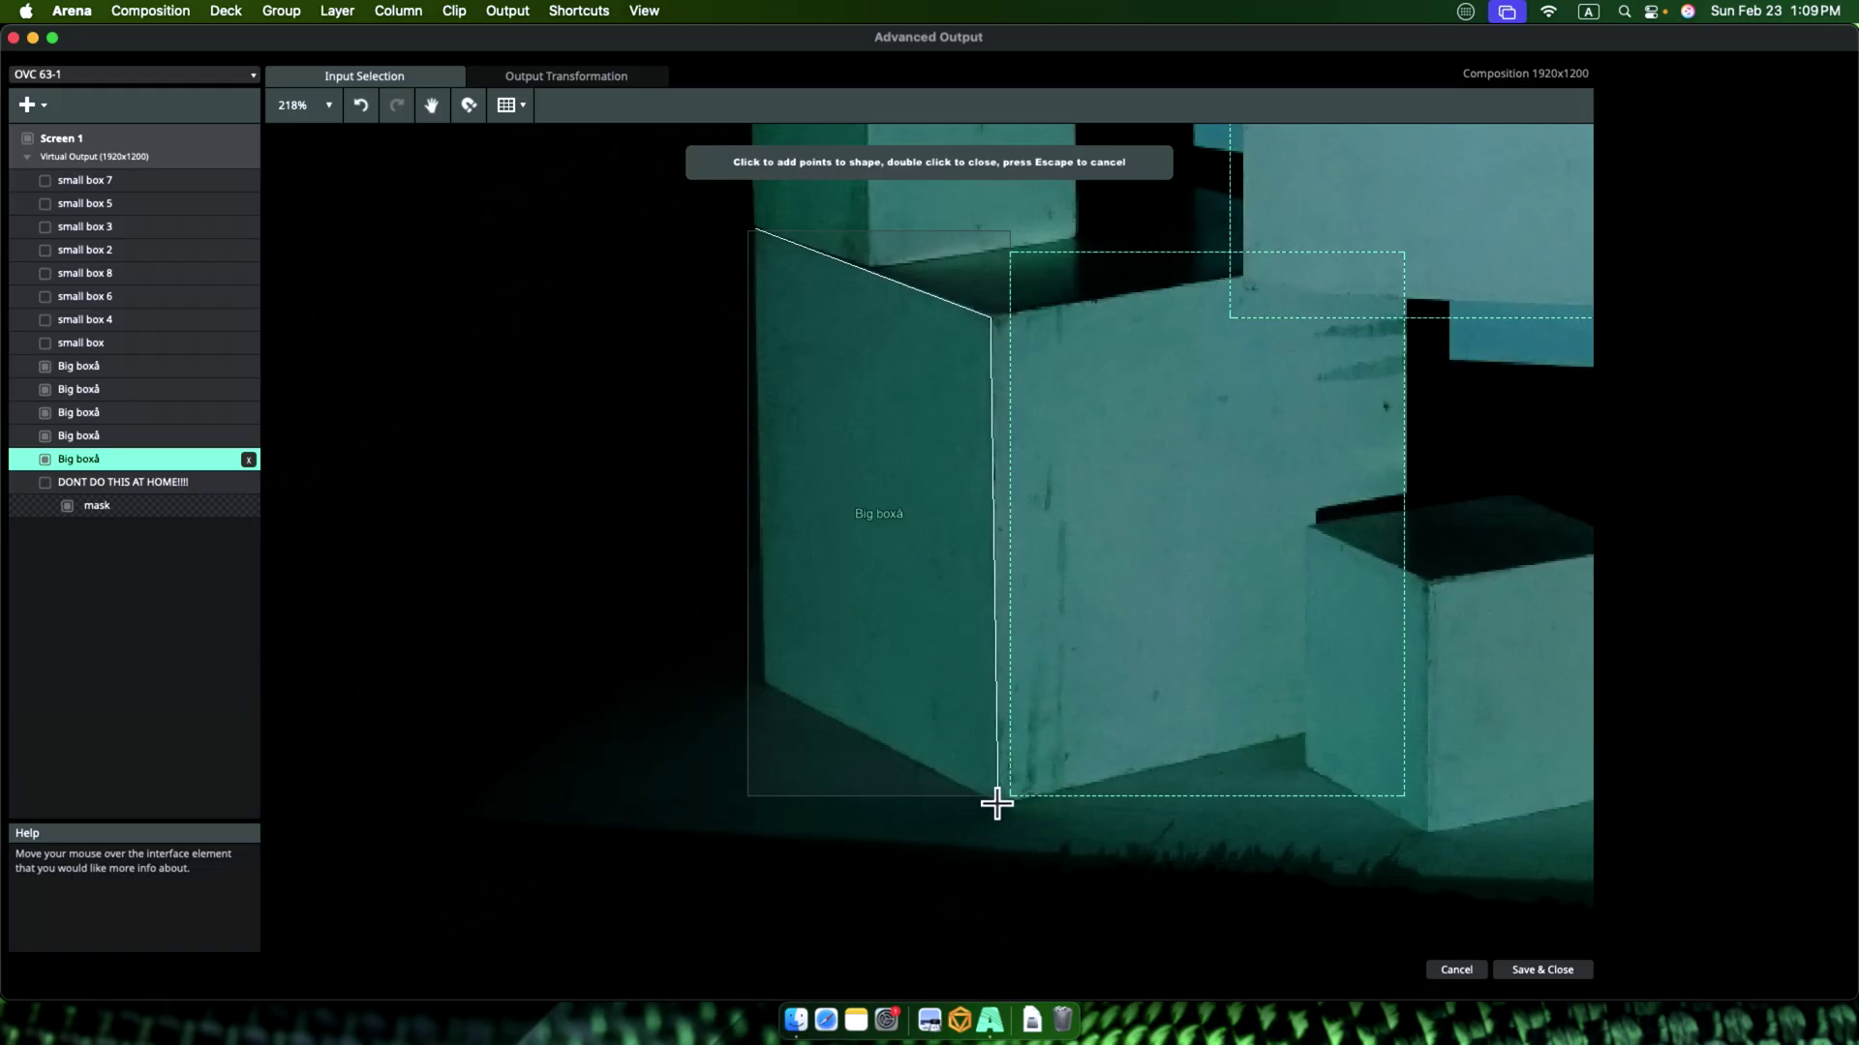
click(997, 806)
click(751, 795)
double_click(759, 241)
click(81, 436)
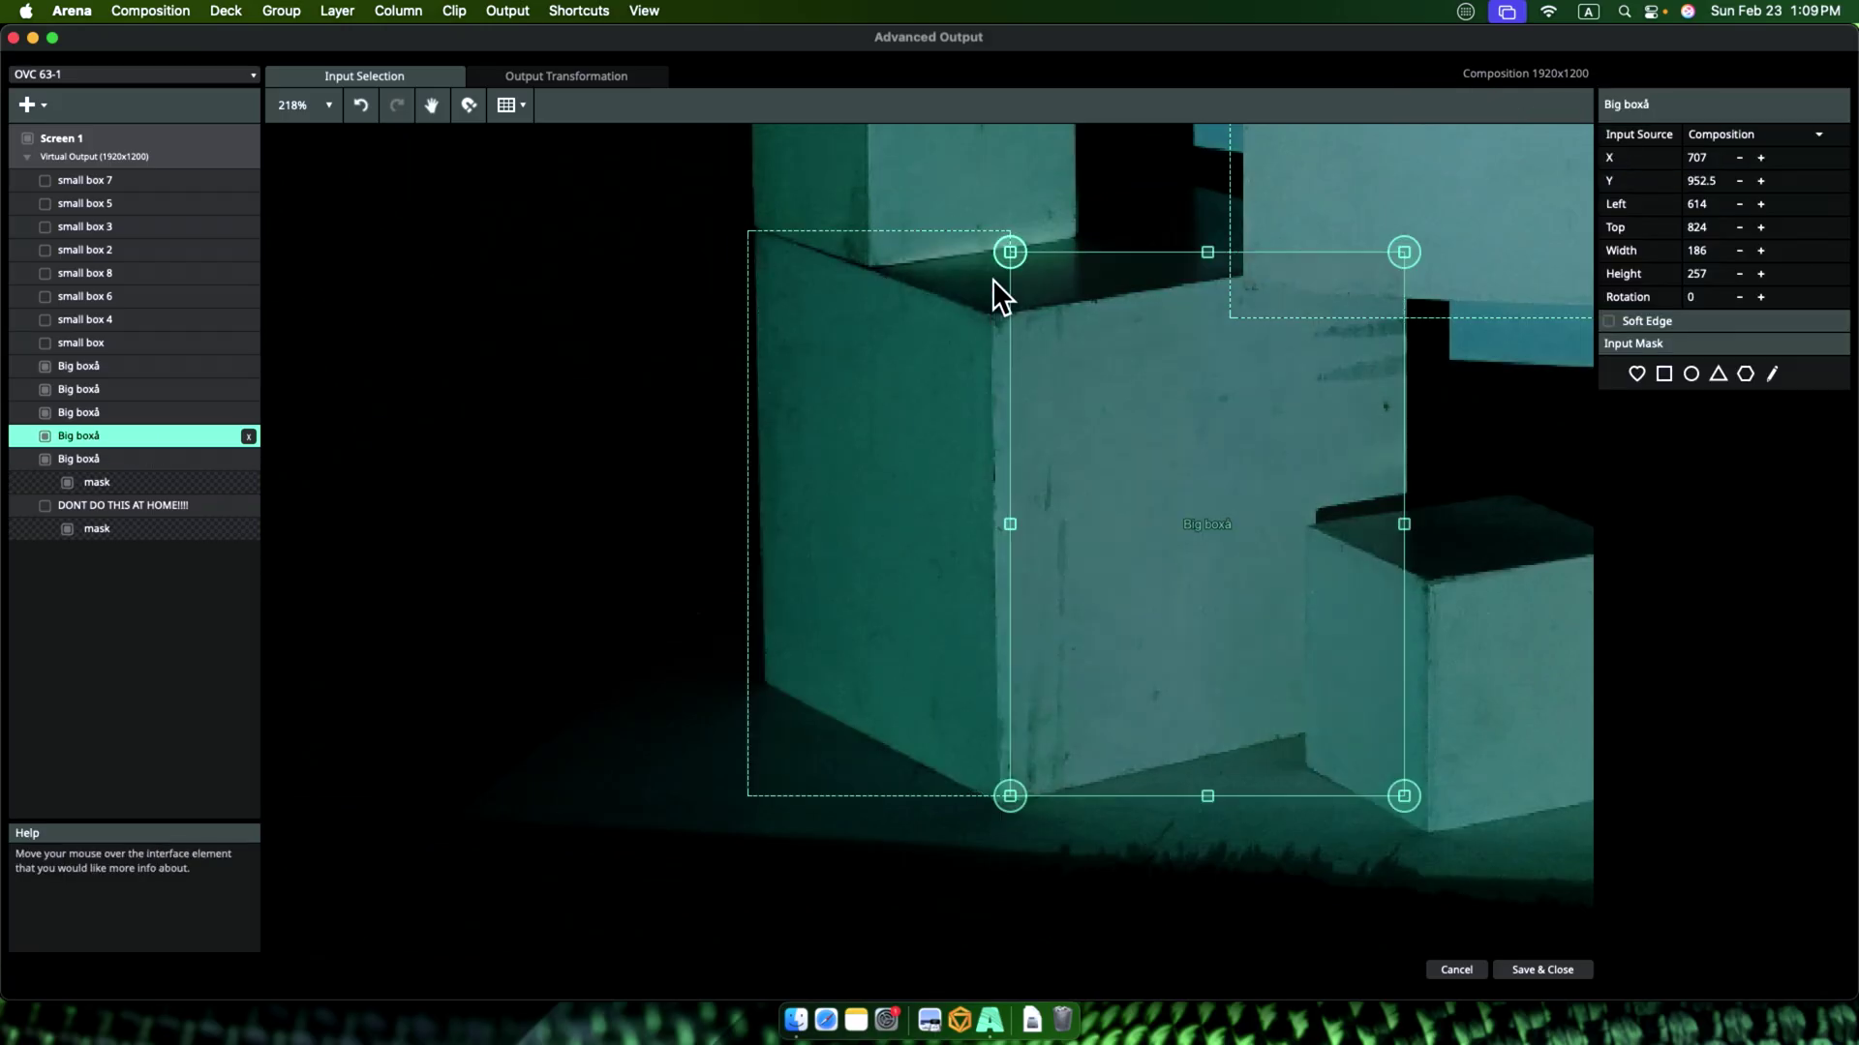
Step: Mask another Big box slice to its box face with a polygon
click(996, 315)
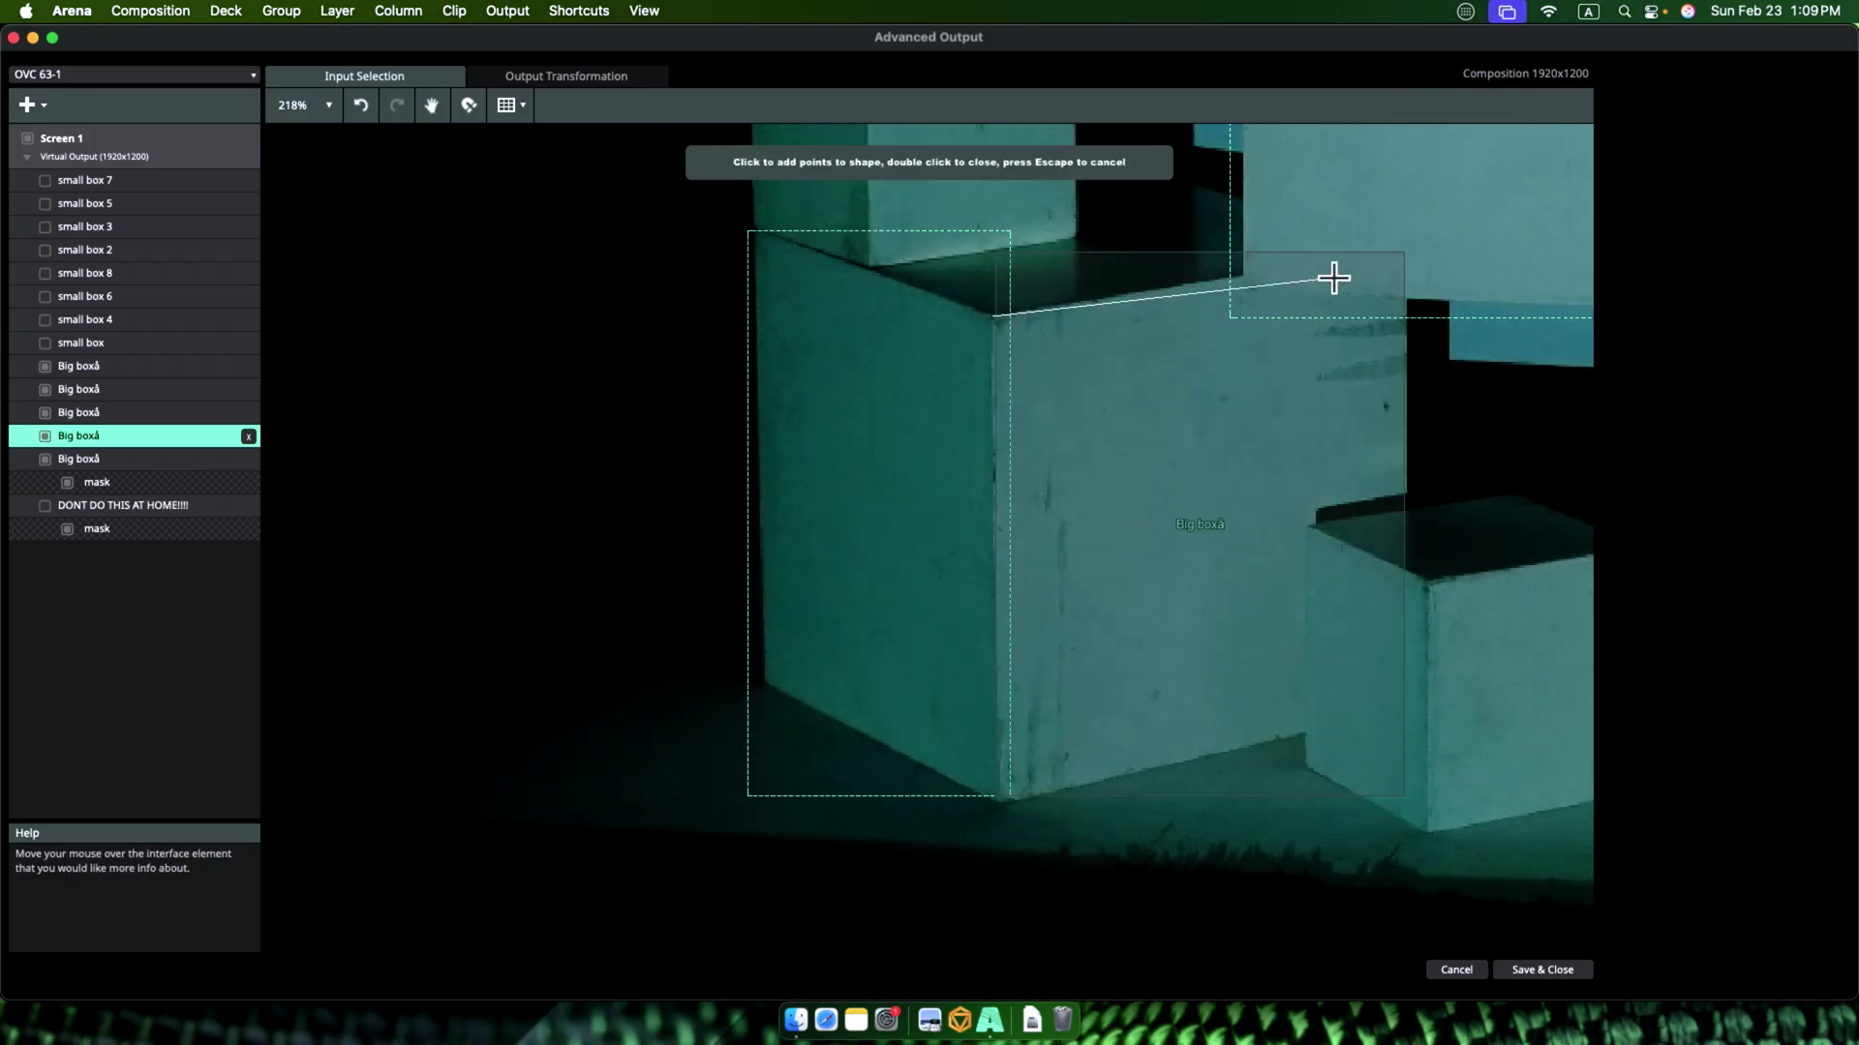
click(1402, 255)
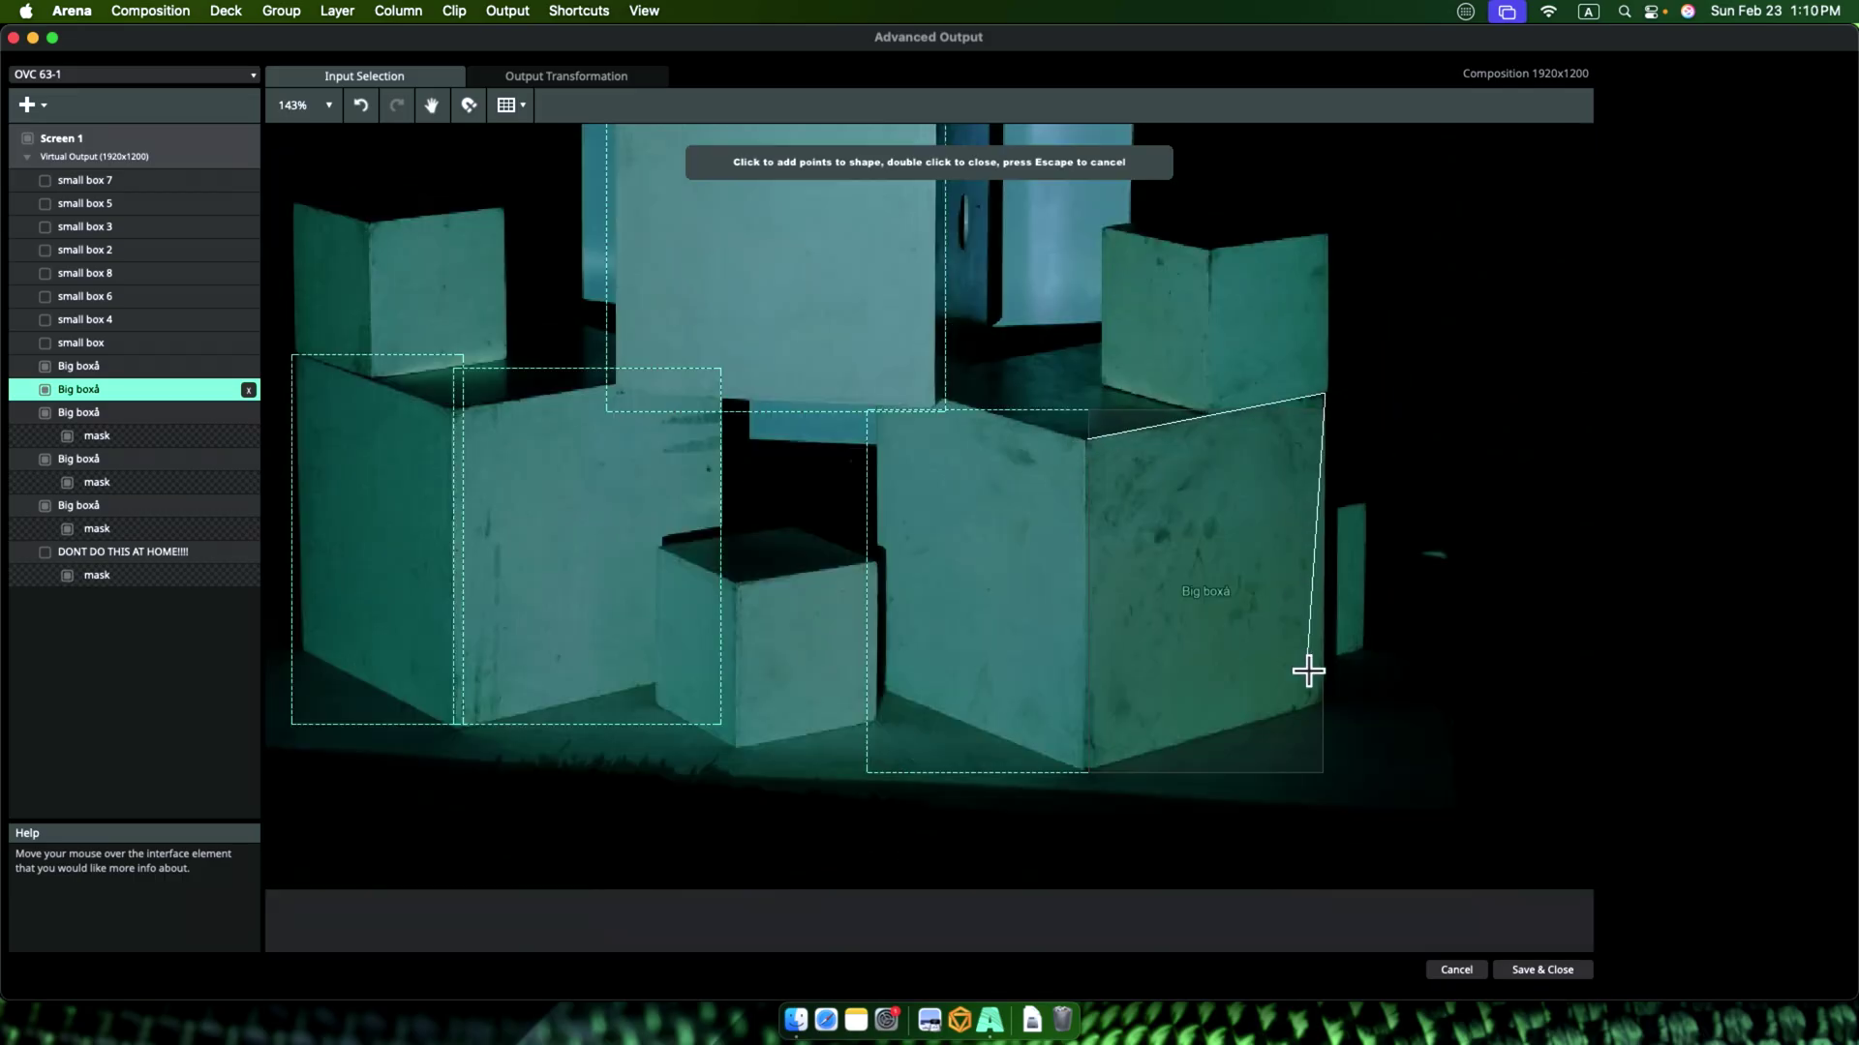
click(1324, 704)
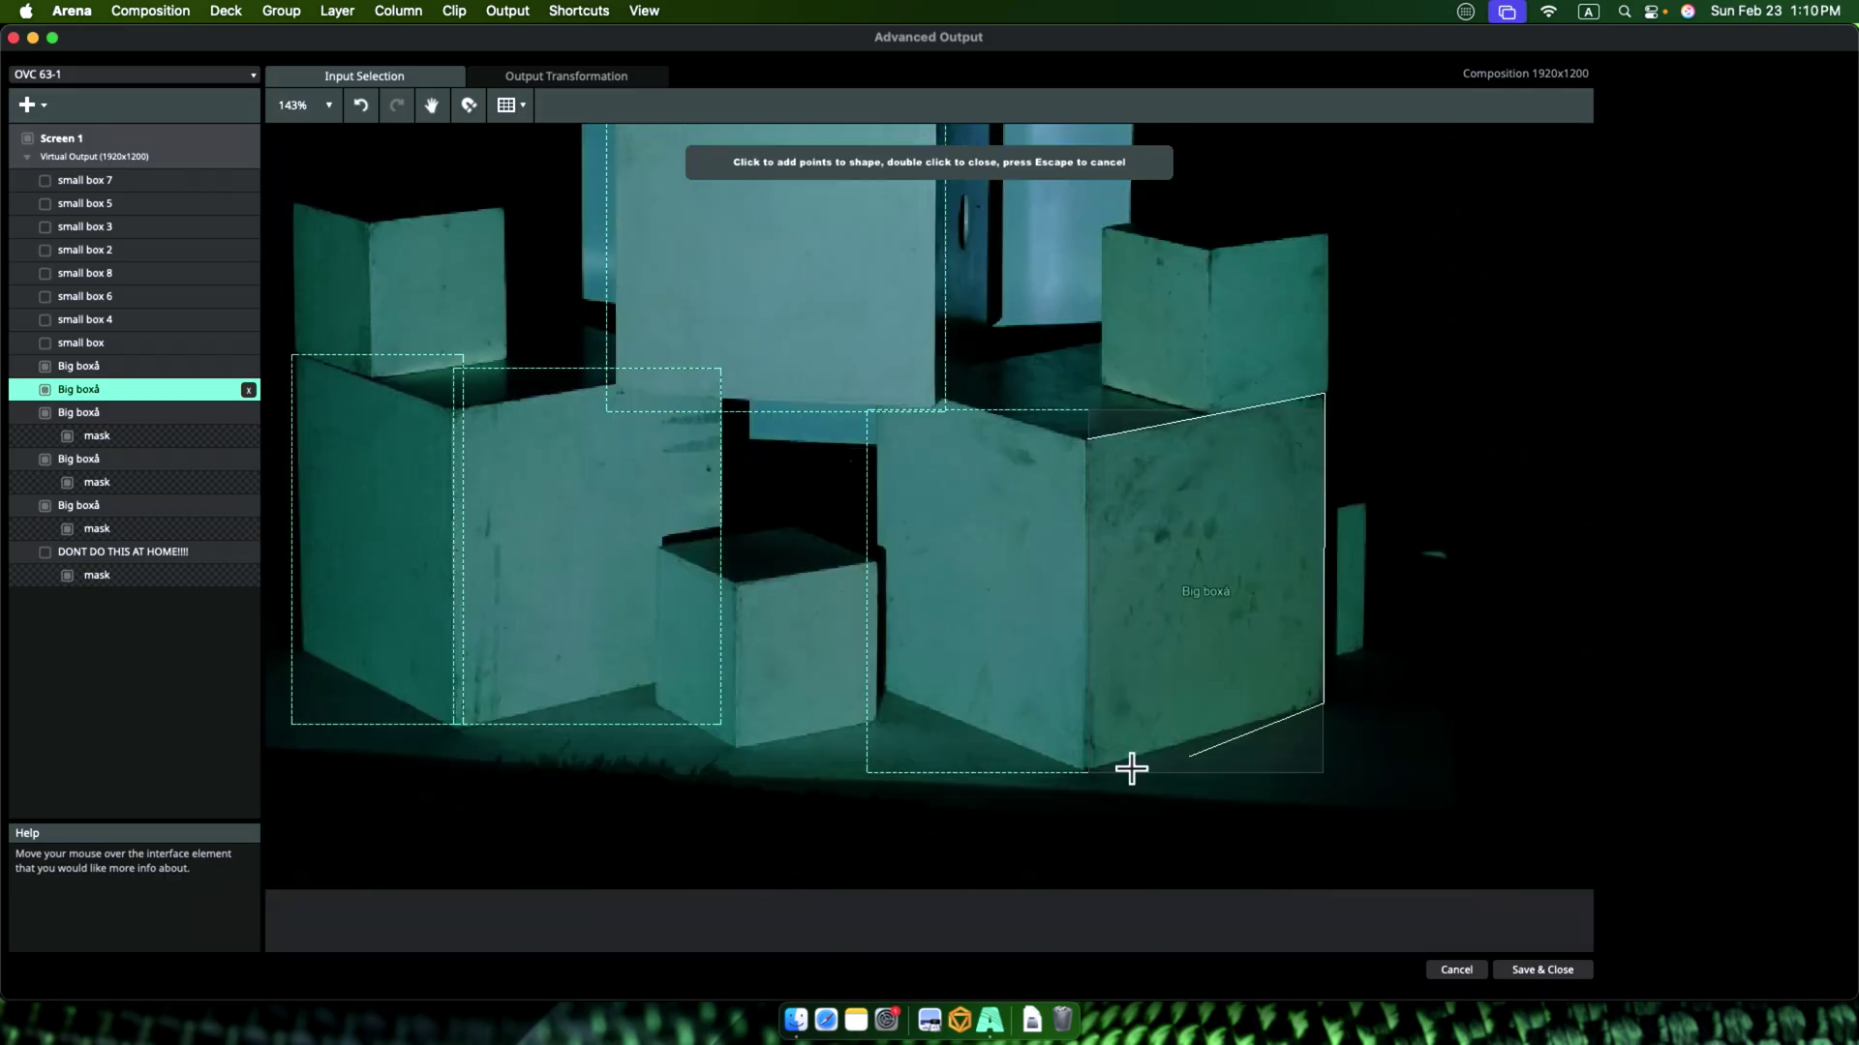
double_click(1088, 442)
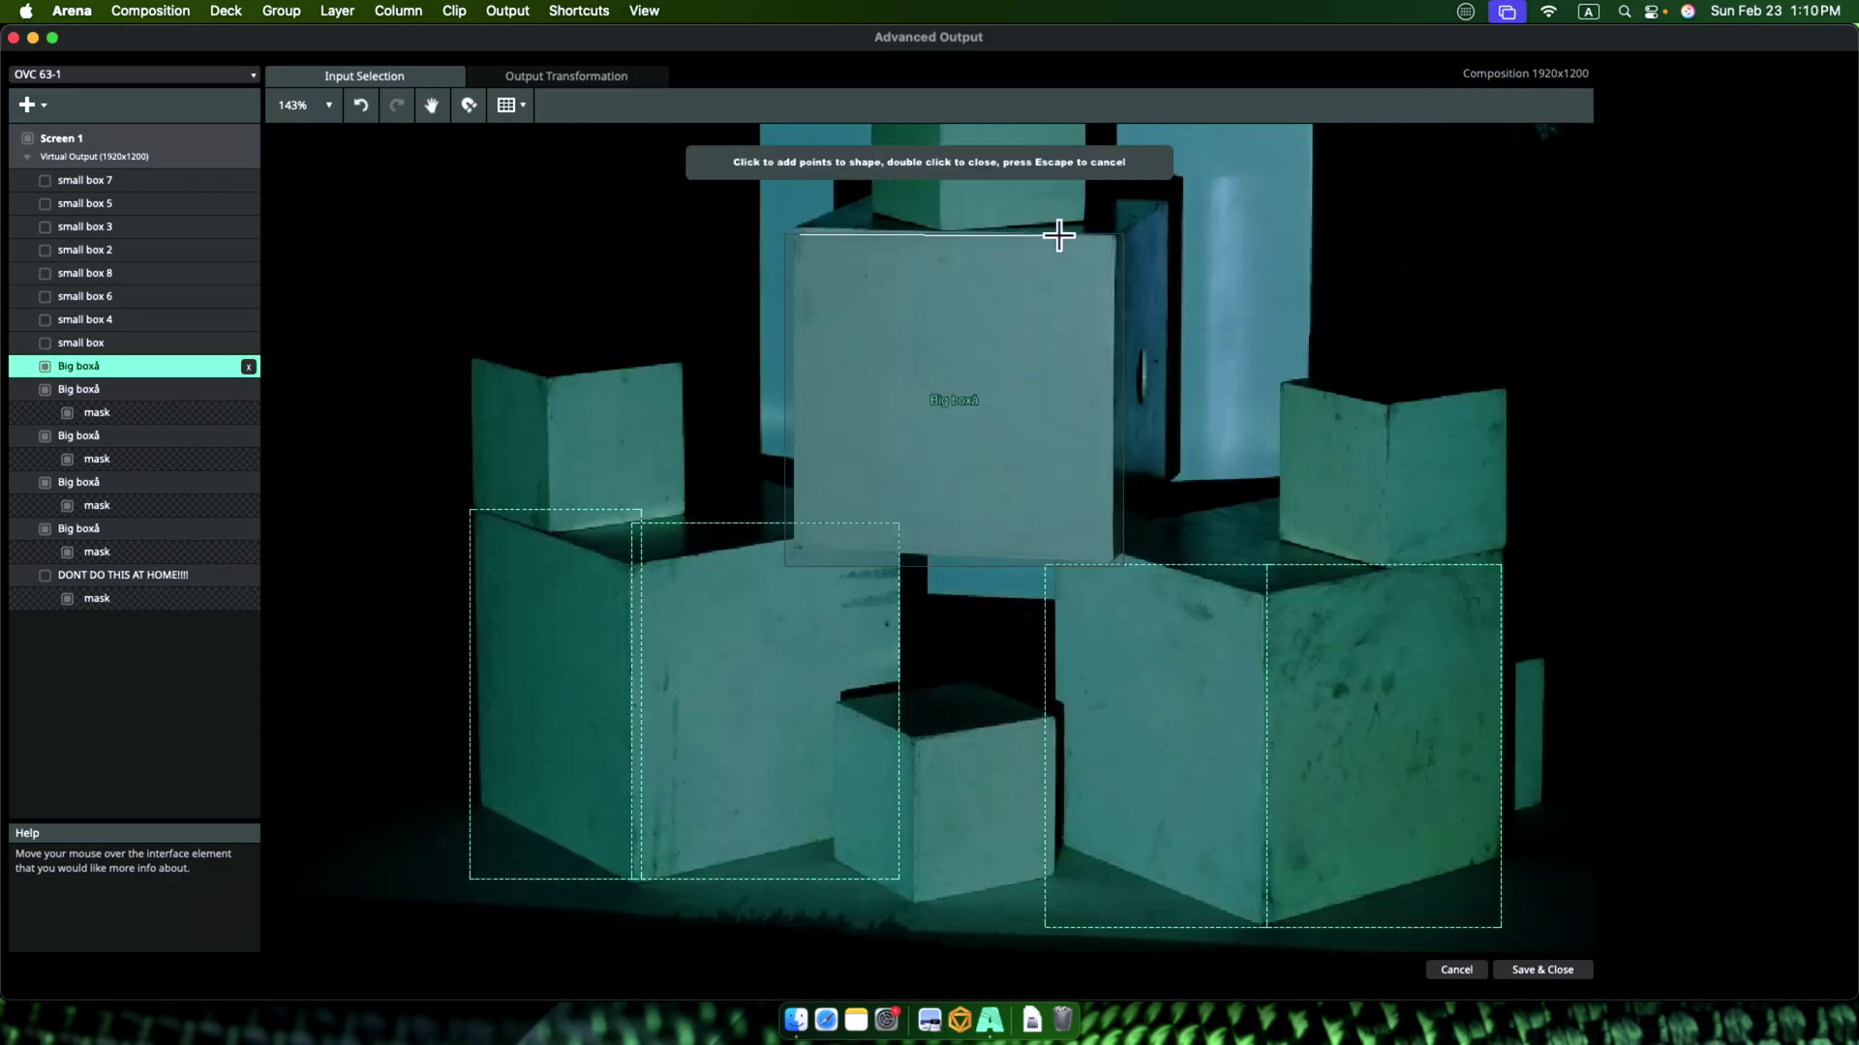
click(1110, 233)
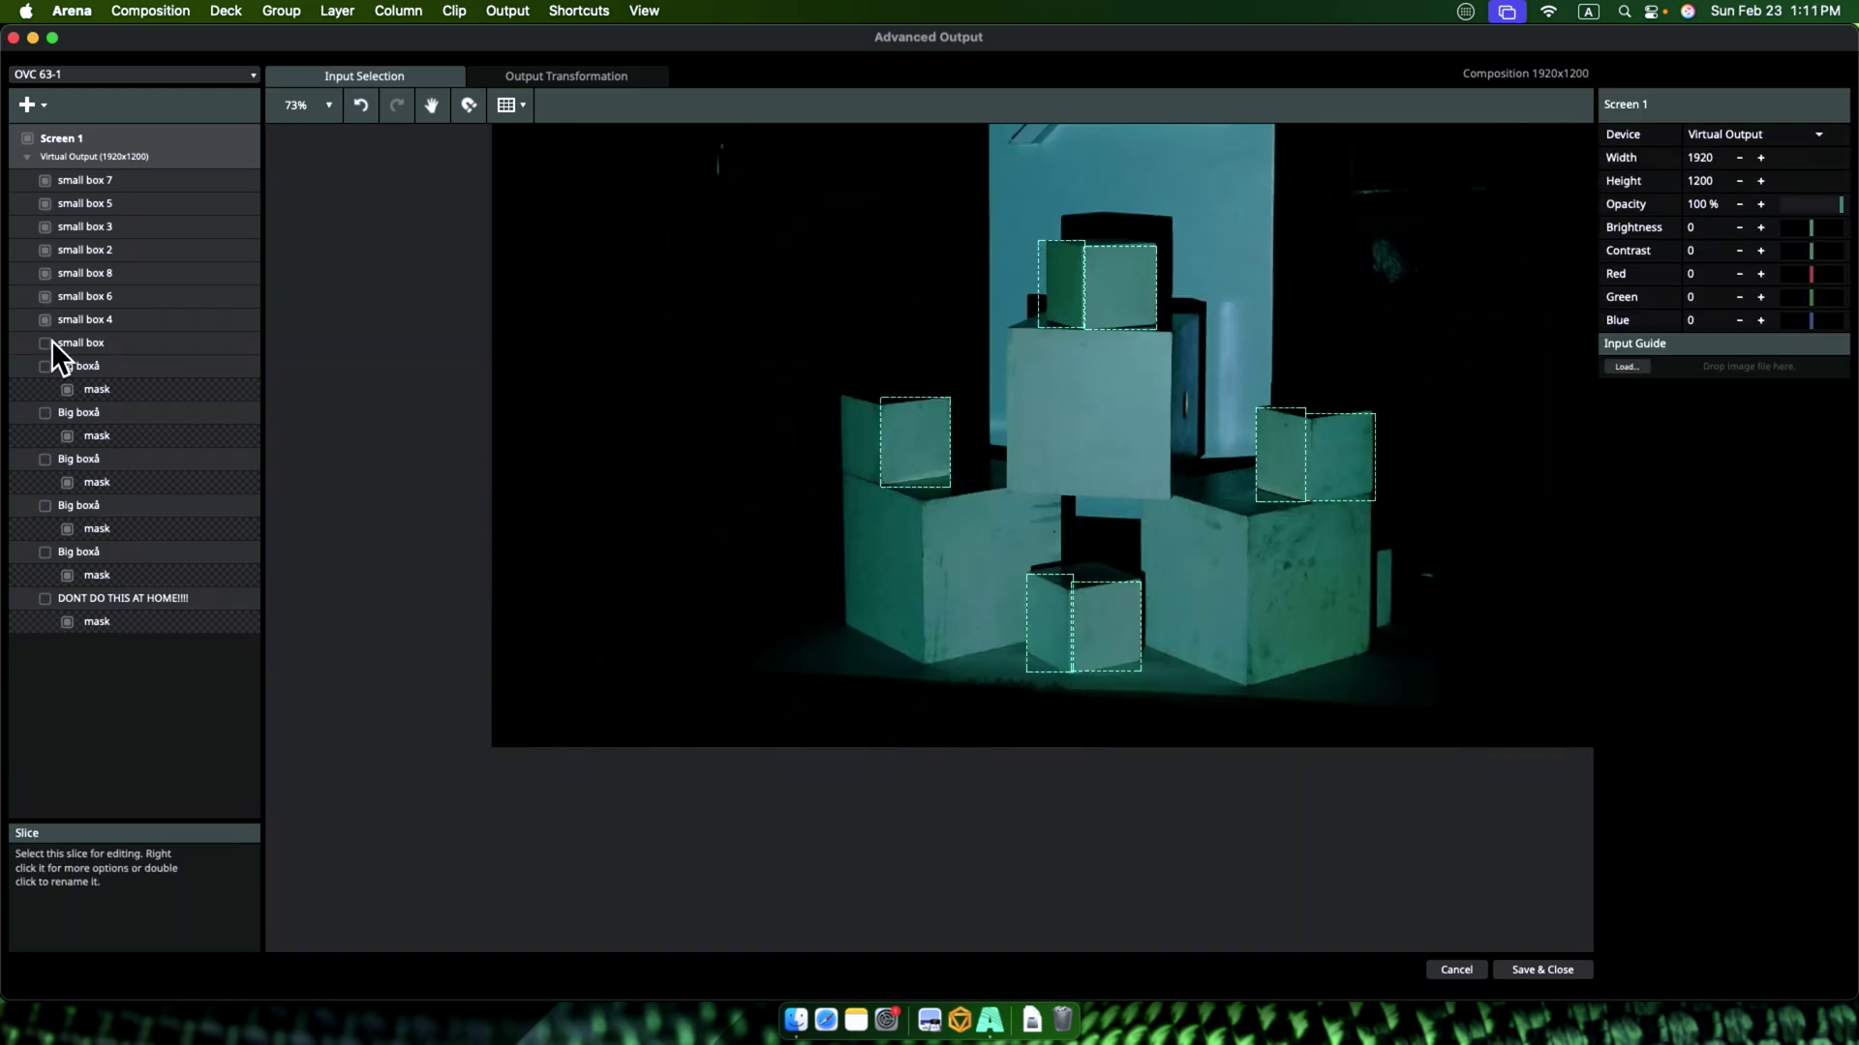
Step: Draw a four-point polygon mask around the small box slice's face
click(52, 340)
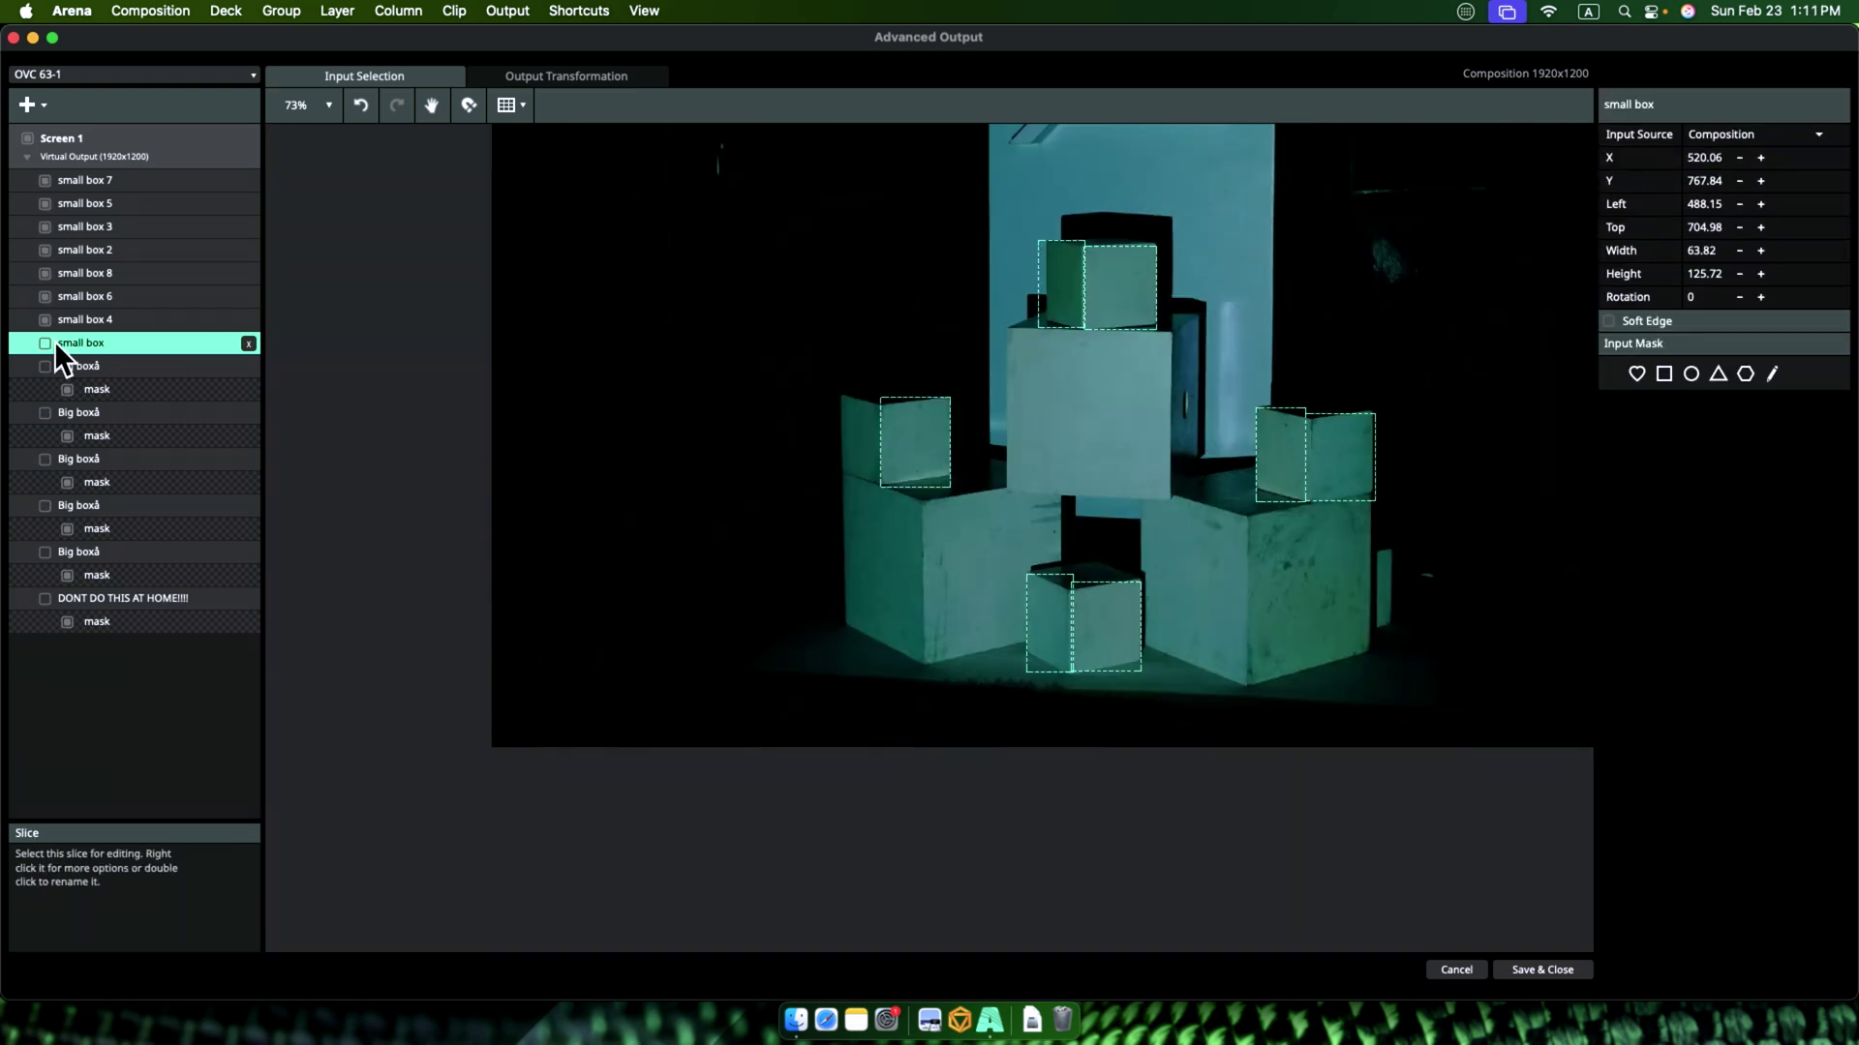
click(1003, 344)
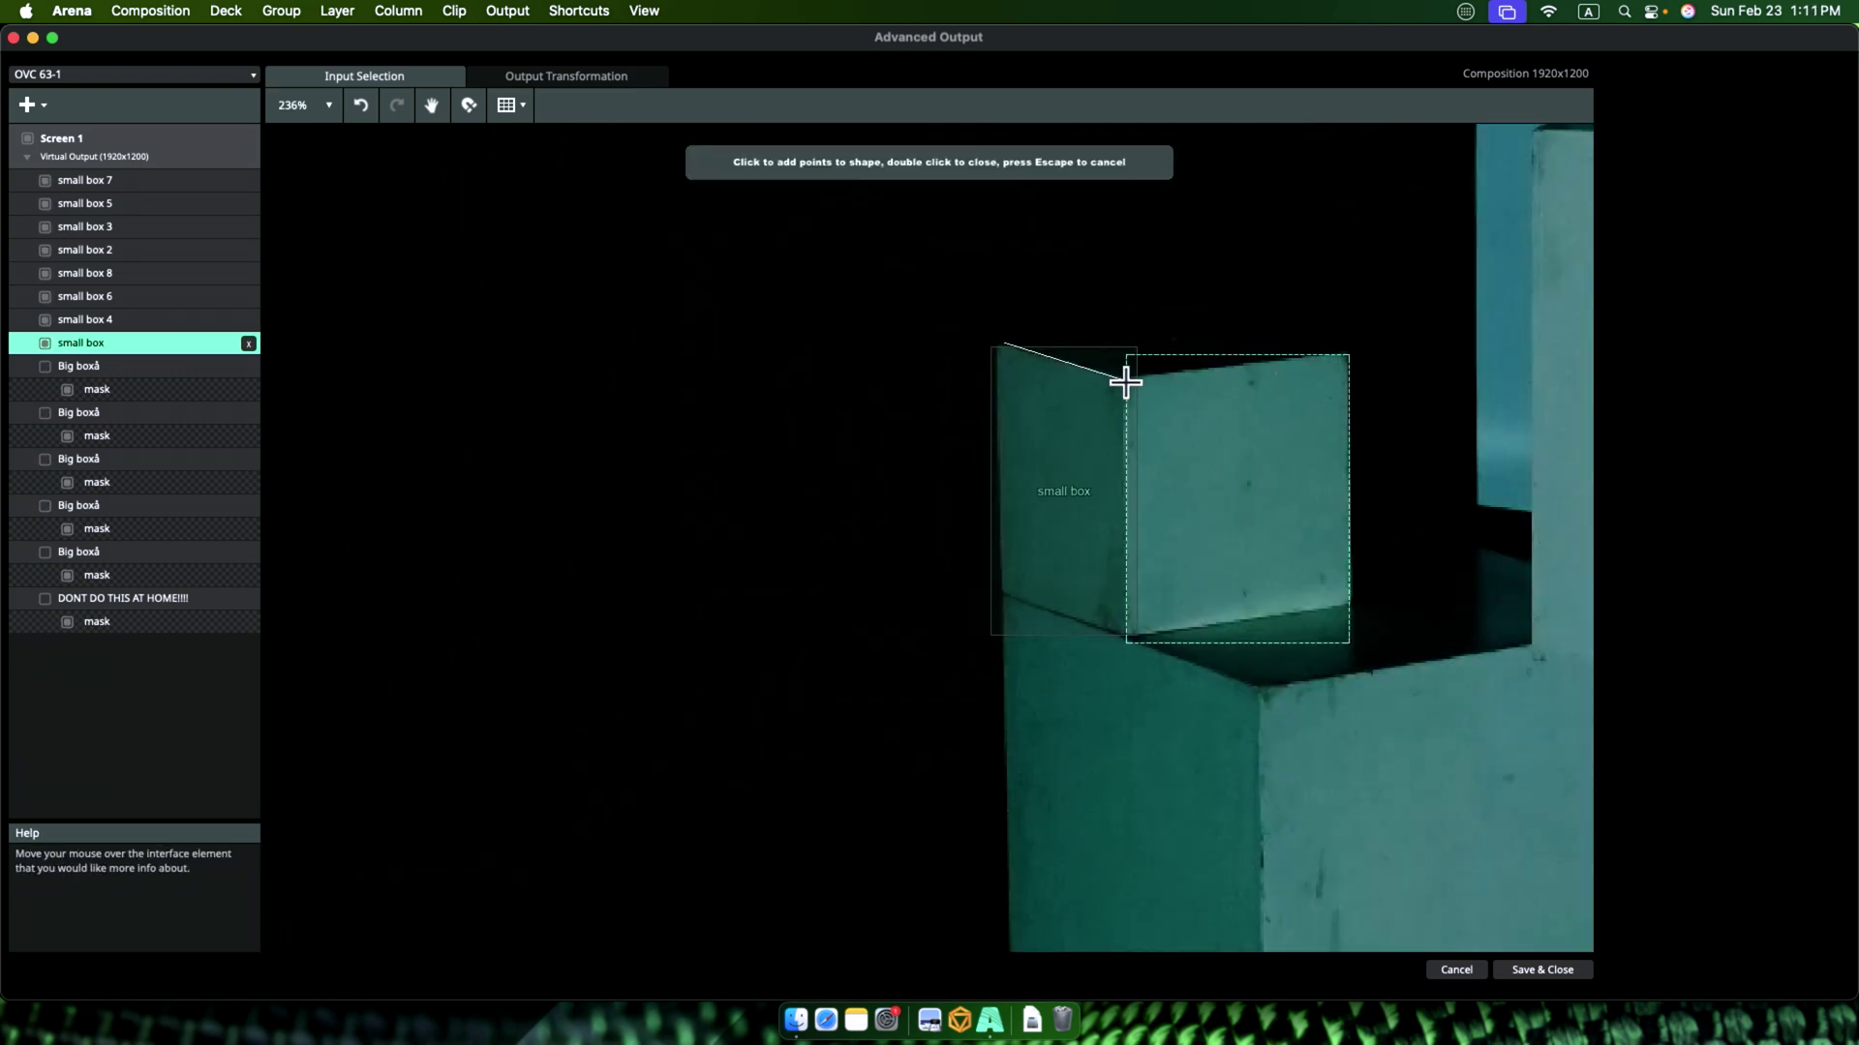
click(1126, 379)
click(1126, 634)
click(1009, 598)
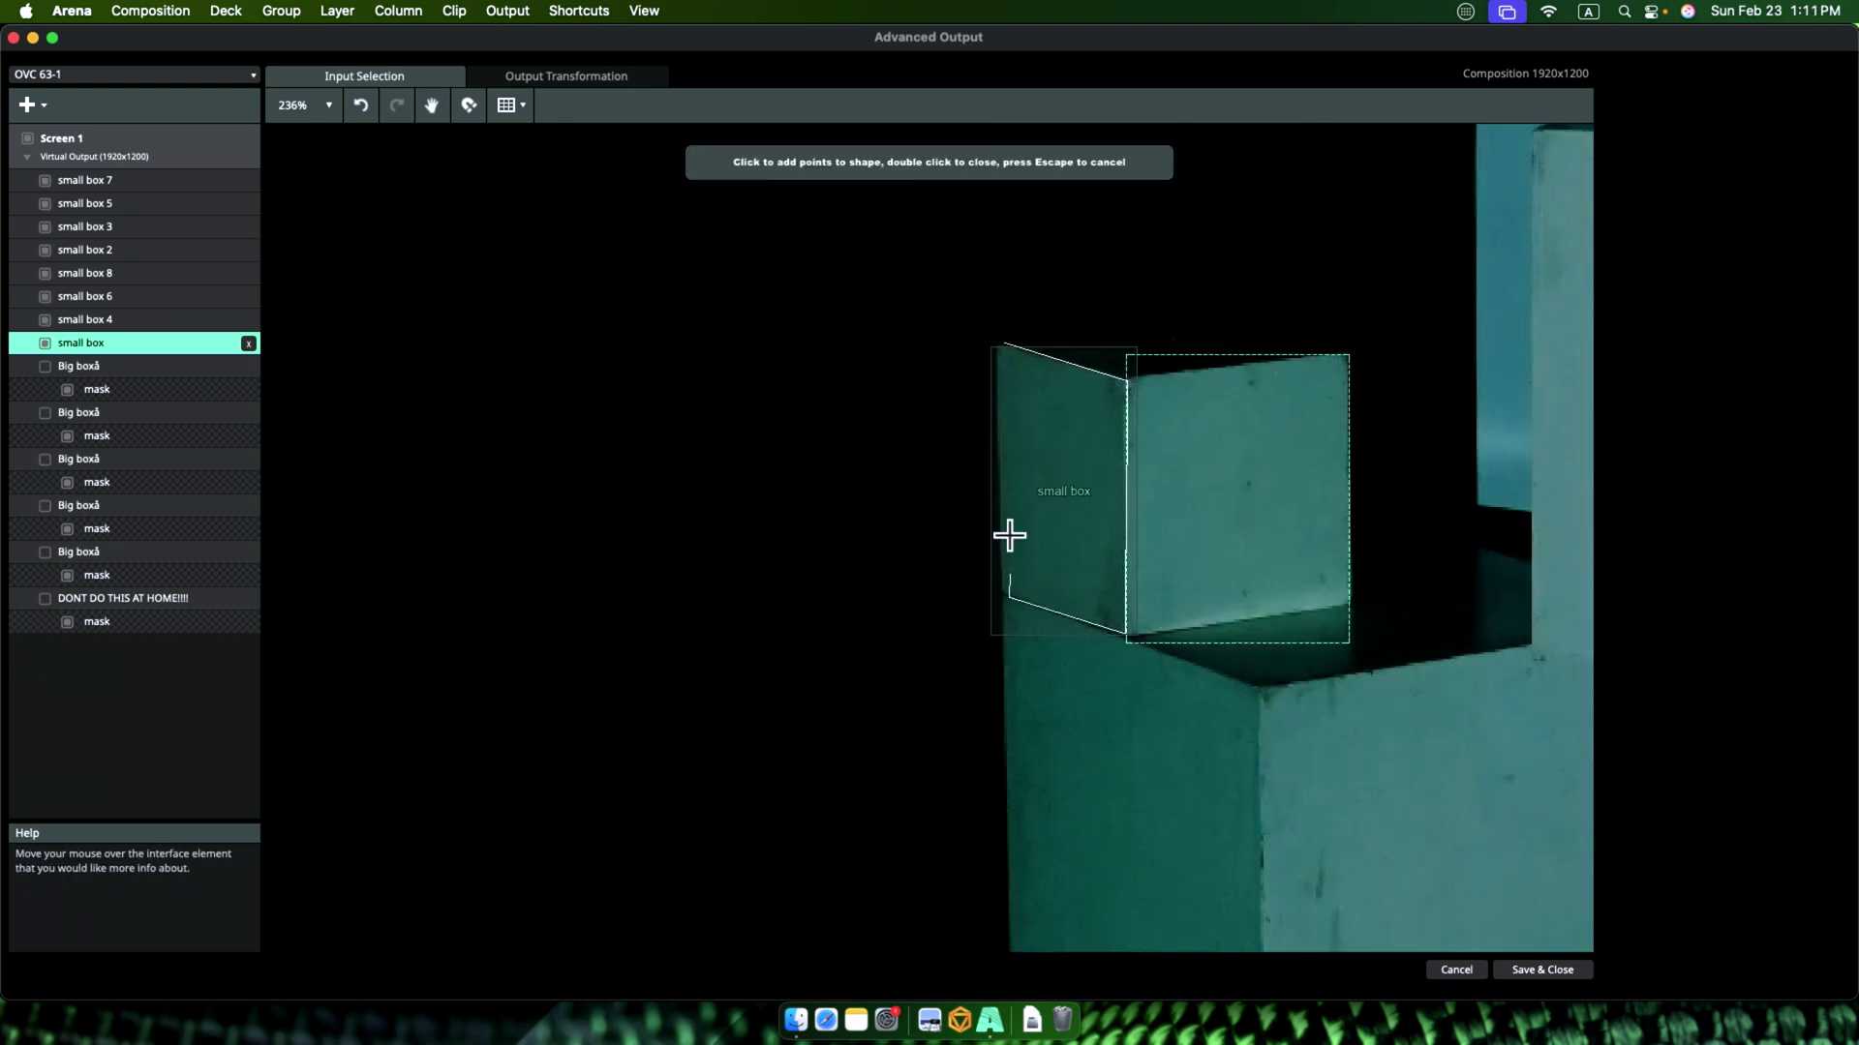
click(1003, 344)
click(1131, 380)
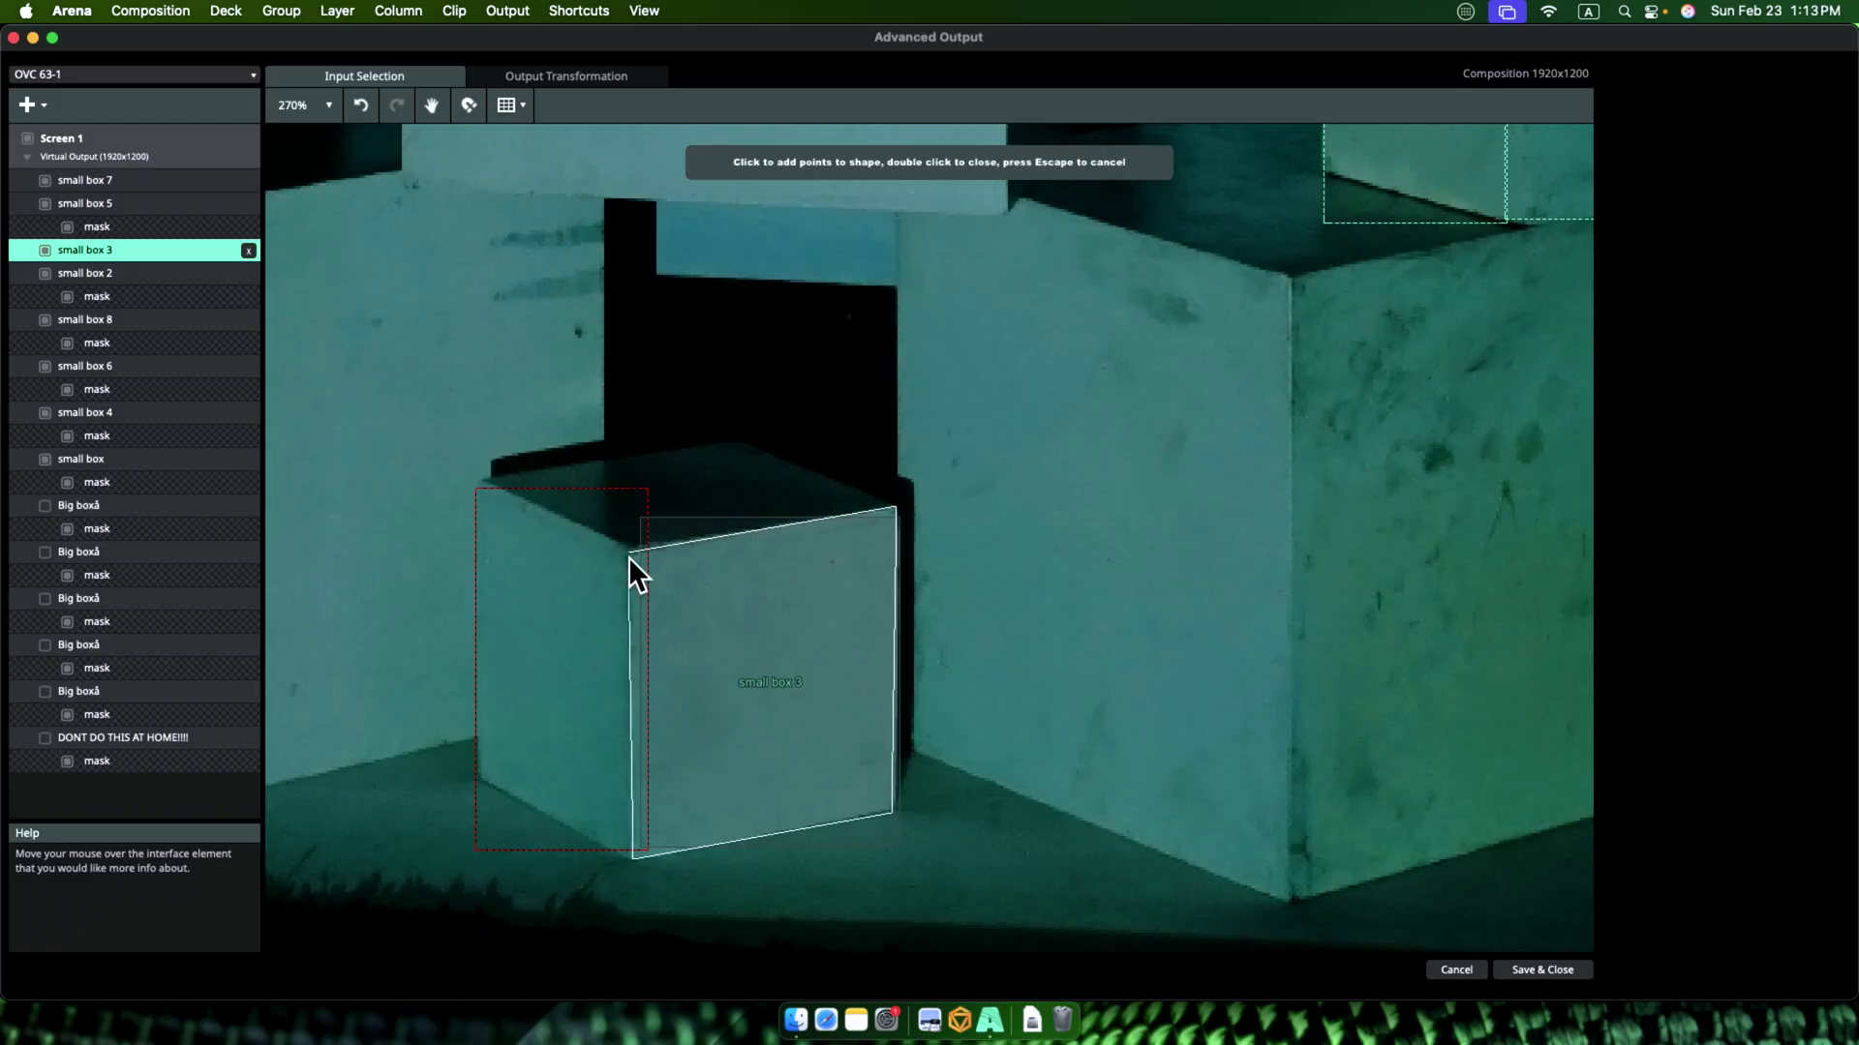
Step: Mask the small box 7 slice to its face and save the mapping
click(58, 345)
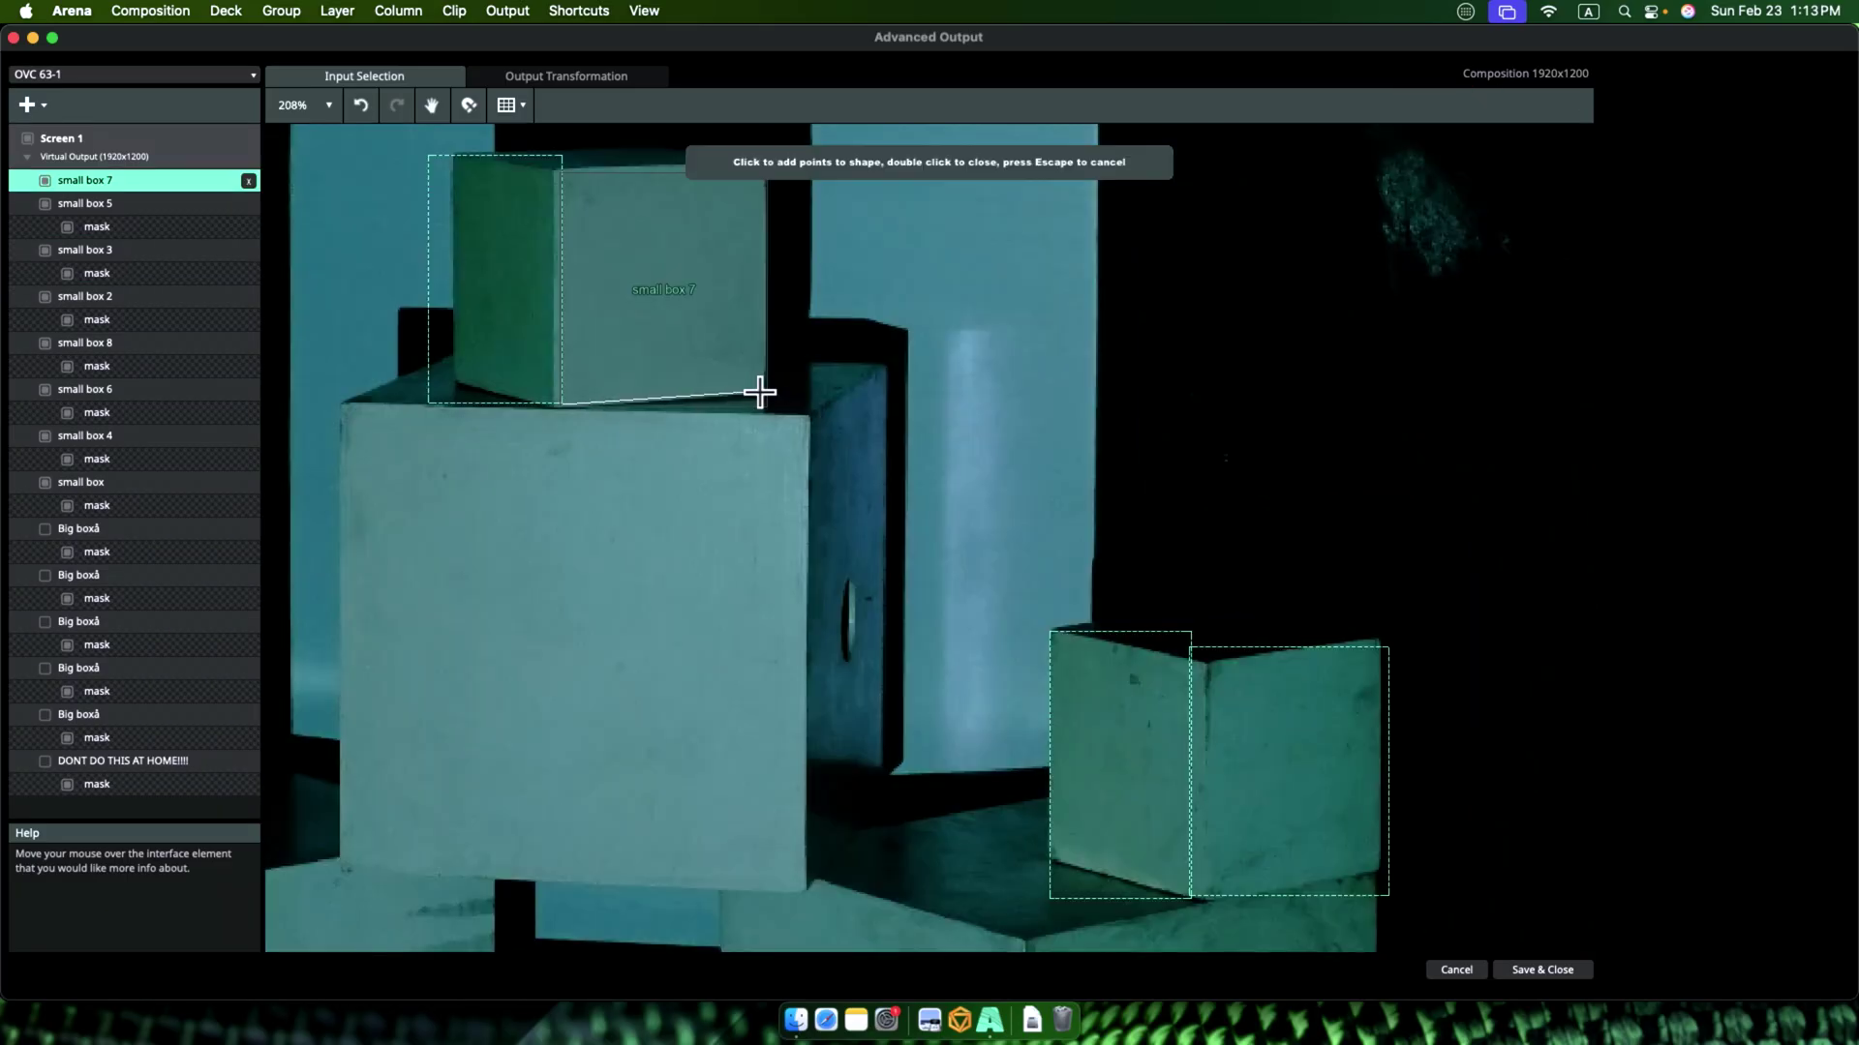
click(760, 392)
scroll(764, 348, up, 3)
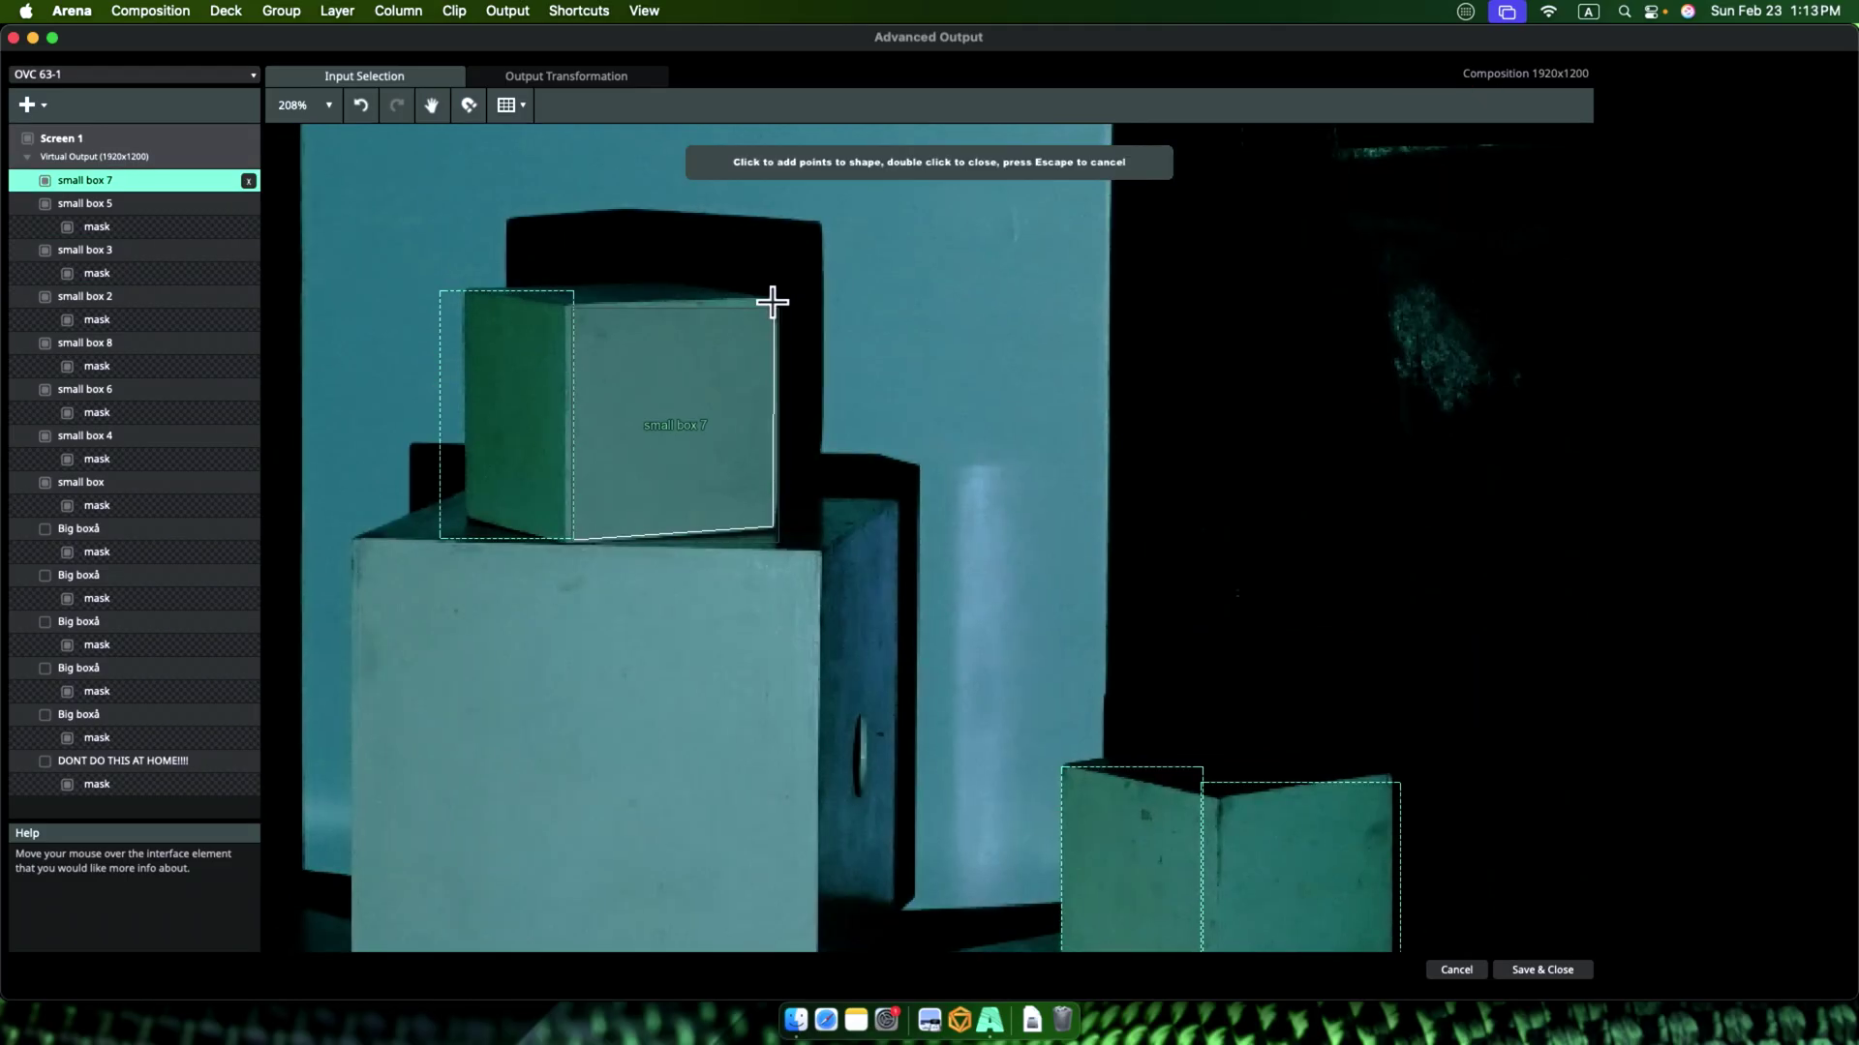
double_click(563, 306)
click(1170, 818)
click(1526, 968)
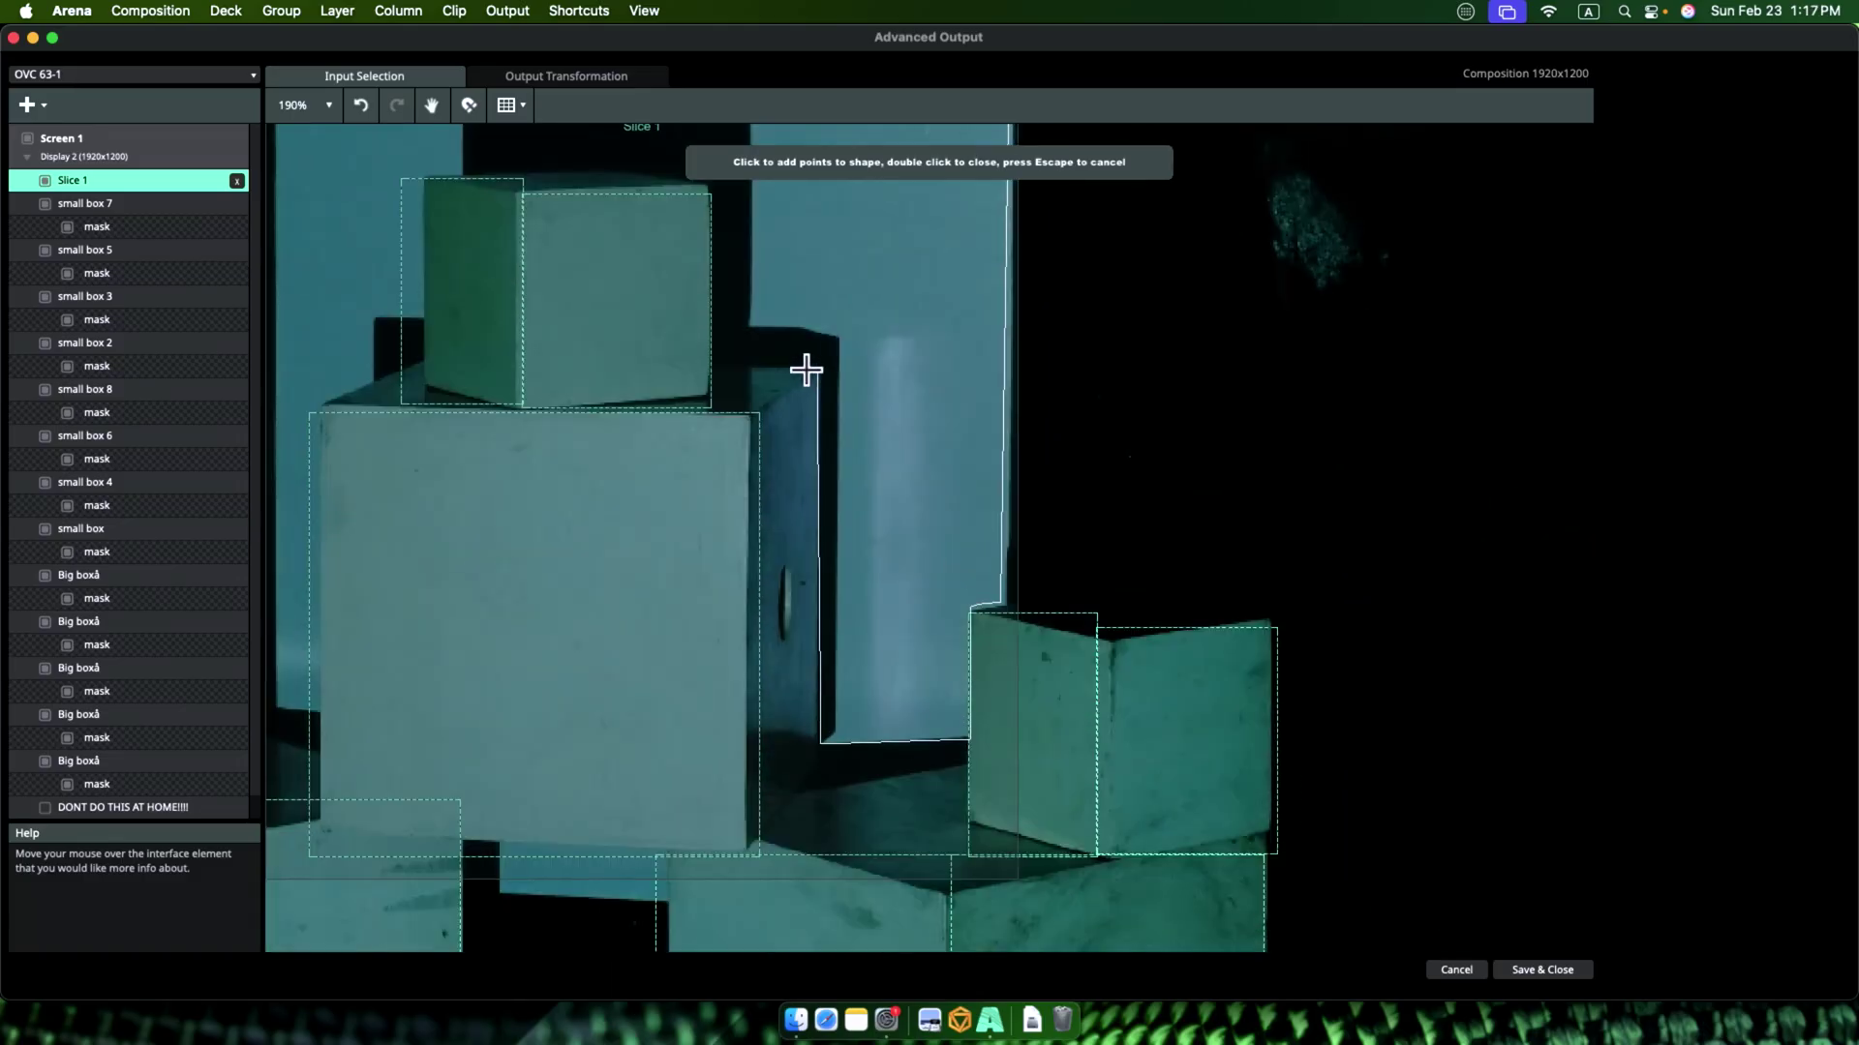
Step: Close a polygon mask around the tall Z BG backdrop panel
click(818, 372)
click(719, 372)
scroll(910, 407, left, 5)
scroll(910, 406, up, 4)
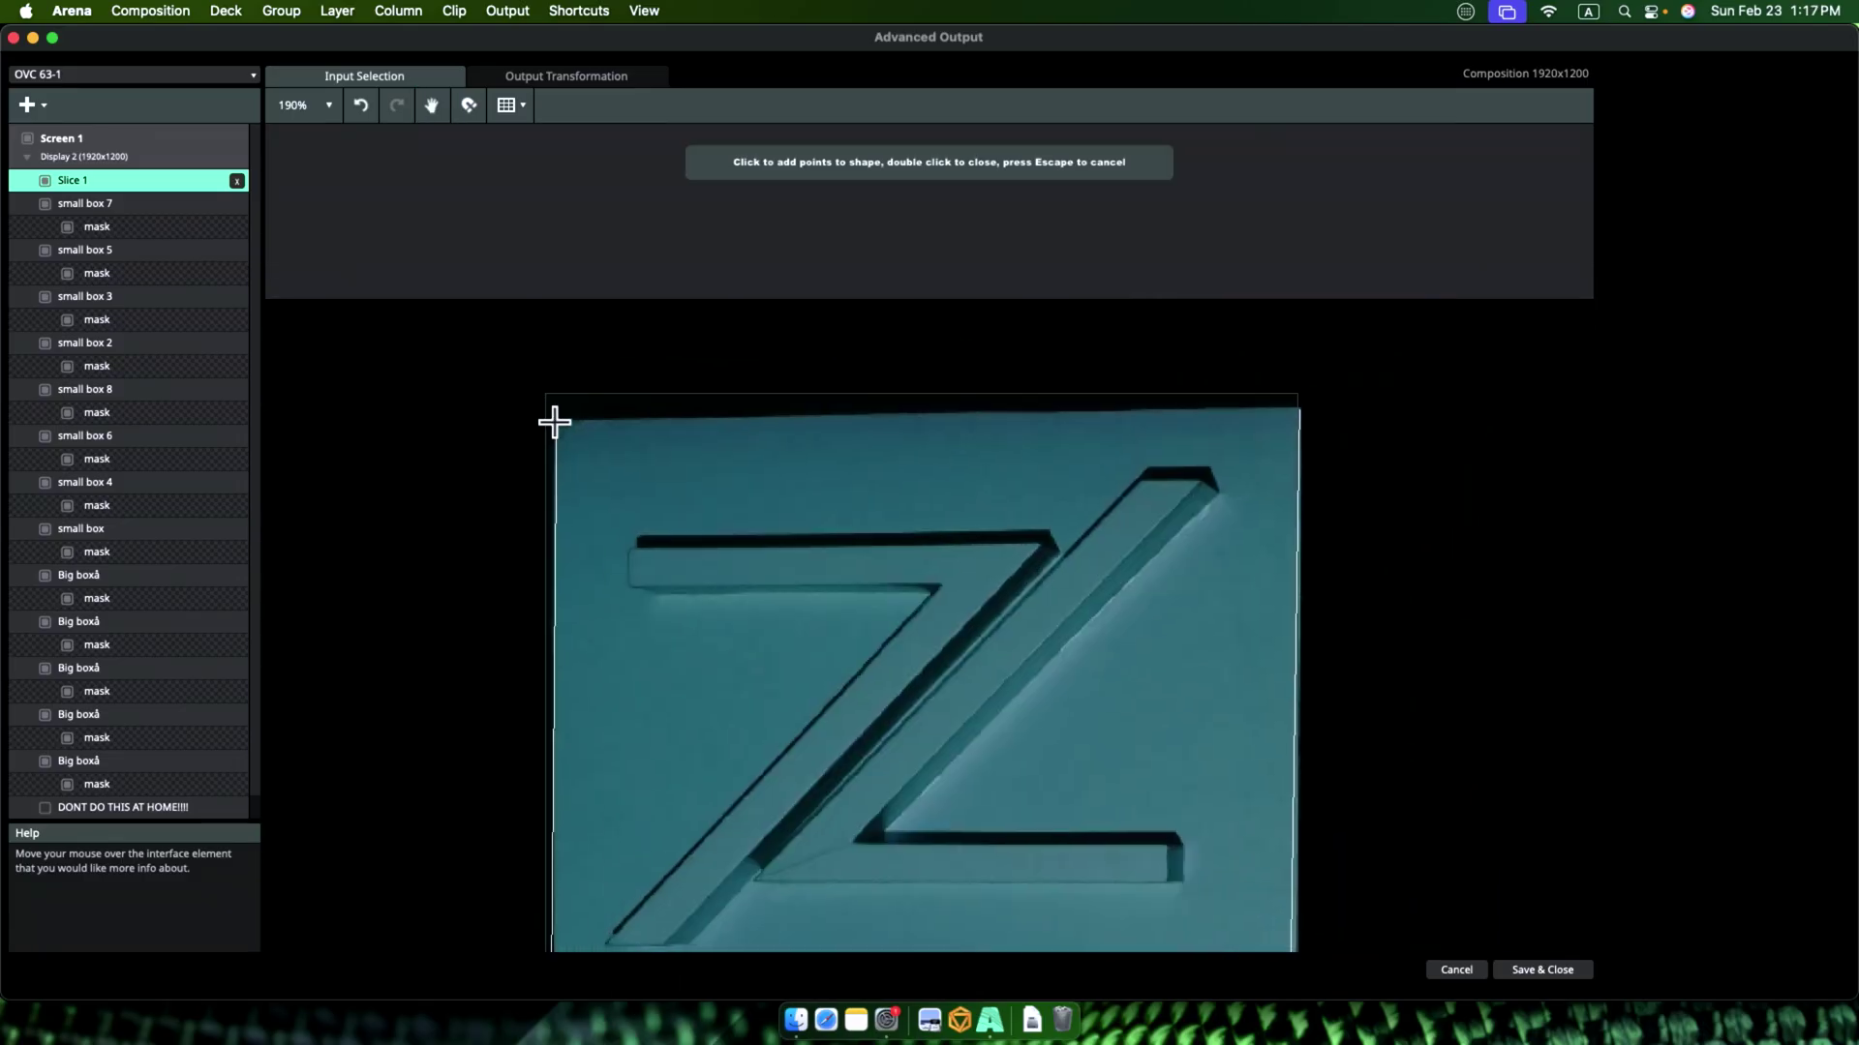
double_click(552, 419)
Step: Frame the new Z slice over the logo and mask it to the Z outline
click(68, 180)
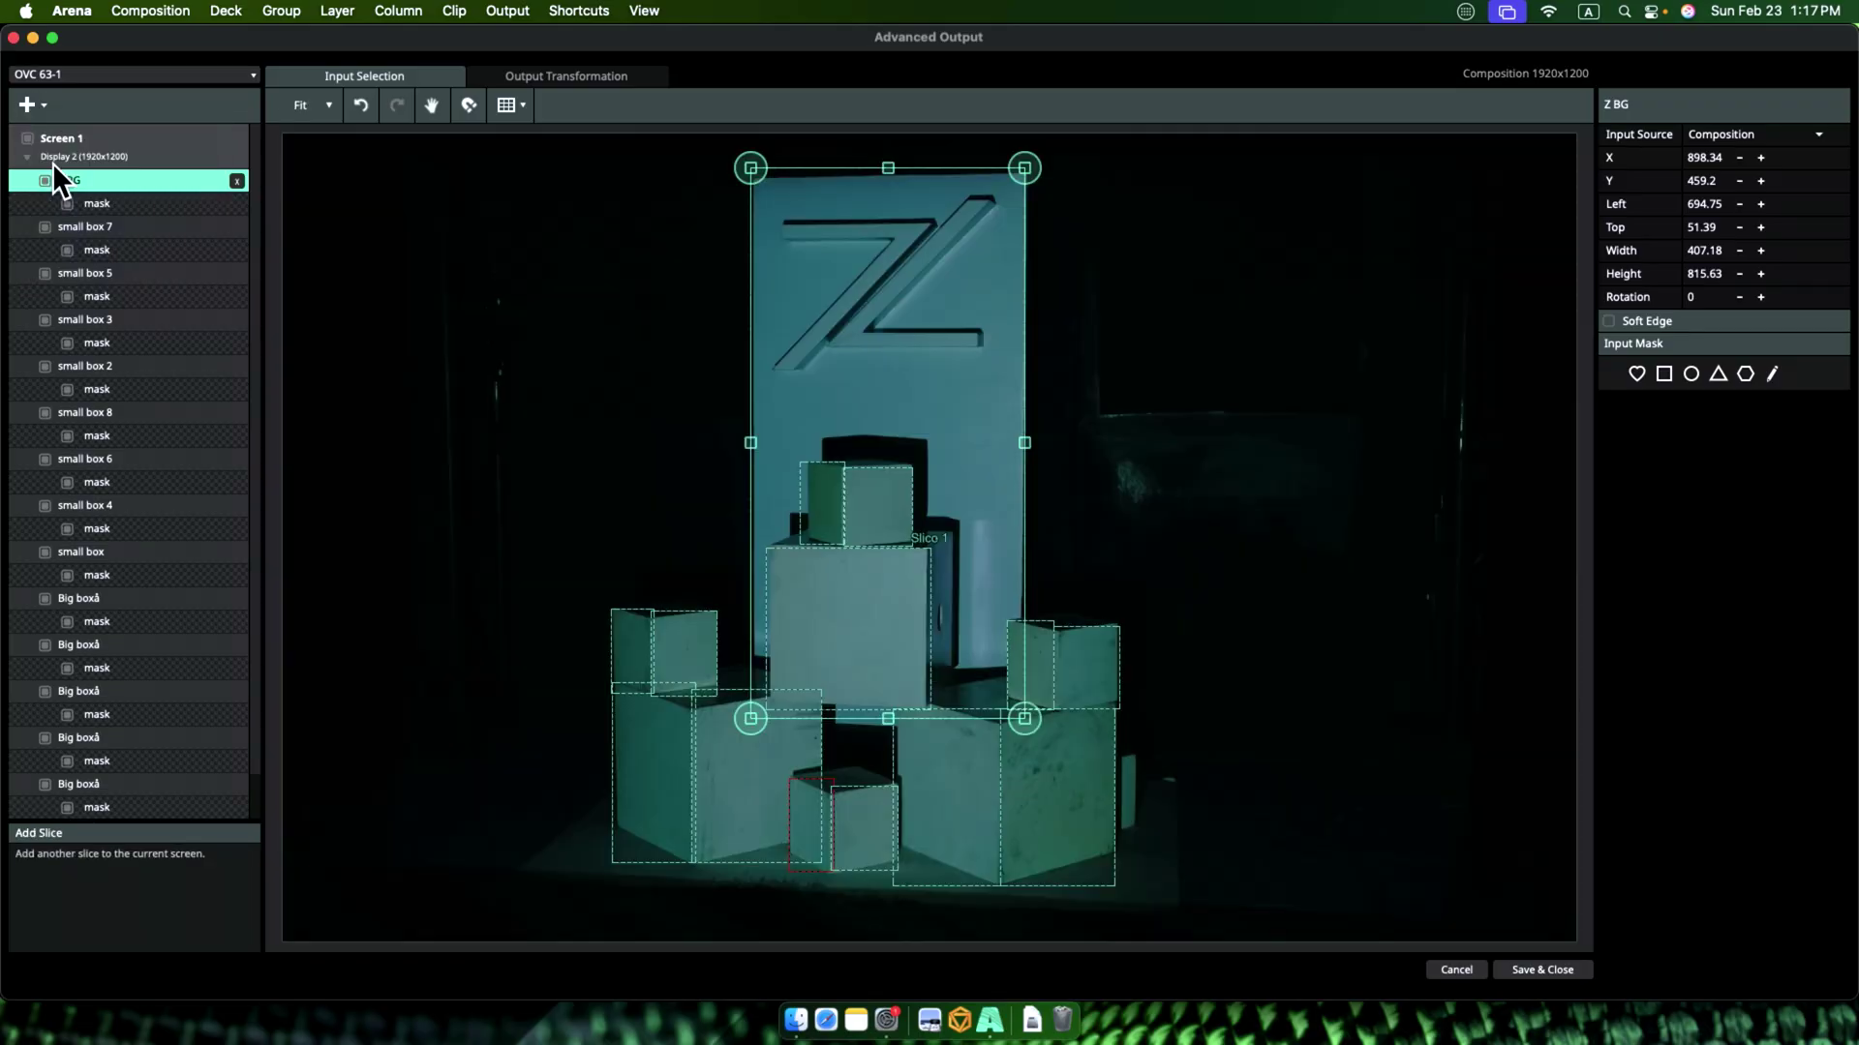
drag(1079, 477, 982, 386)
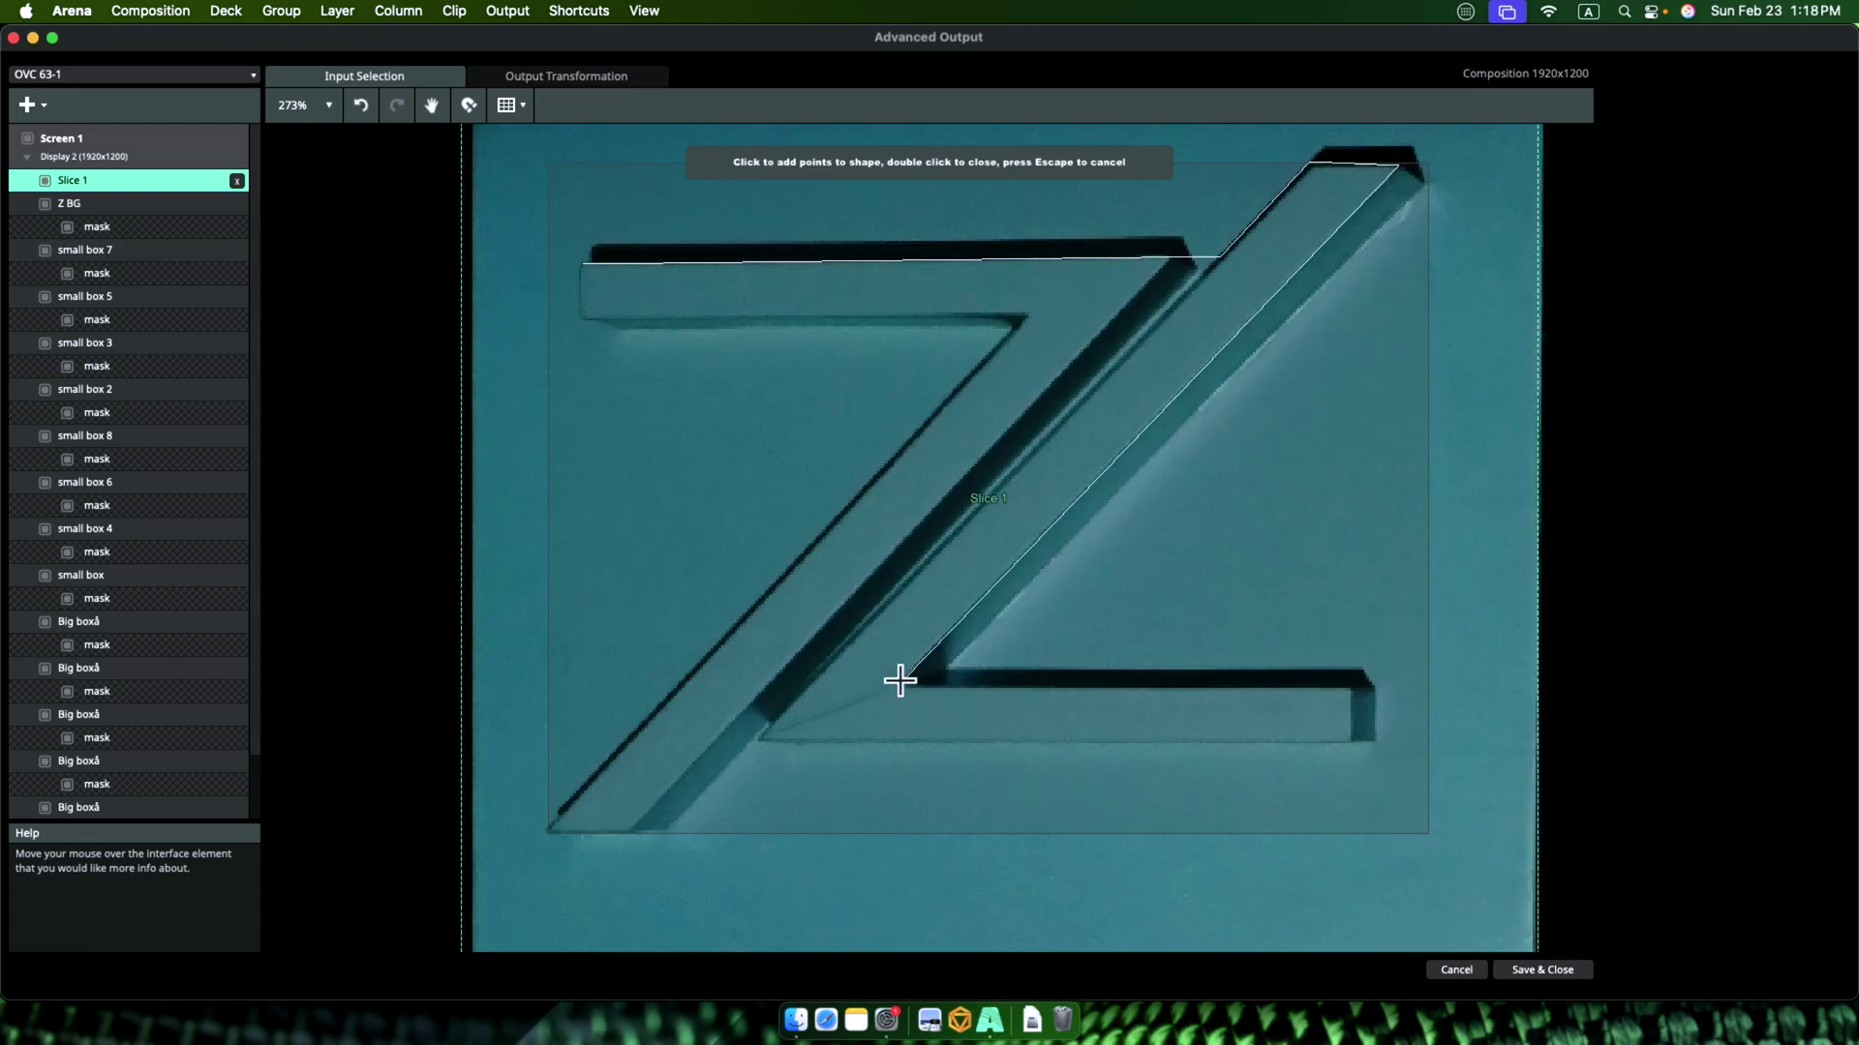
click(901, 678)
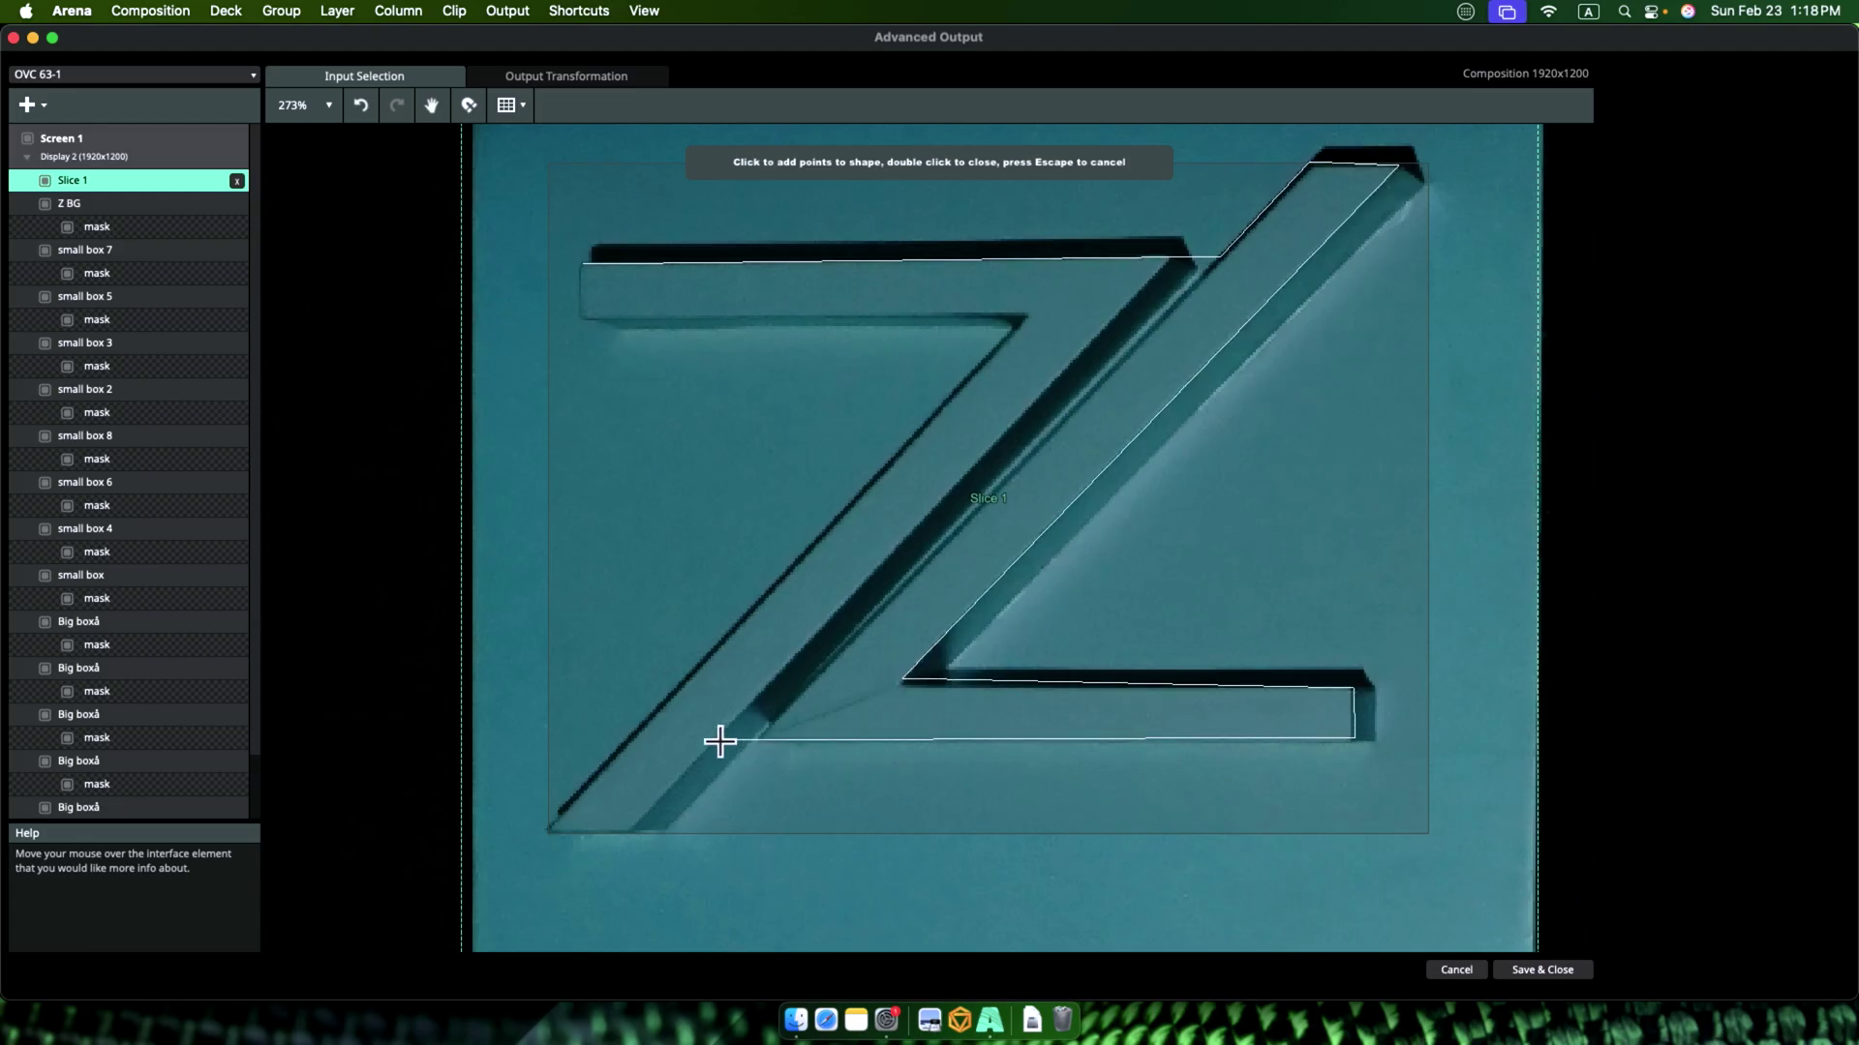
scroll(725, 697, down, 5)
scroll(725, 697, left, 4)
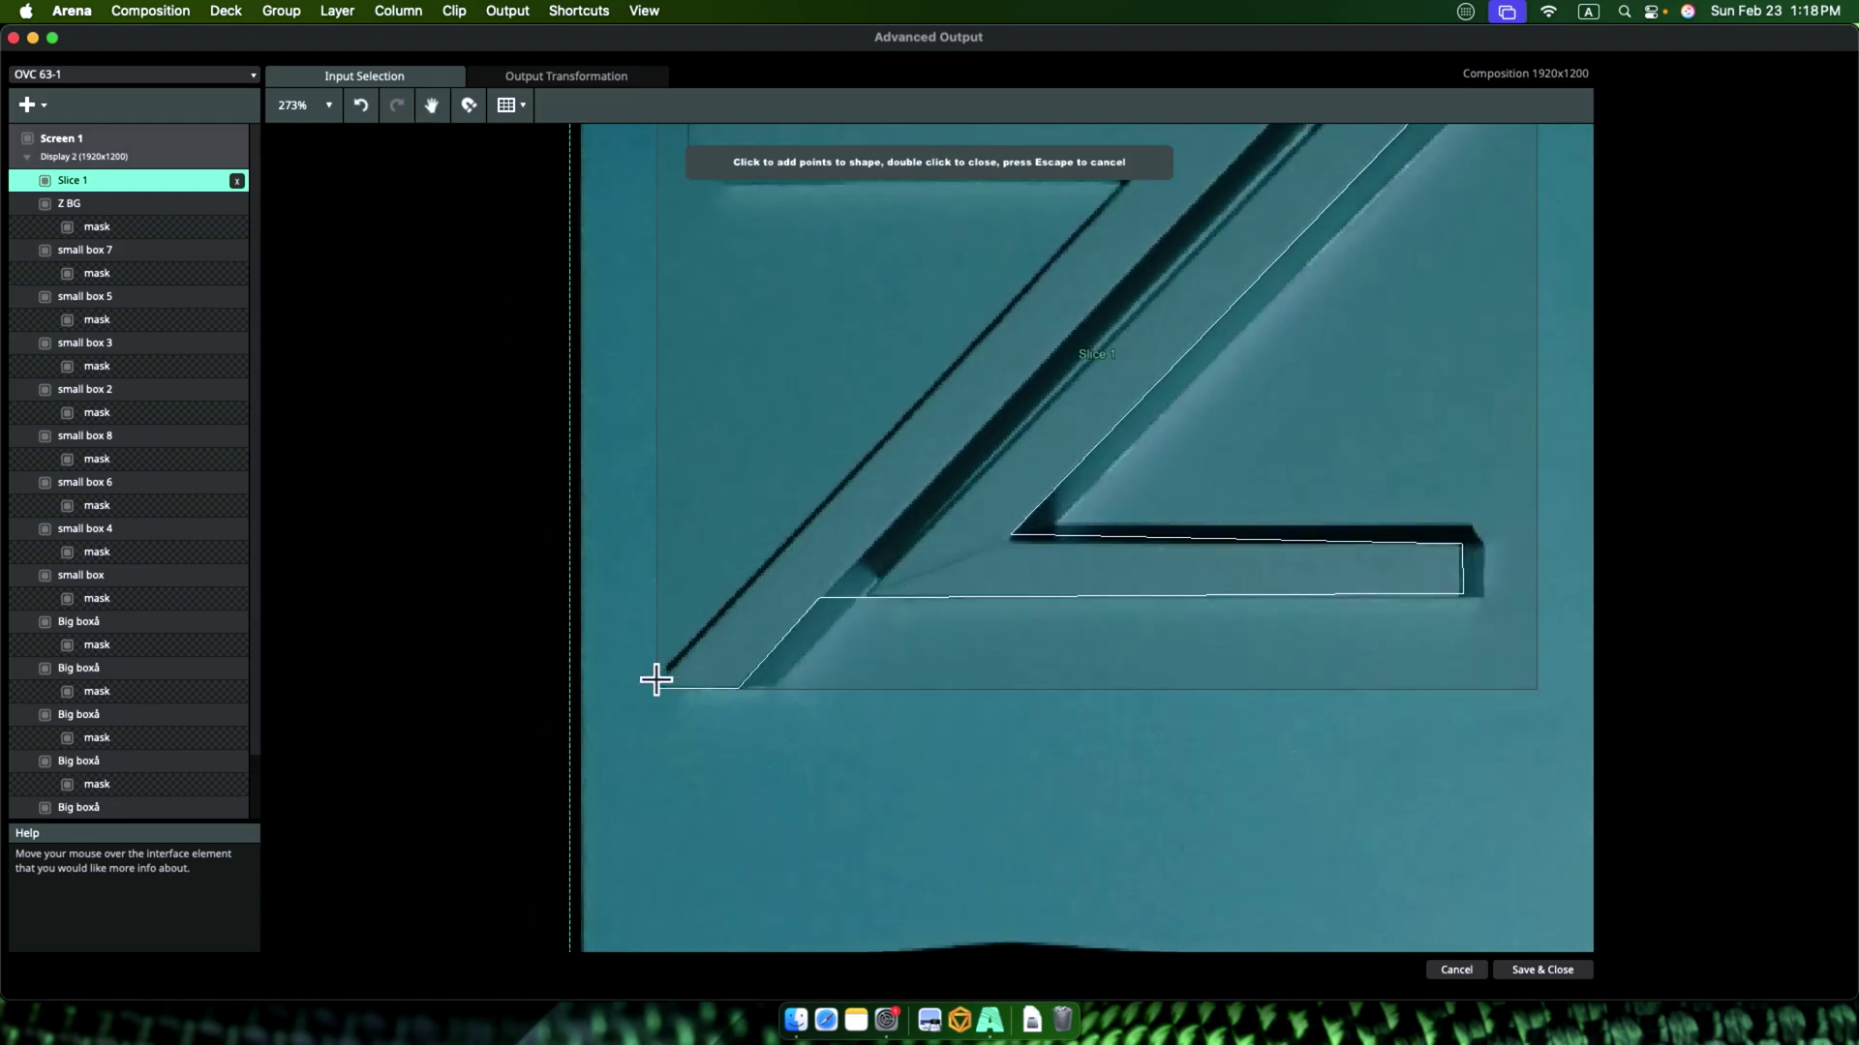
click(656, 679)
scroll(996, 498, up, 7)
click(1104, 383)
click(661, 385)
double_click(659, 332)
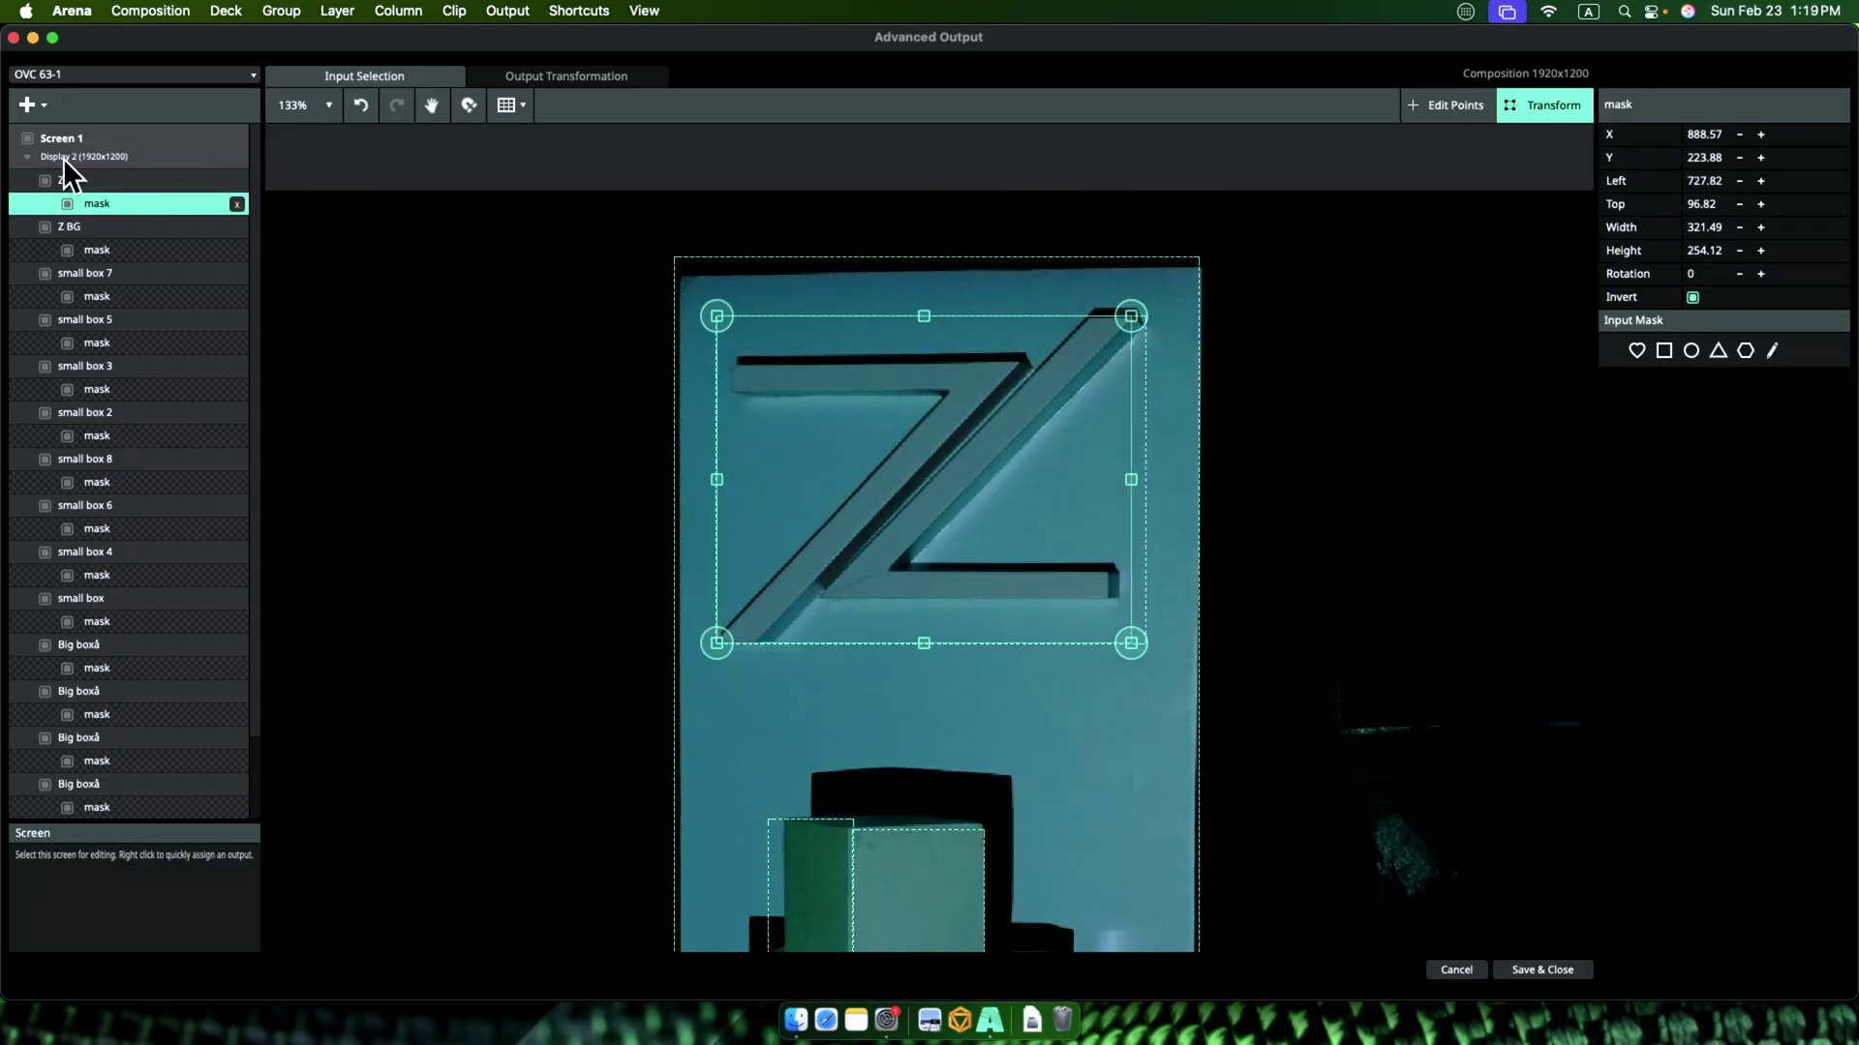
Step: Drag the Z slice to the bottom of the slice list and select all slices
click(72, 227)
drag(72, 228, 151, 831)
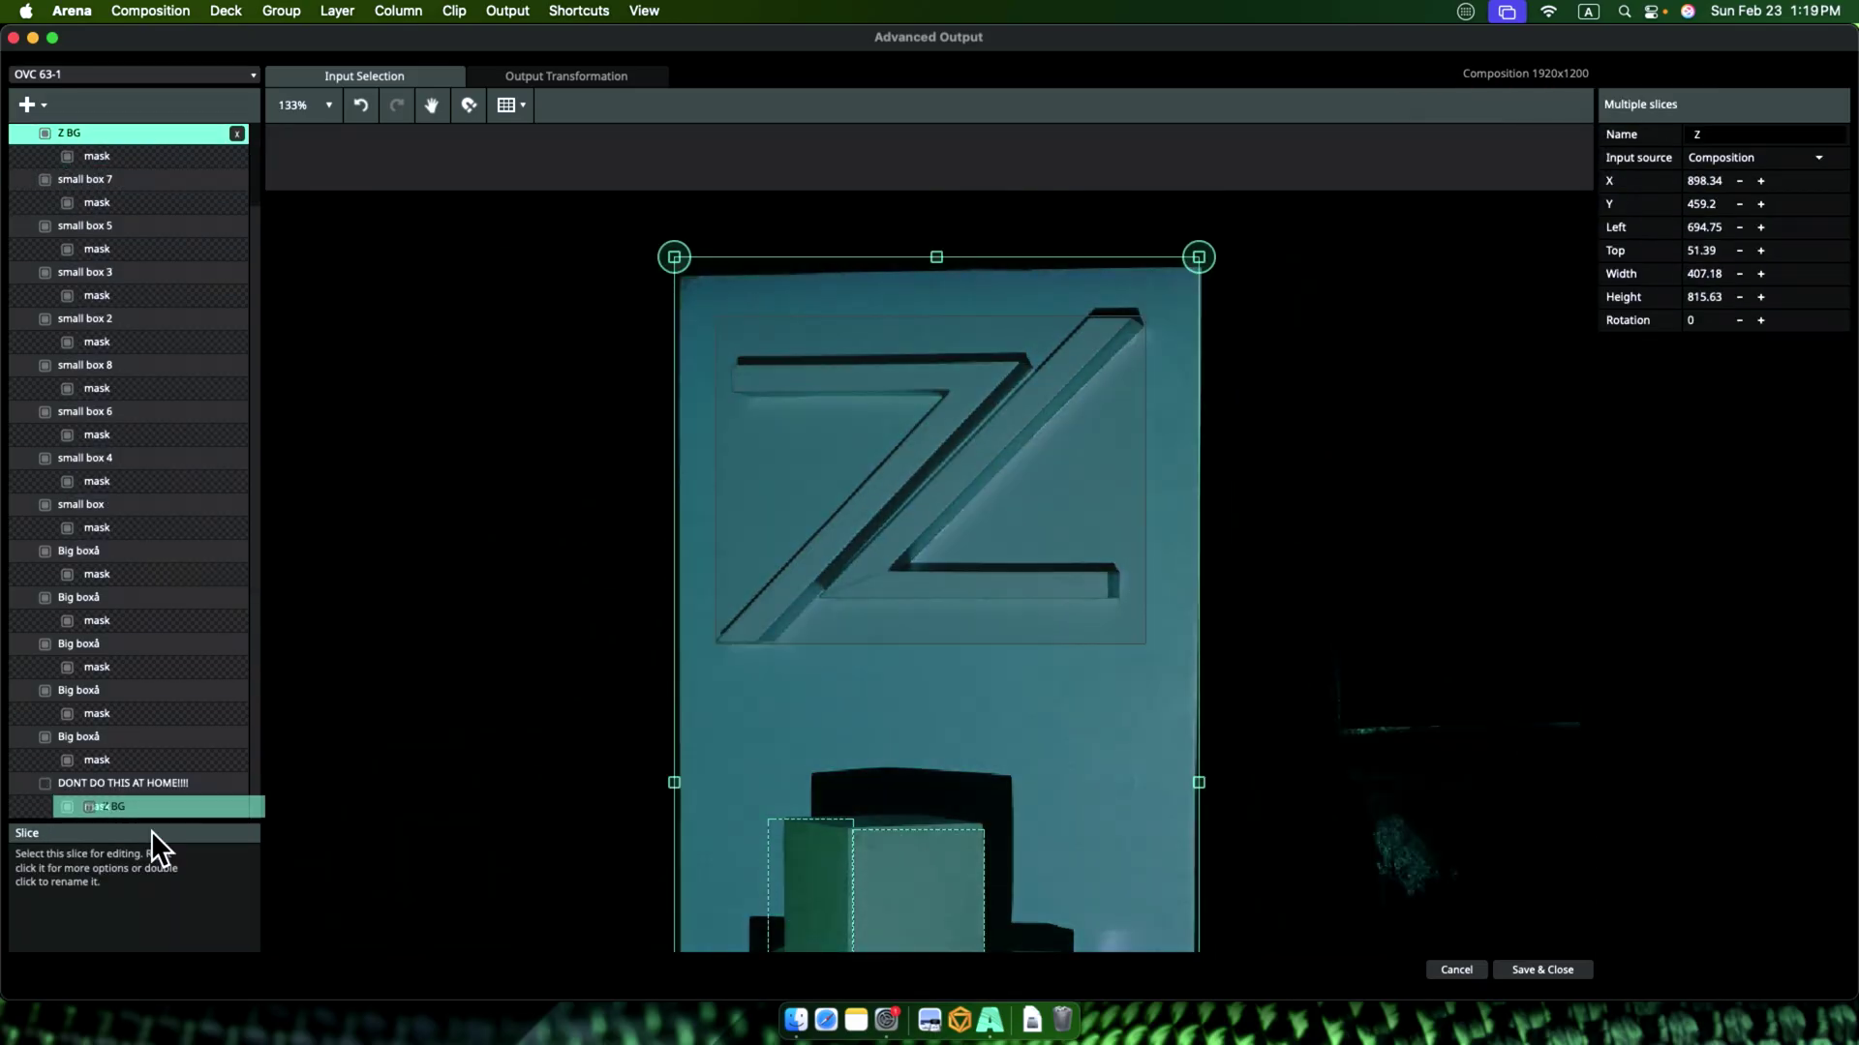
shift+click(77, 184)
Step: Apply Match Input Shape to all selected slices on the Output Transformation tab
click(535, 75)
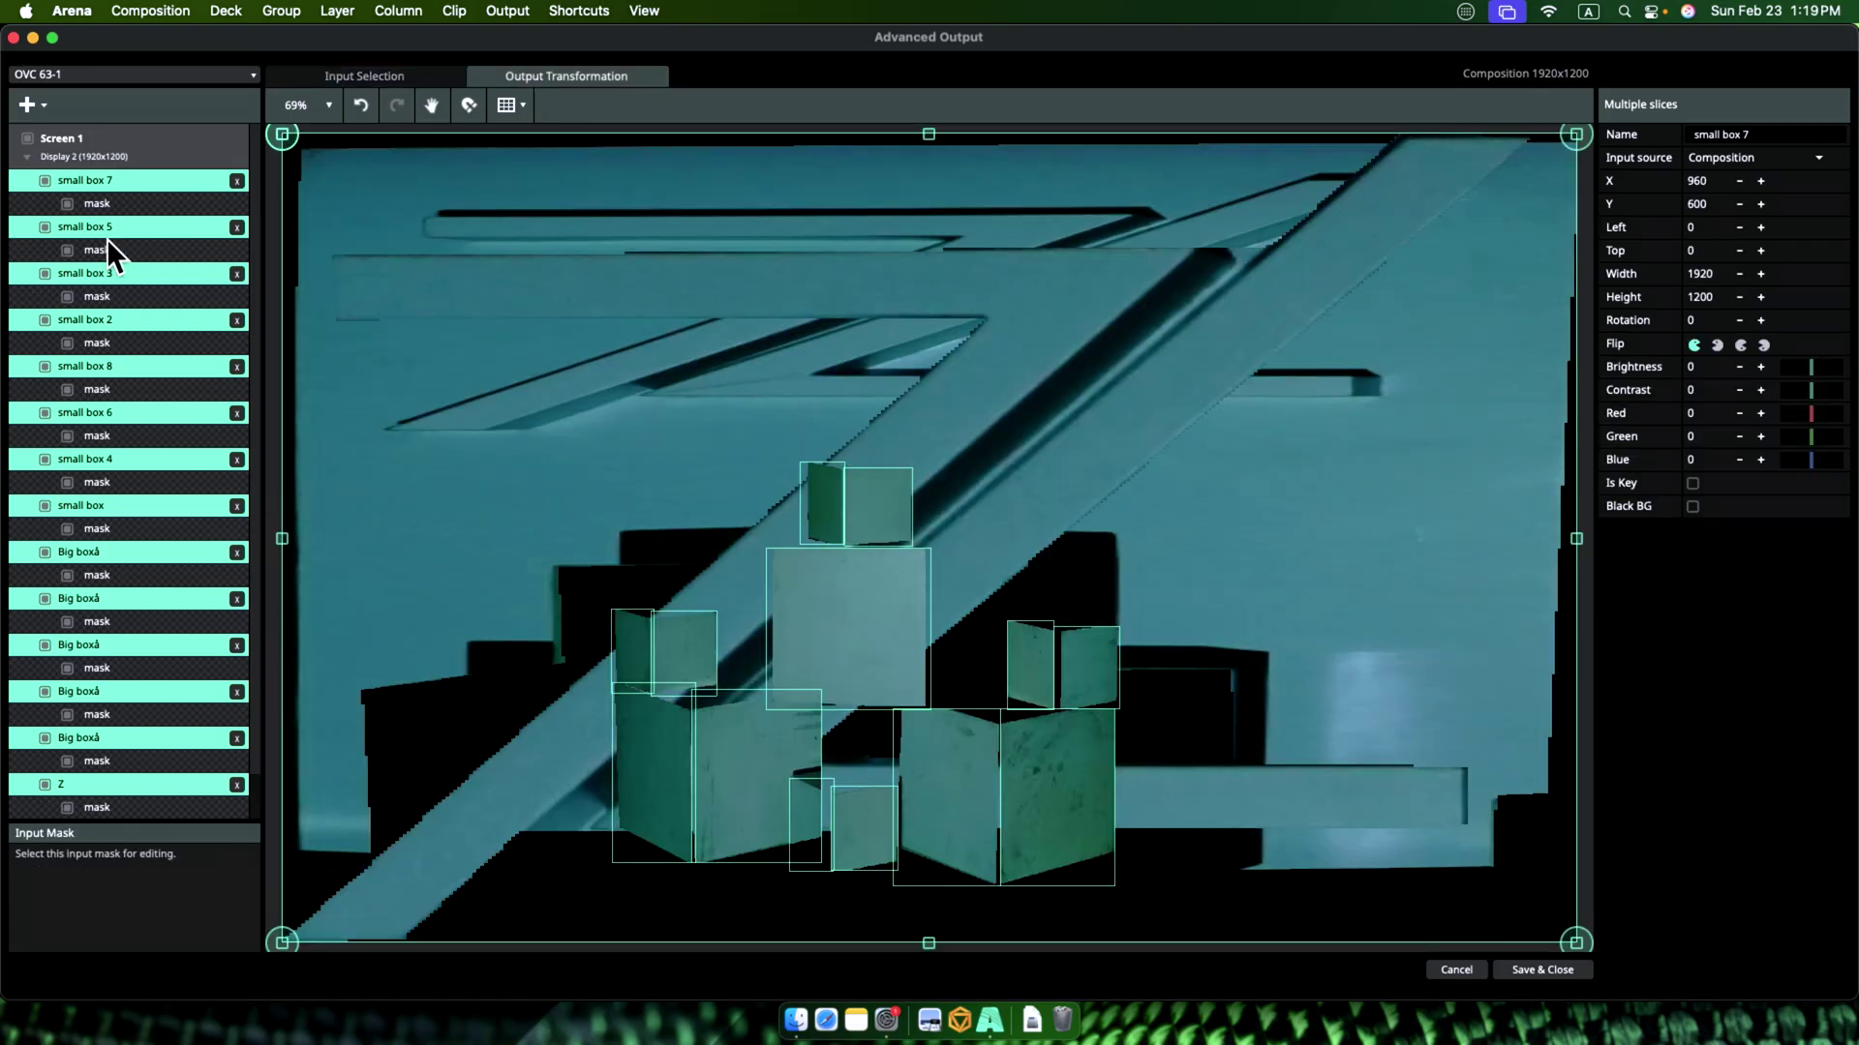
right_click(120, 221)
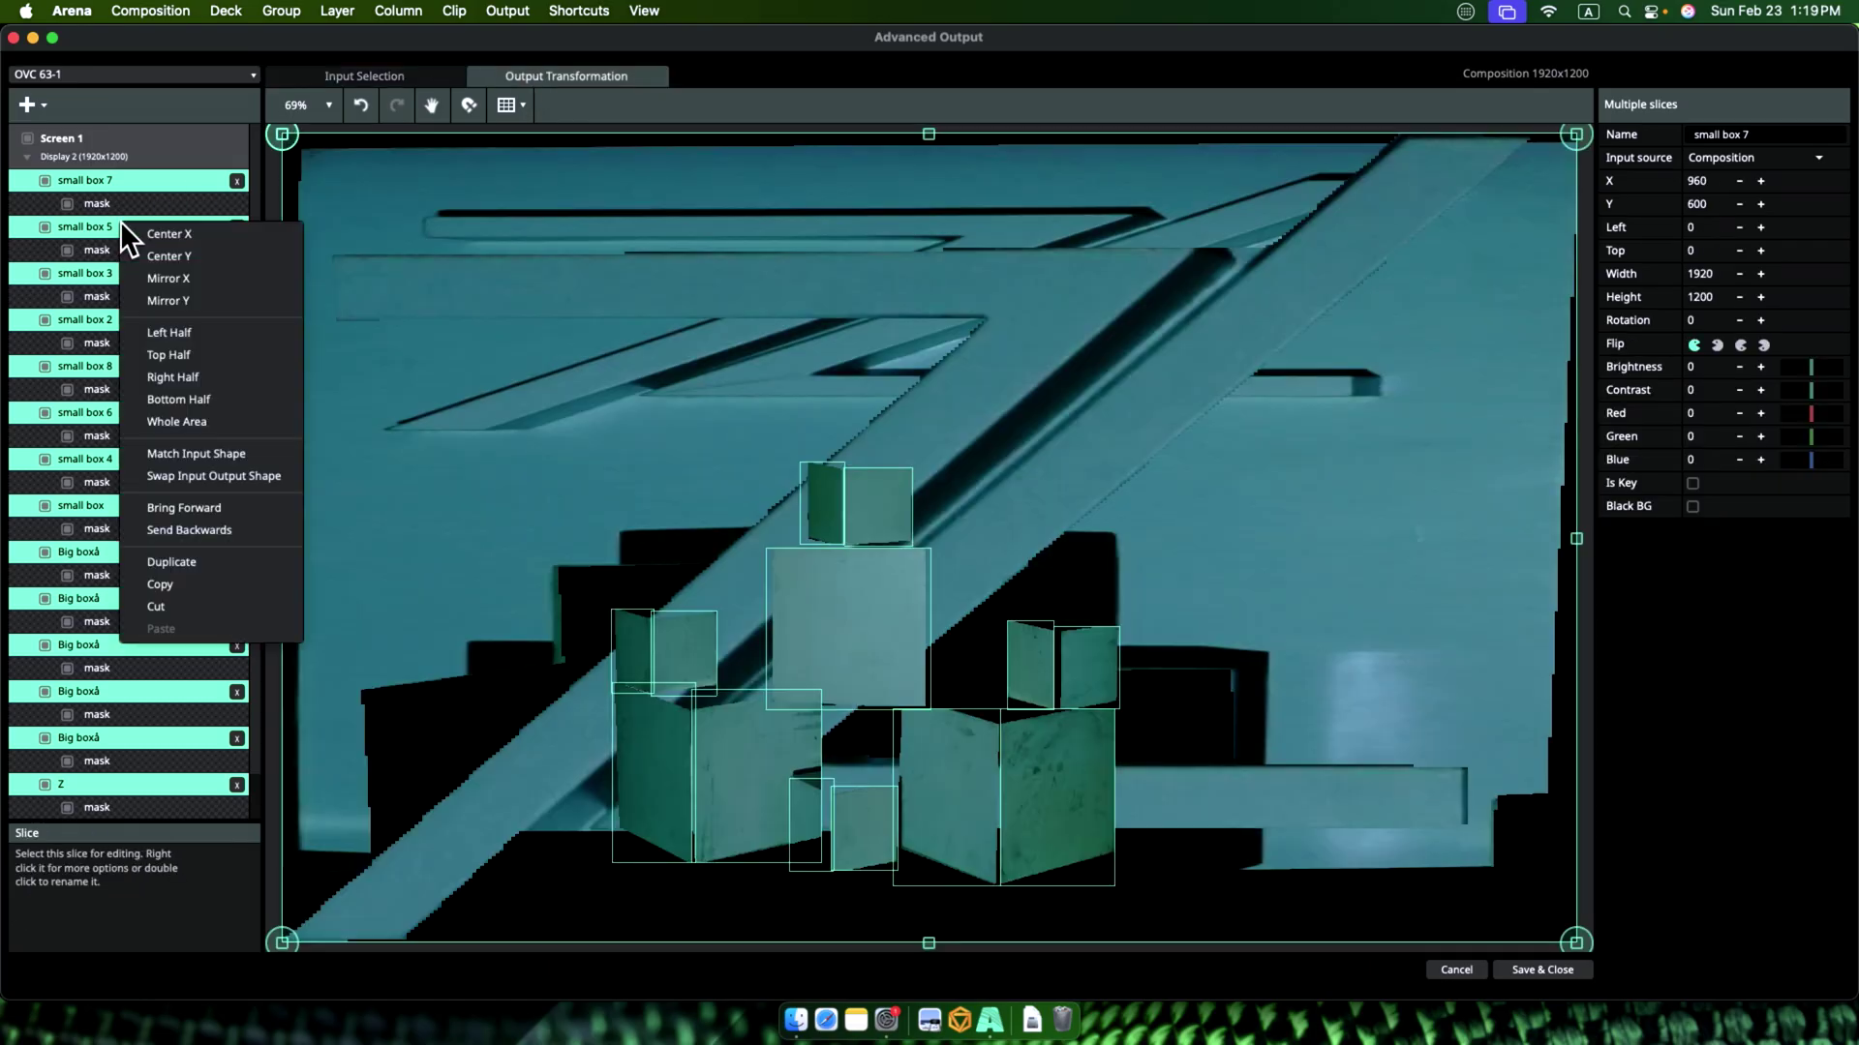
click(172, 454)
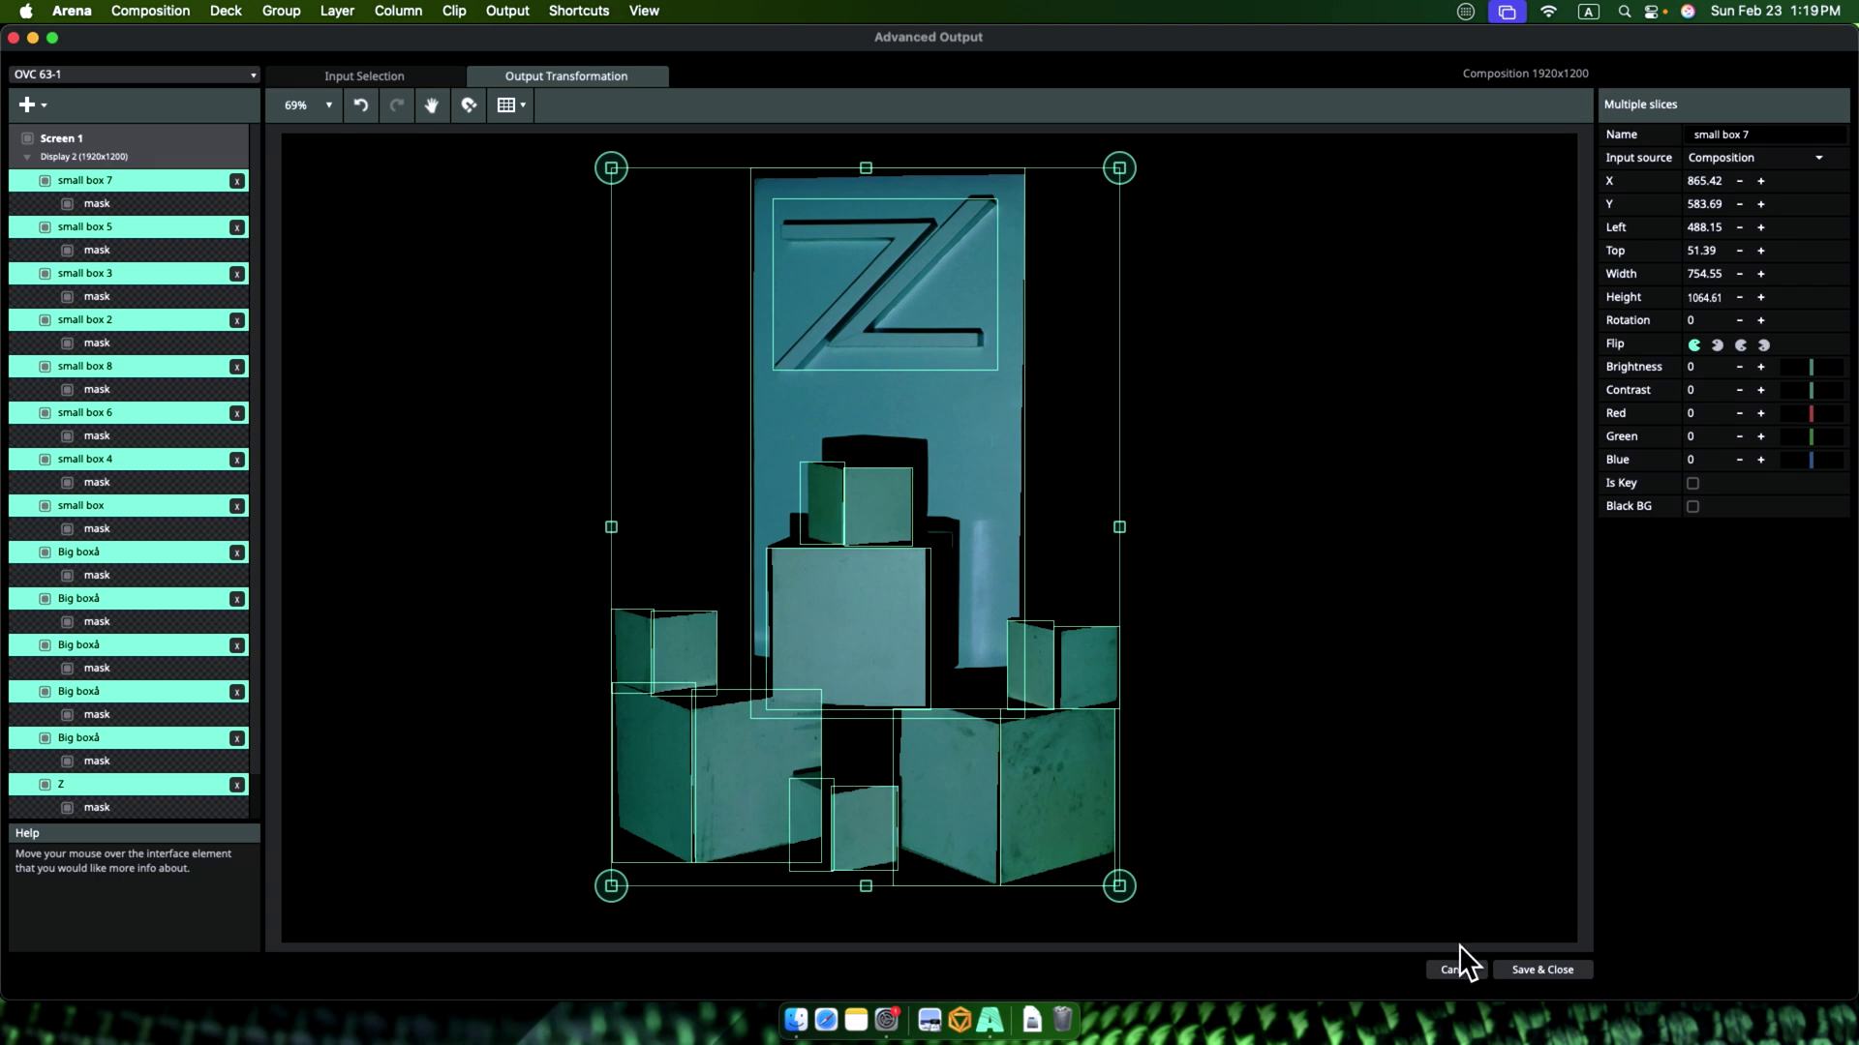
click(1536, 969)
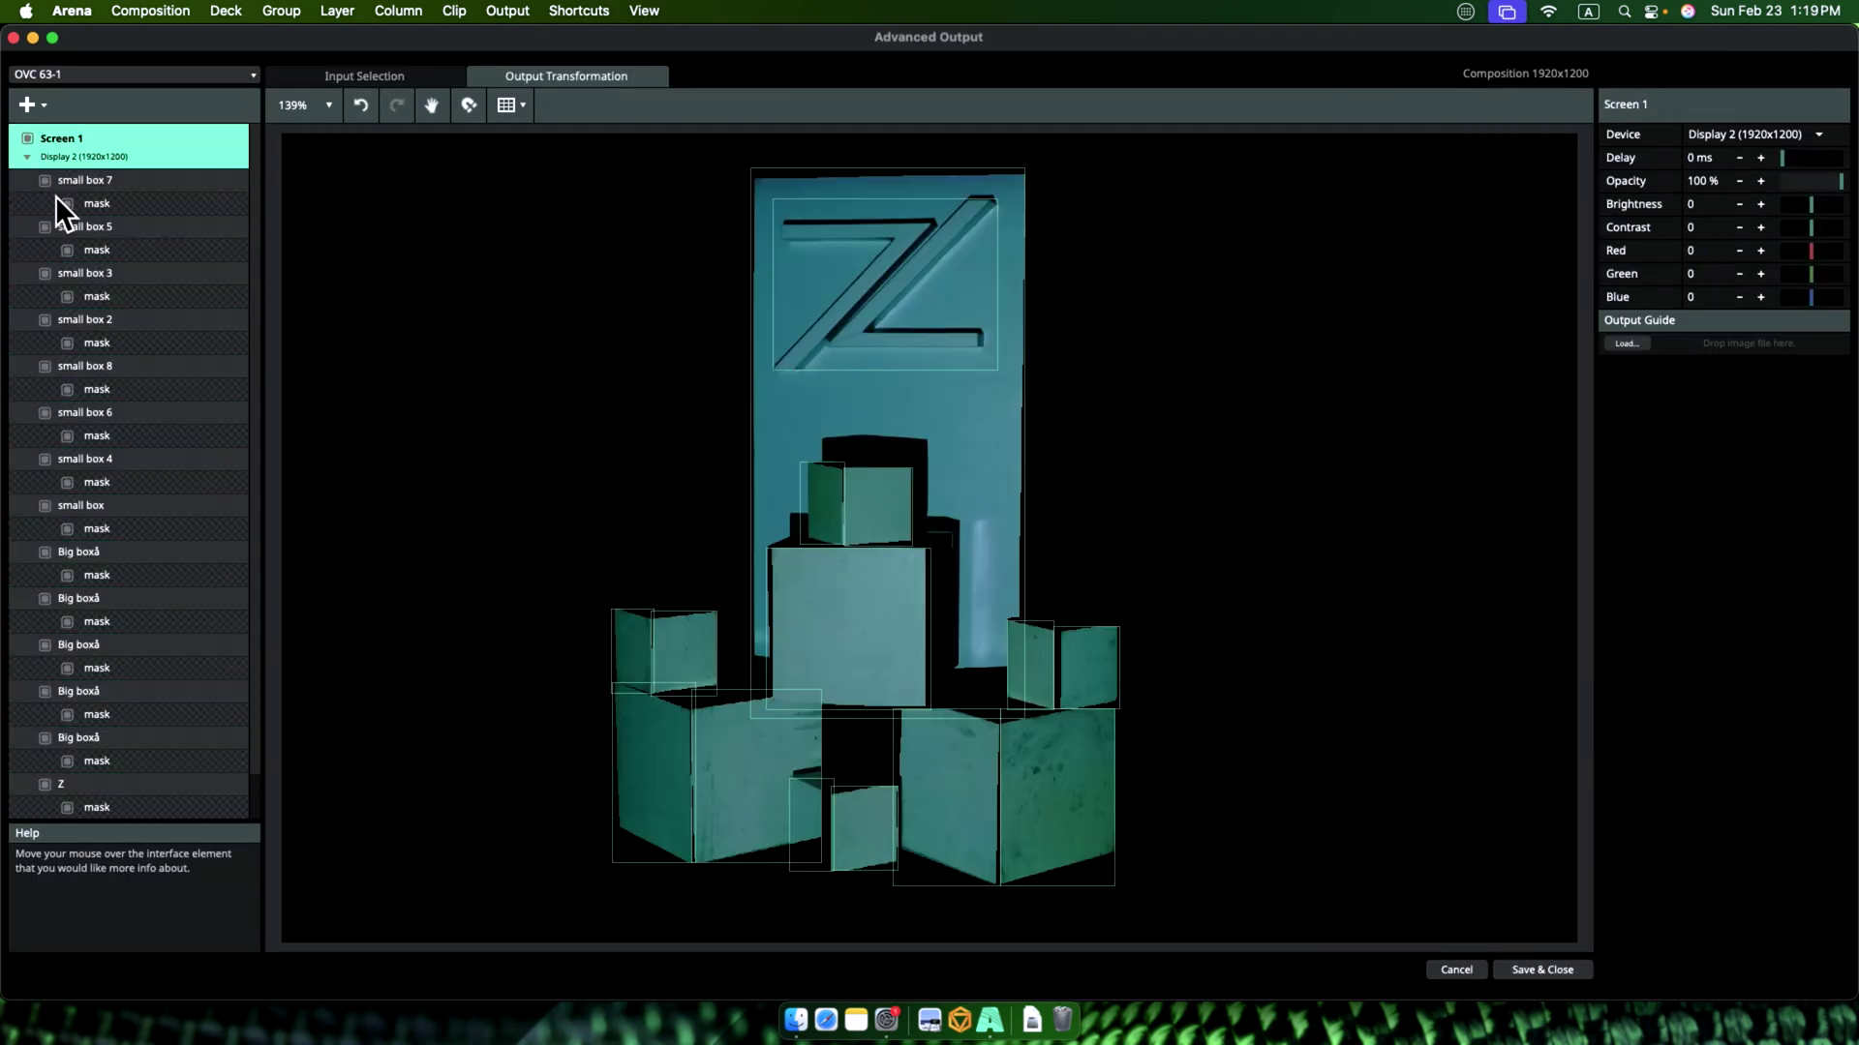
click(84, 174)
scroll(120, 484, down, 1)
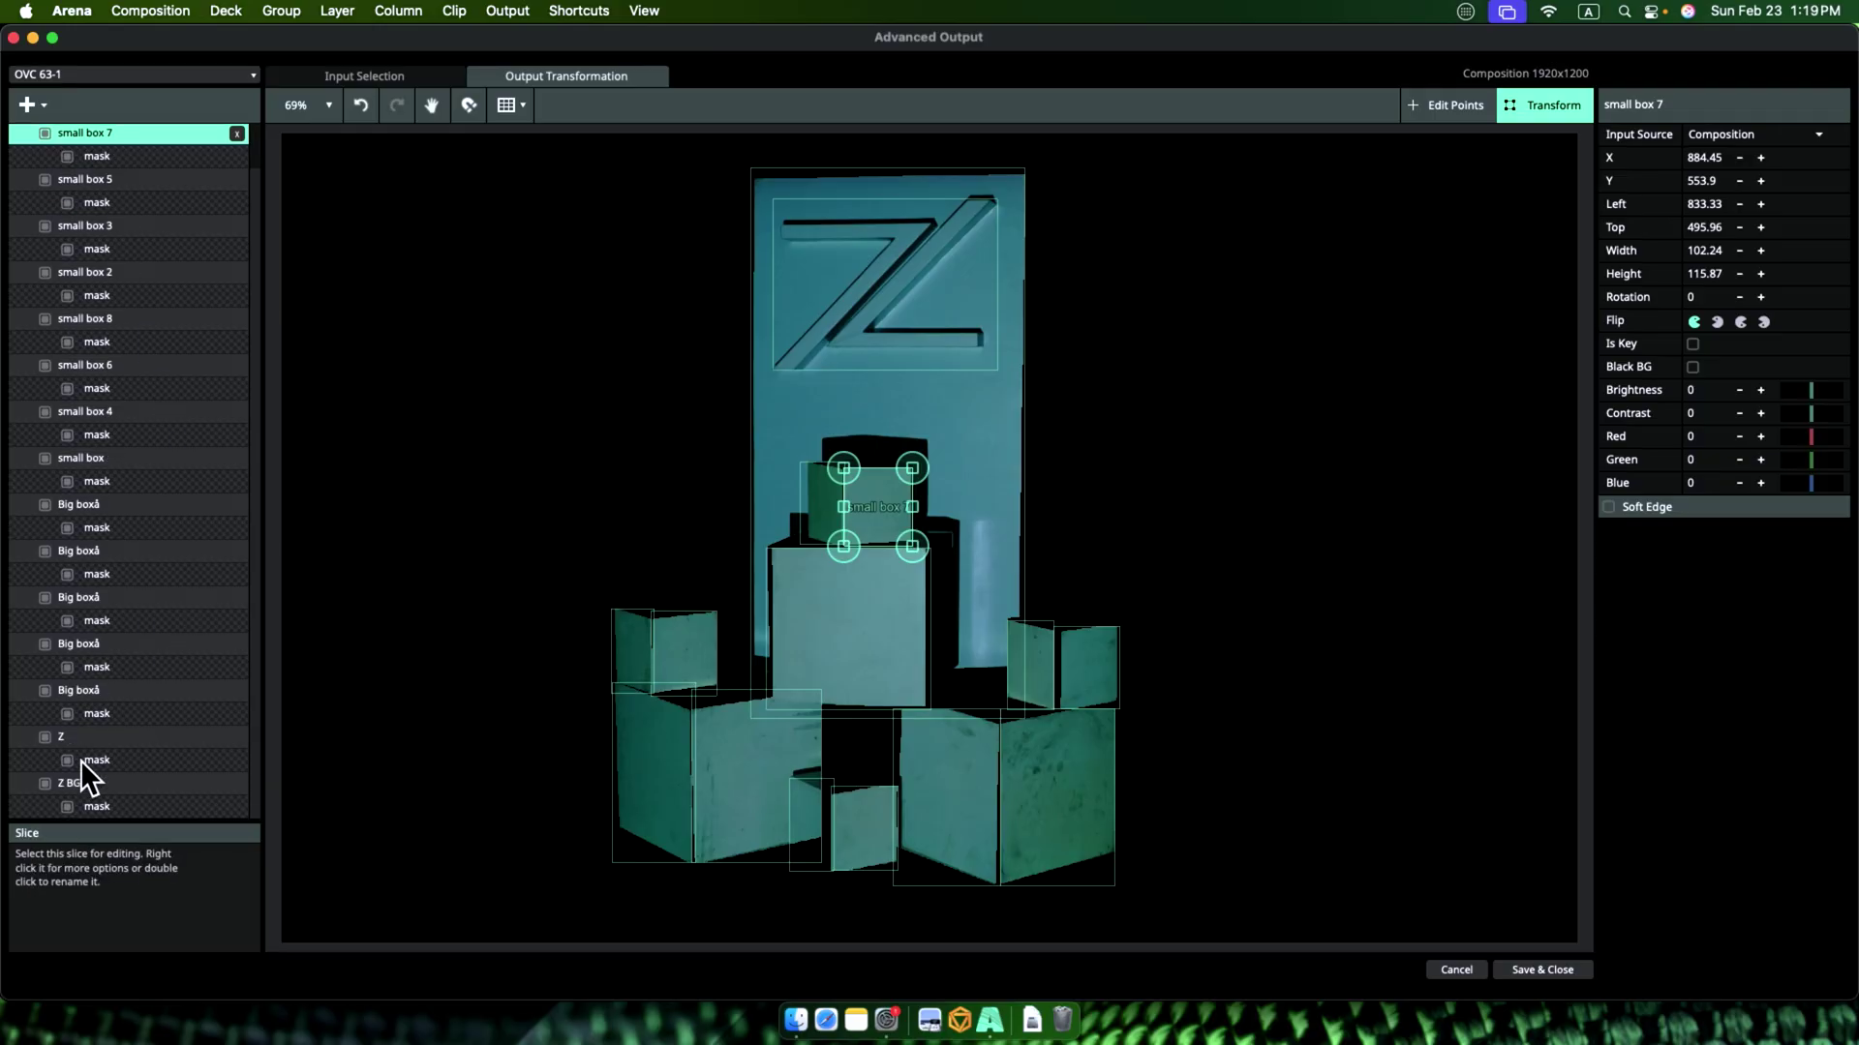
Step: Select all slices and stretch their sides and bottom in Advanced Output until the projection fits the cube stack
key(super+a)
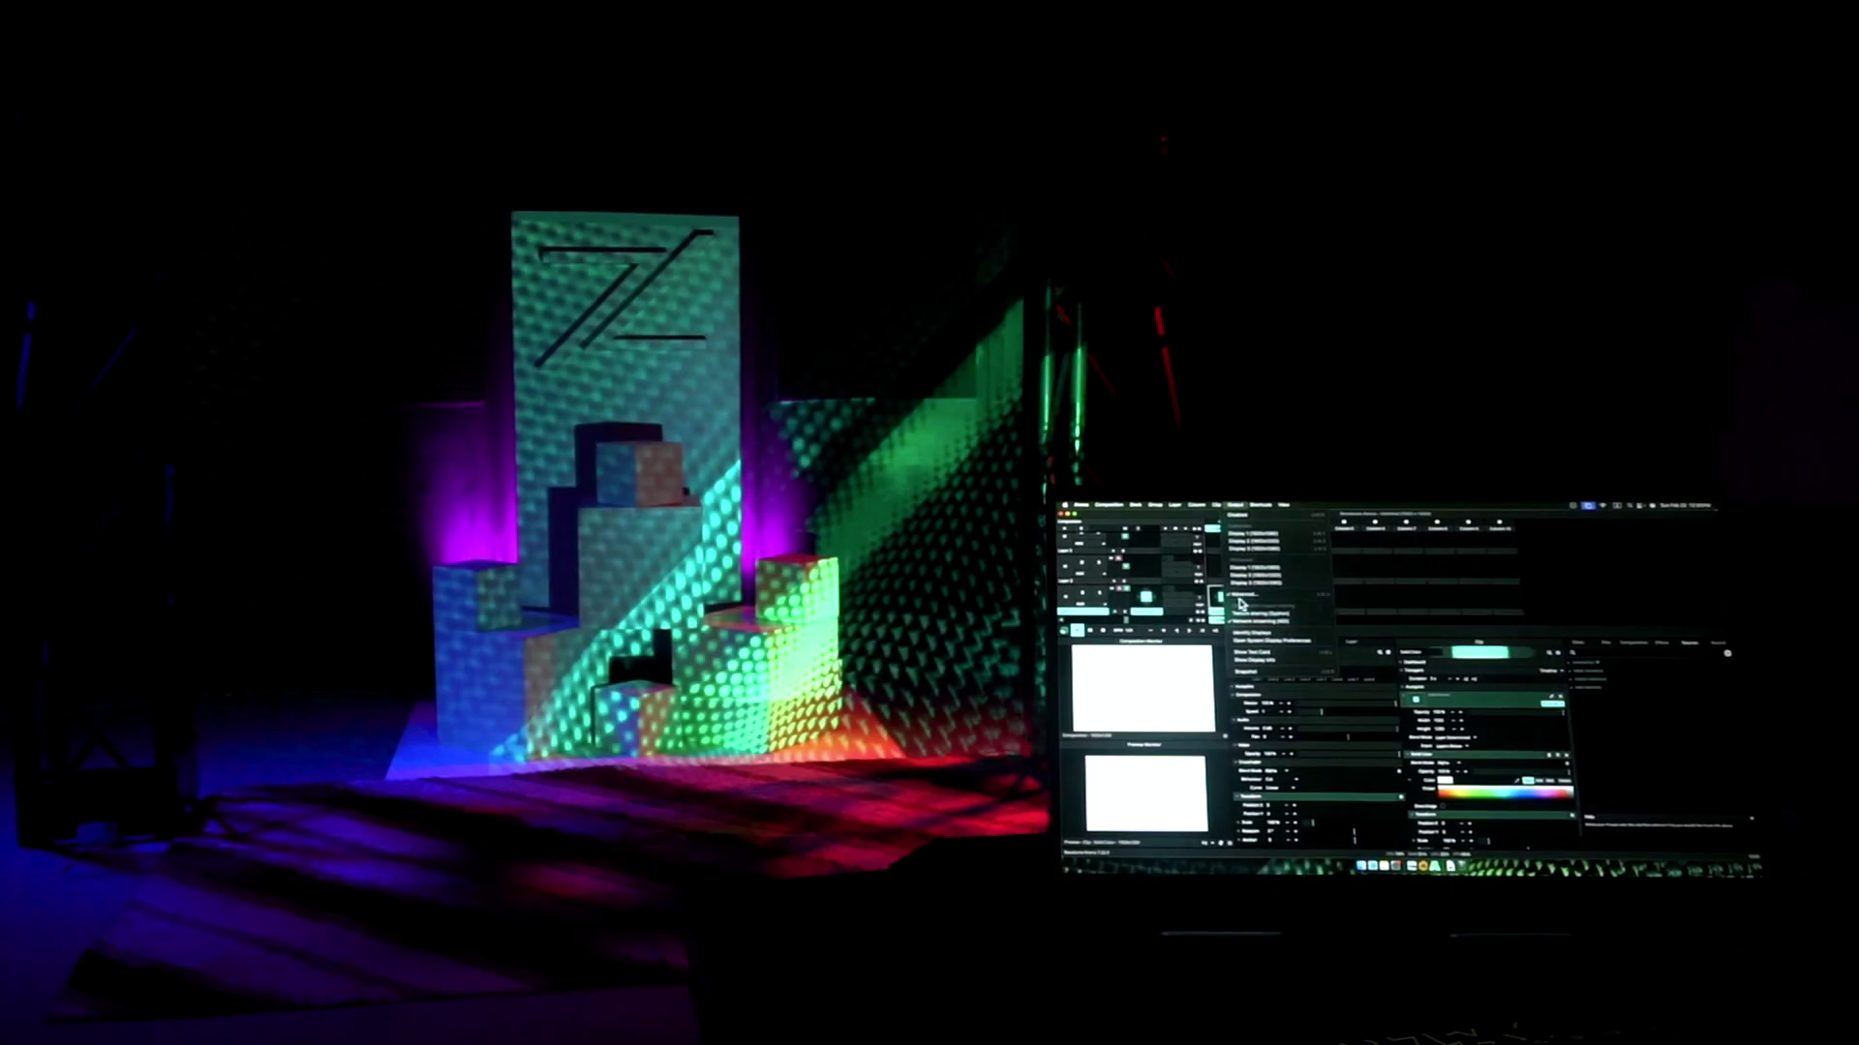
click(1242, 597)
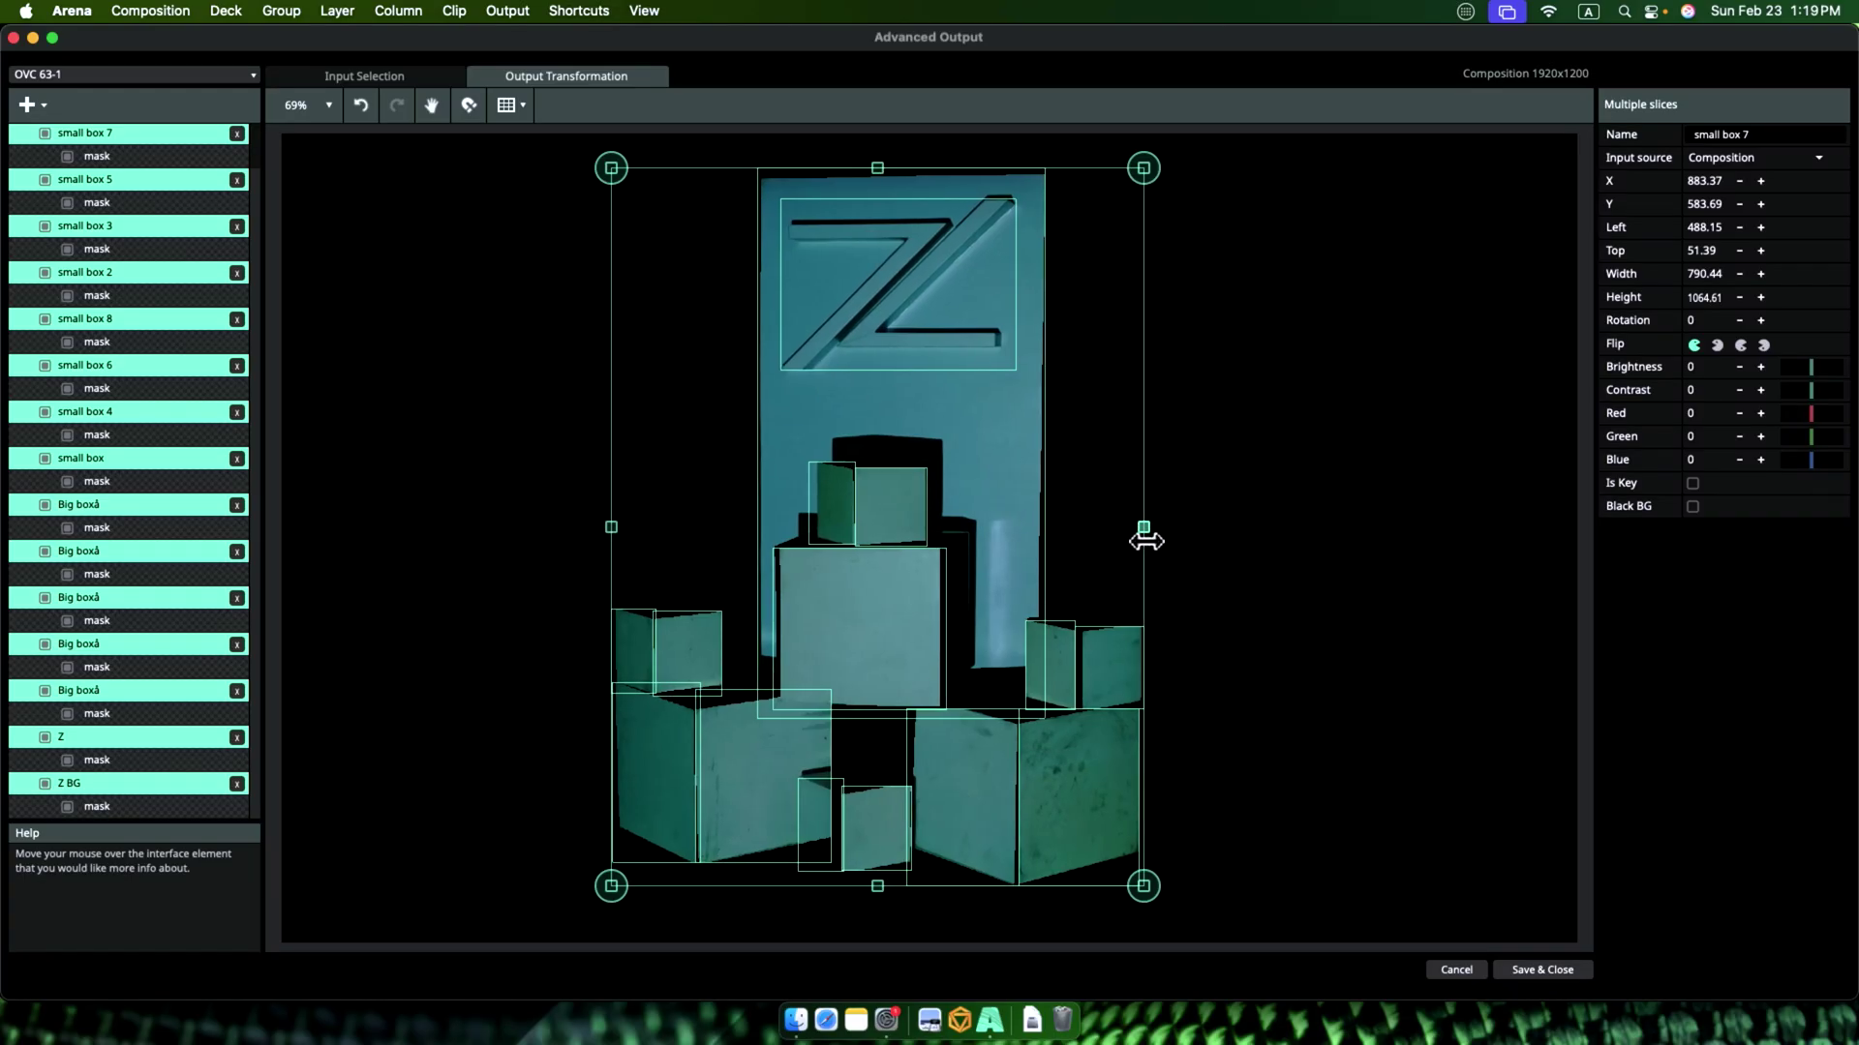
drag(608, 527, 568, 524)
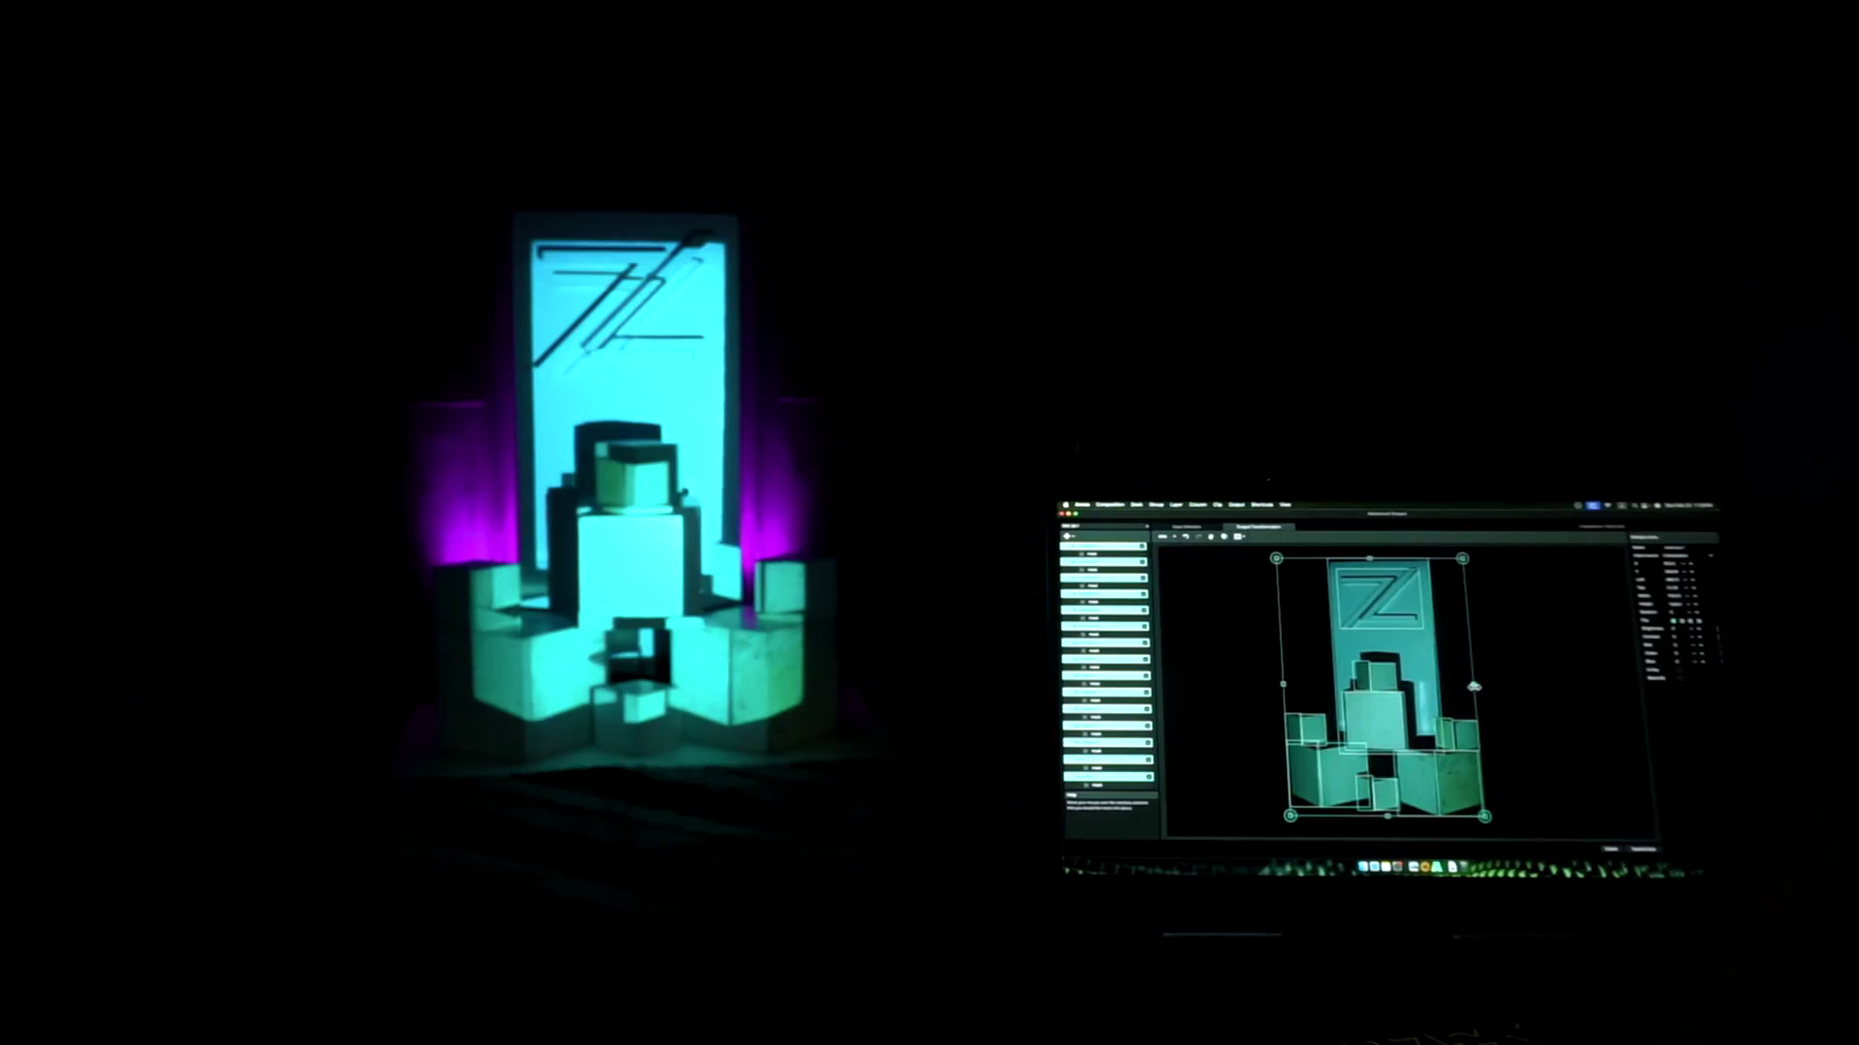
drag(1473, 687, 1480, 685)
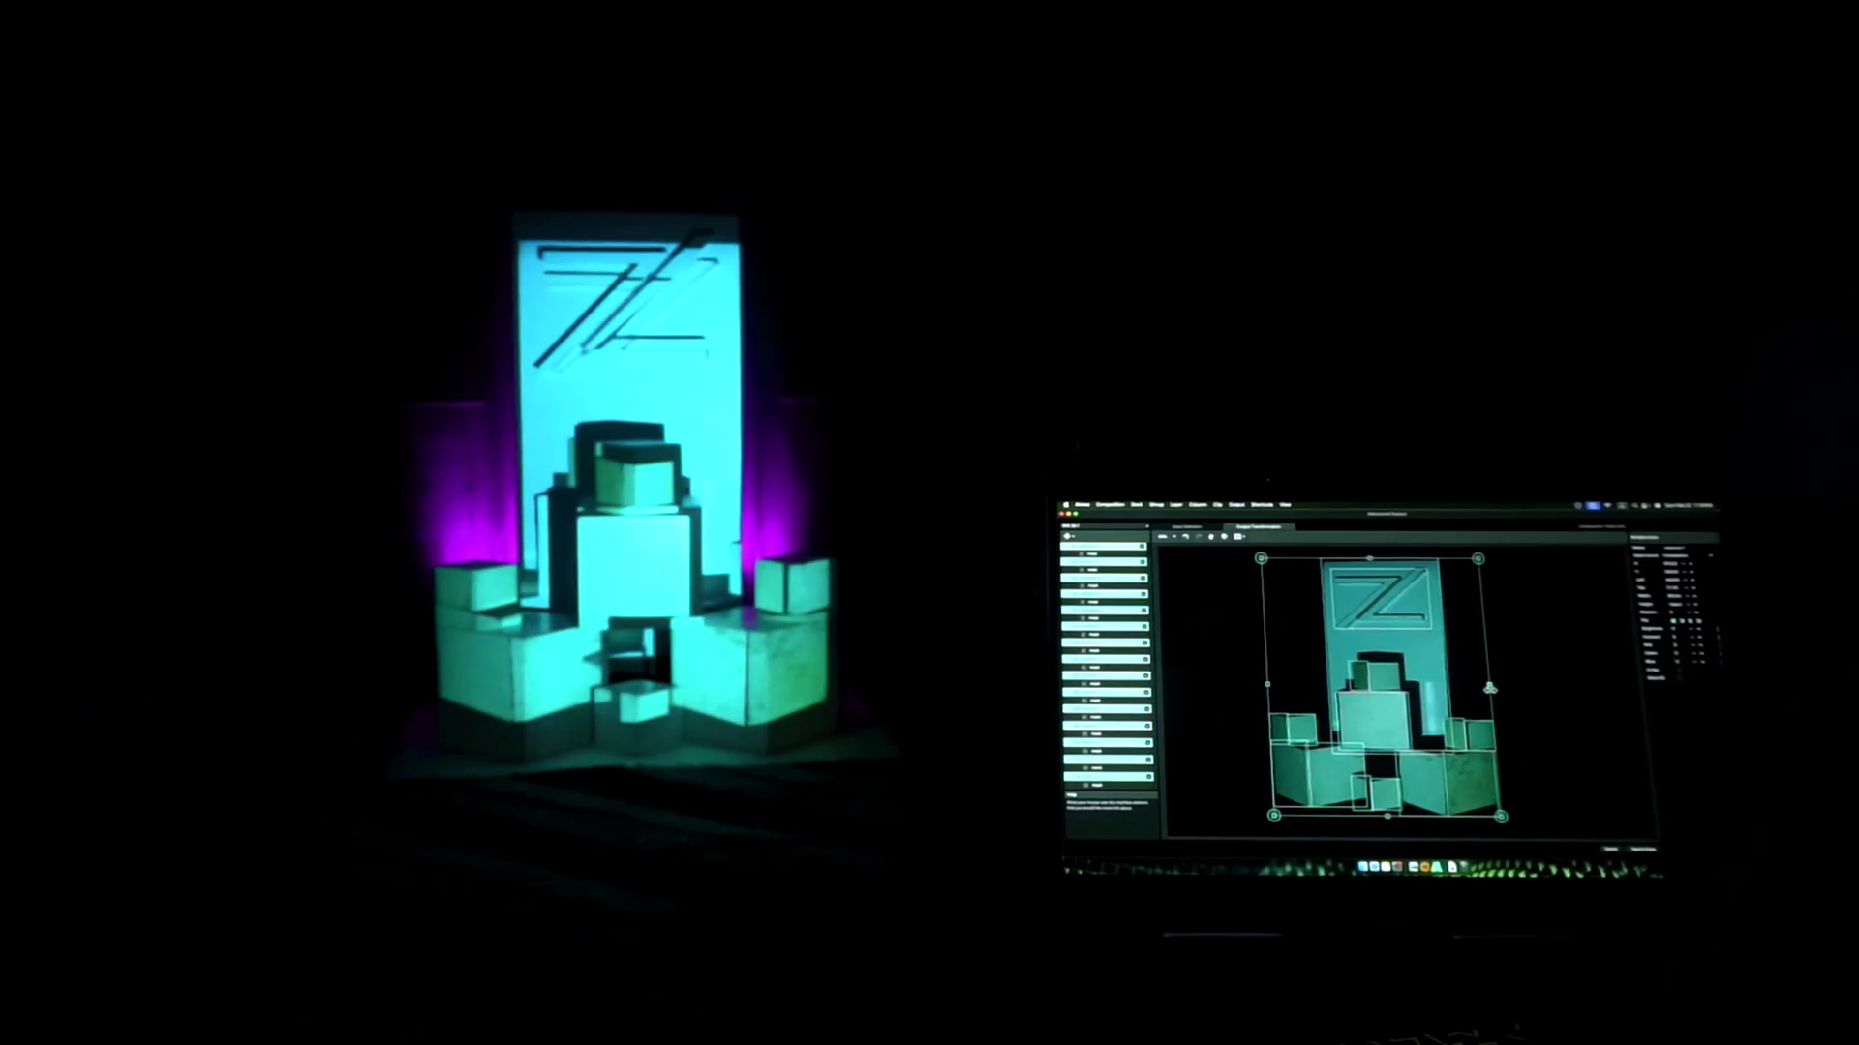
drag(1266, 685, 1260, 681)
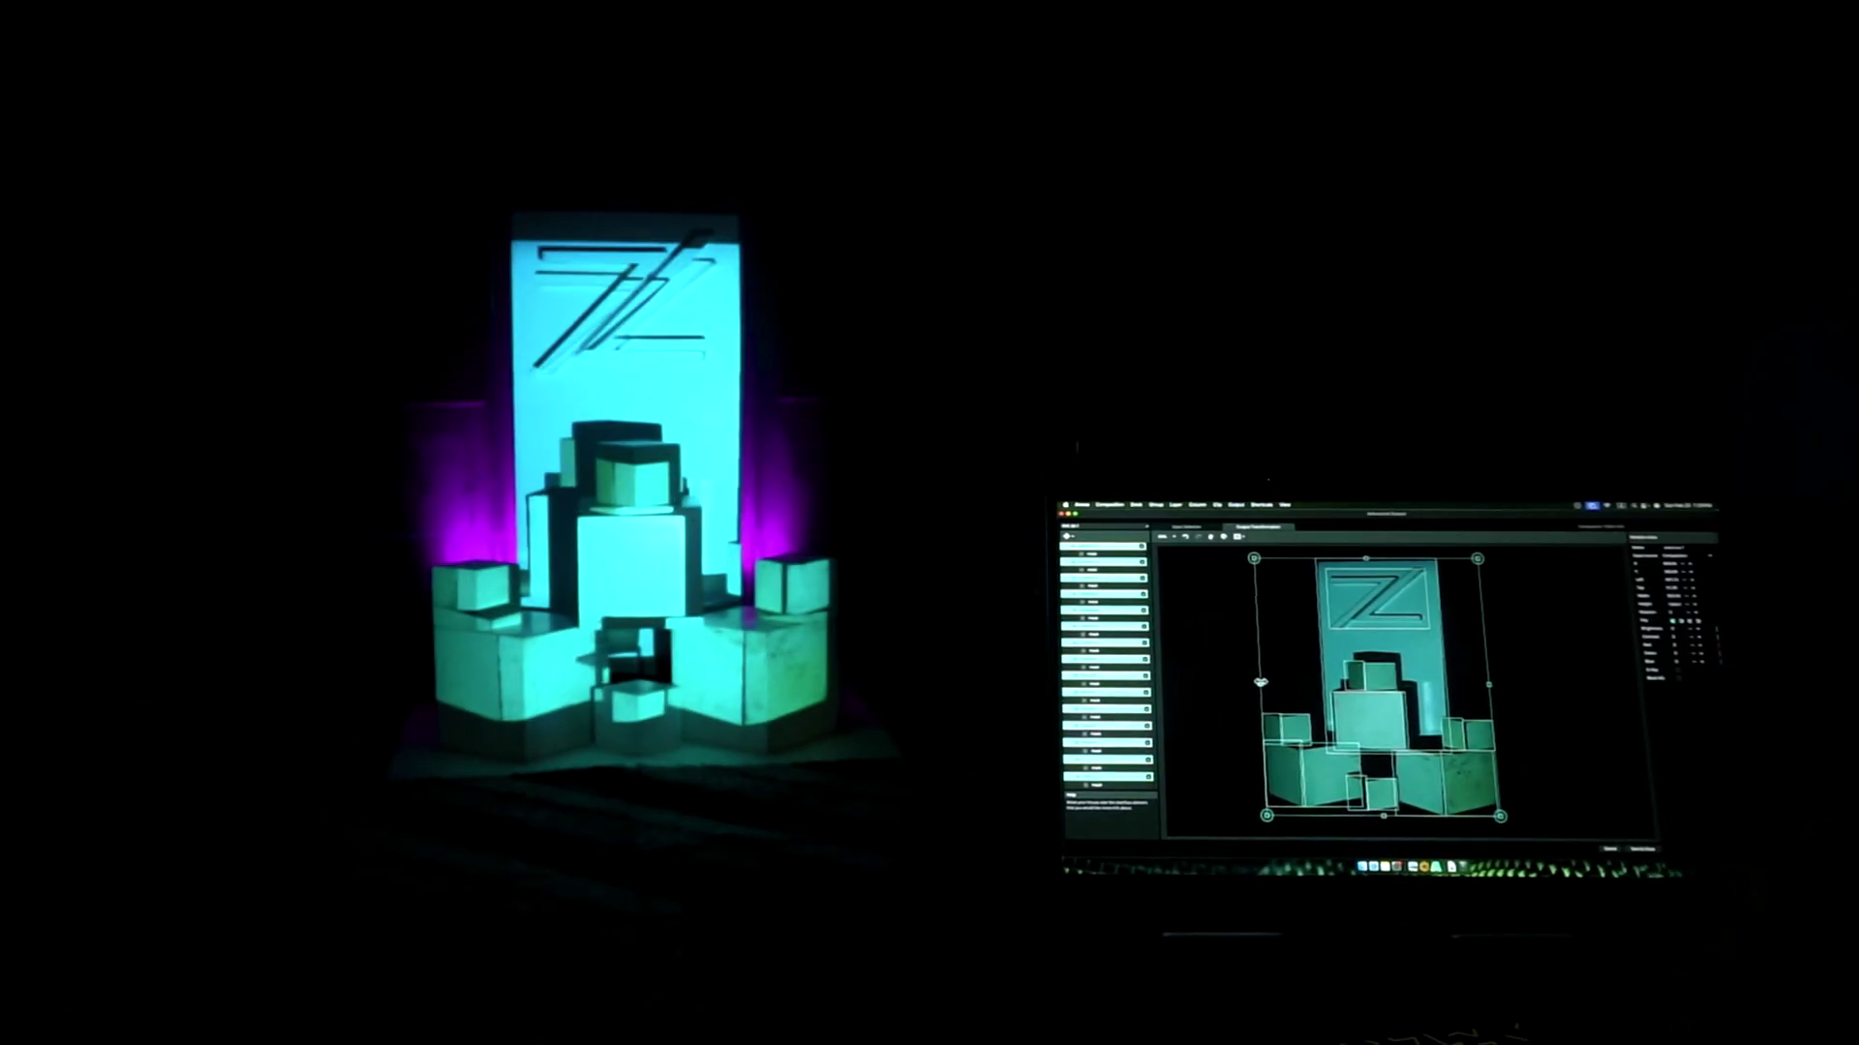
scroll(1352, 664, down, 3)
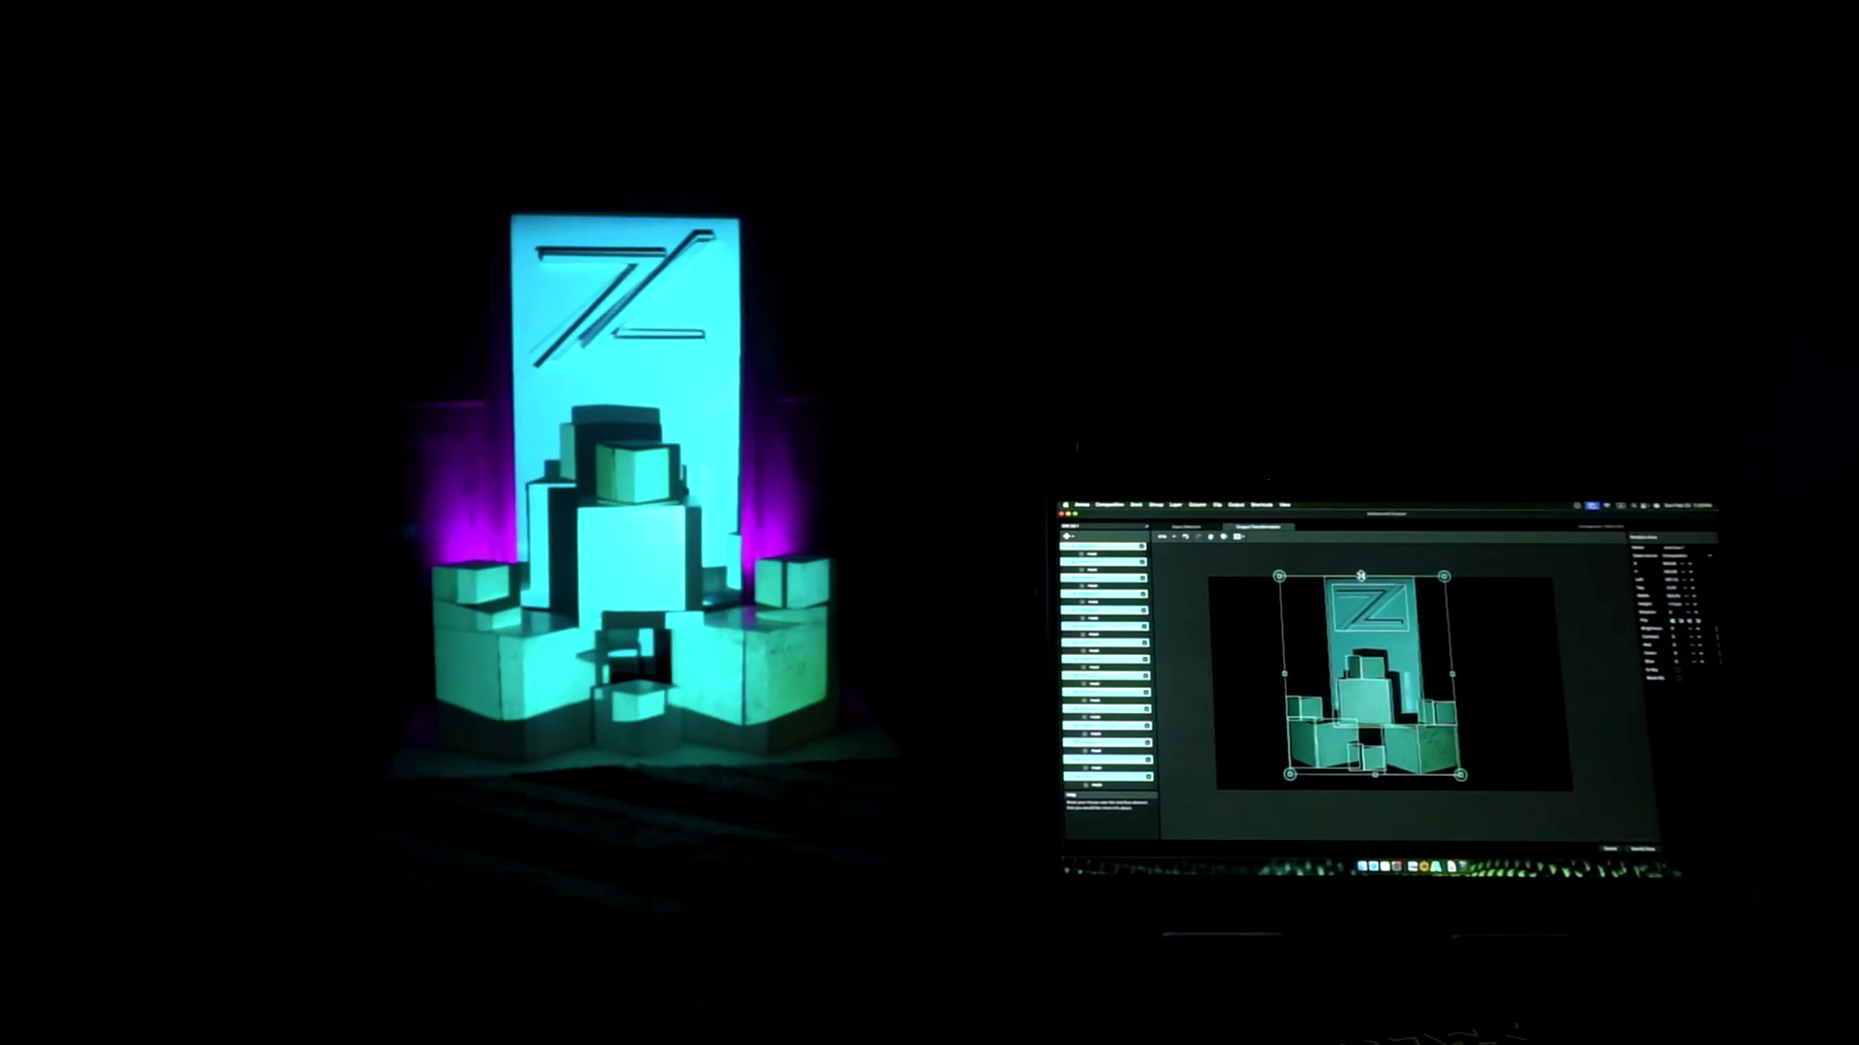
drag(1374, 777, 1375, 791)
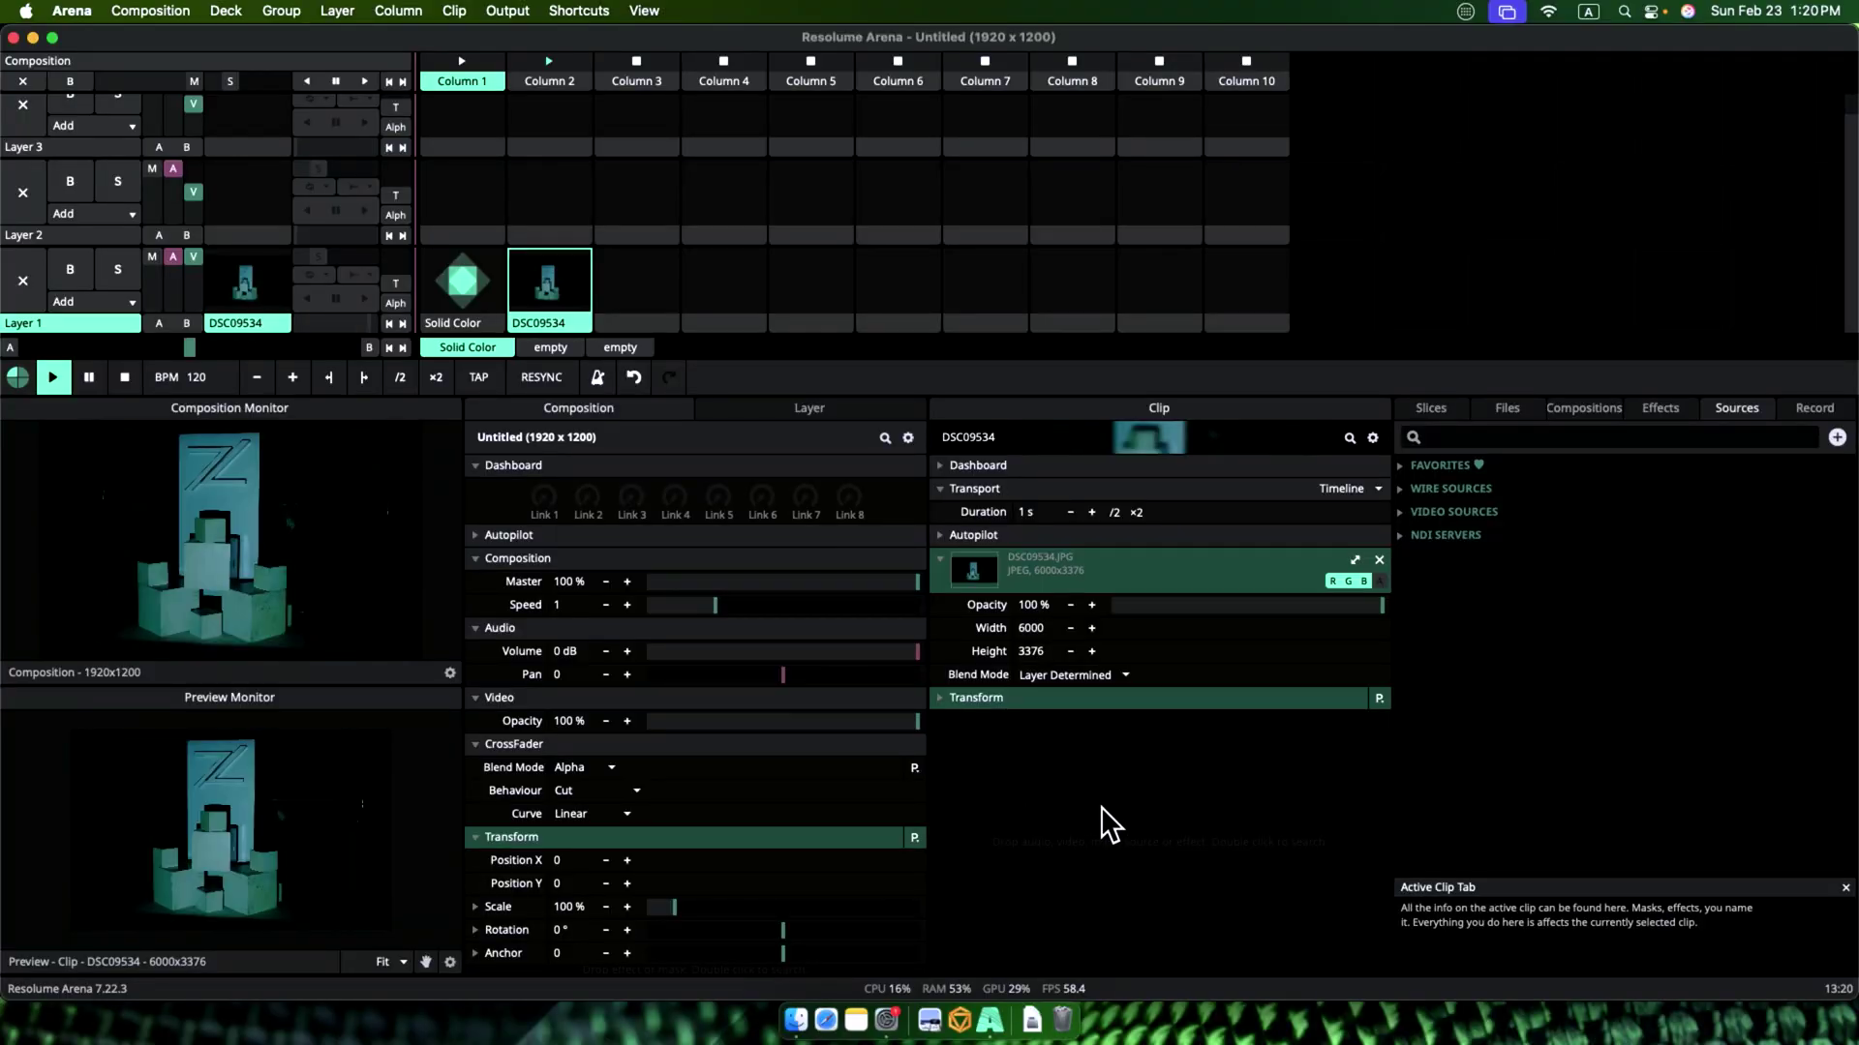
Step: Search effects for 'outline' from an empty clip slot, then switch to the Advanced Output mapping
double_click(1106, 806)
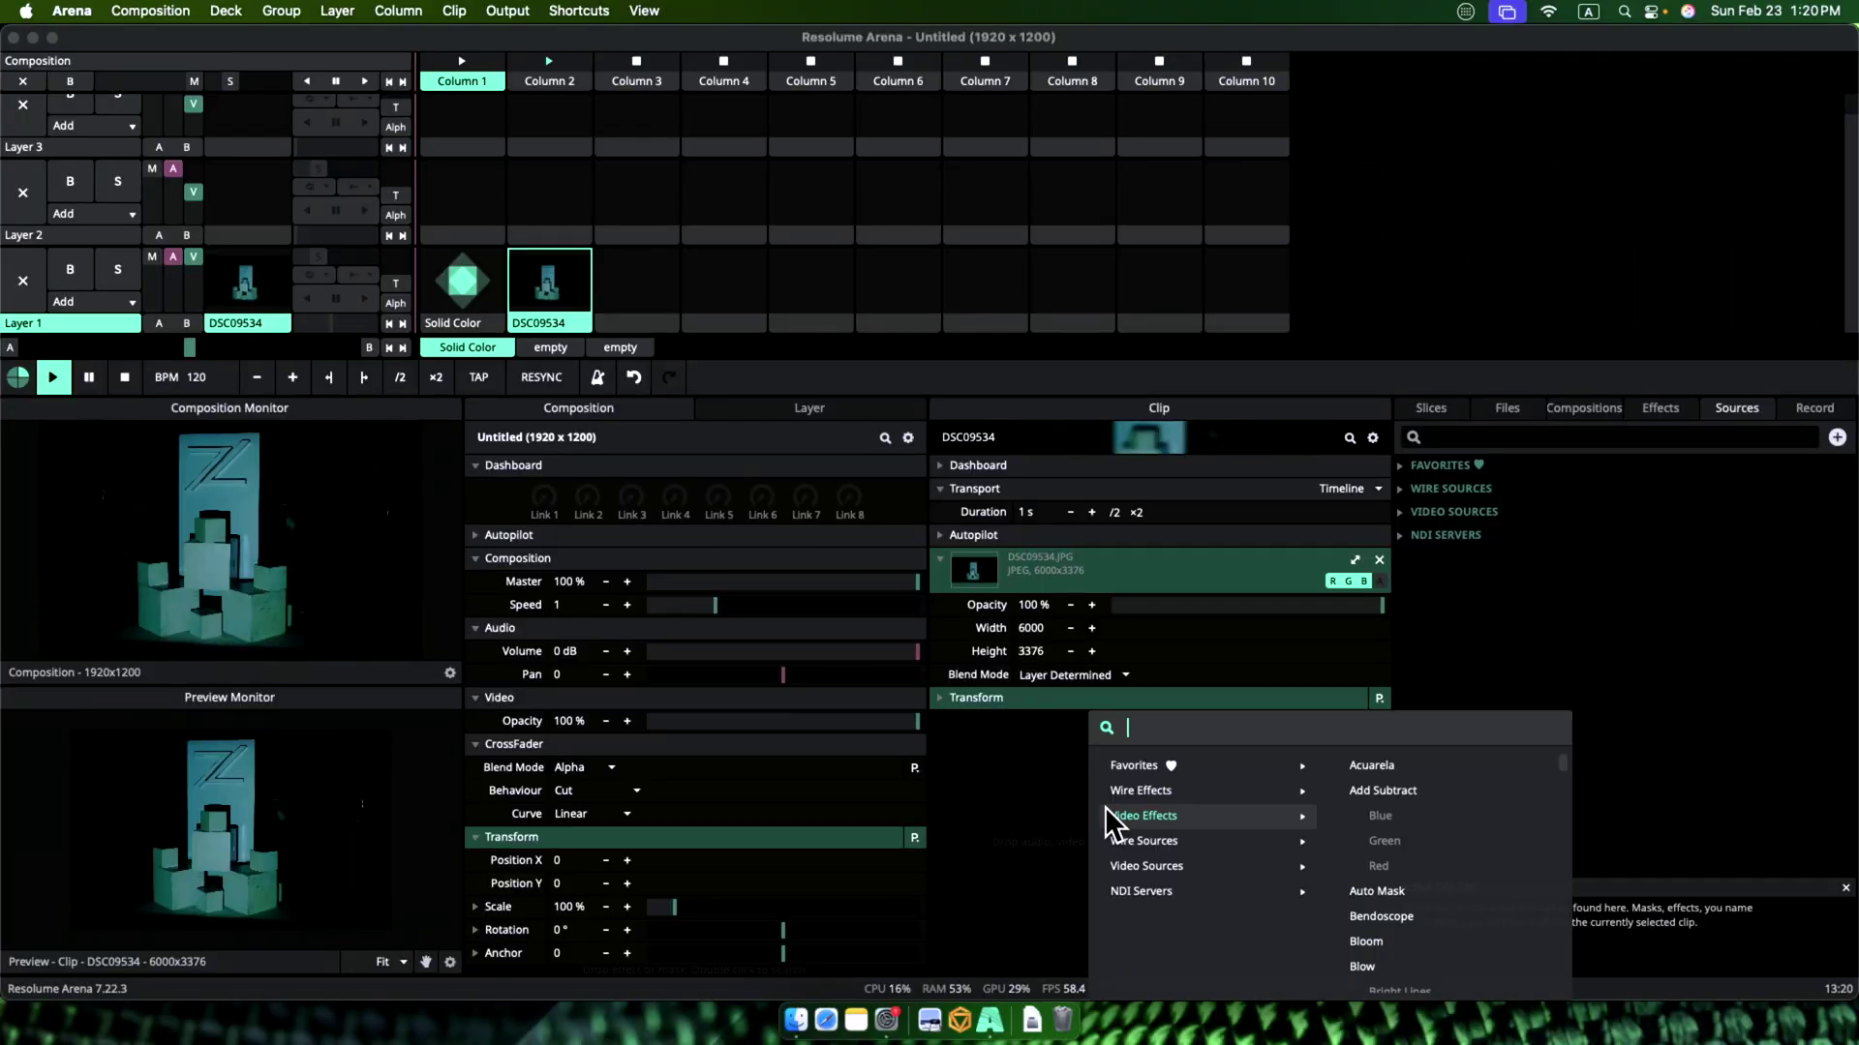
text(outline)
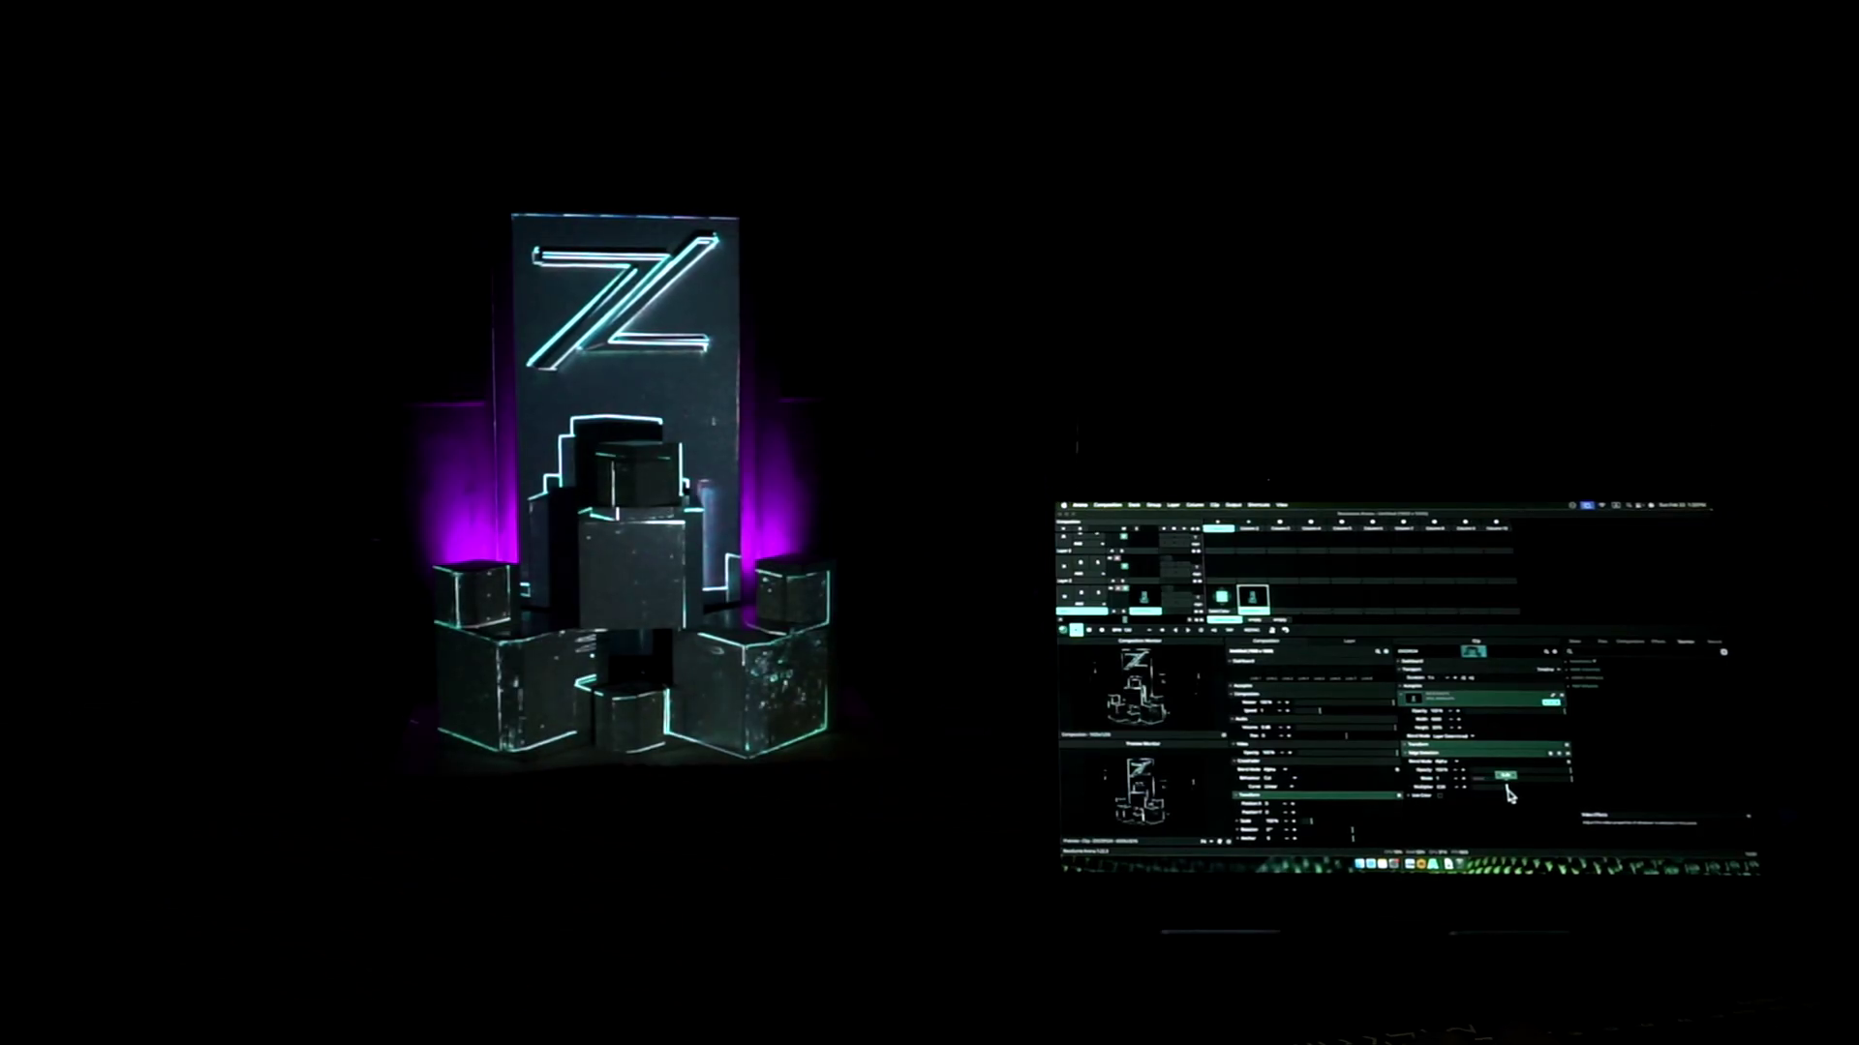
key(super+shift+a)
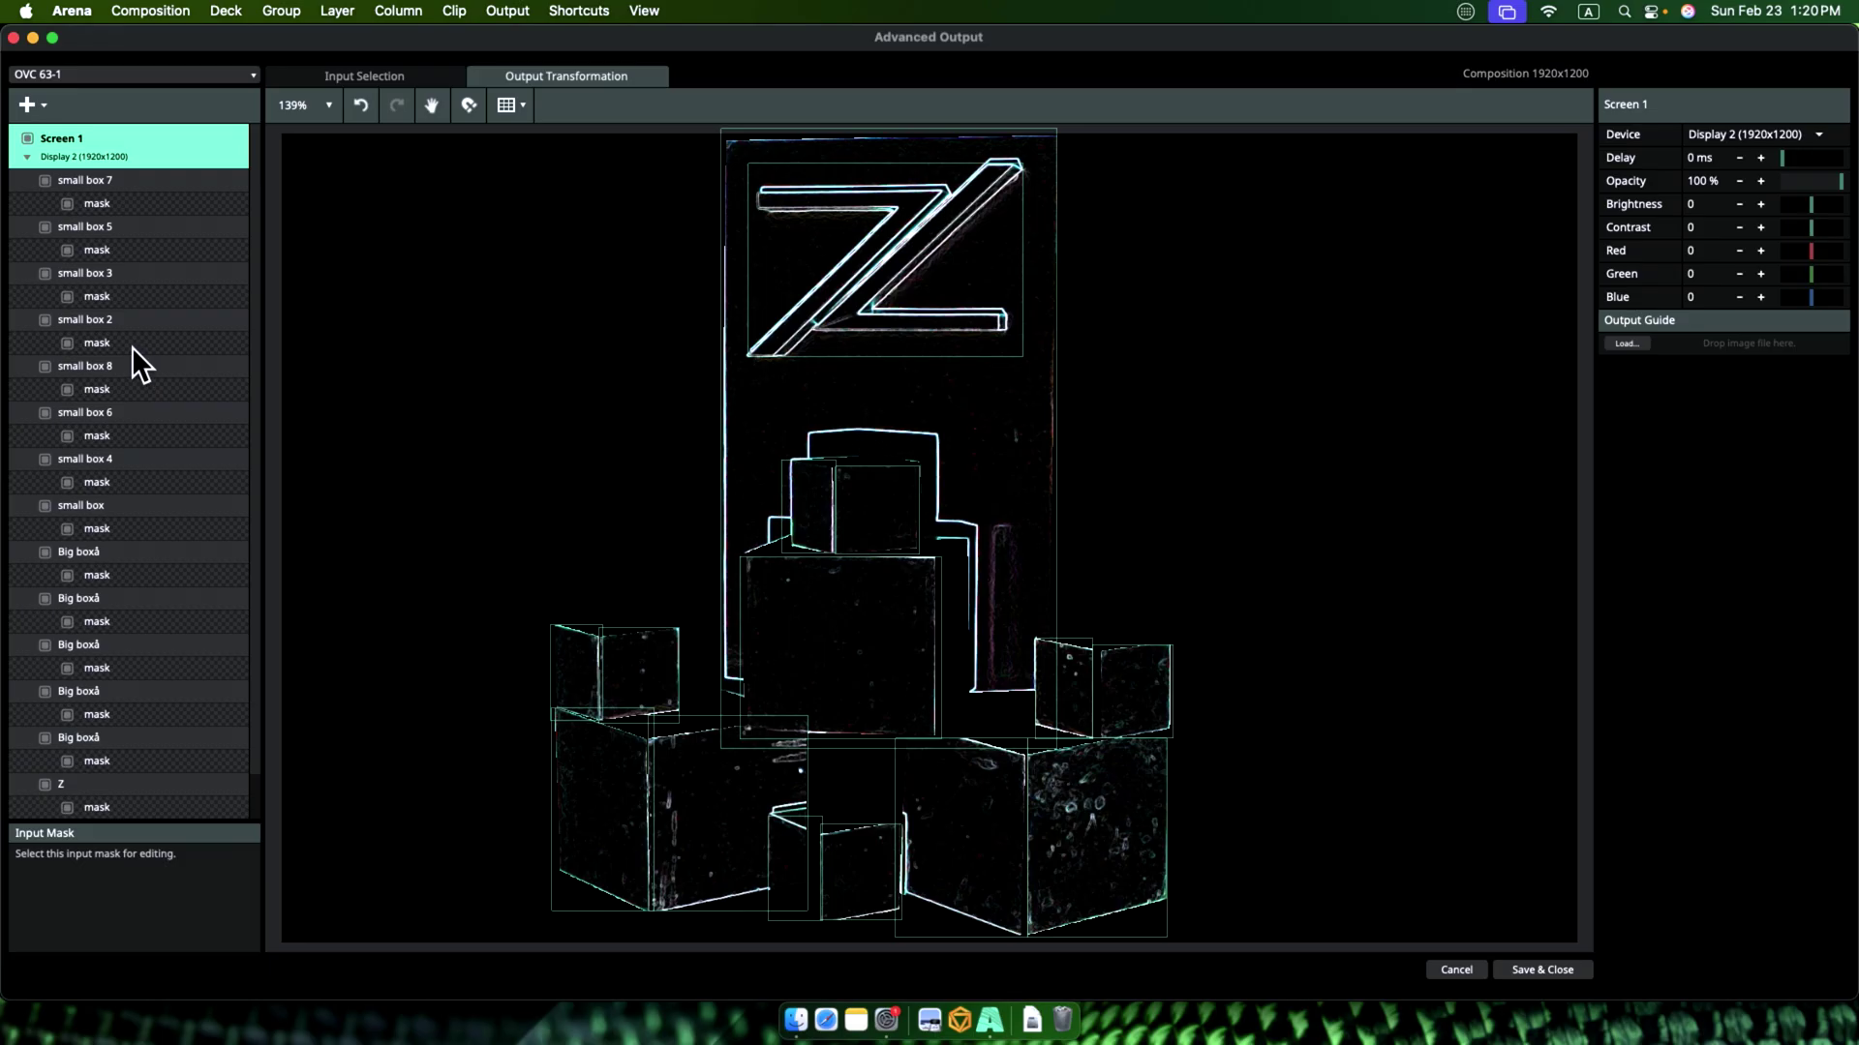
Step: Warp the Big boxá slice's top-right and bottom-right corners outward to fit the cube
click(100, 184)
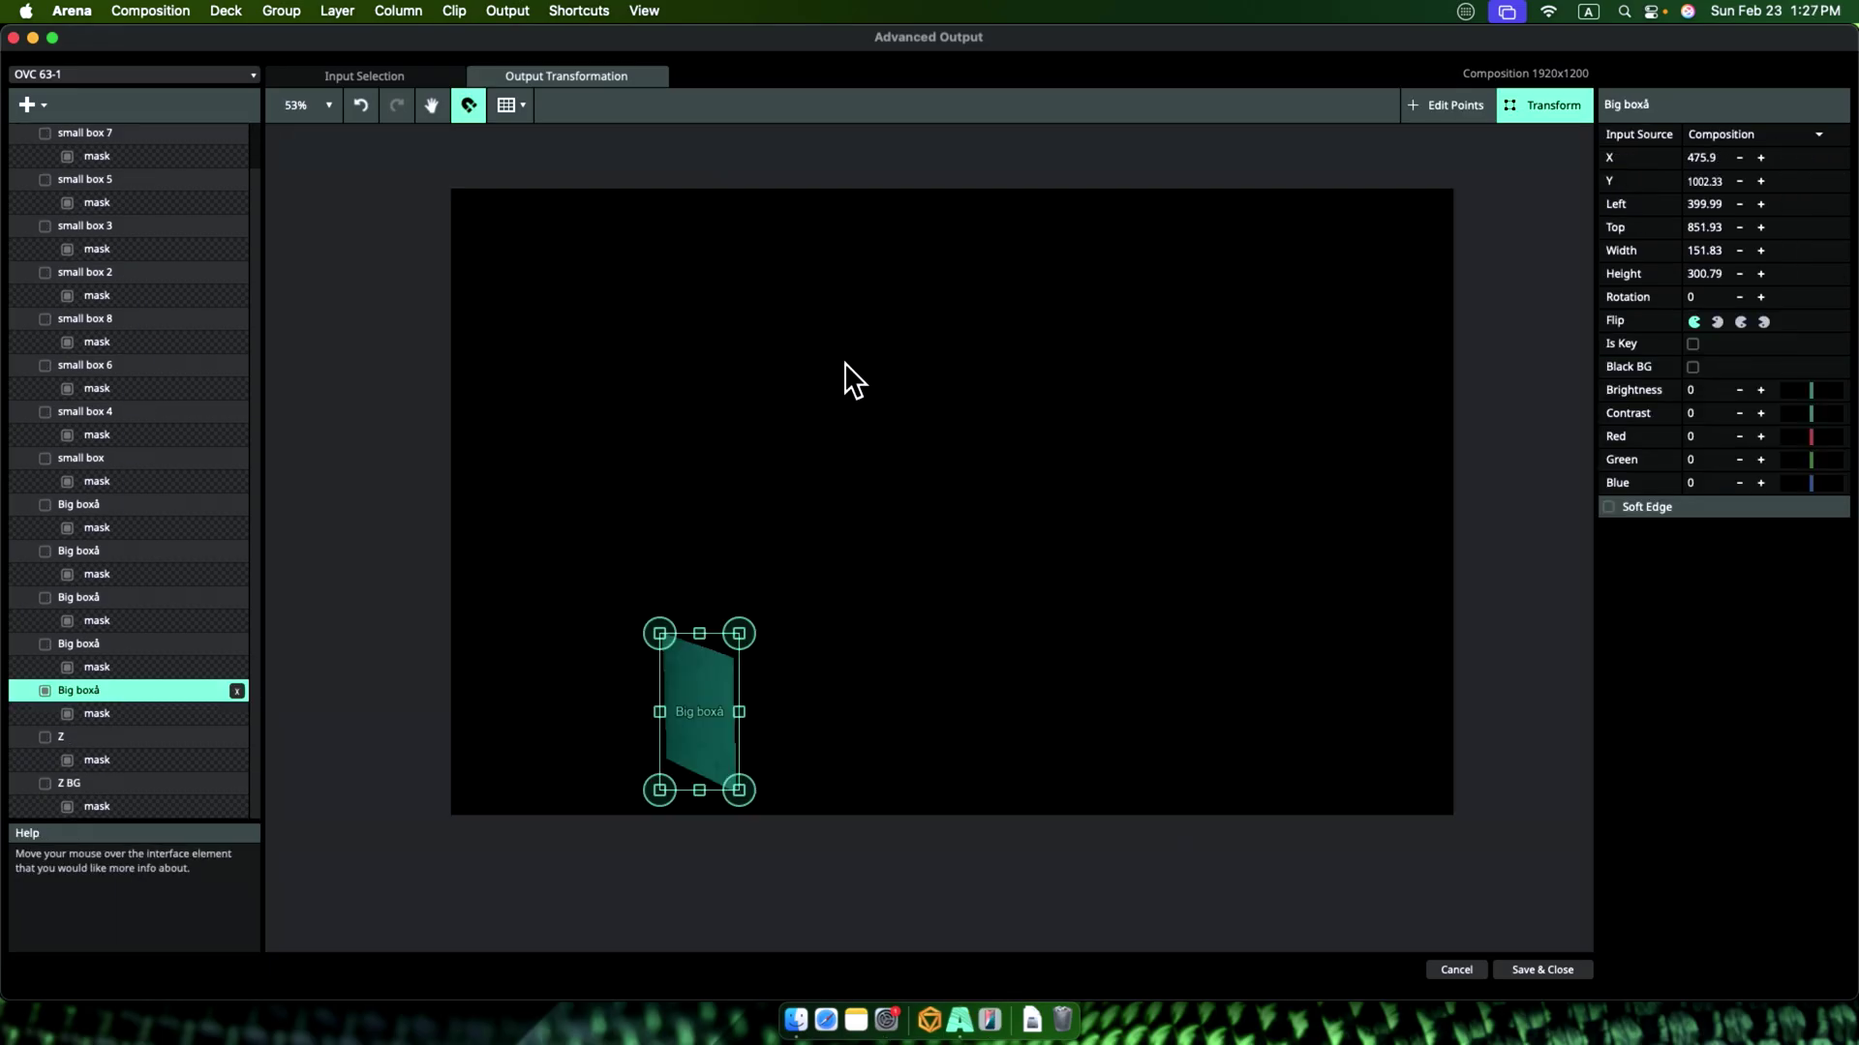
double_click(730, 701)
scroll(614, 672, up, 4)
click(722, 634)
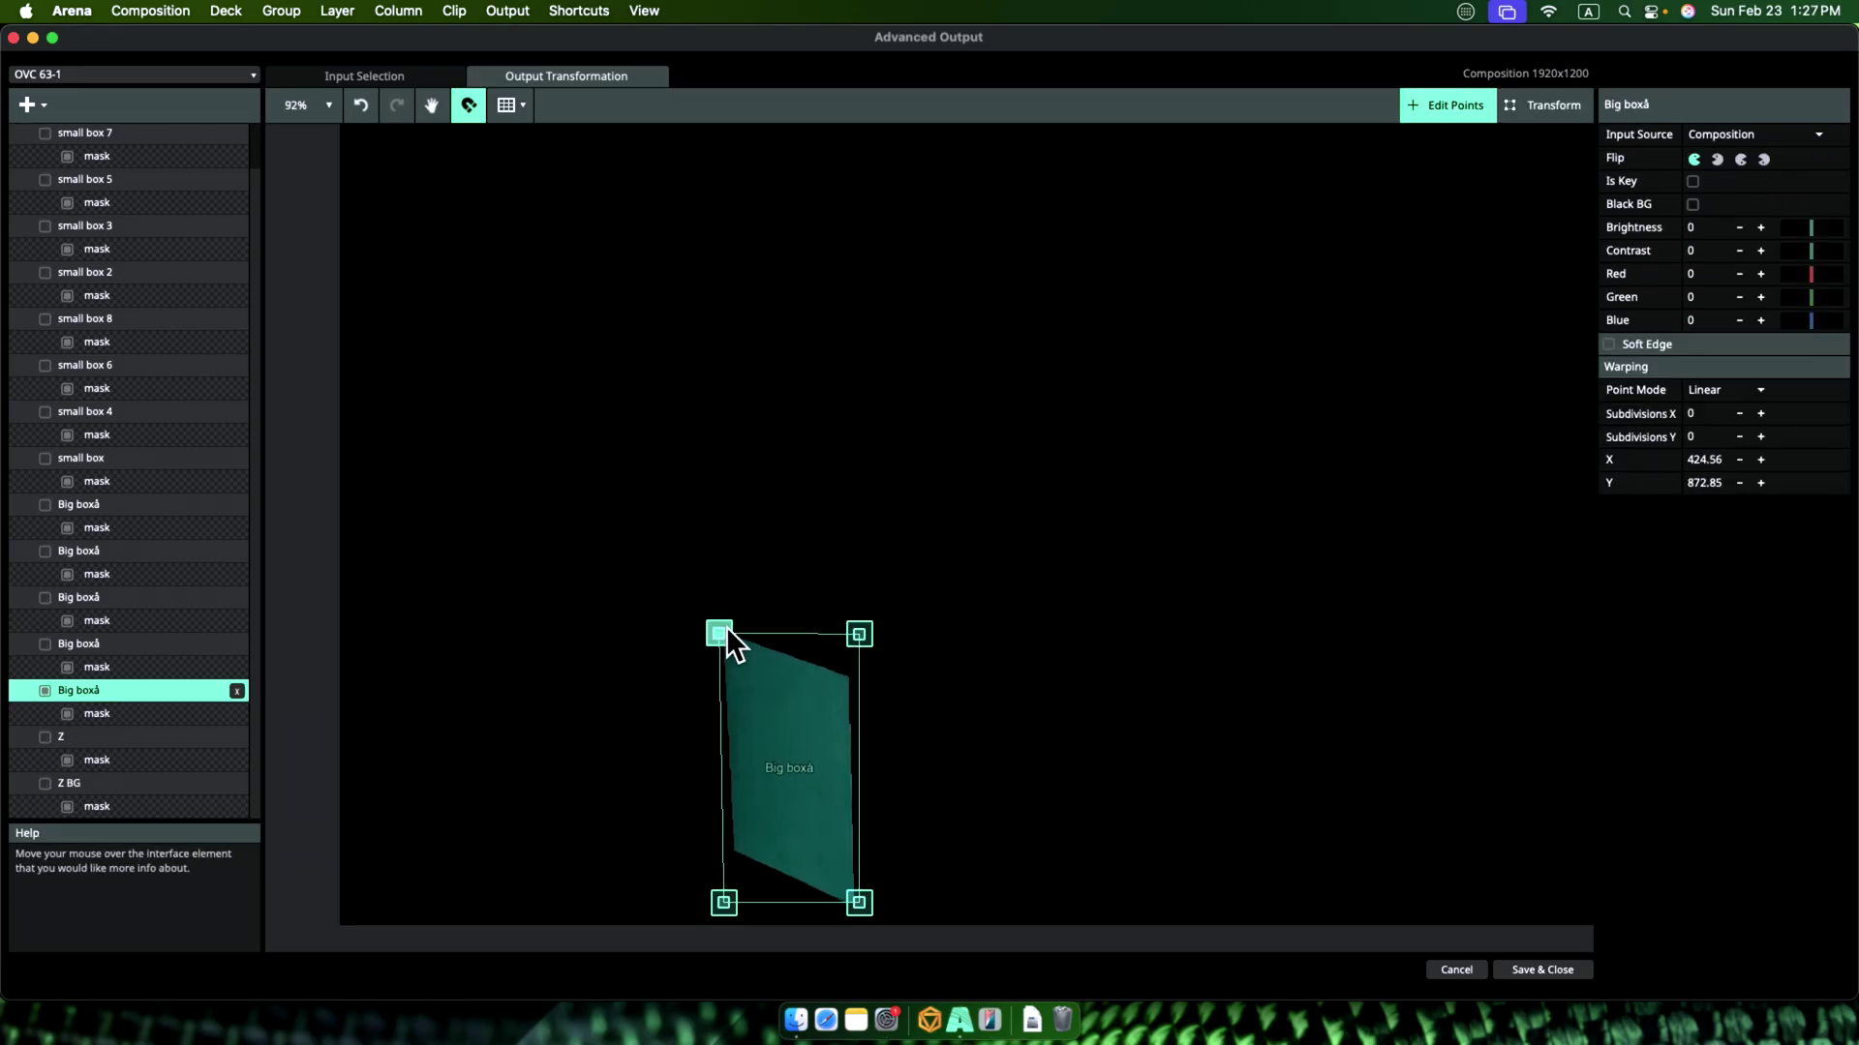
drag(858, 635, 897, 585)
drag(871, 910, 891, 910)
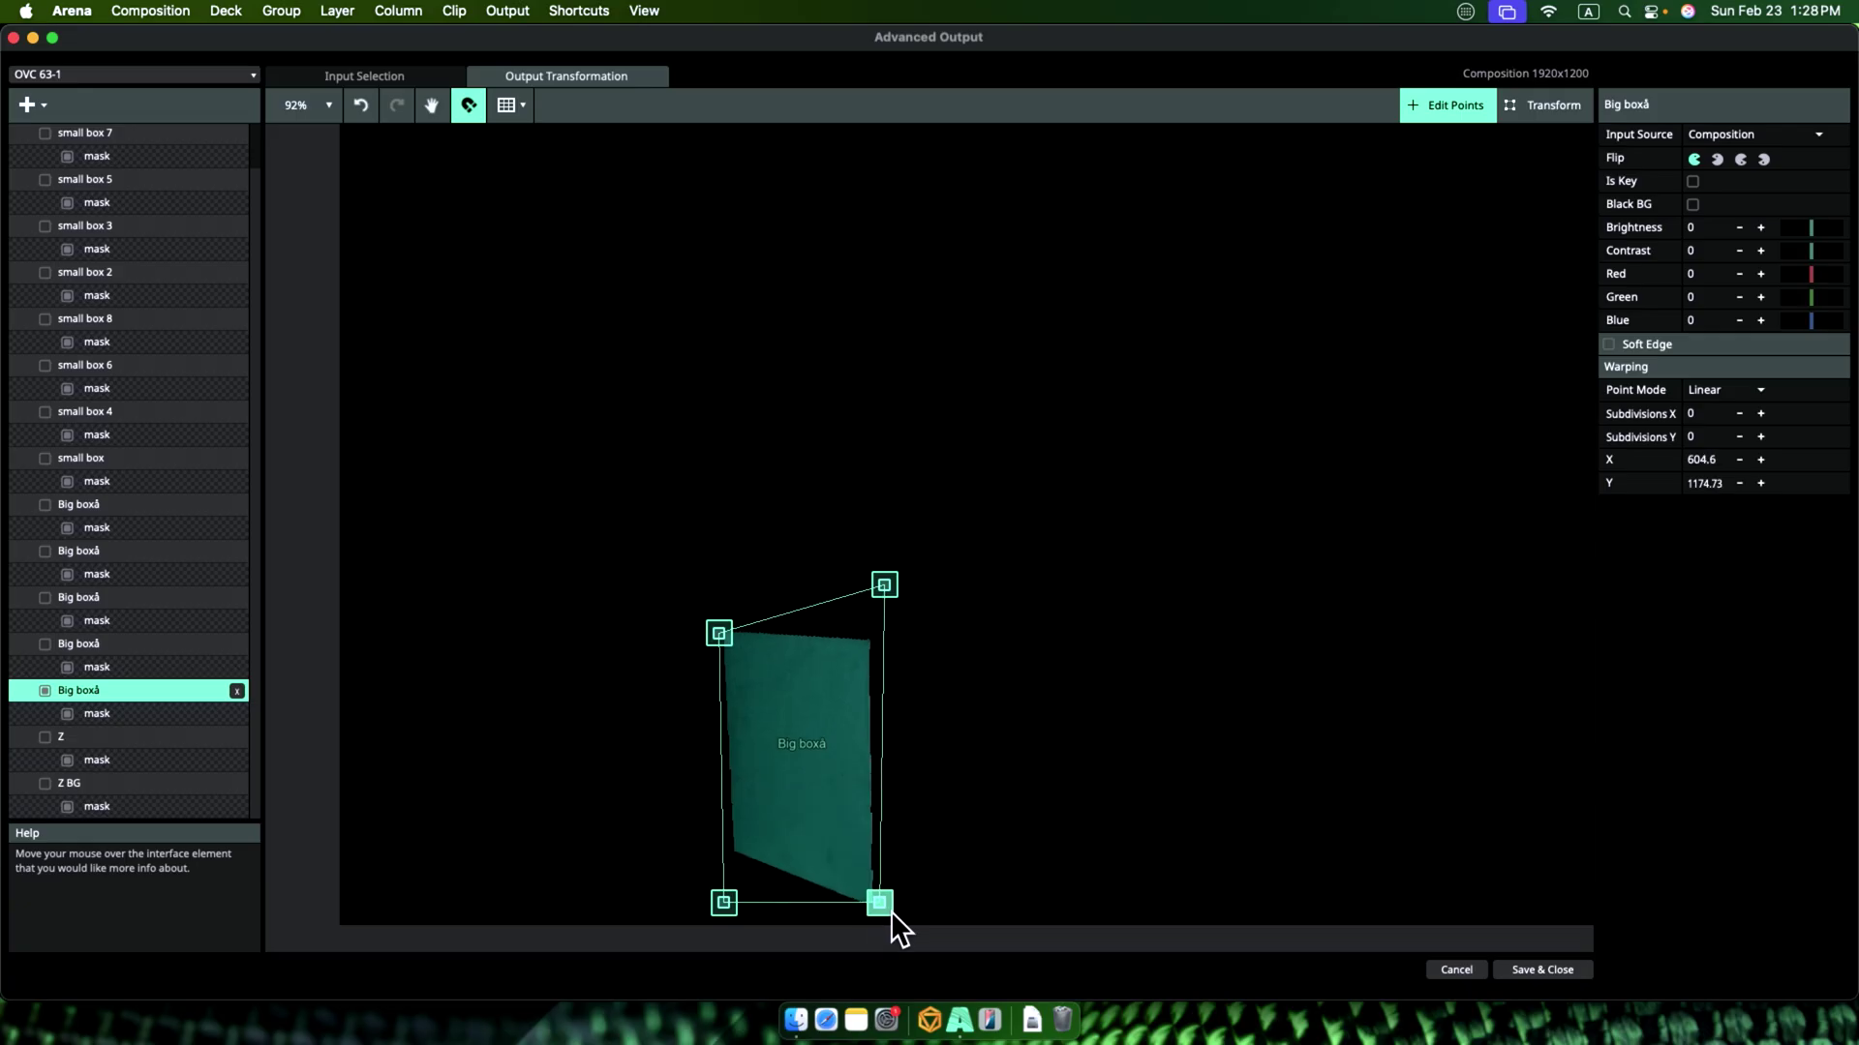
Step: Reposition the other Big boxá slices sideways so they sit against the neighbouring quads
click(43, 646)
click(1544, 104)
drag(963, 739, 1007, 747)
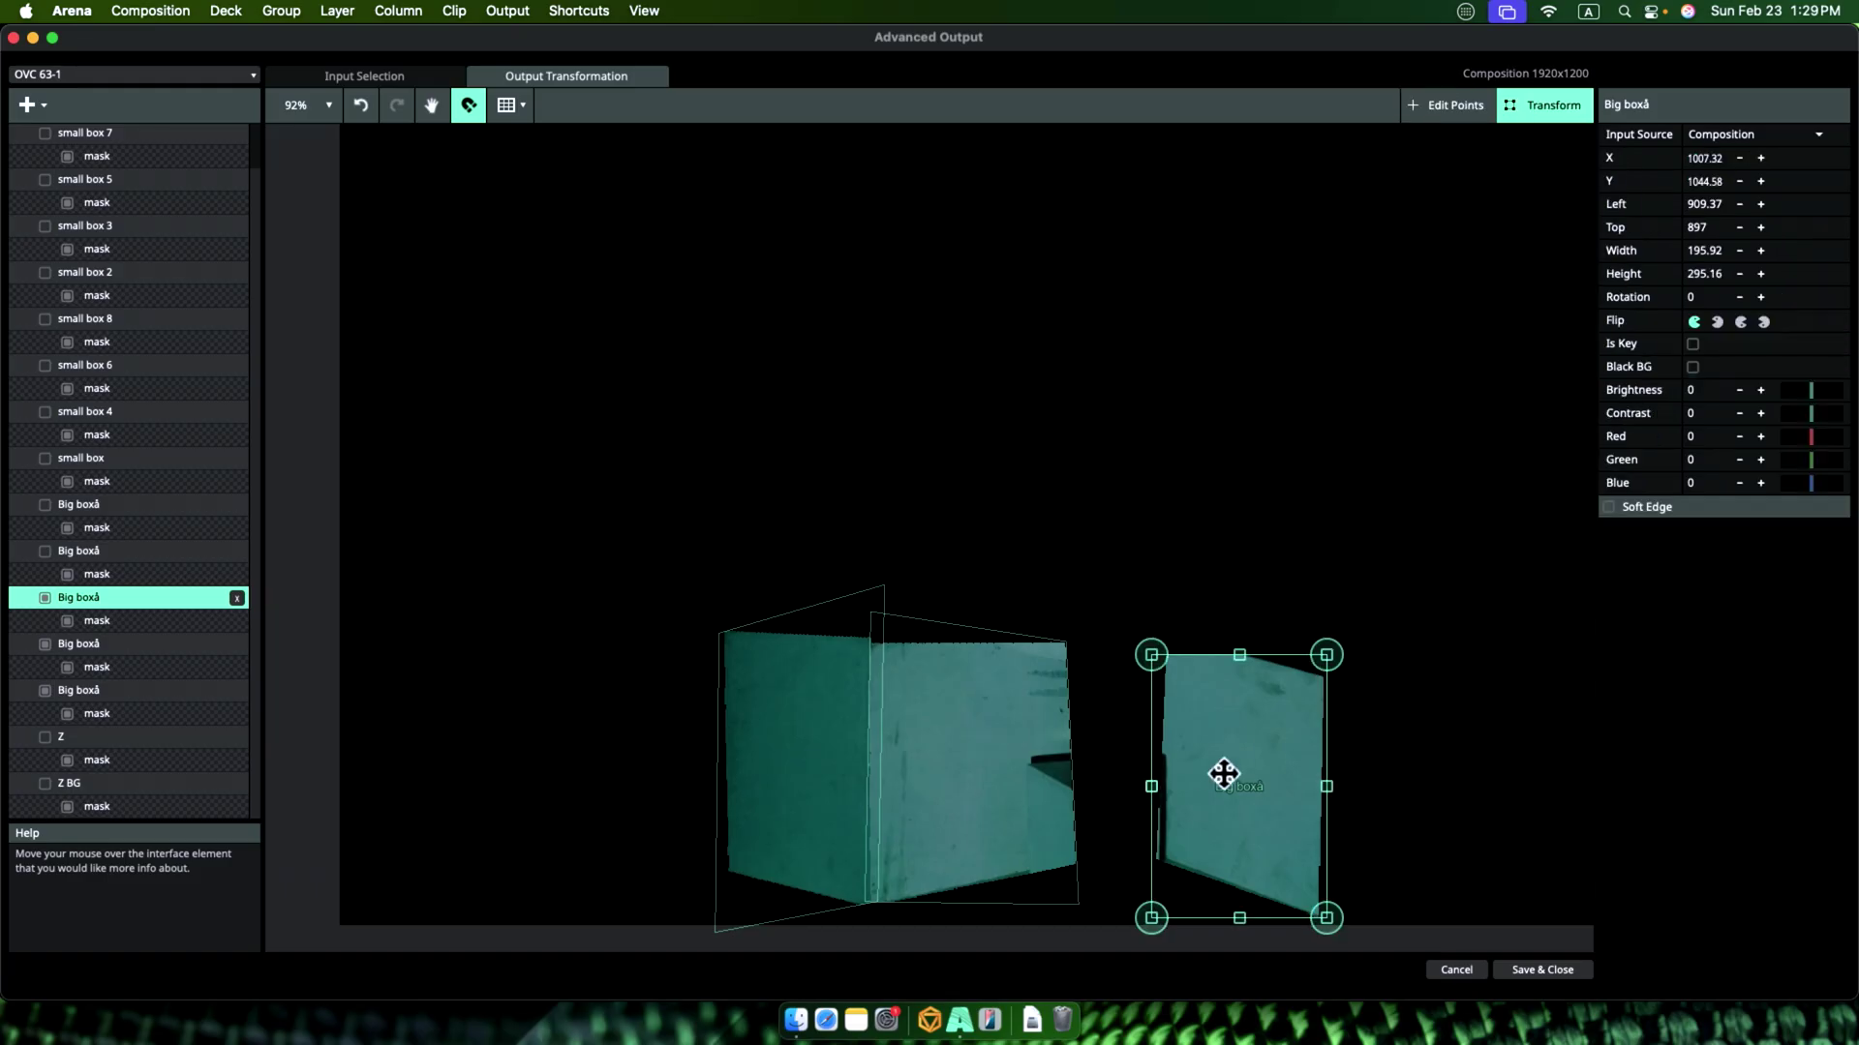
drag(1224, 771, 991, 651)
click(1138, 617)
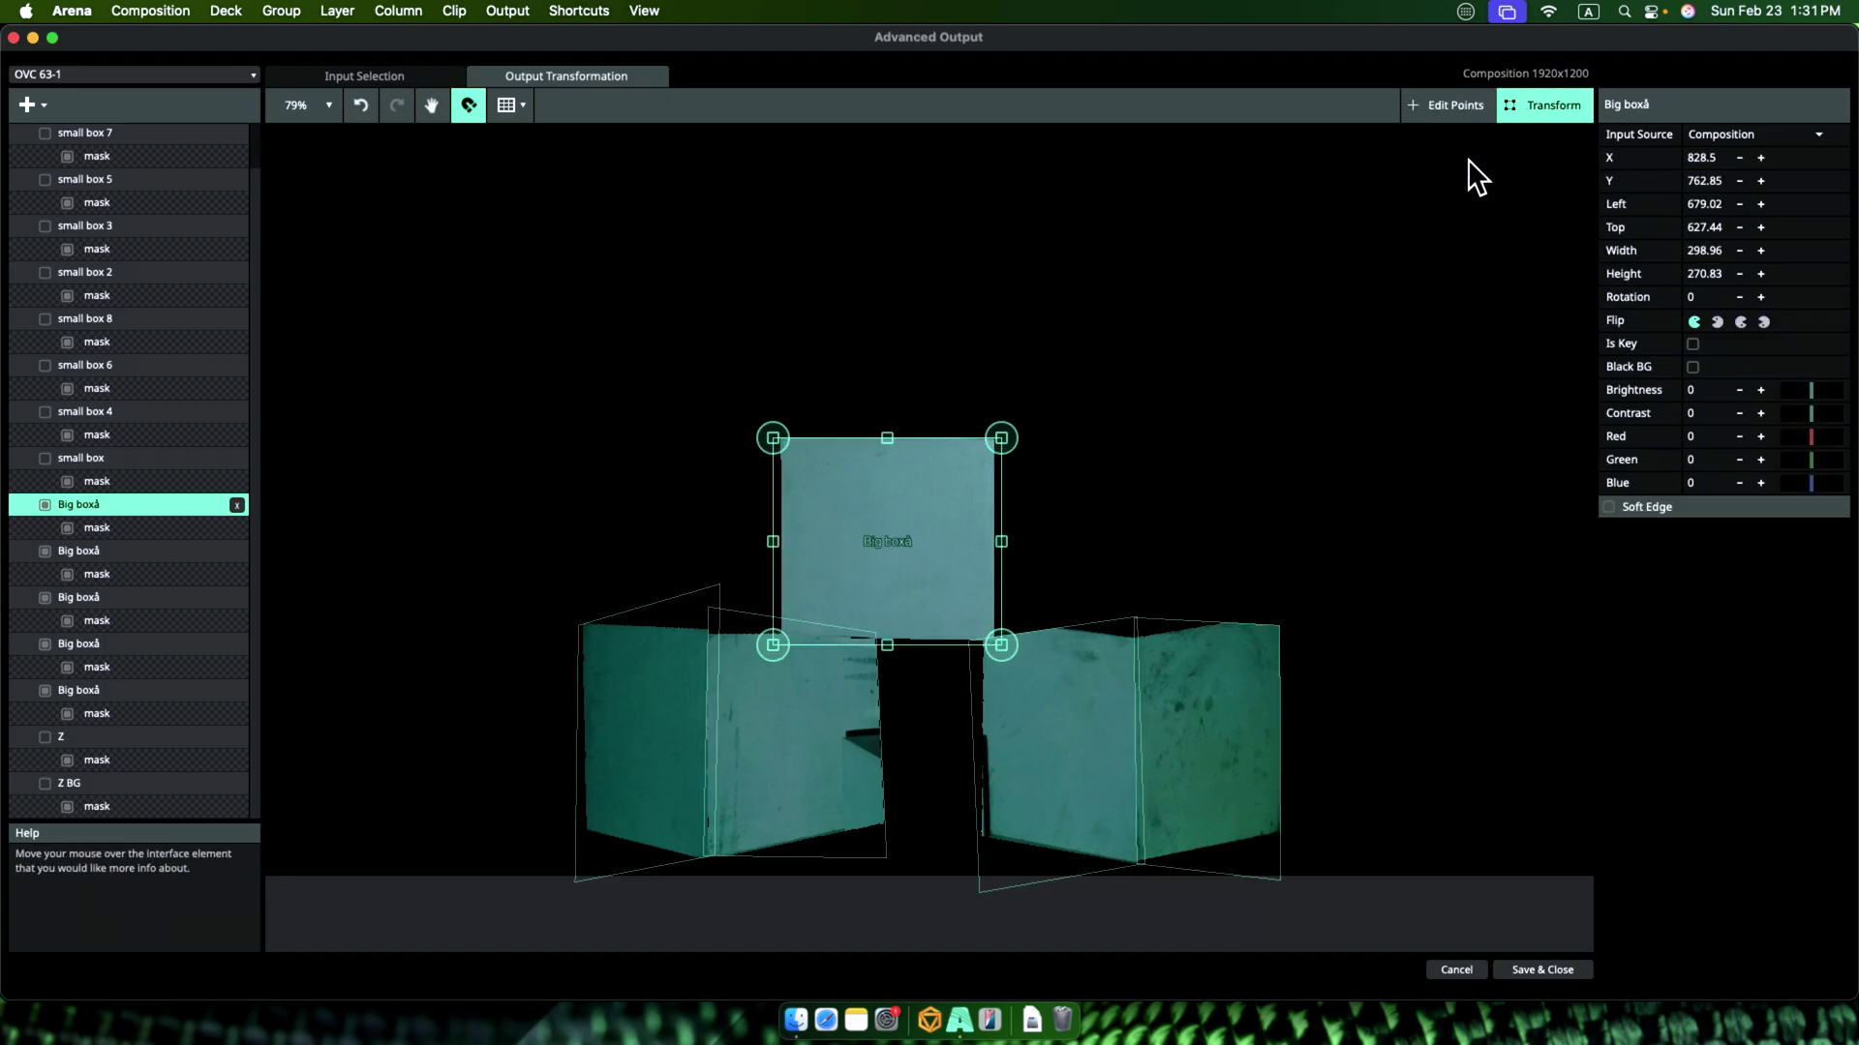
drag(891, 572, 925, 572)
click(1447, 104)
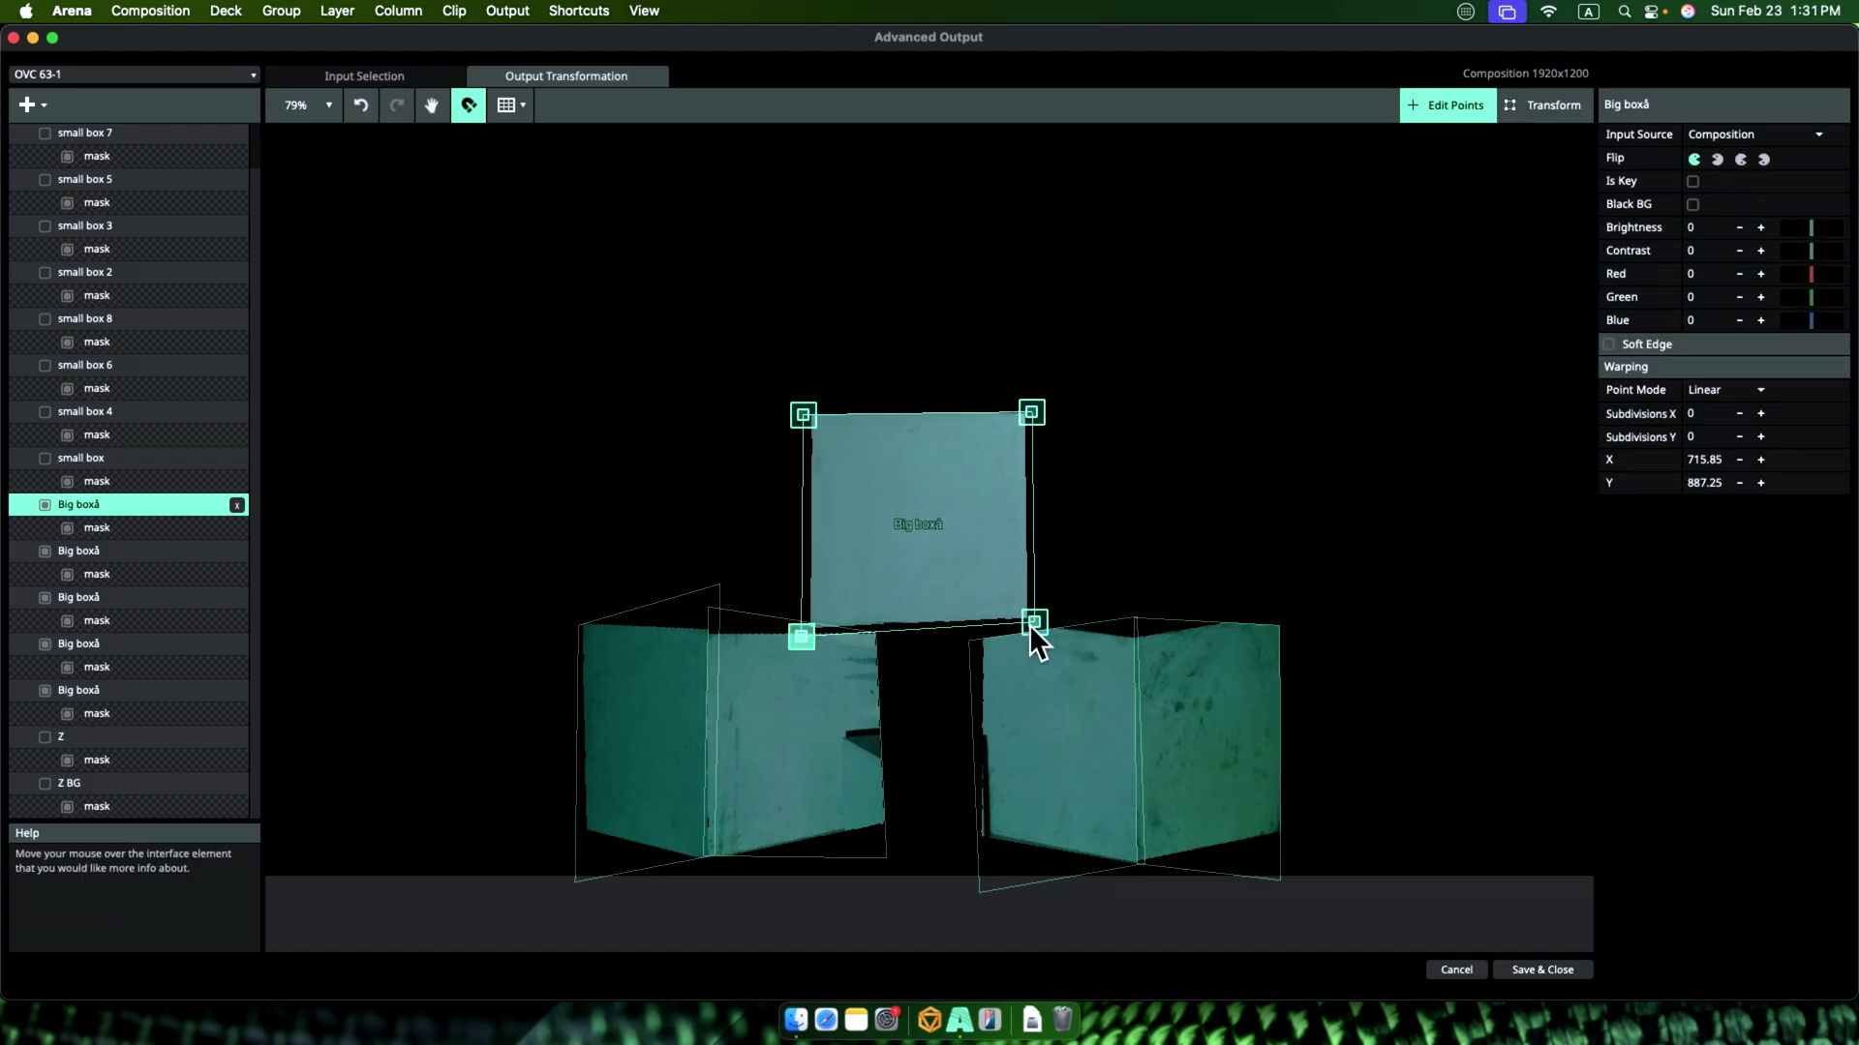
Step: Adjust the corner points of small box, small box 2 and small box 5 onto their cubes
click(647, 515)
drag(591, 642, 584, 649)
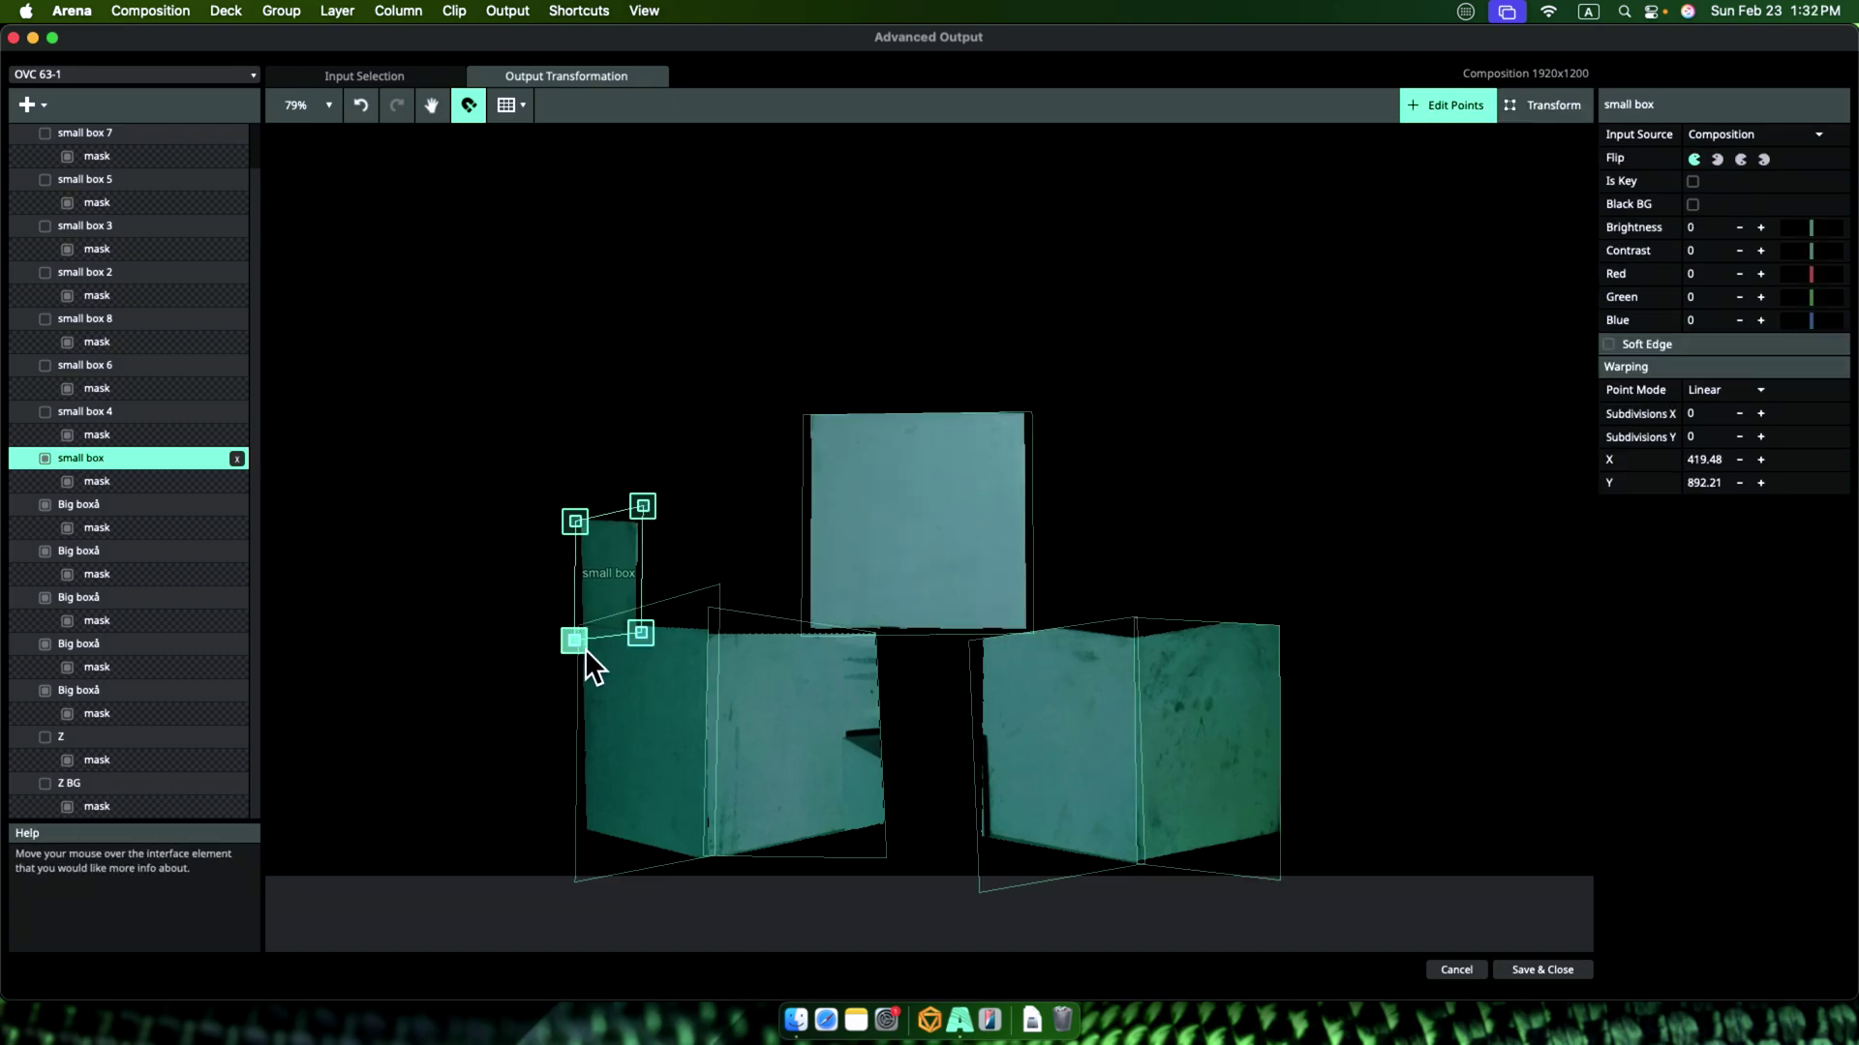
click(643, 634)
click(643, 507)
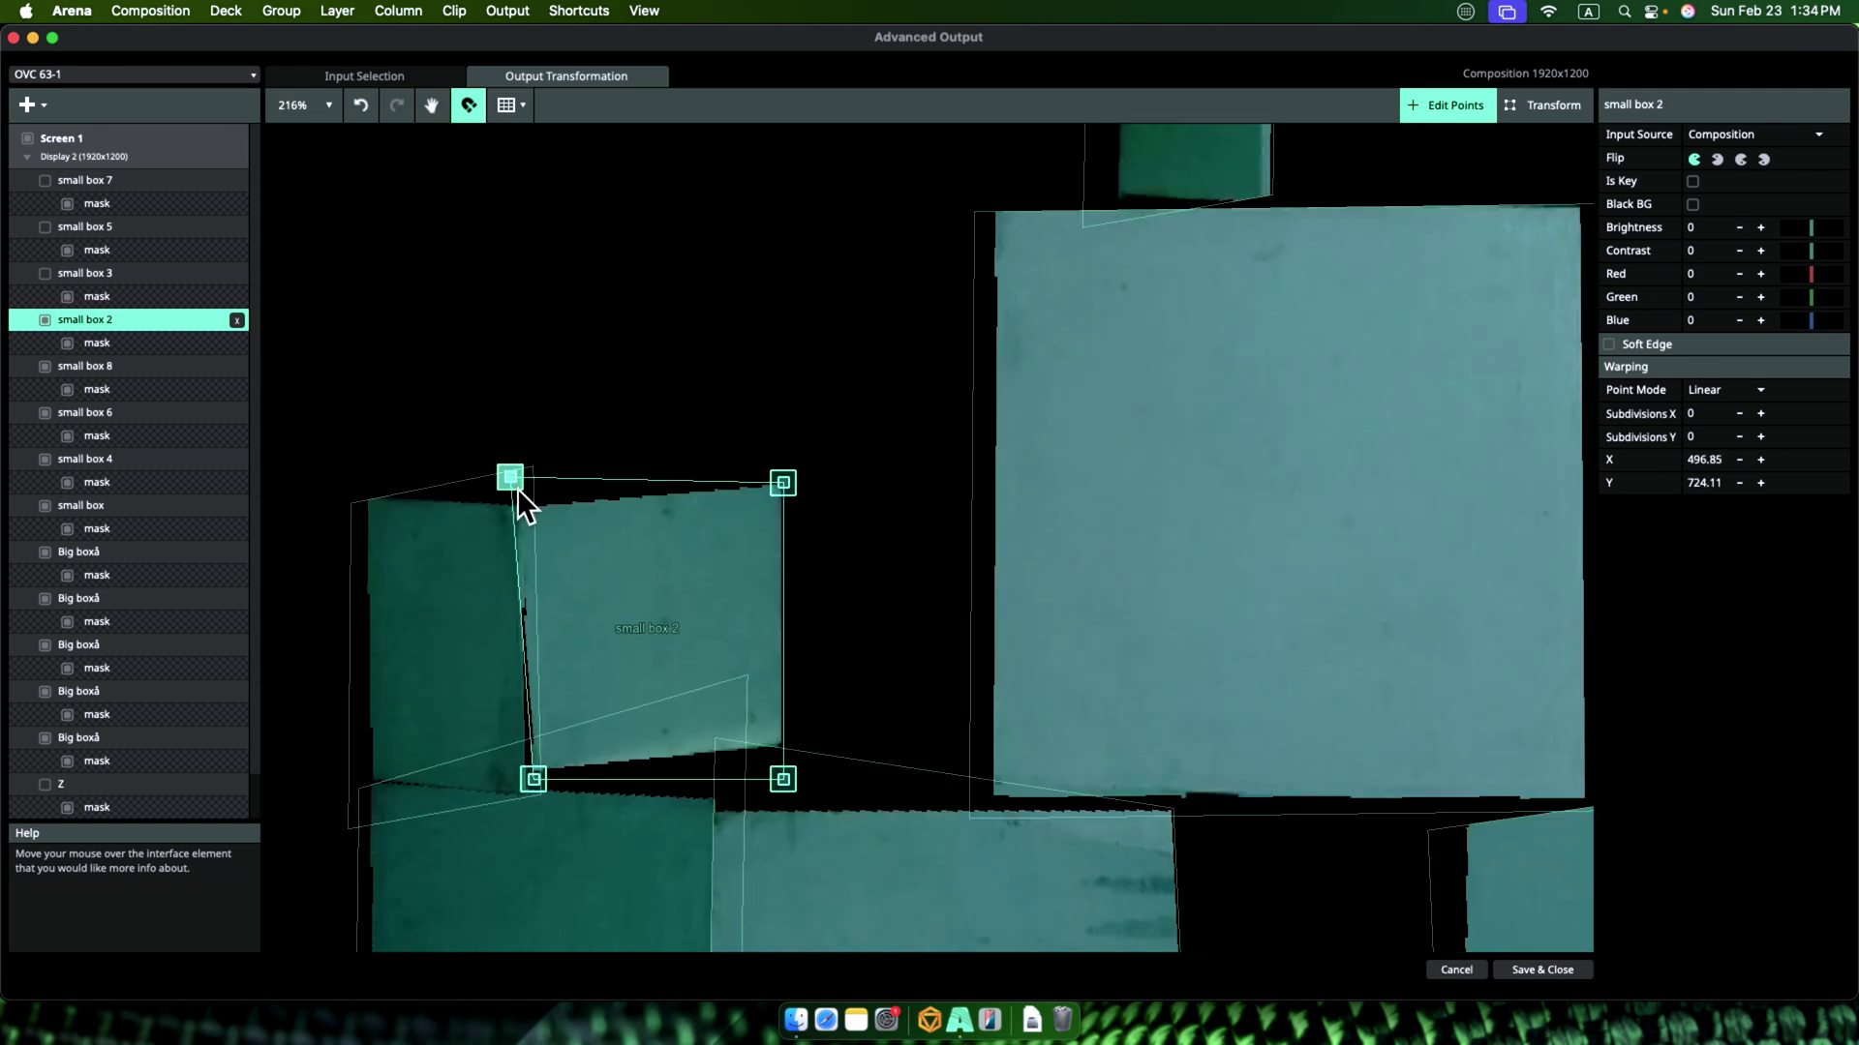
click(785, 486)
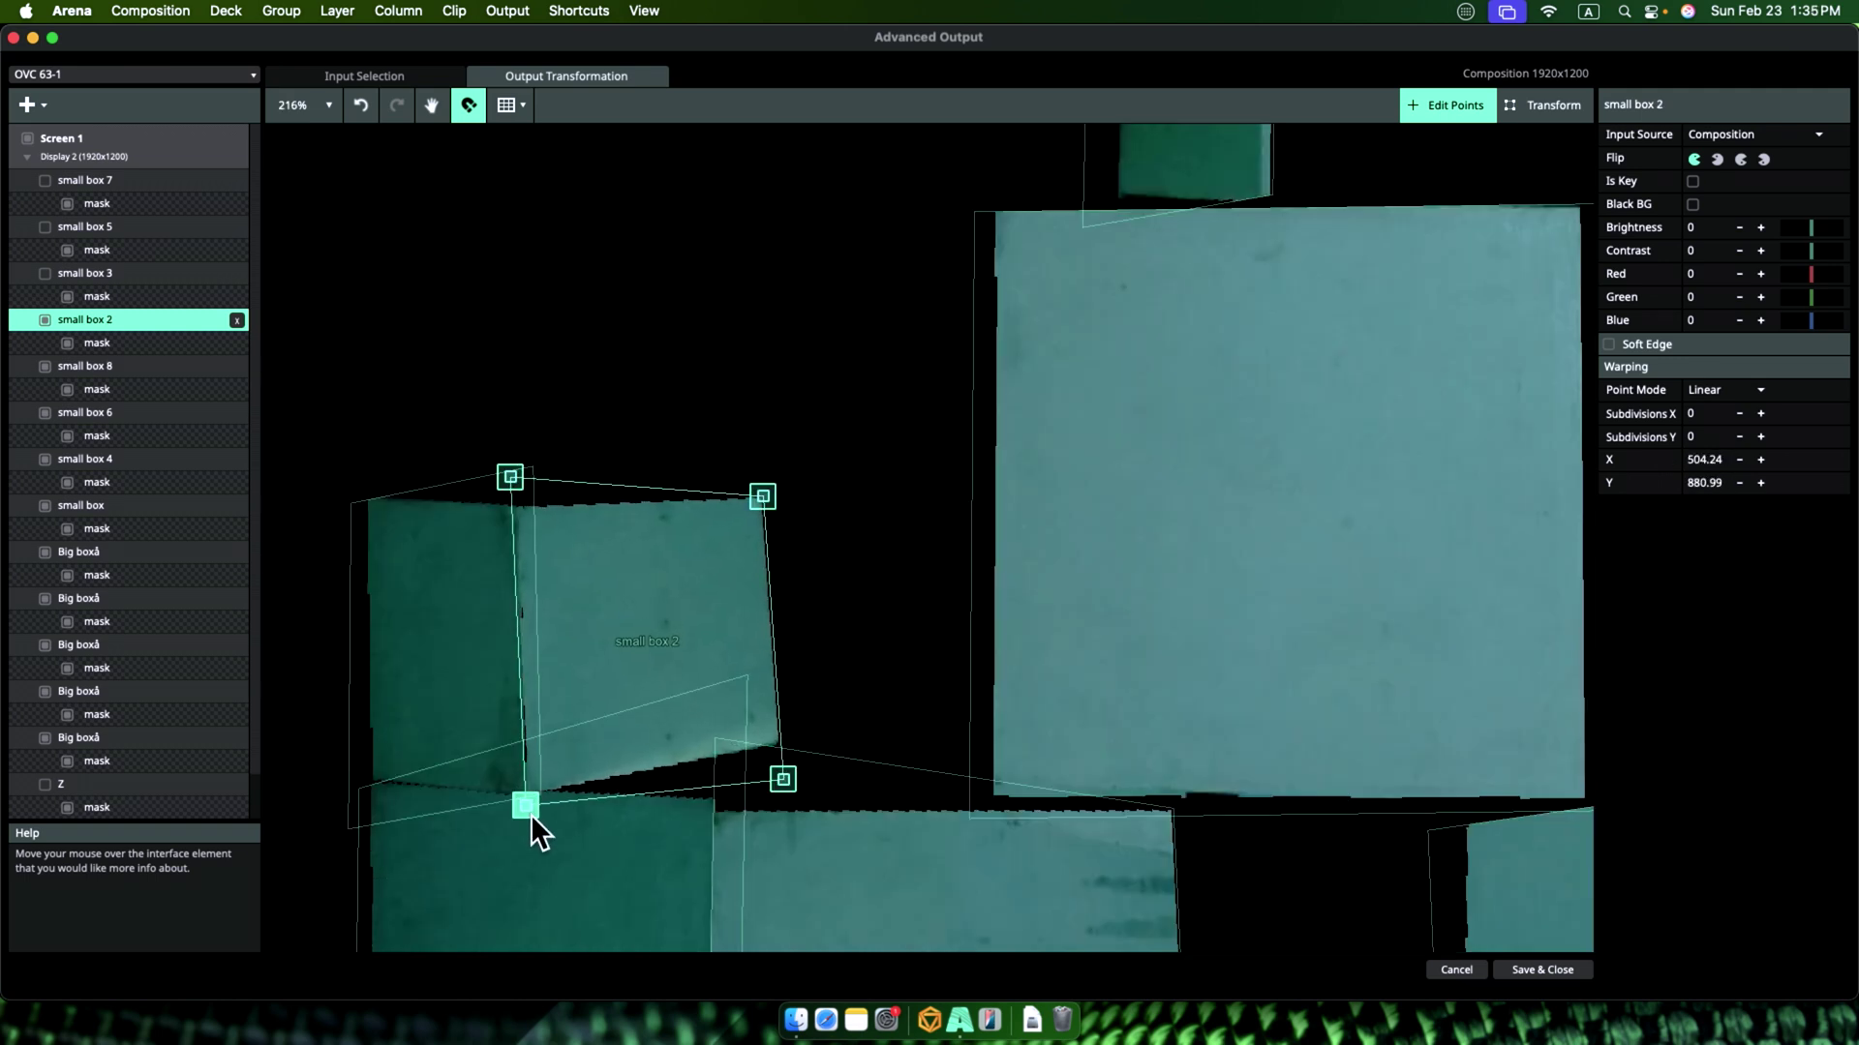
drag(783, 779, 767, 825)
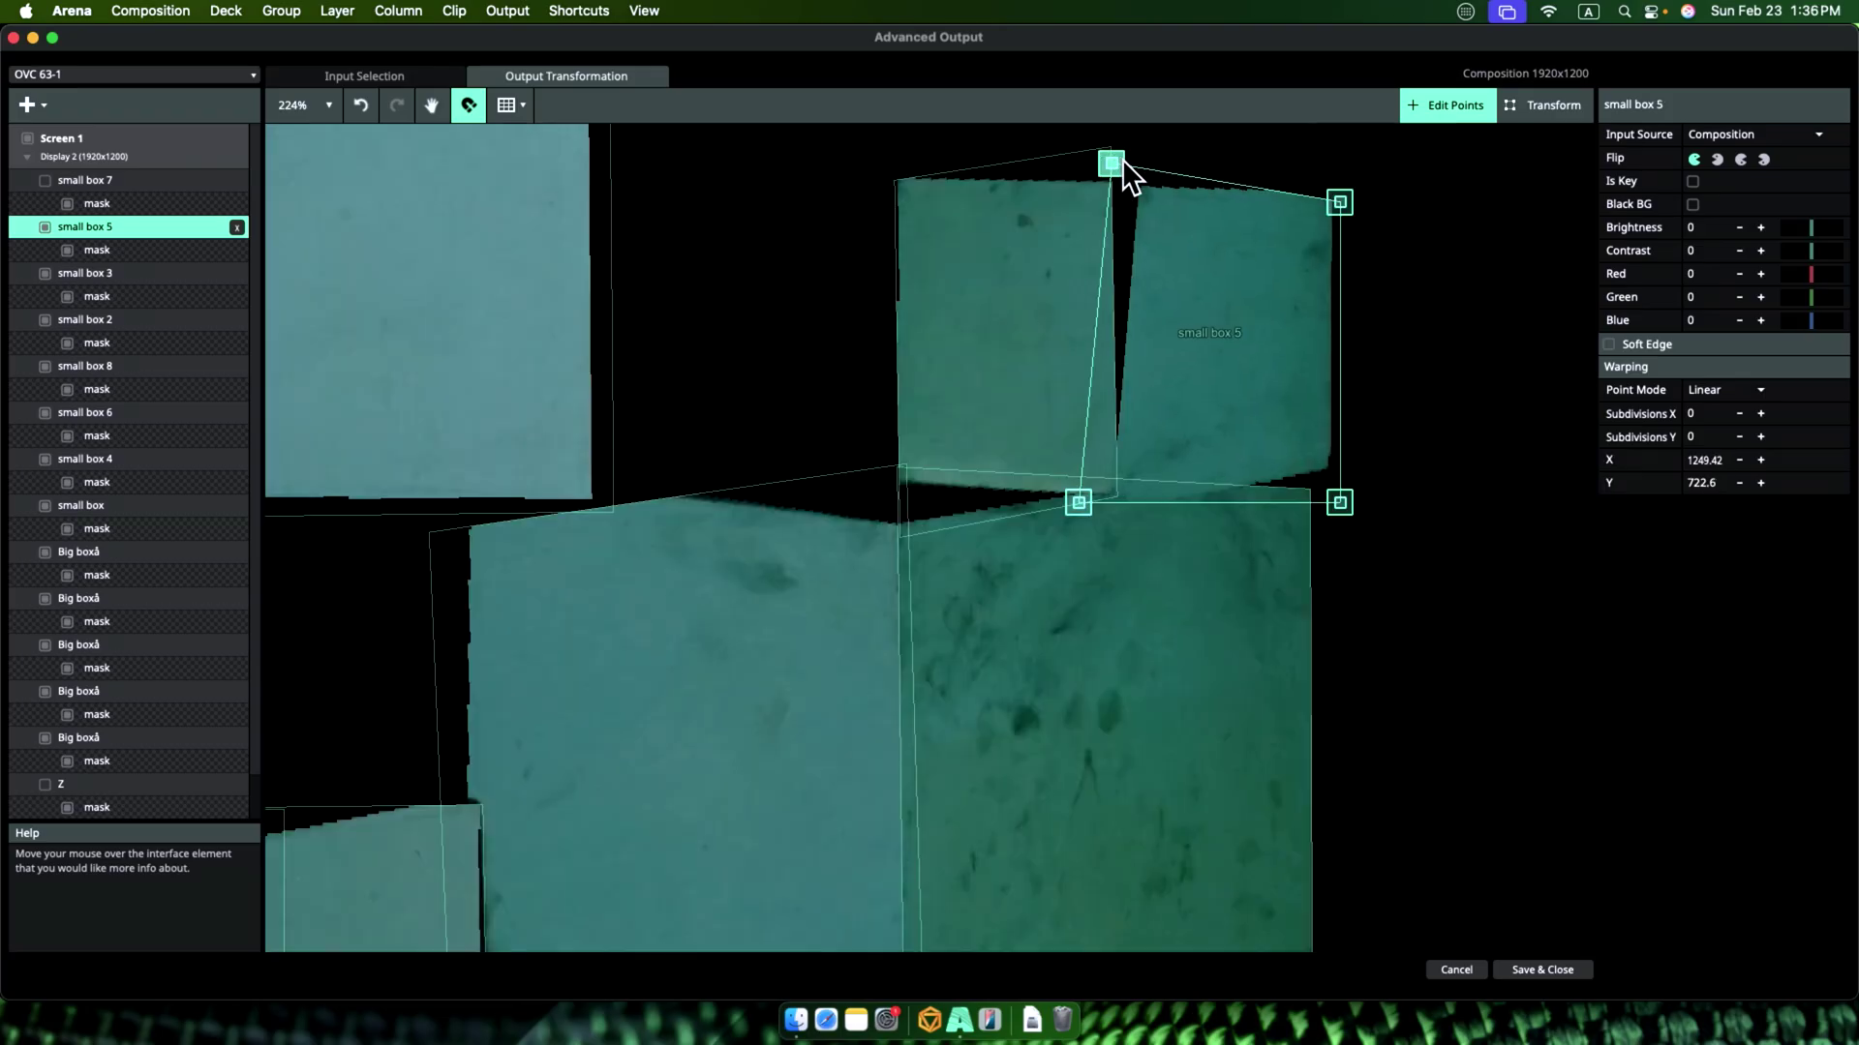
drag(1115, 167, 1090, 155)
drag(1340, 203, 1298, 186)
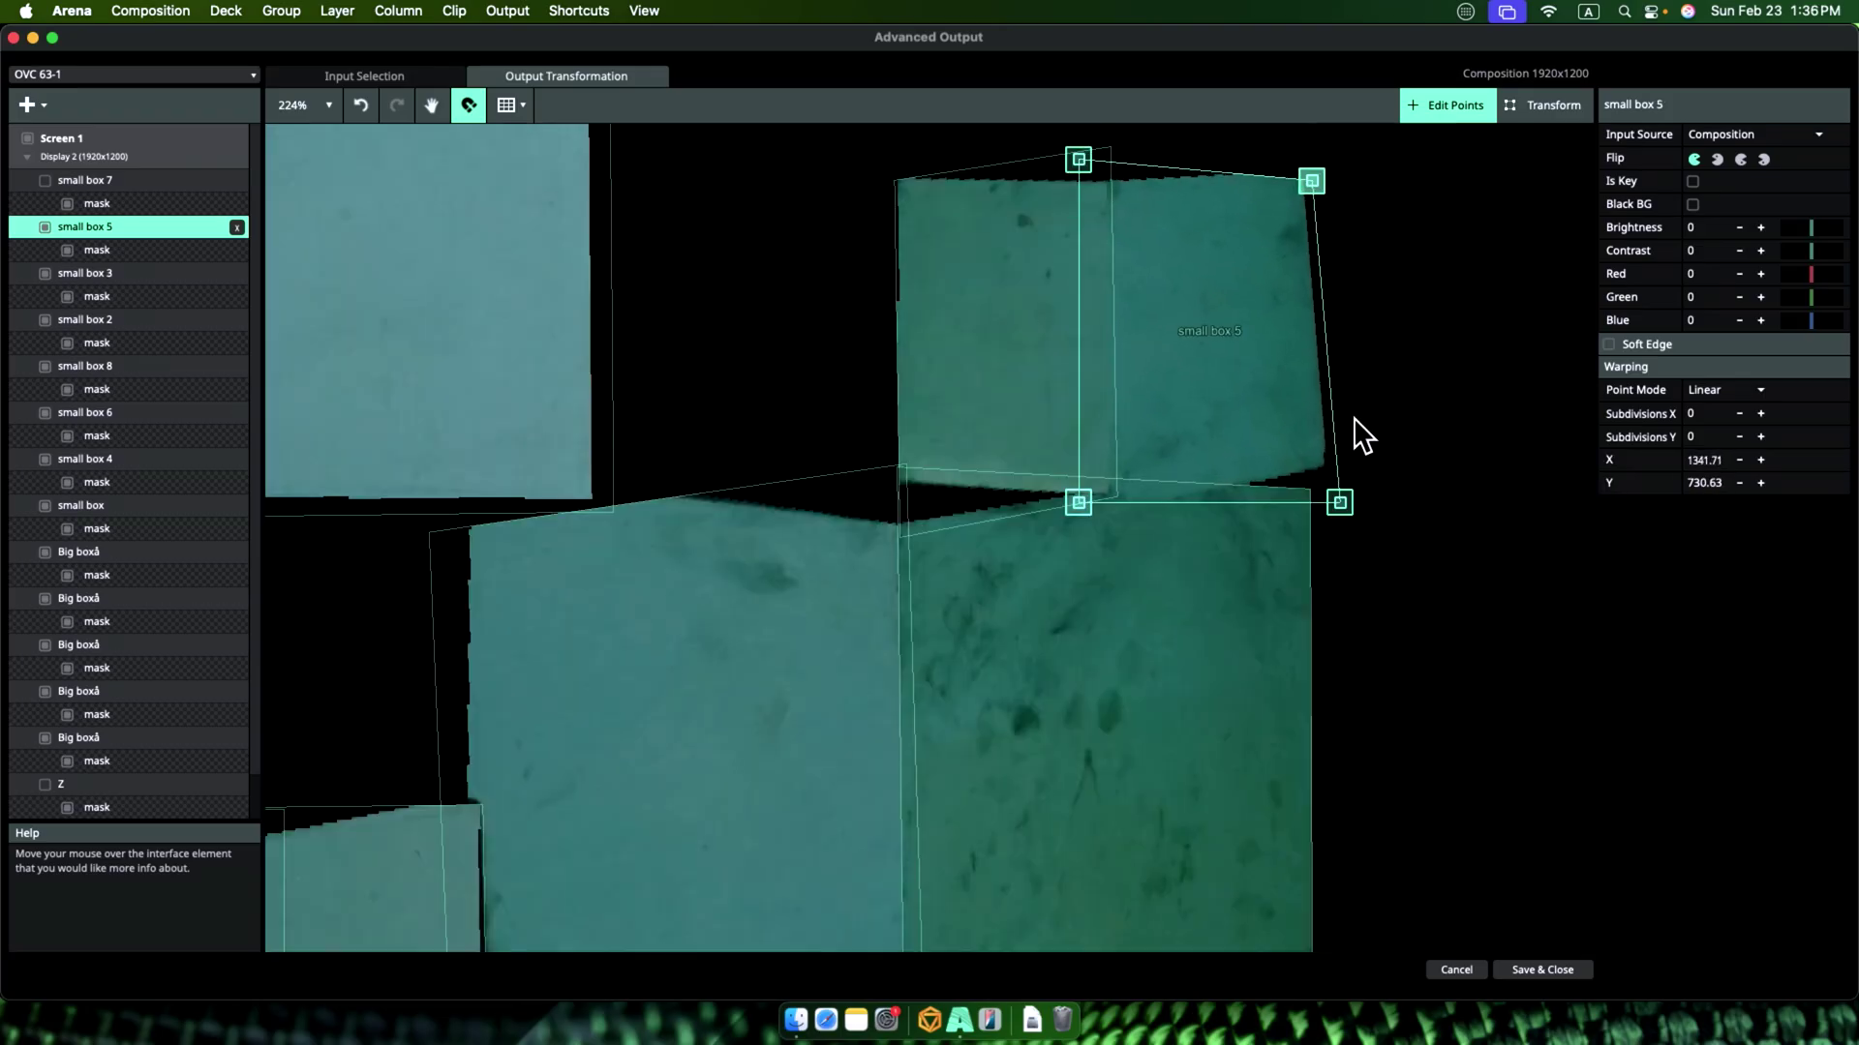
drag(1340, 503, 1295, 490)
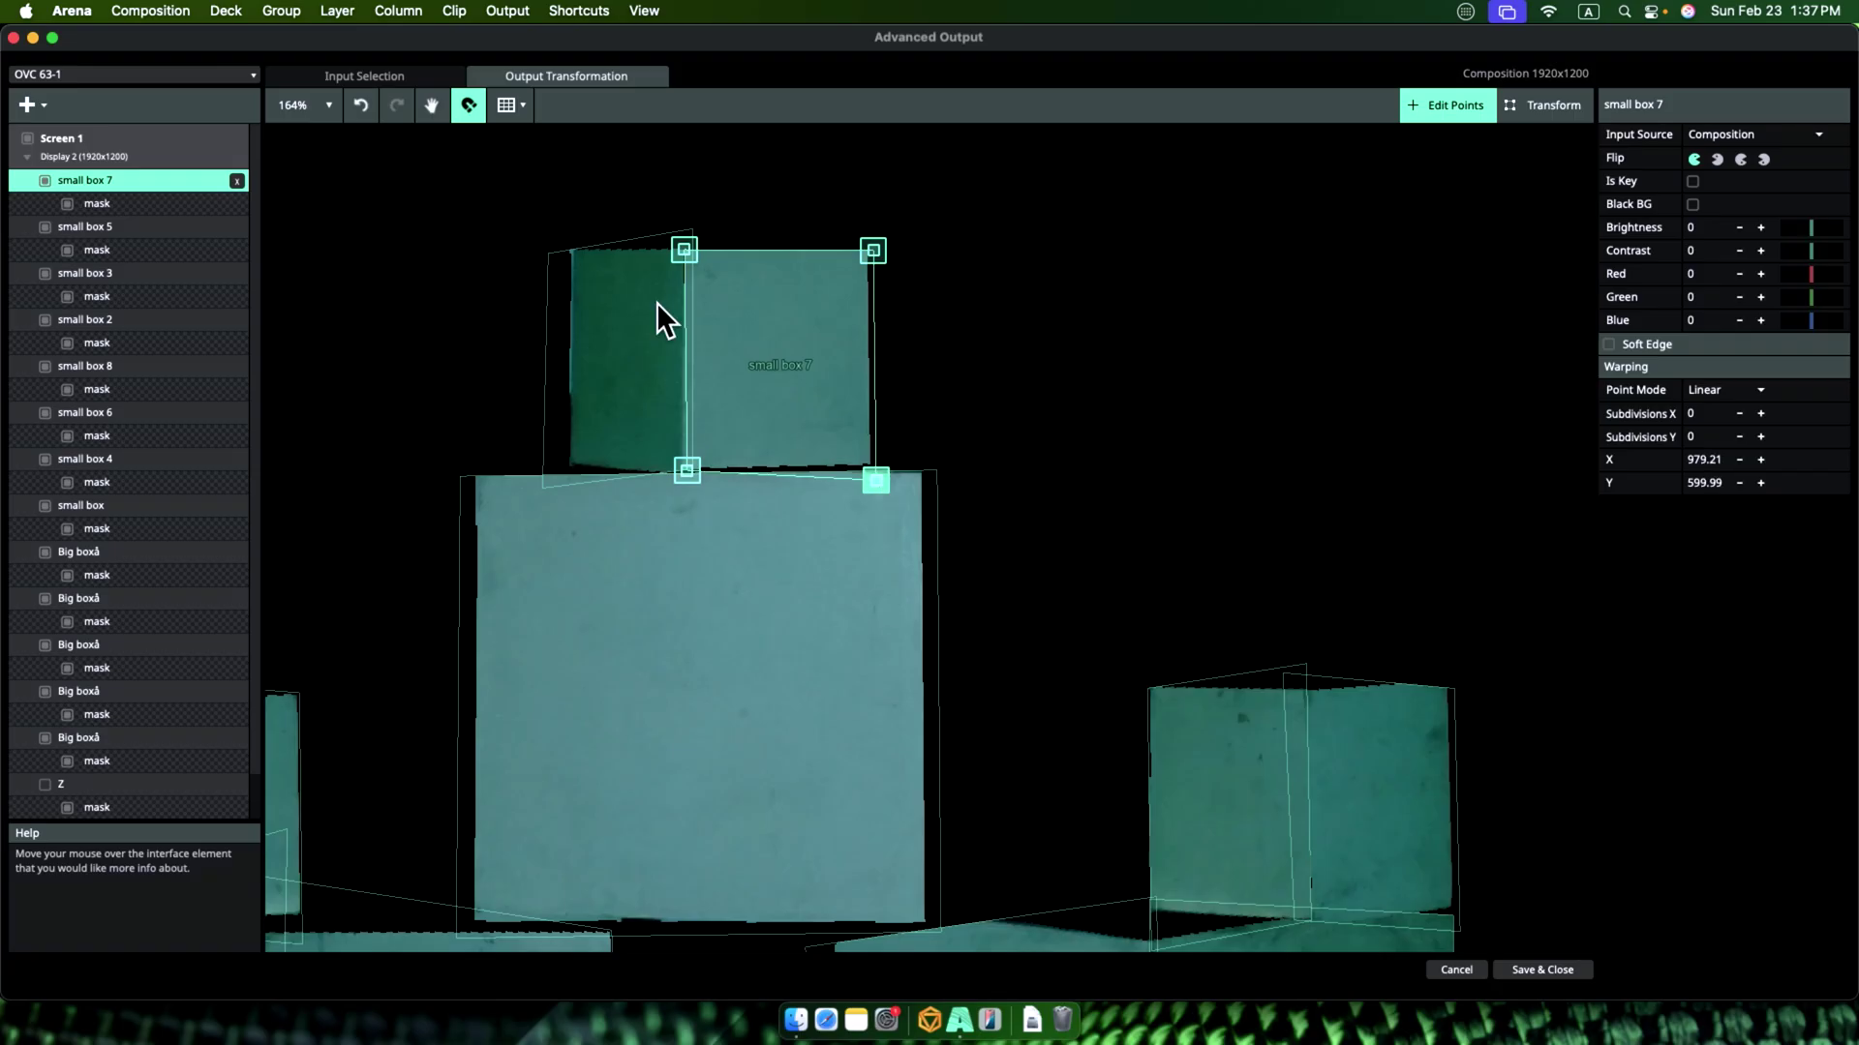
Step: Move small box 4 down and left, then start editing small box 3's corner points
click(560, 261)
click(469, 948)
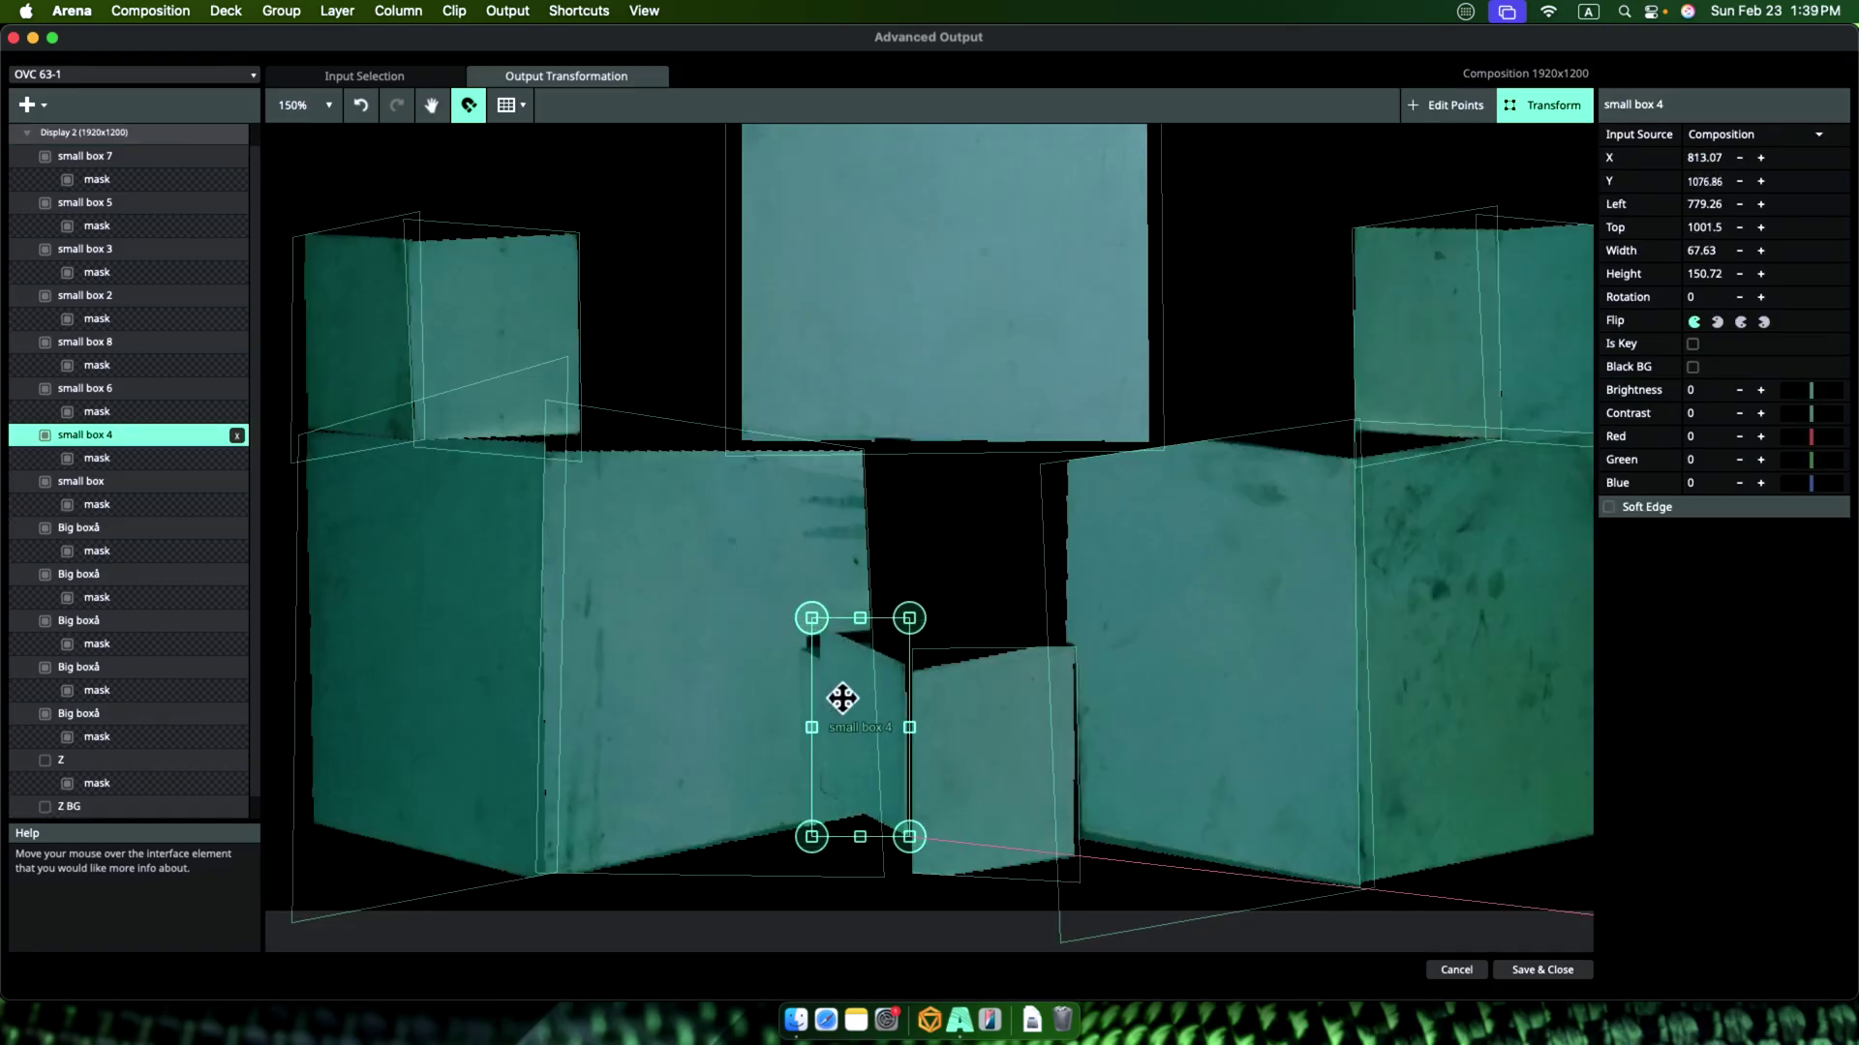
drag(842, 697, 825, 730)
click(1448, 104)
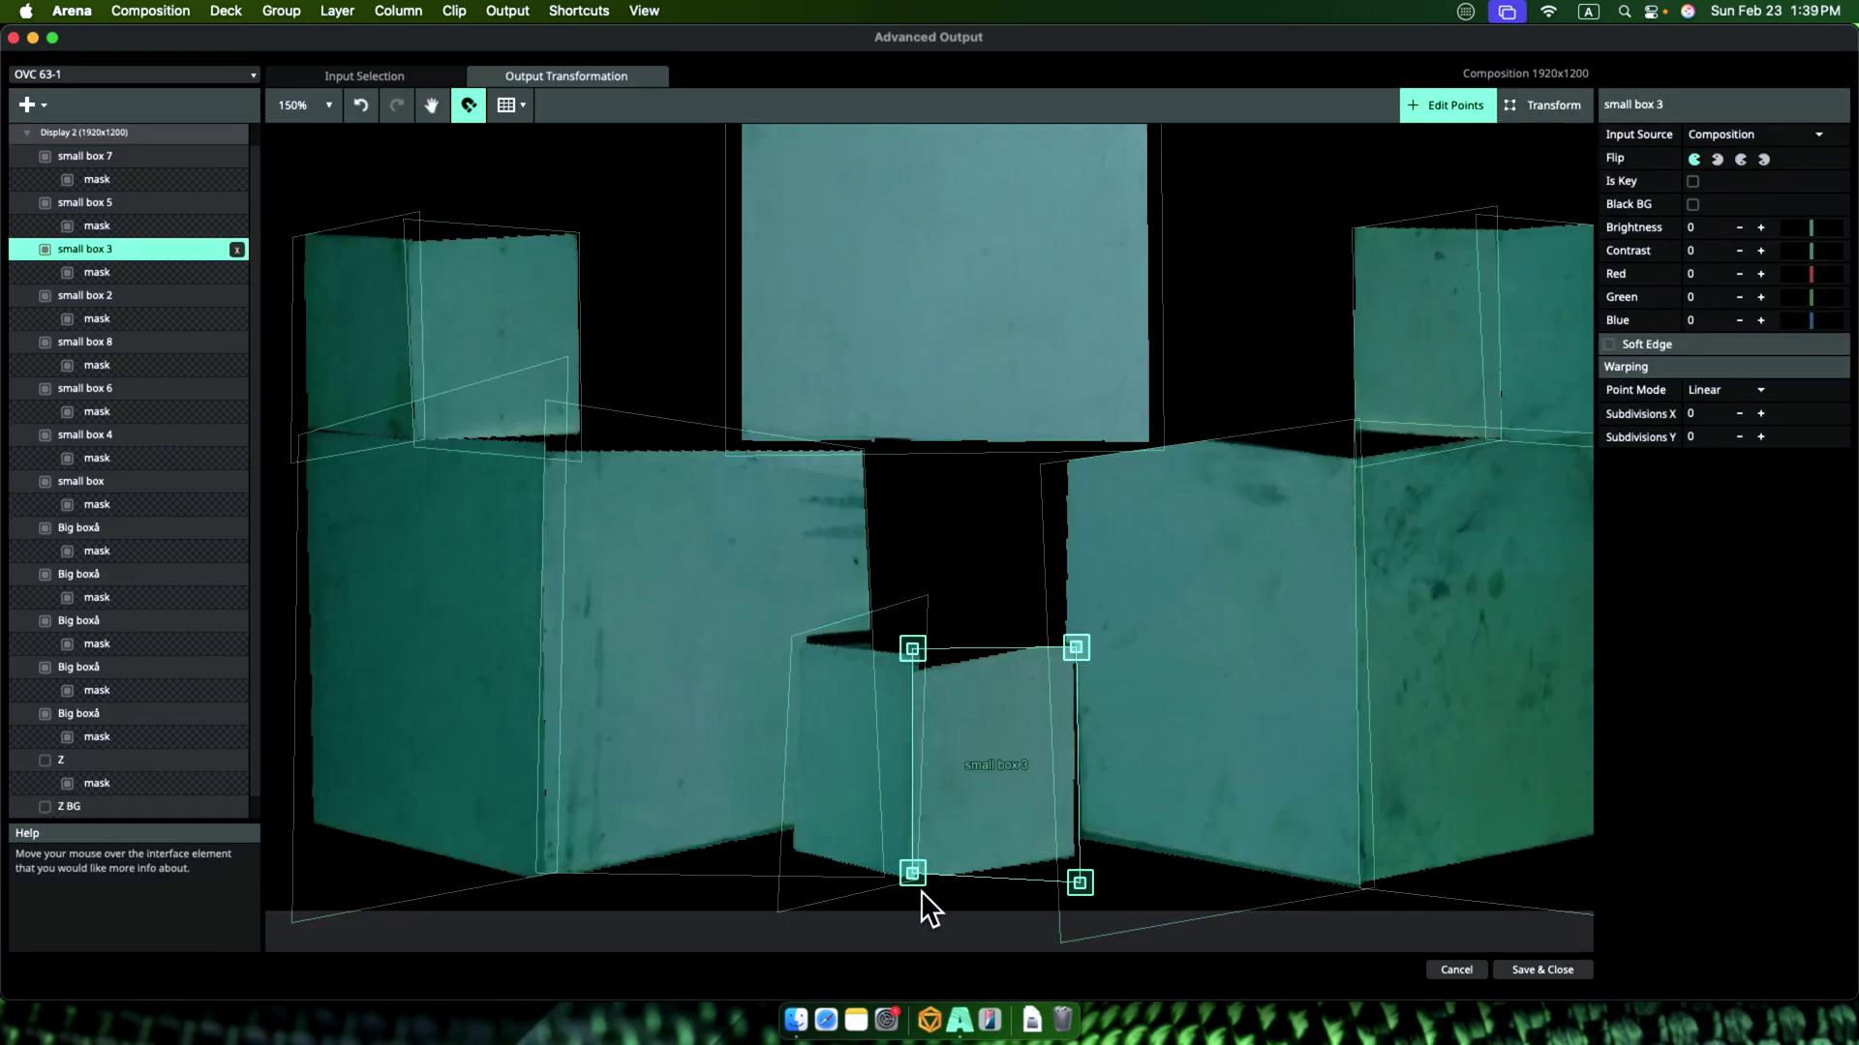
click(920, 885)
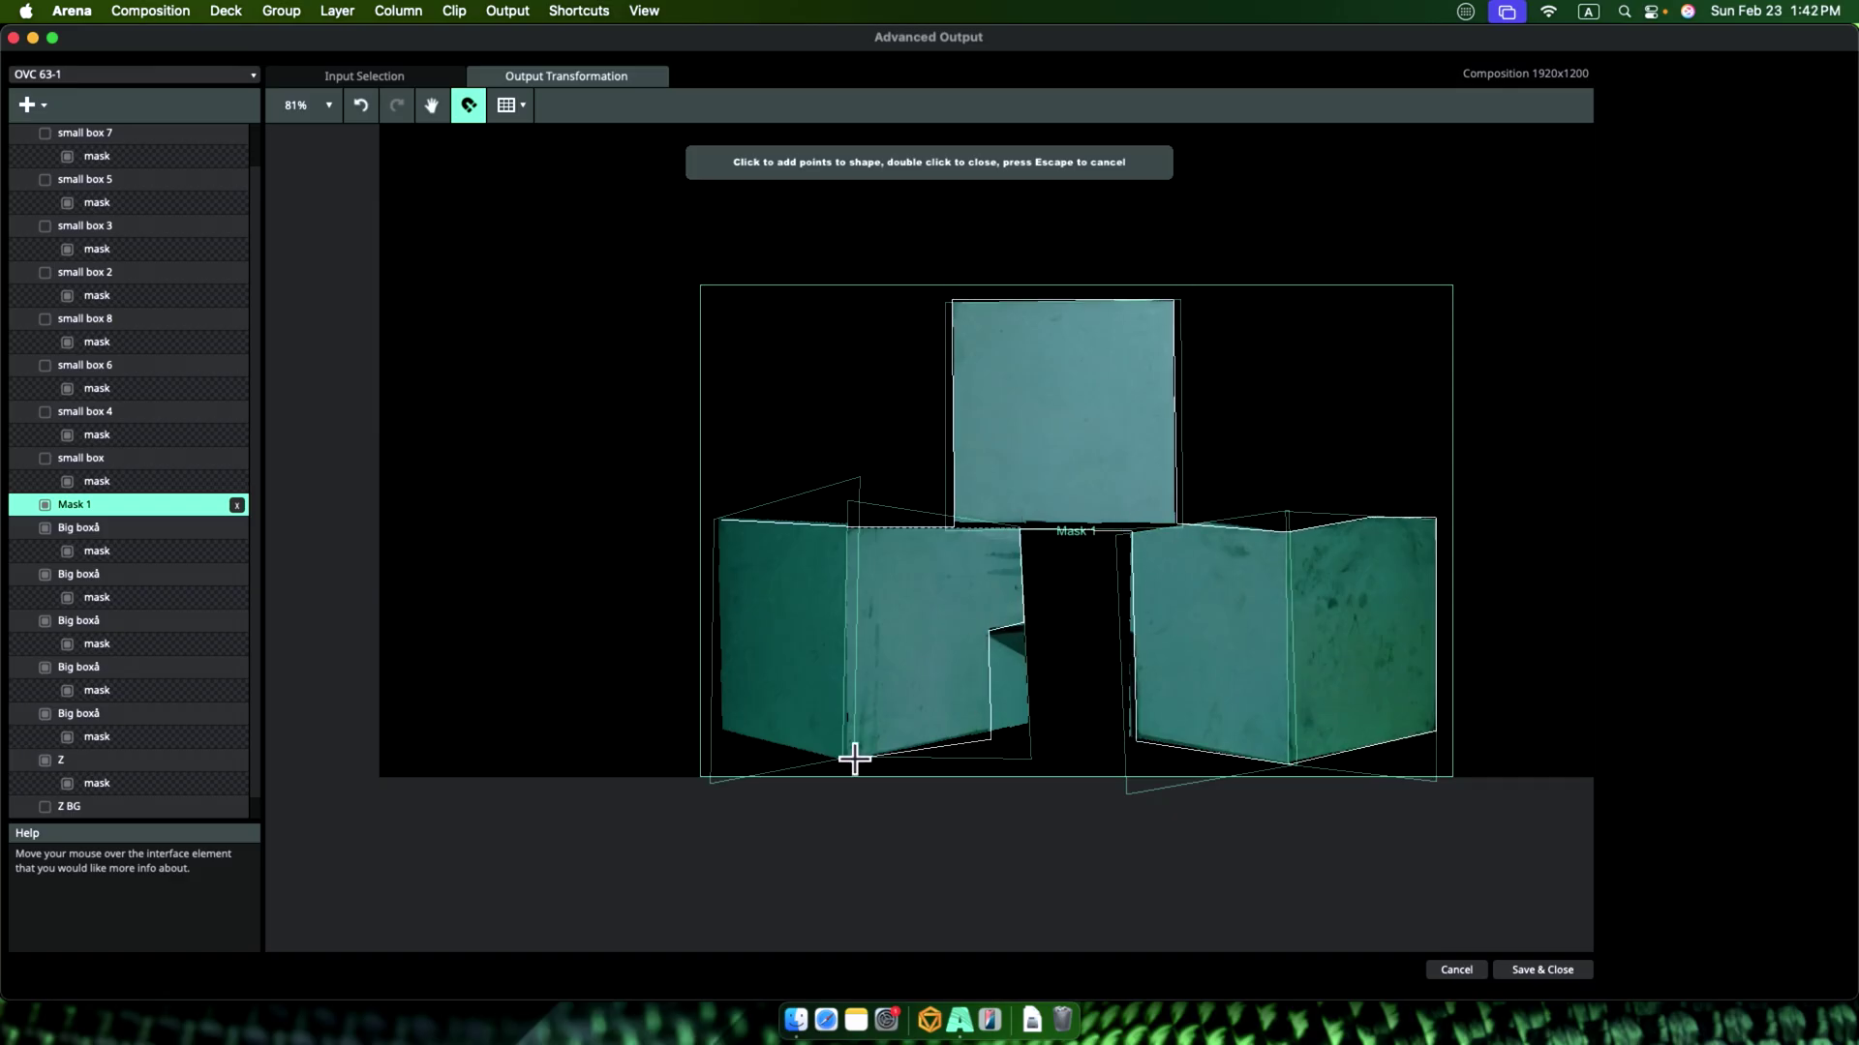
Step: Close Mask 1, move the Z and Z BG slices above it, and select Z for point editing
double_click(718, 520)
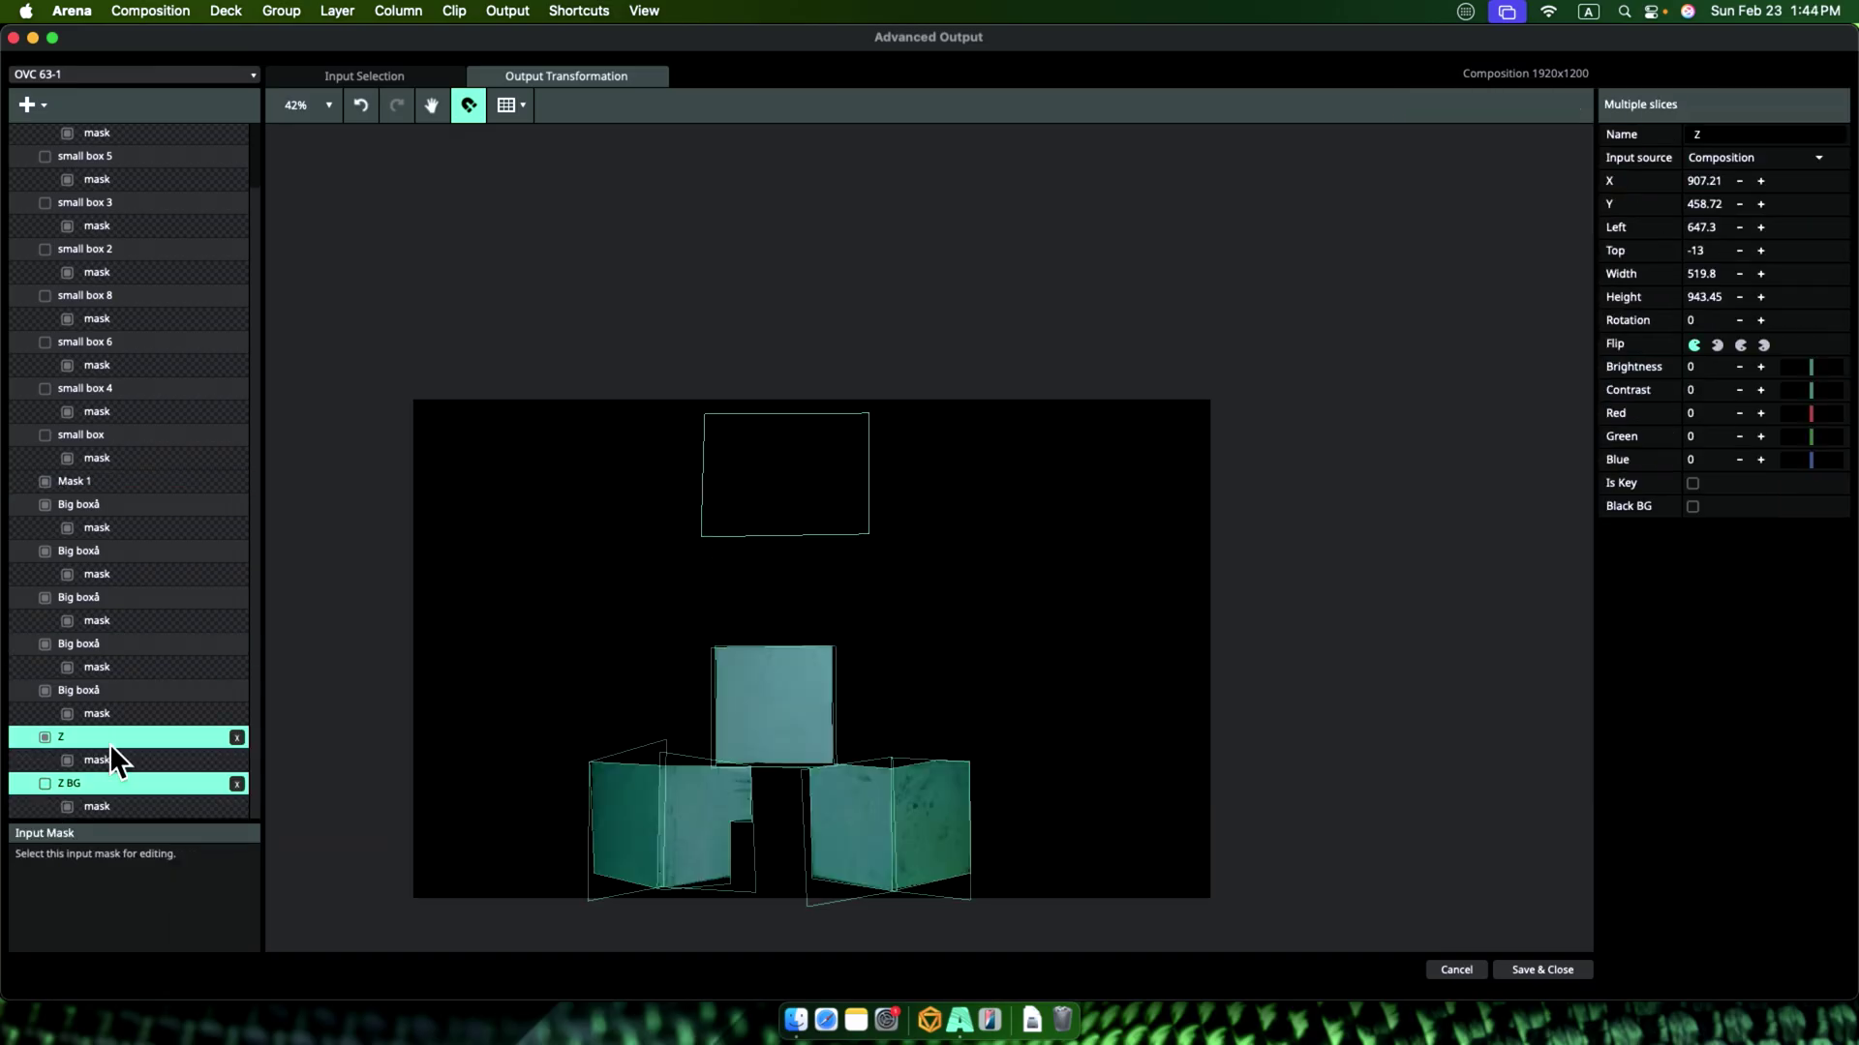
drag(109, 744, 196, 475)
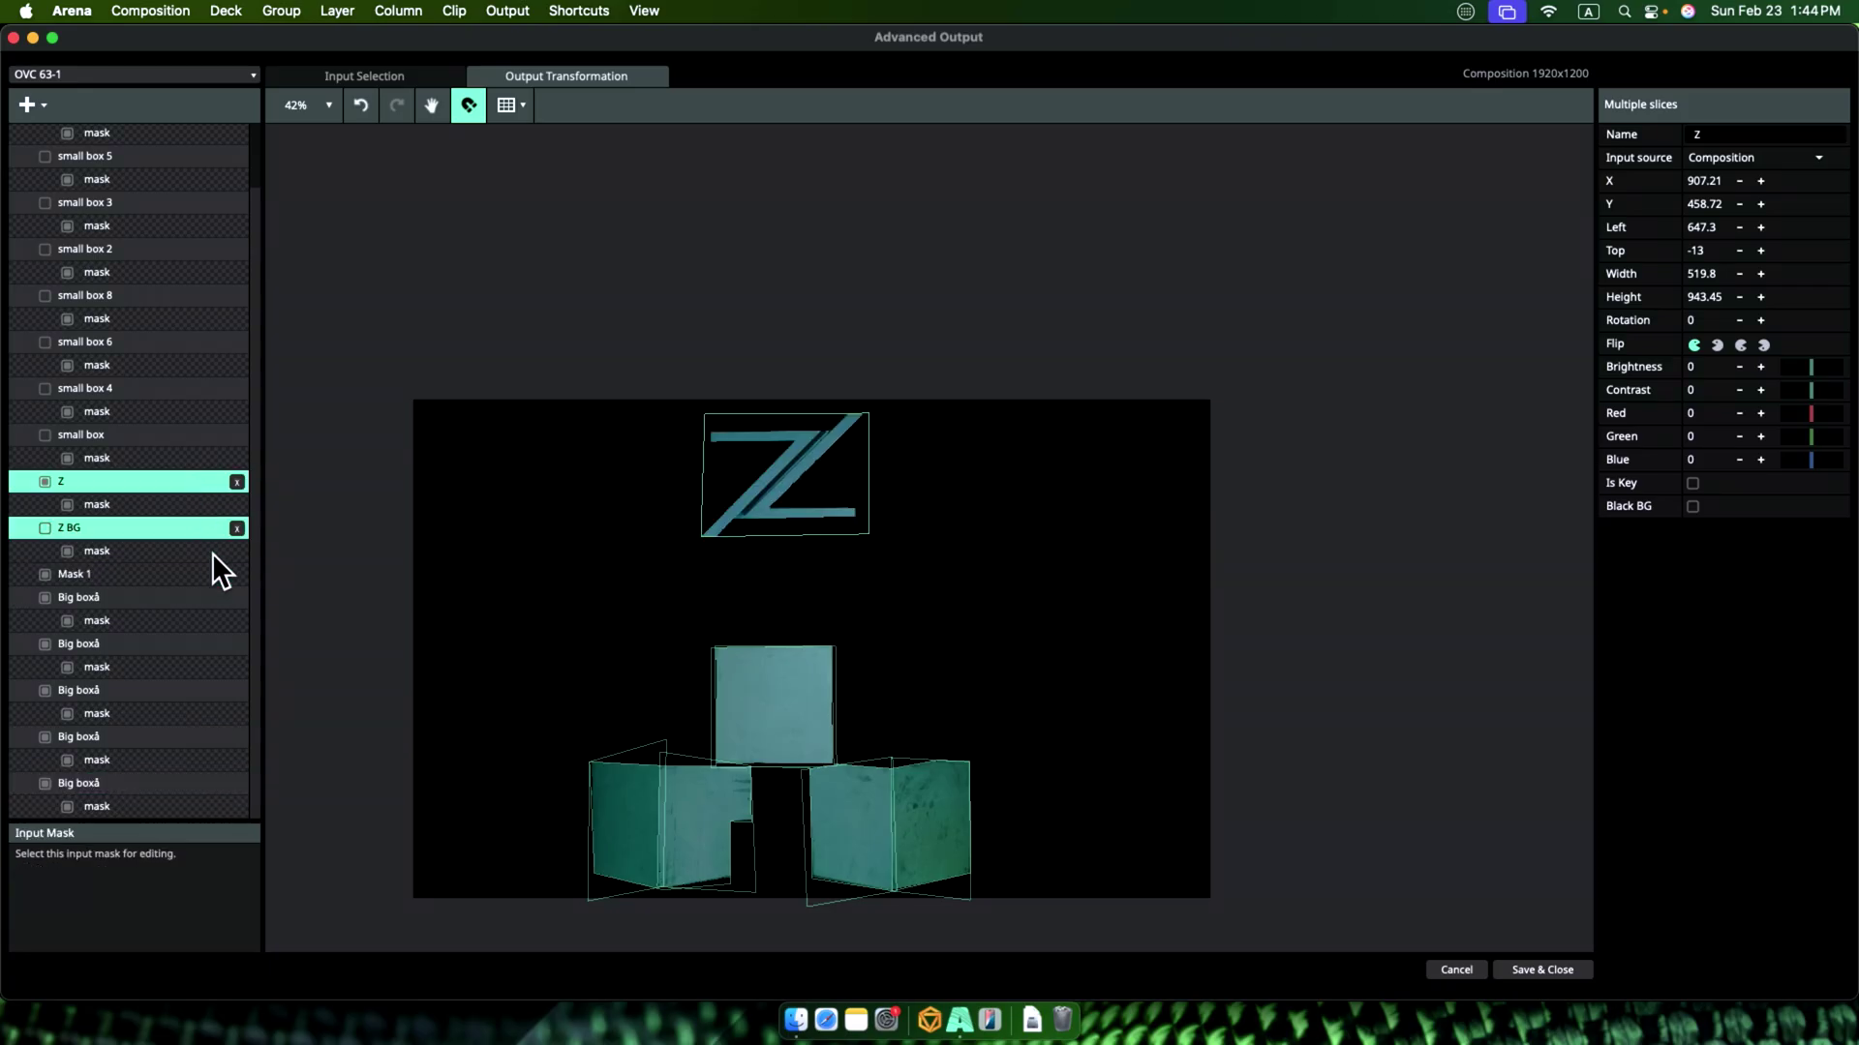
click(199, 504)
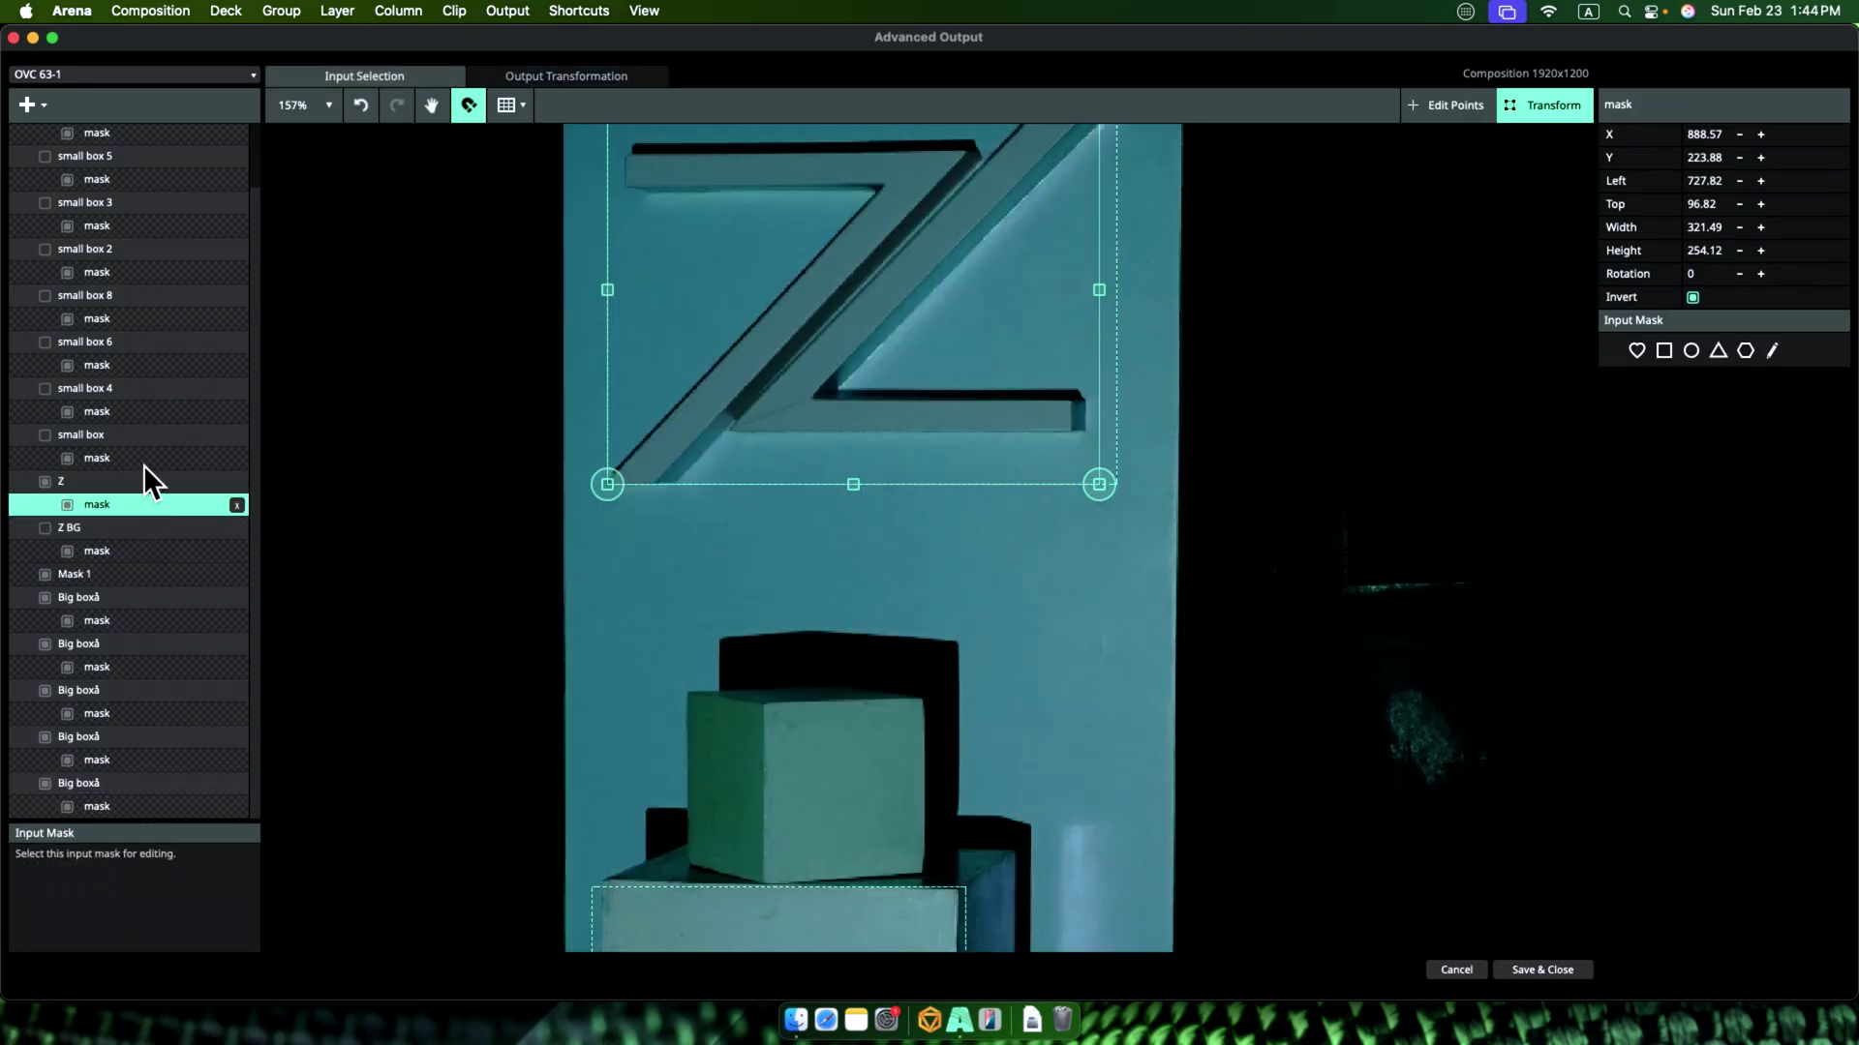
click(141, 481)
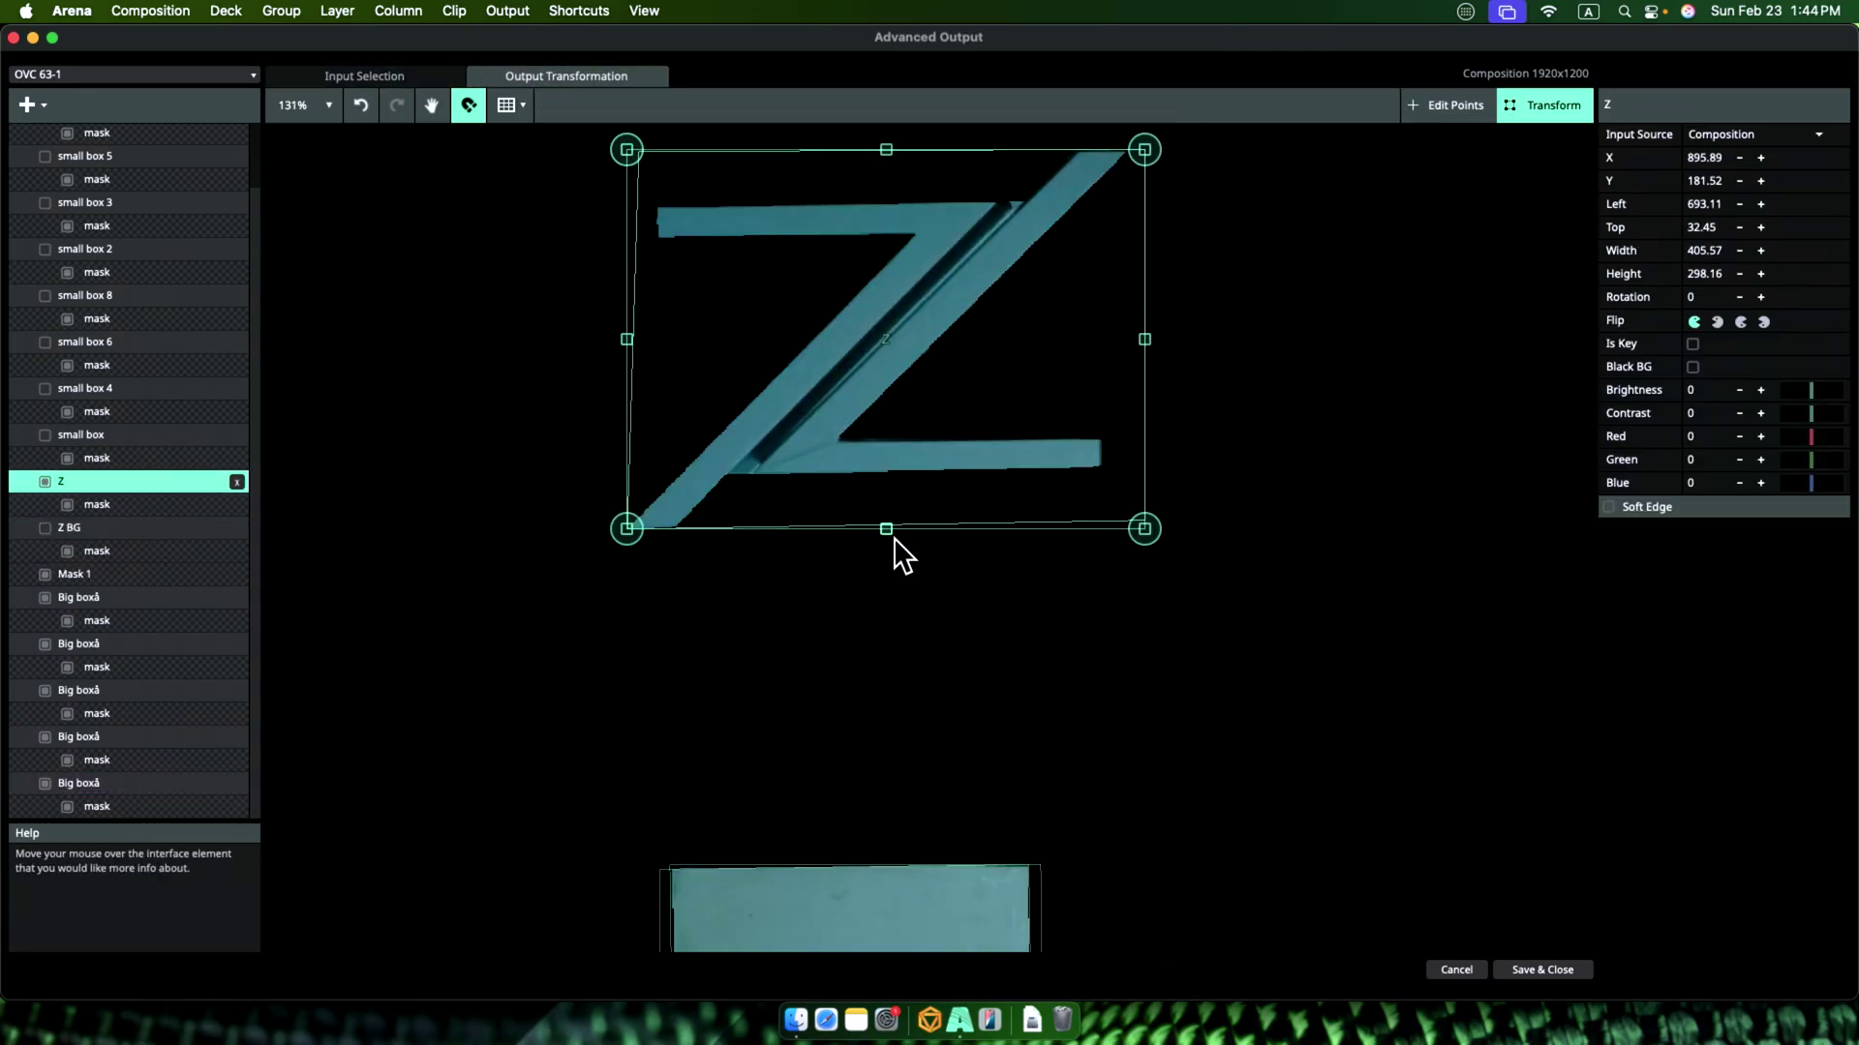
click(1150, 522)
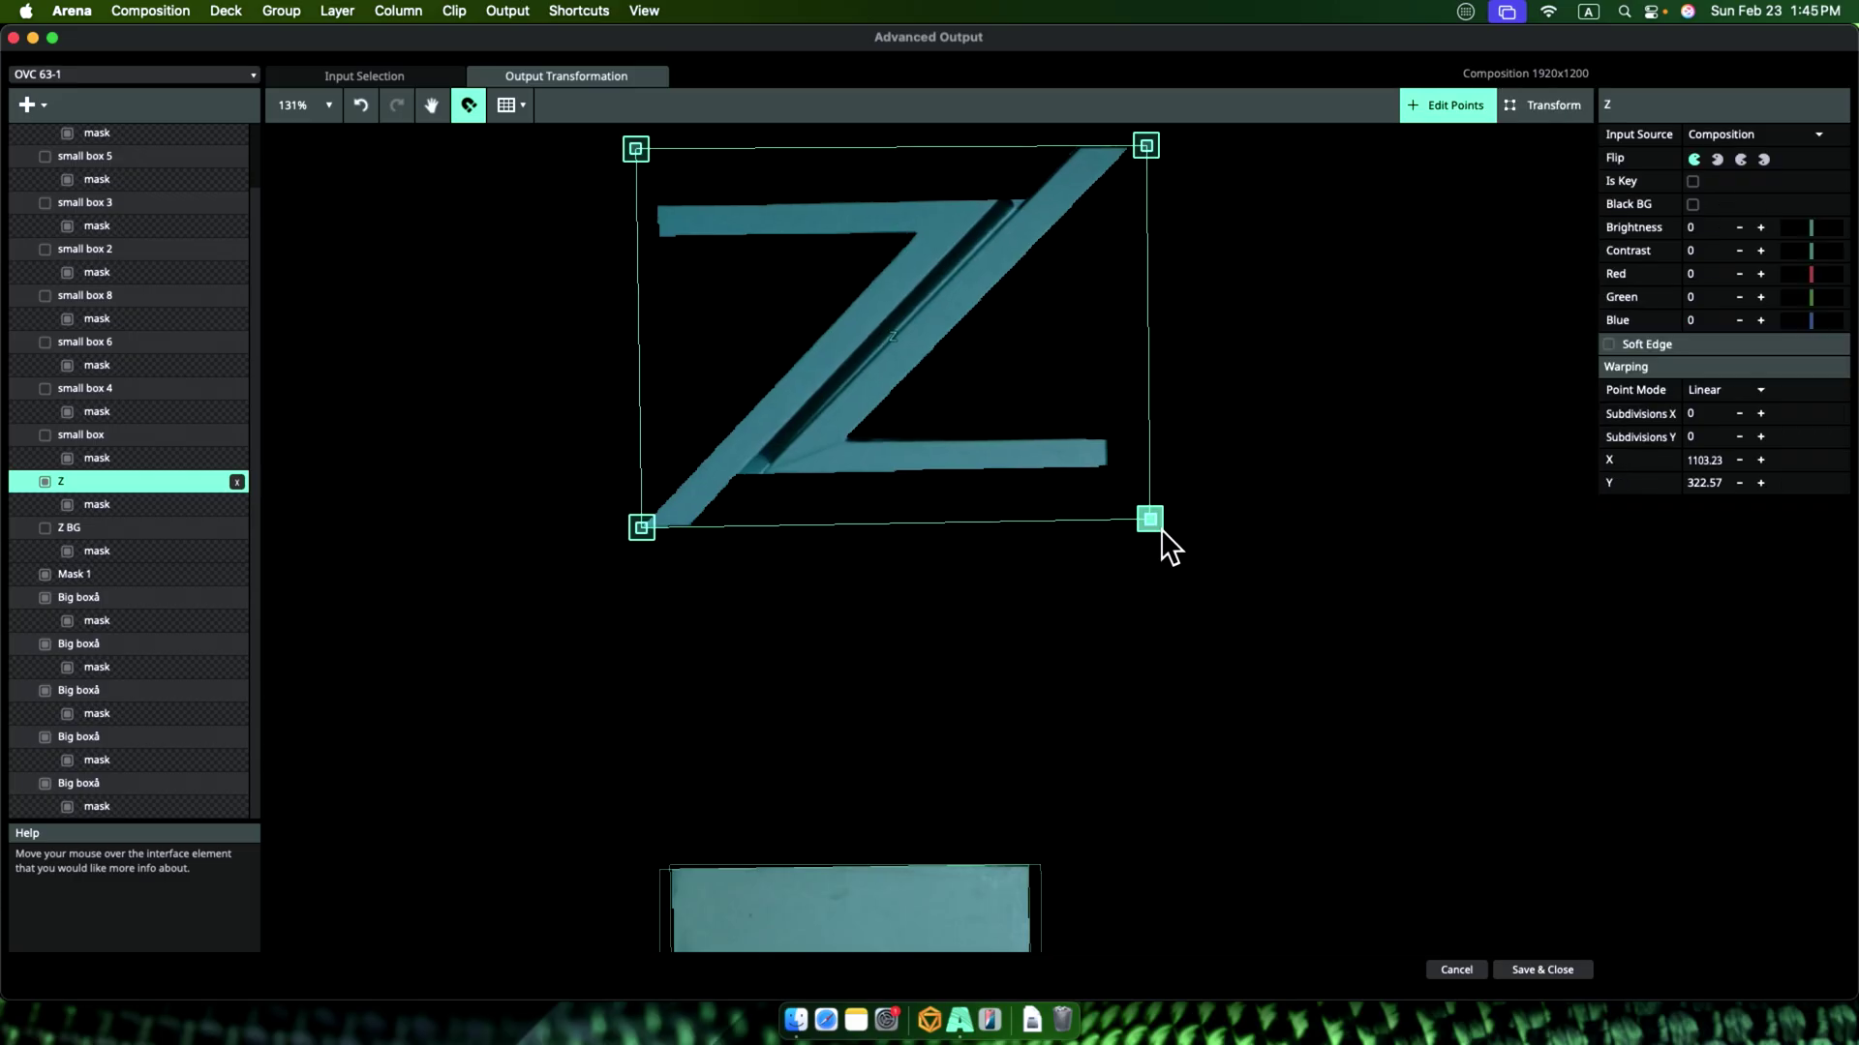
Step: Hide the Z slice, show Z BG instead, and select Z BG's bottom-left corner
click(44, 481)
click(44, 528)
scroll(600, 358, down, 3)
click(639, 914)
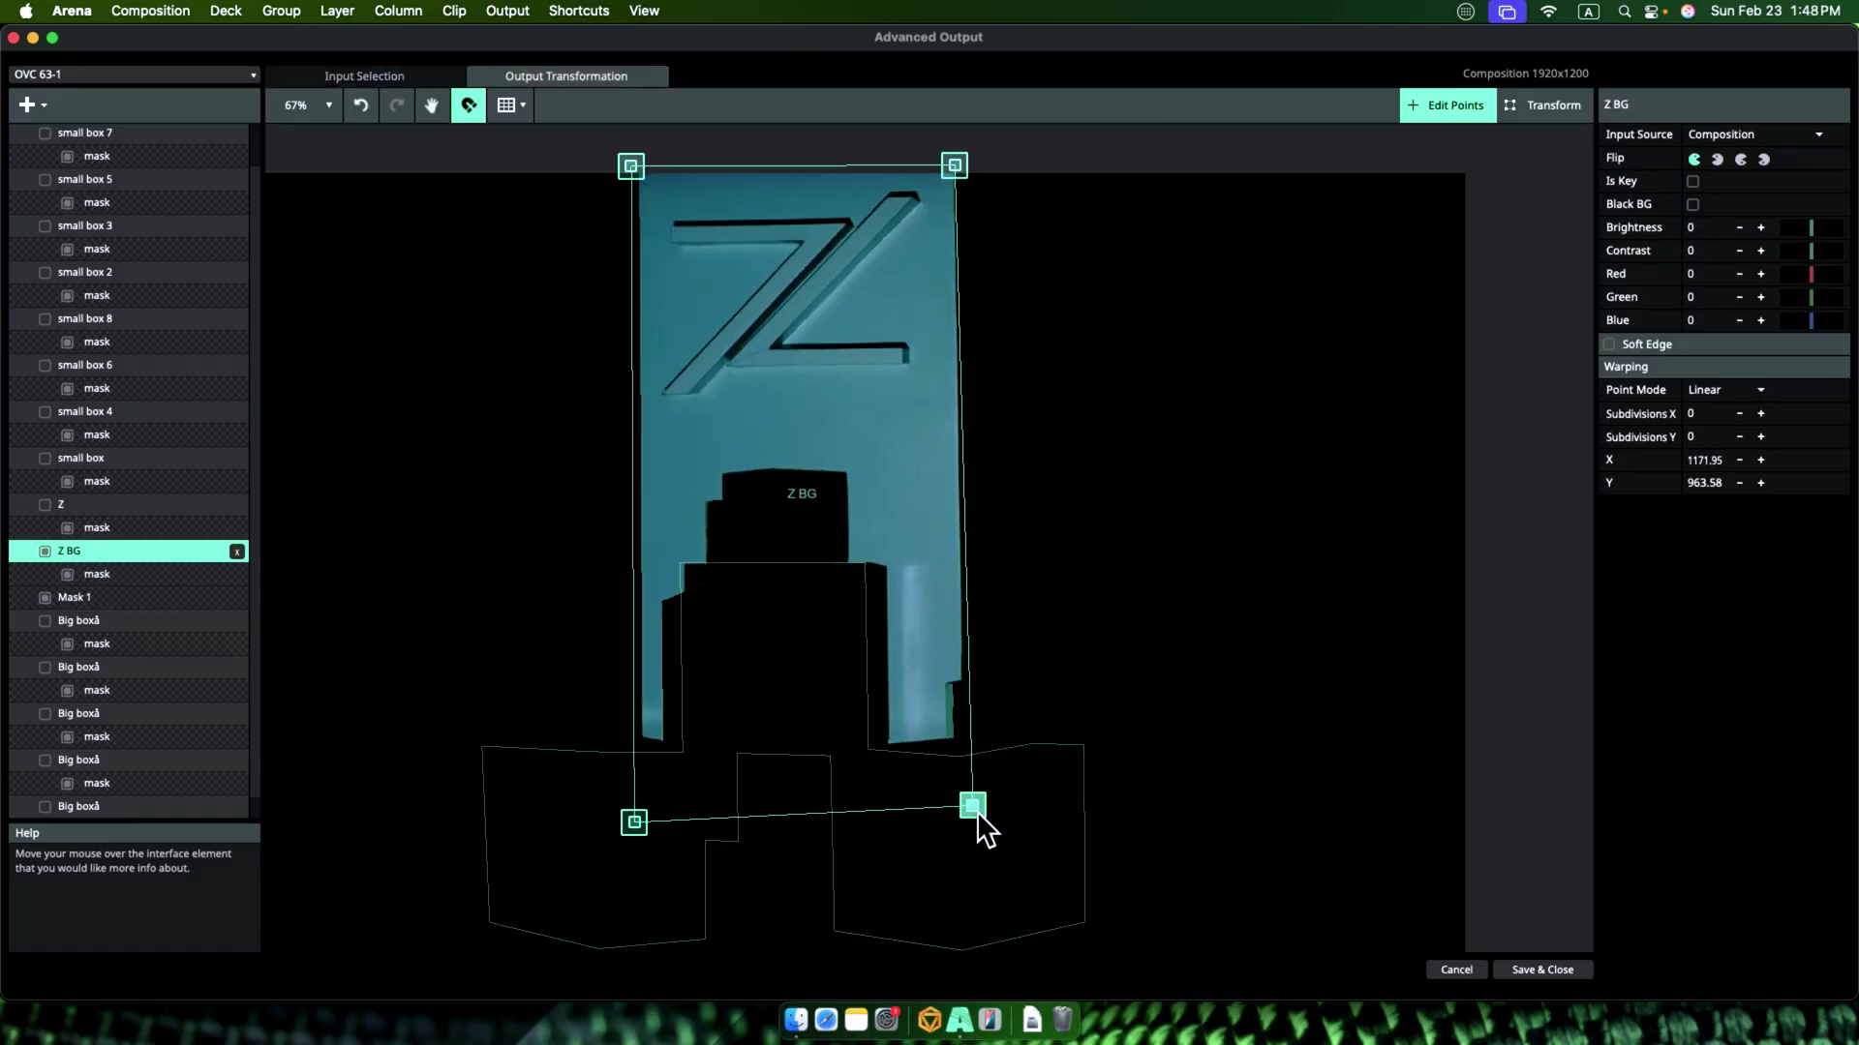
Step: Raise the Z BG mask's bottom-right corner so it hugs the cube tower
drag(978, 813, 977, 800)
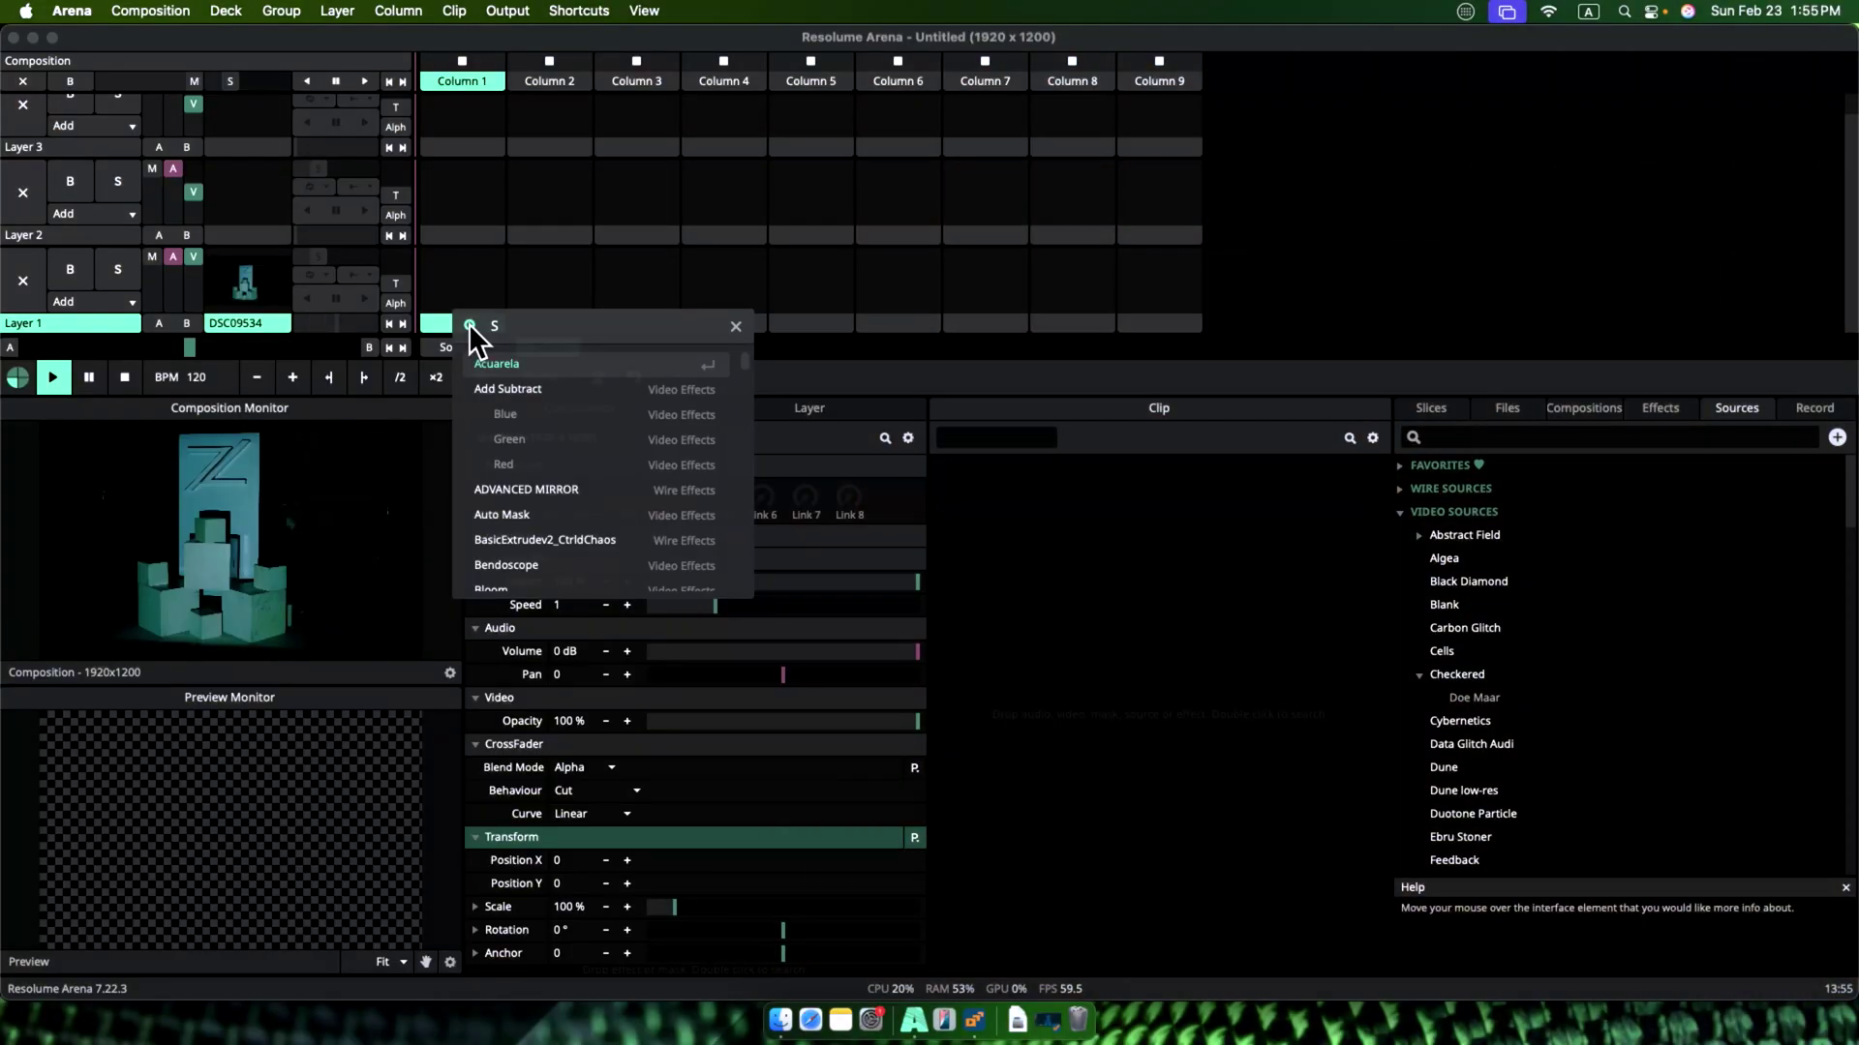
Step: Search the effects for 'Strobe'
text(Strobe)
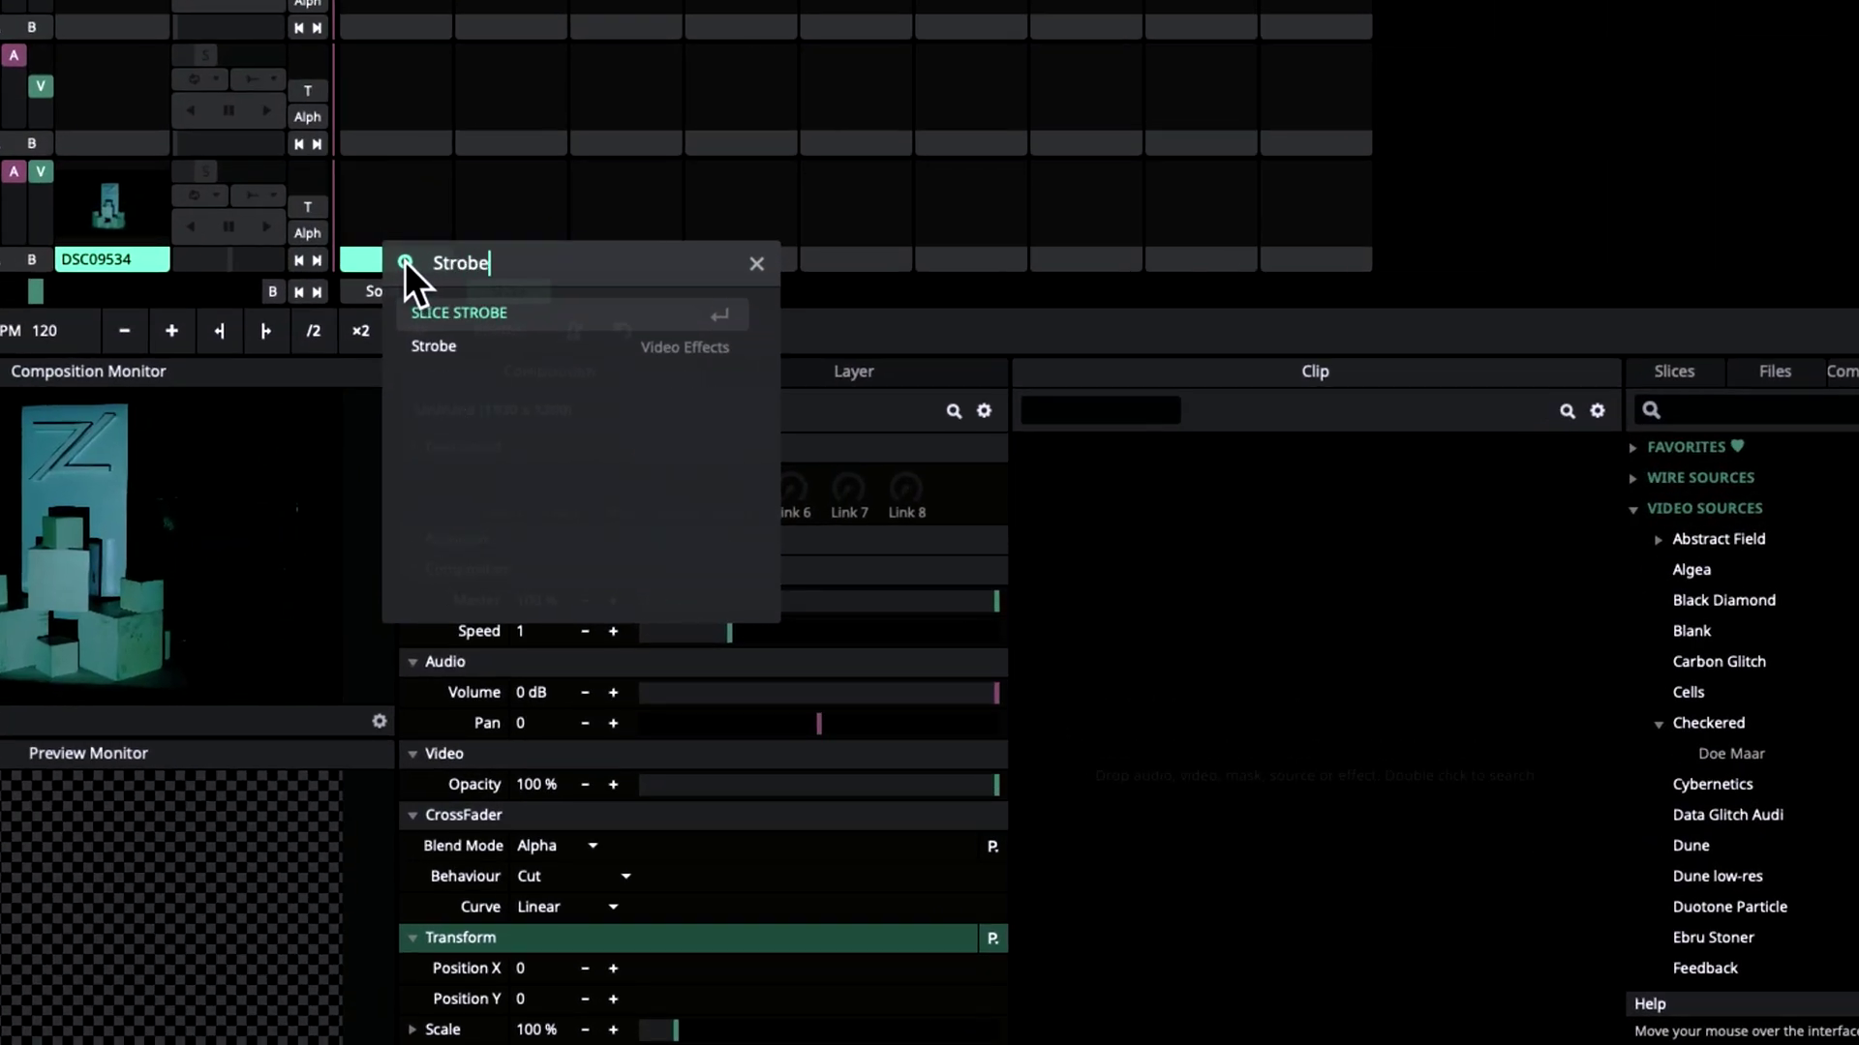
Step: Add the Strobe effect as a clip and raise its frequency to 0.99
click(456, 345)
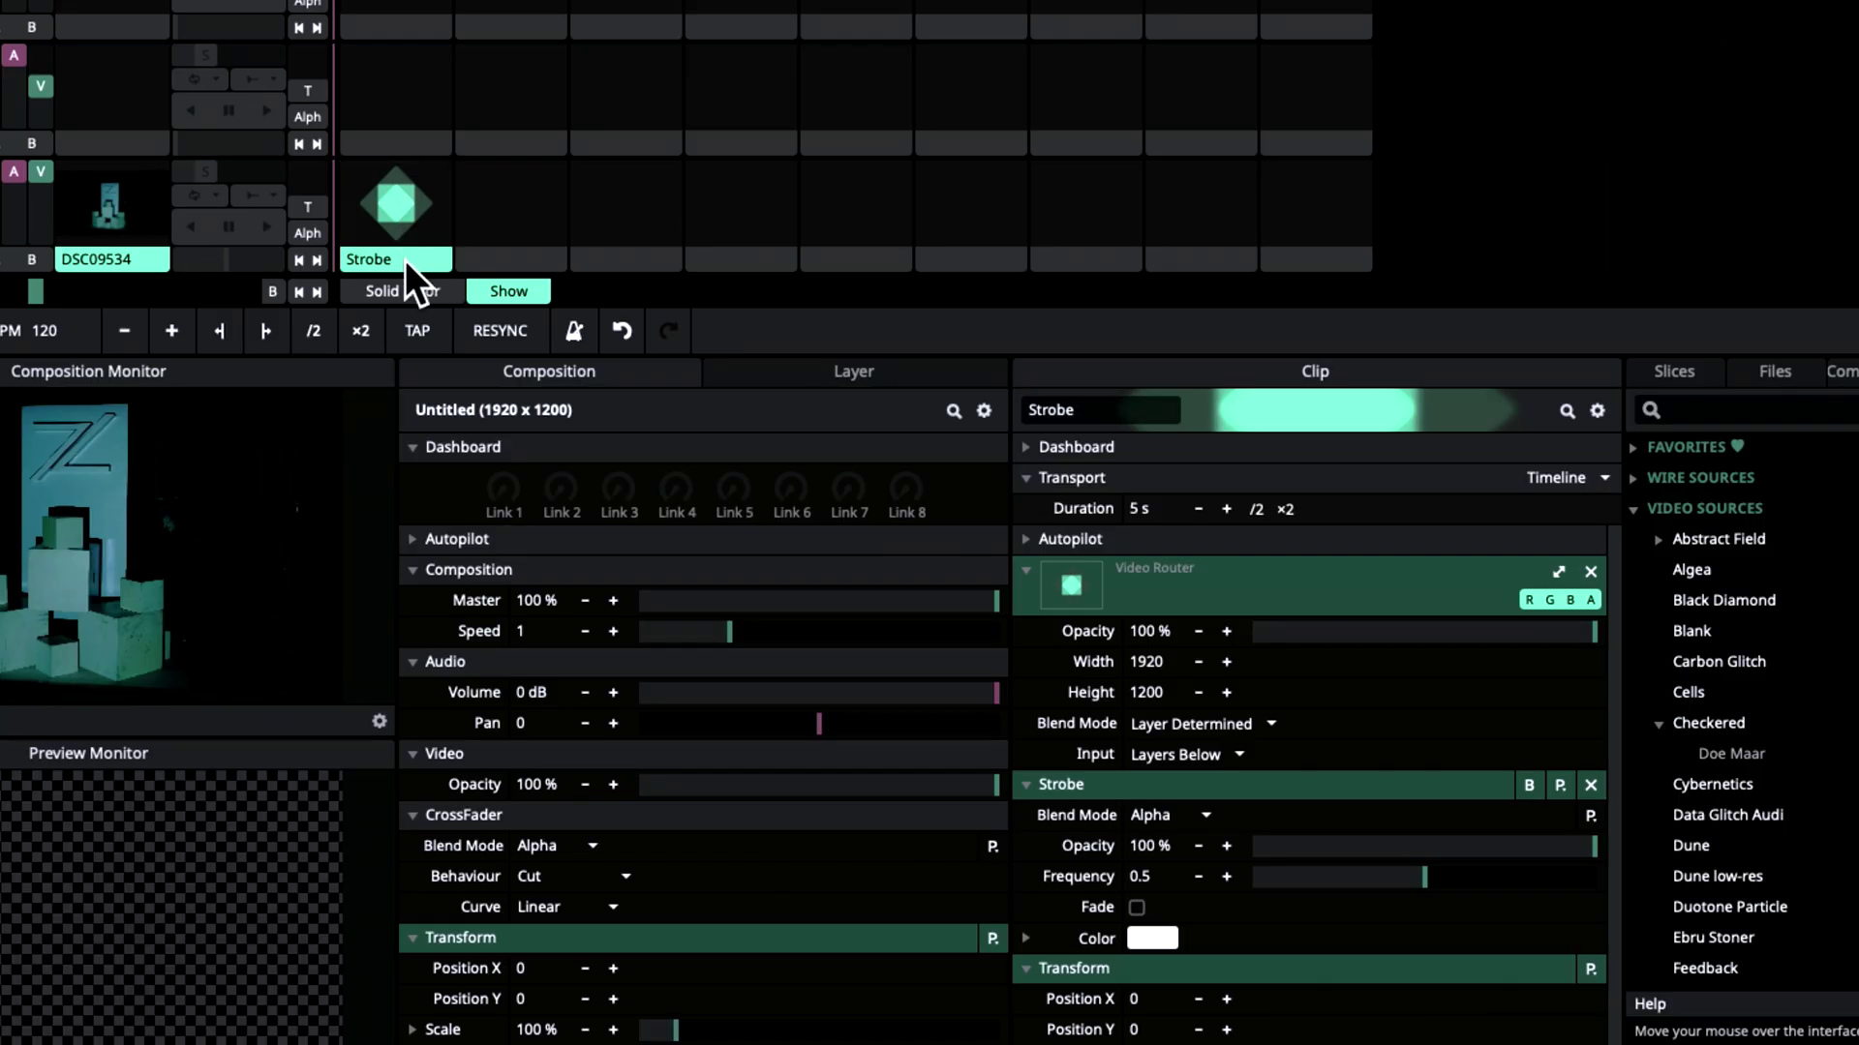
click(1048, 780)
click(1047, 780)
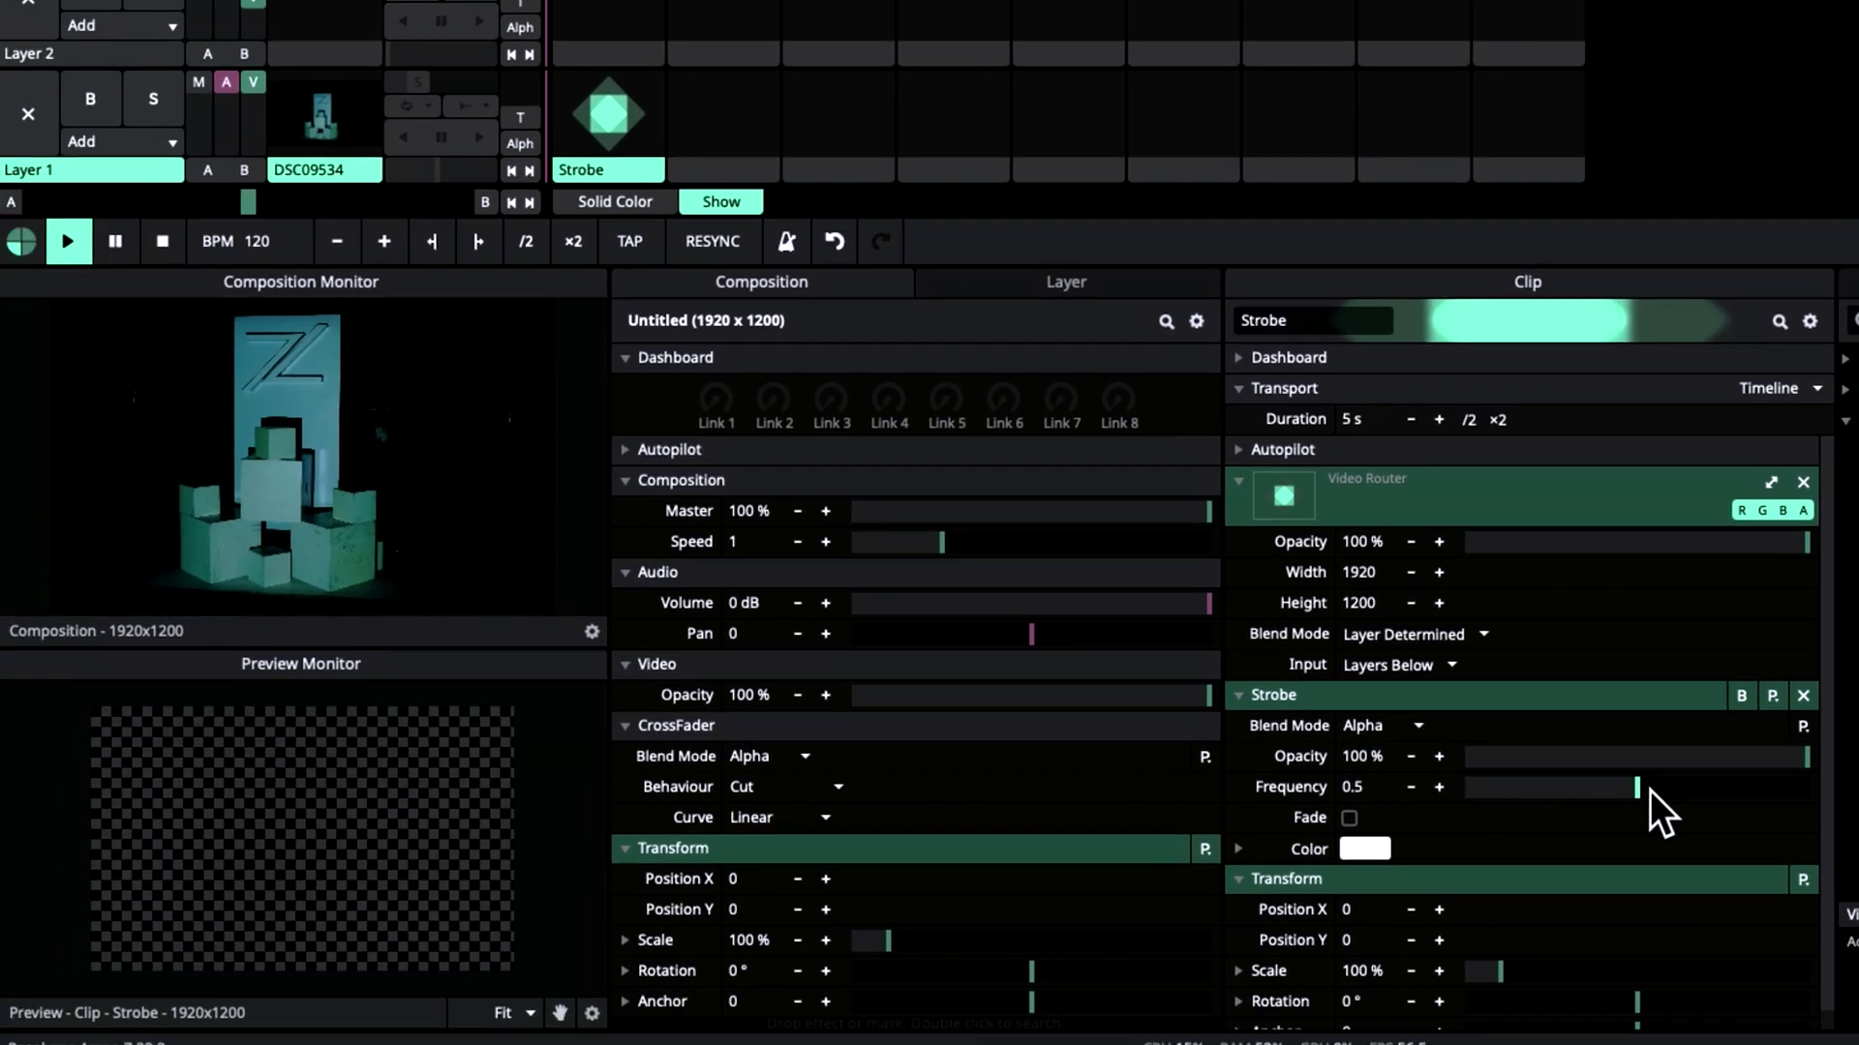
drag(1439, 884, 1573, 884)
drag(1785, 792, 1801, 800)
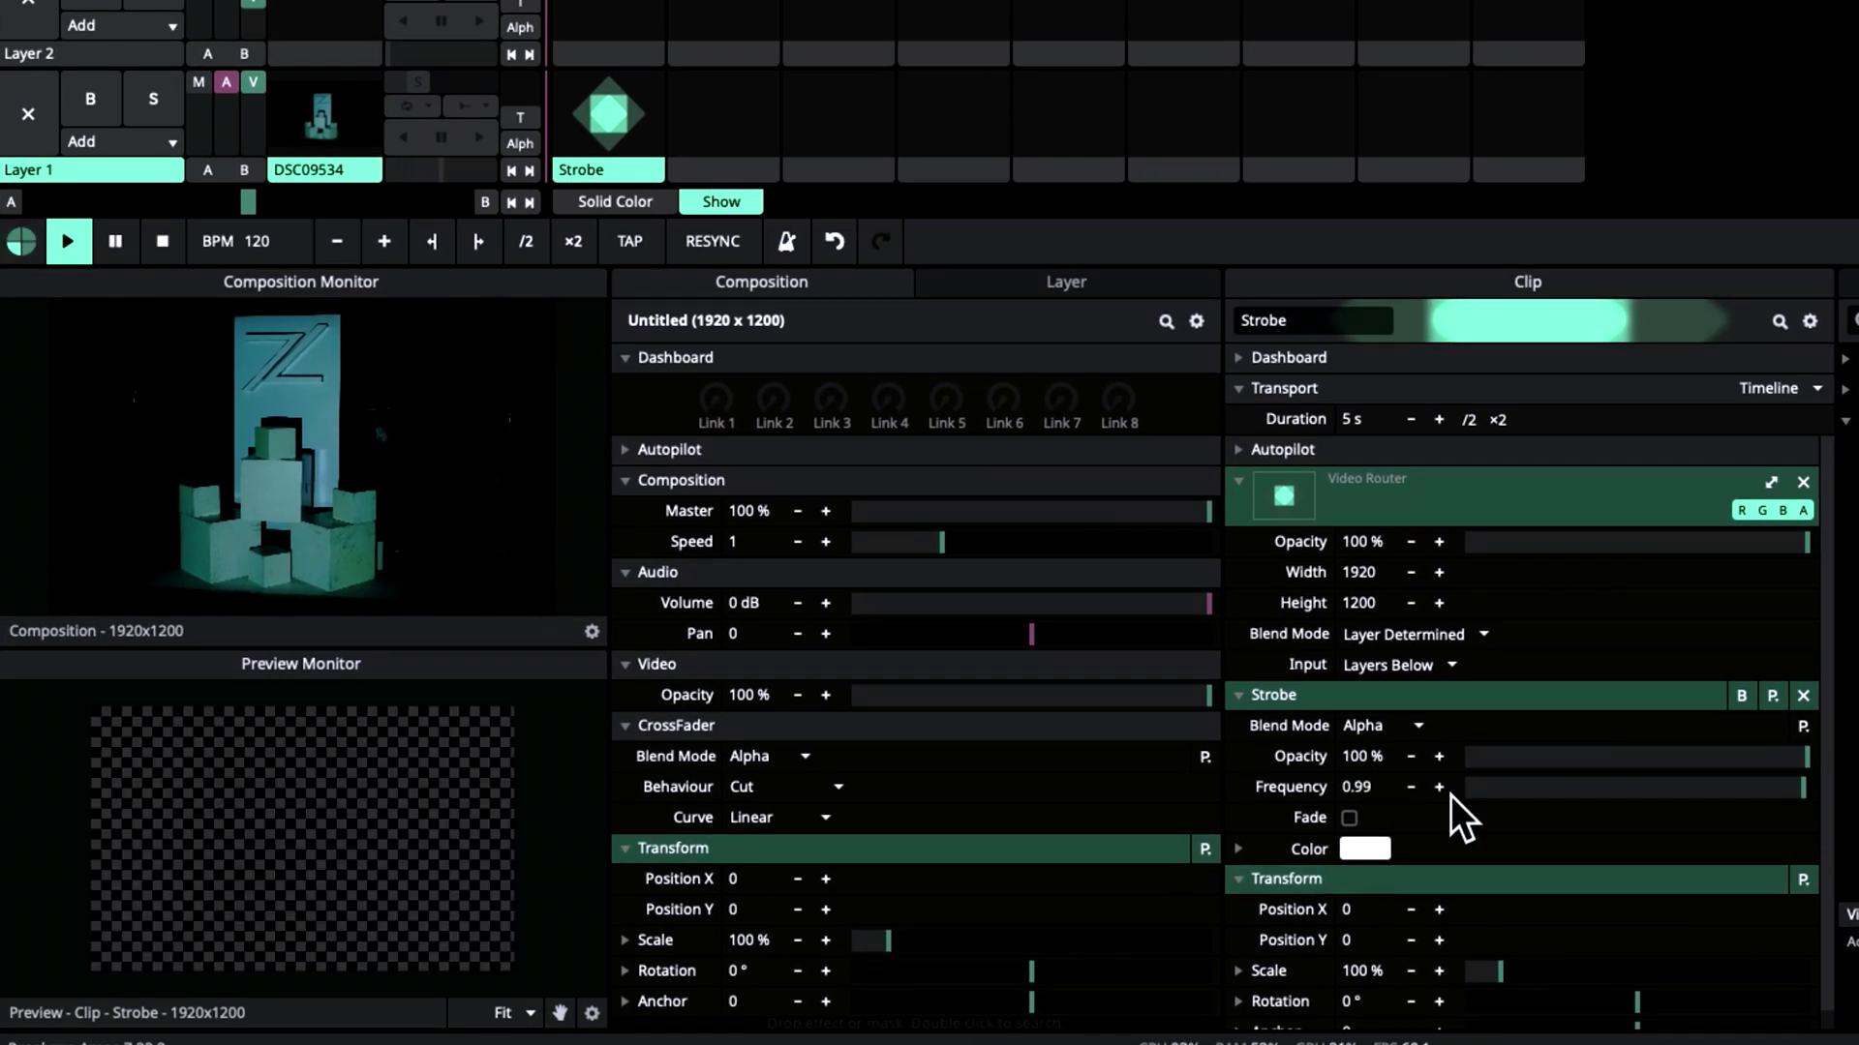
Step: Animate Strobe opacity with a timeline envelope at speed 4.34, a repeating decay preset, playing forward
click(1247, 760)
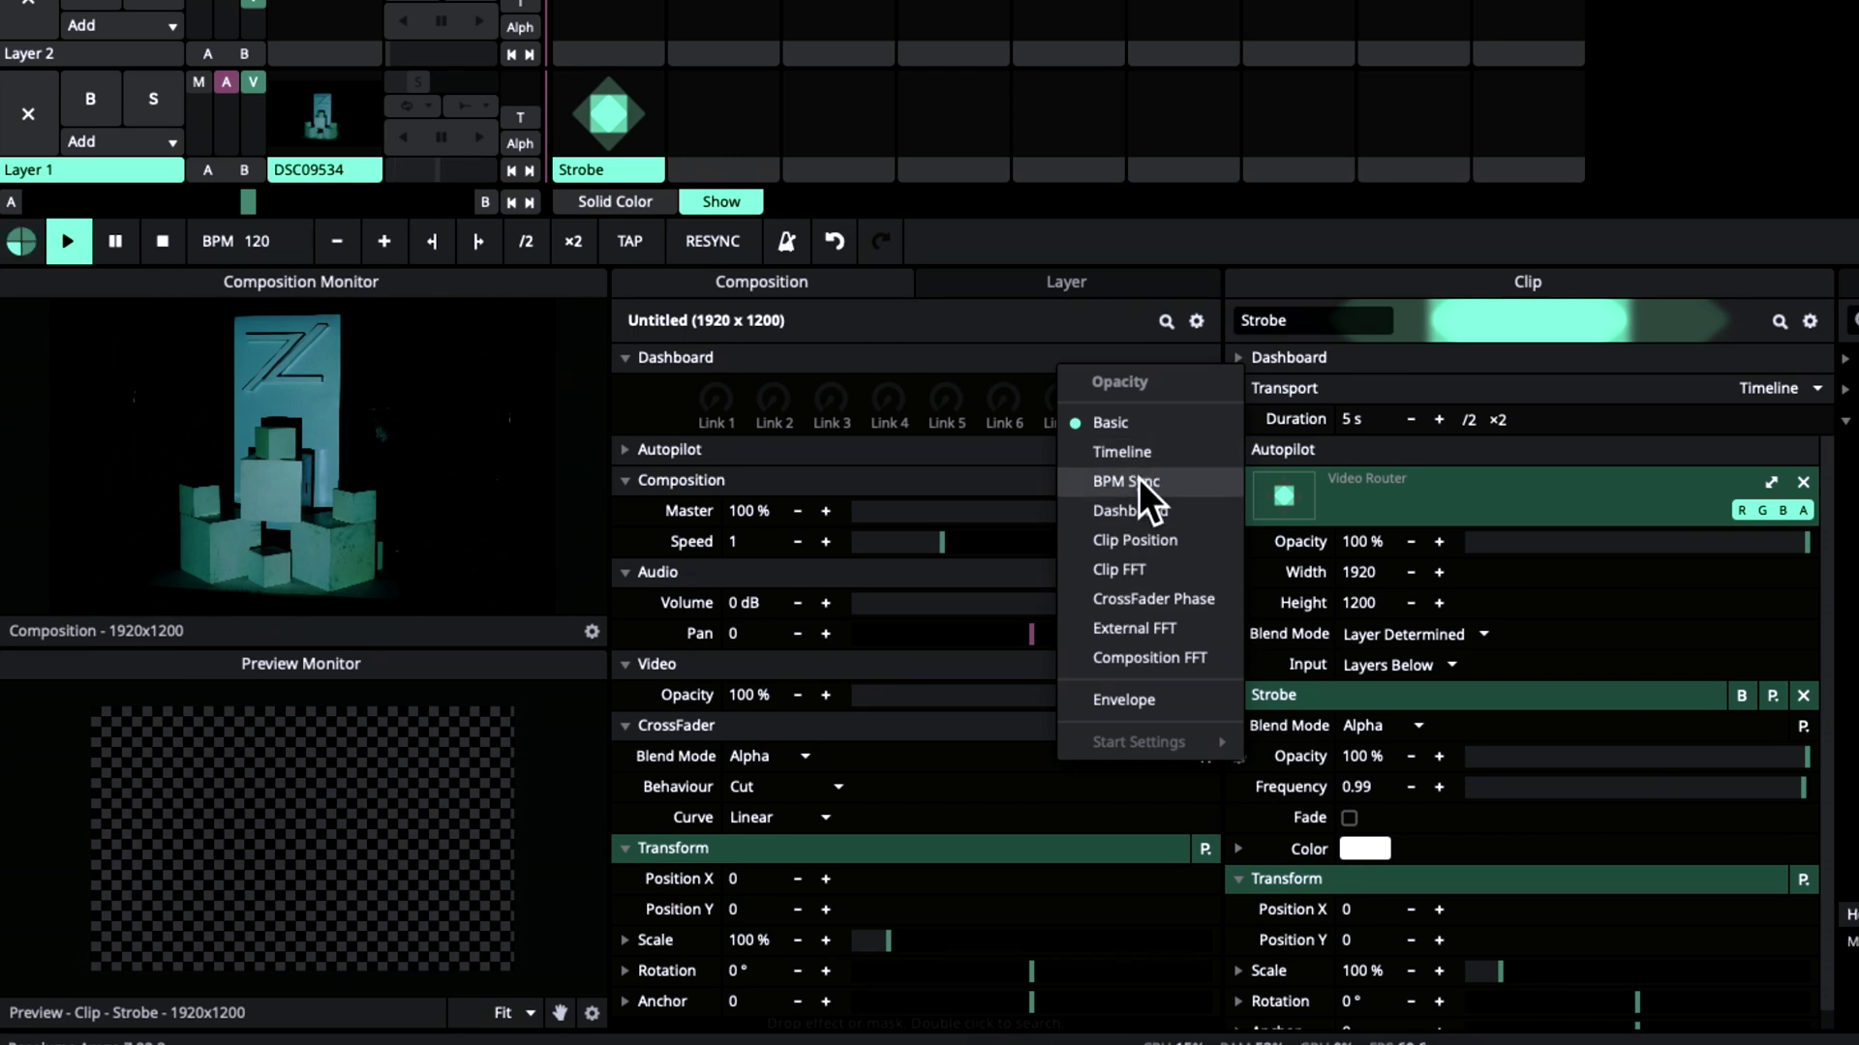
click(1138, 449)
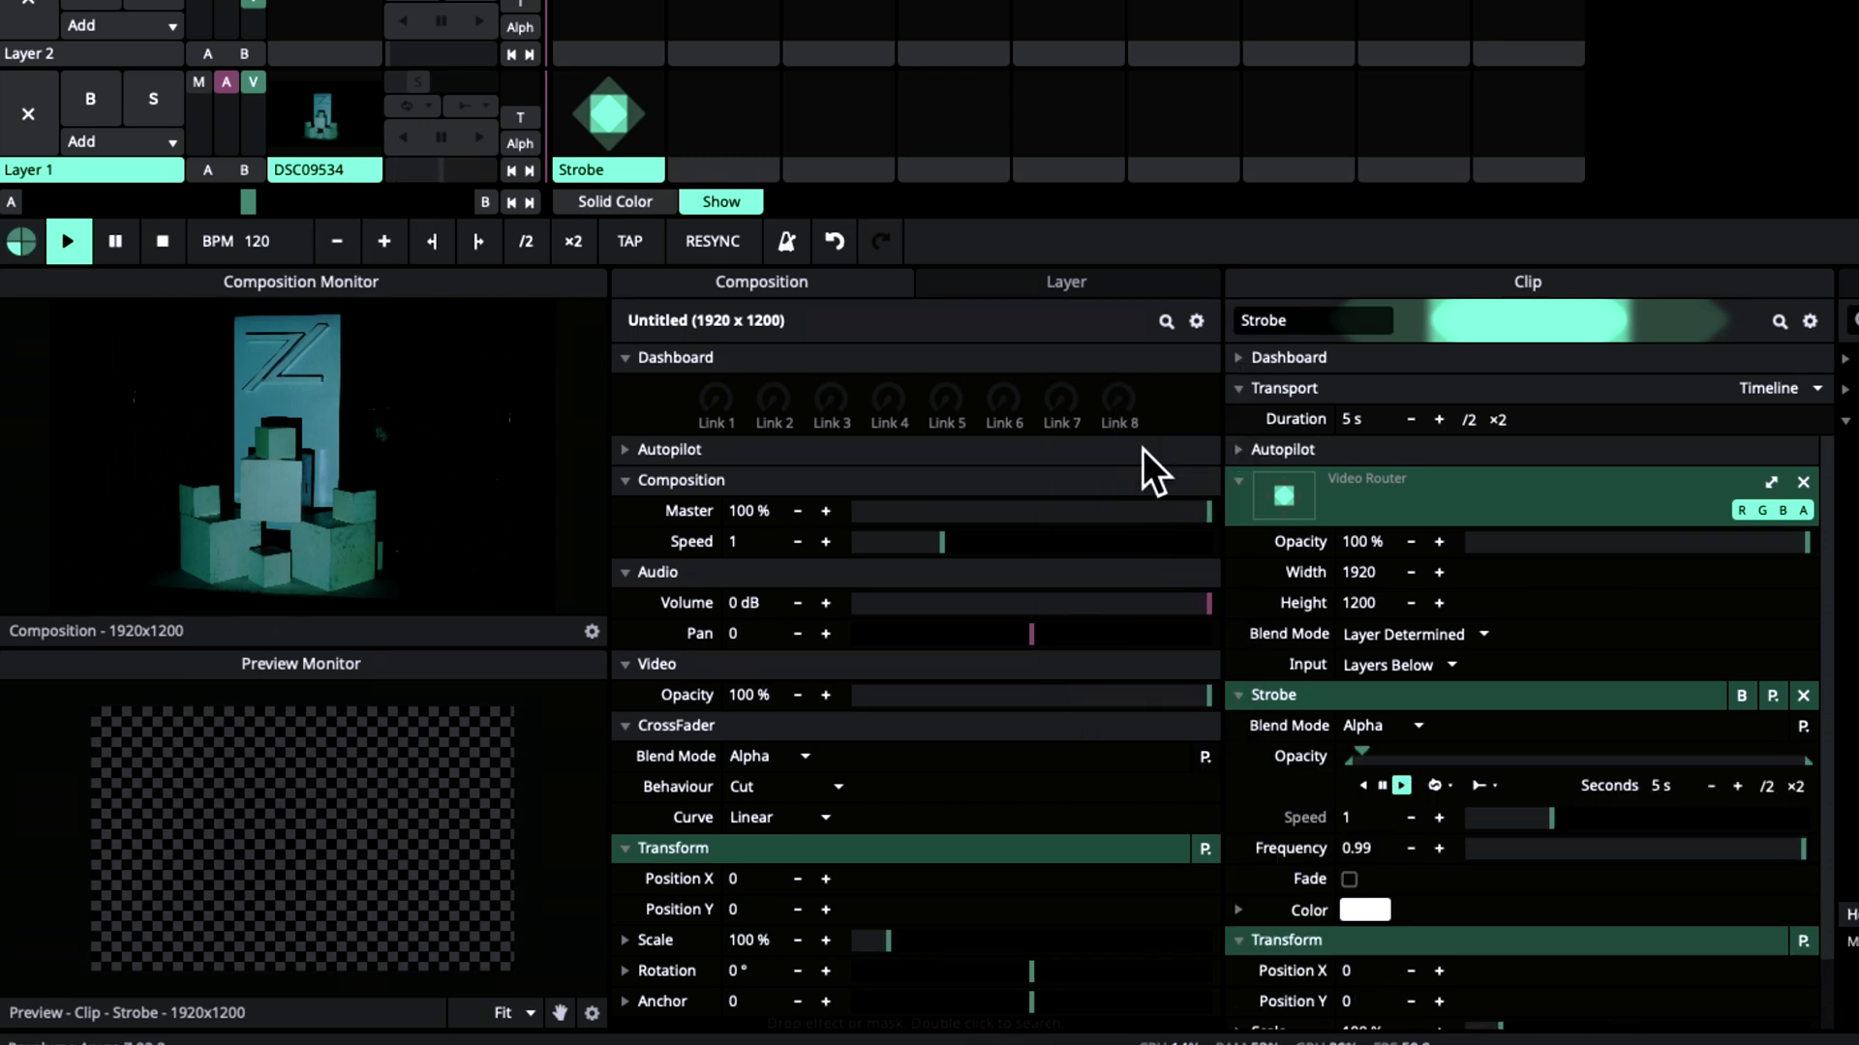
click(1365, 785)
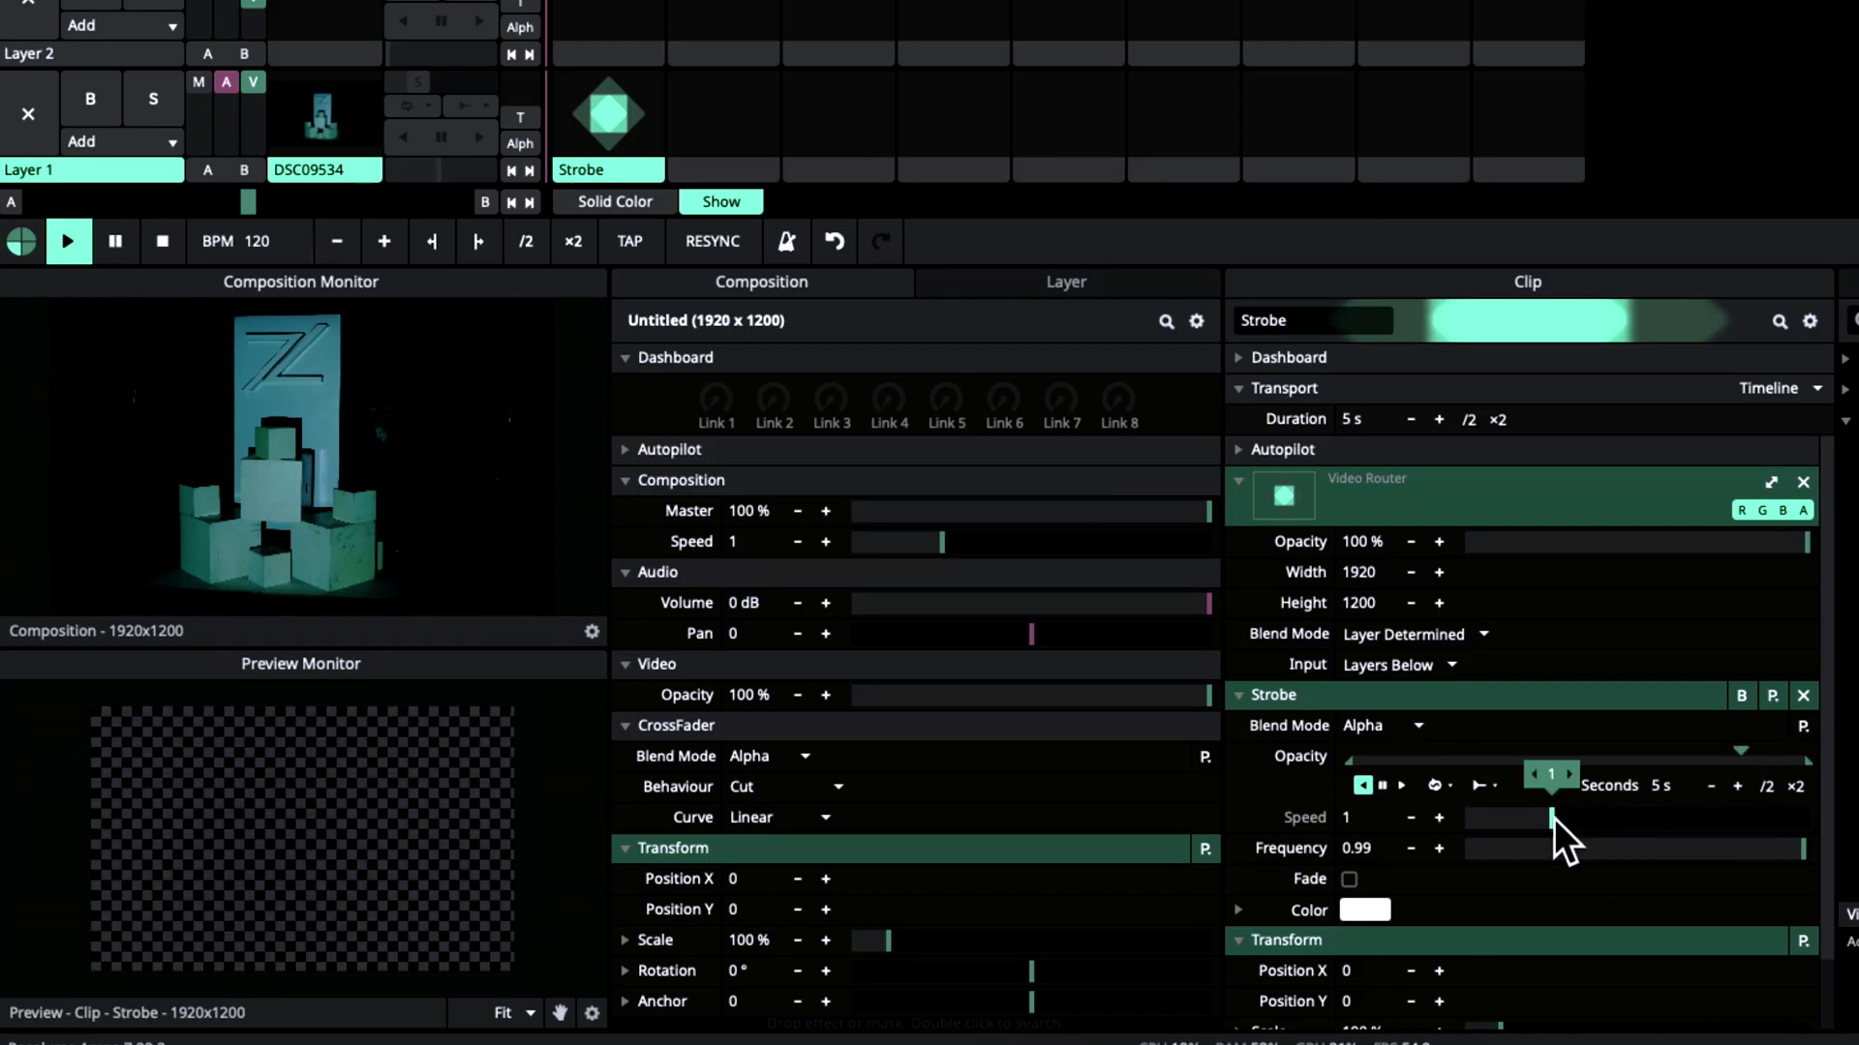
drag(1553, 817, 1669, 826)
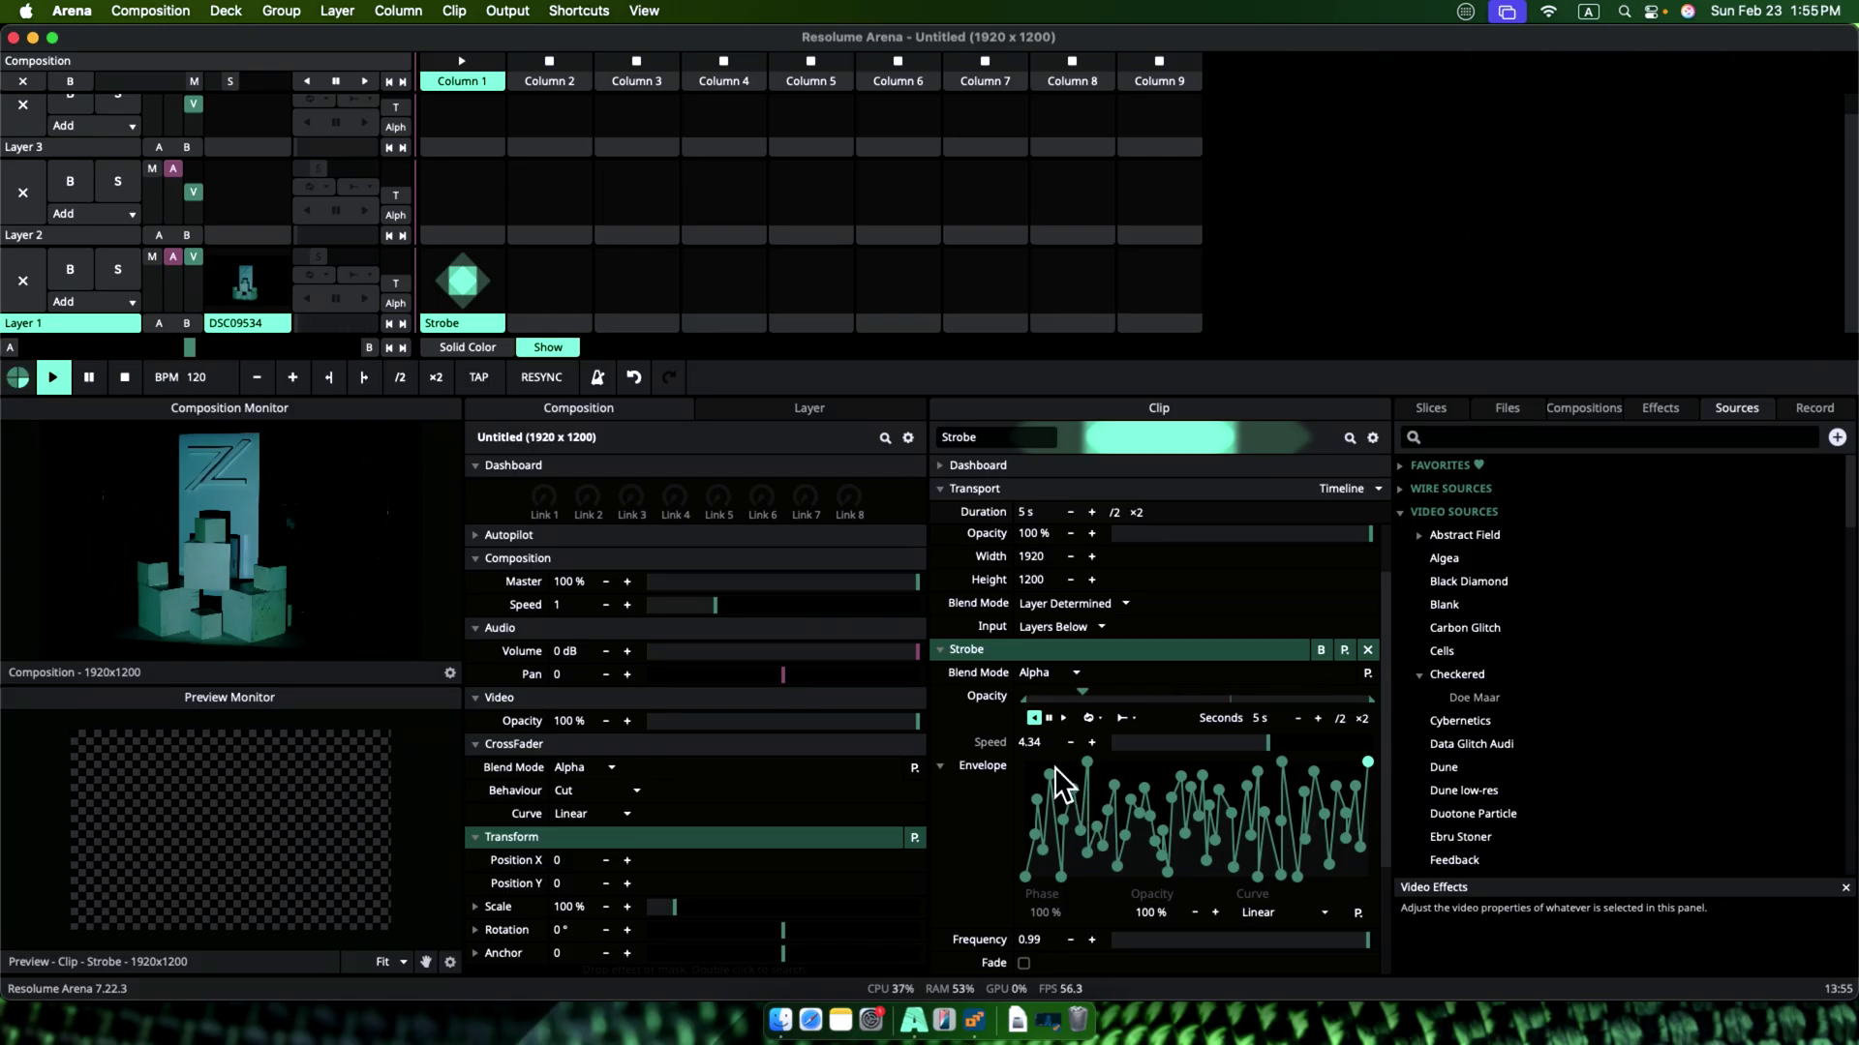
click(1356, 913)
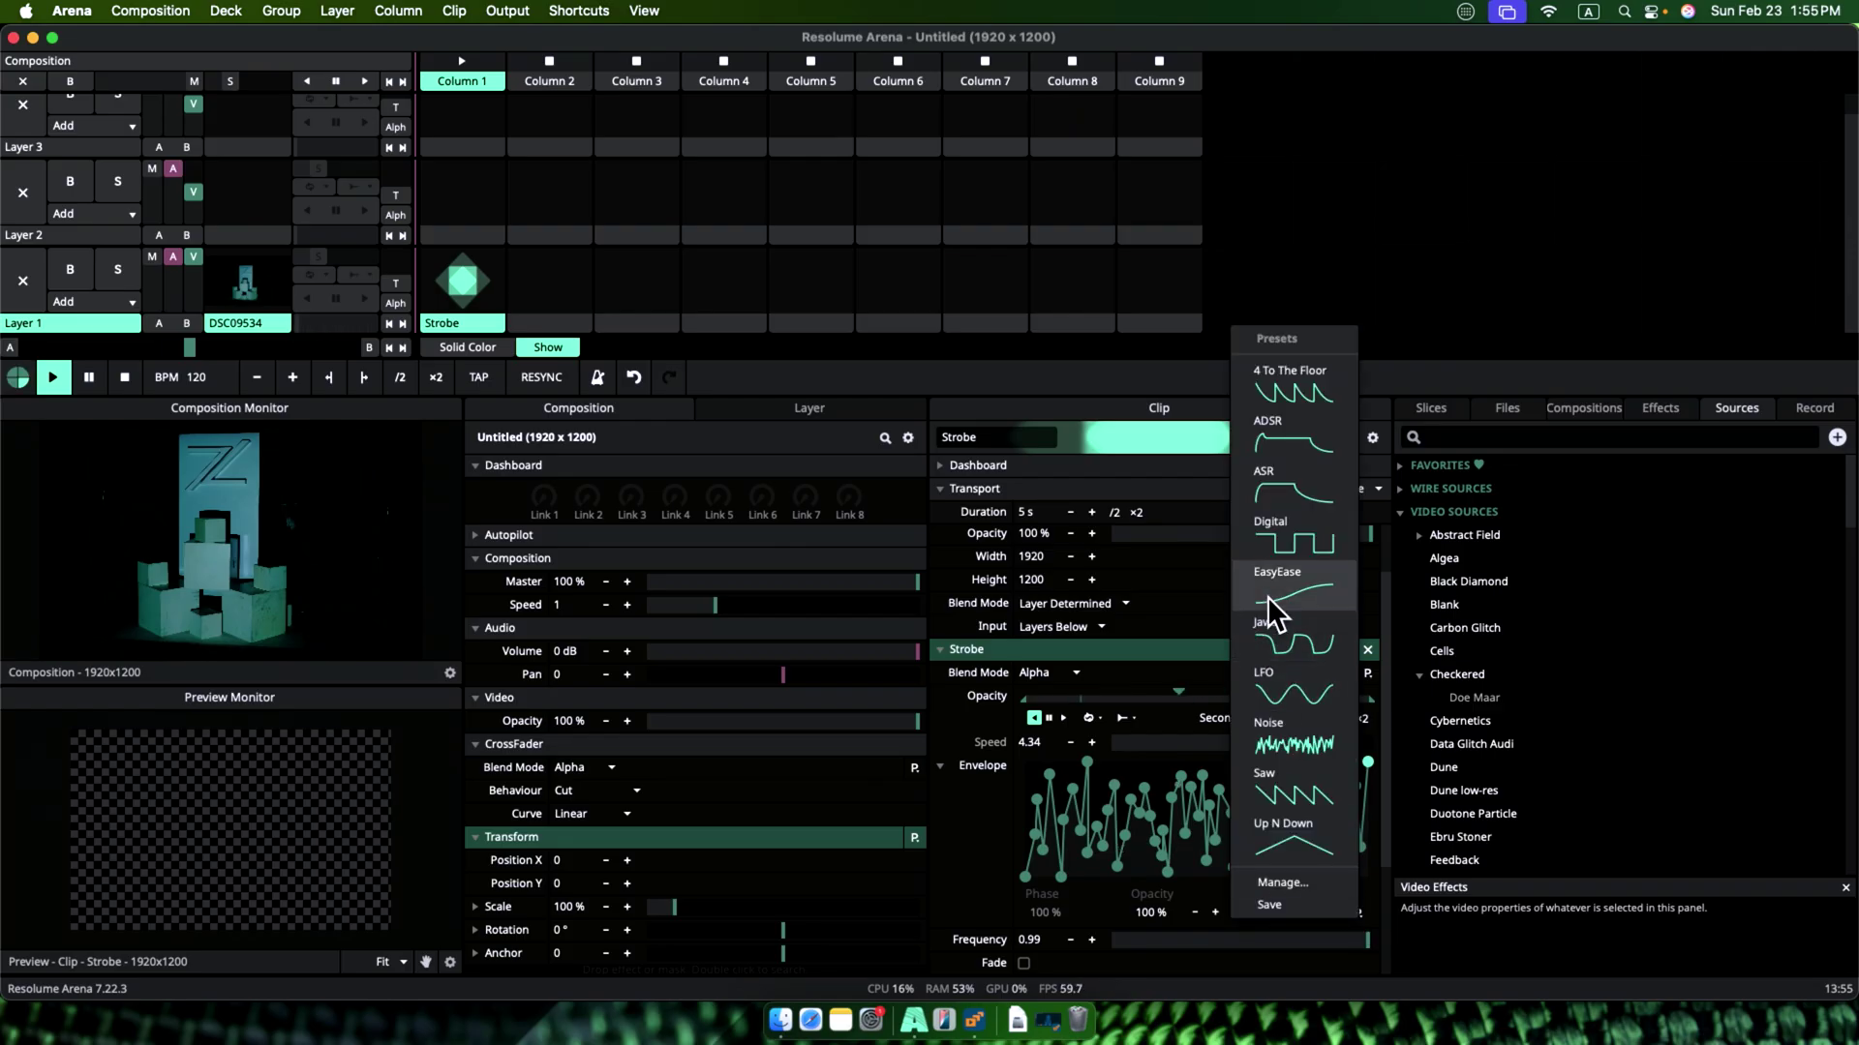
click(1297, 433)
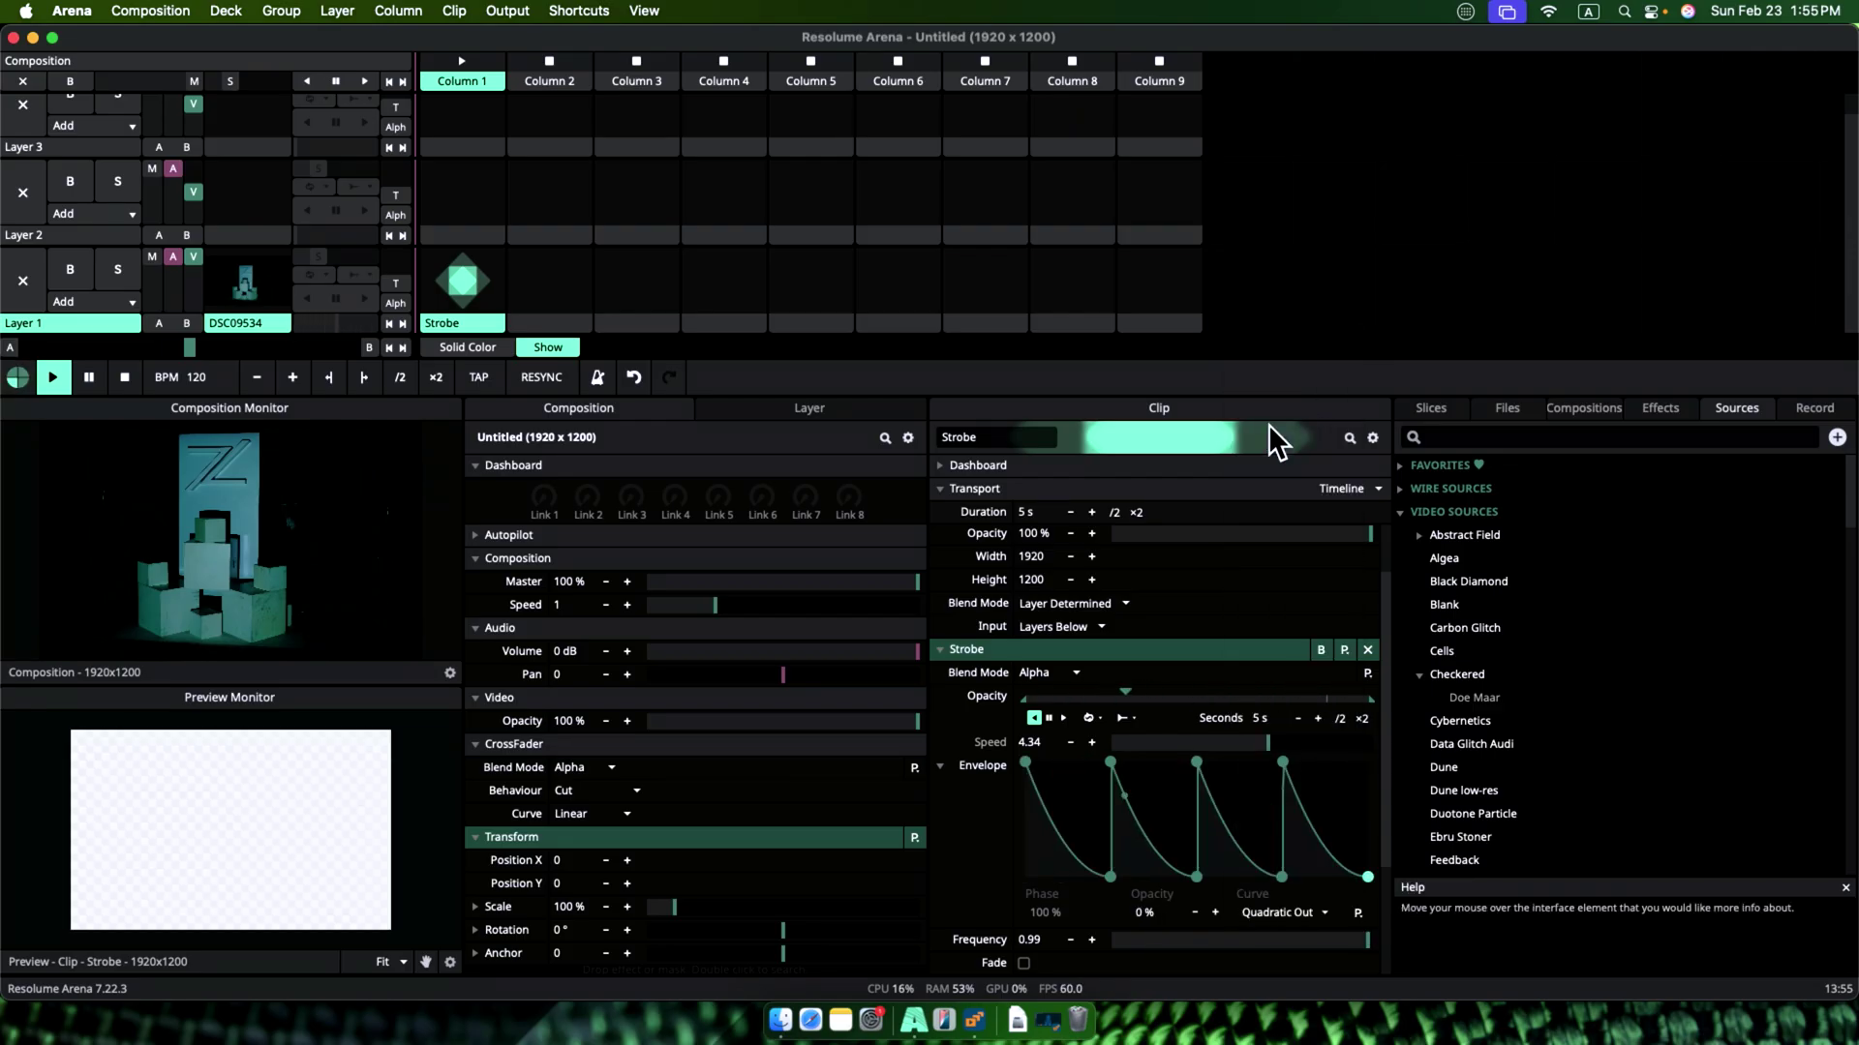
click(1062, 718)
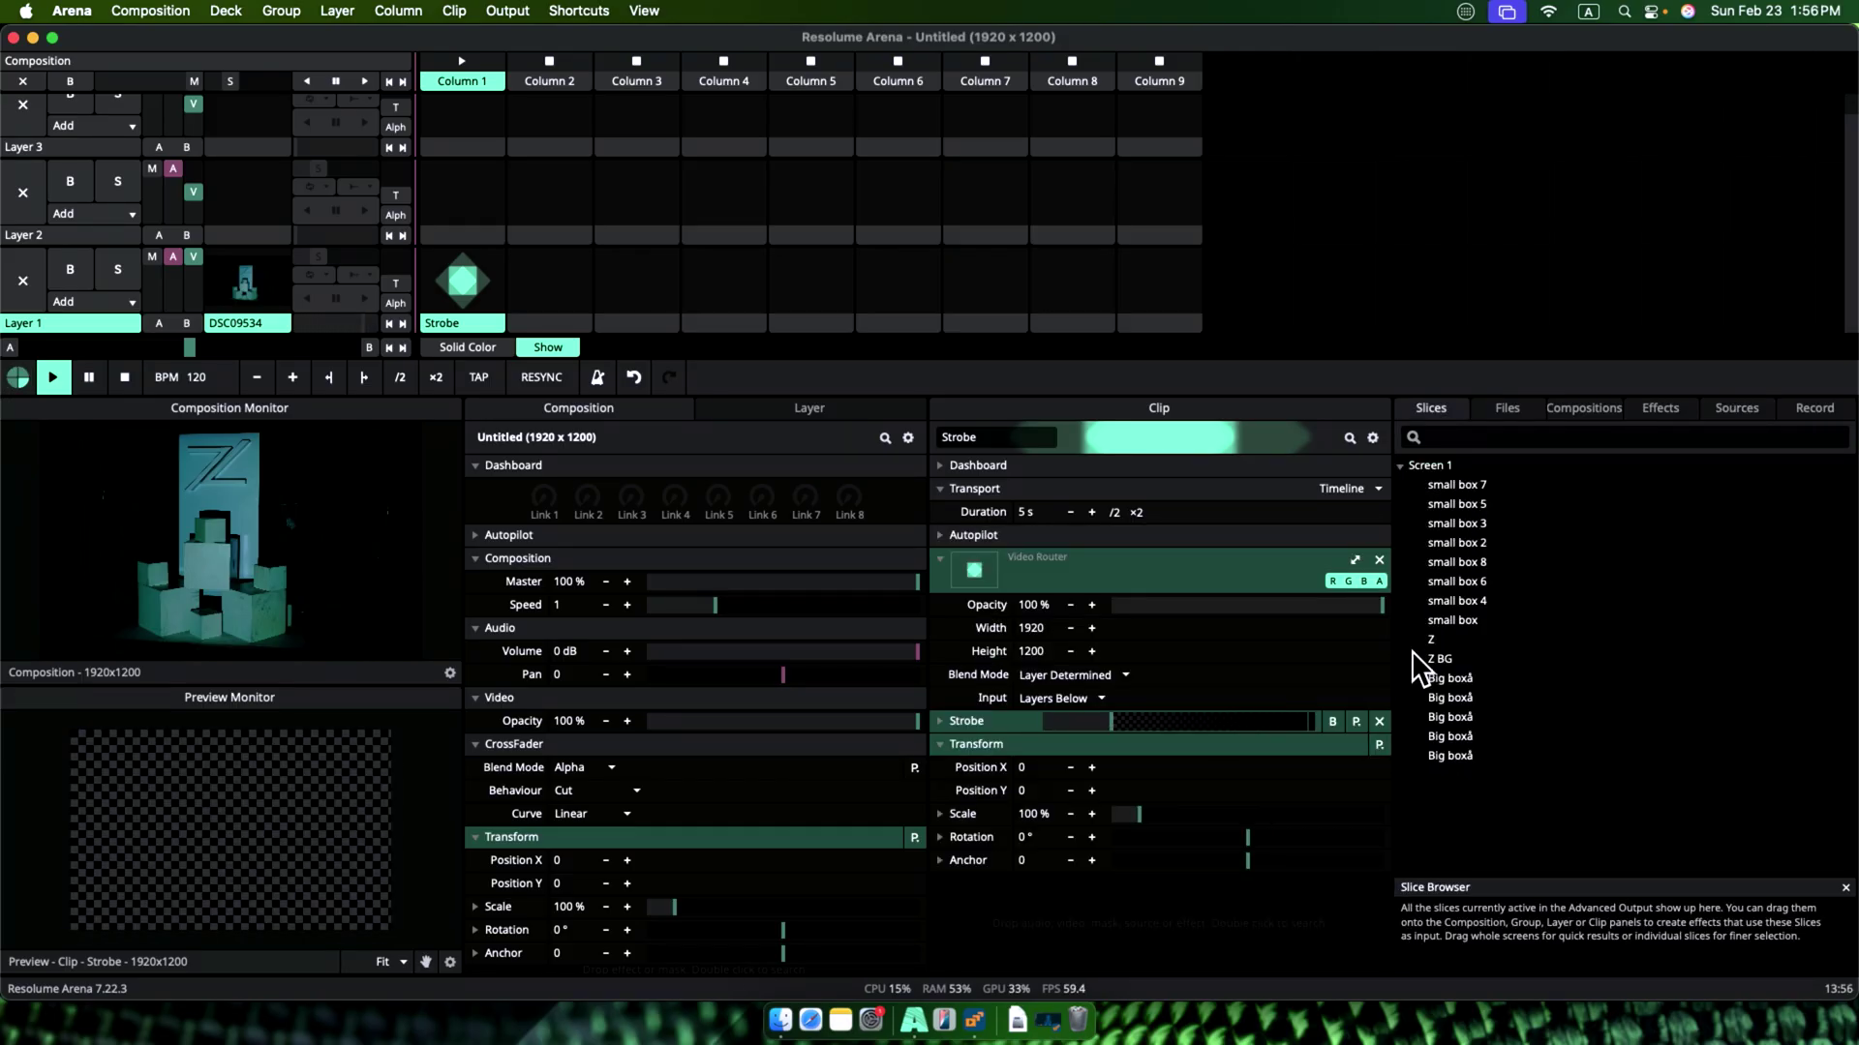
Step: Restrict the Strobe clip to the Z BG slice and copy it into Layer 2, Column 2
drag(1439, 668, 1286, 898)
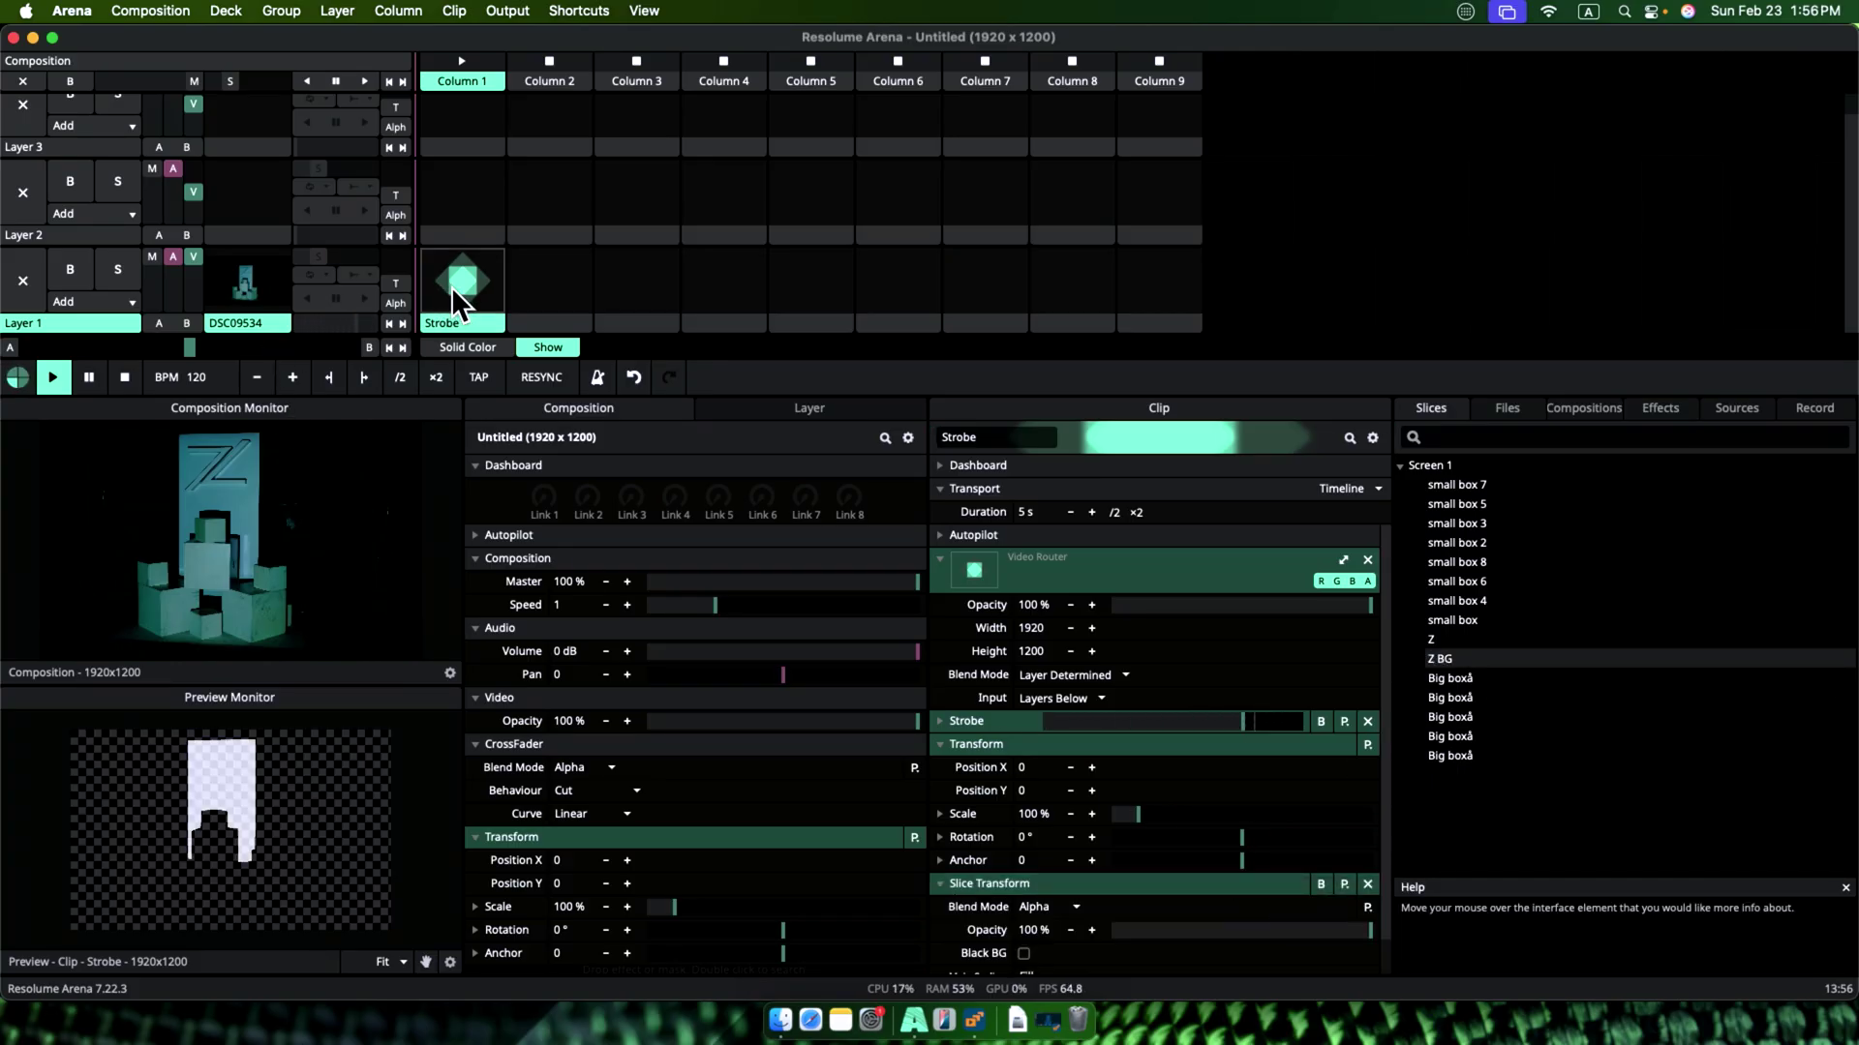
mouse_move(237, 741)
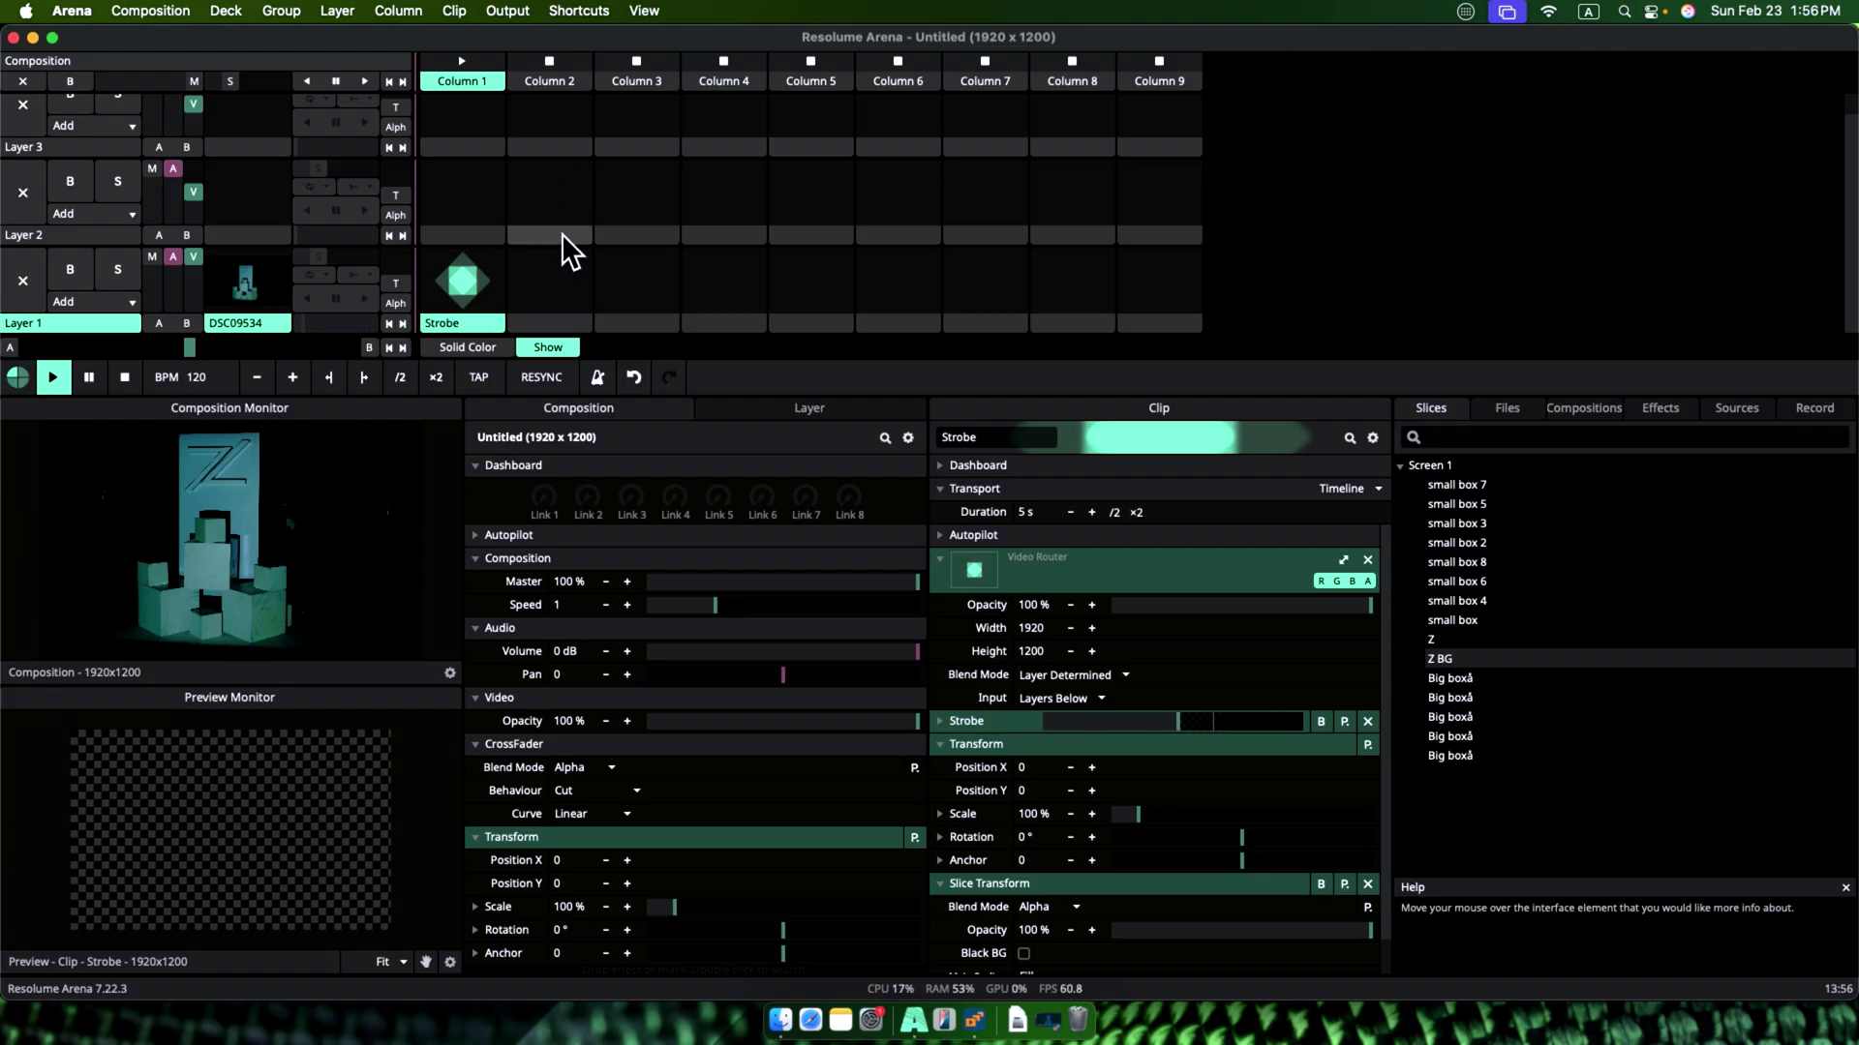
drag(571, 251, 569, 249)
Step: Place the Strobe copy in Layer 2, Column 2, tint its flash pale green, and limit it to Z
drag(1341, 791, 1370, 797)
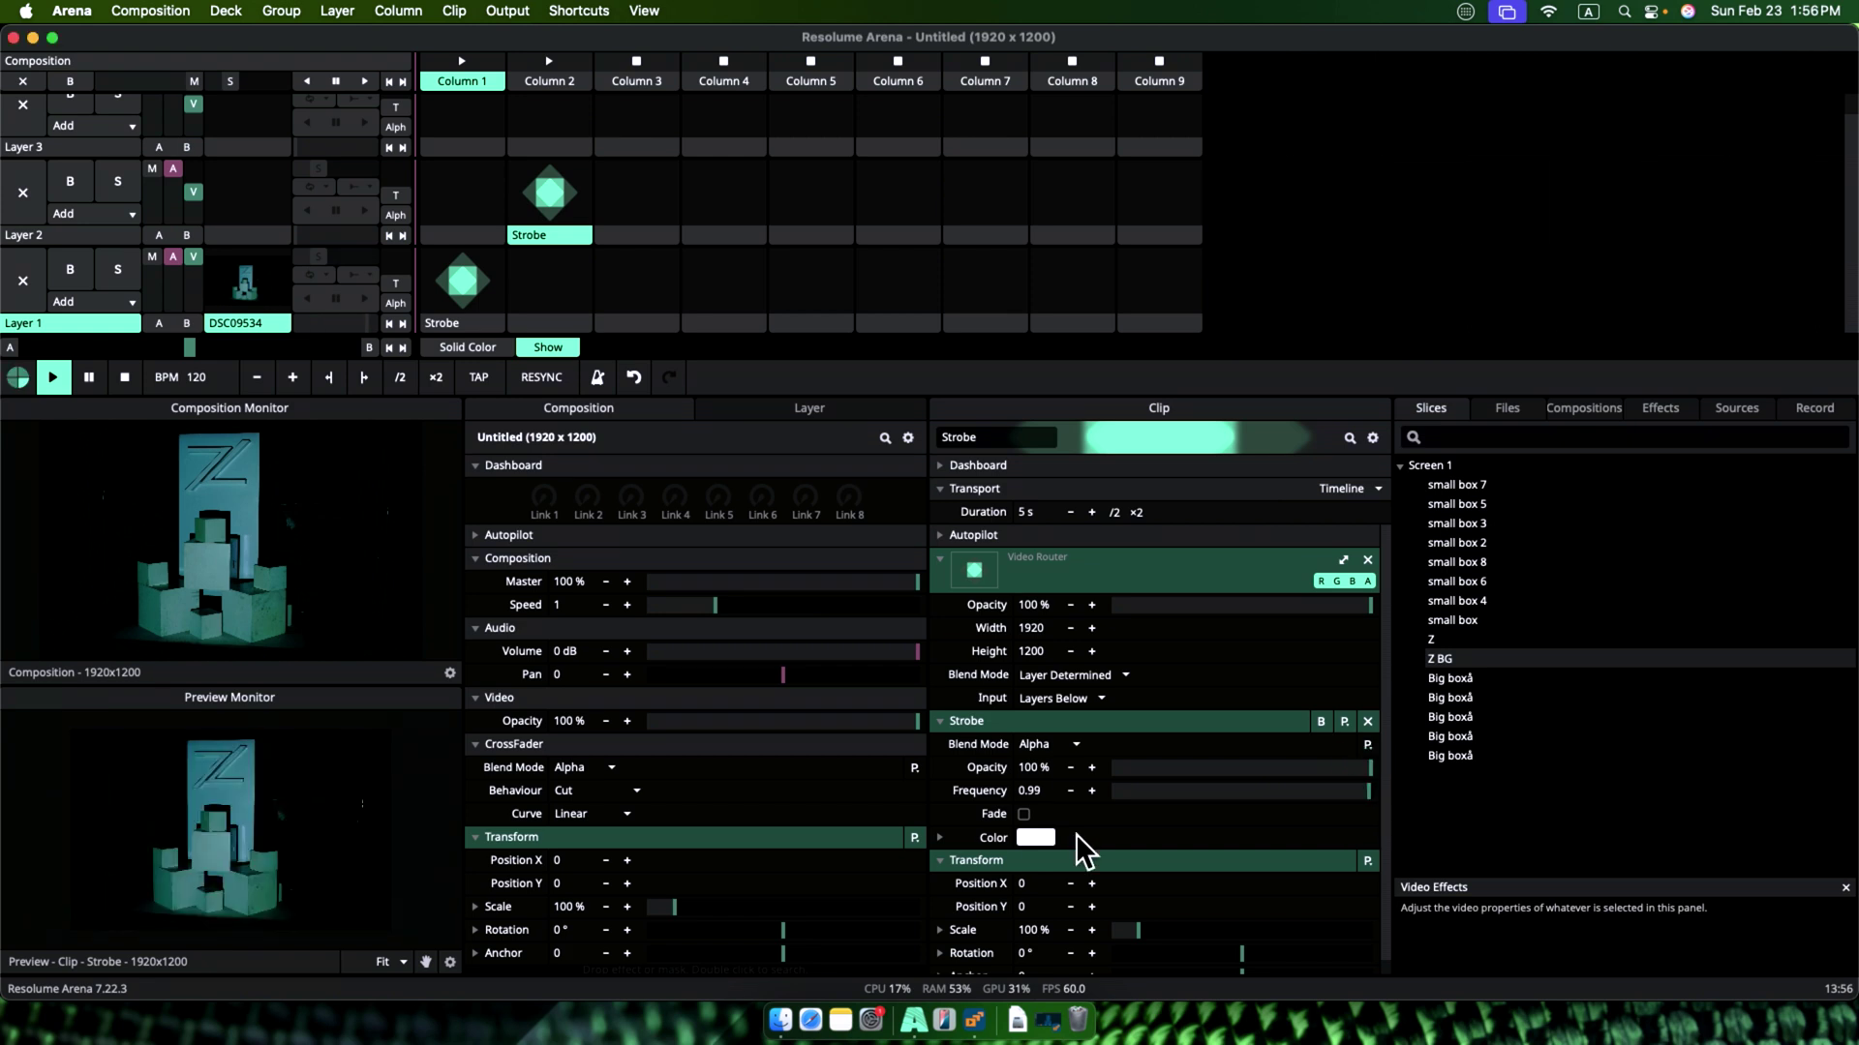
click(1035, 837)
mouse_move(1157, 868)
mouse_down()
mouse_move(1200, 867)
mouse_move(1138, 859)
mouse_up()
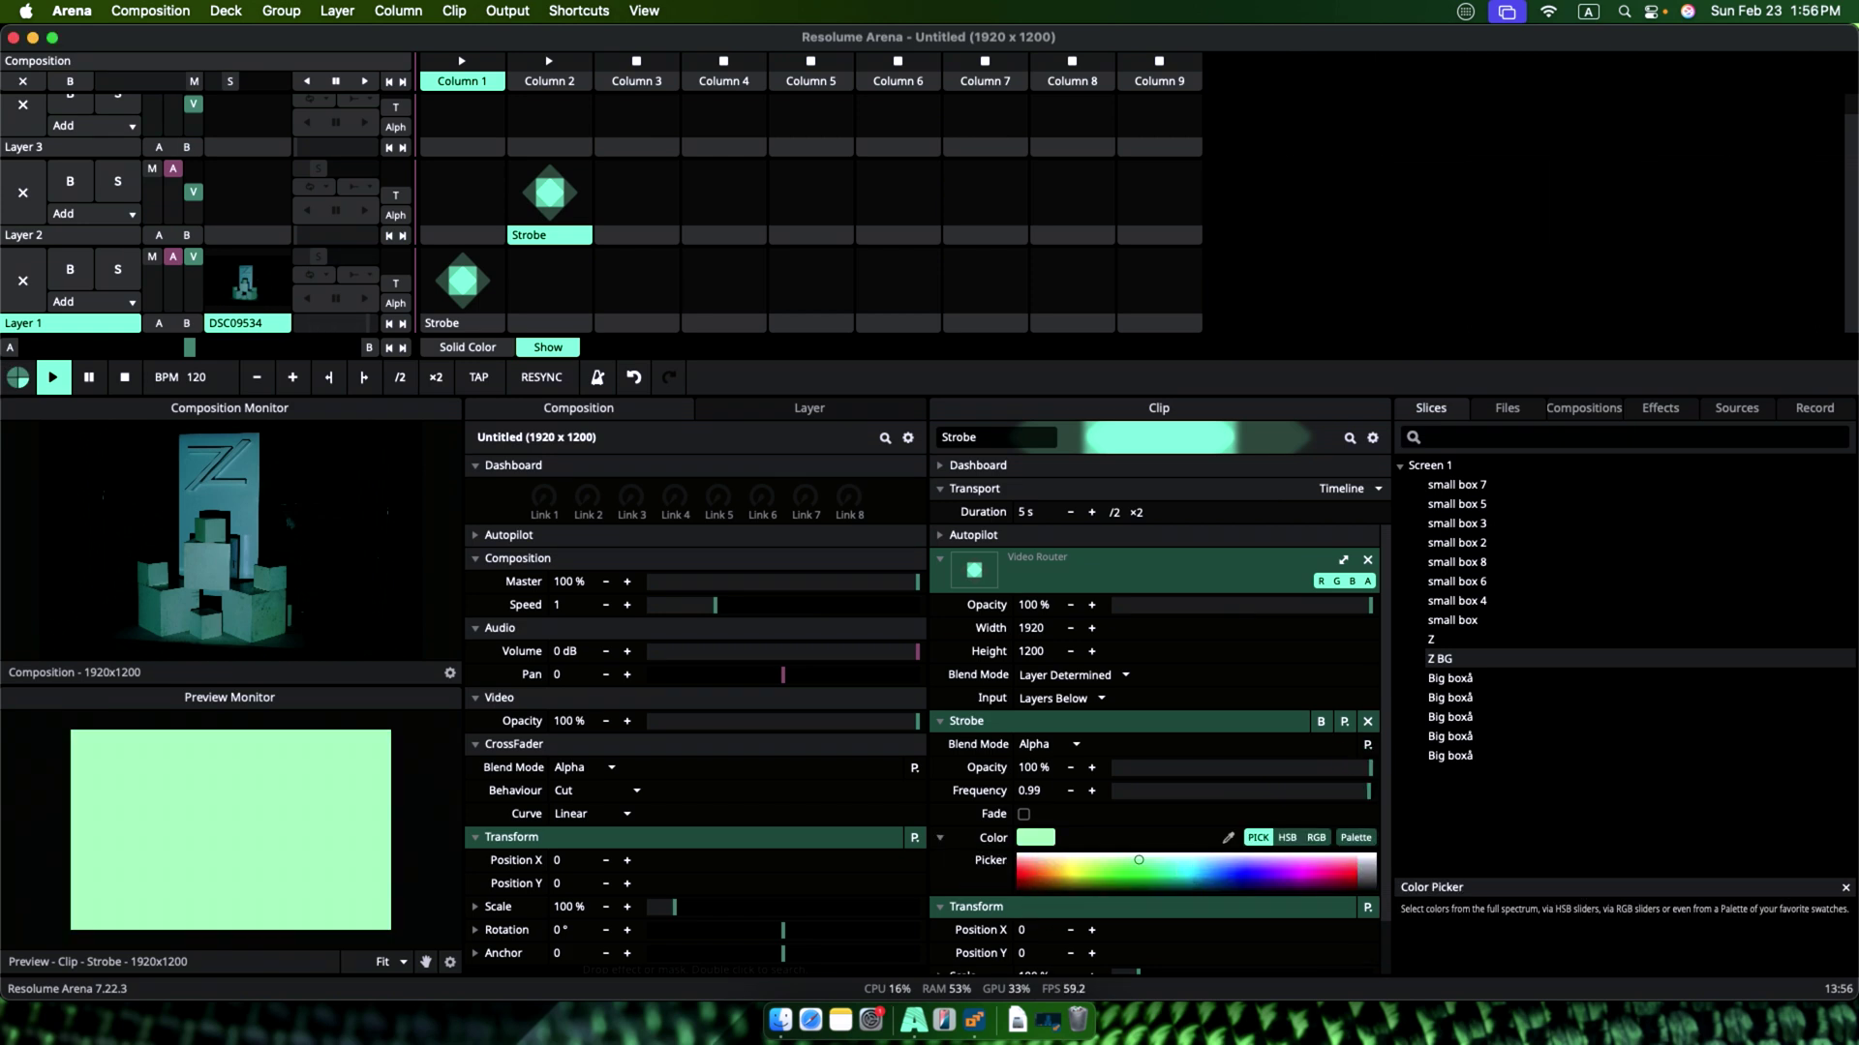
click(963, 721)
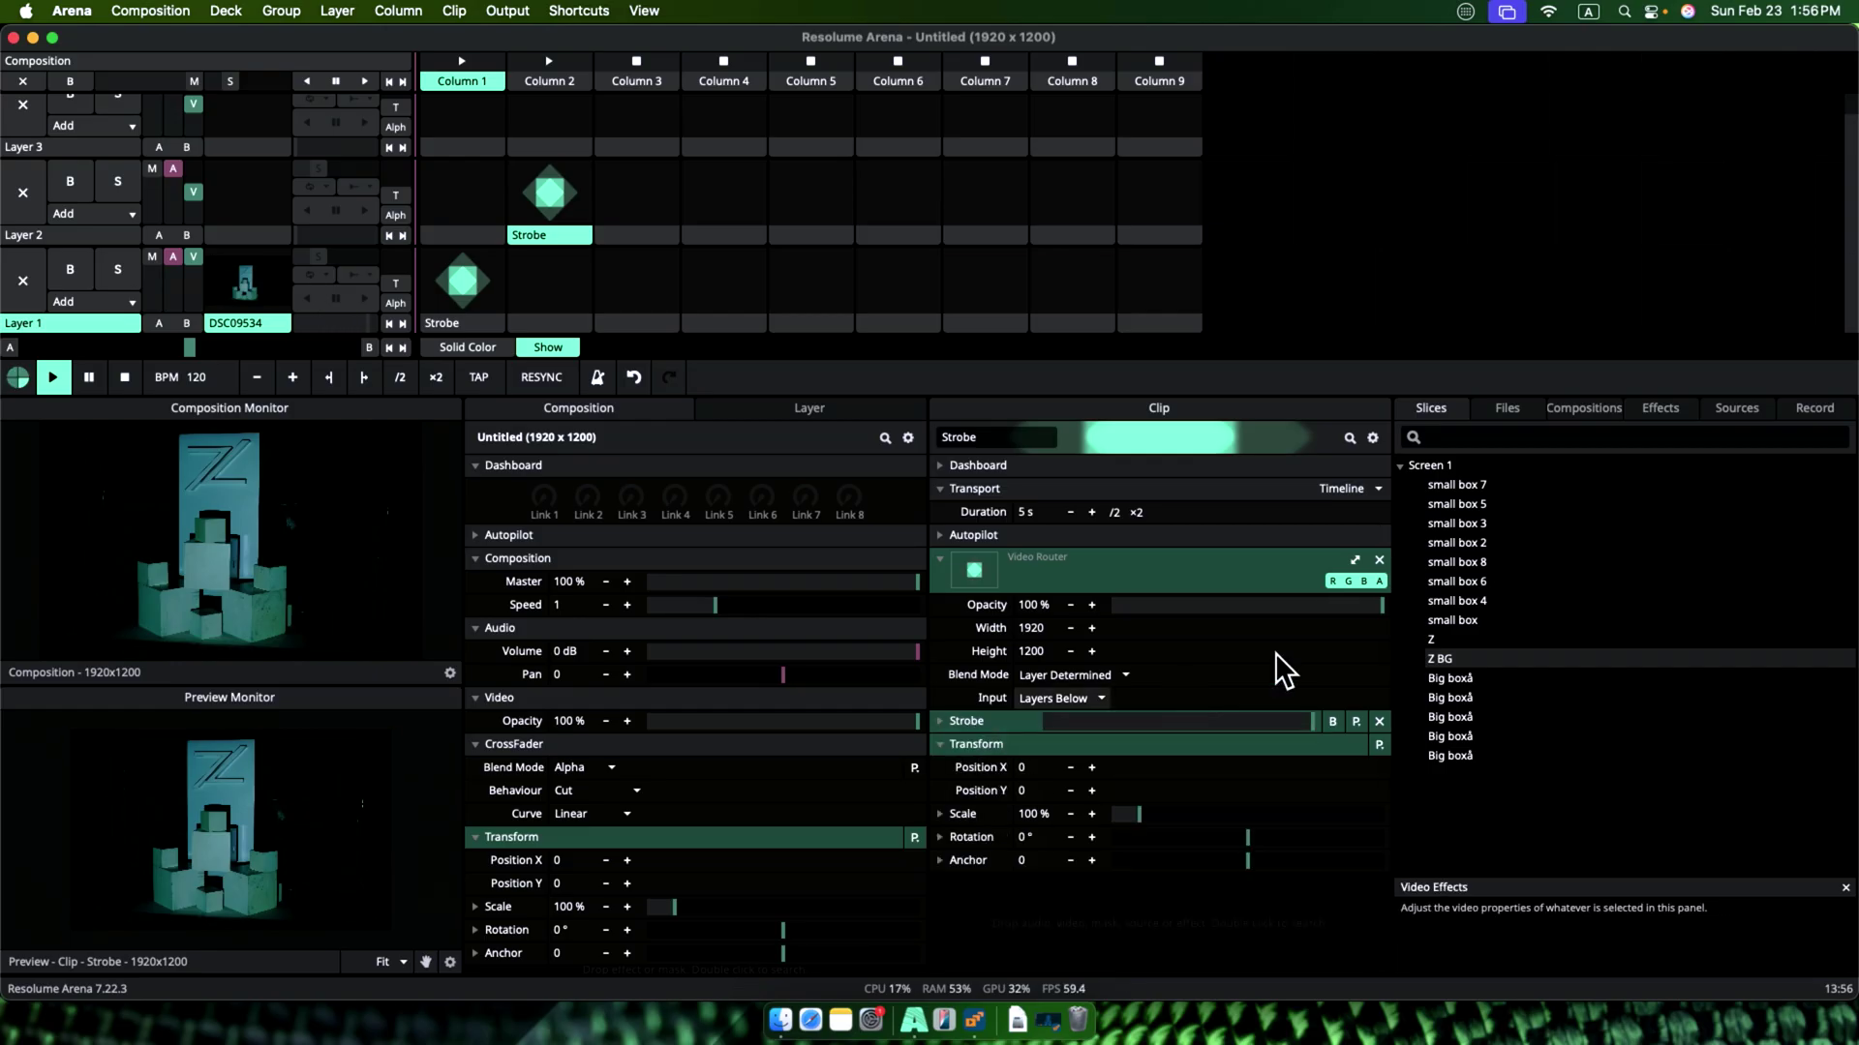
drag(1432, 641, 1239, 881)
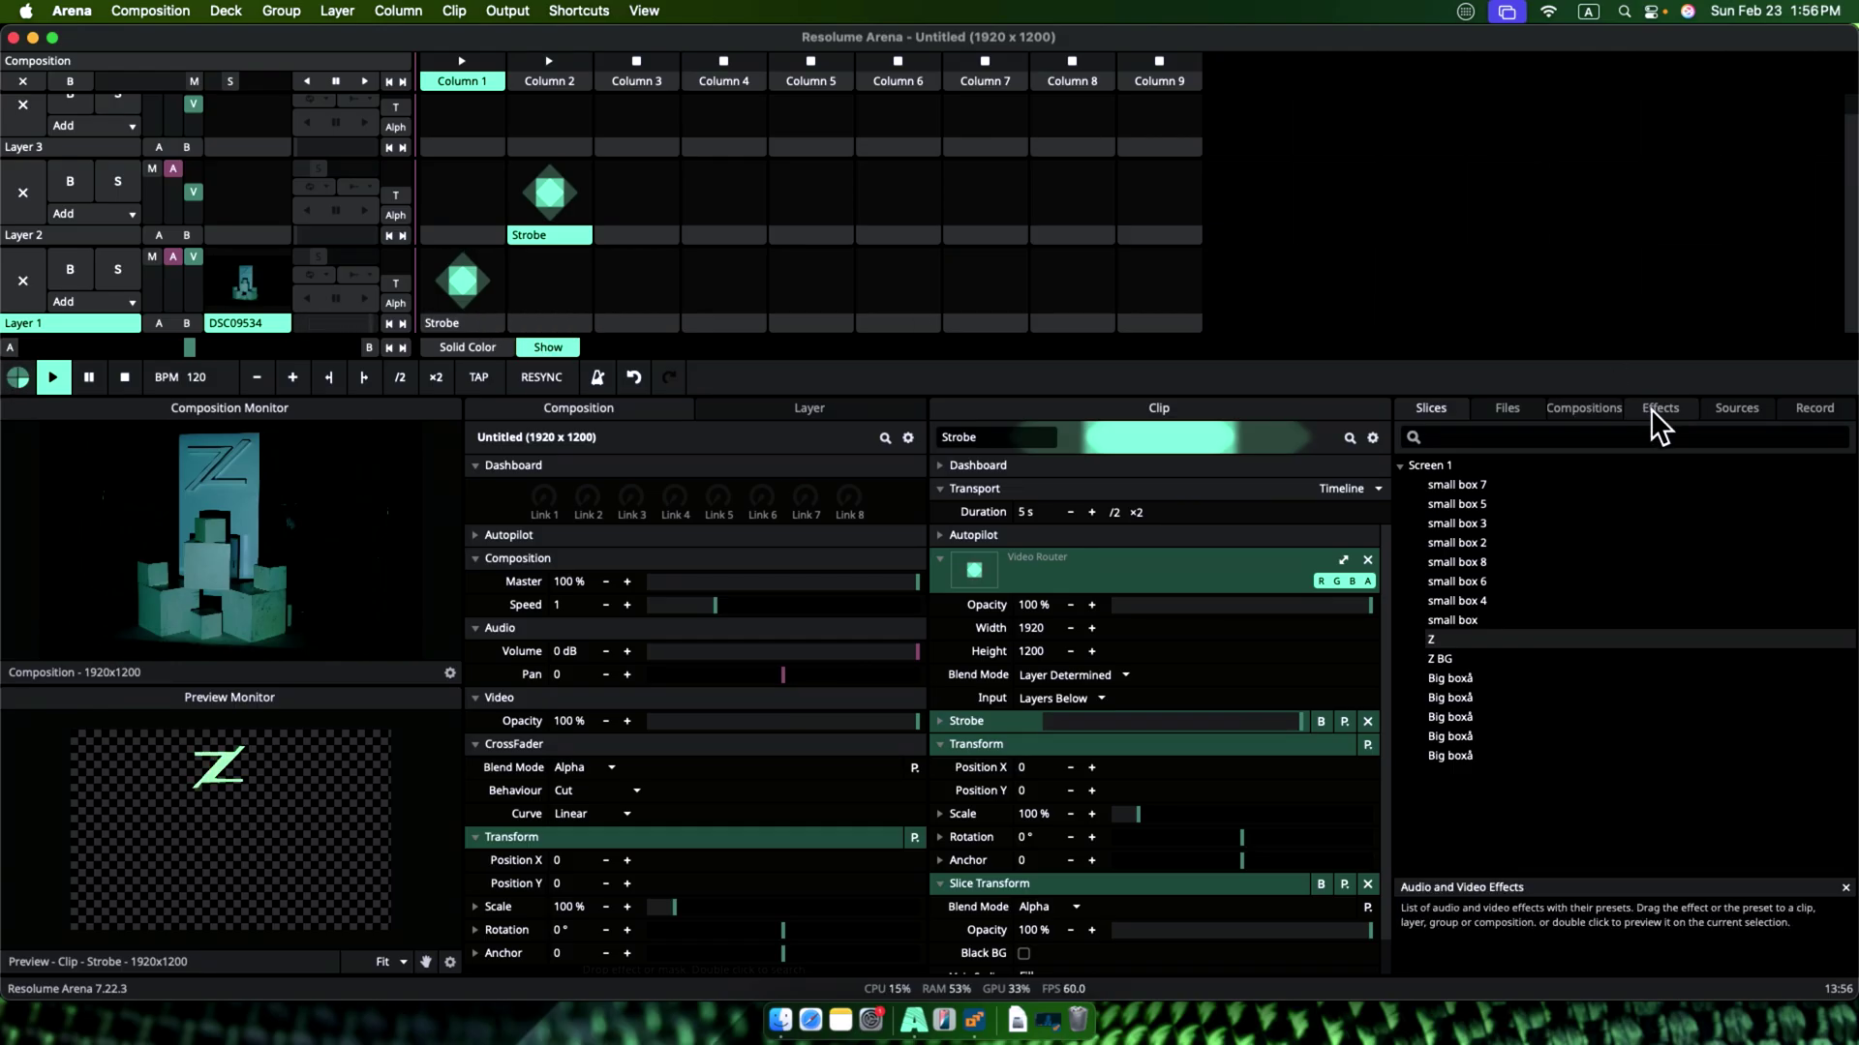
Step: Put Lava Synth into Layer 1, Column 2 and mask it to the five Big boxå slices
click(1737, 407)
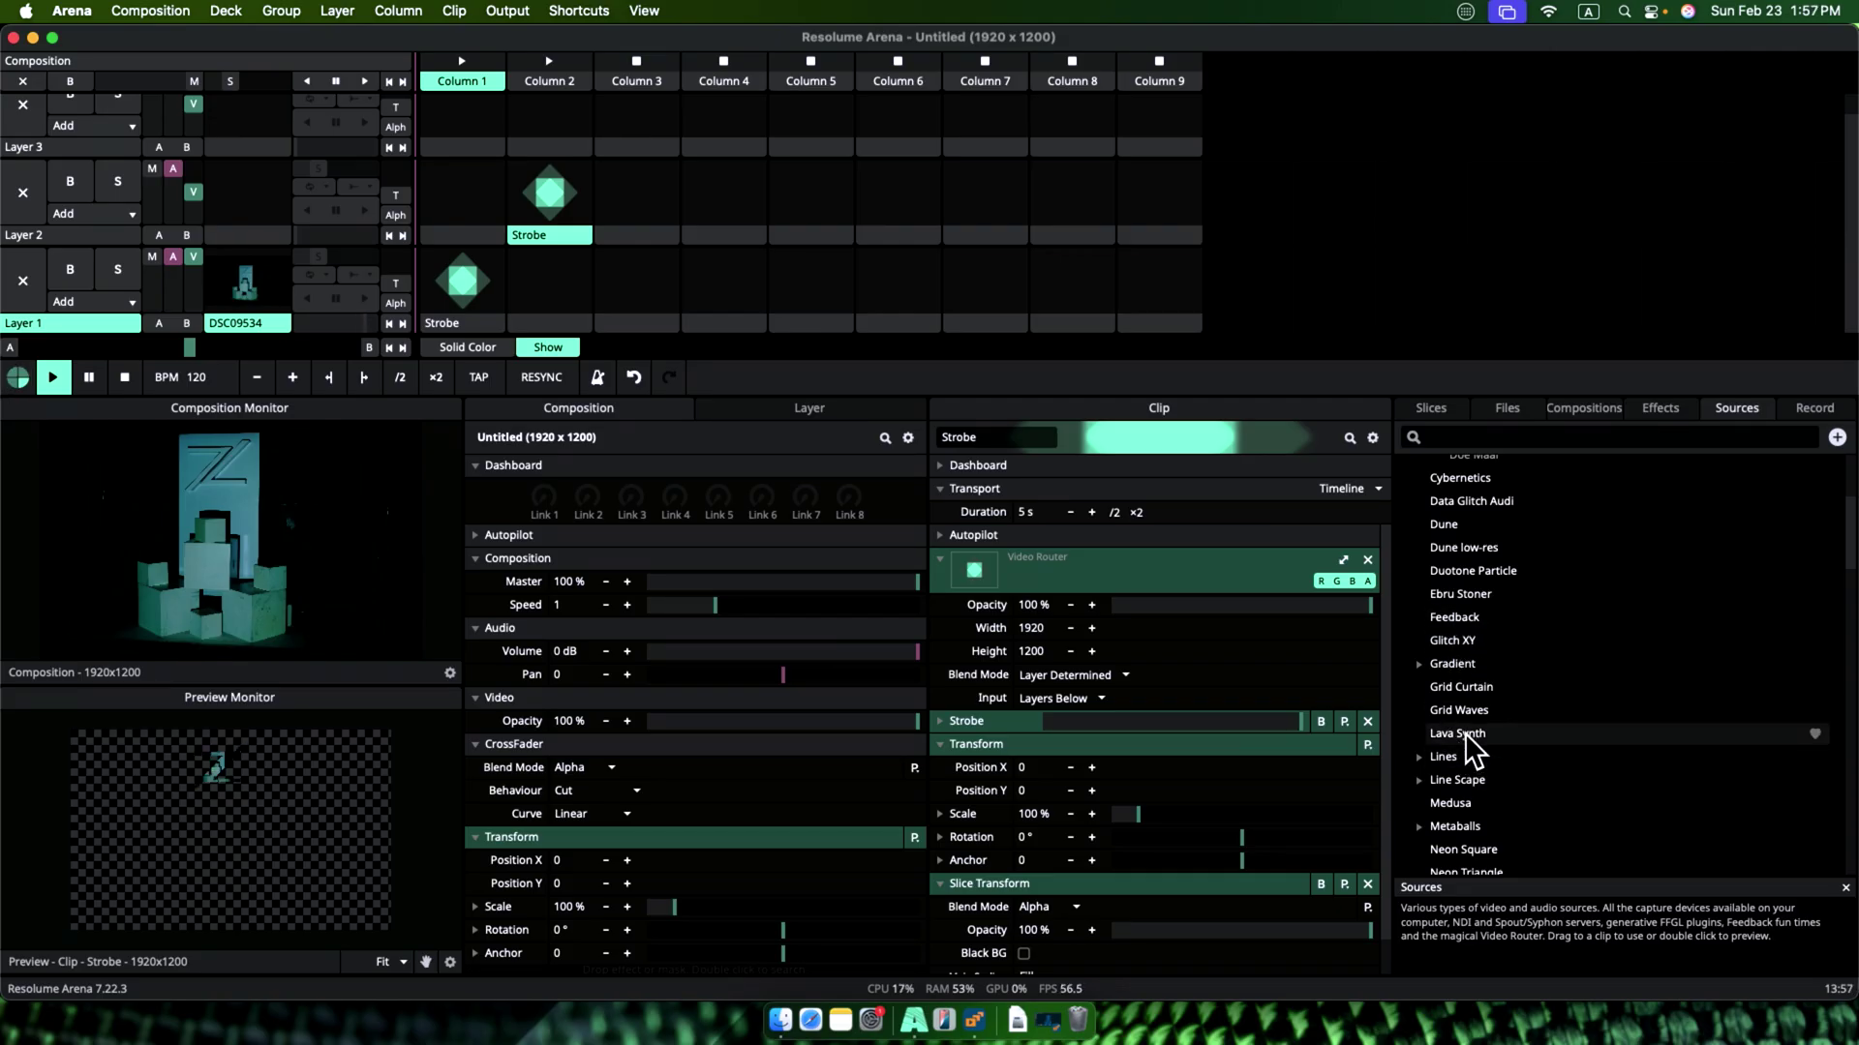
drag(1465, 736, 571, 319)
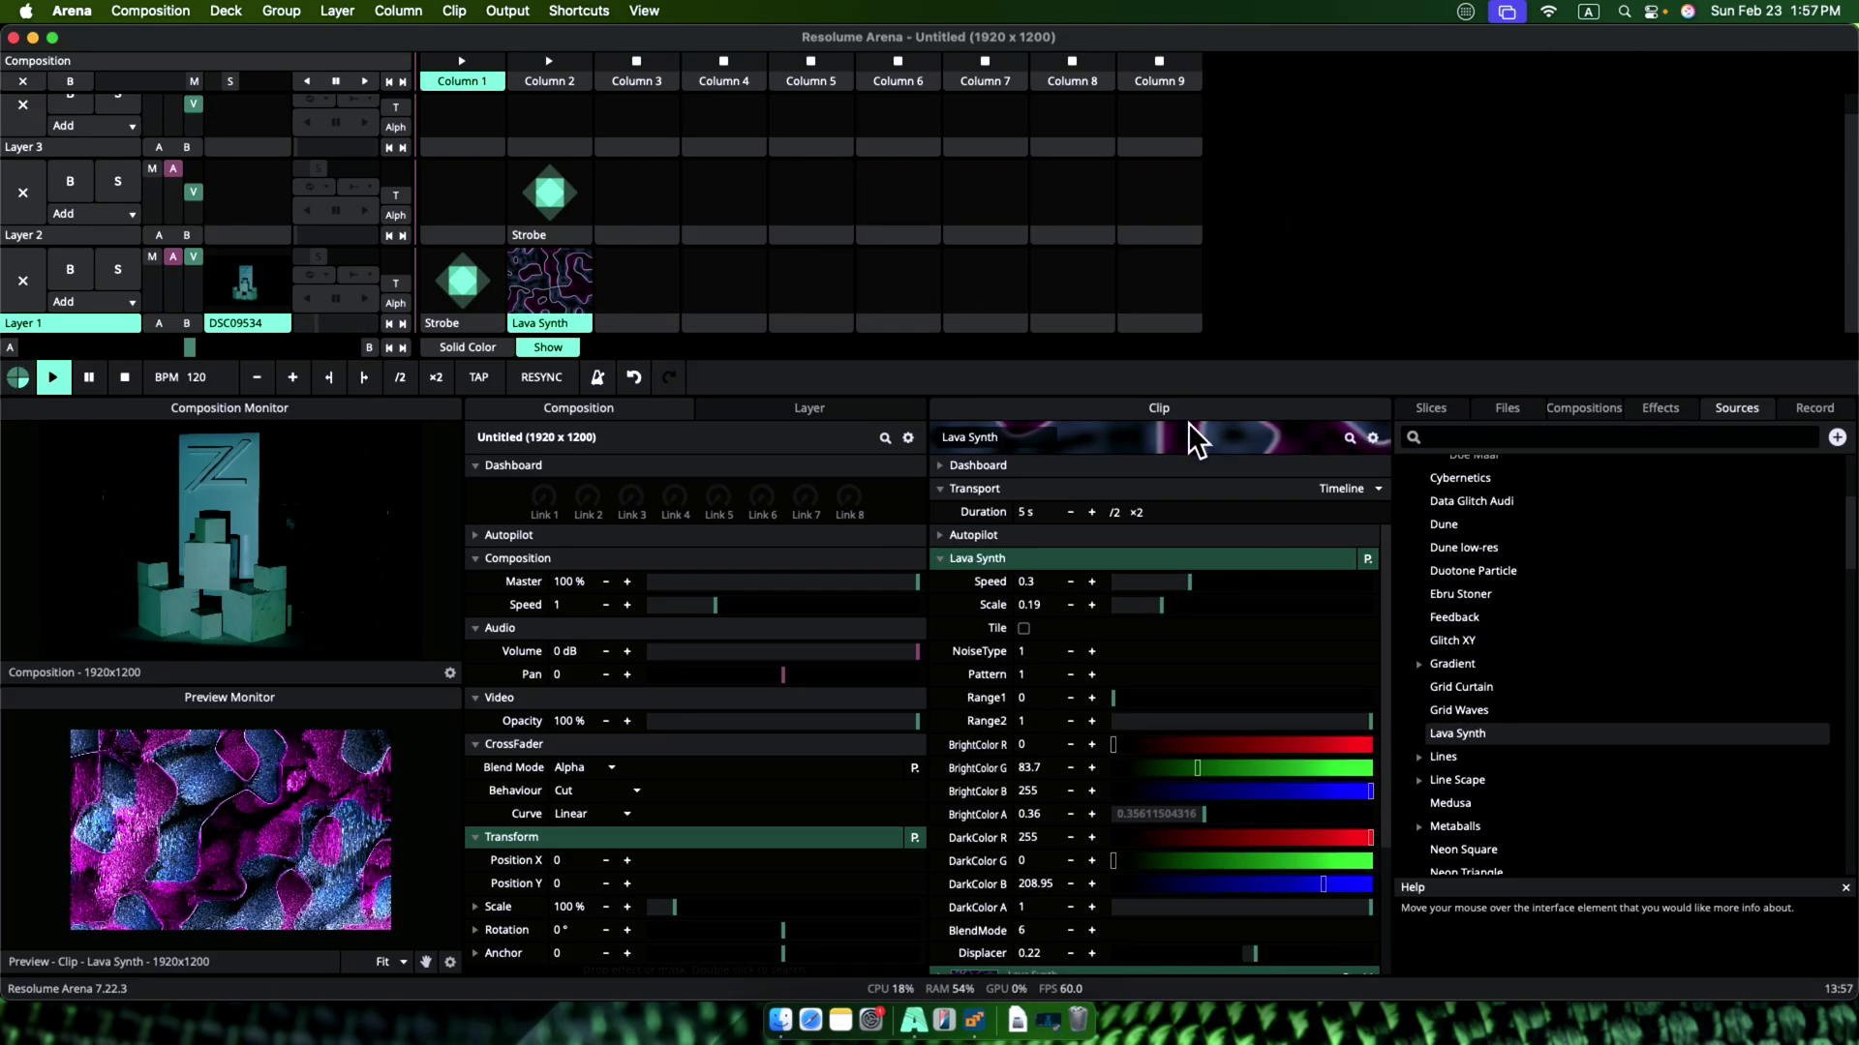
click(1430, 408)
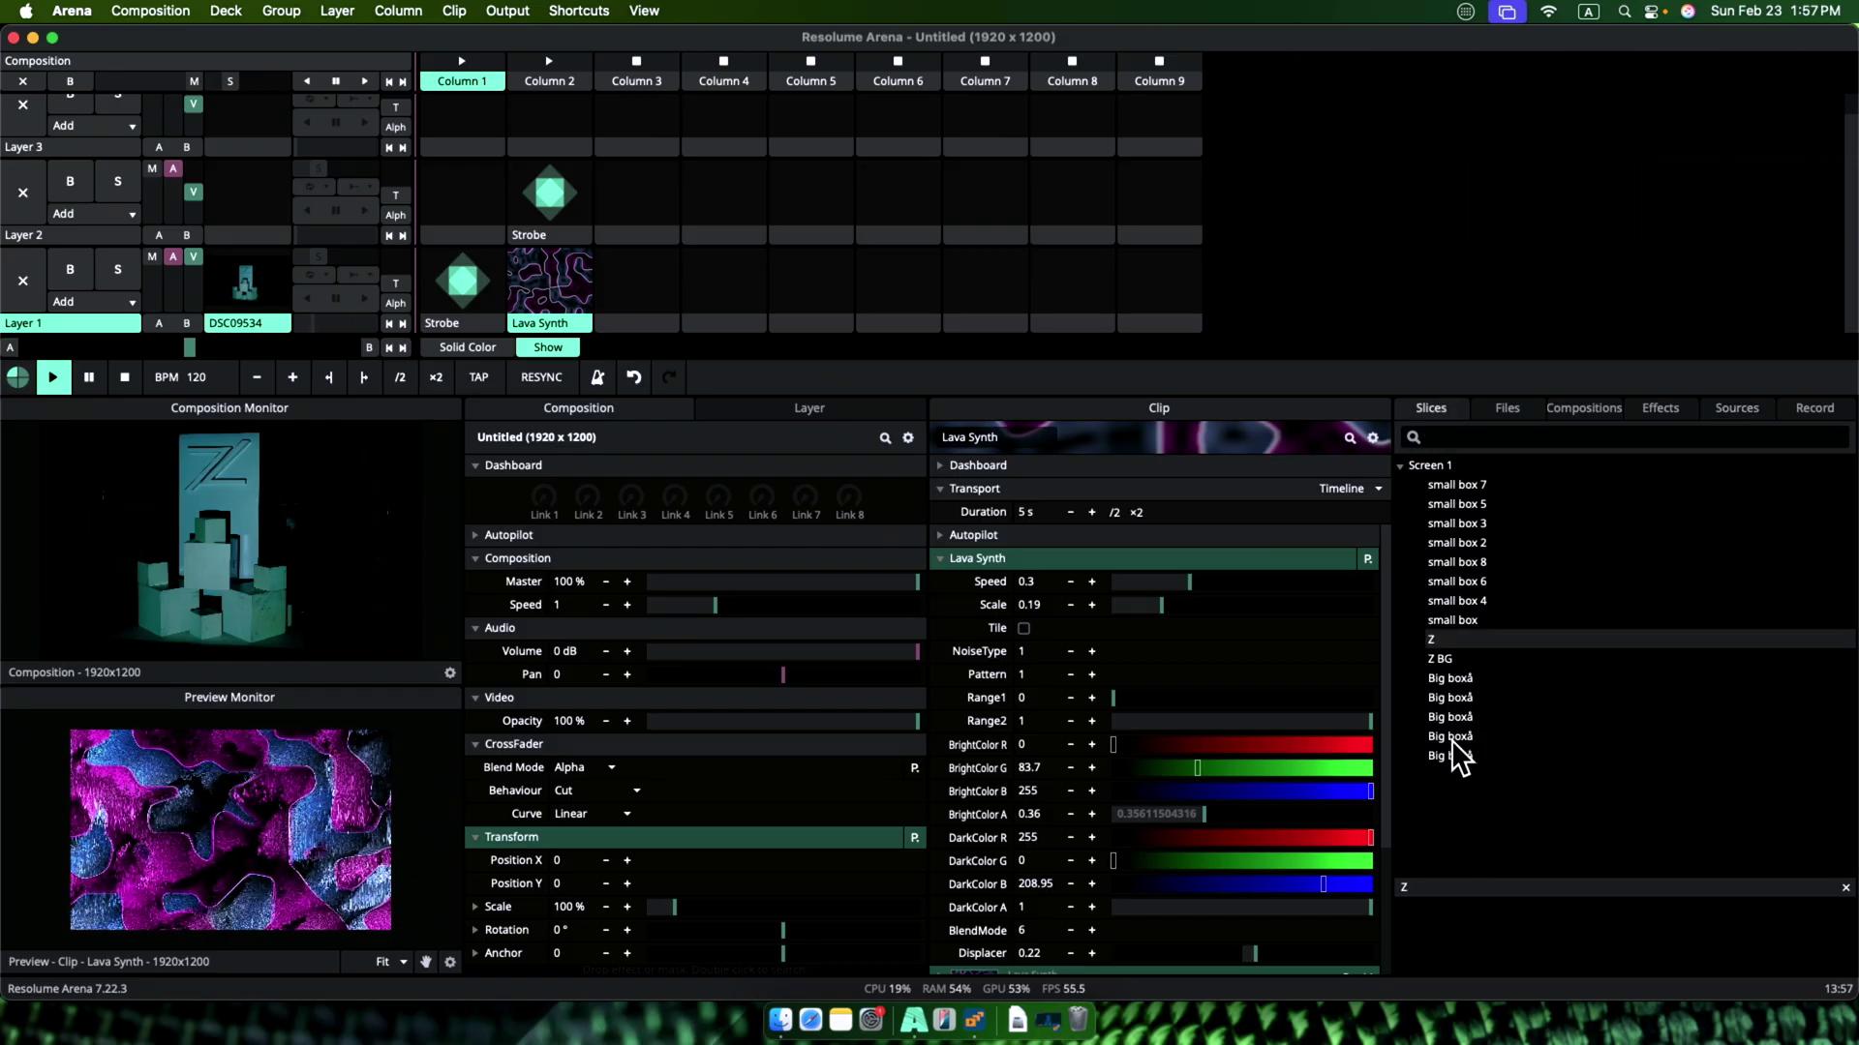
click(1450, 680)
shift+click(1450, 756)
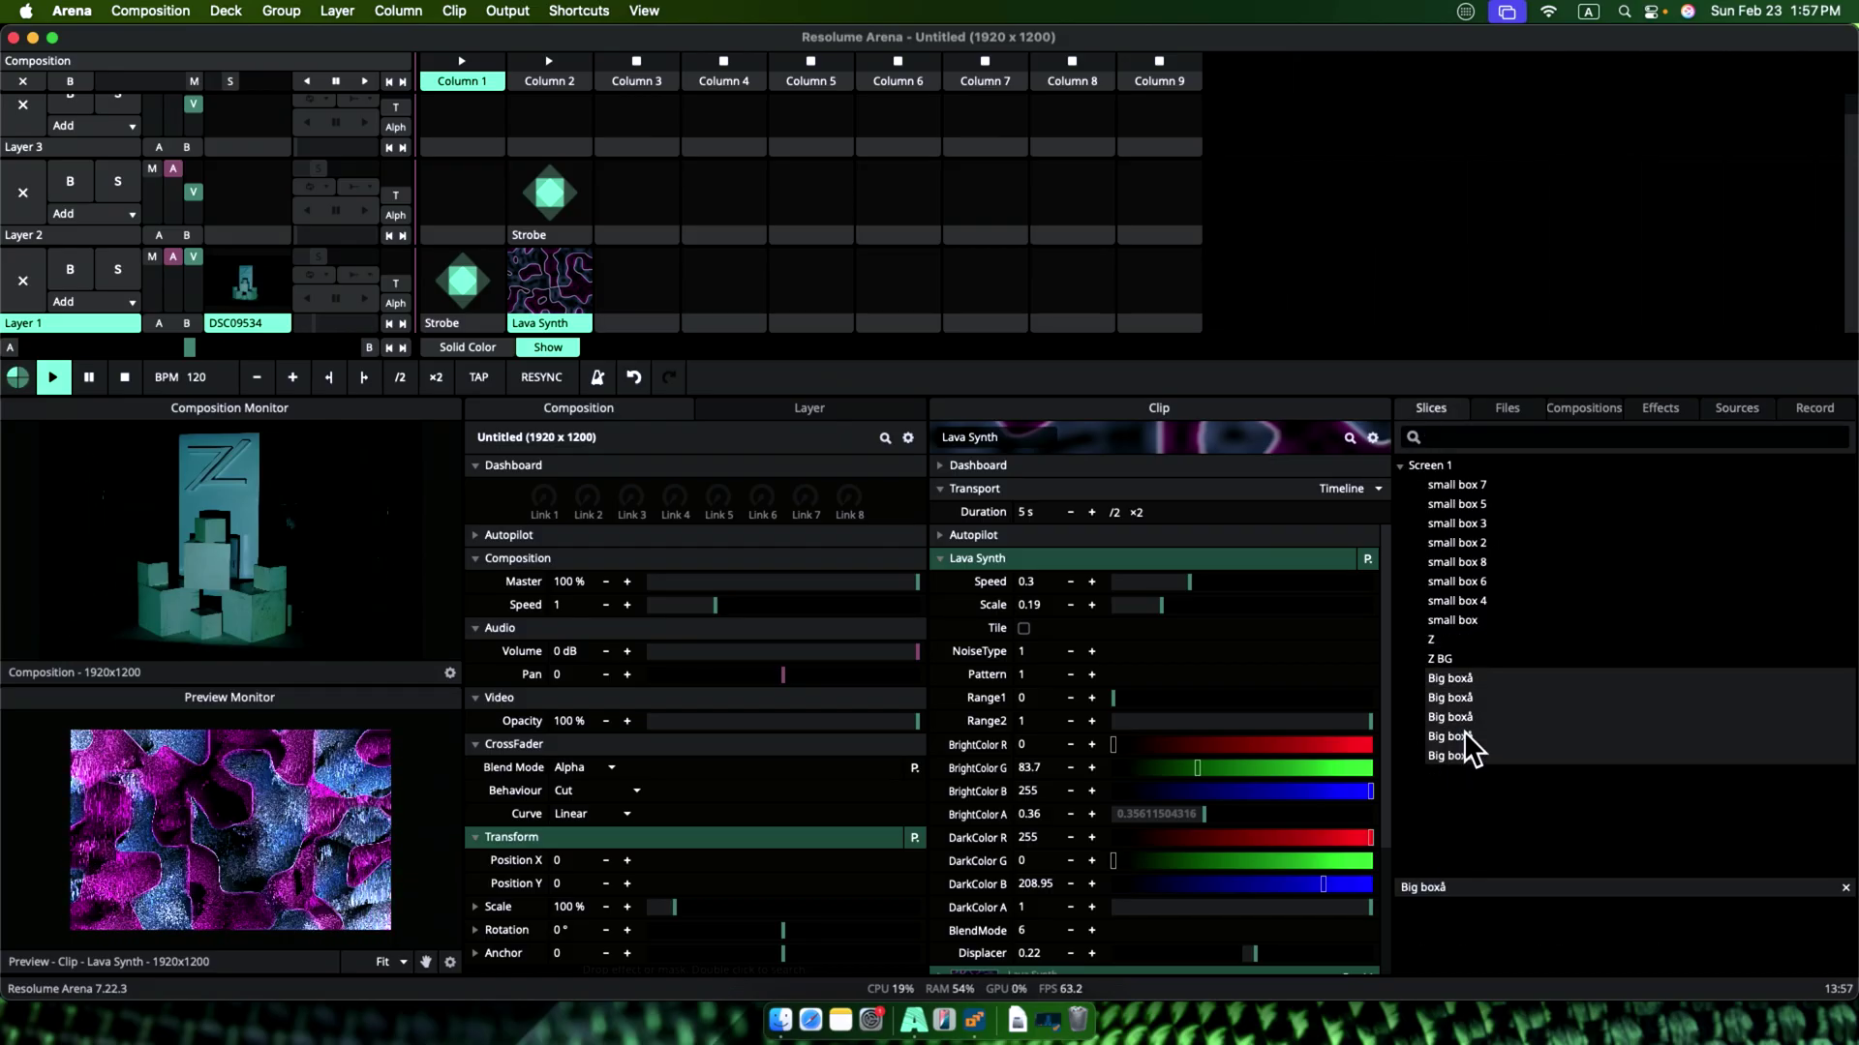
drag(1461, 746, 1263, 799)
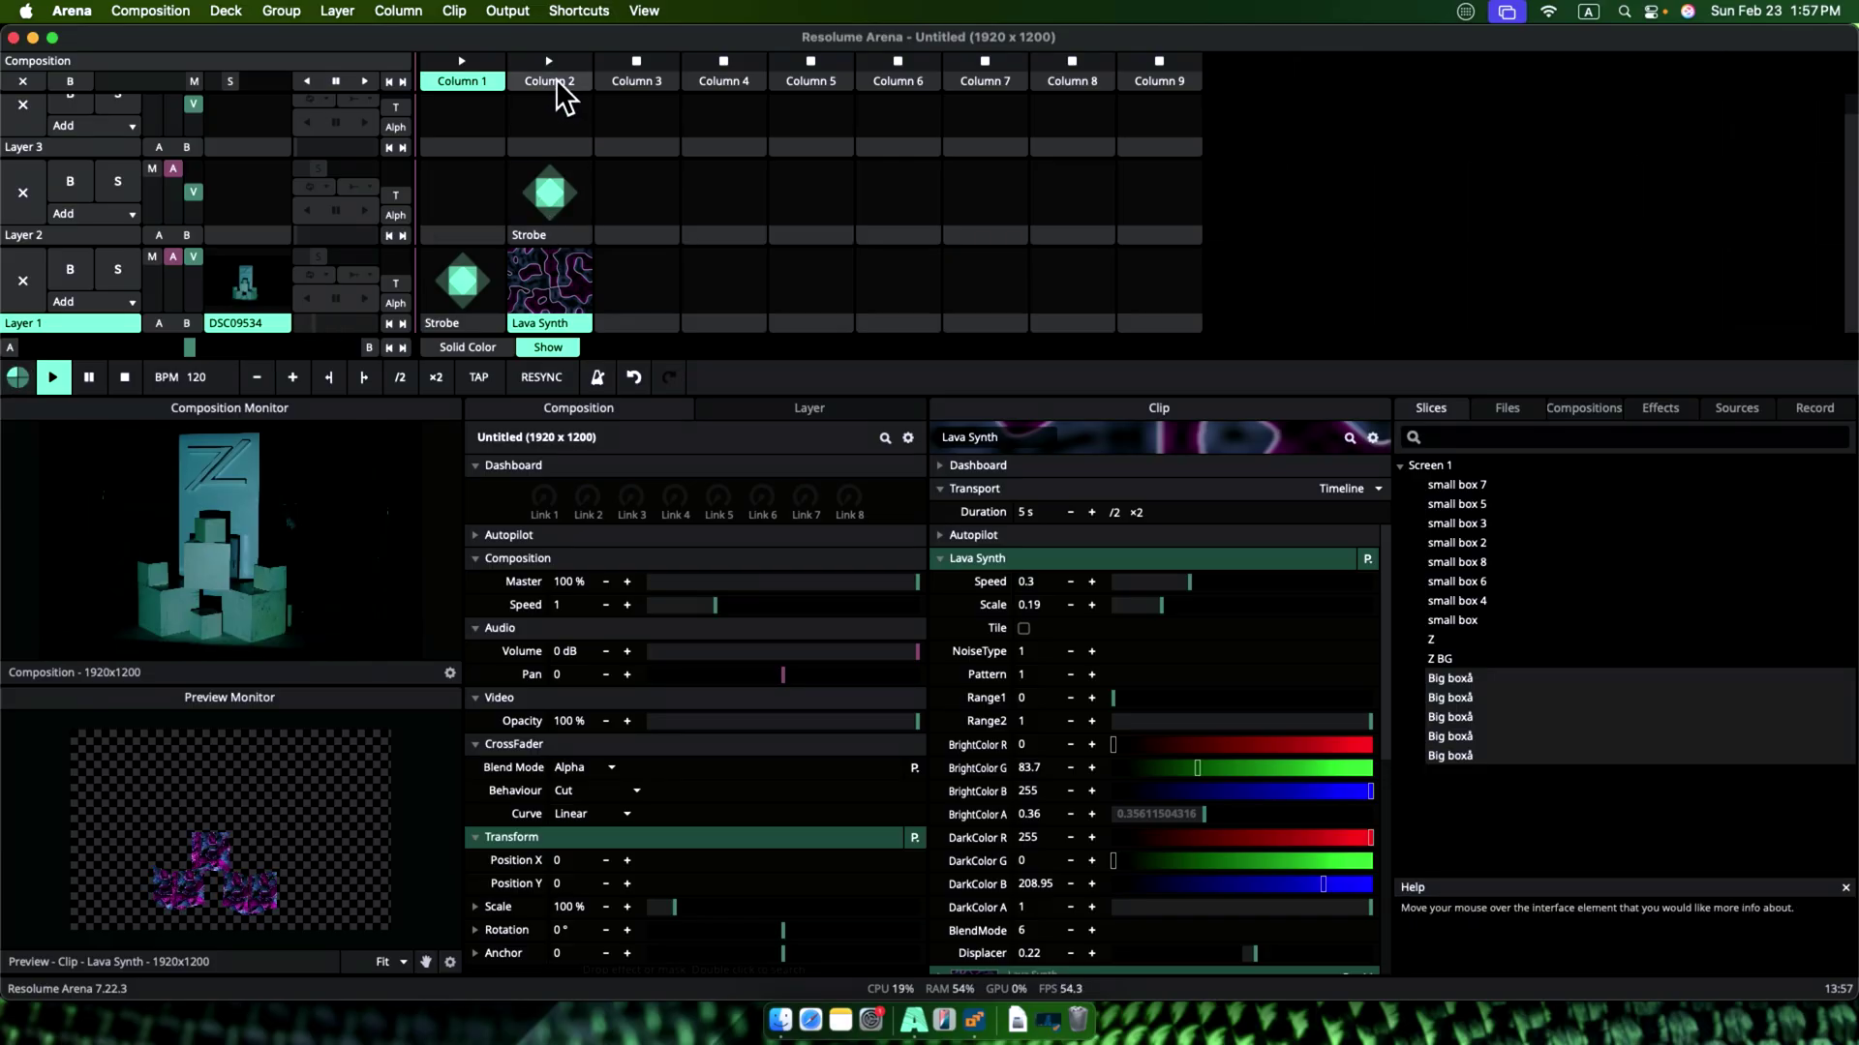
Step: Launch Column 2, playing Lava Synth and the Z-masked Strobe clip in Layer 2
click(553, 207)
click(558, 288)
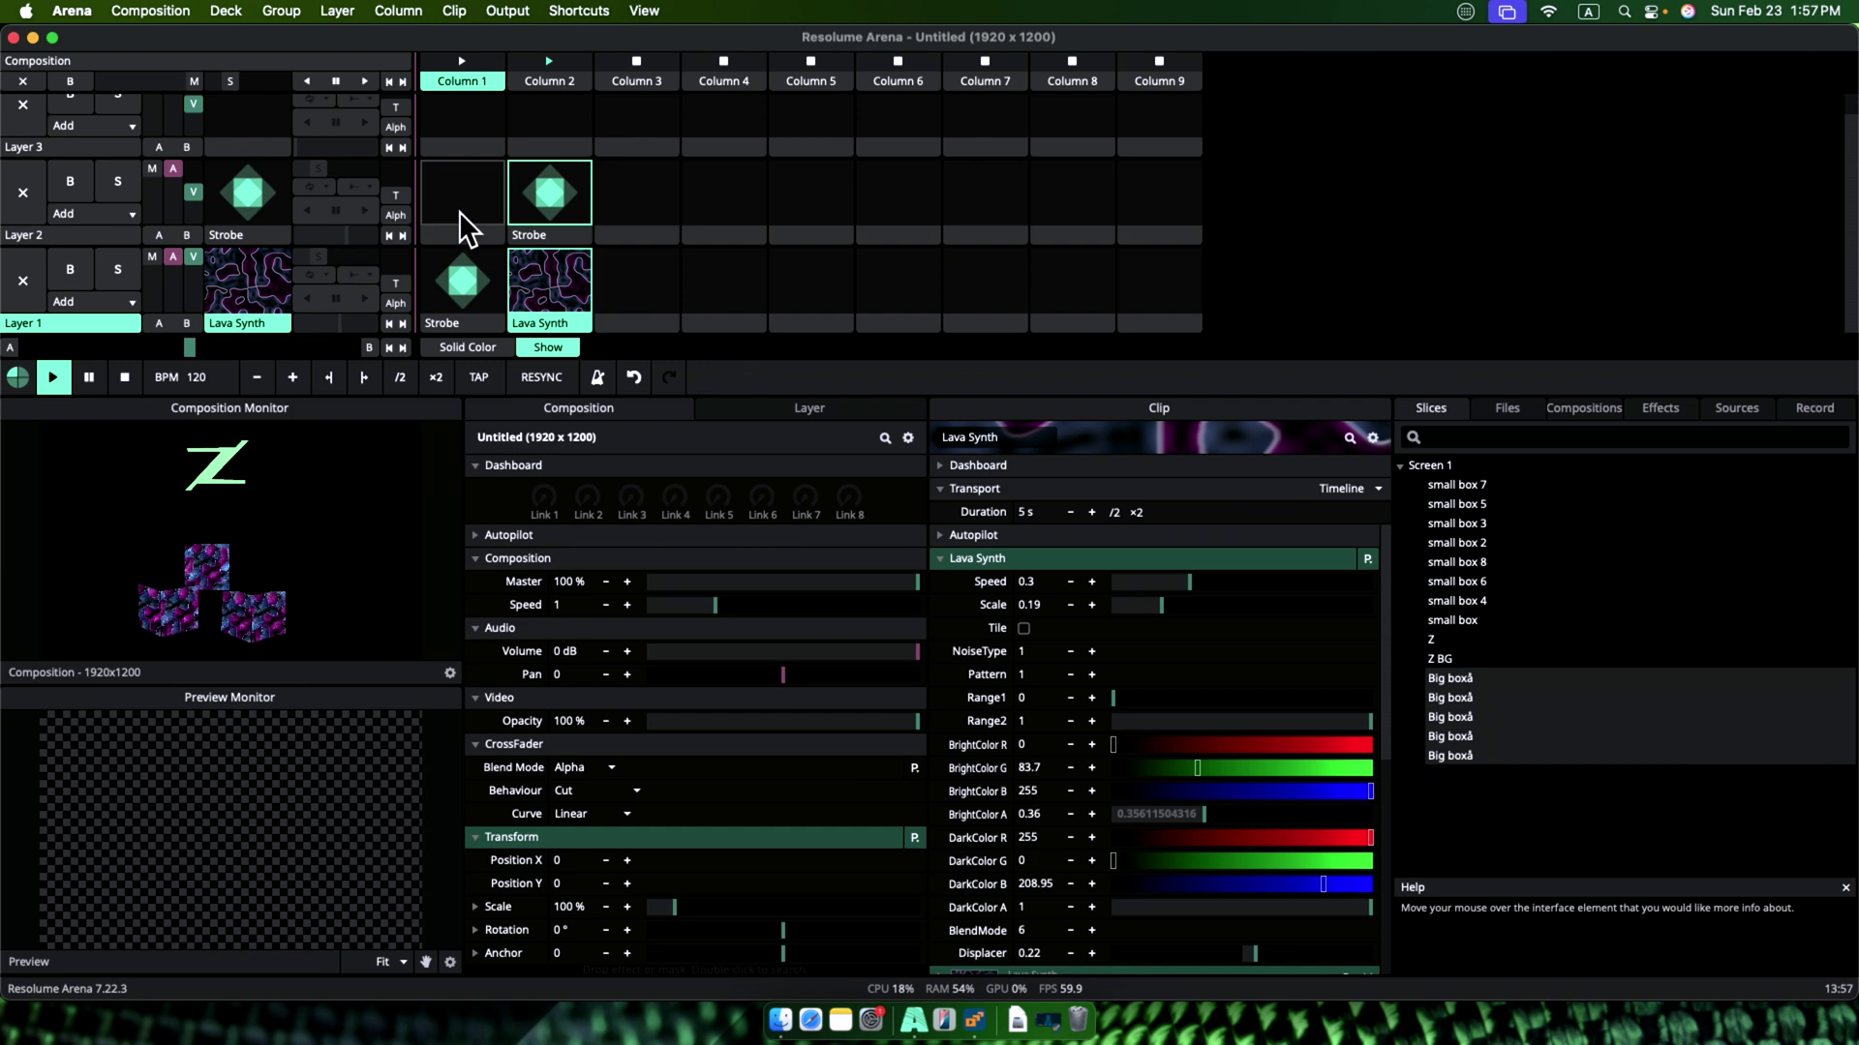
click(542, 233)
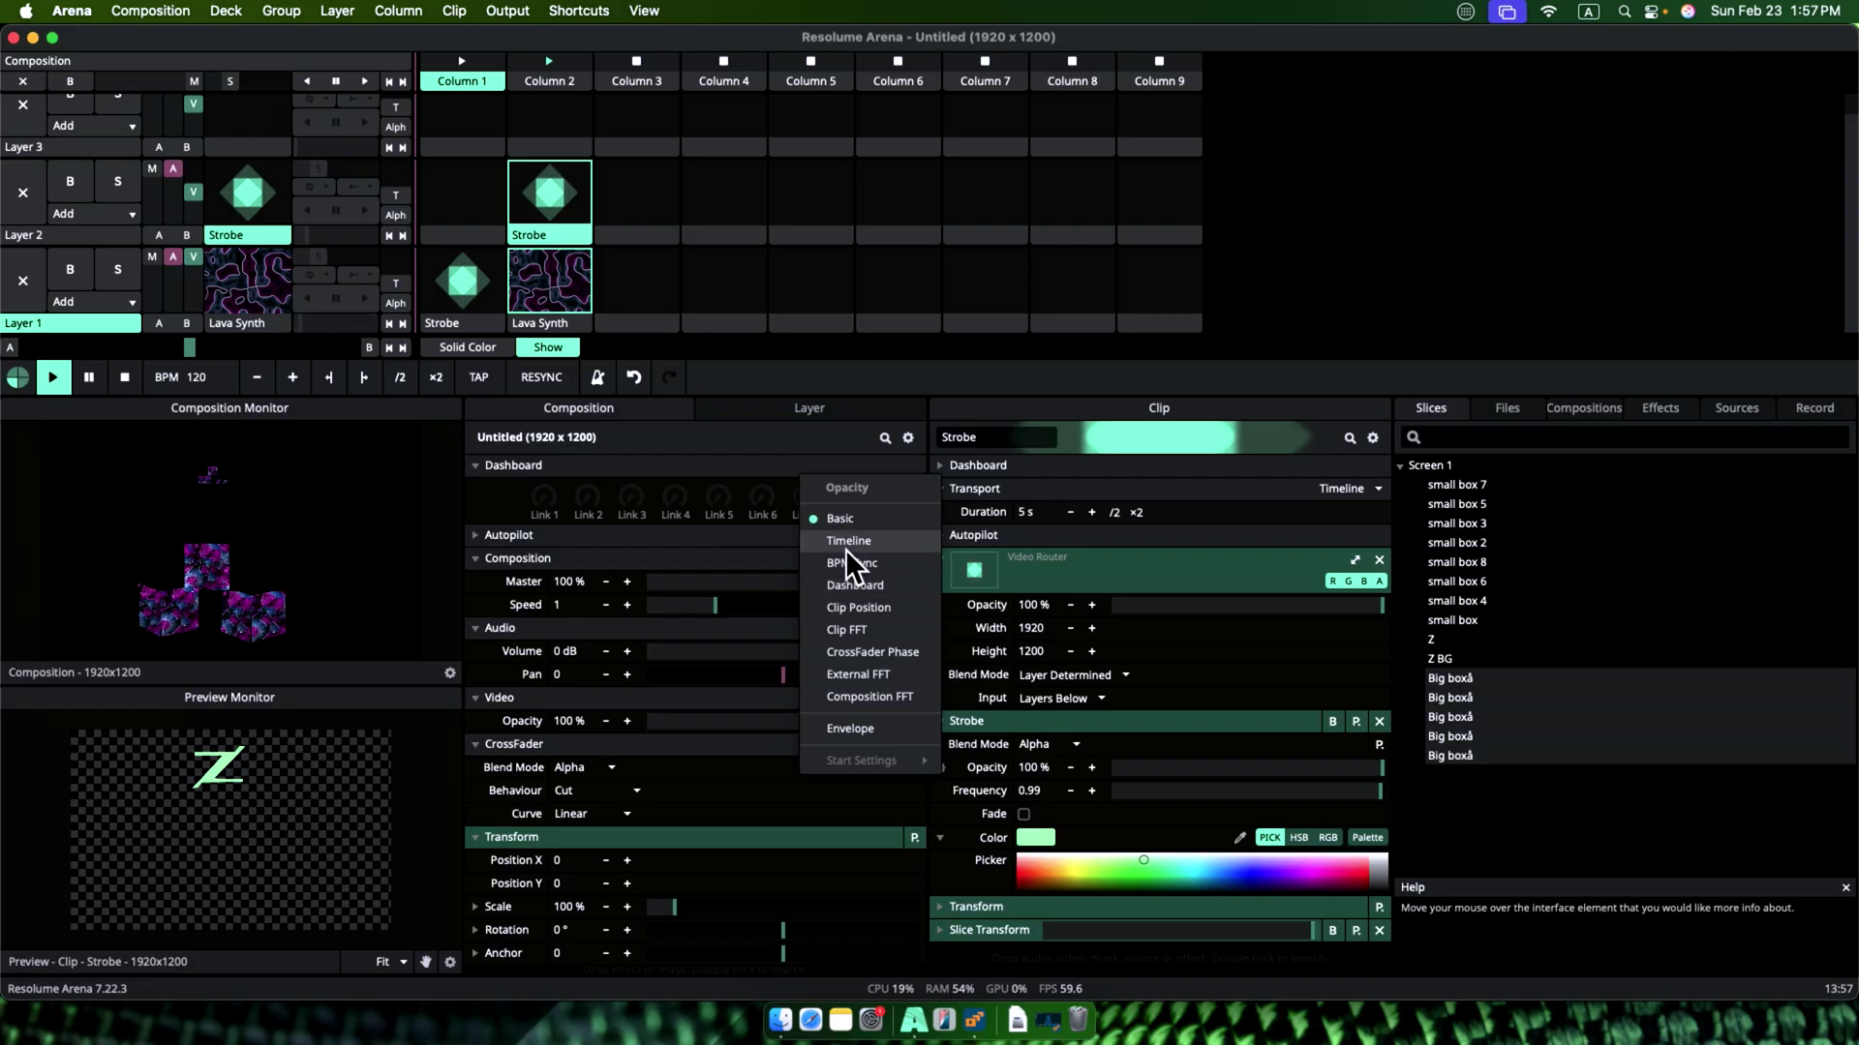
Step: Drive the Column 2 Strobe clip's opacity with a Play Once & Hold timeline and relaunch the clip
click(845, 547)
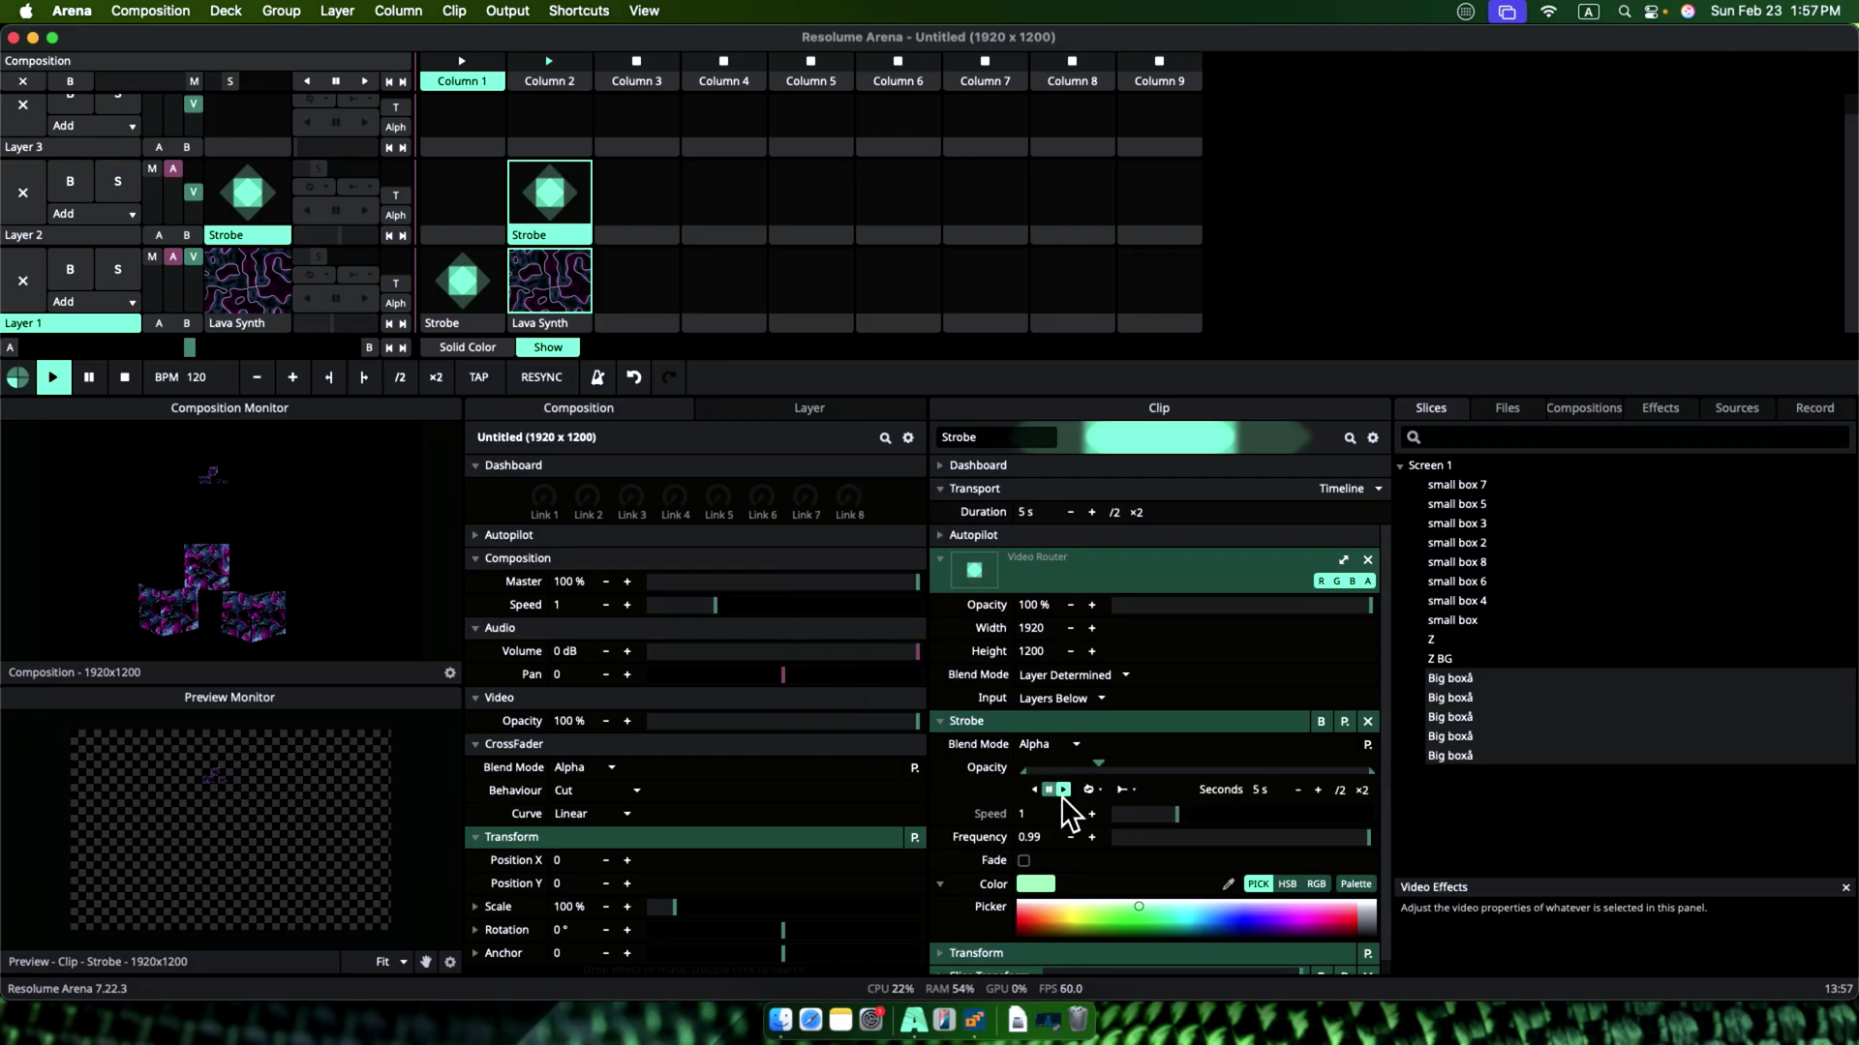
click(1120, 792)
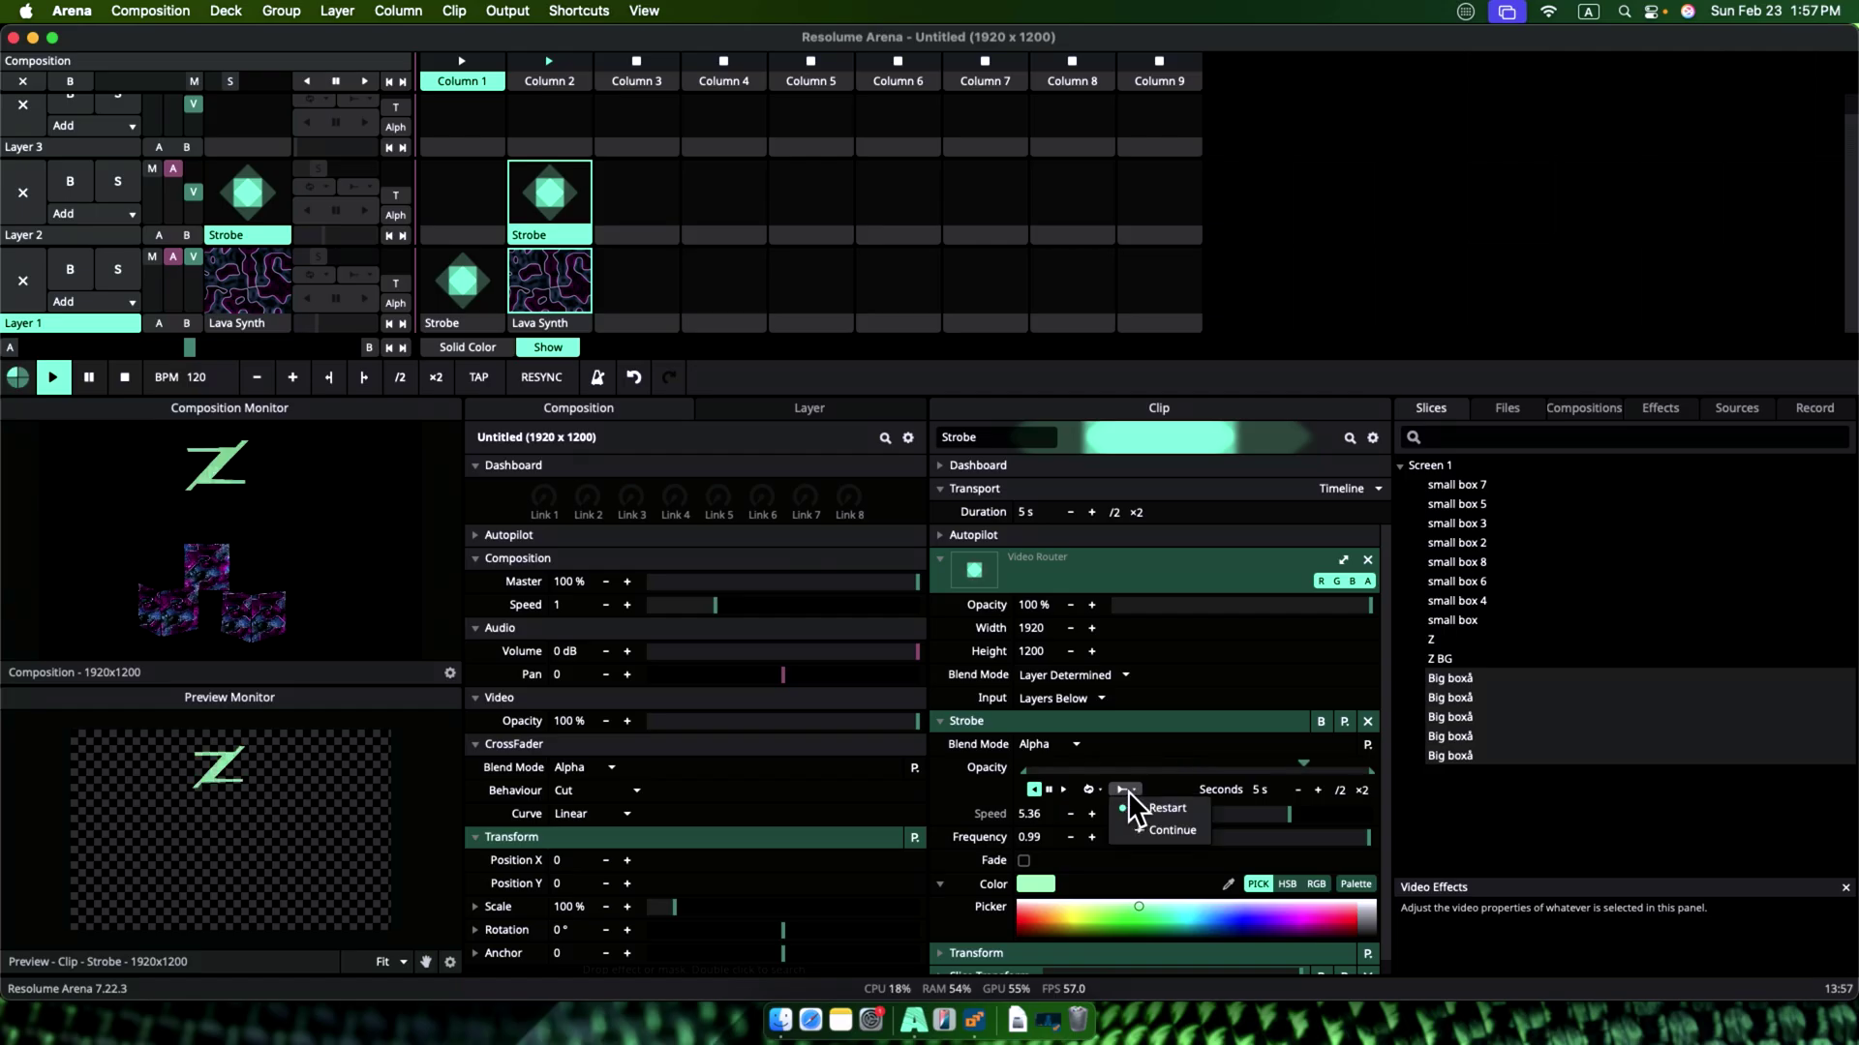
click(1090, 788)
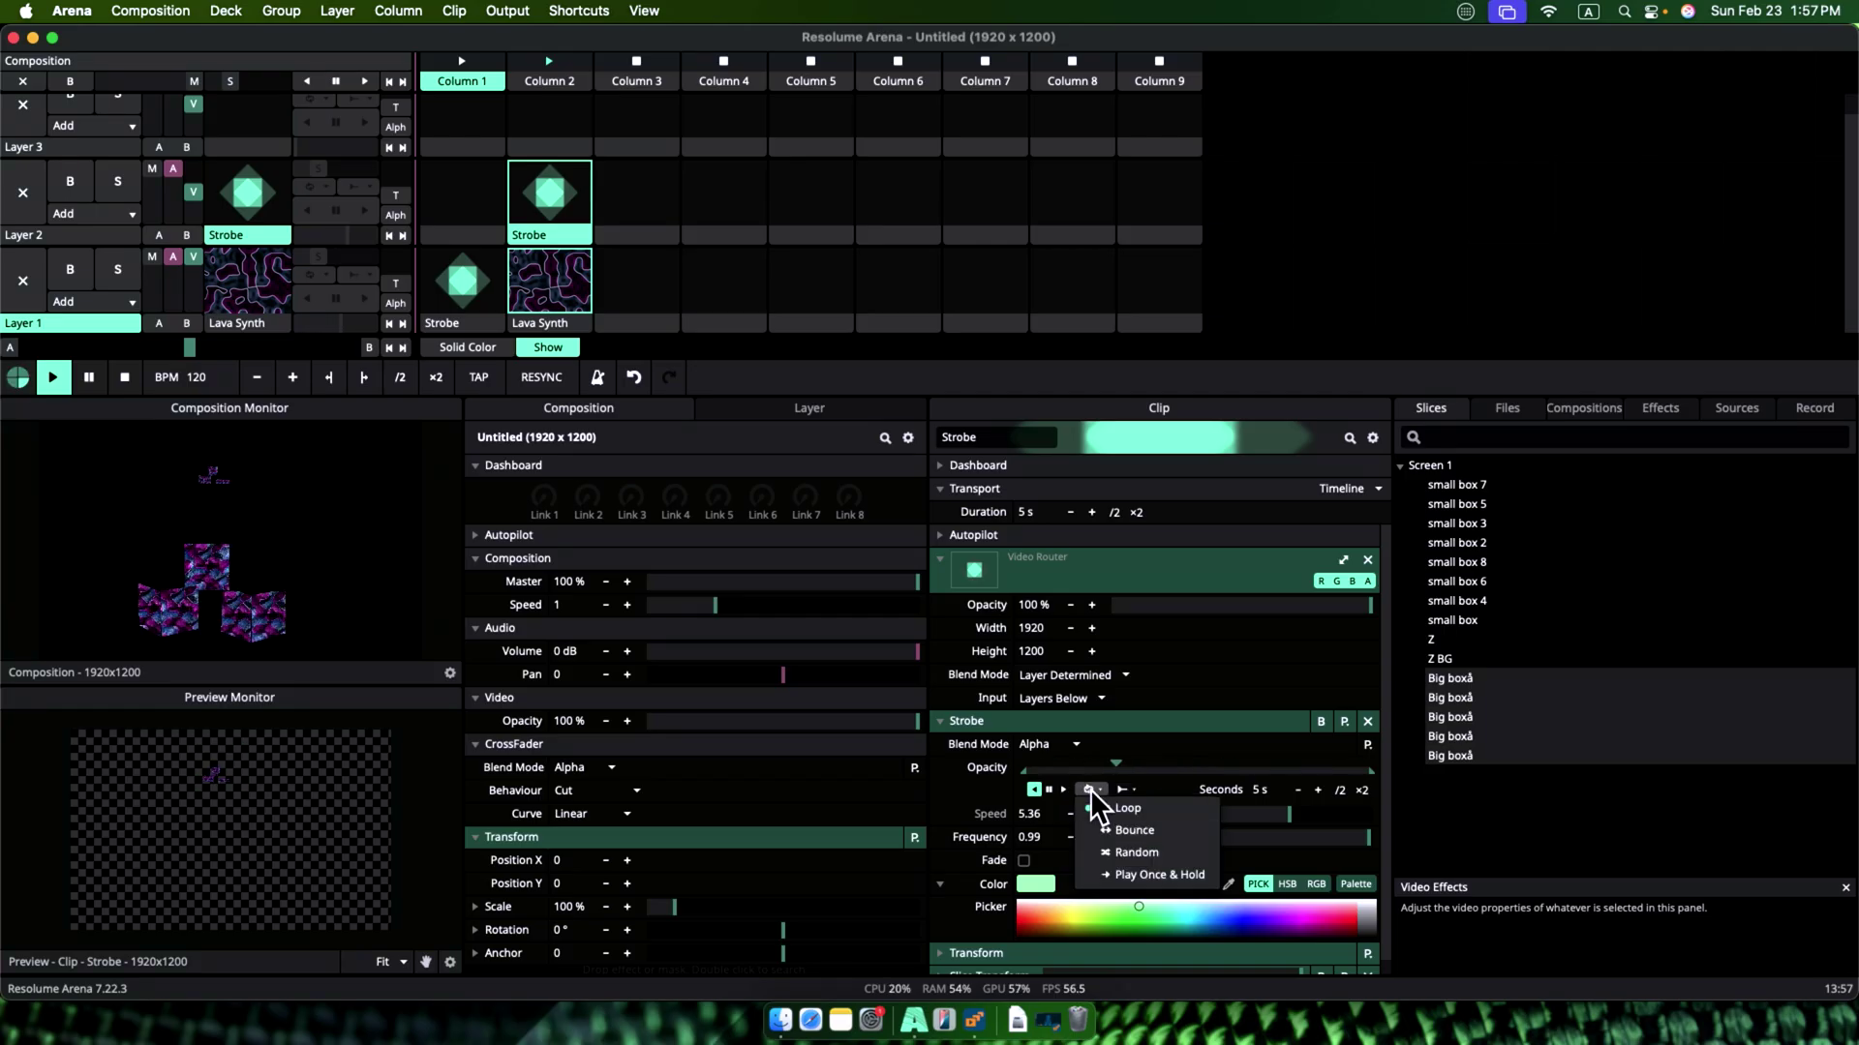
click(1123, 870)
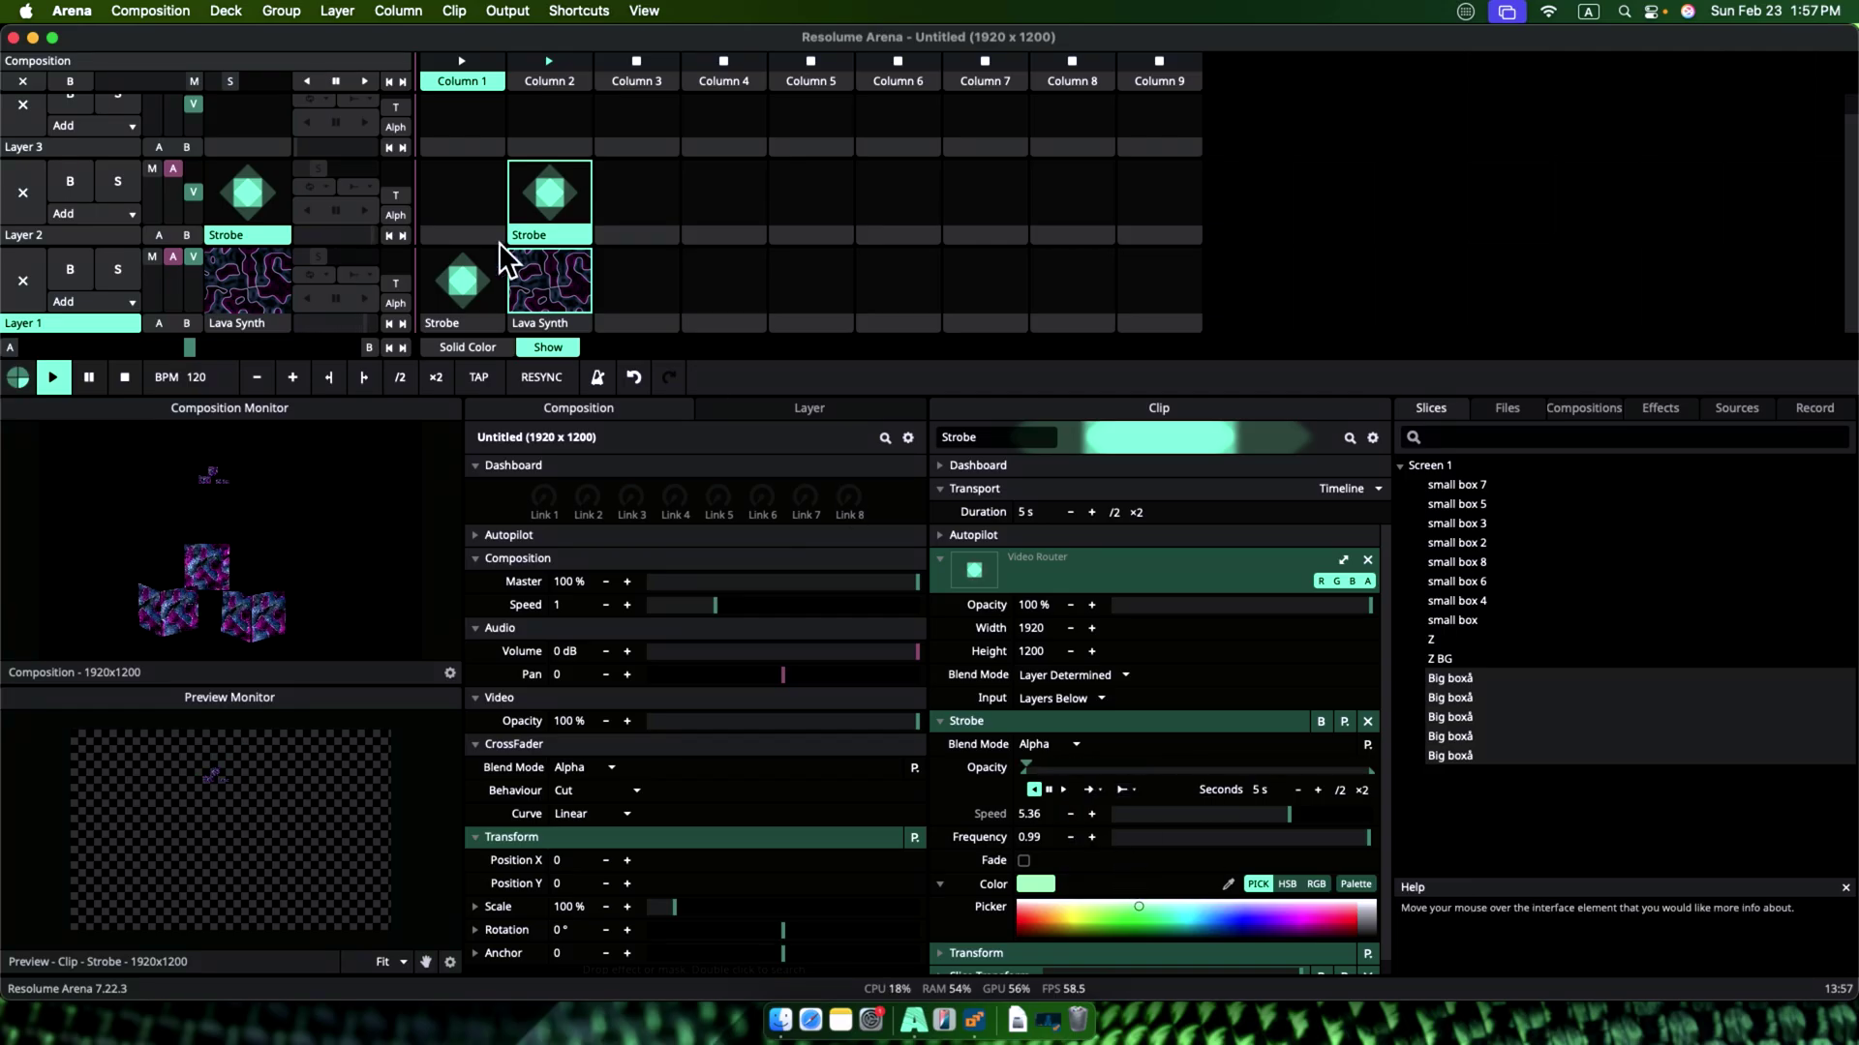
click(548, 200)
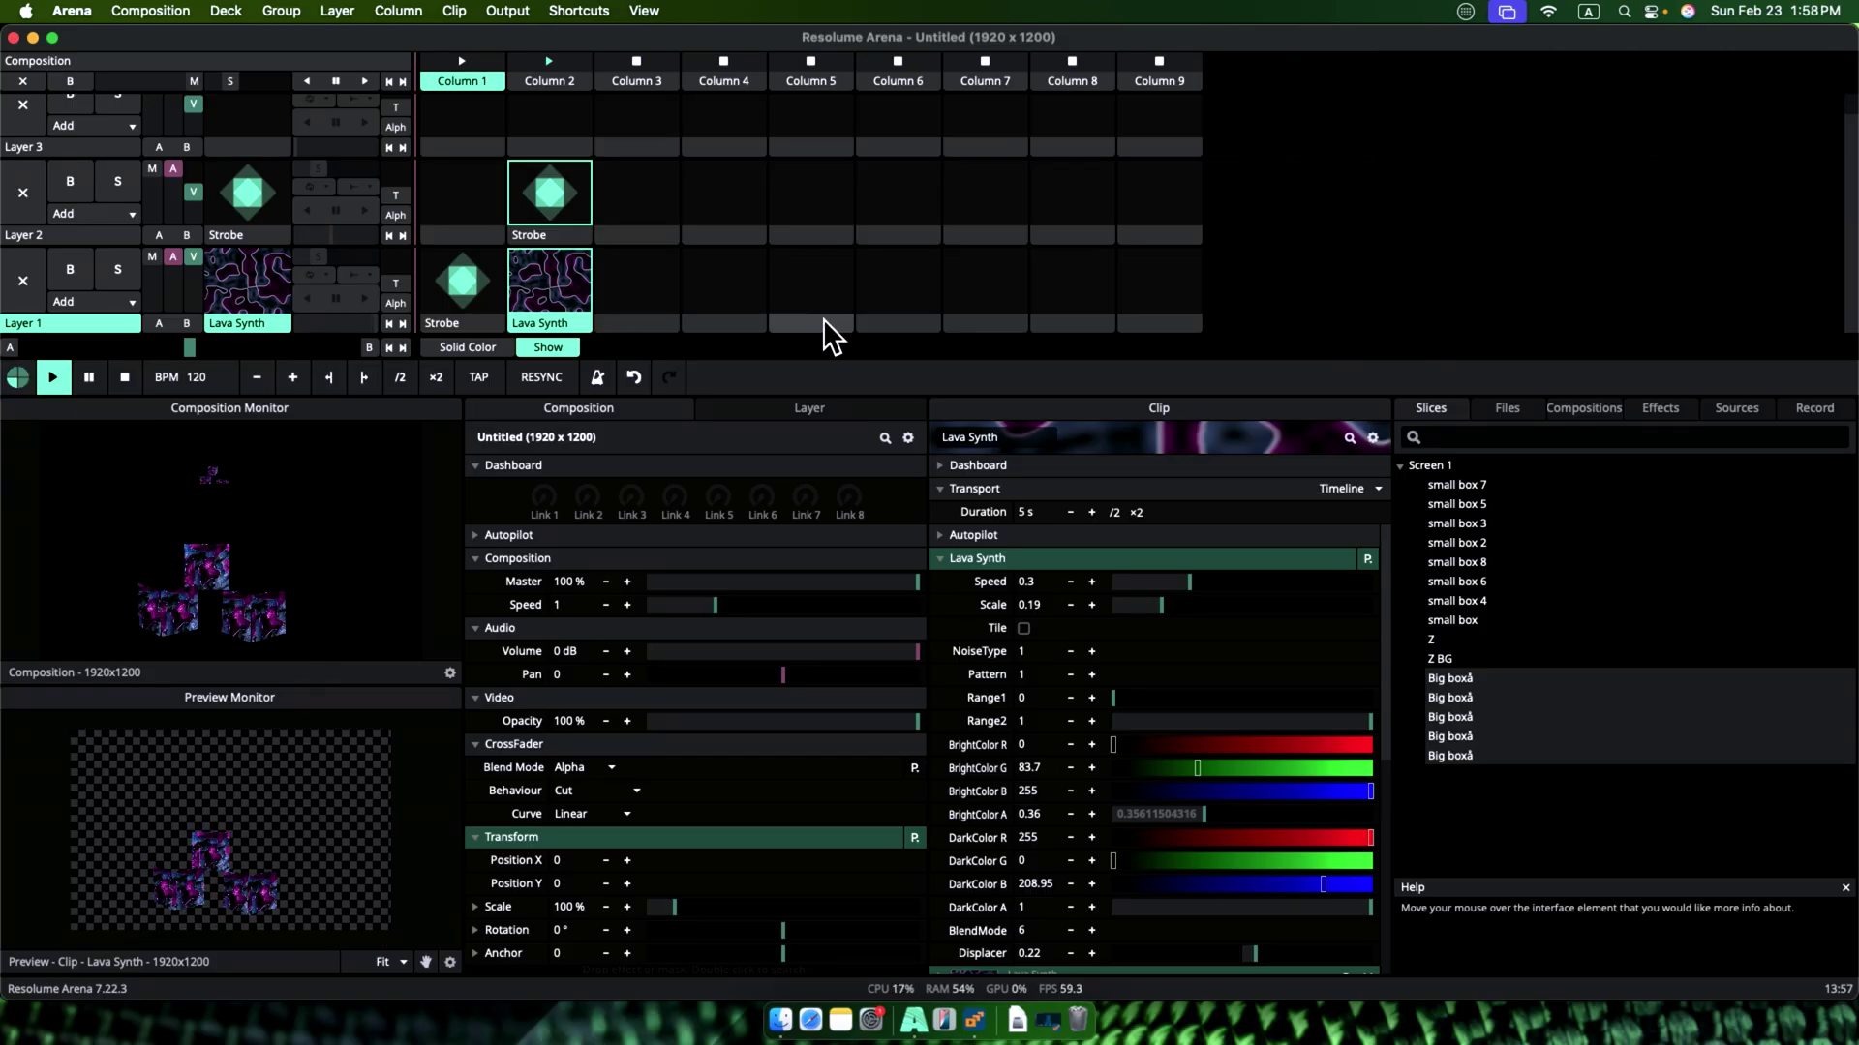
click(1738, 416)
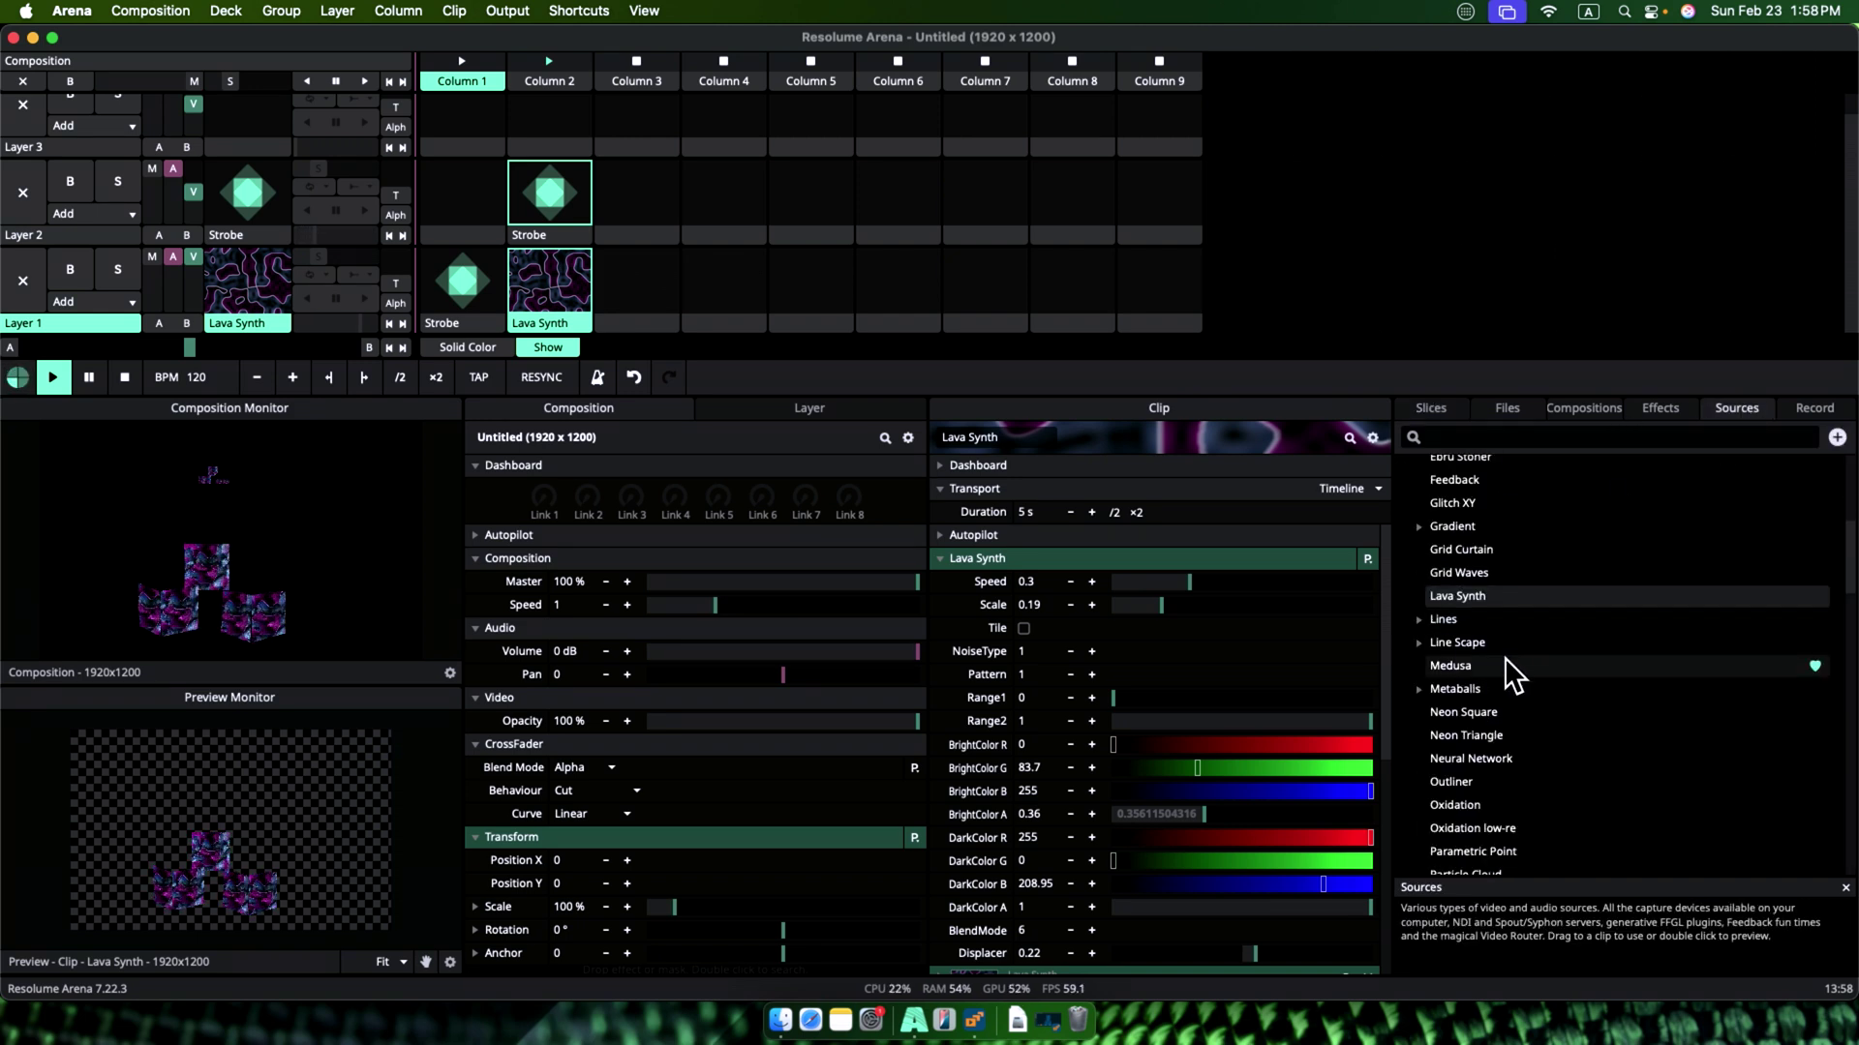
Step: Place a Shatter Map clip in Column 3, then move it up to Layer 2
scroll(1519, 660, down, 5)
click(1444, 738)
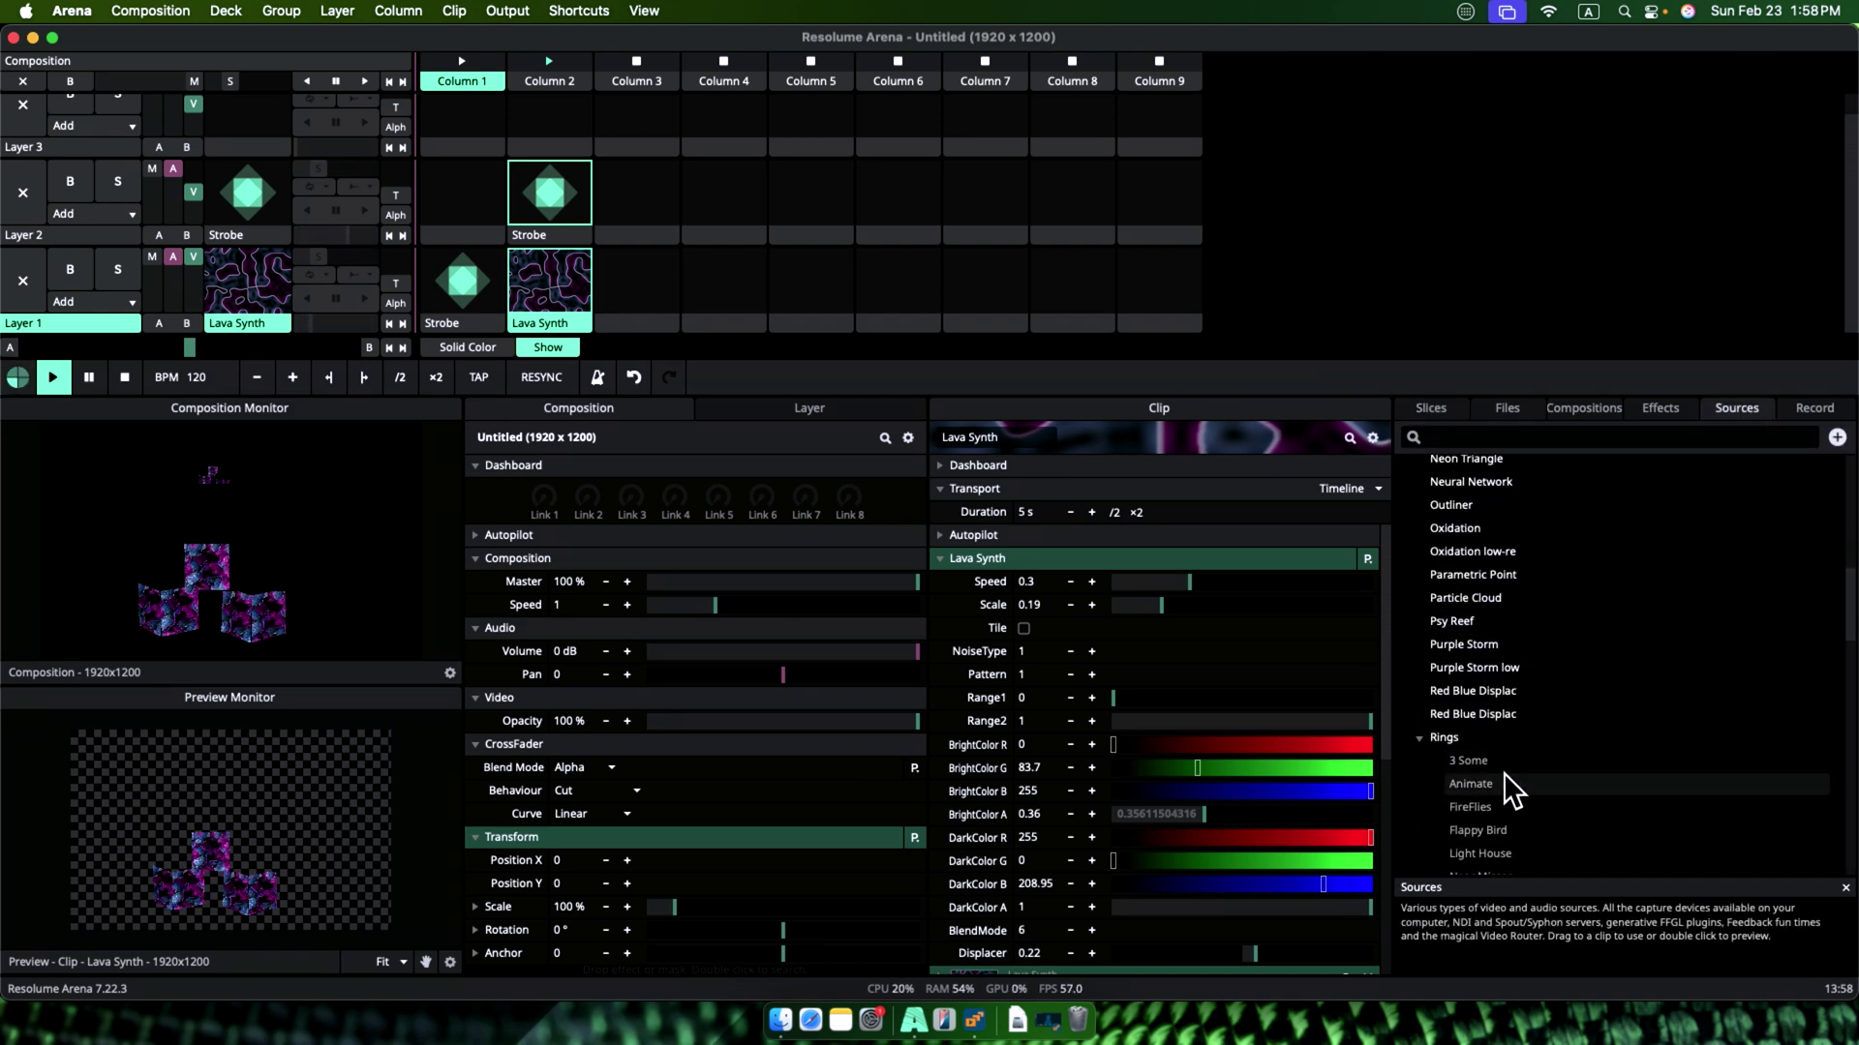
scroll(1491, 786, down, 5)
drag(1465, 778, 654, 318)
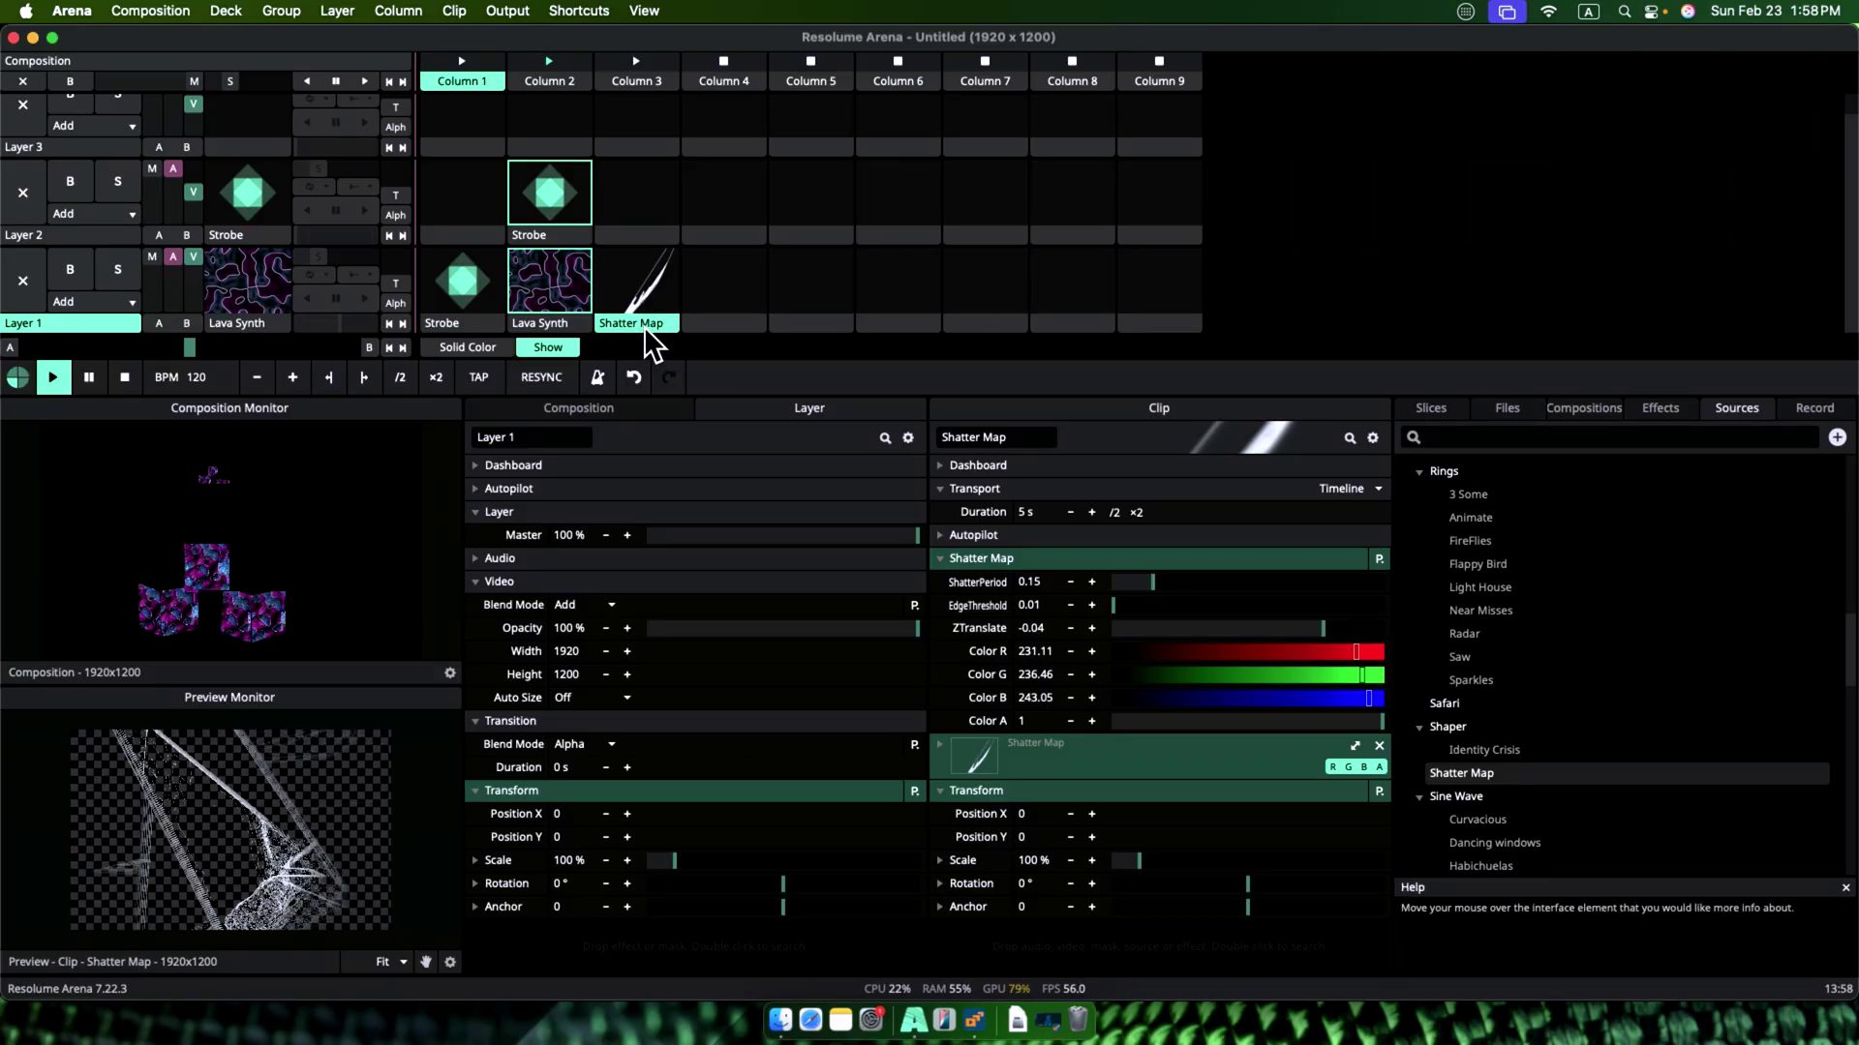
drag(653, 246, 652, 223)
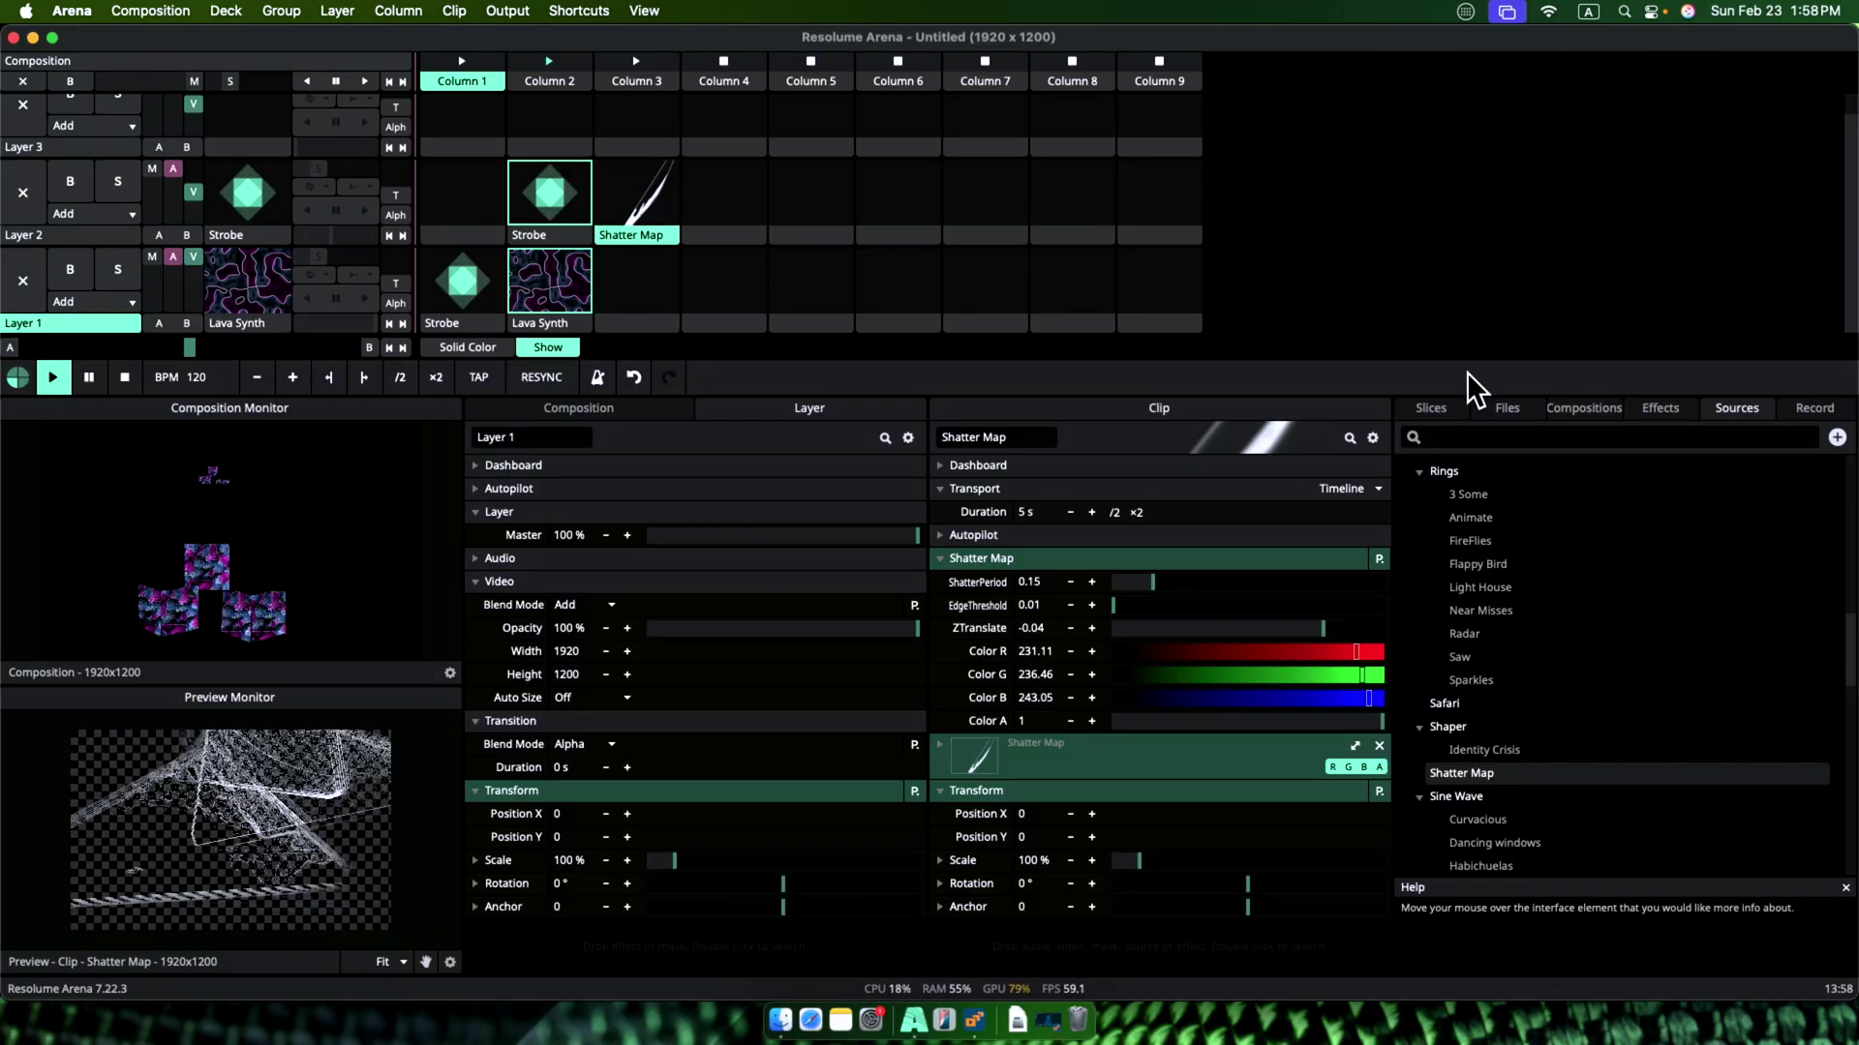
Step: Mask the Shatter Map clip to the eight small box slices, from small box 7 onward
click(1446, 405)
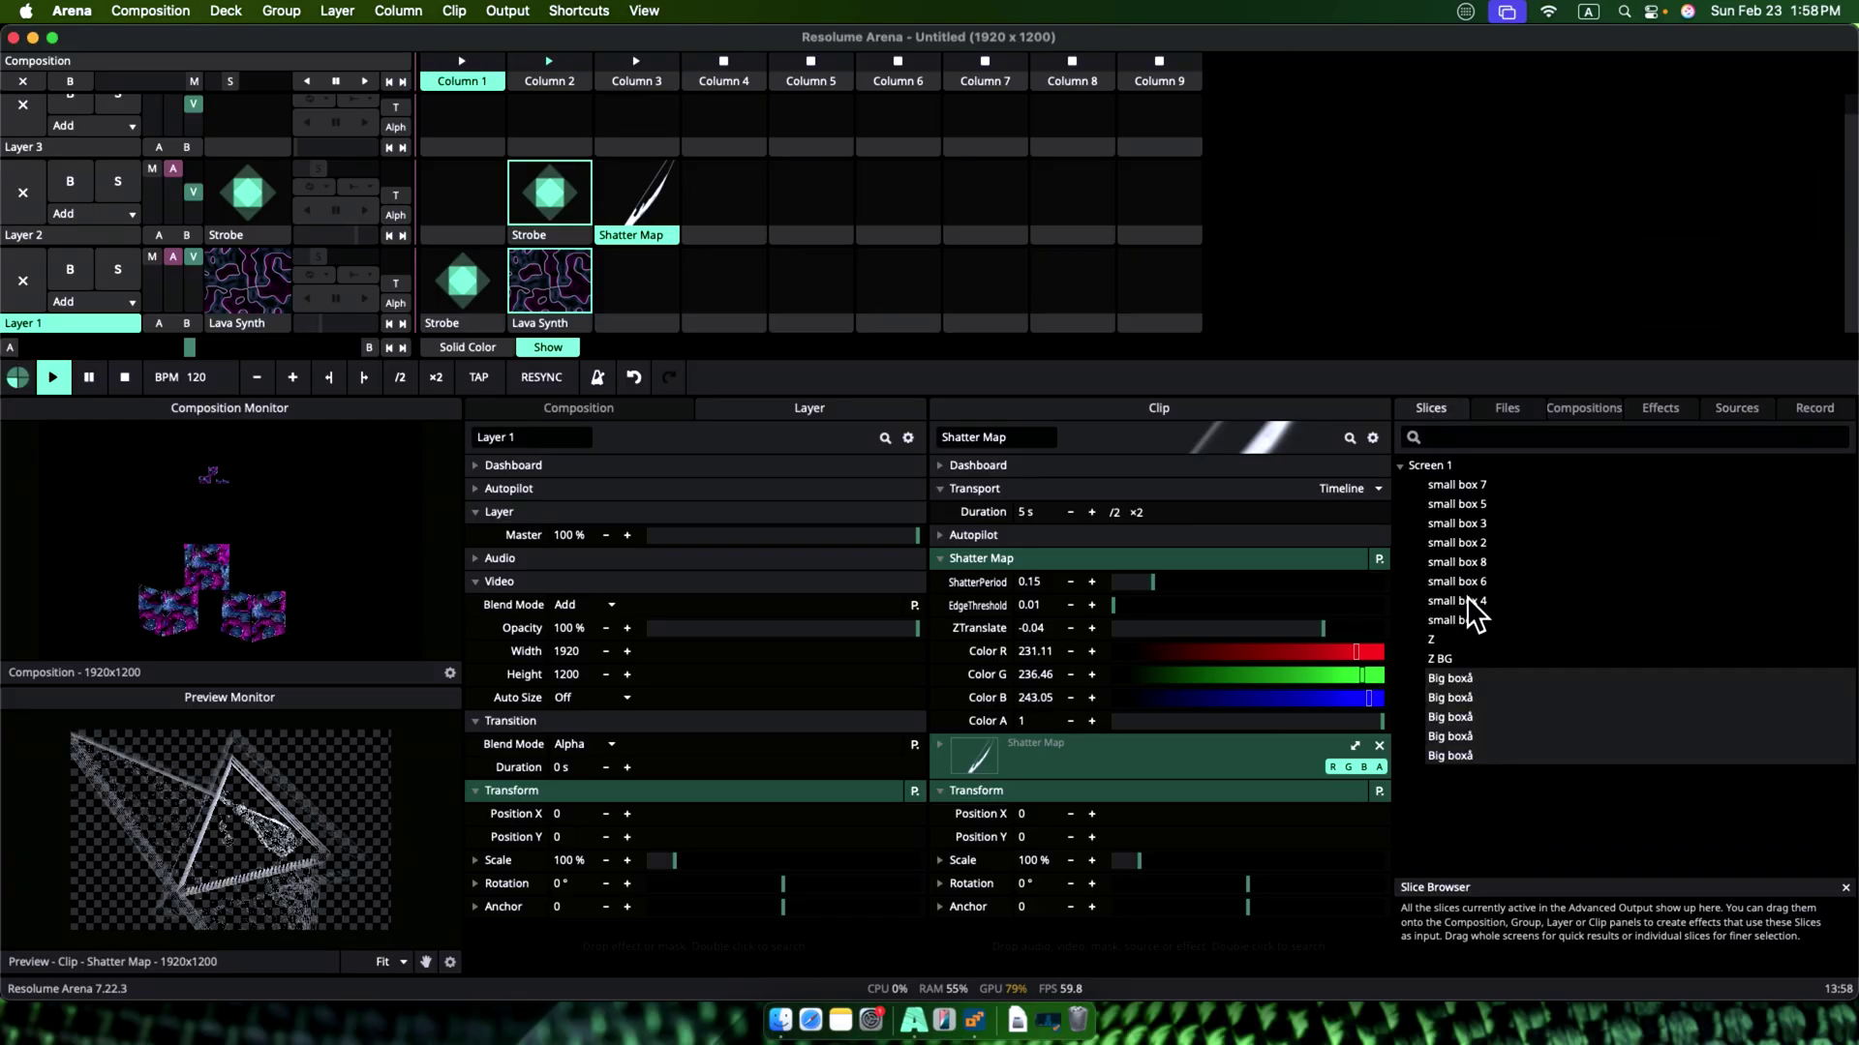
click(1442, 487)
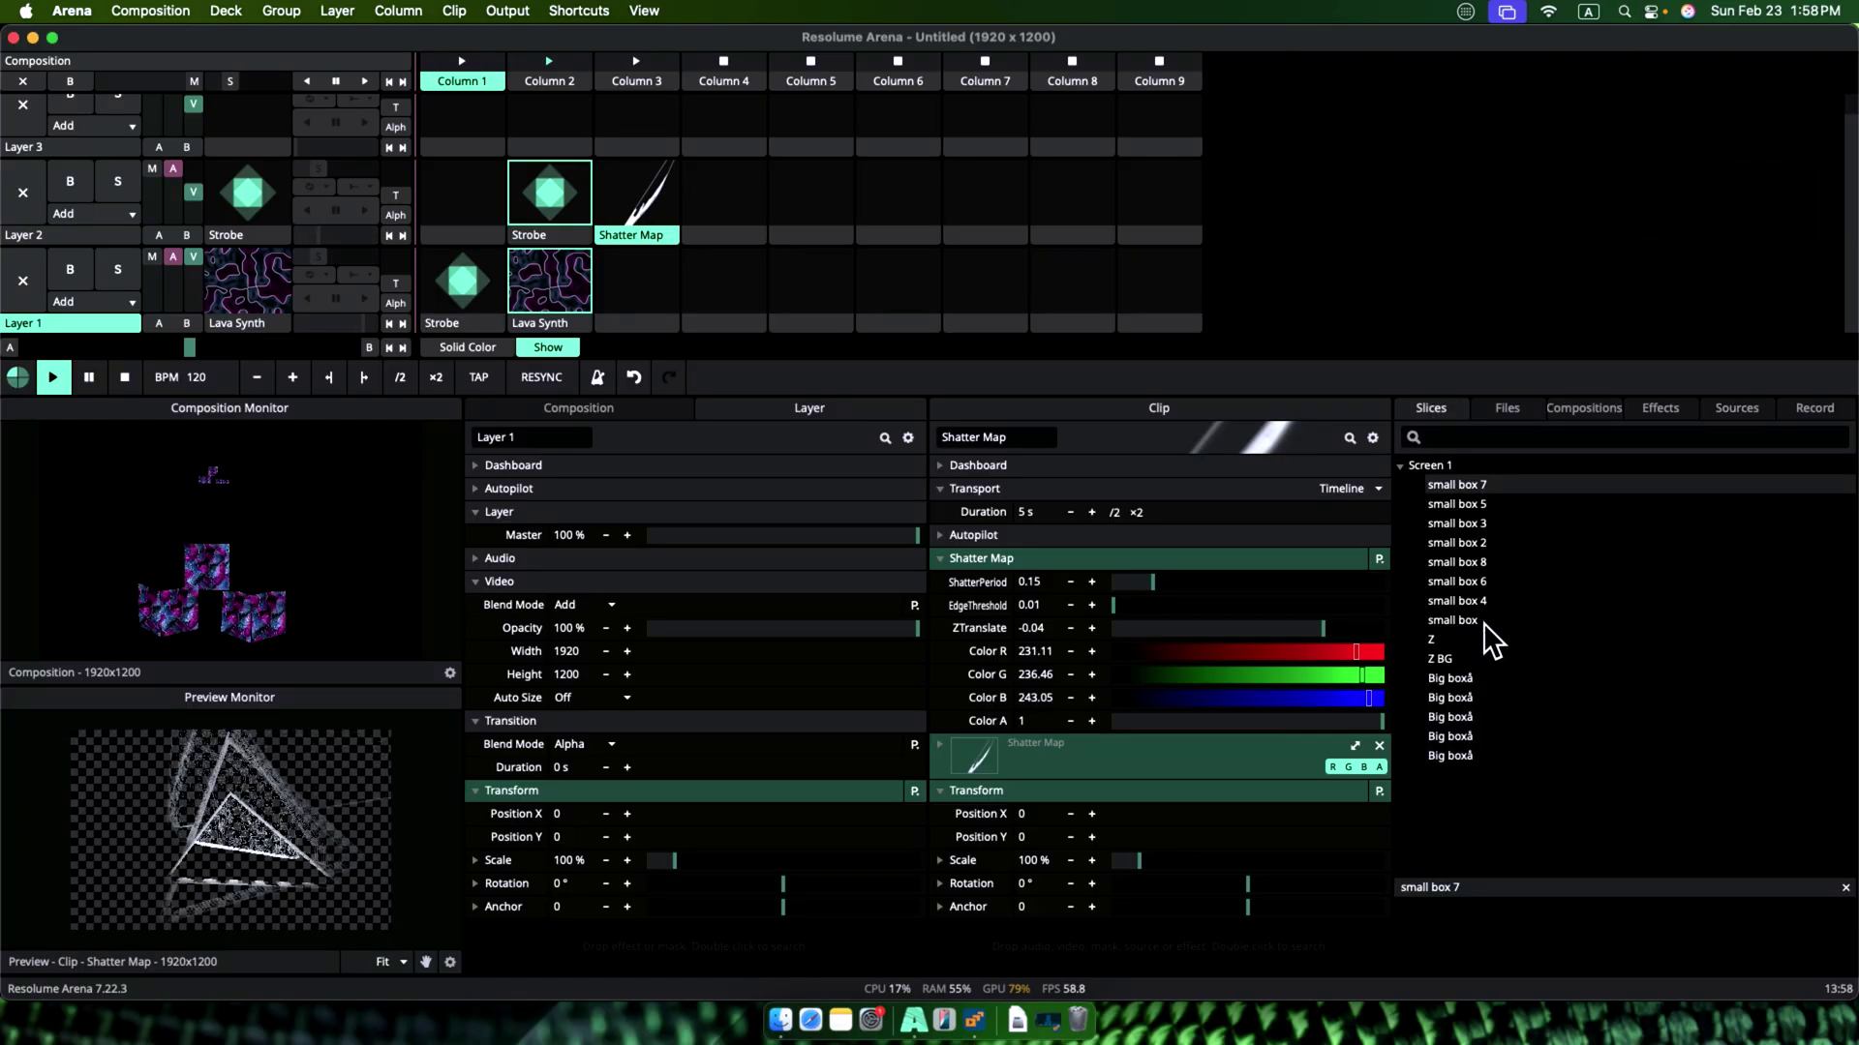
shift+click(1483, 623)
drag(1467, 561, 699, 198)
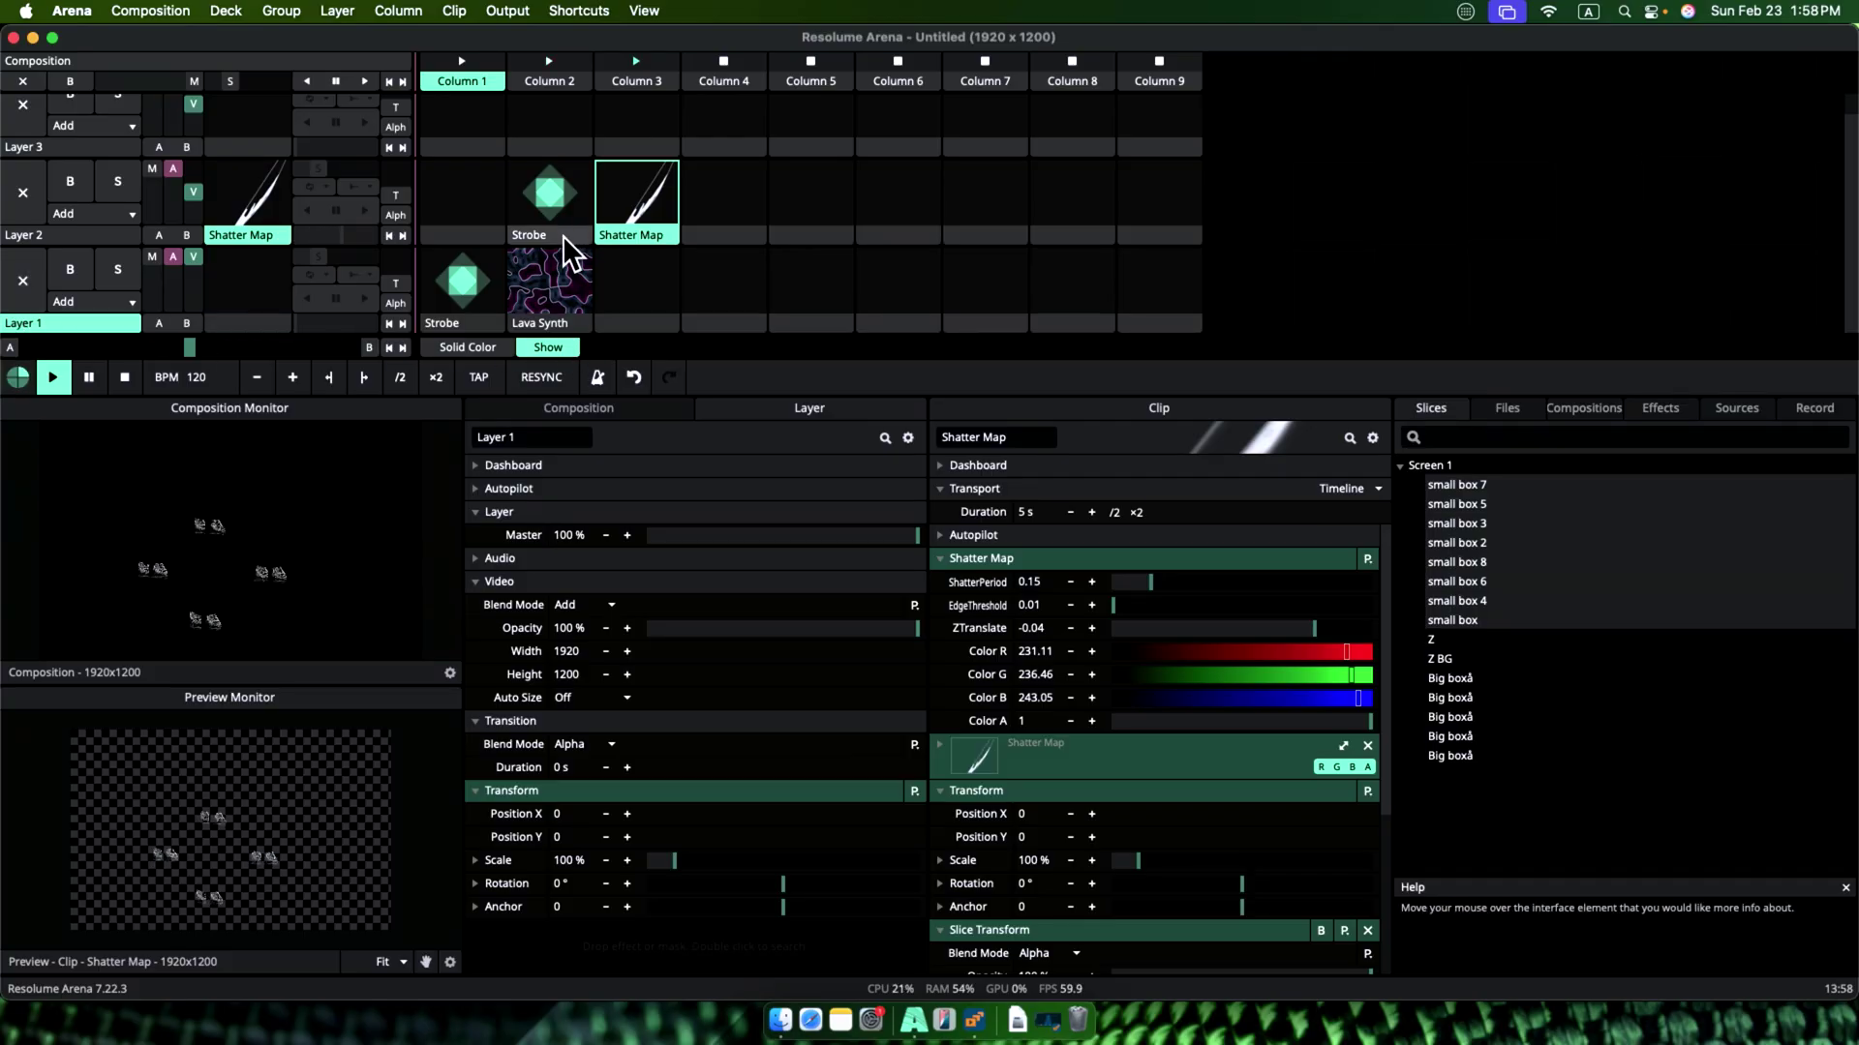
Step: Drop the Slice Outline source into the empty Layer 1 slot of Column 3
click(1675, 404)
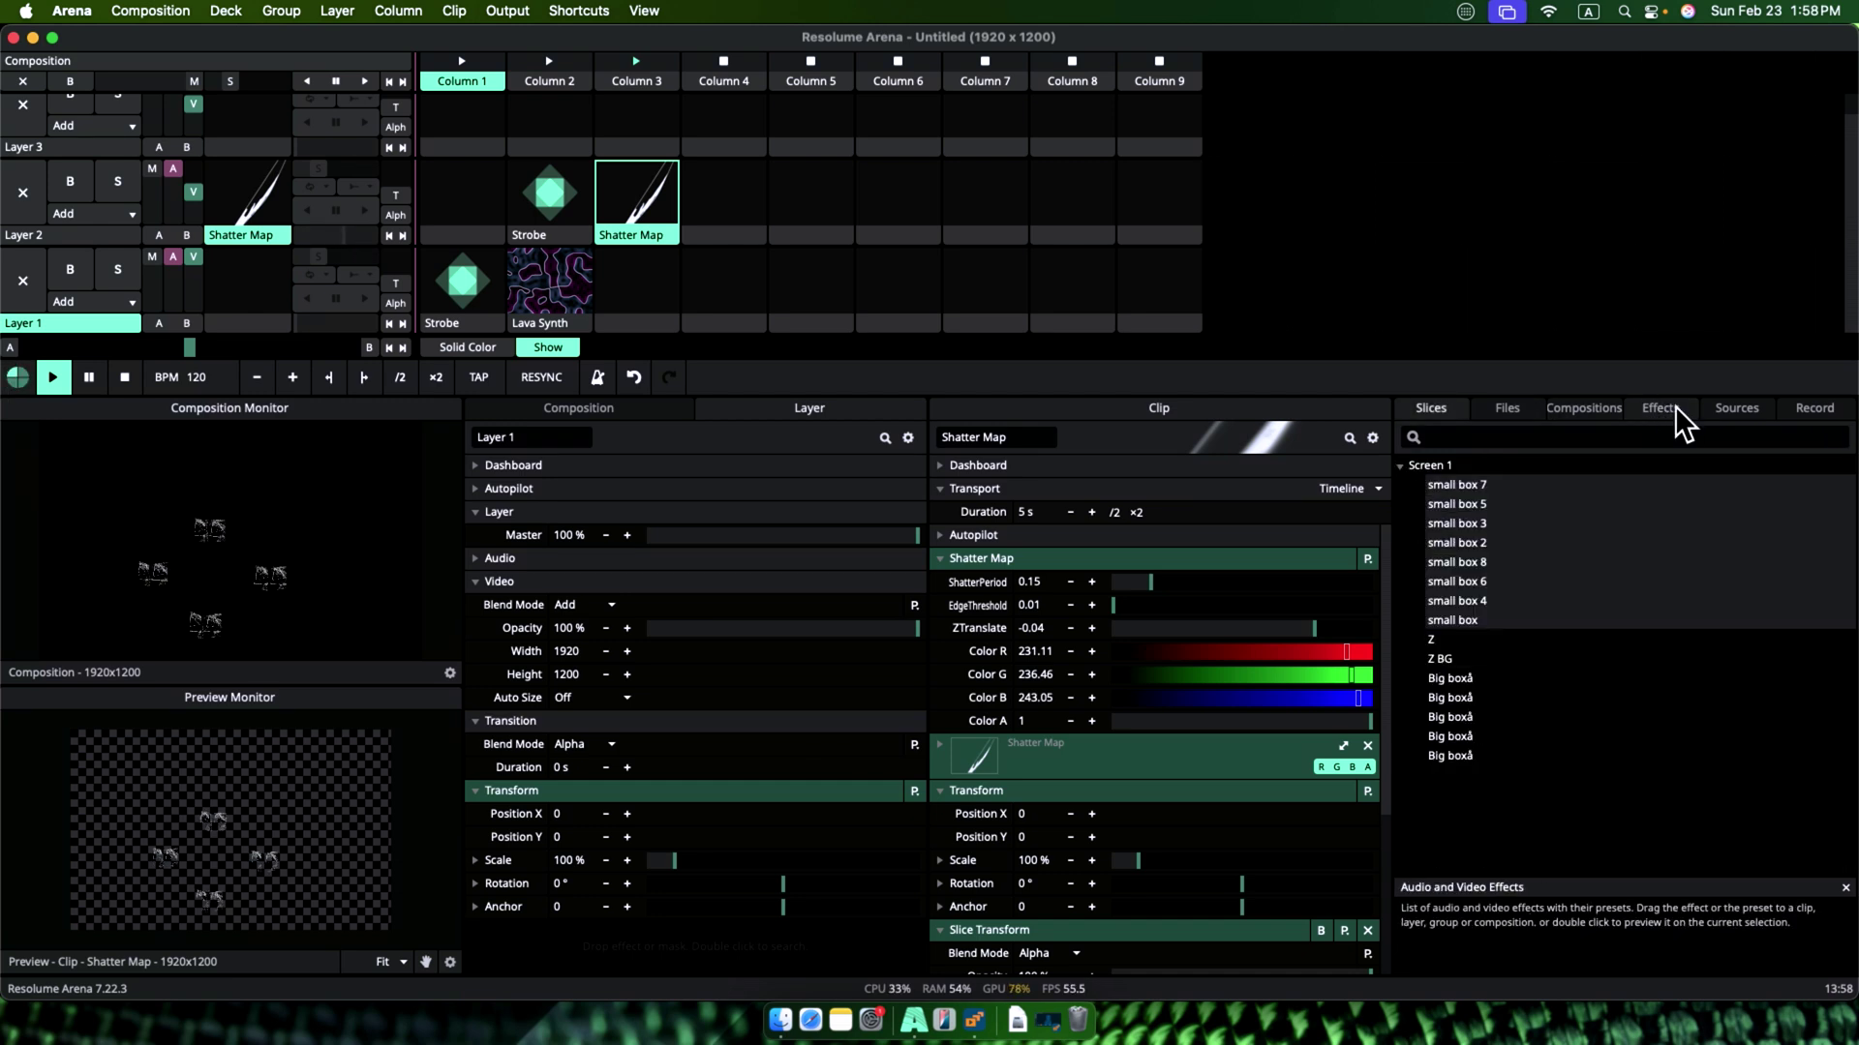
click(1674, 405)
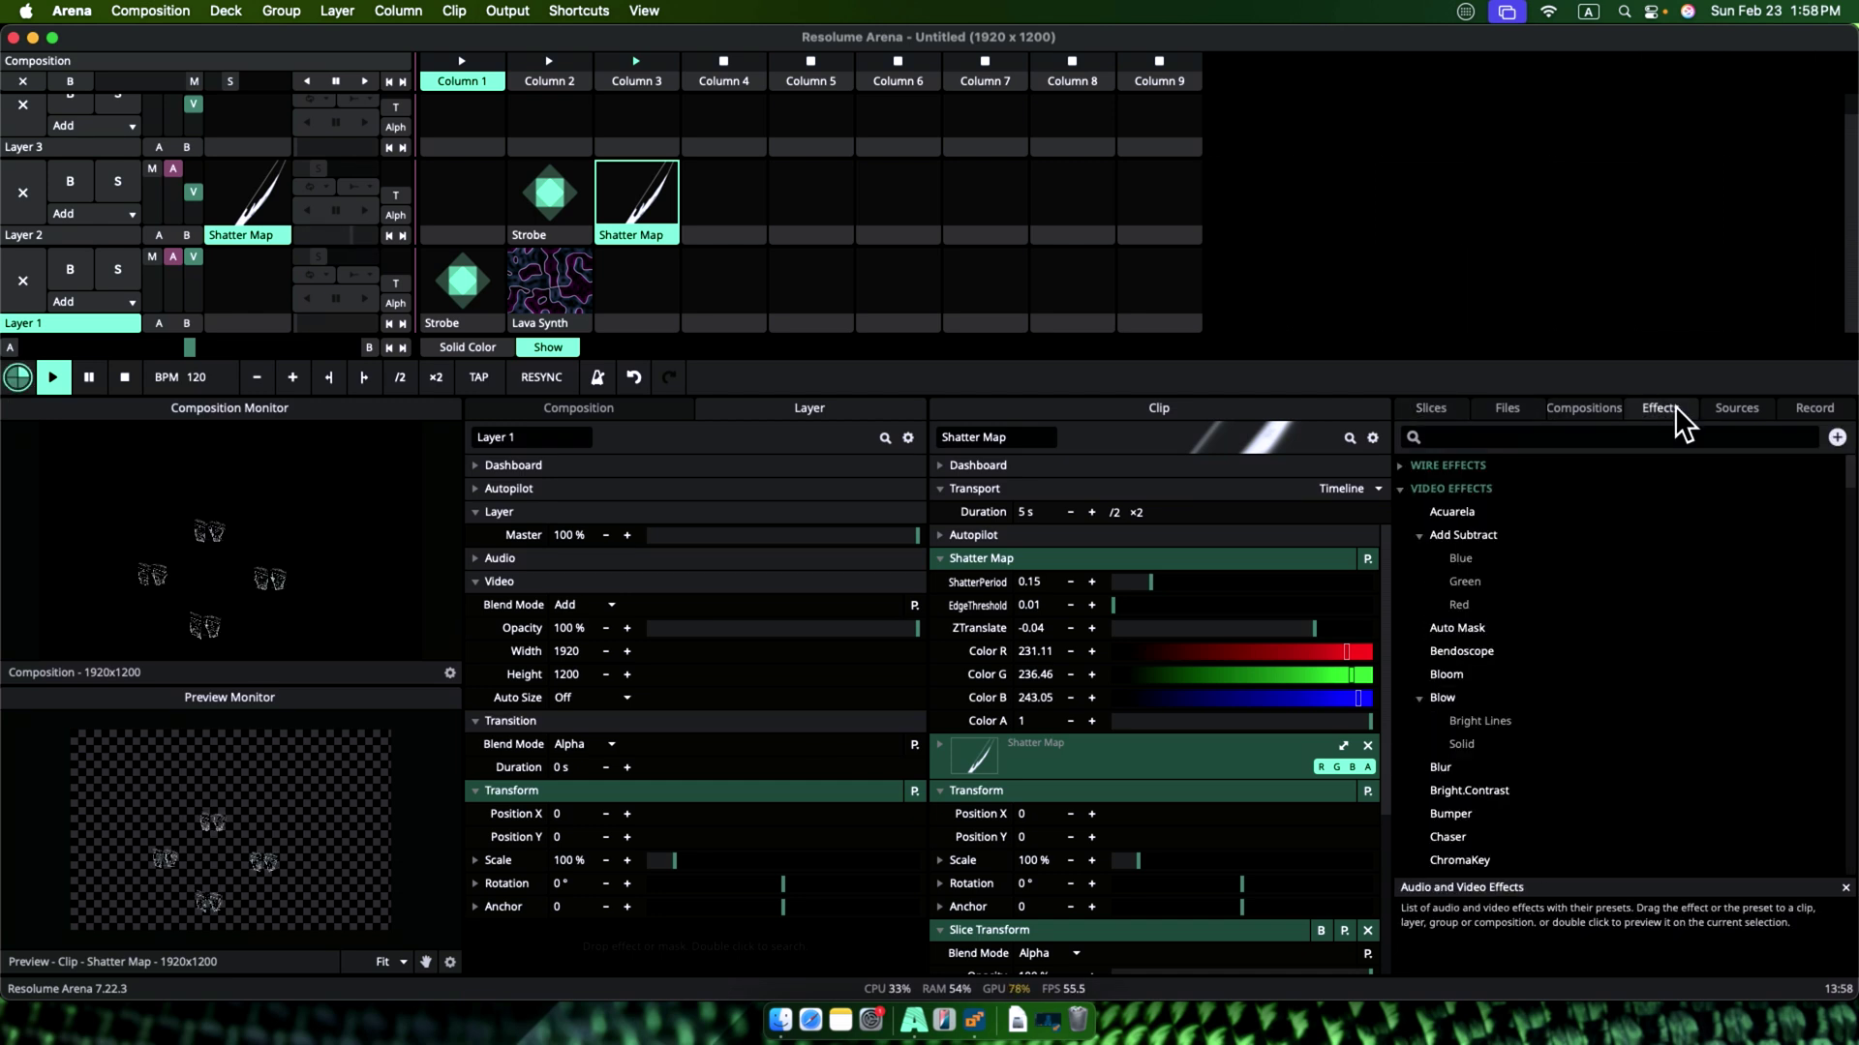
click(1735, 408)
scroll(1598, 571, down, 5)
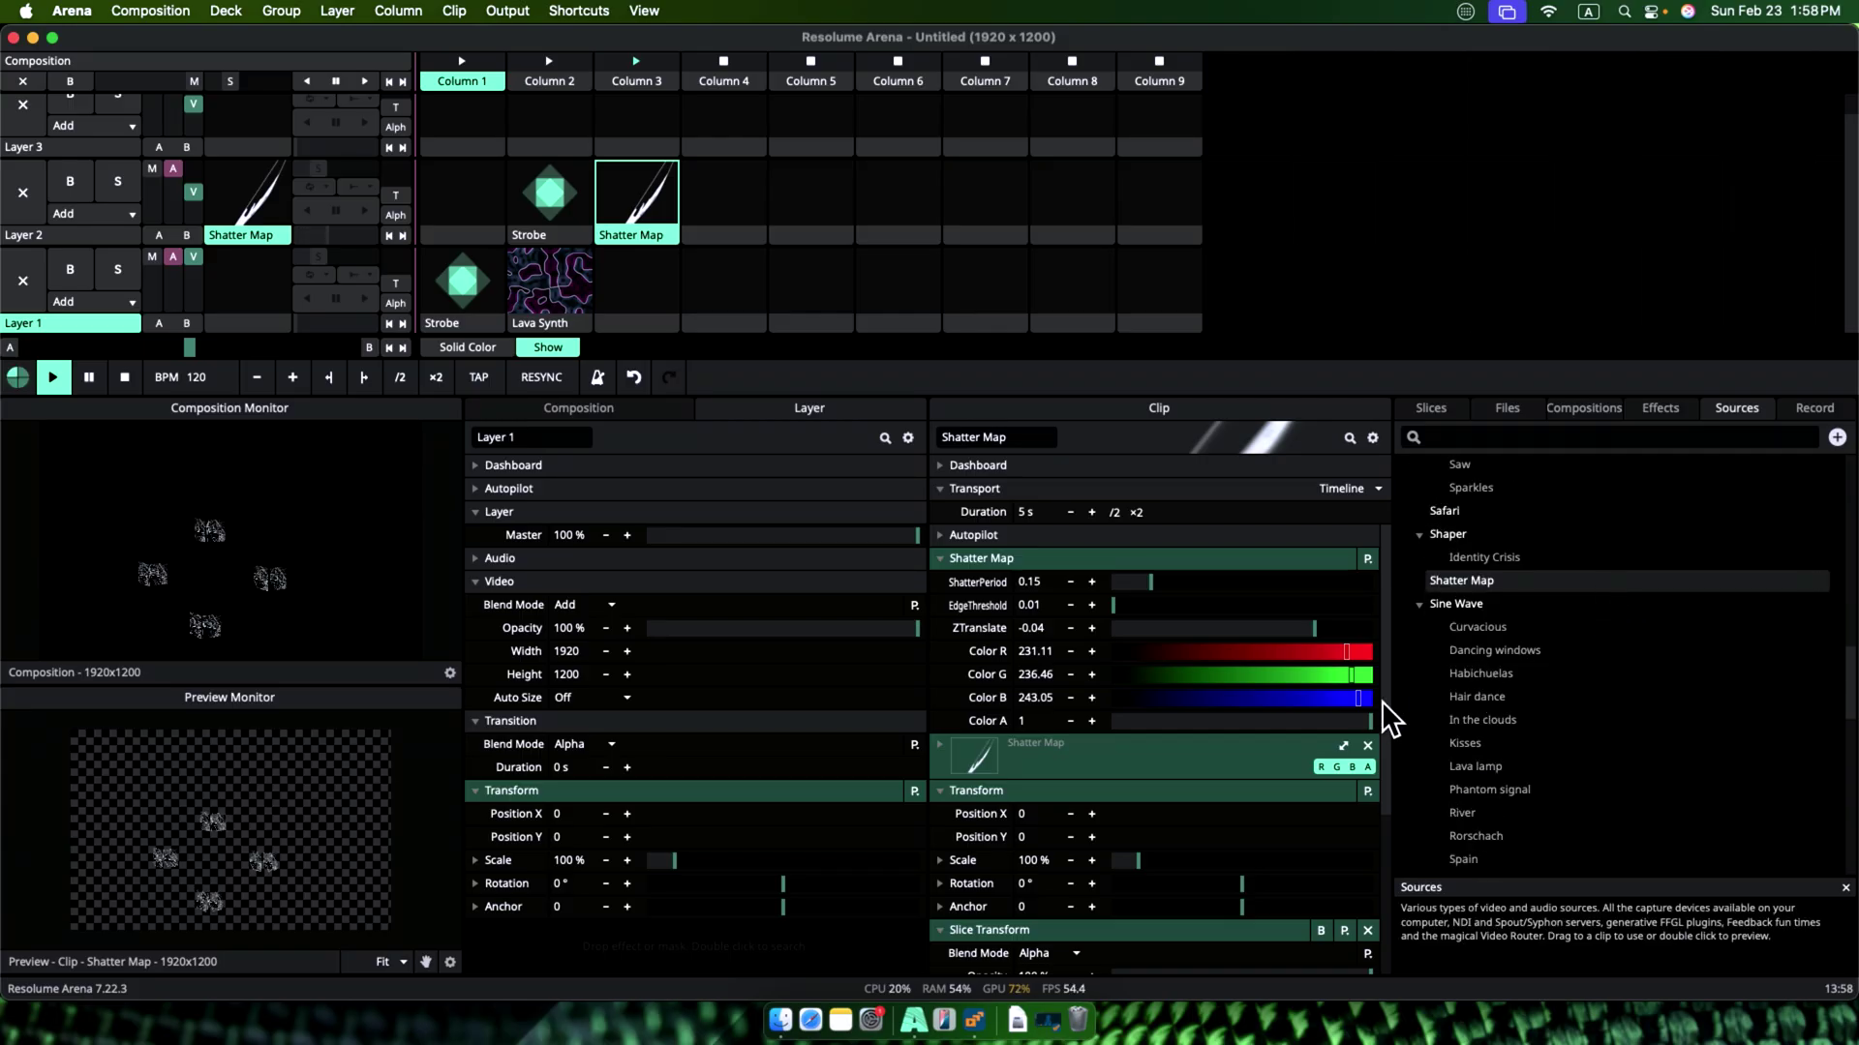
scroll(1491, 682, down, 3)
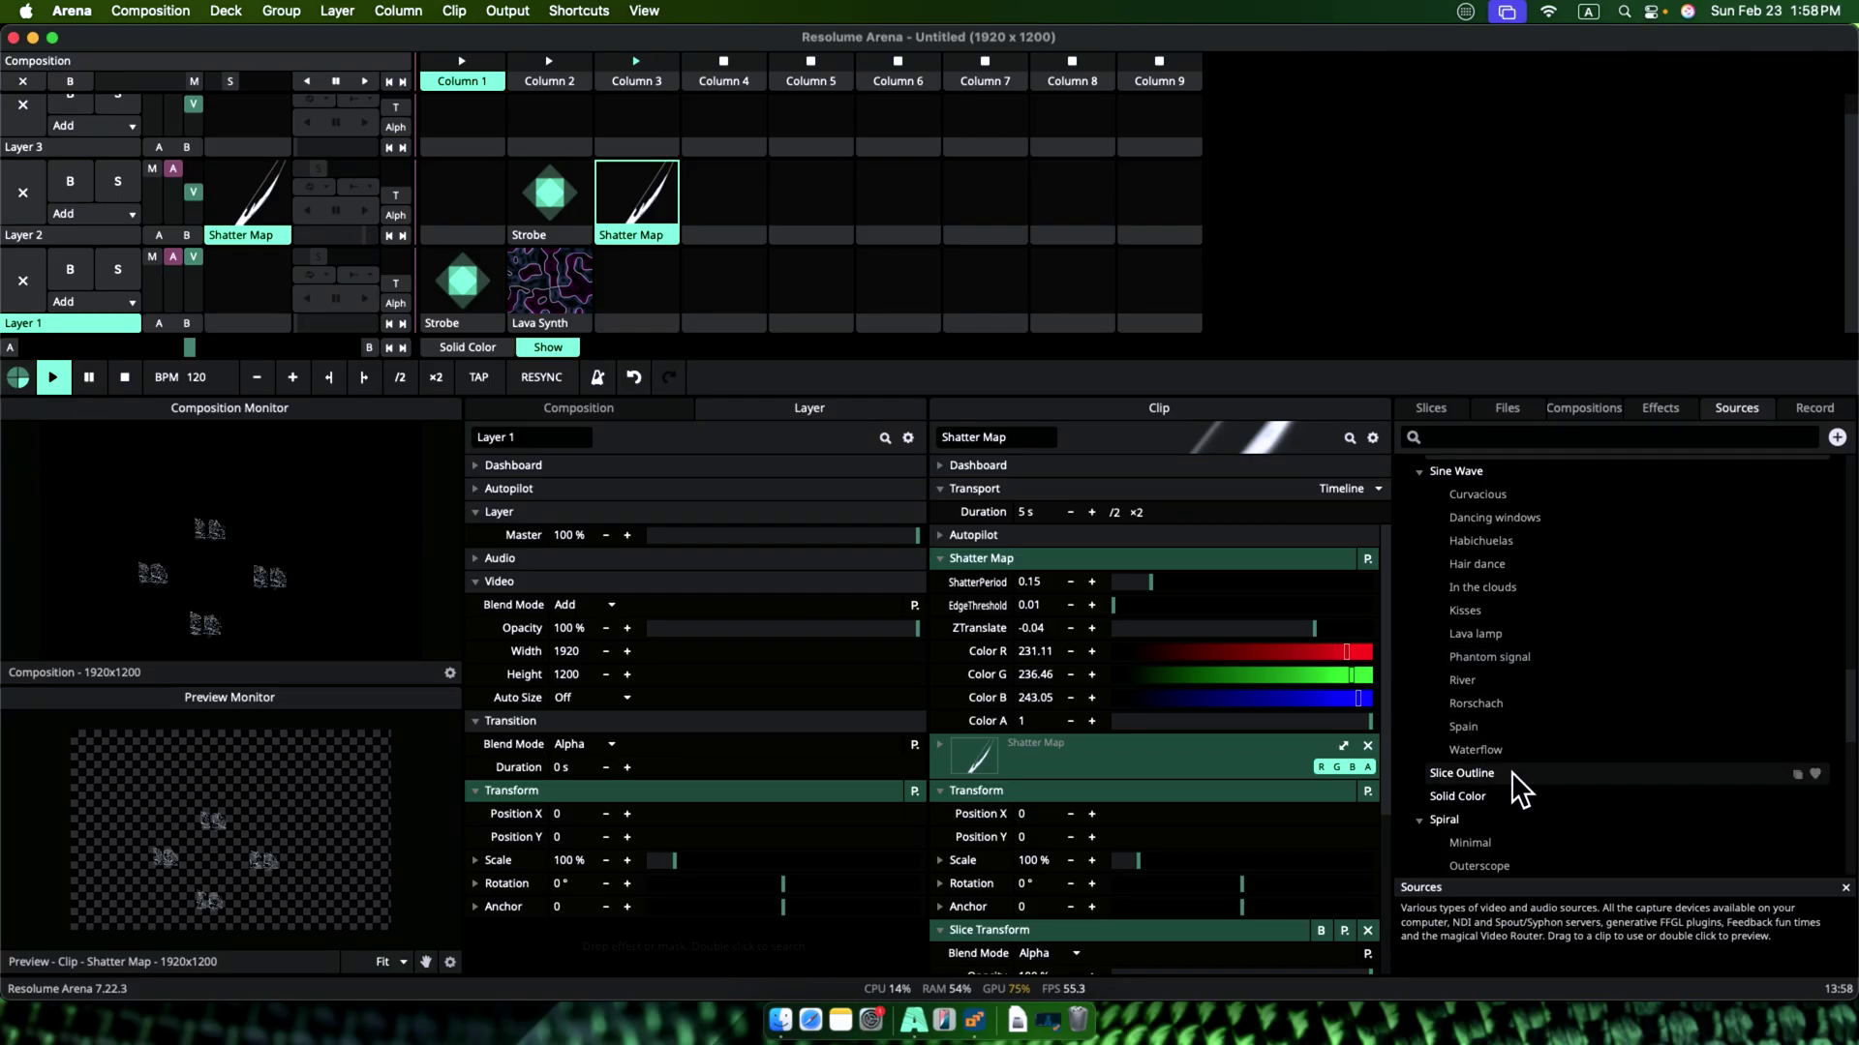
drag(1512, 772, 659, 300)
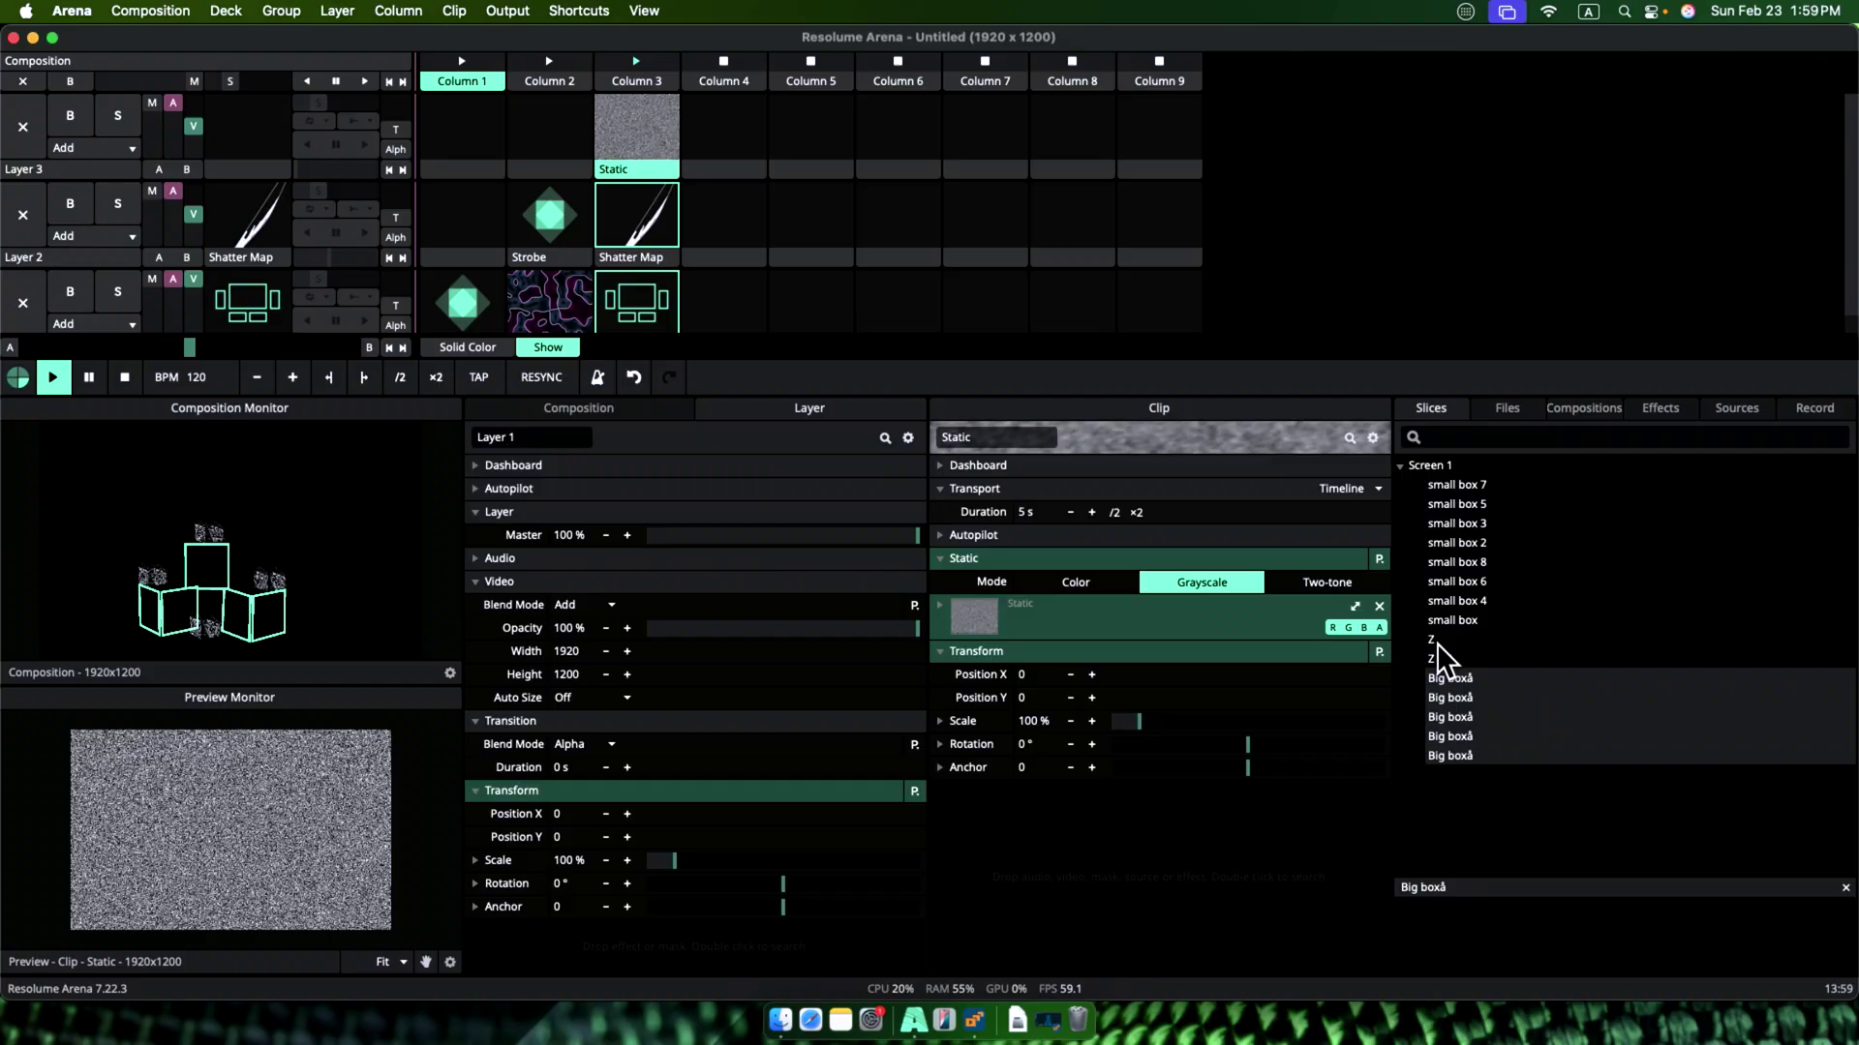
Step: Confine the Static clip to the Z slice and launch every clip in Column 3
drag(1436, 640, 1275, 753)
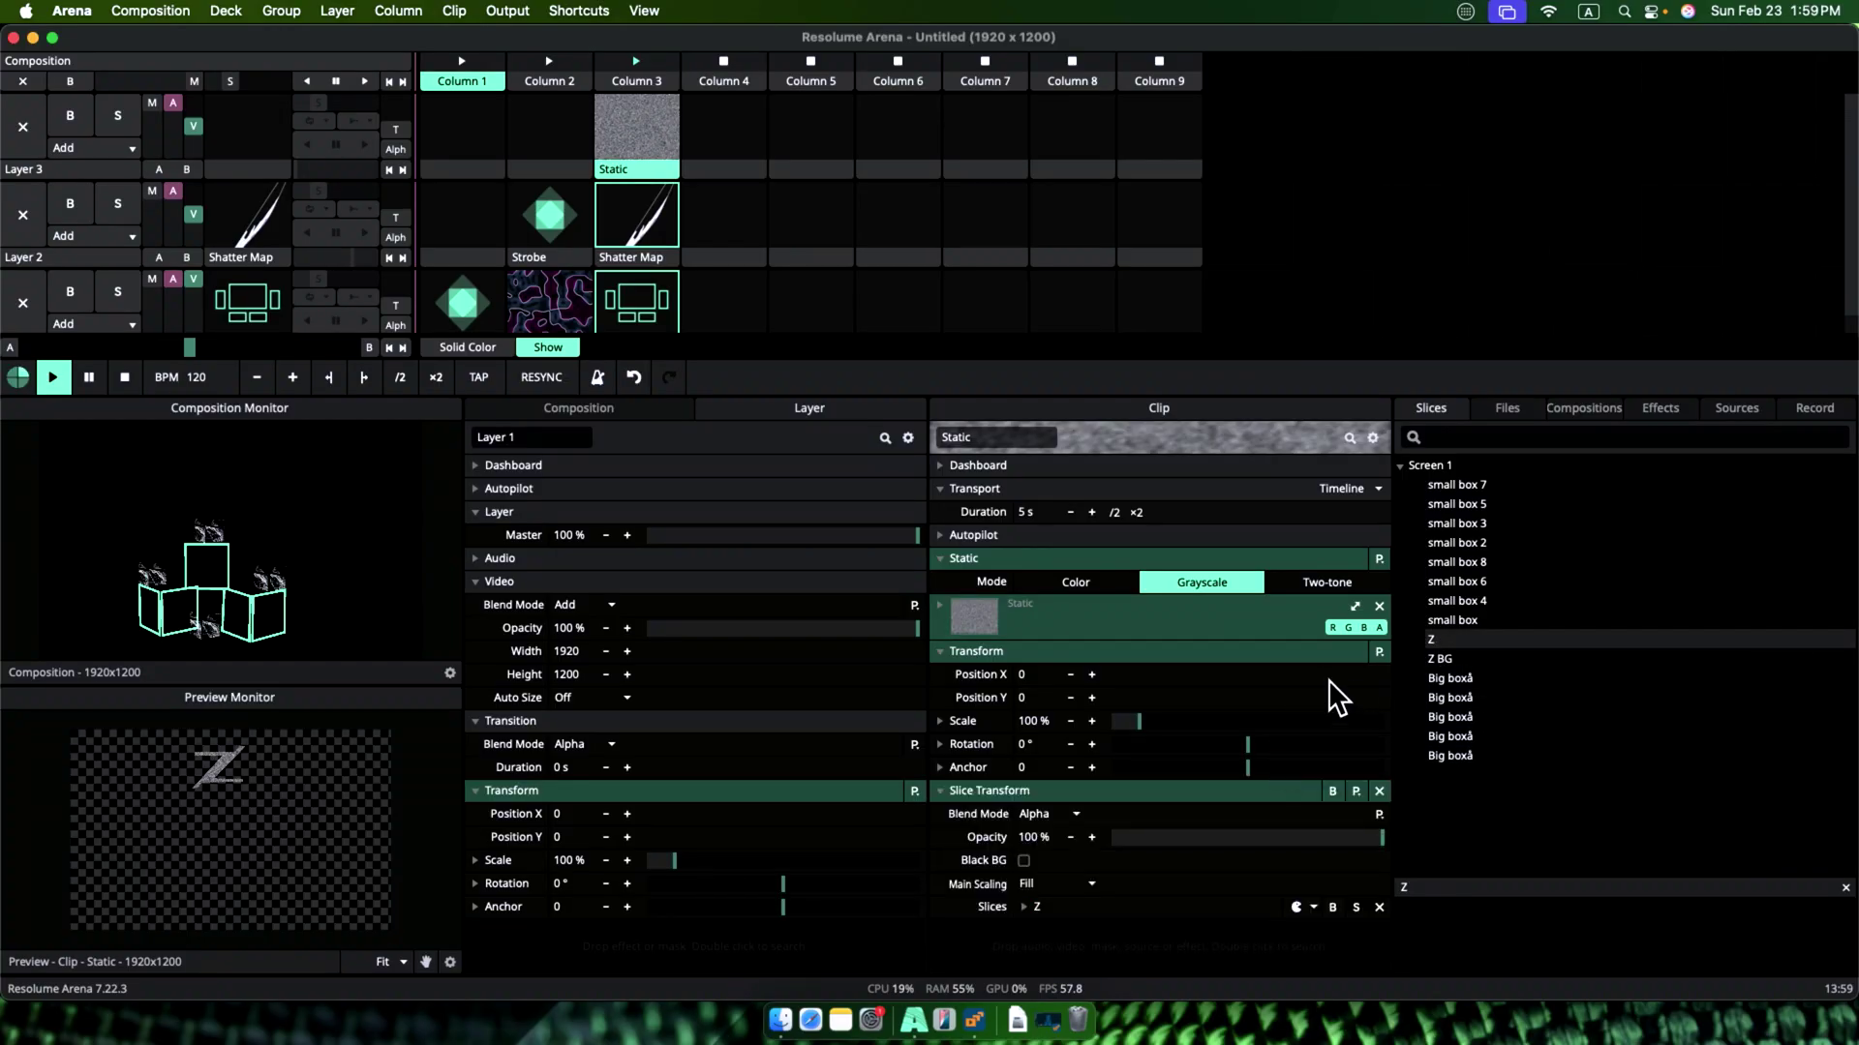
click(617, 60)
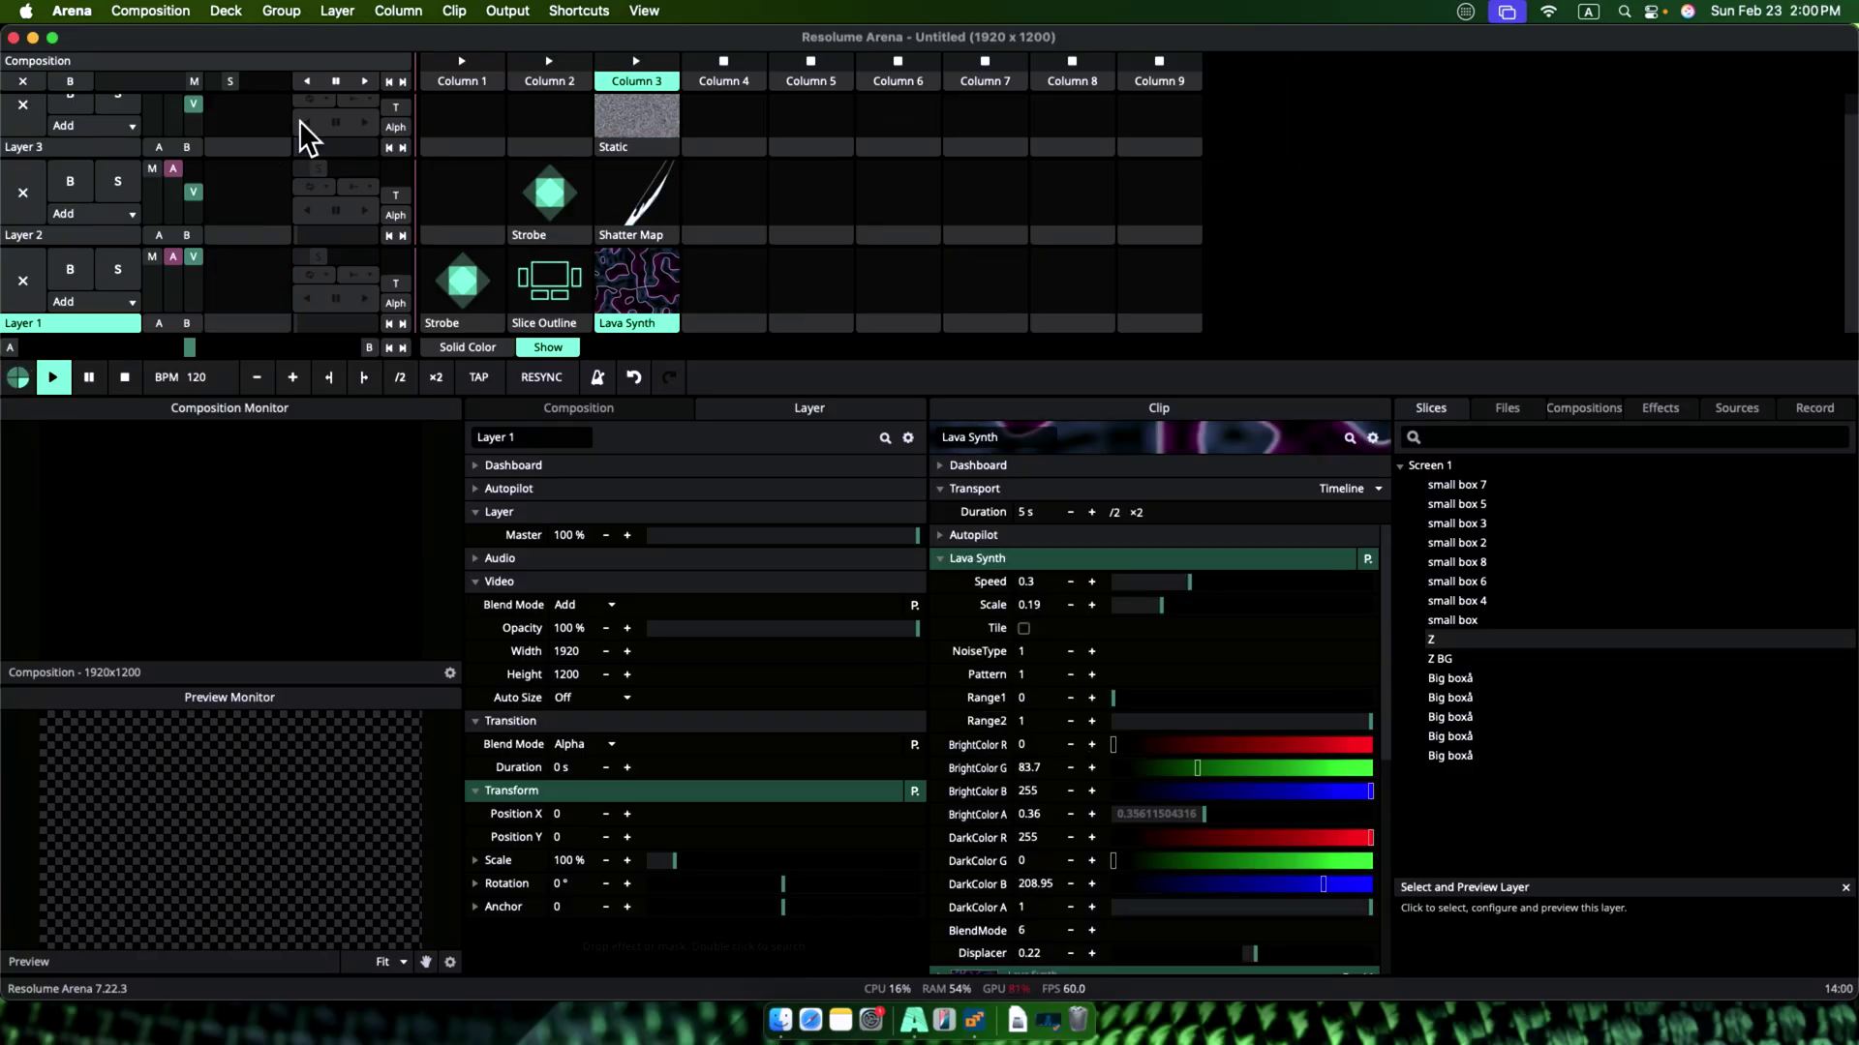
Step: Launch Chaser, start a new document, and save it as 'OVC 63'
key(super+space)
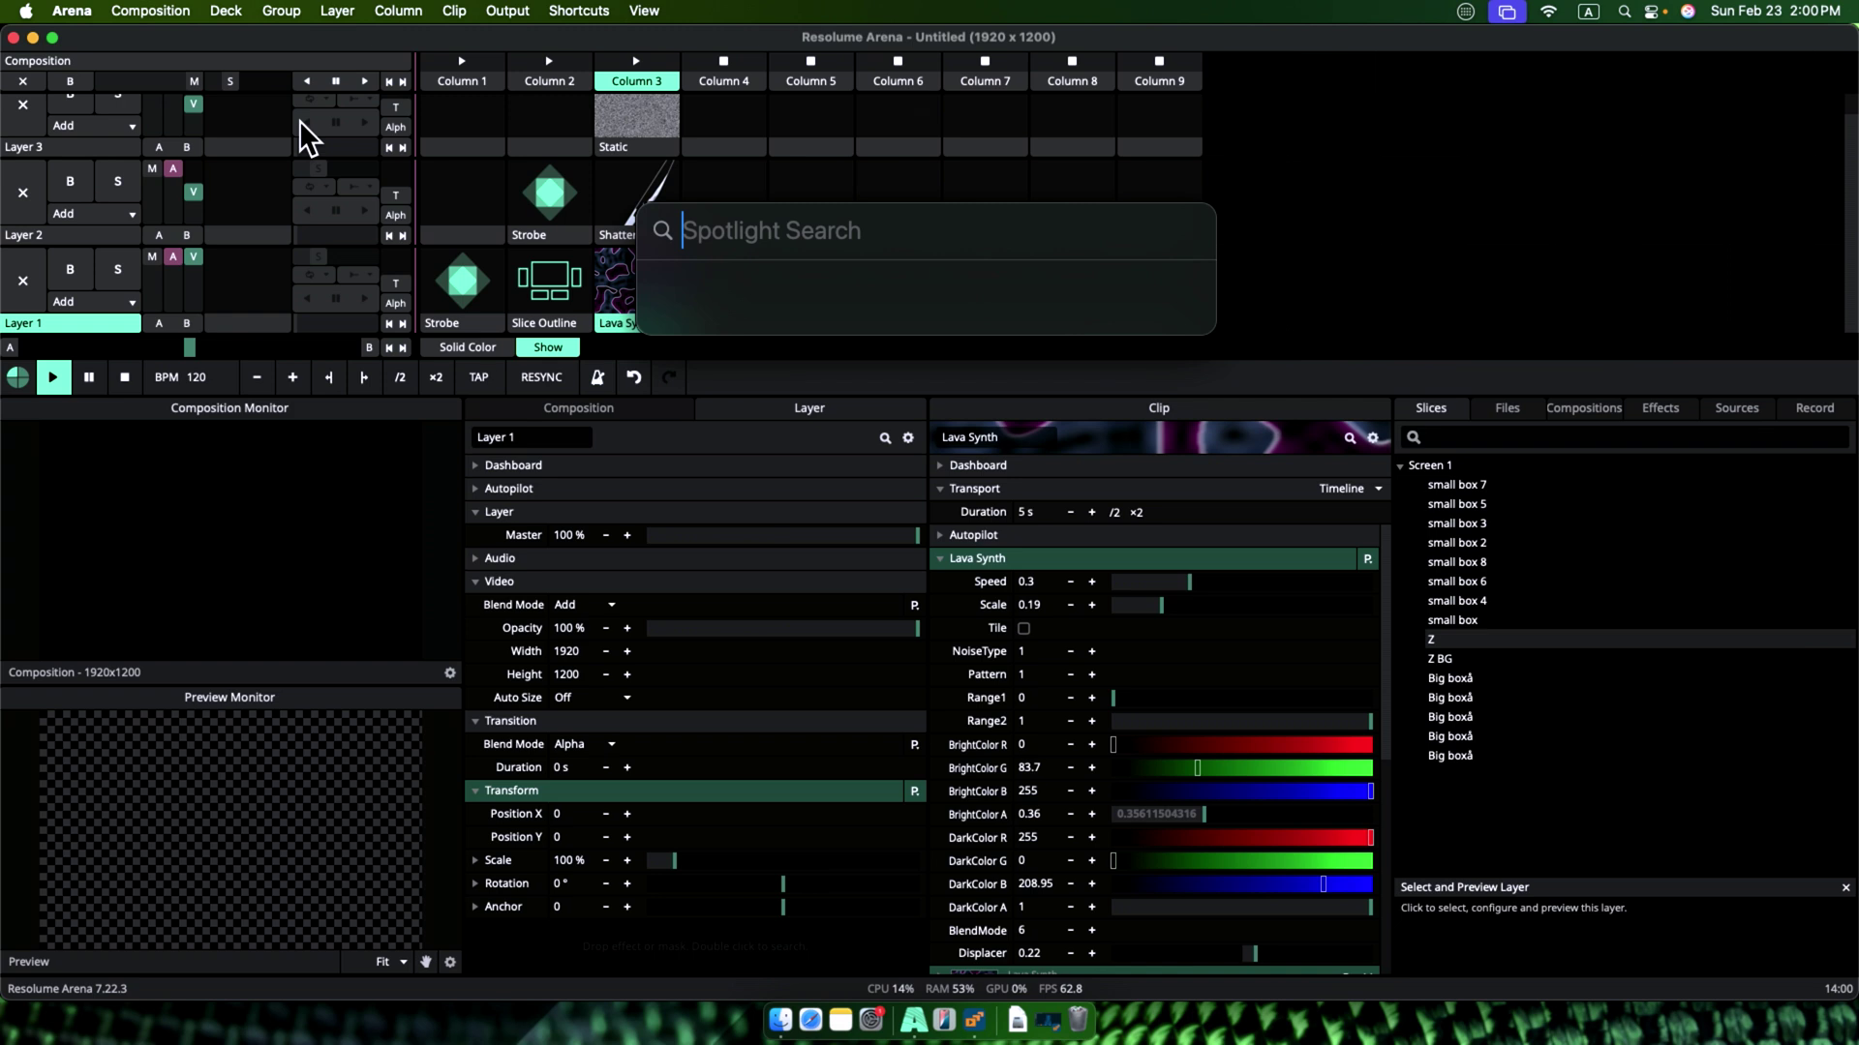
text(chaser)
key(Return)
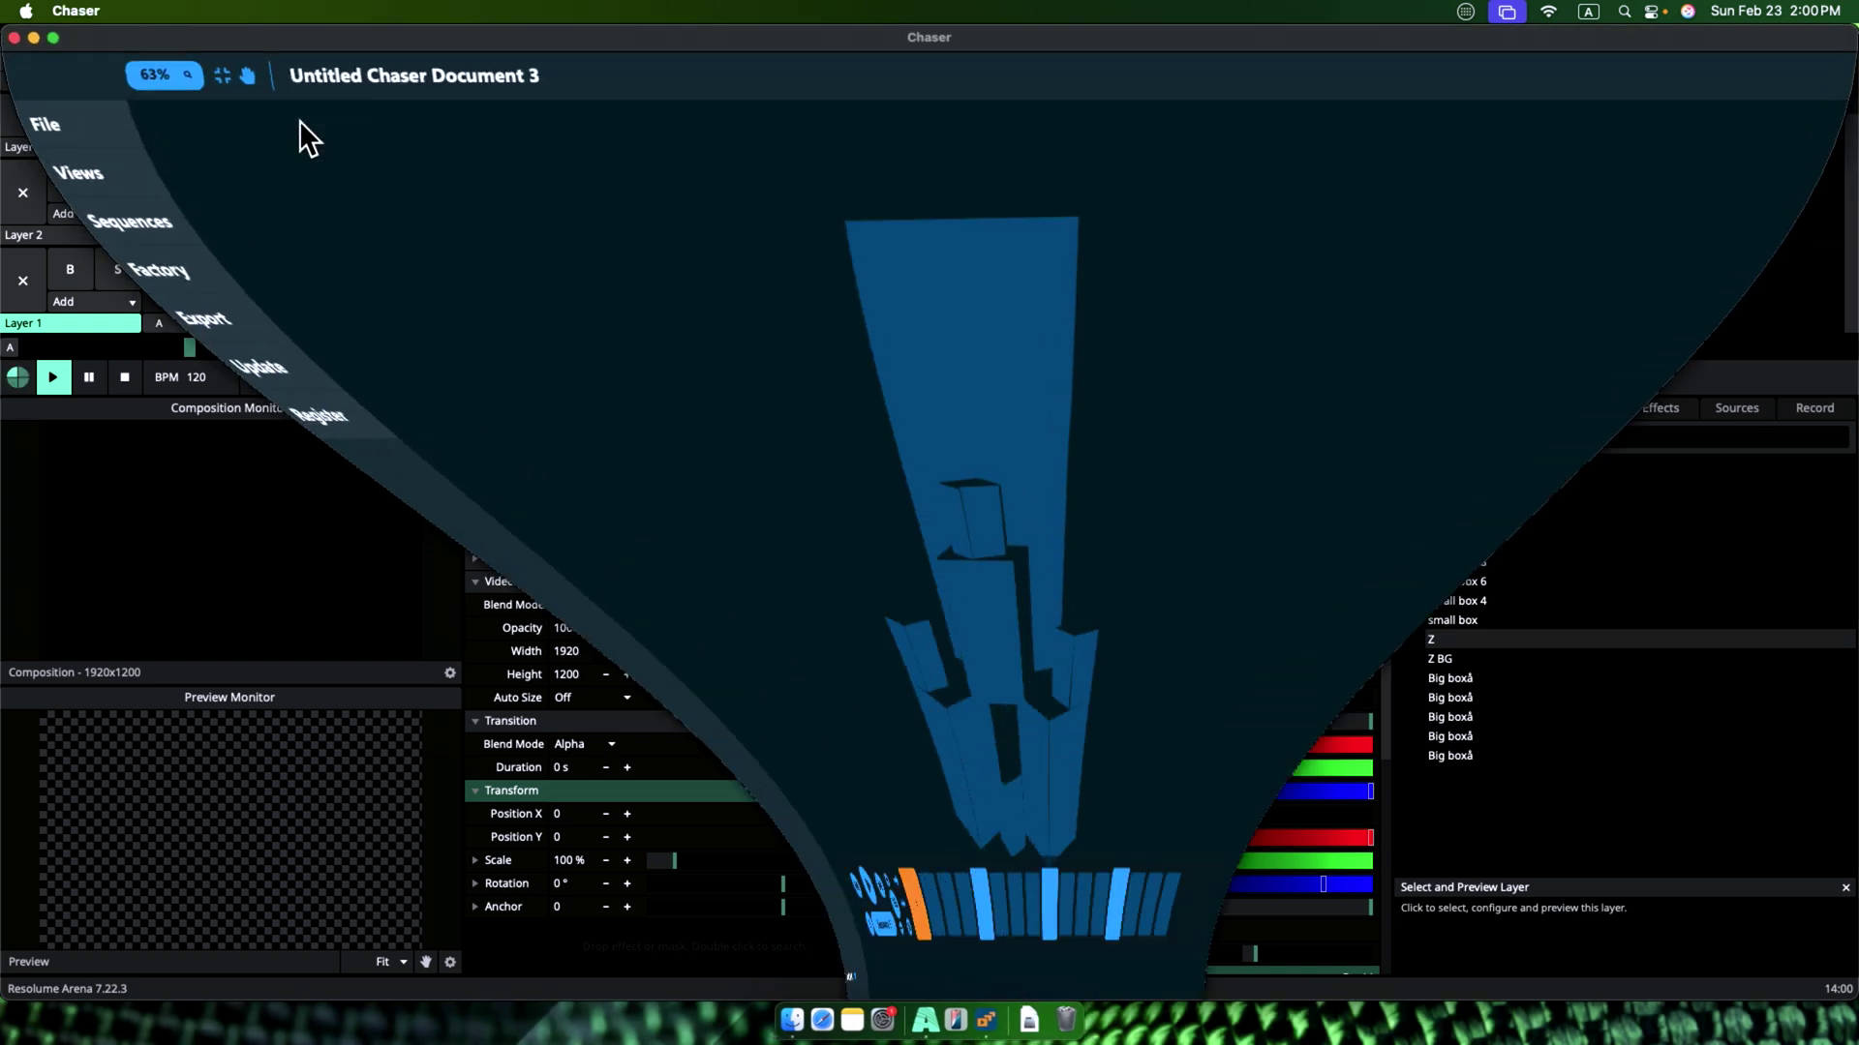
click(20, 122)
click(159, 120)
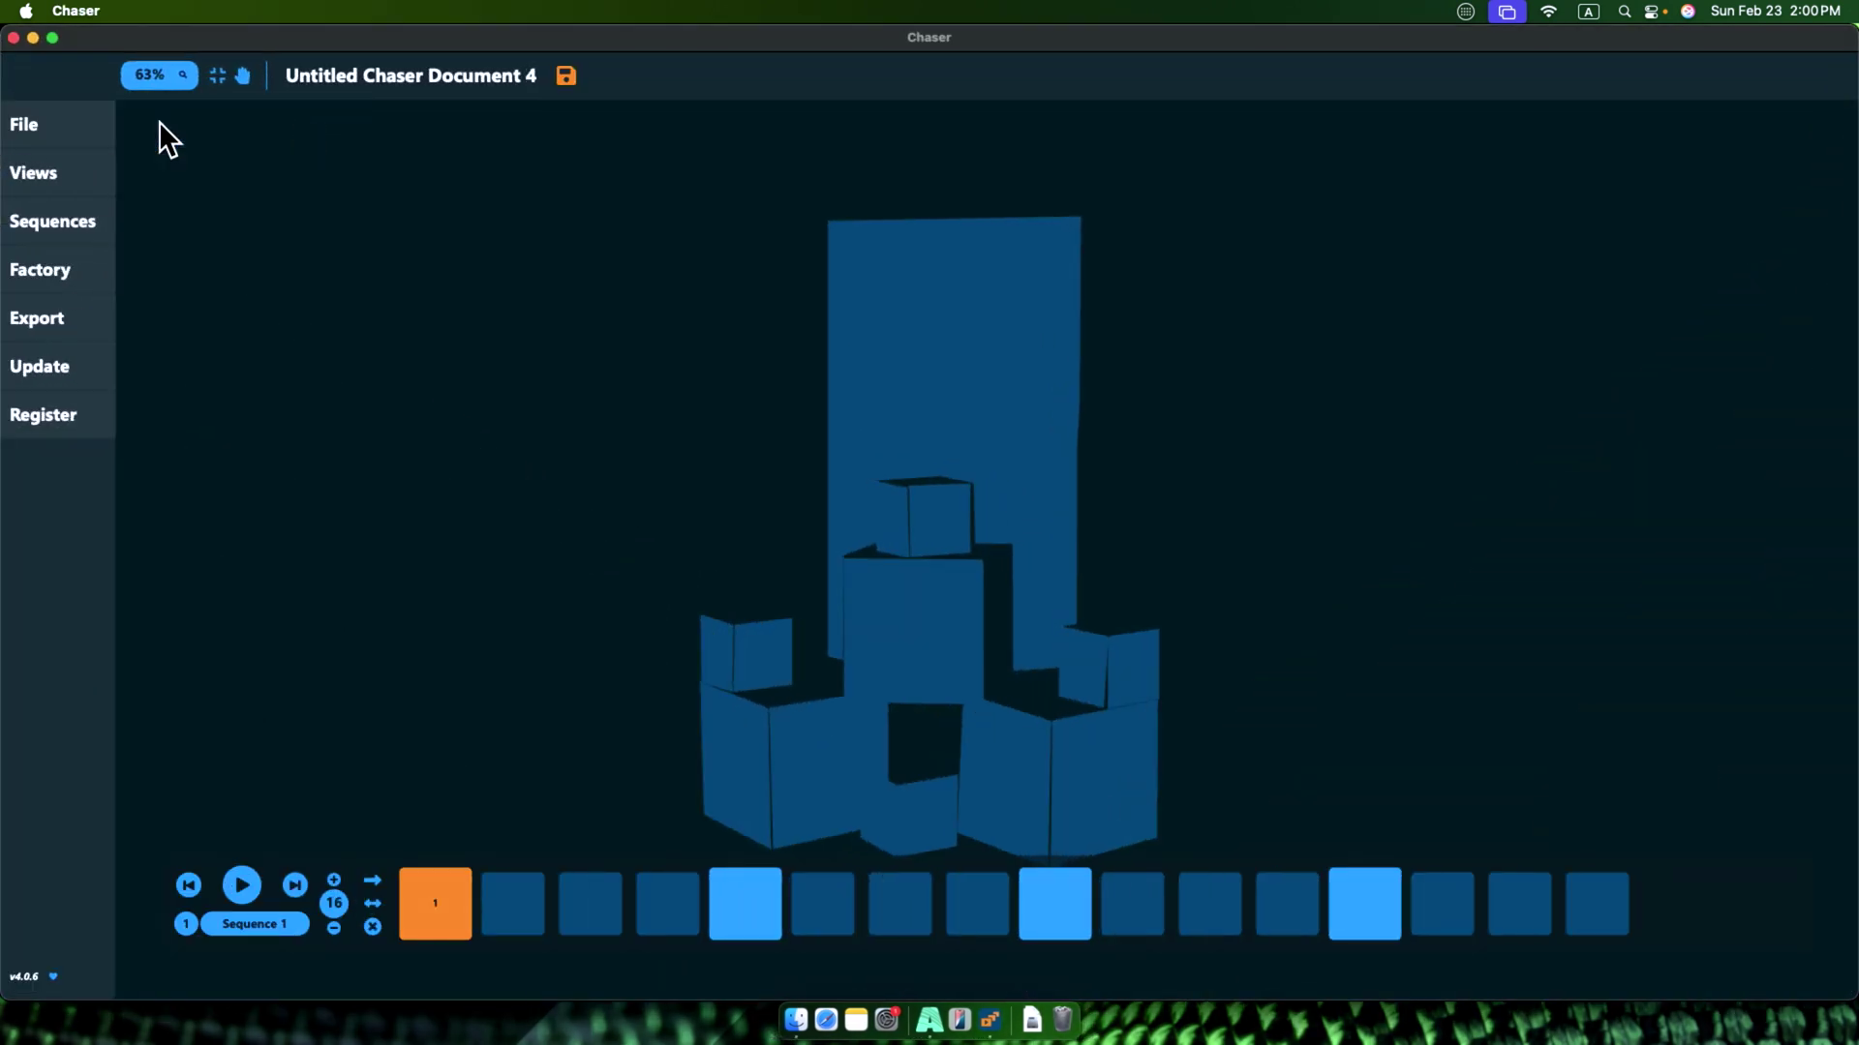
click(50, 122)
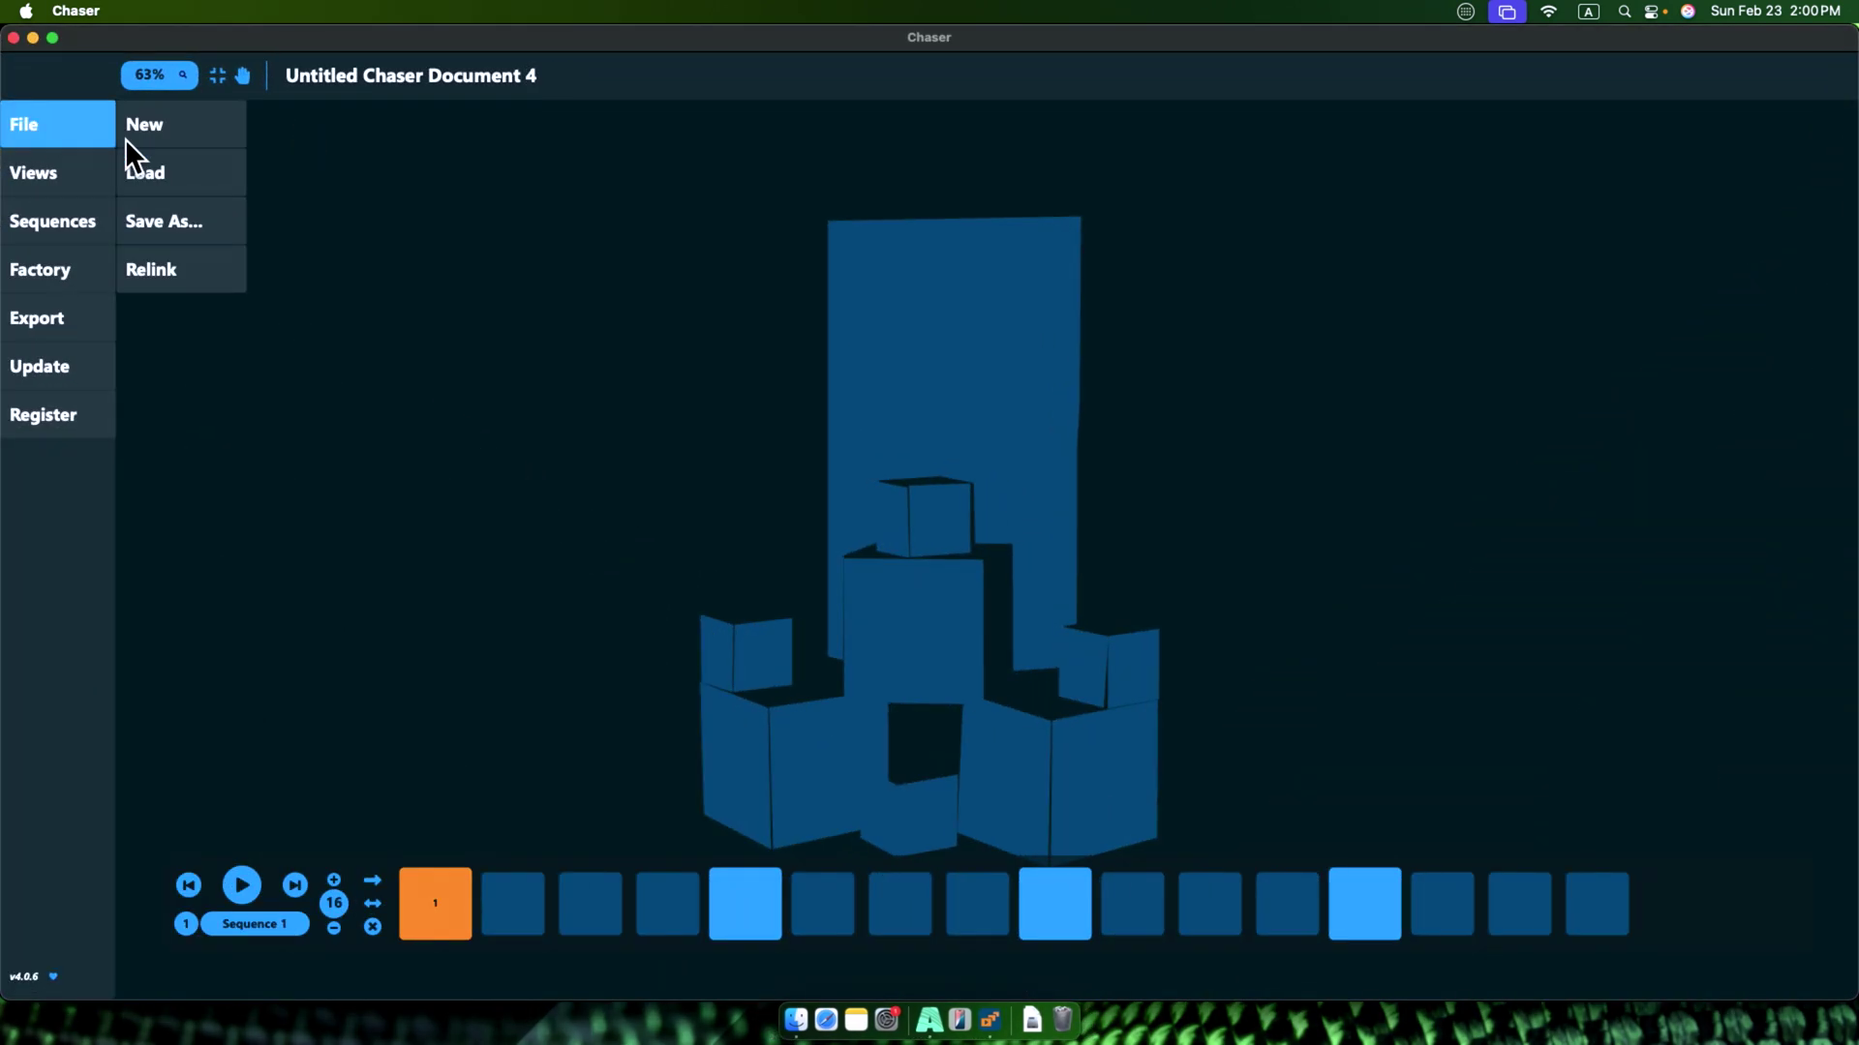
click(182, 217)
text(OVC 63)
key(Return)
Step: Add Sequence 2 with 8 steps, then minimize Chaser to return to Arena
click(48, 215)
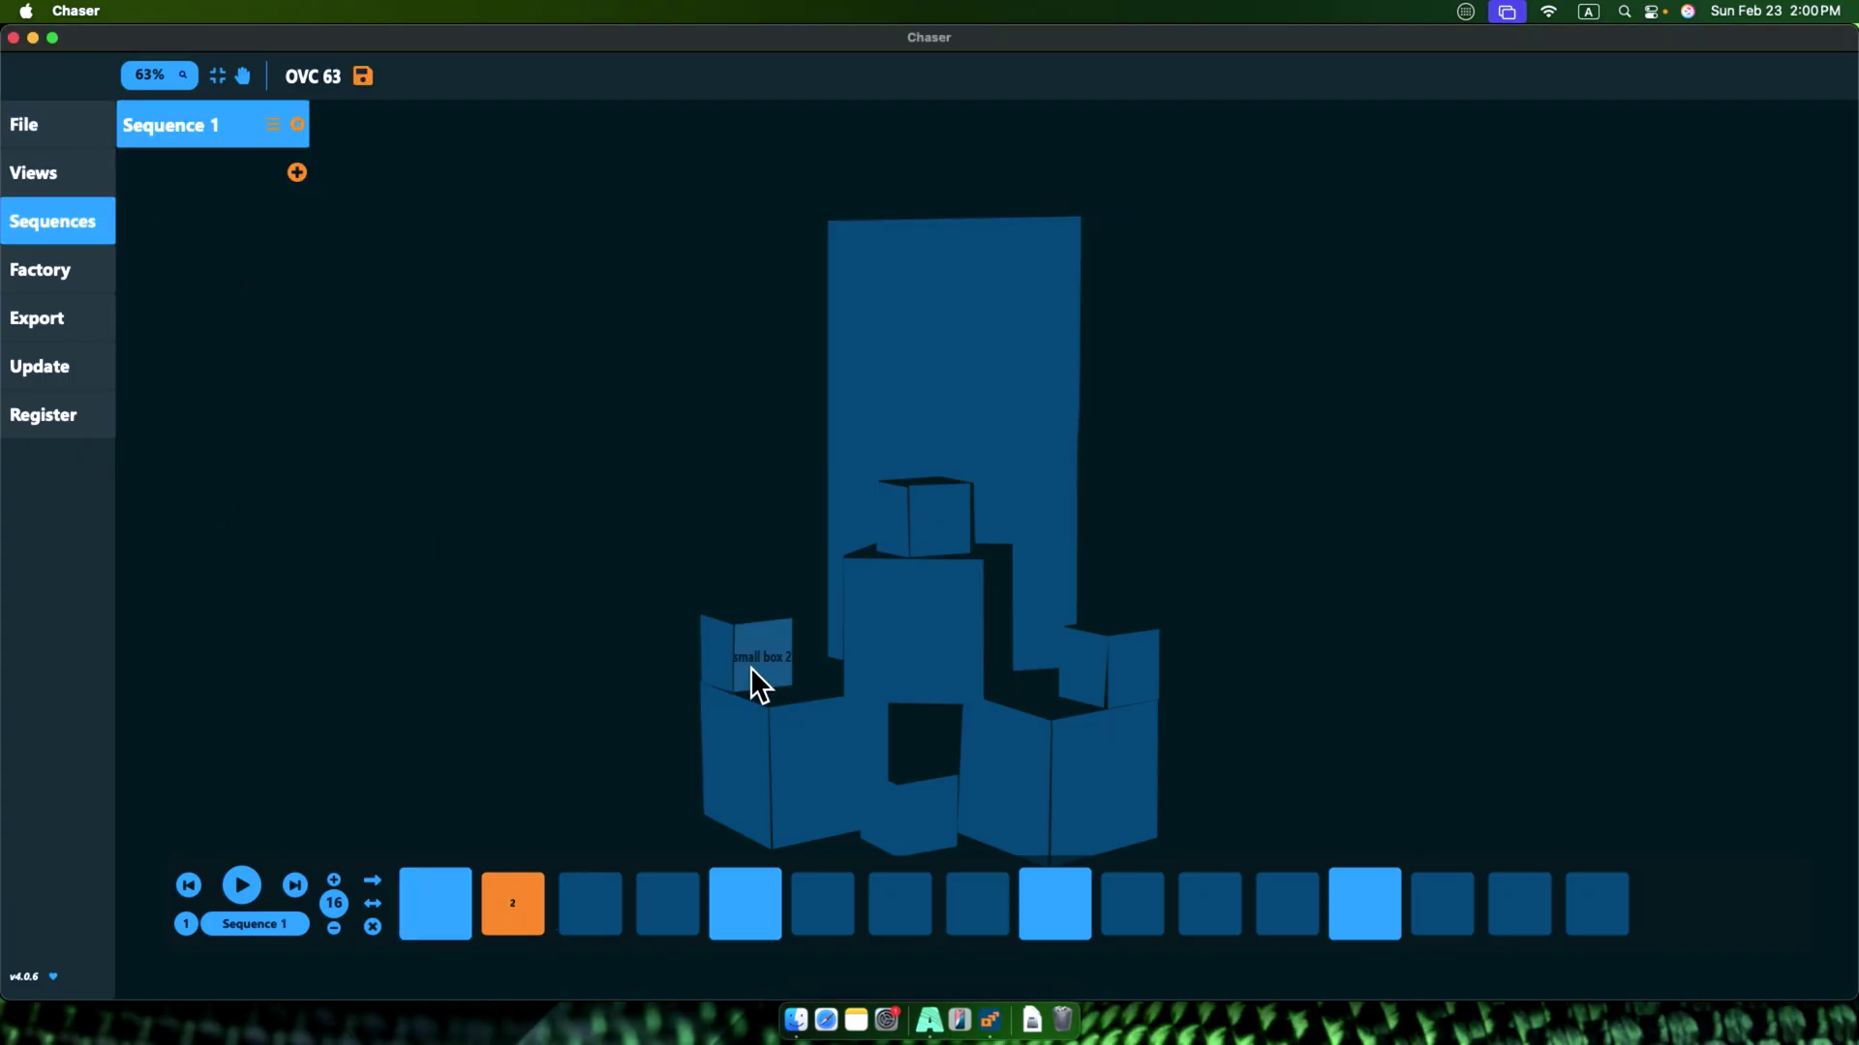
text(444)
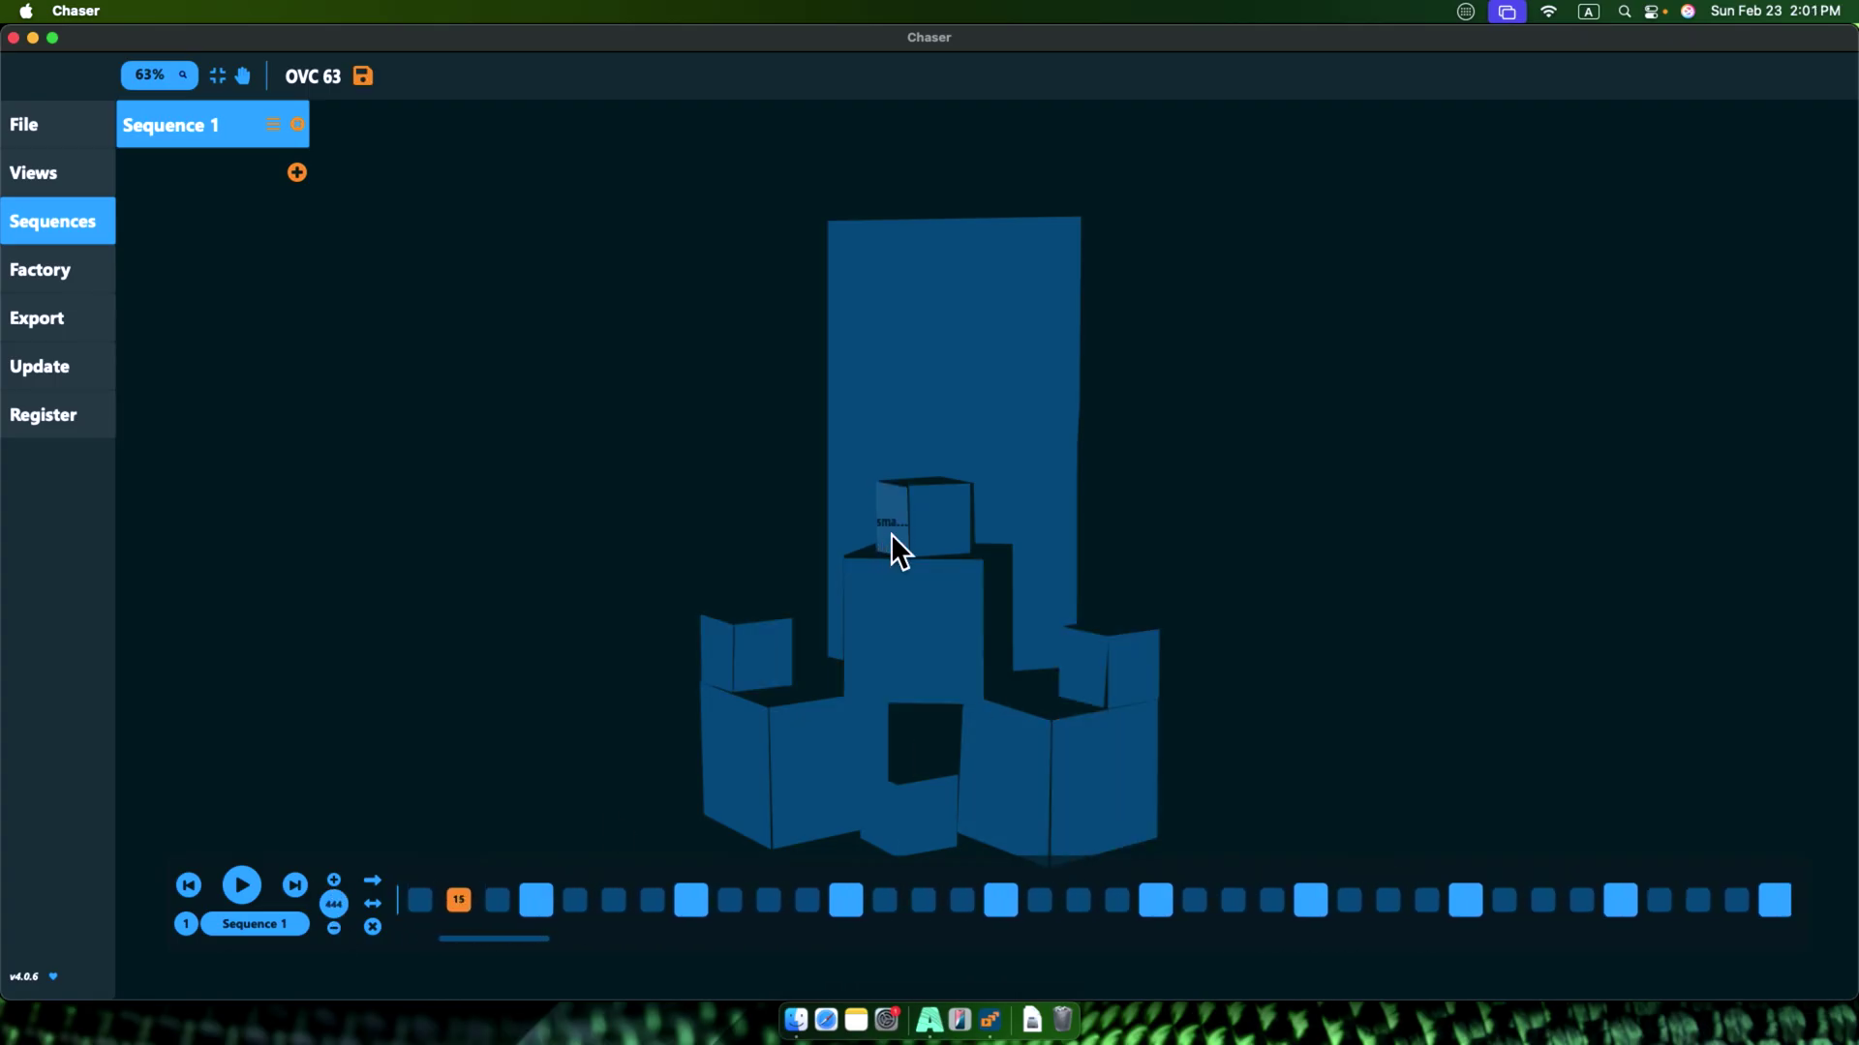
click(297, 172)
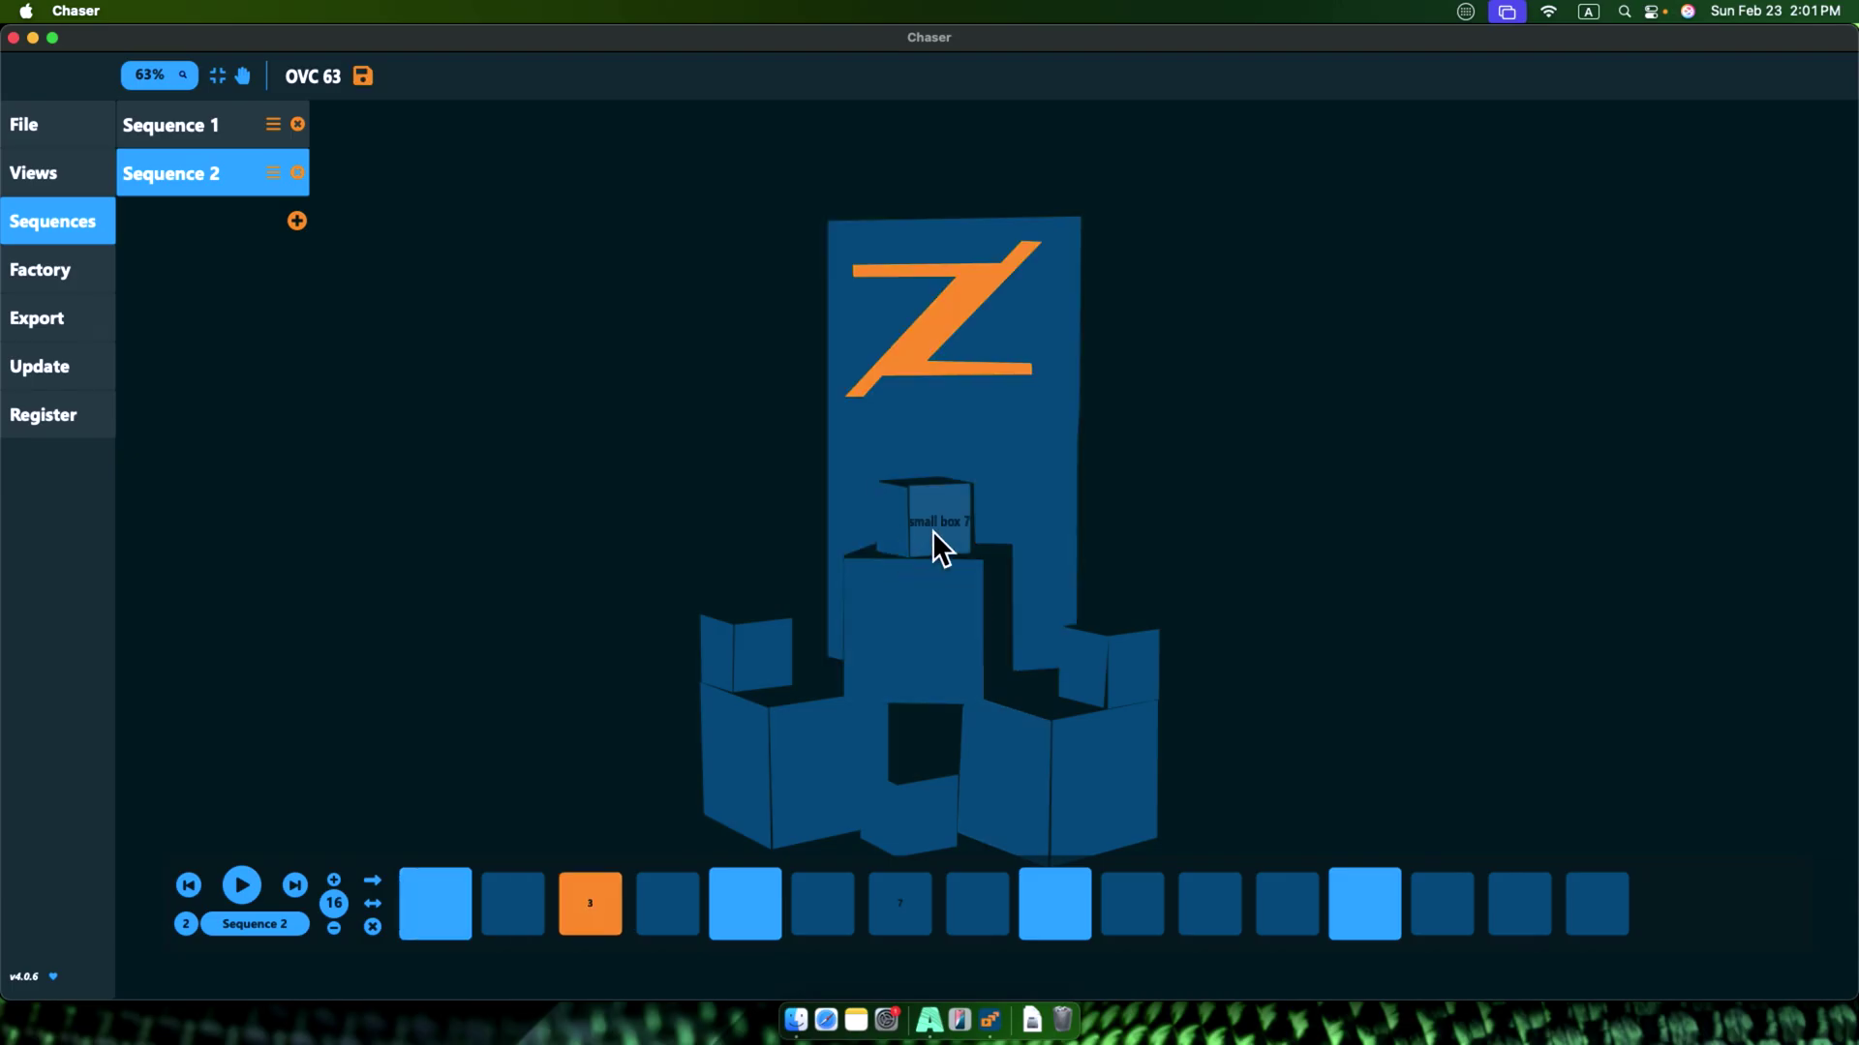
click(334, 928)
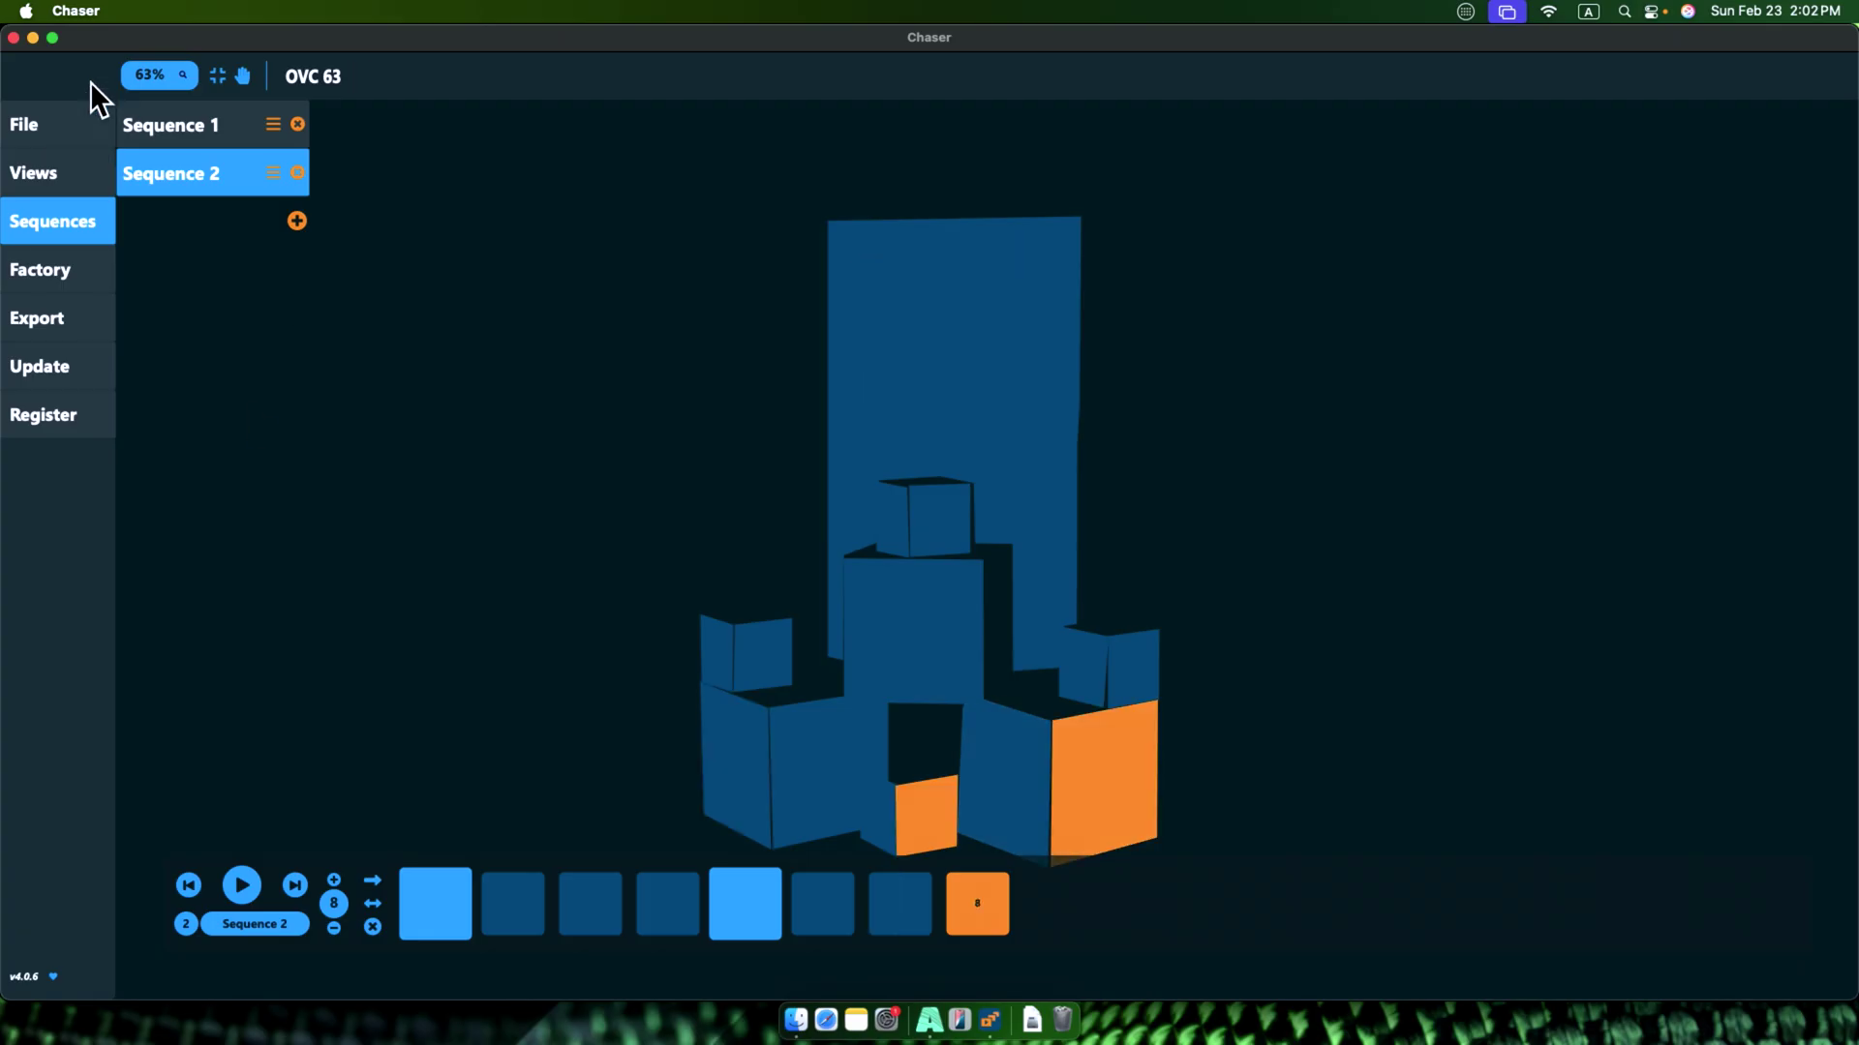
click(33, 37)
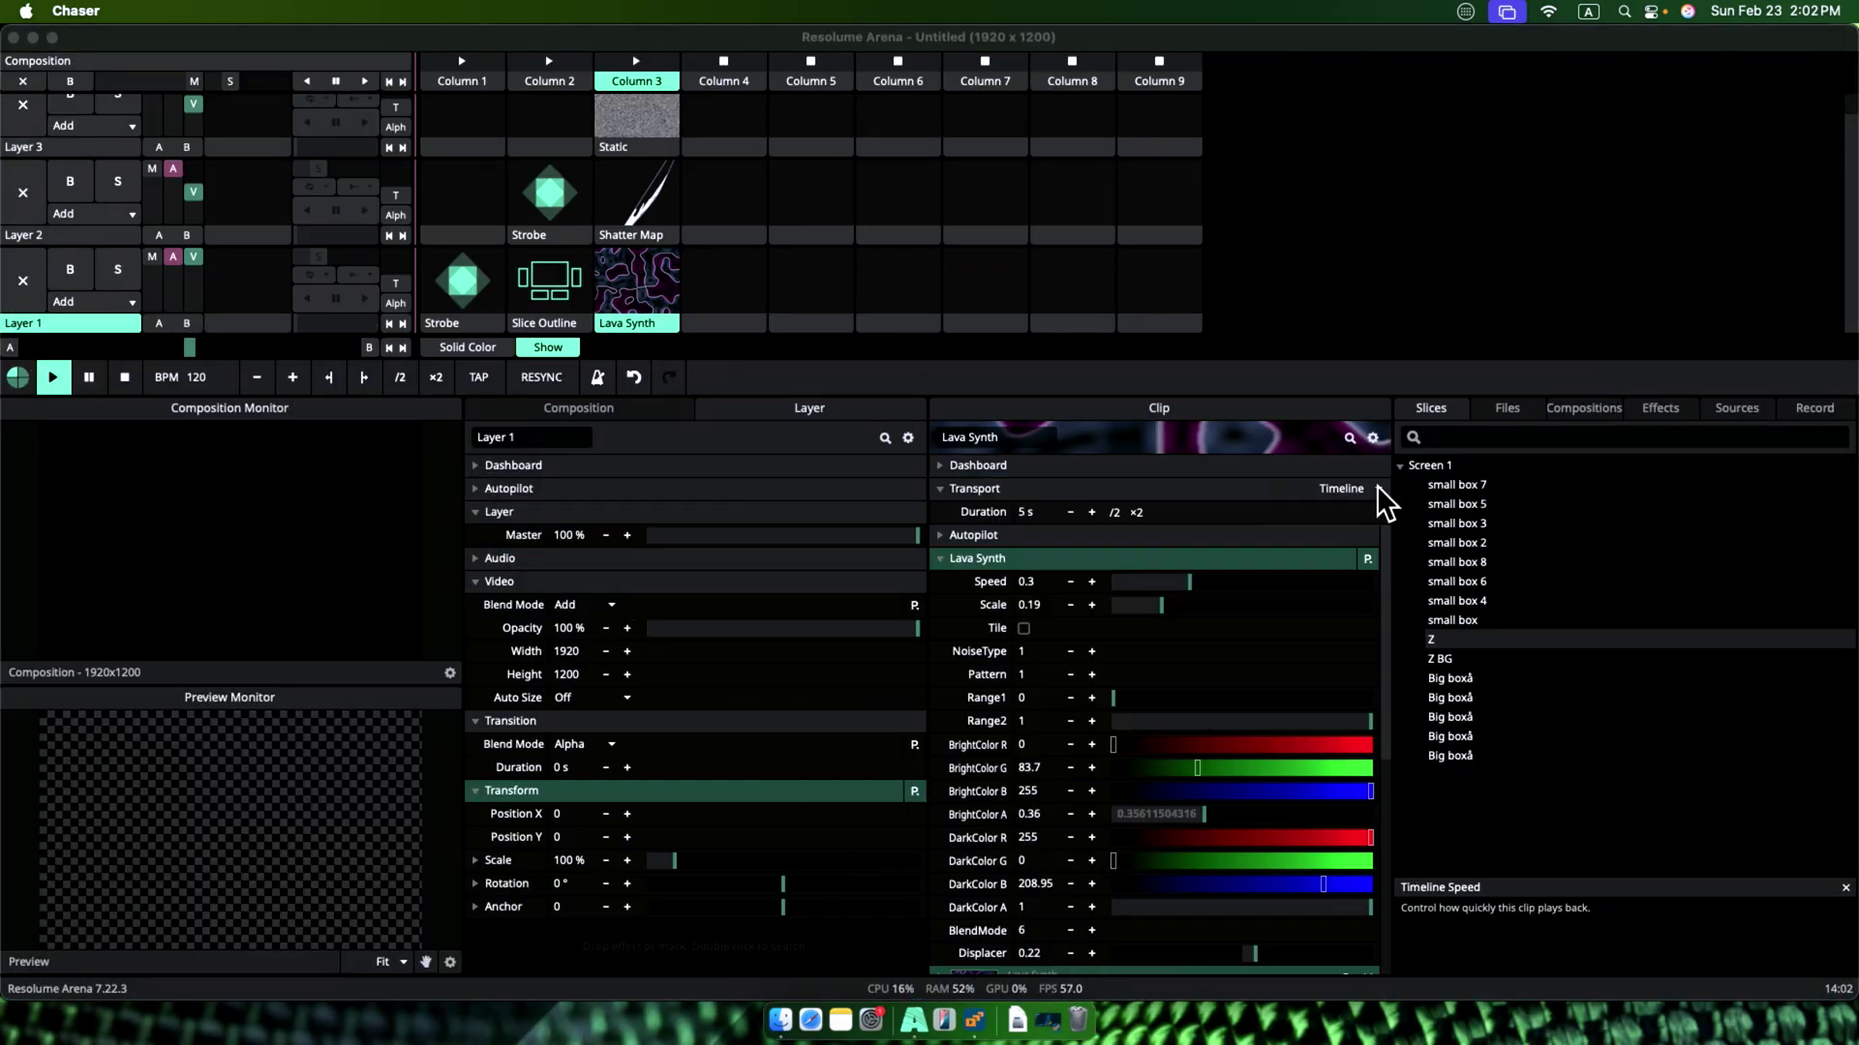
Step: Add a Solid Color clip to Layer 1, Column 4, trigger it, and change its colour from red to purple
double_click(724, 324)
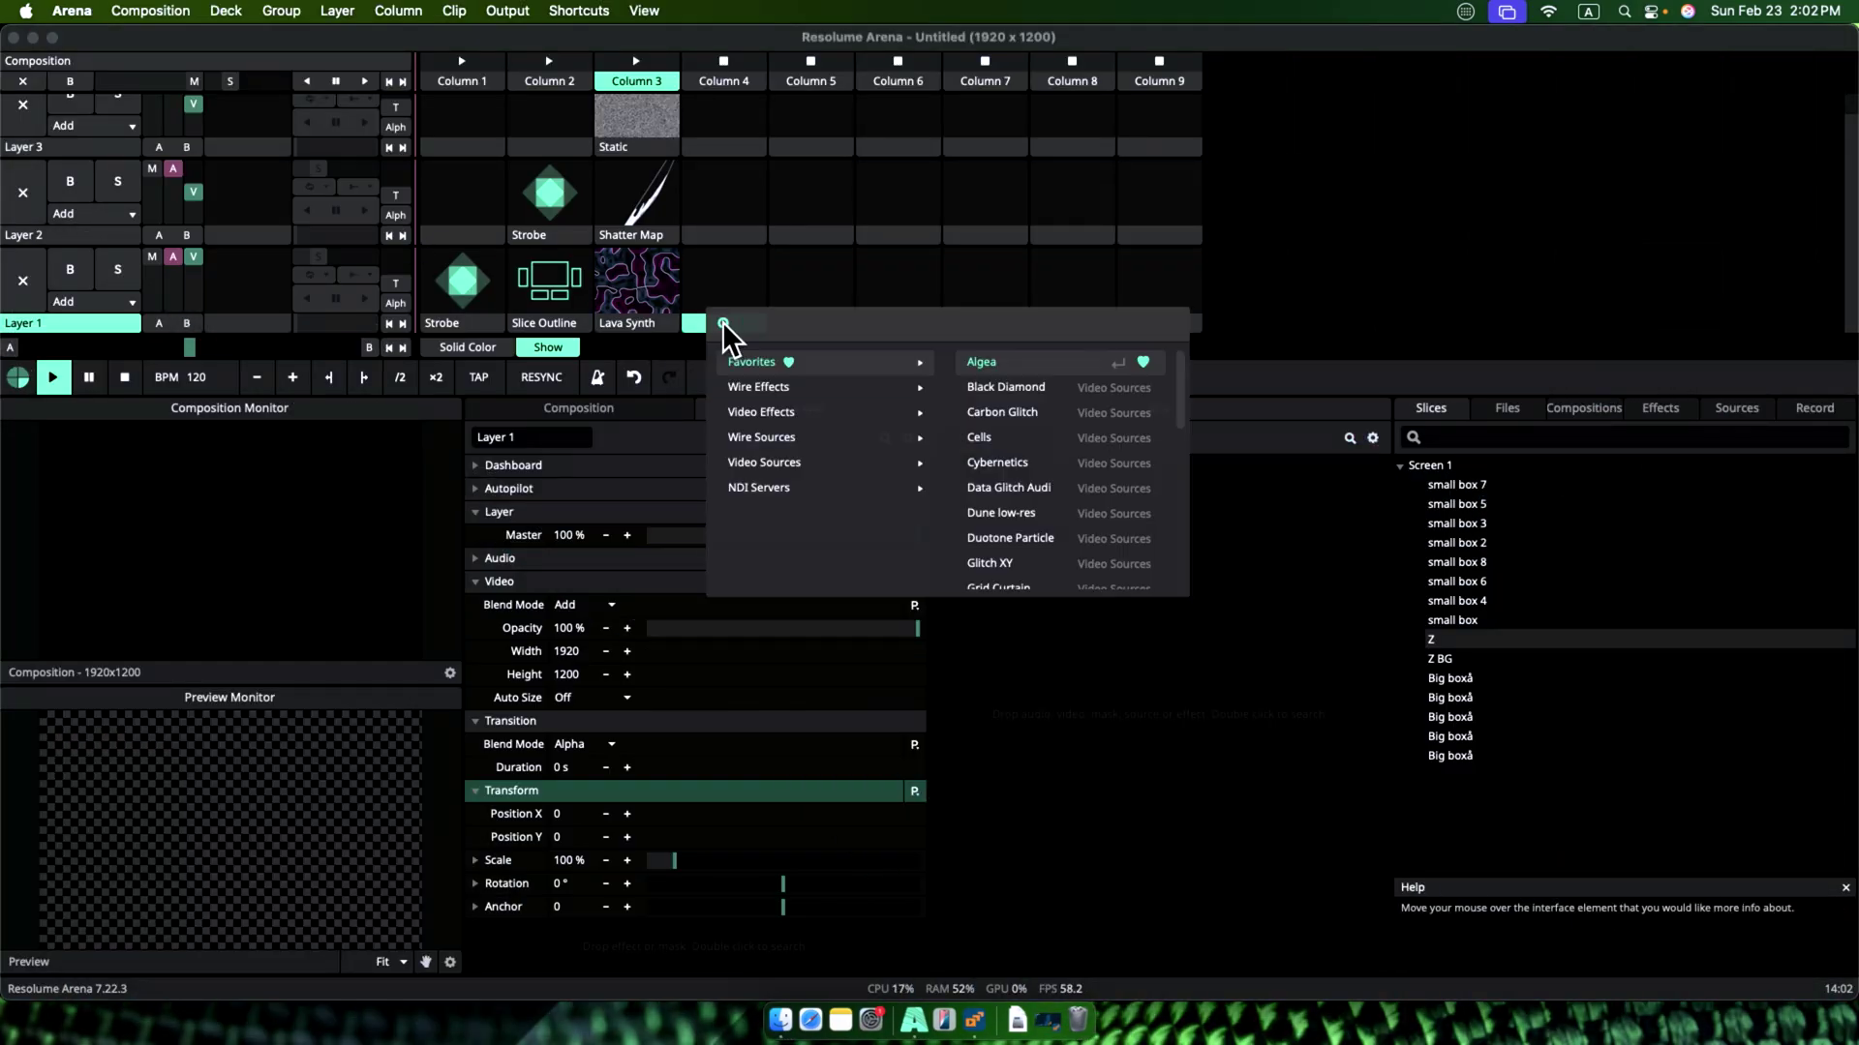
text(solid col)
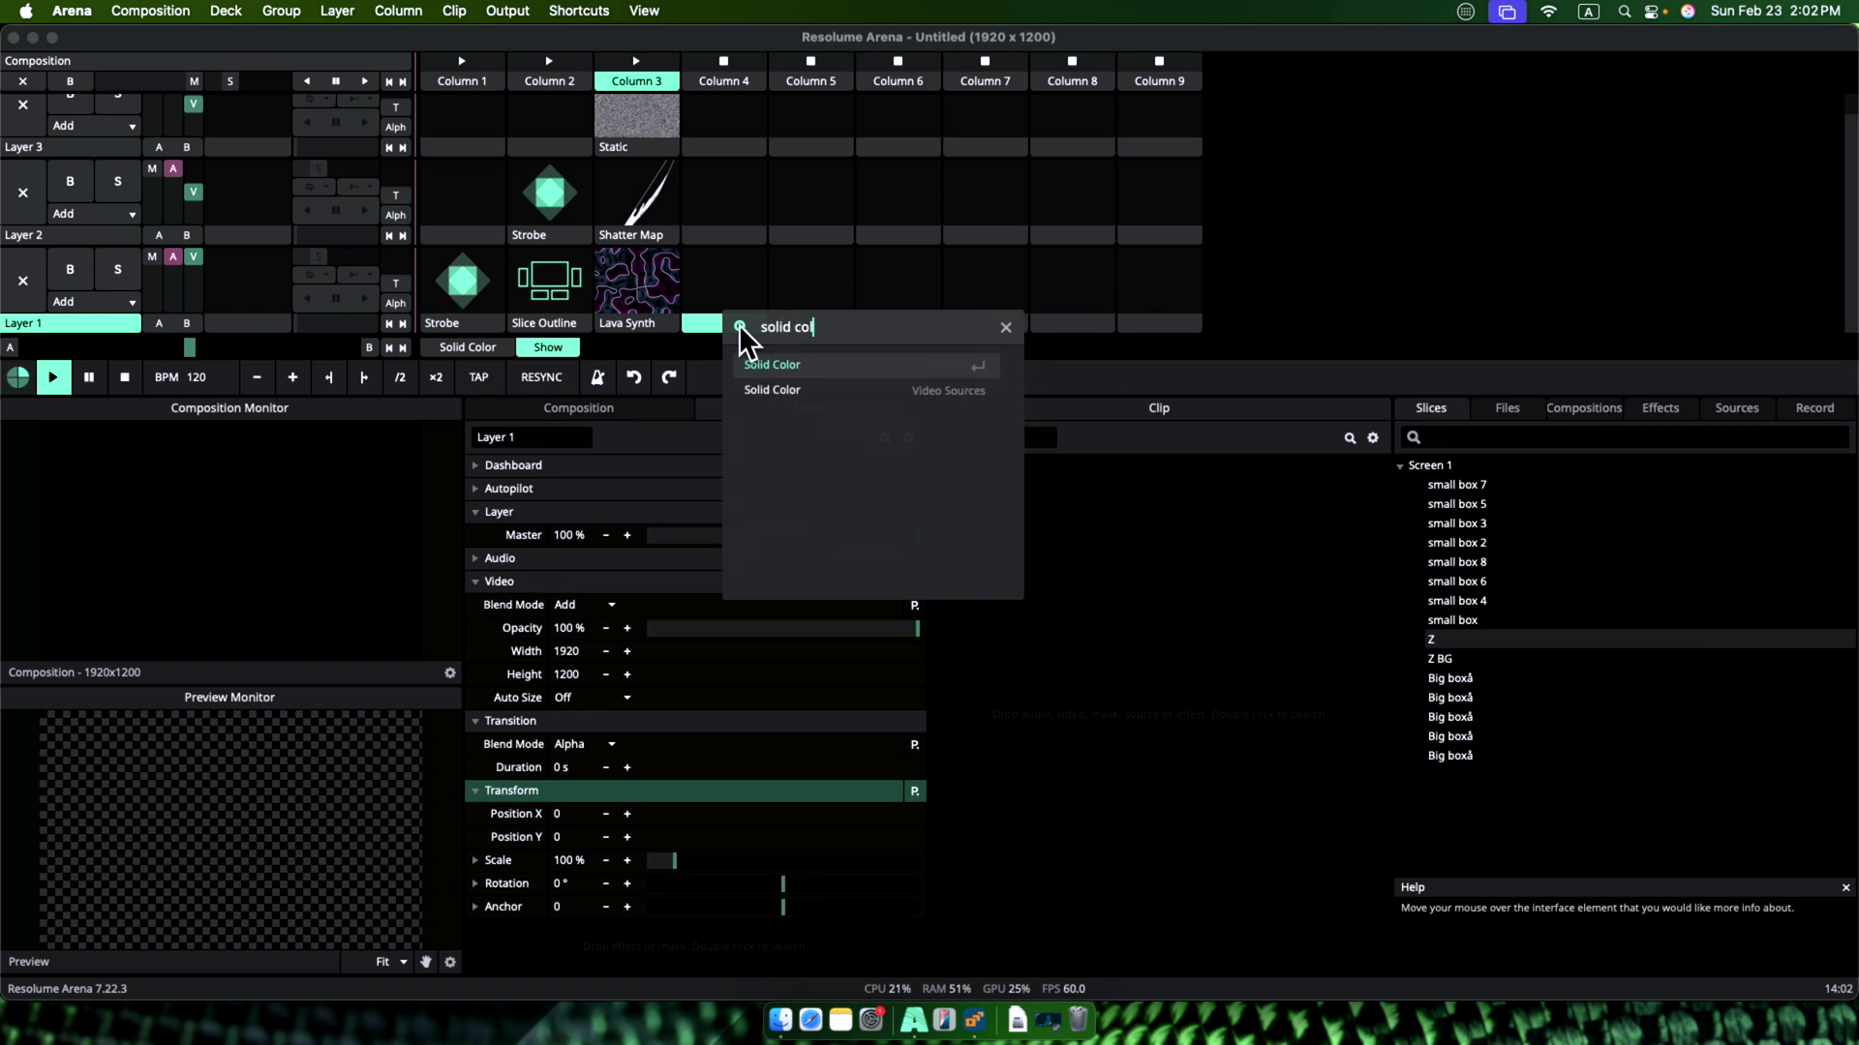
key(Return)
click(743, 304)
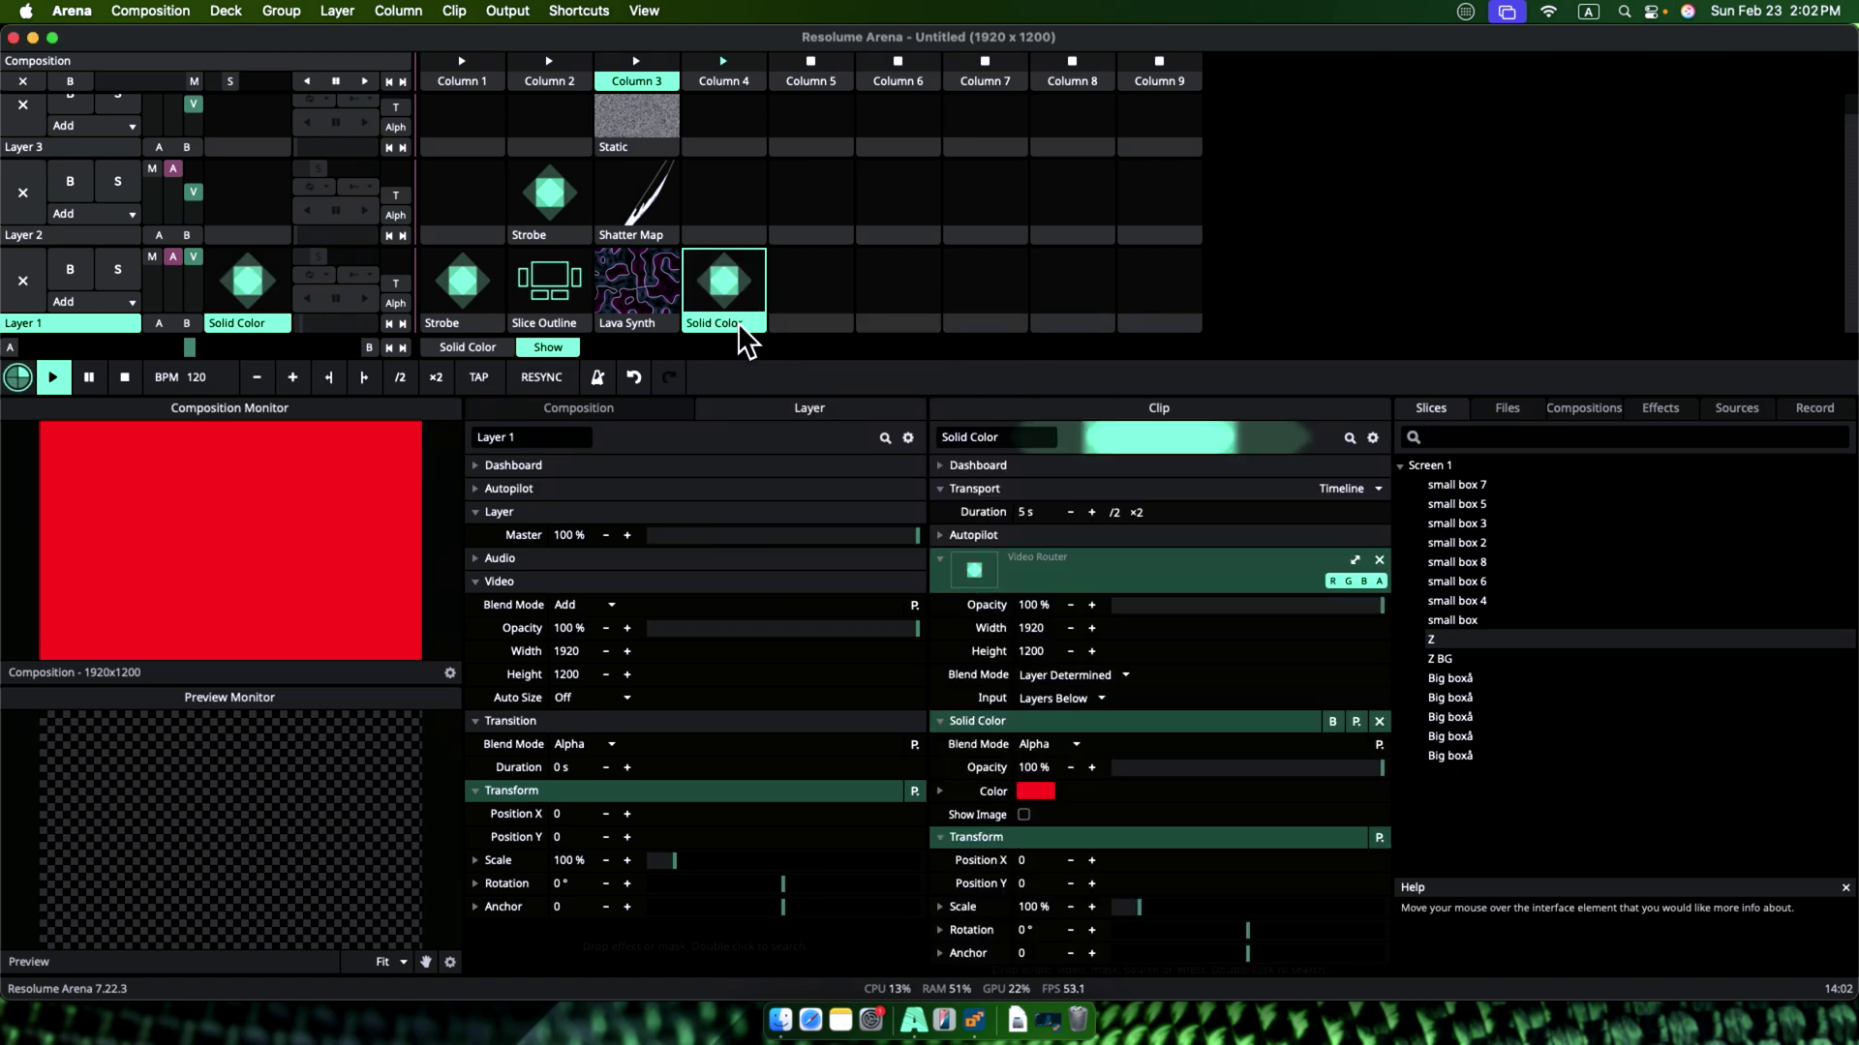
click(1033, 795)
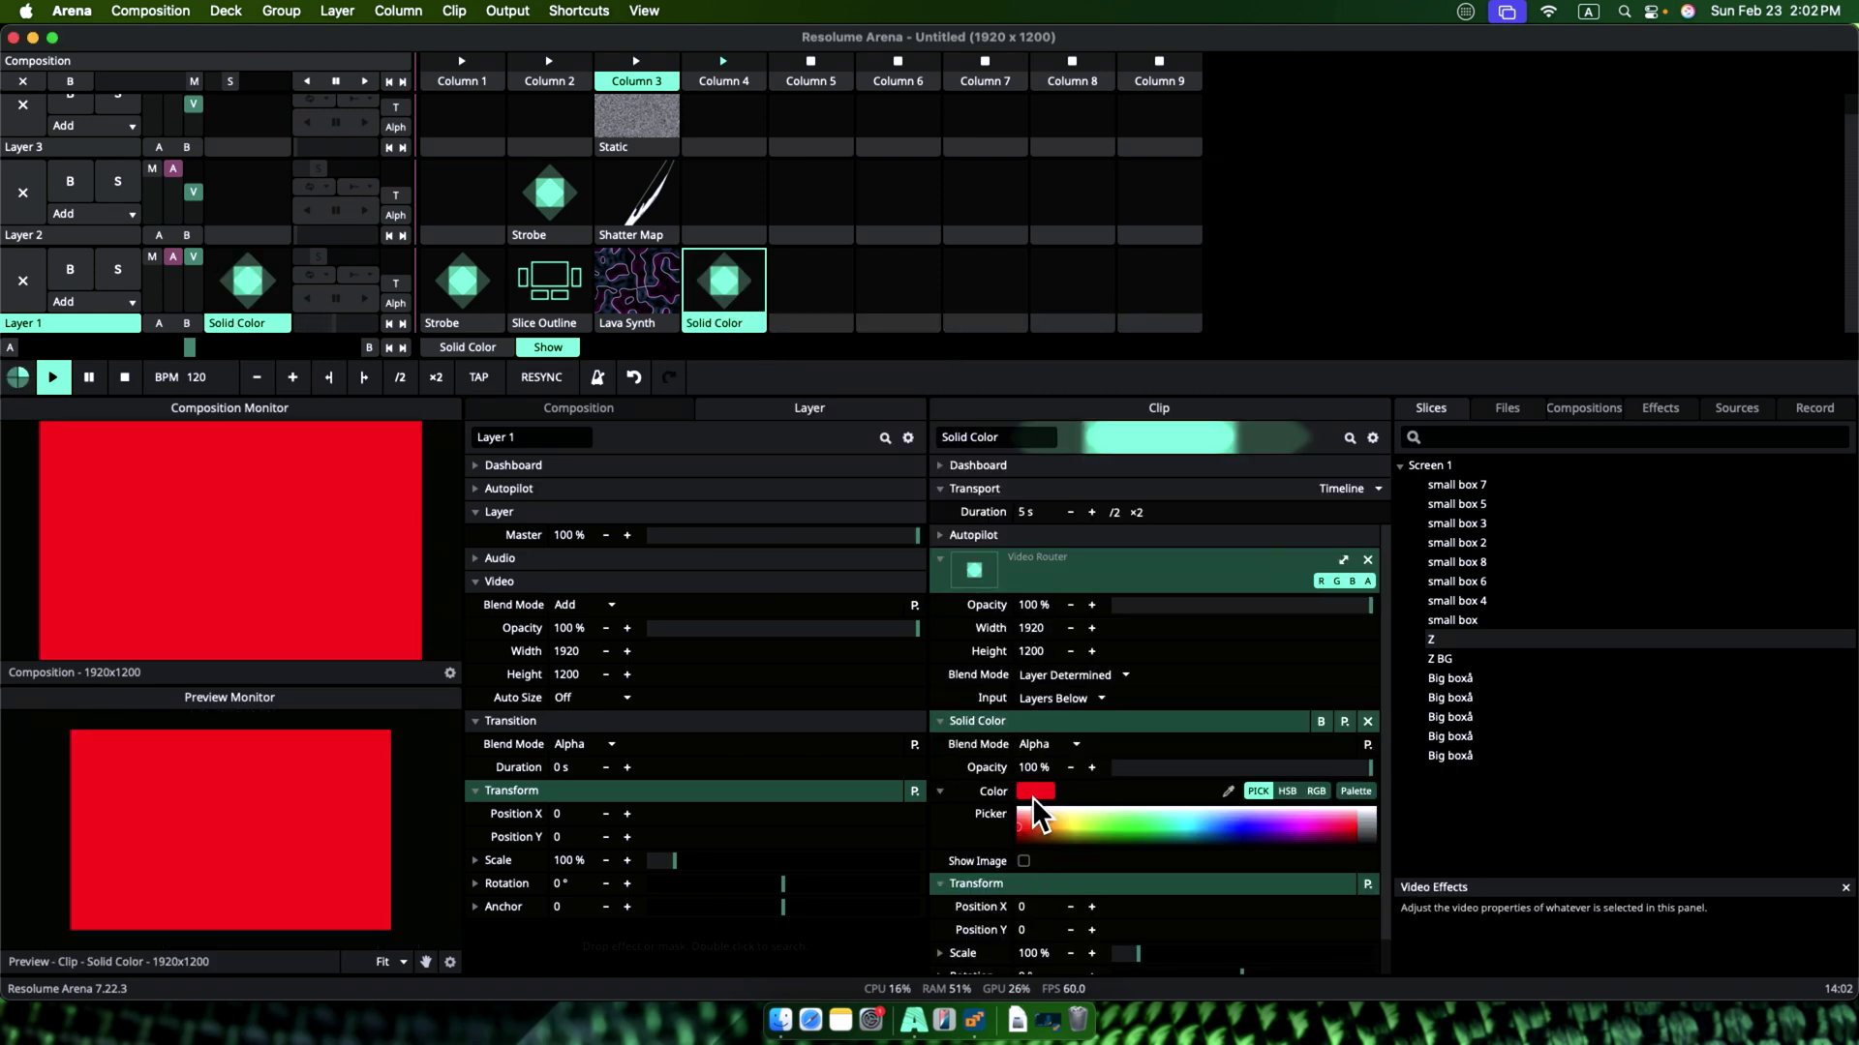
drag(1162, 818, 1302, 821)
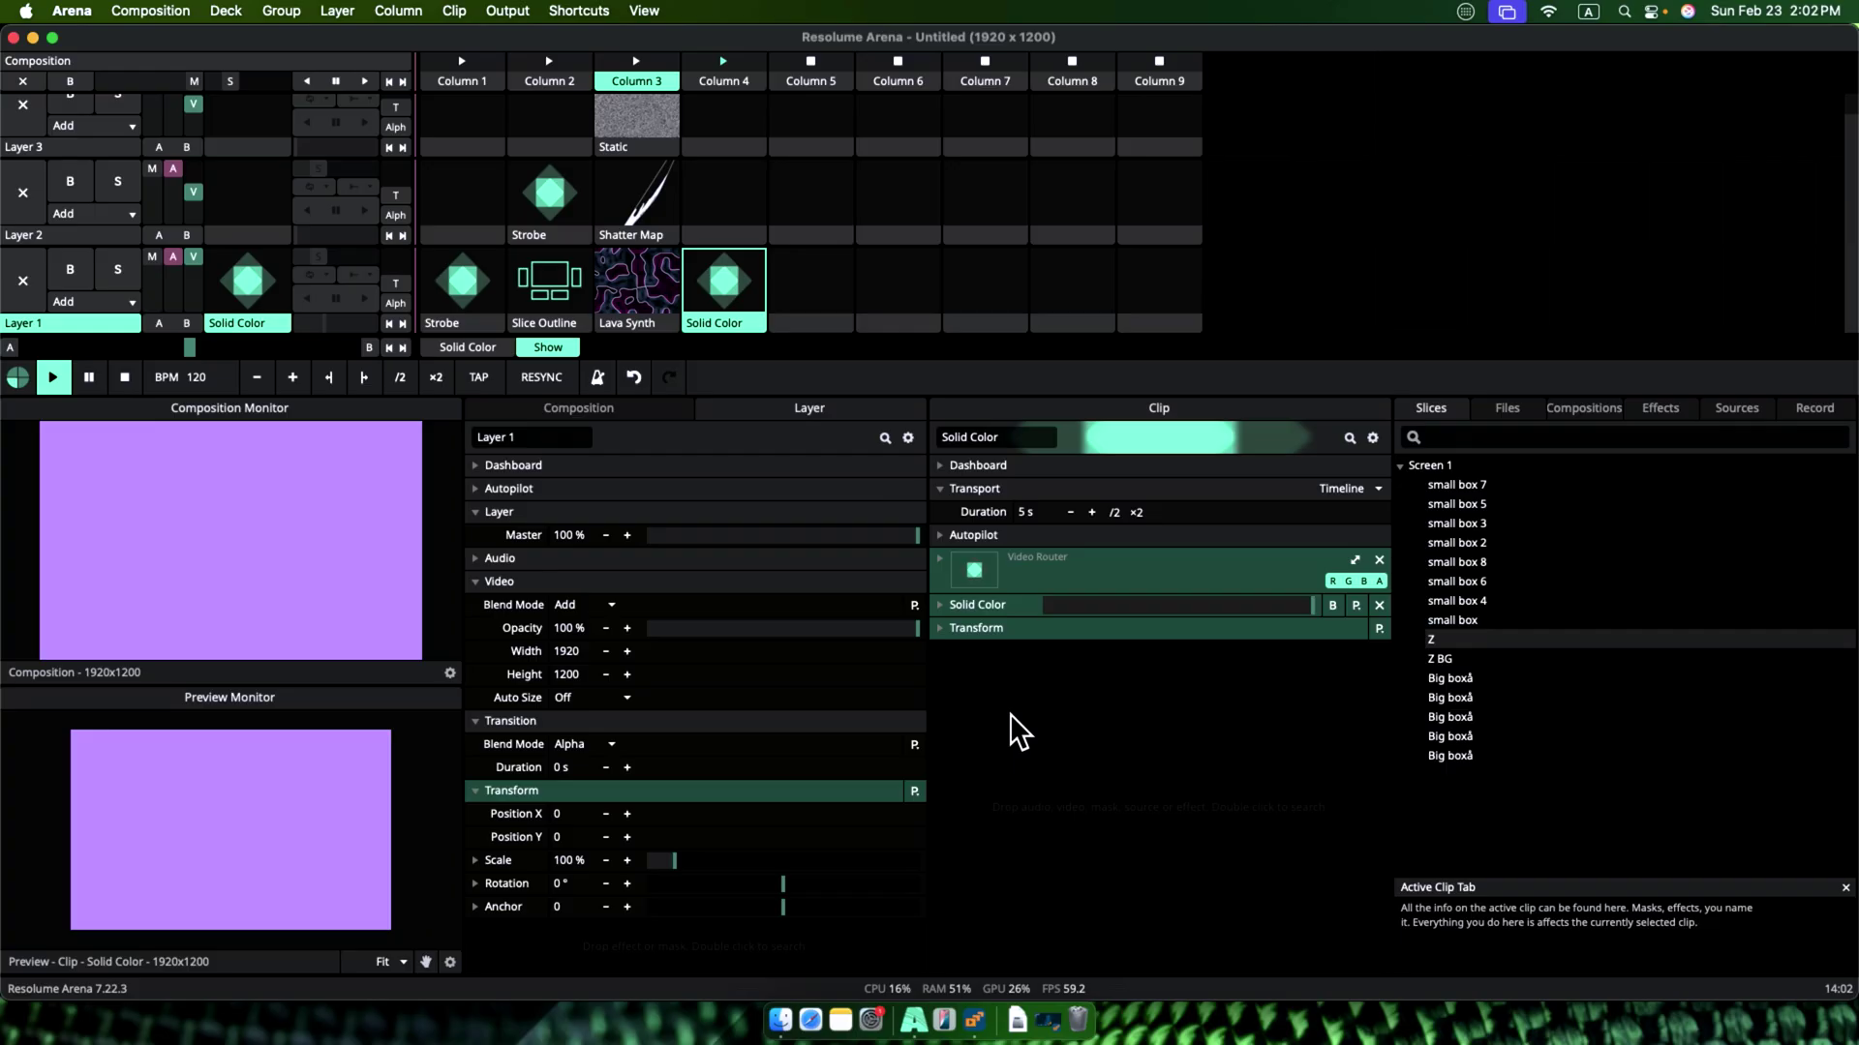
Step: Add a Chaser effect to the Solid Color clip with its Step synced to BPM
double_click(1011, 723)
text(chaser)
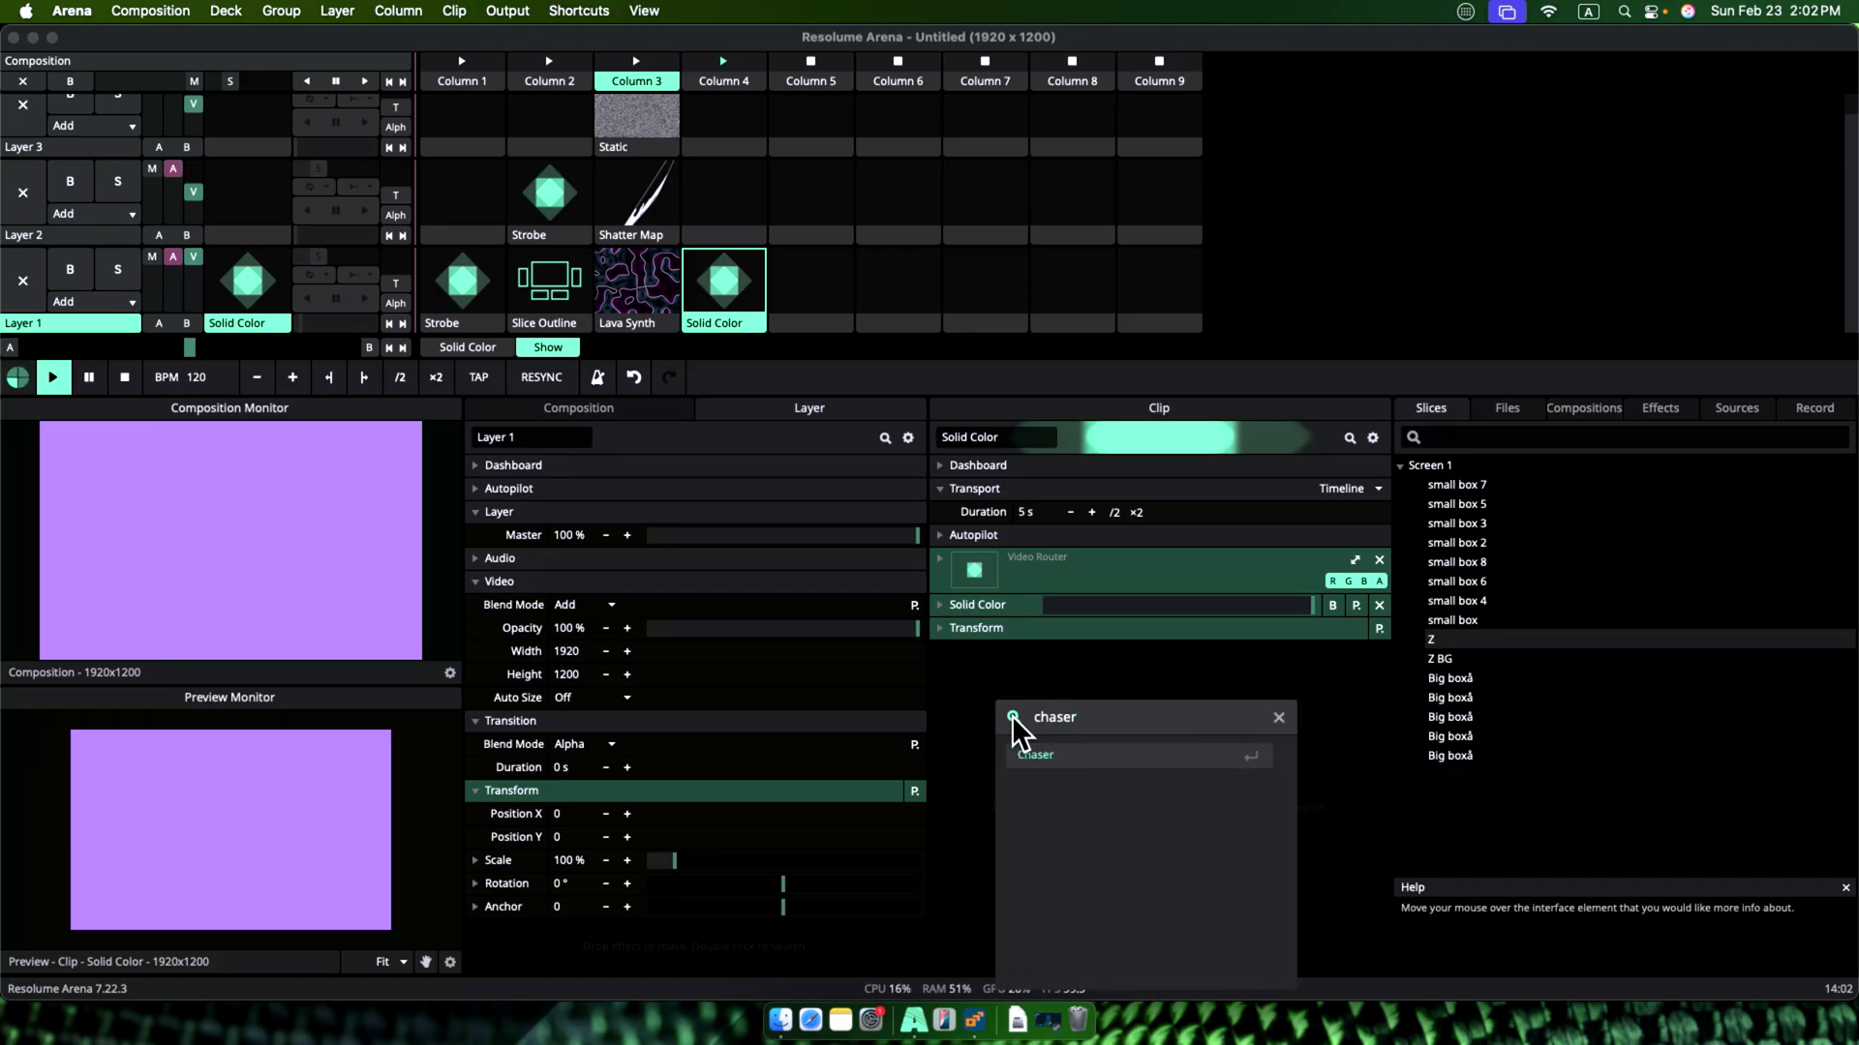
key(Return)
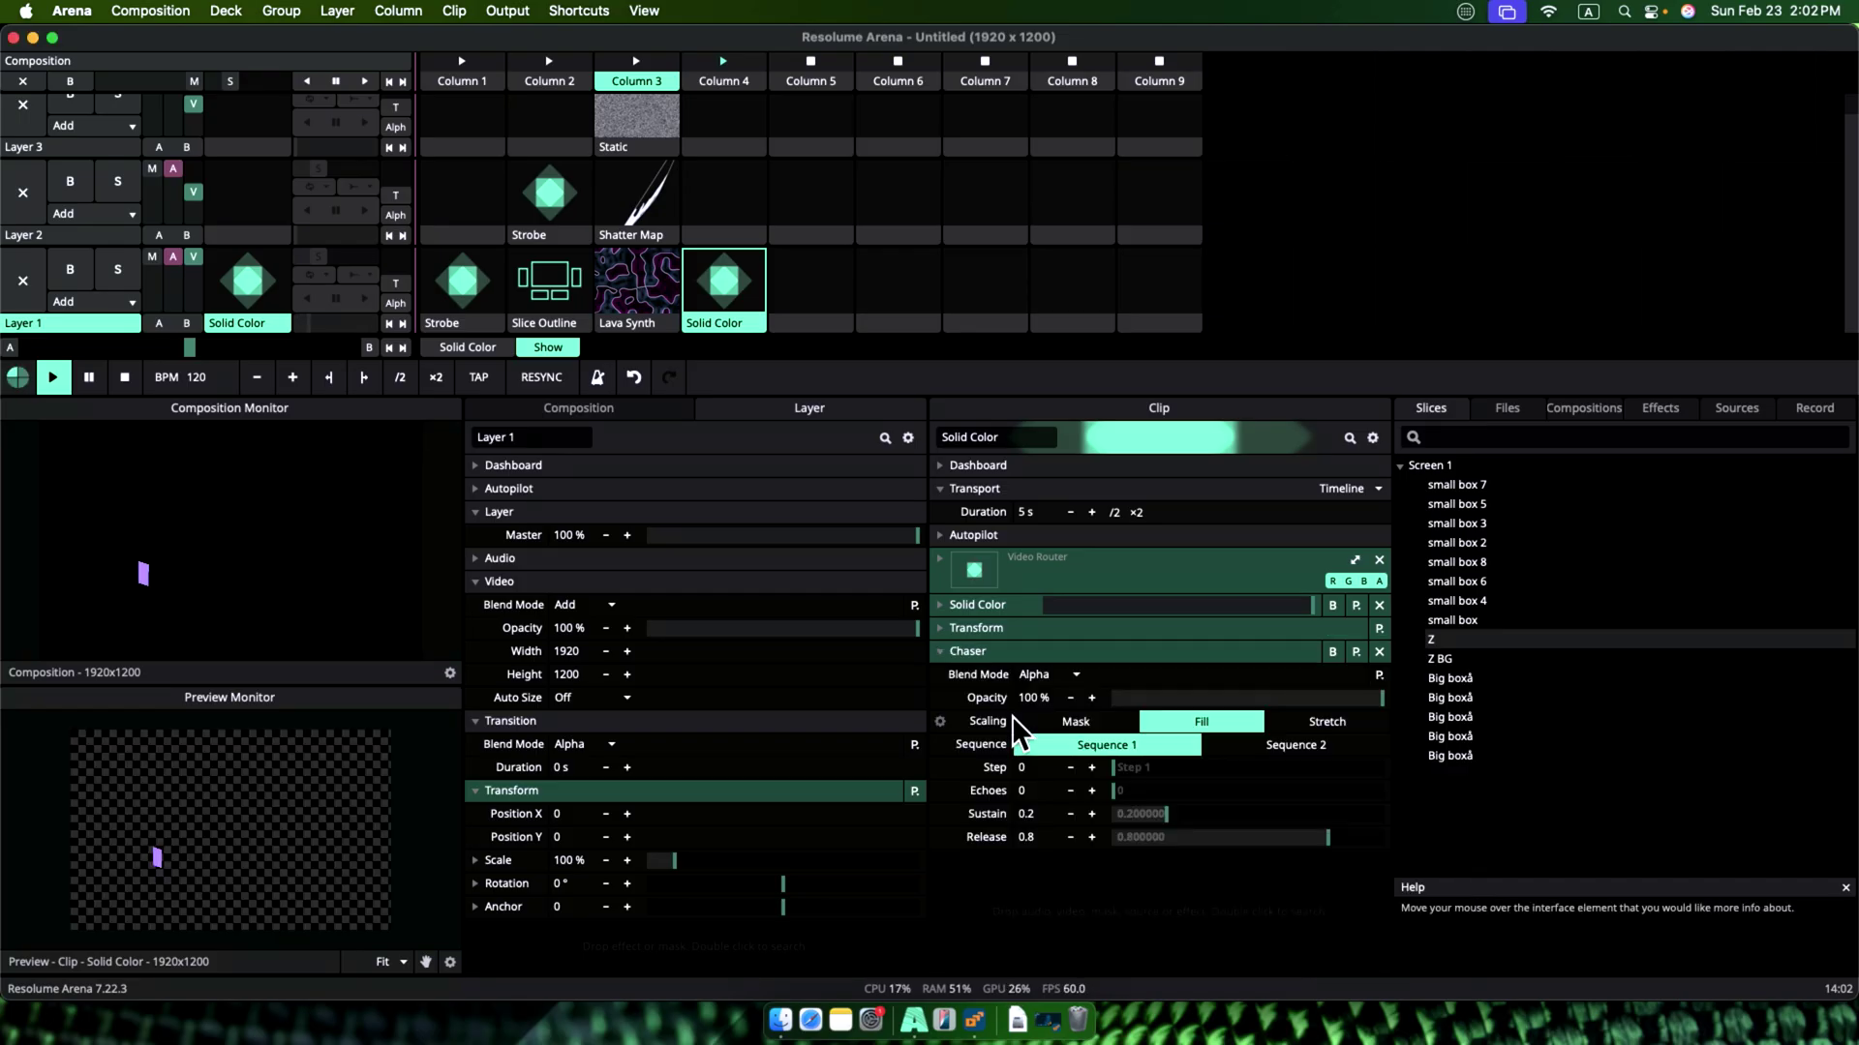
click(939, 768)
click(881, 569)
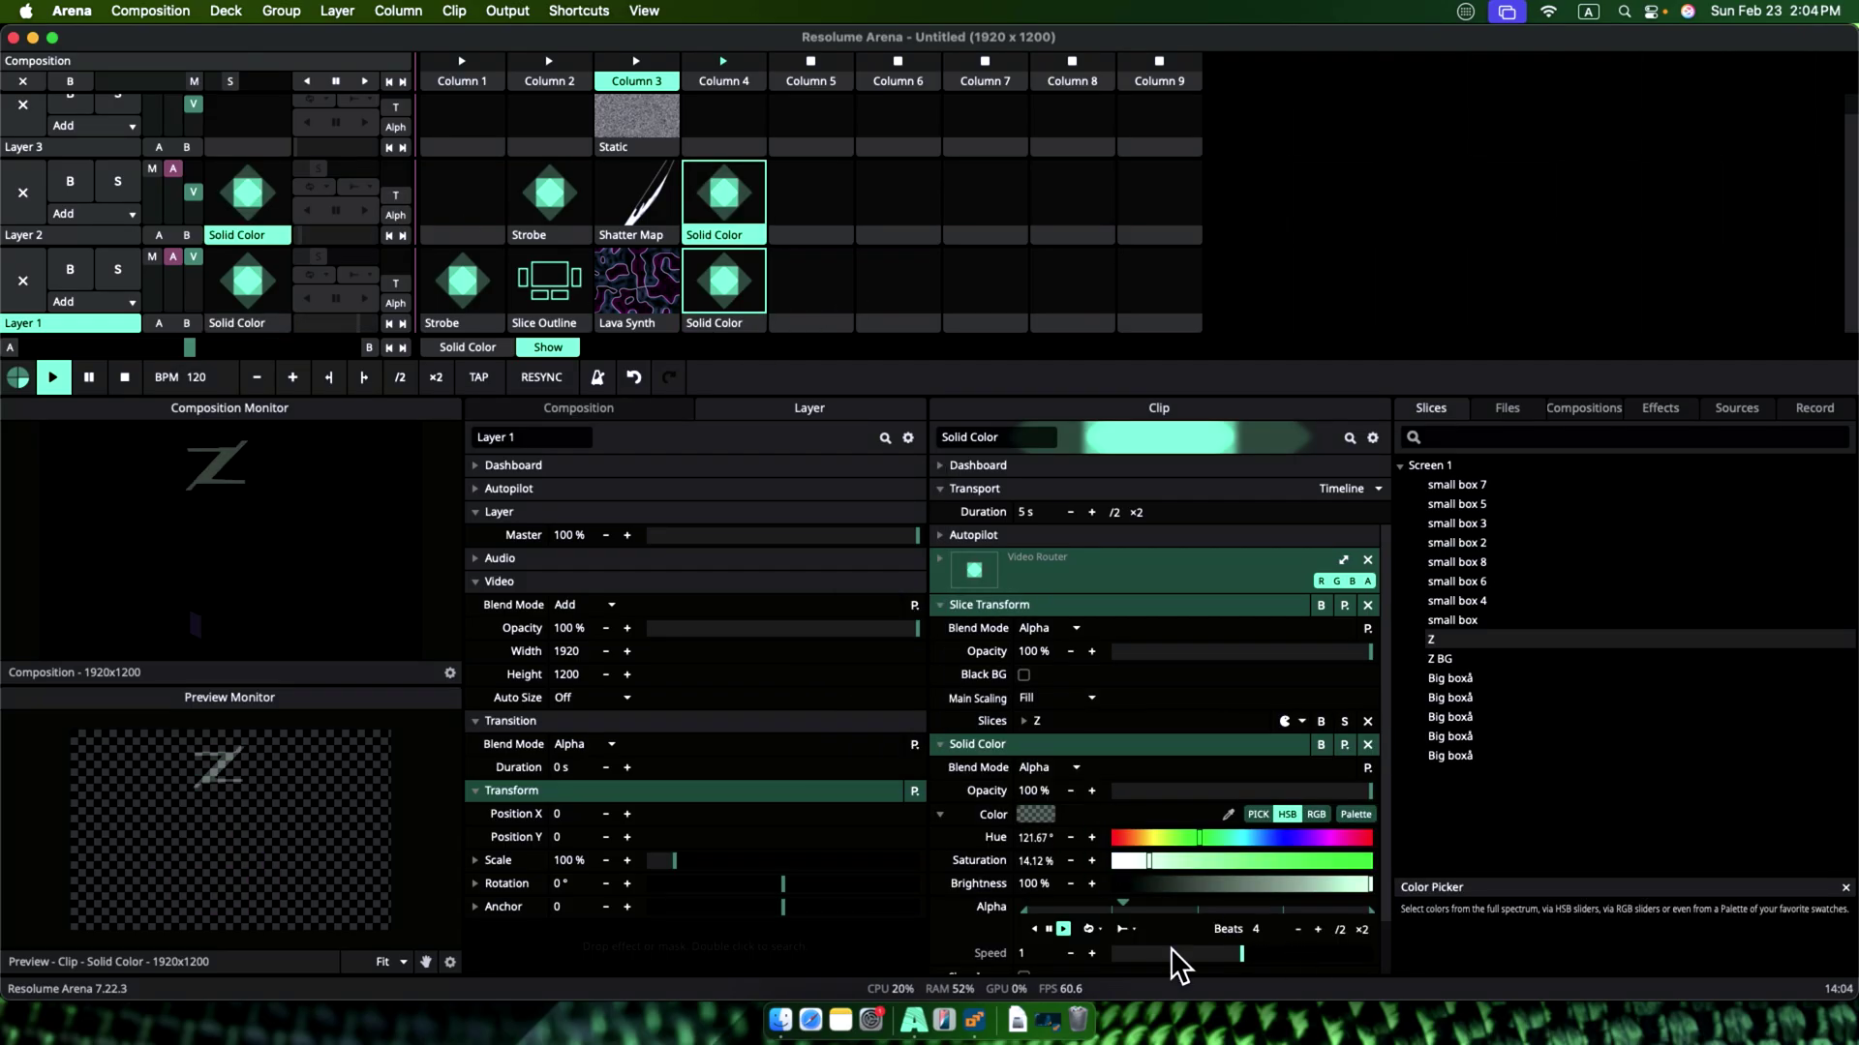
Step: Animate the Layer 2 clip's colour alpha with an envelope and open the envelope presets
click(938, 910)
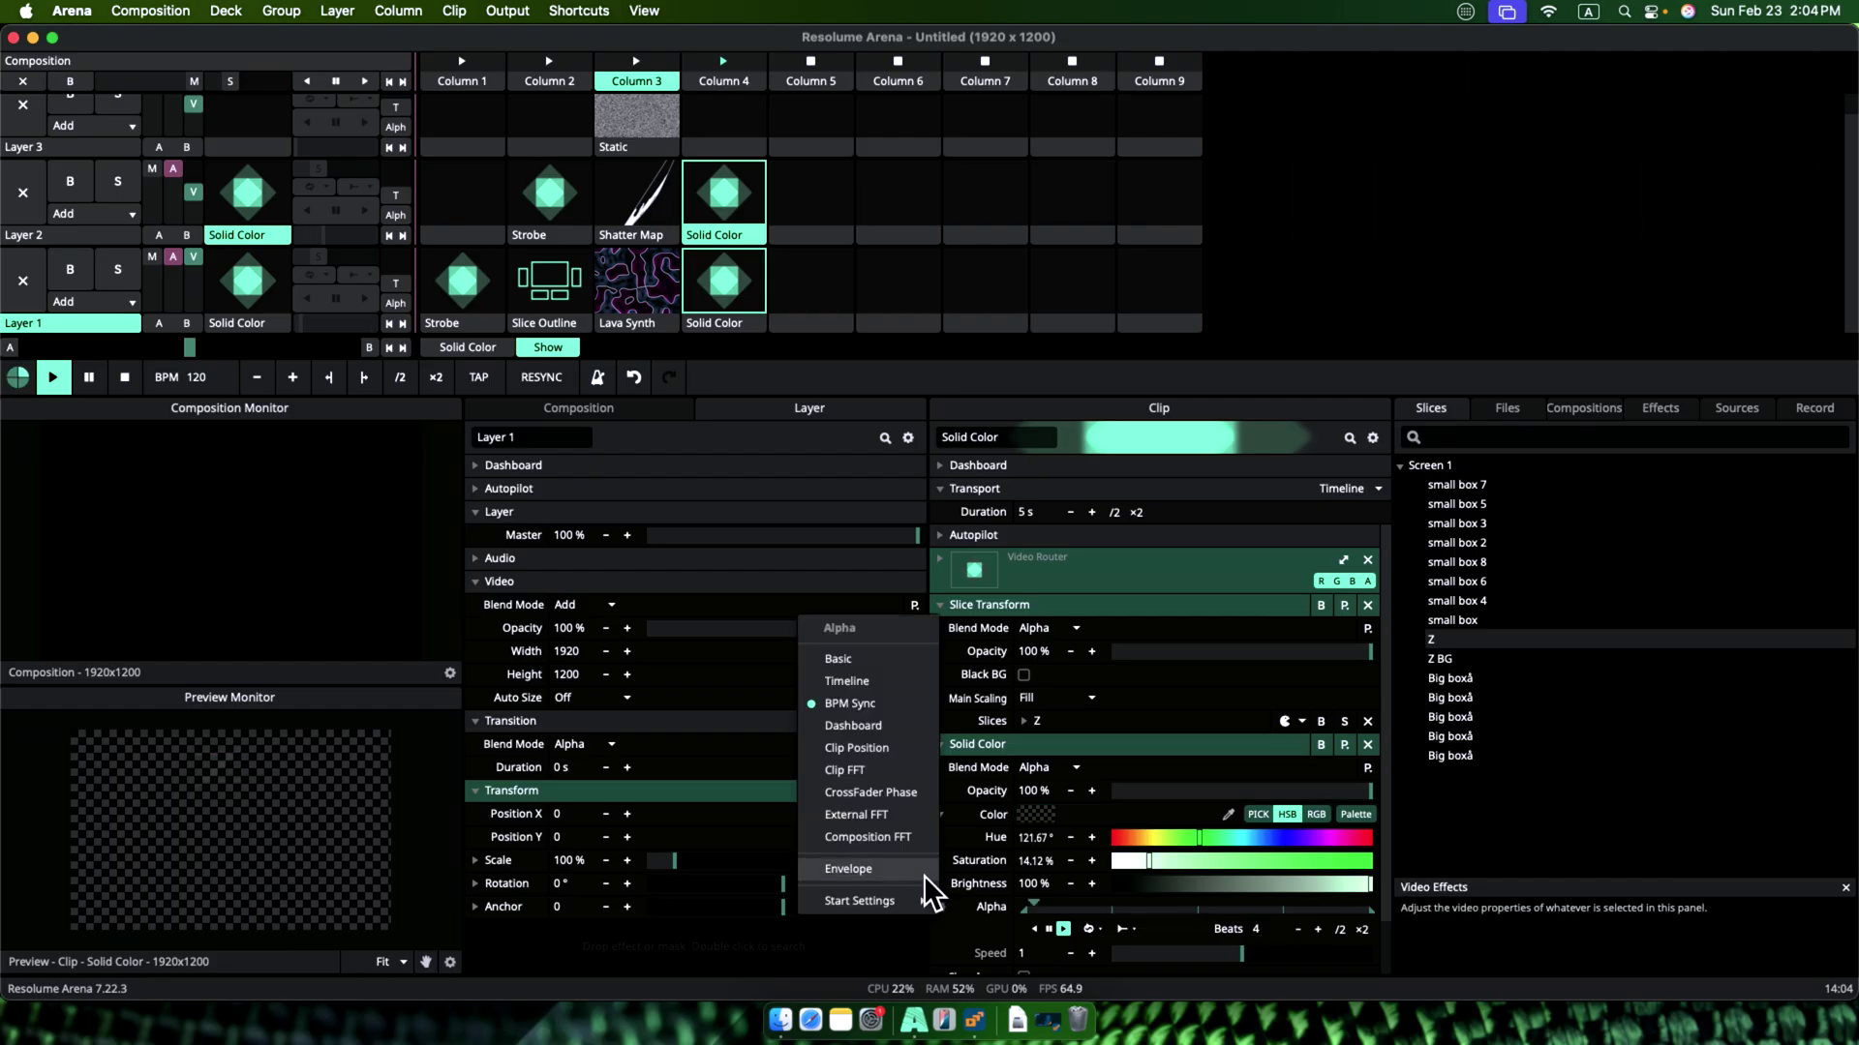
click(876, 869)
scroll(1065, 884, down, 2)
scroll(1316, 900, down, 3)
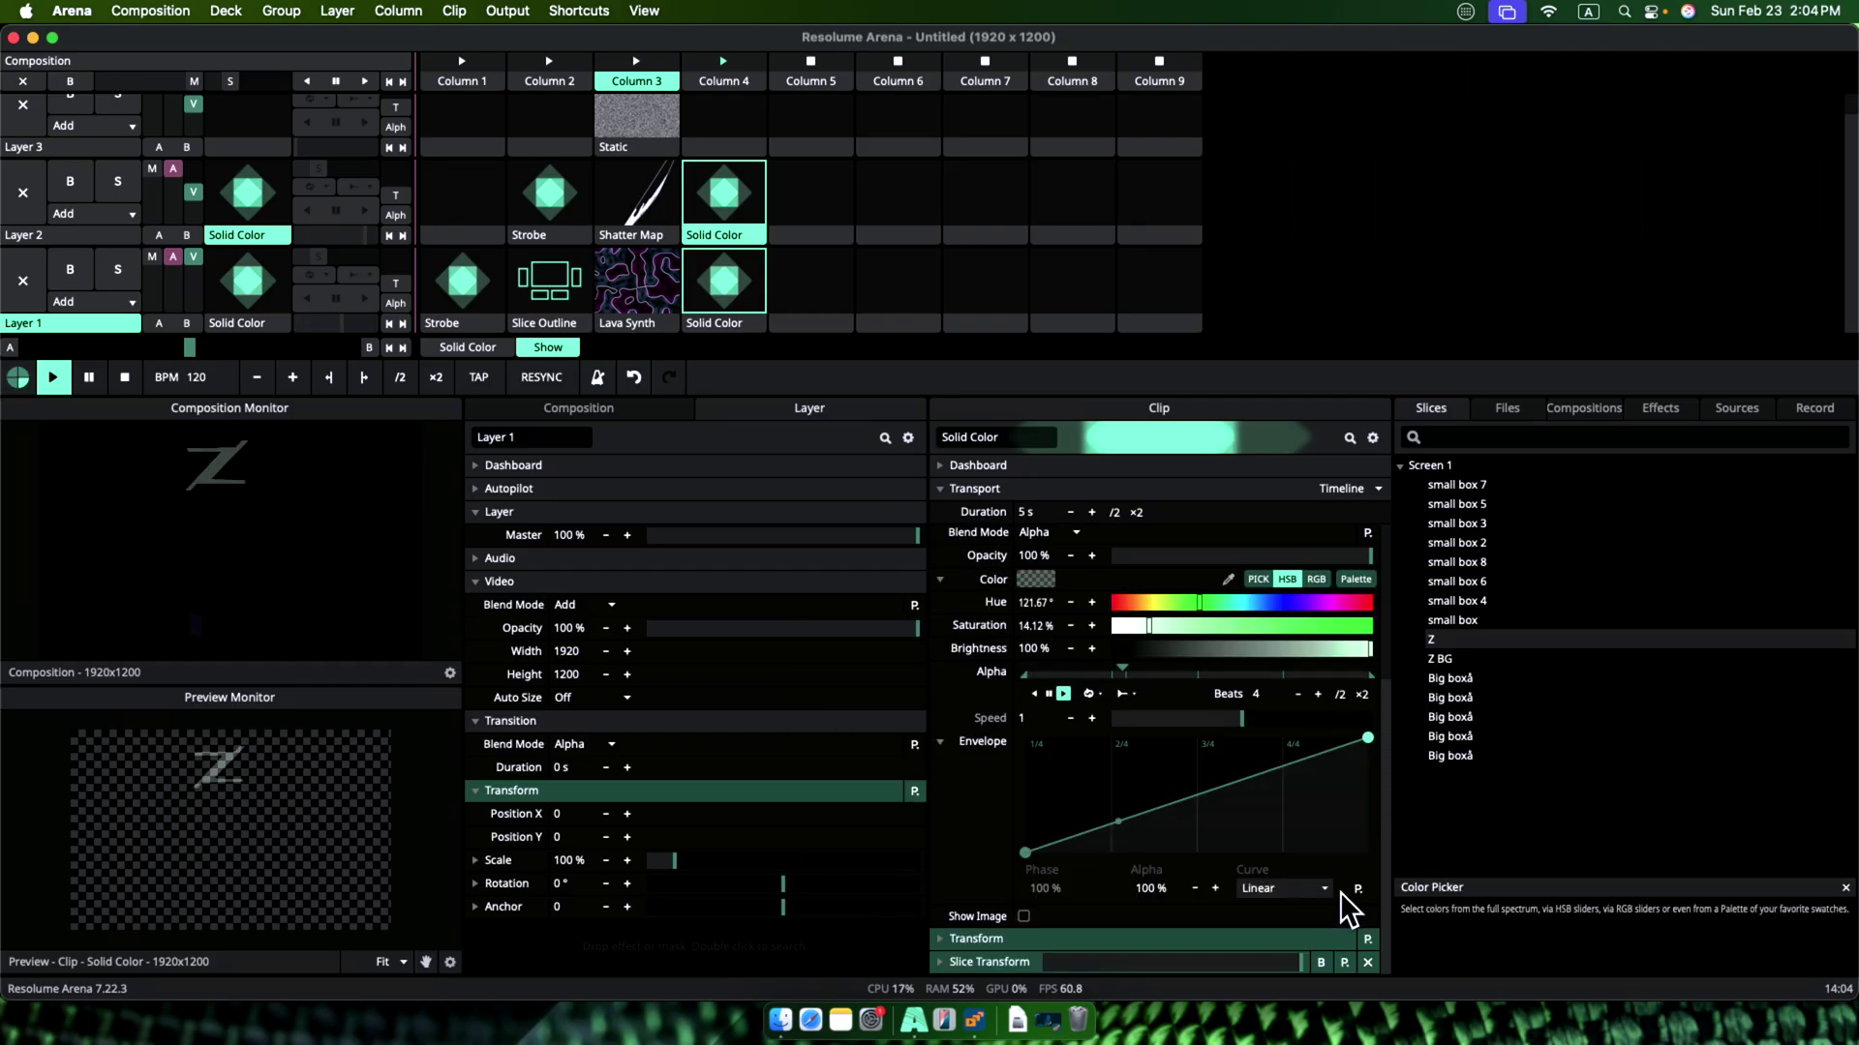
click(1356, 887)
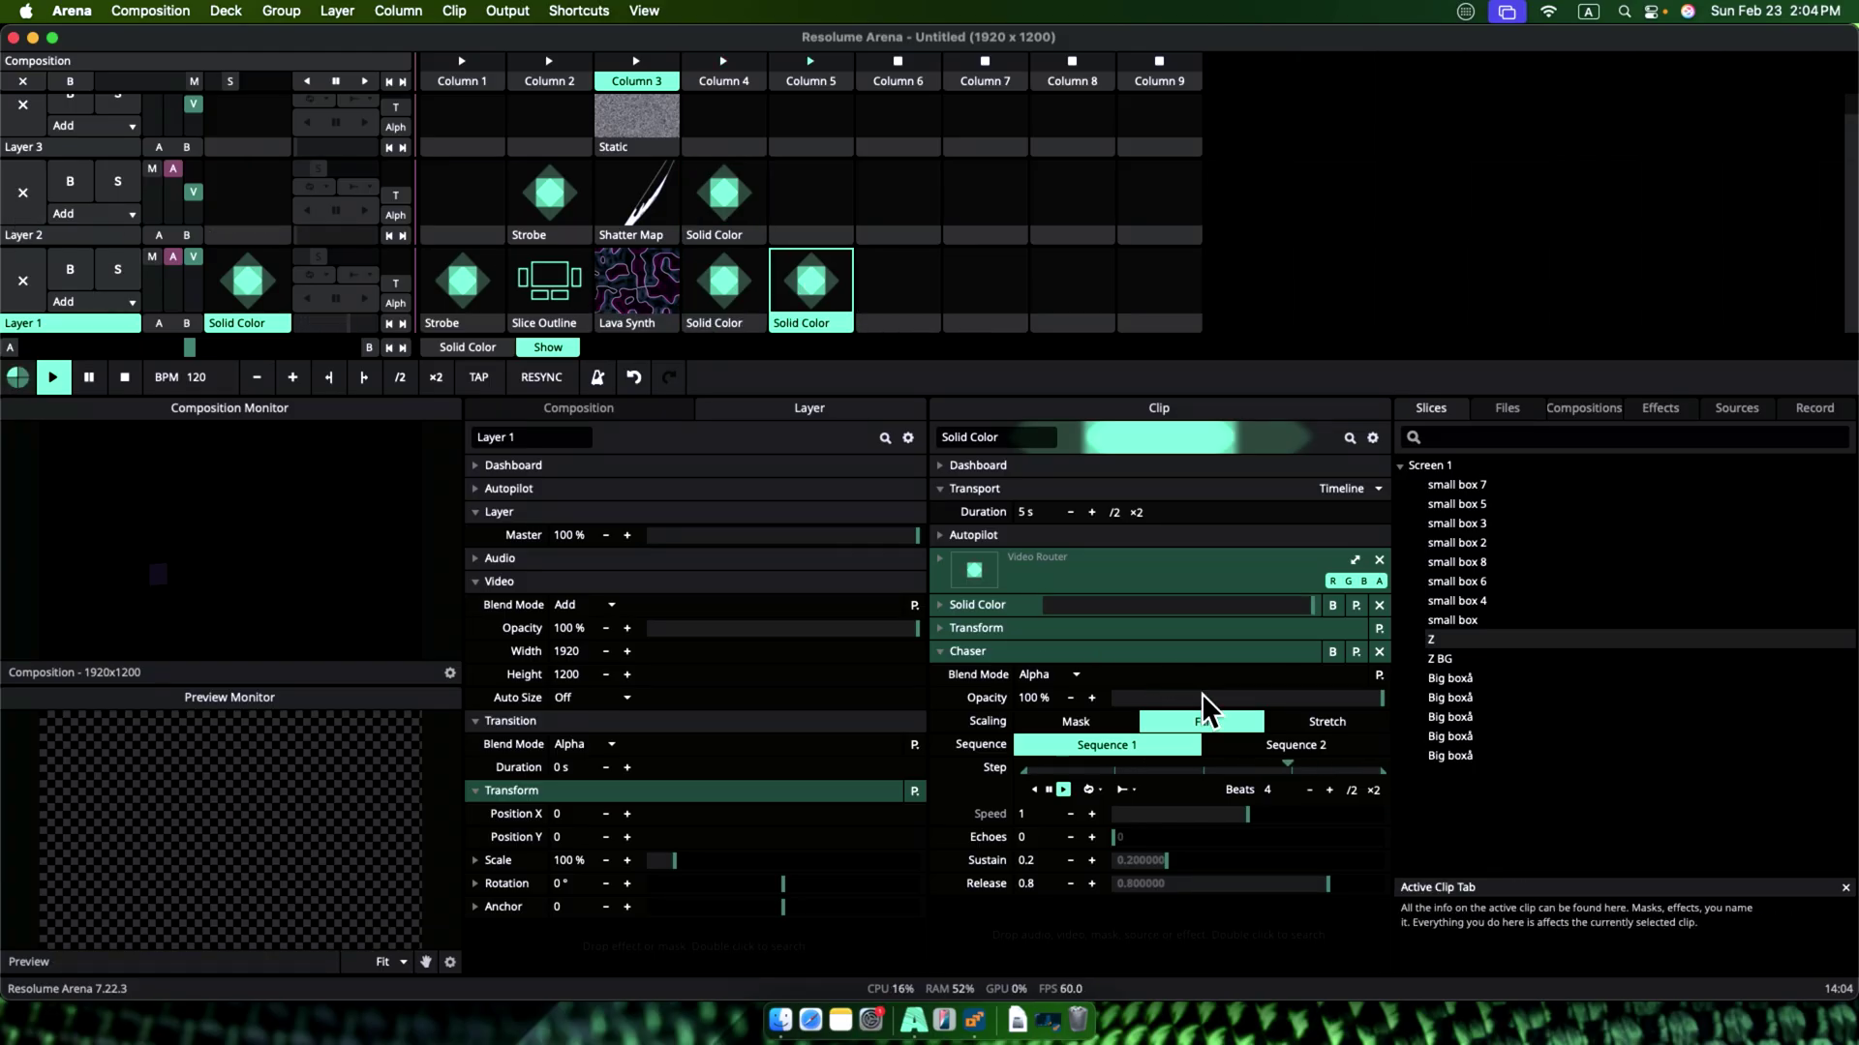
Step: Set the chaser to Sequence 2, move its clip to Layer 2, and add a Big-box-masked Safari clip in Layer 1
click(1302, 751)
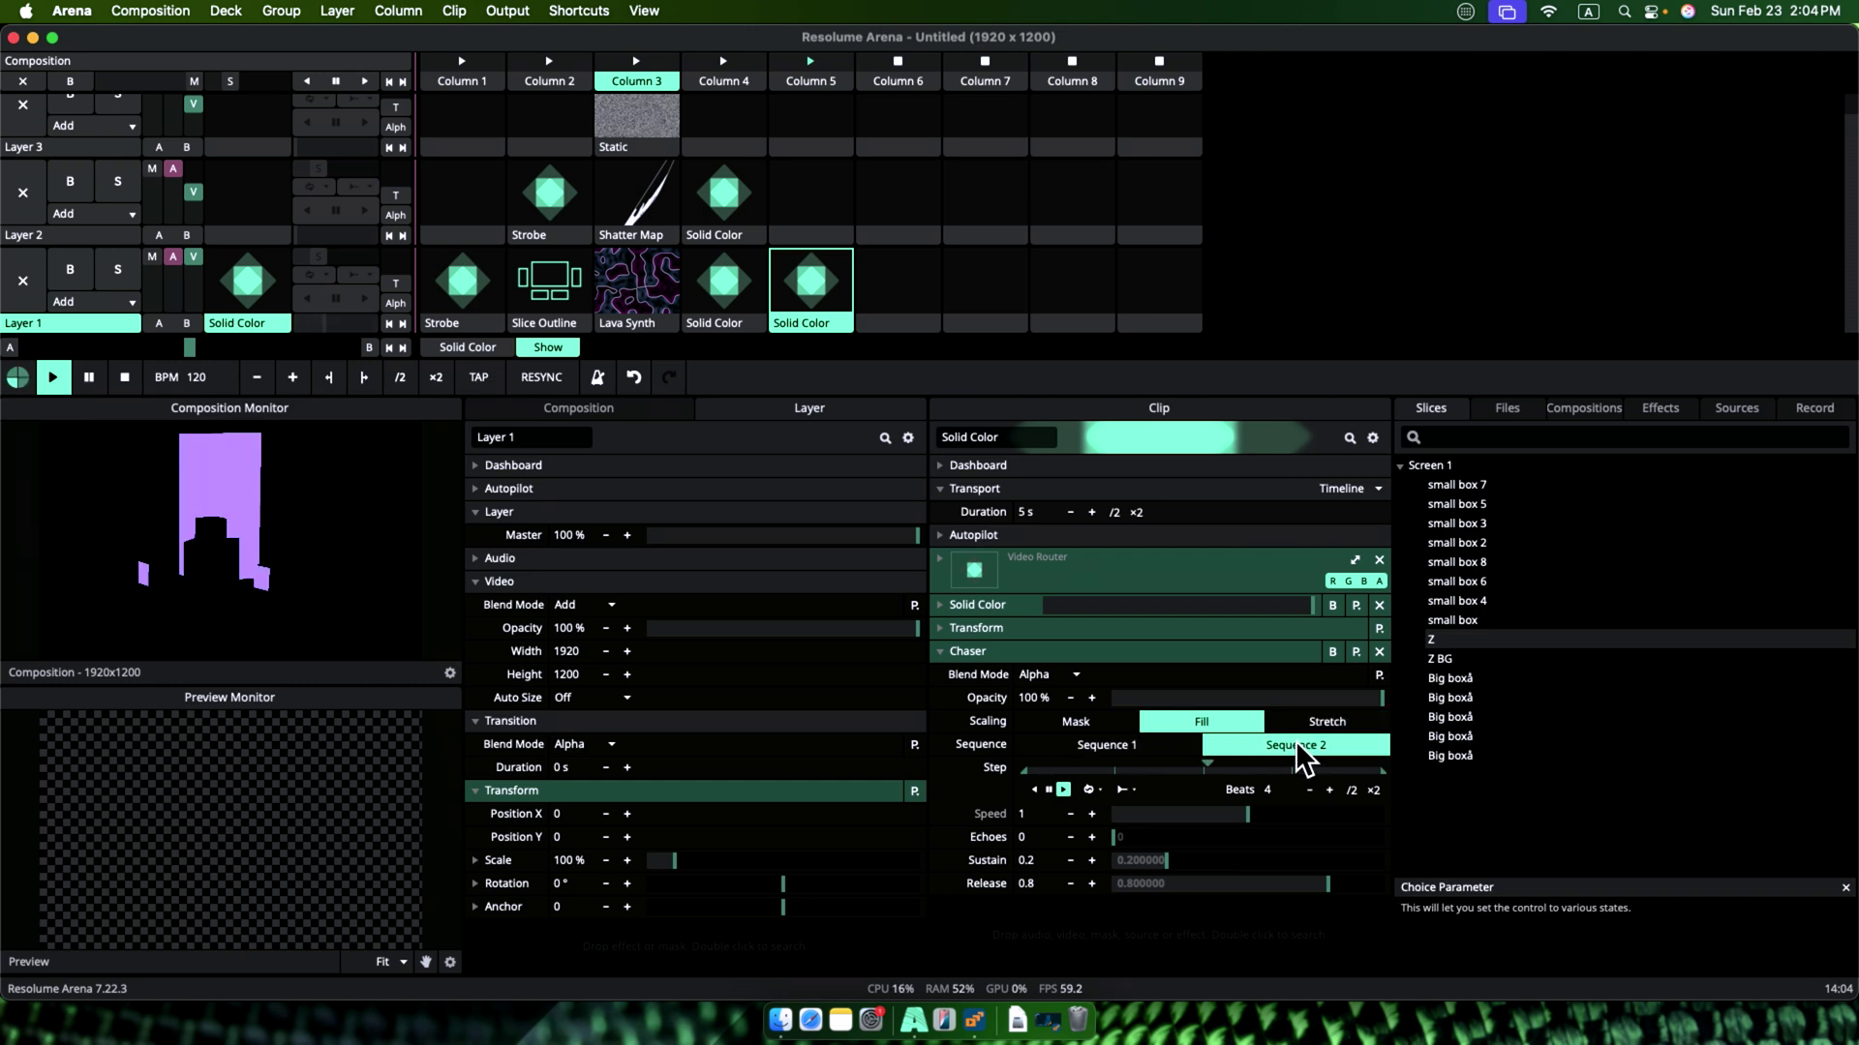
drag(811, 334, 809, 194)
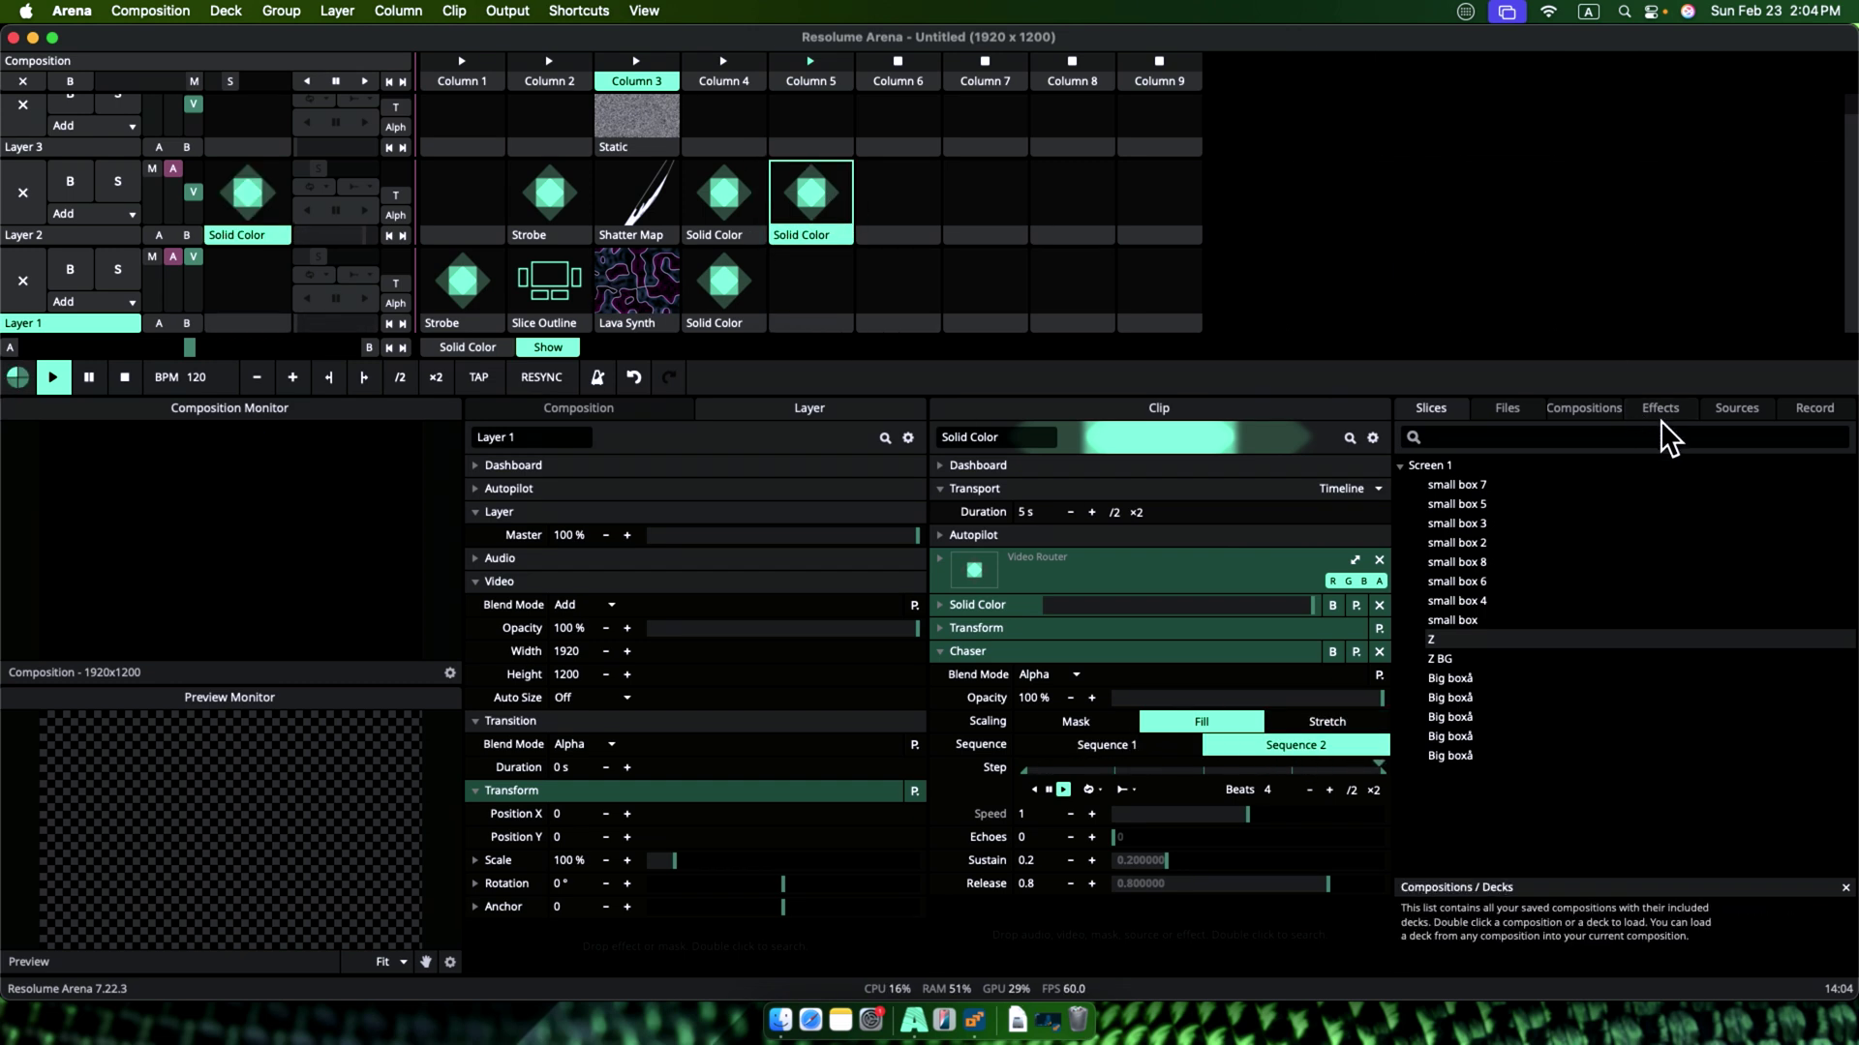
click(1735, 407)
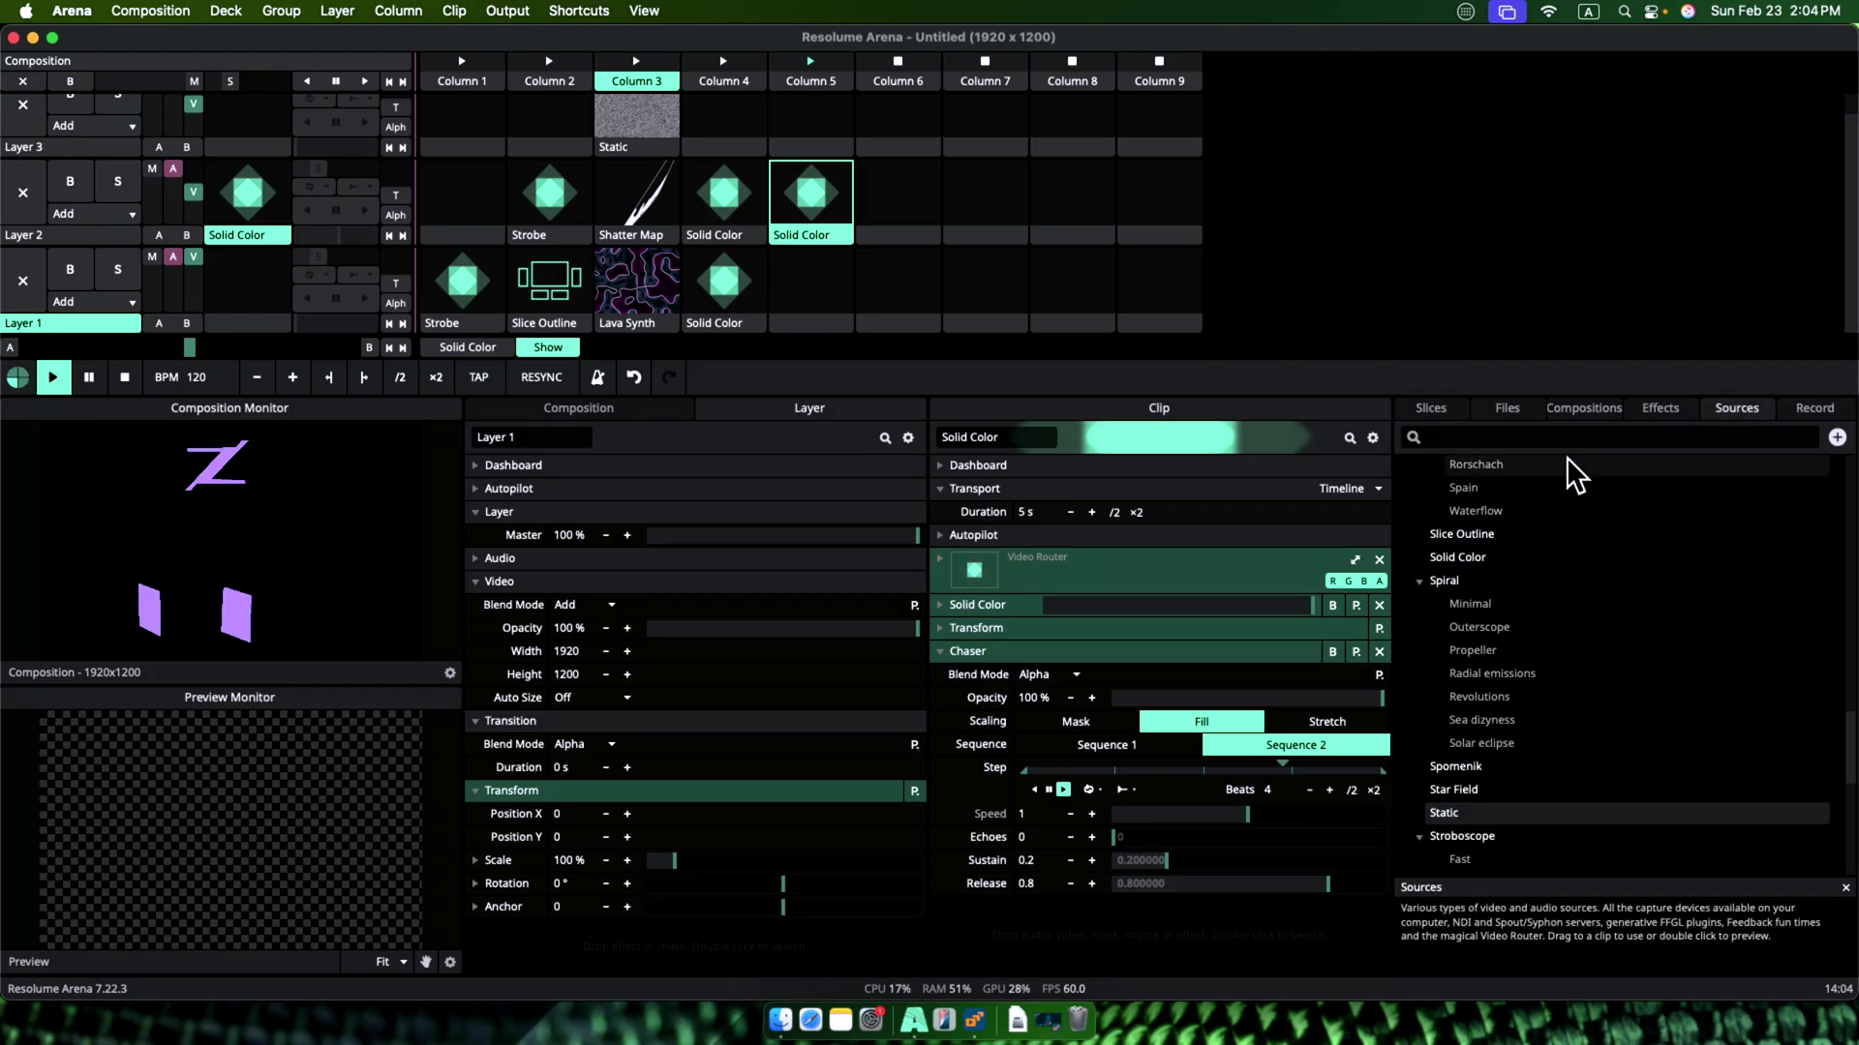
scroll(1572, 581, down, 3)
drag(1490, 562, 829, 331)
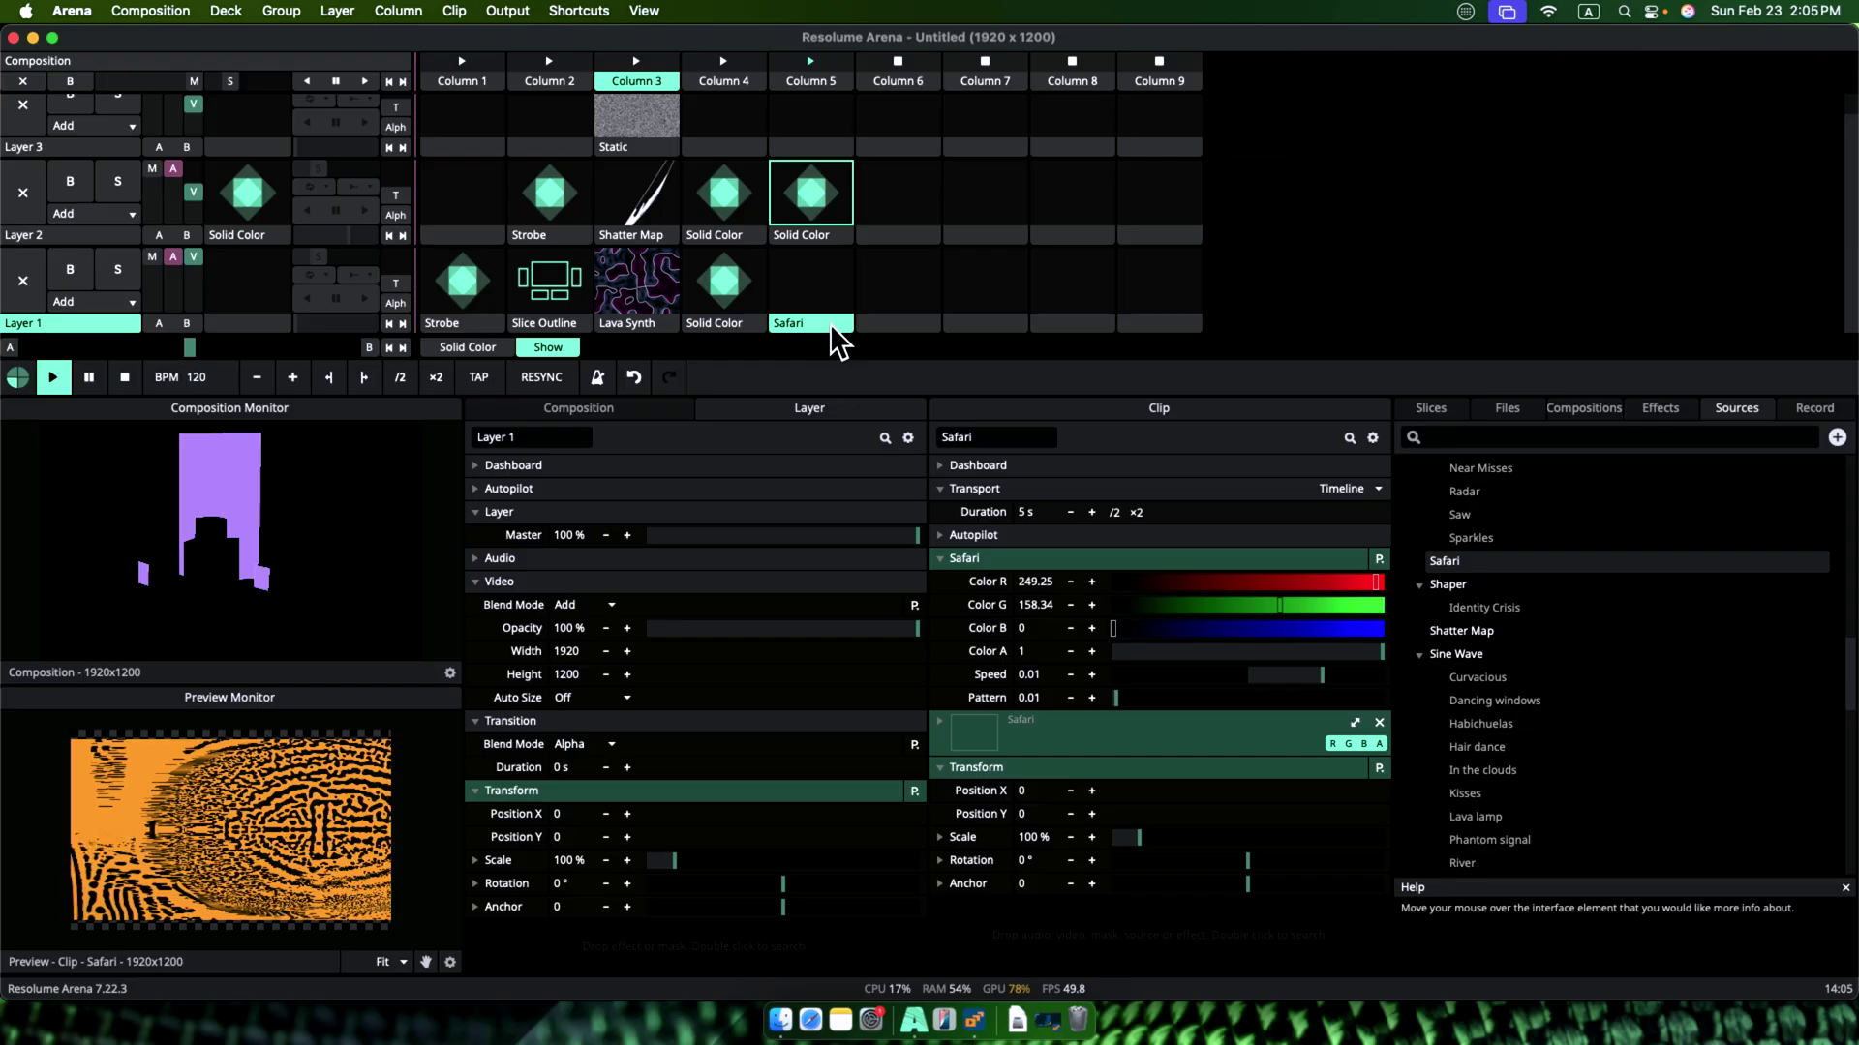
click(1431, 408)
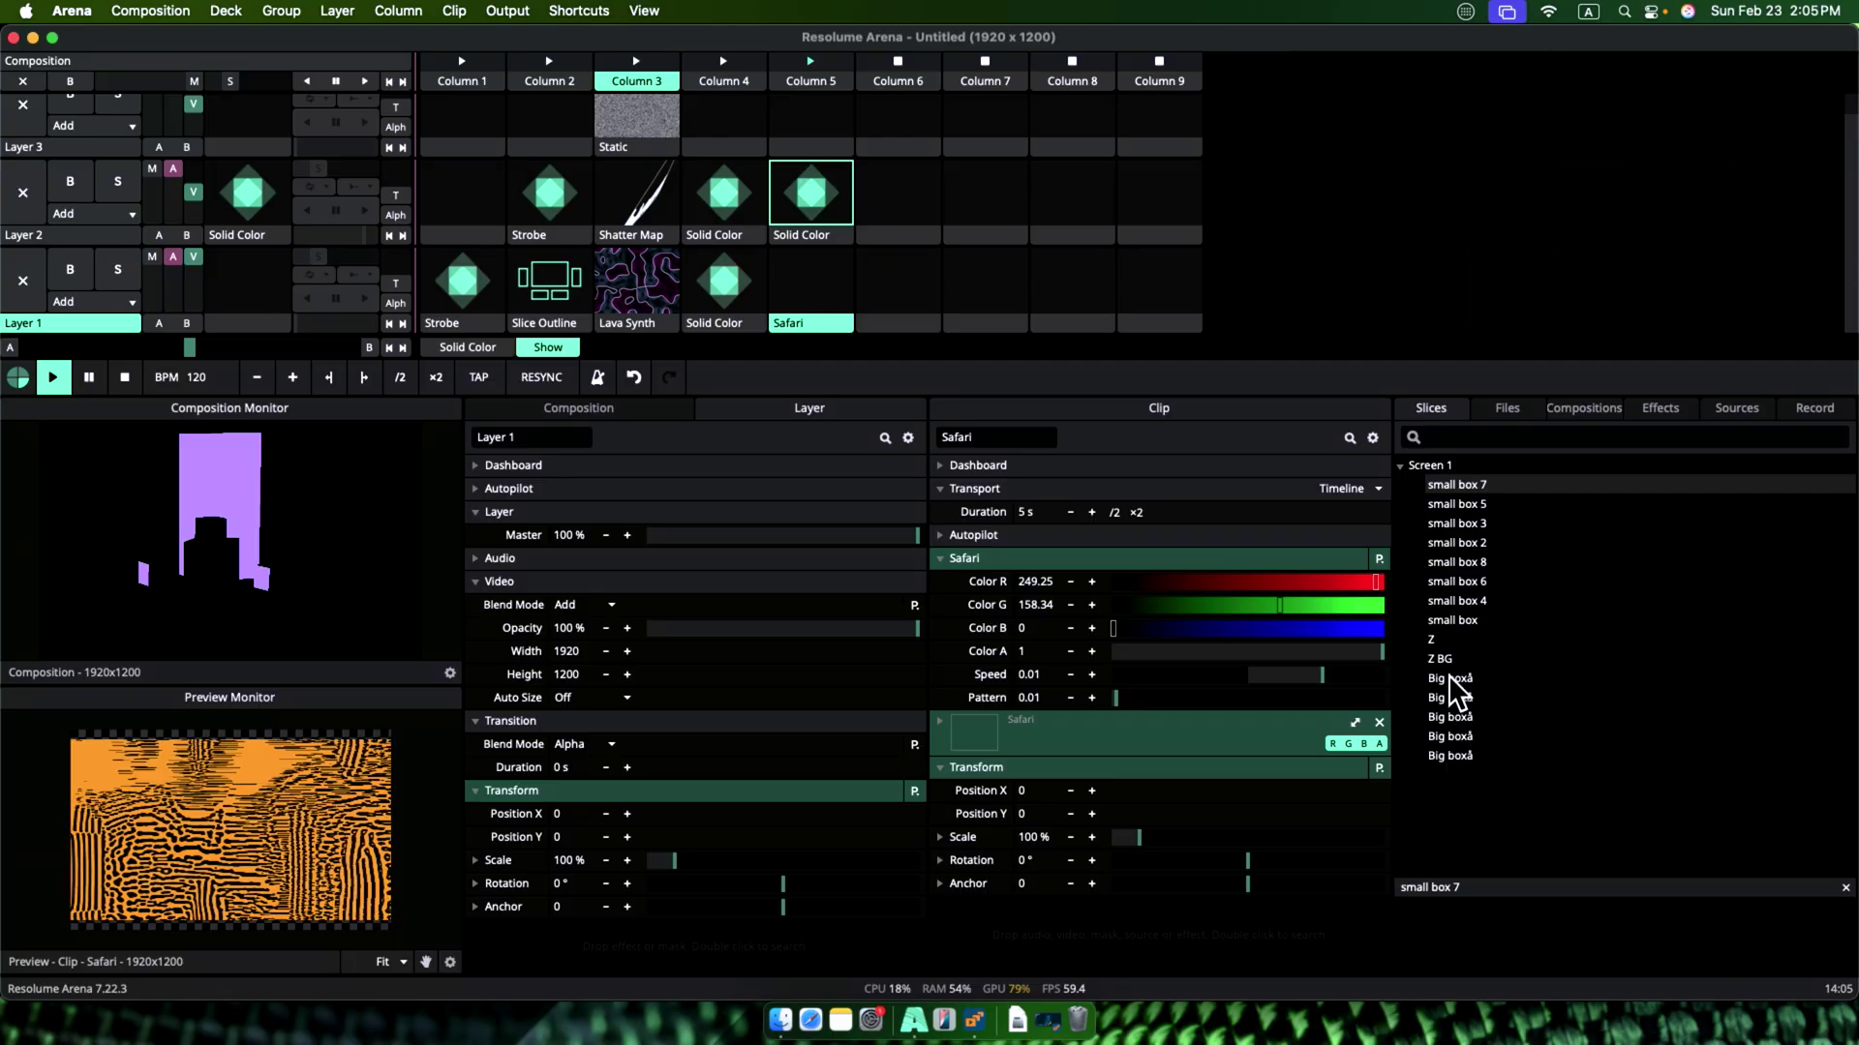
drag(1449, 678, 1330, 823)
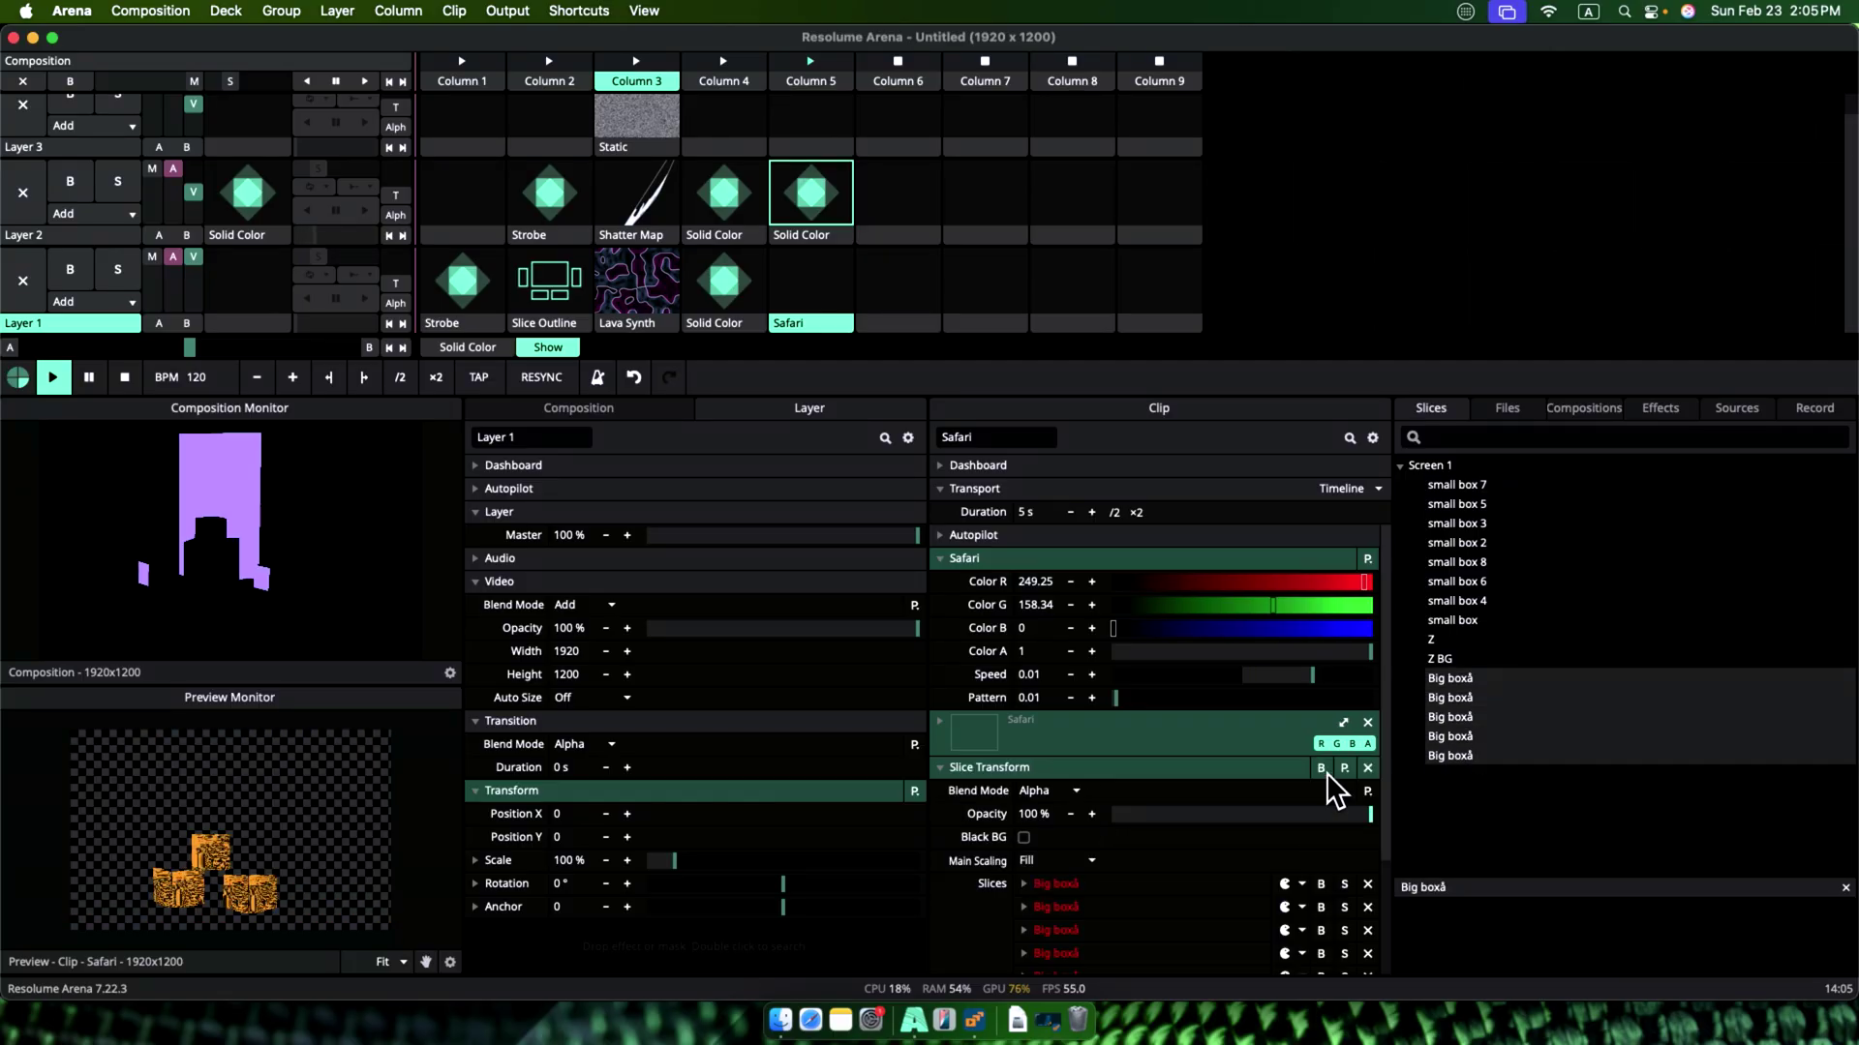
Step: Add a white Solid Color clip to Layer 1, Column 6 and play it
double_click(908, 323)
text(solid)
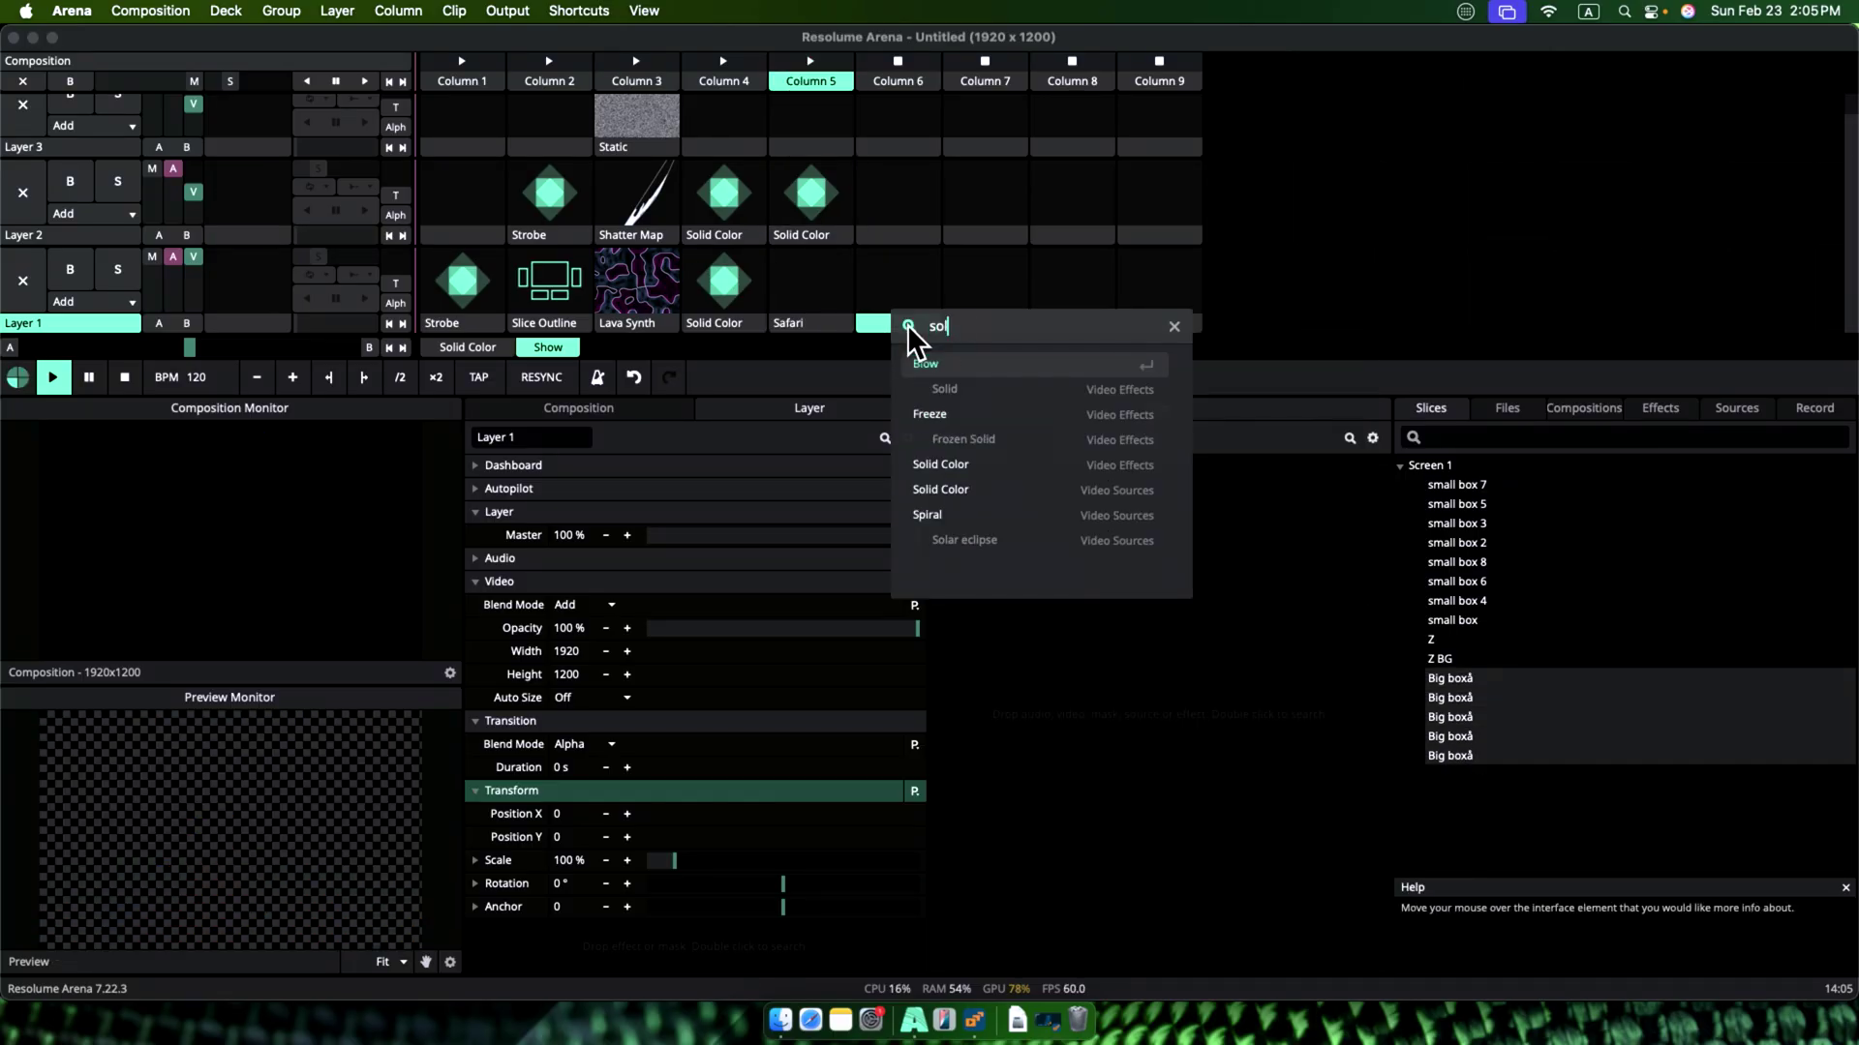
click(968, 466)
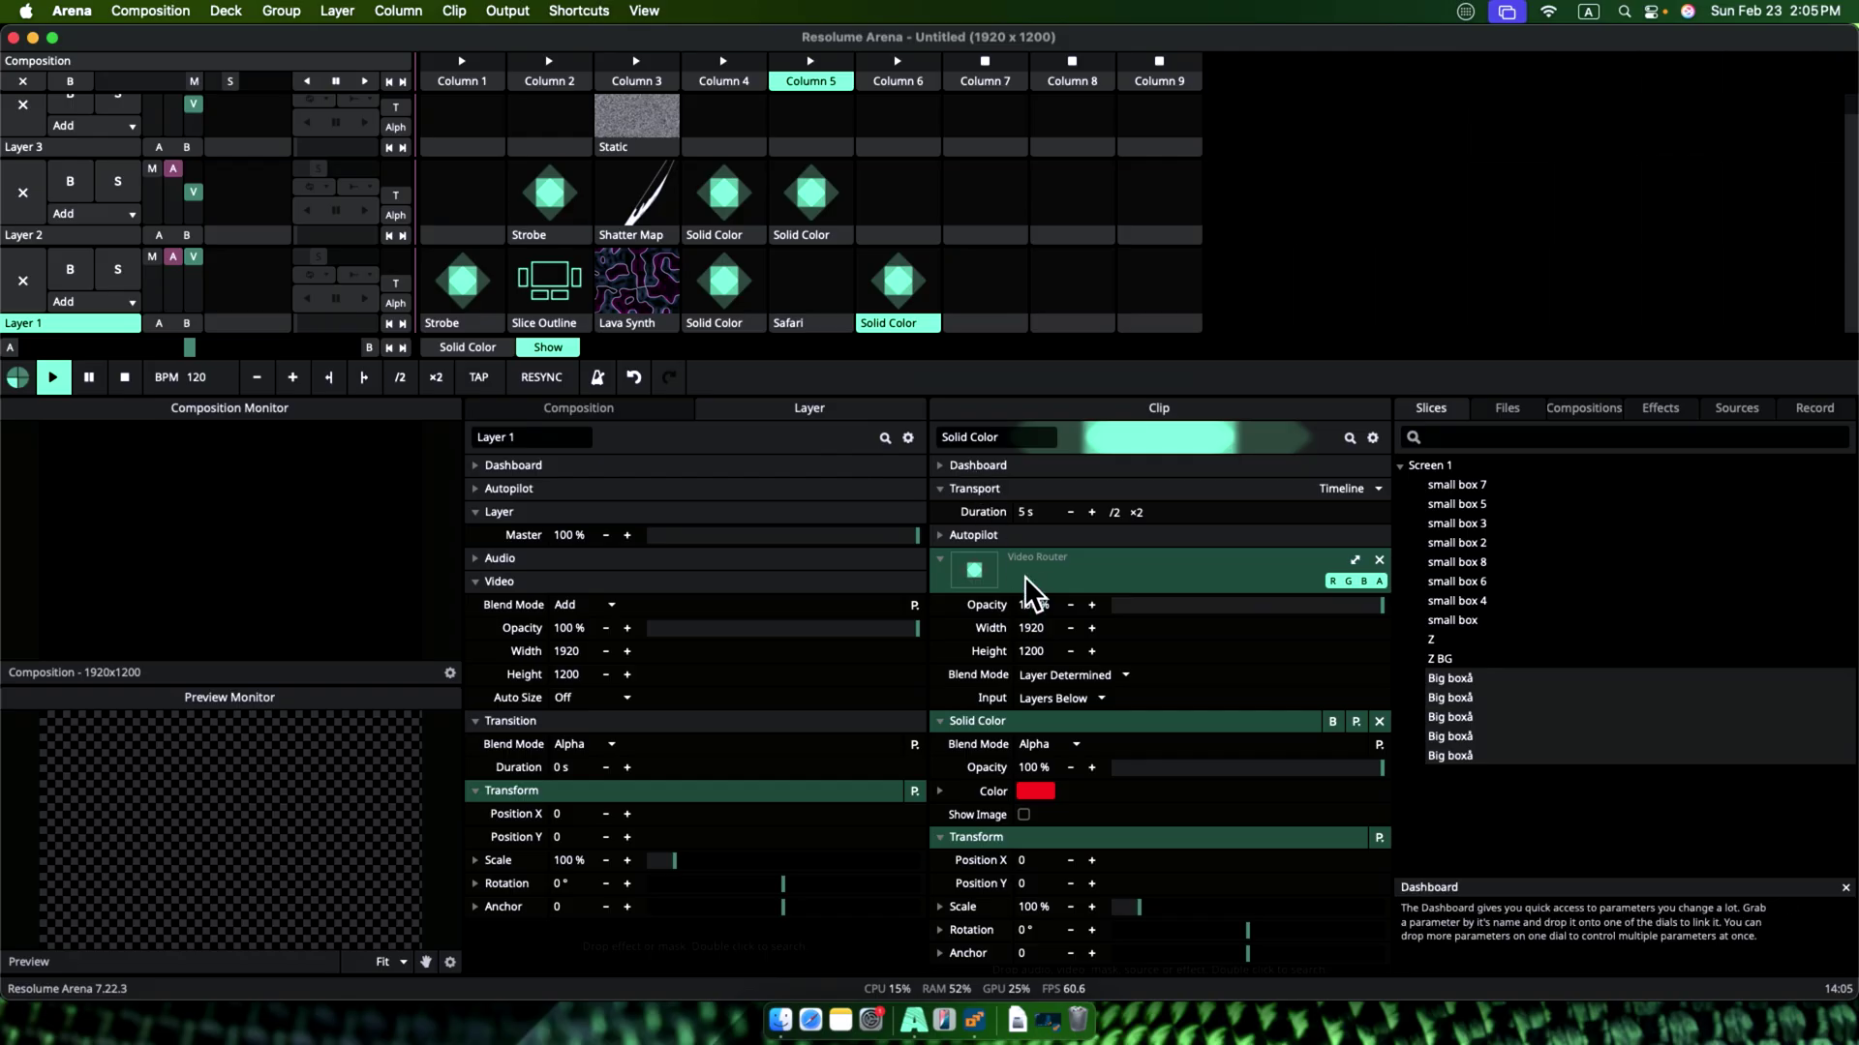
click(1041, 791)
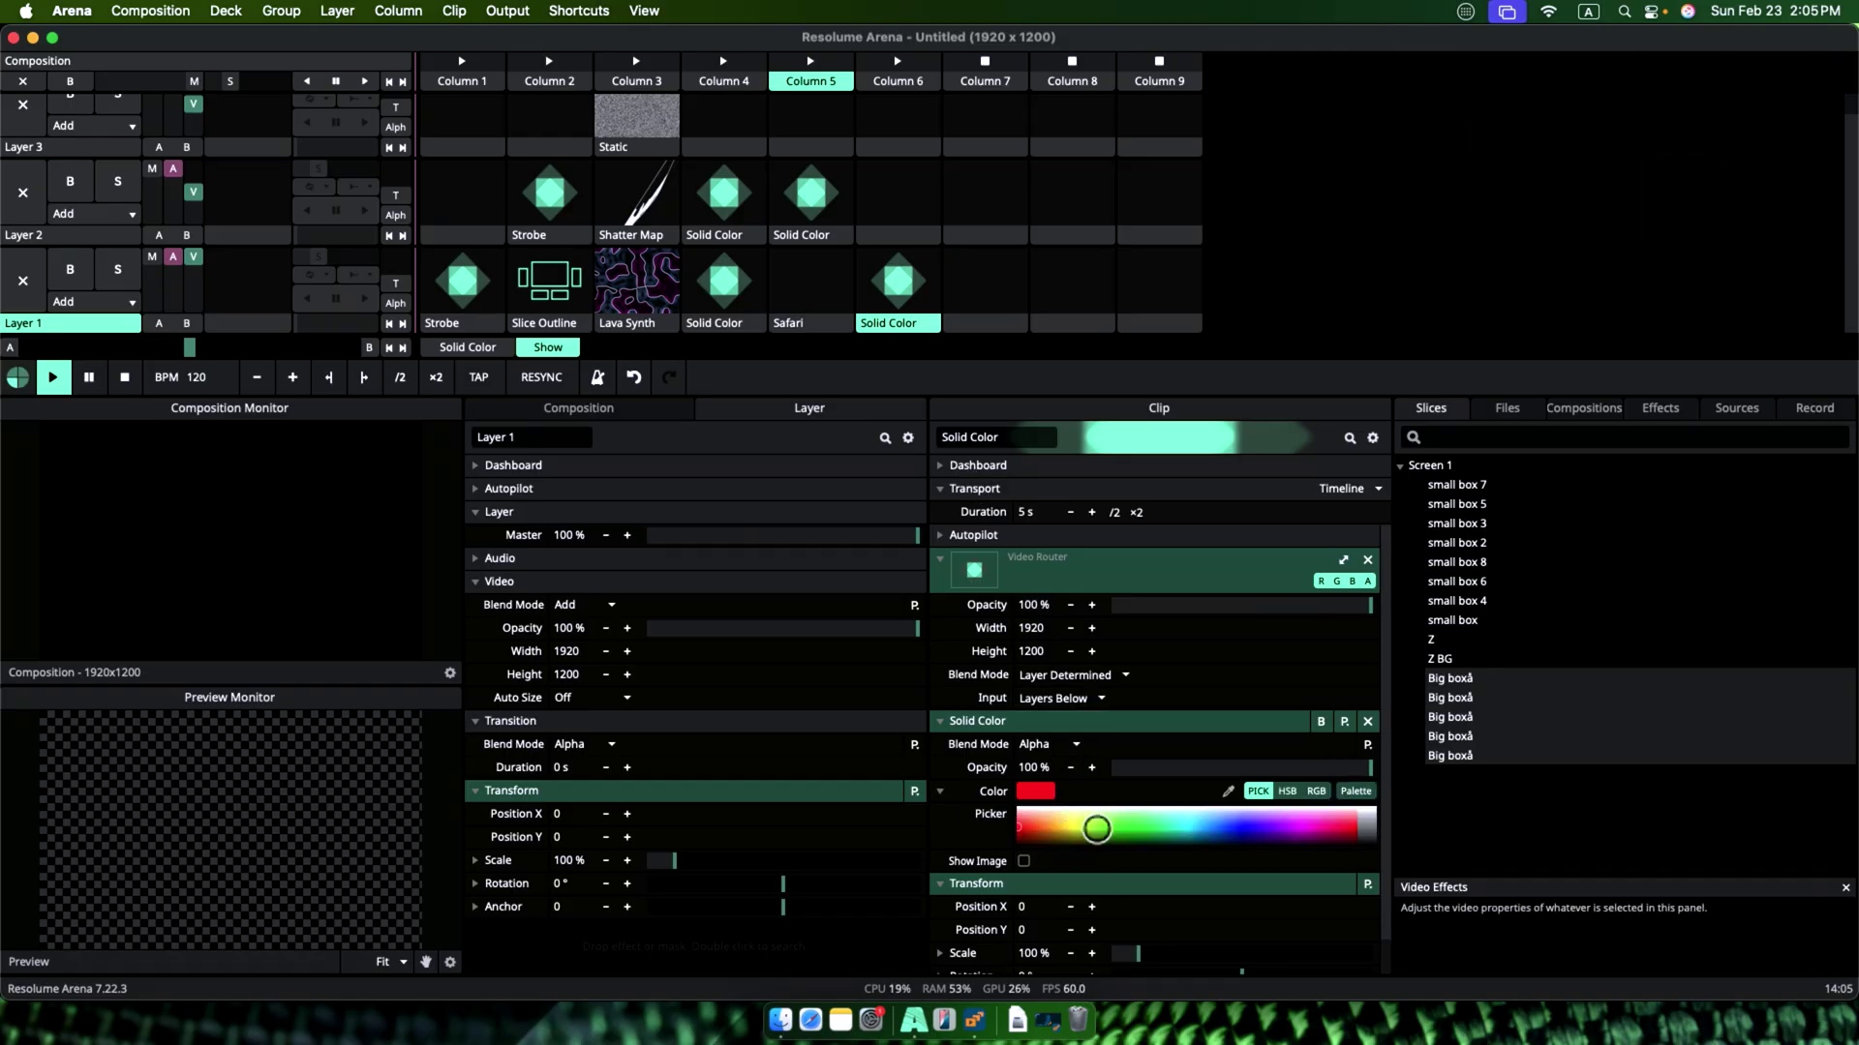
click(1140, 818)
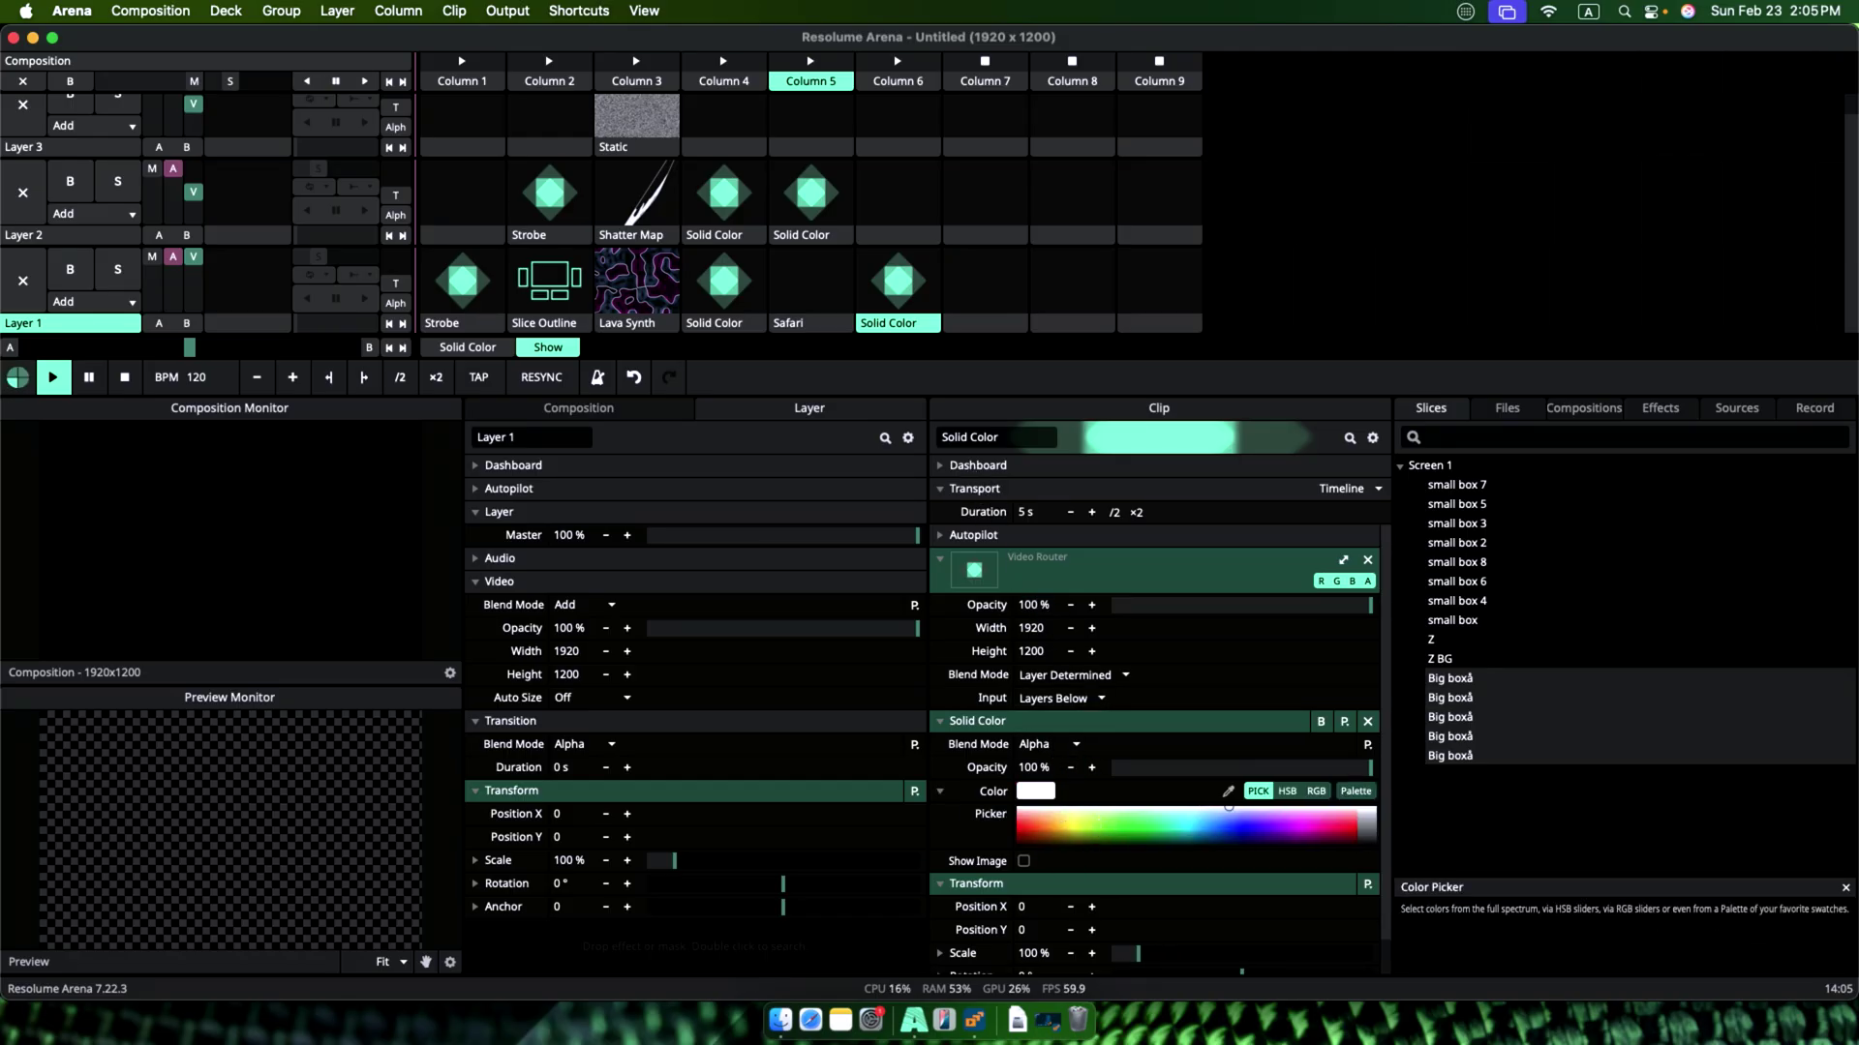
click(886, 327)
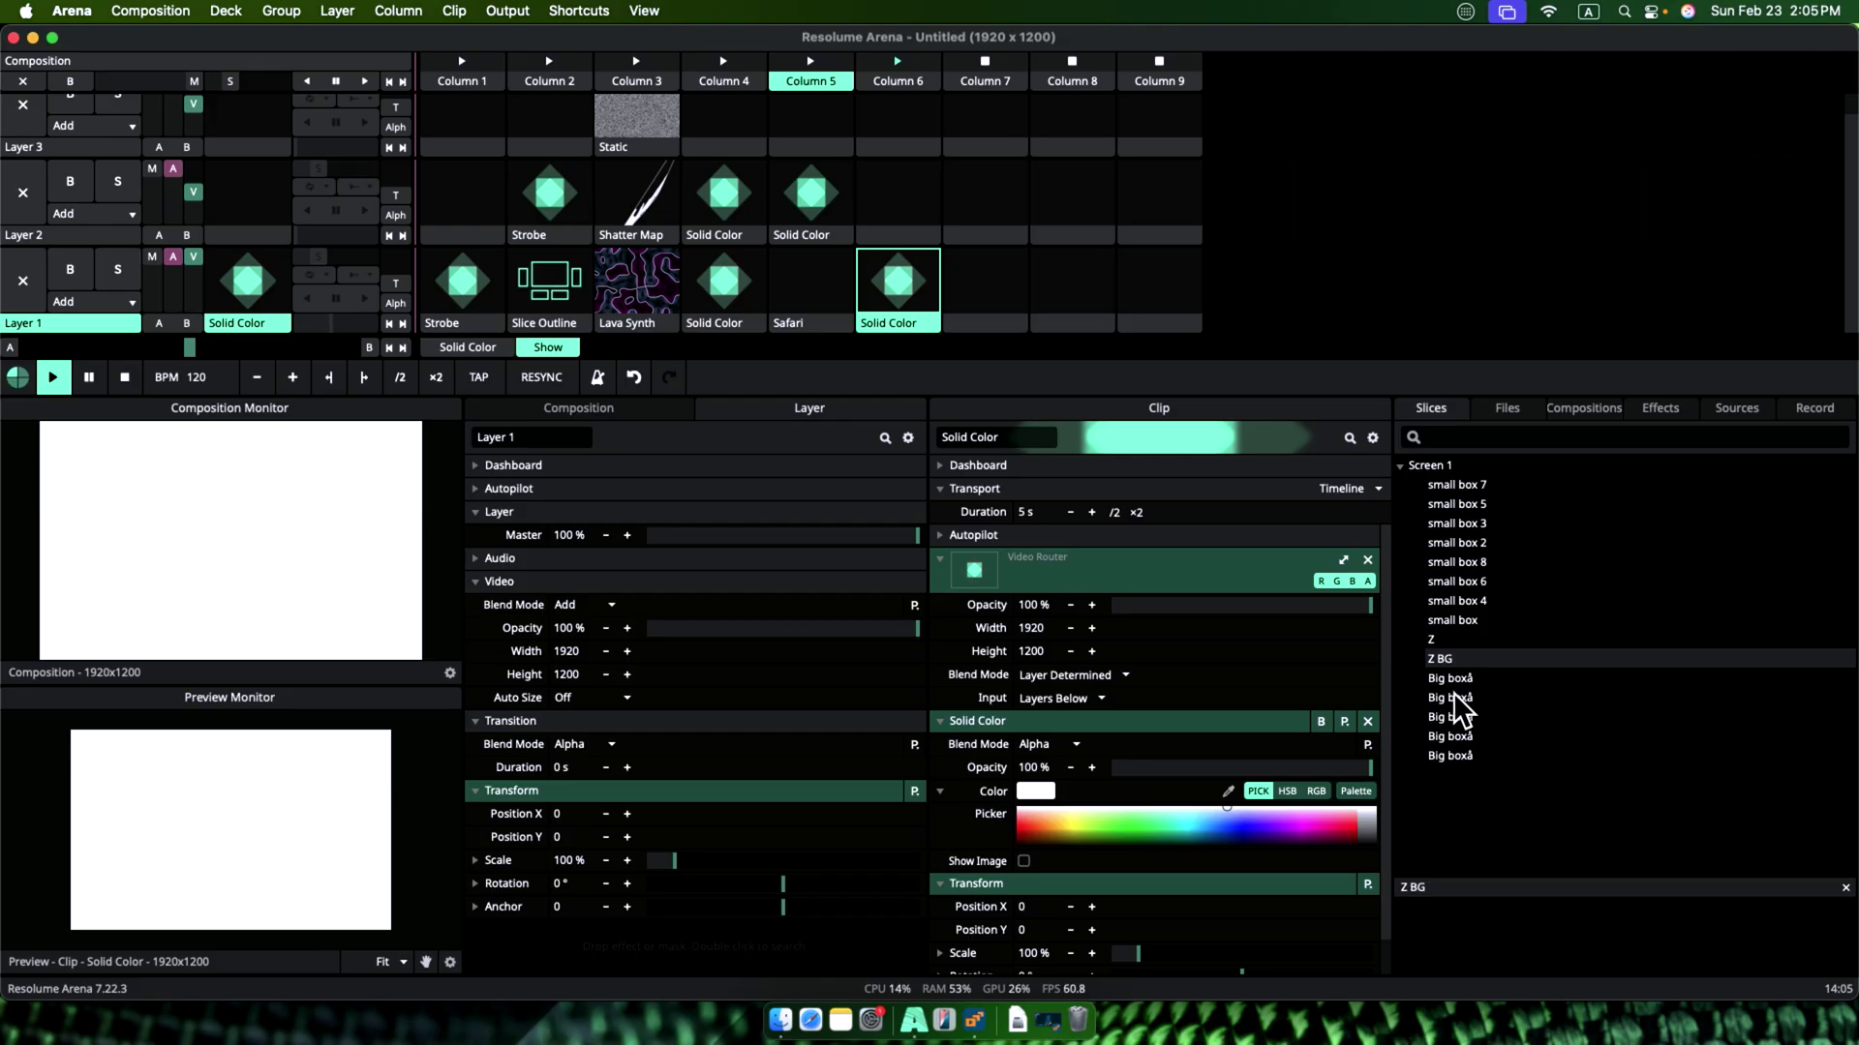
Step: Mask the white clip to the slices from small box 7 through Z
click(1449, 486)
shift+click(1430, 639)
drag(1431, 639, 1366, 677)
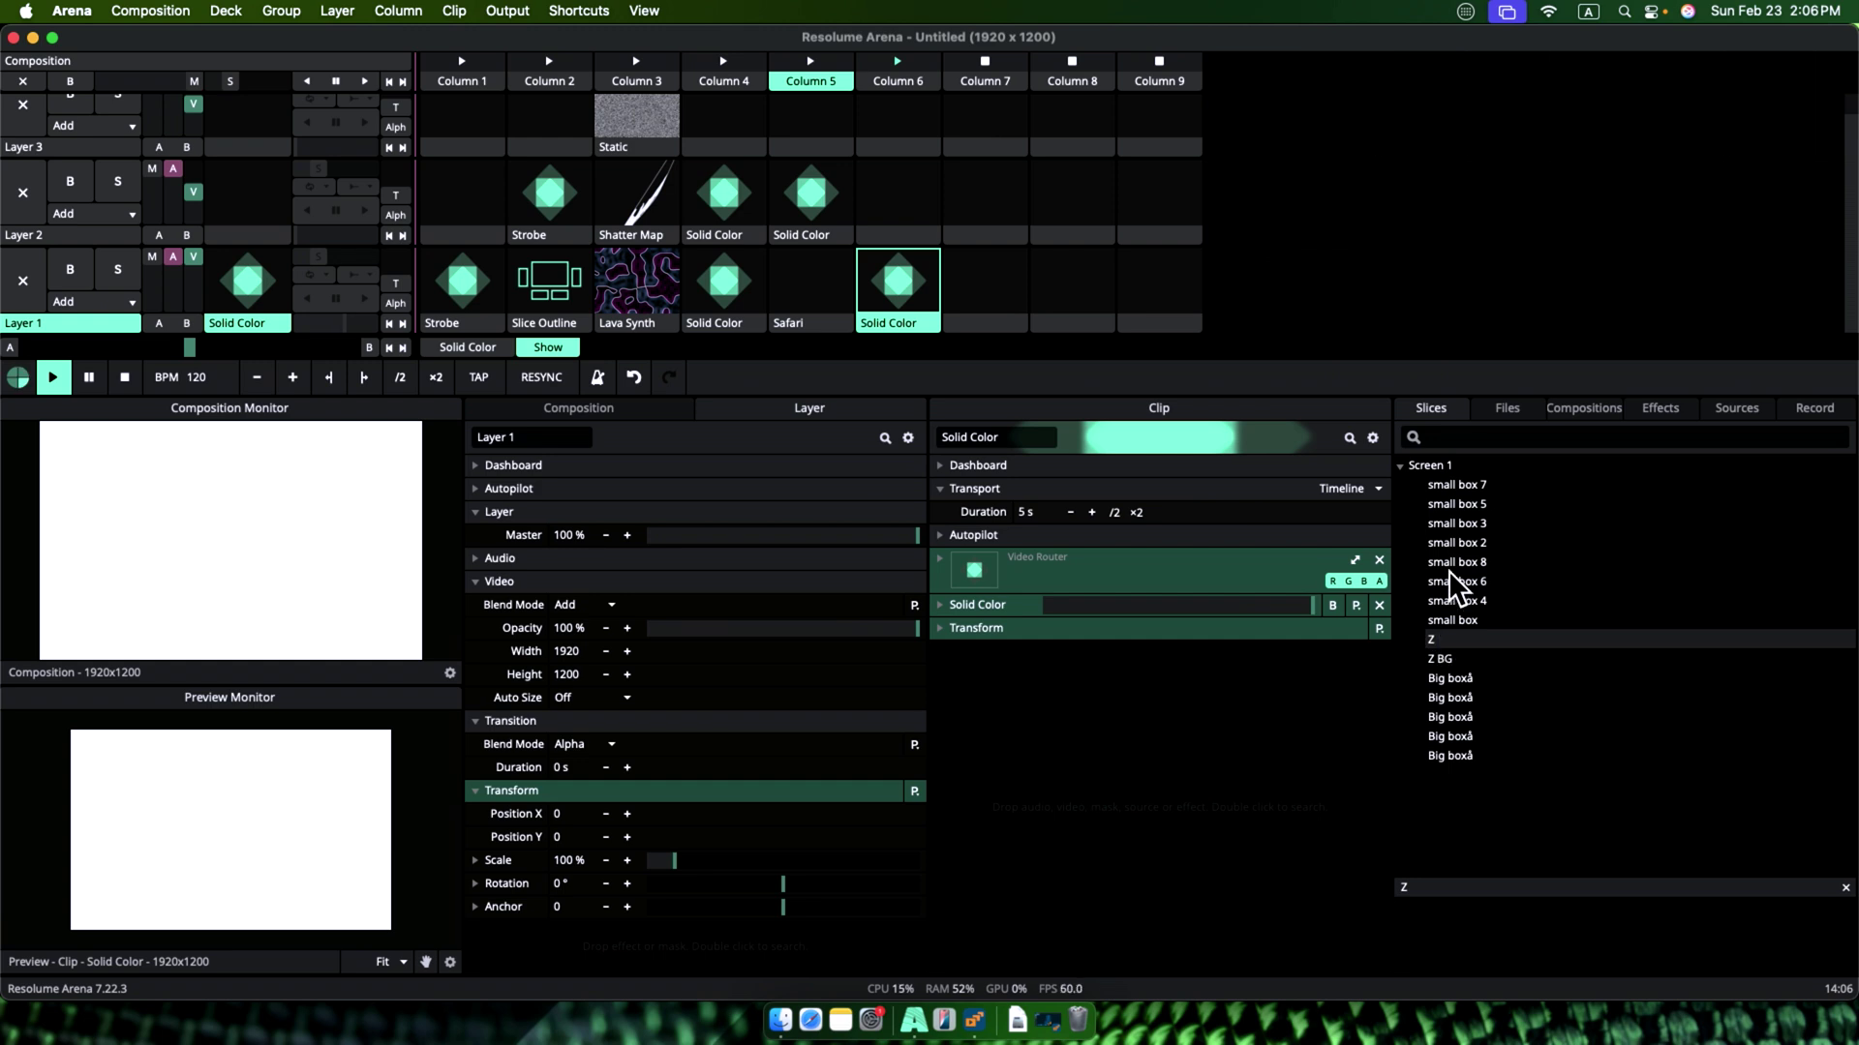
shift+click(1449, 490)
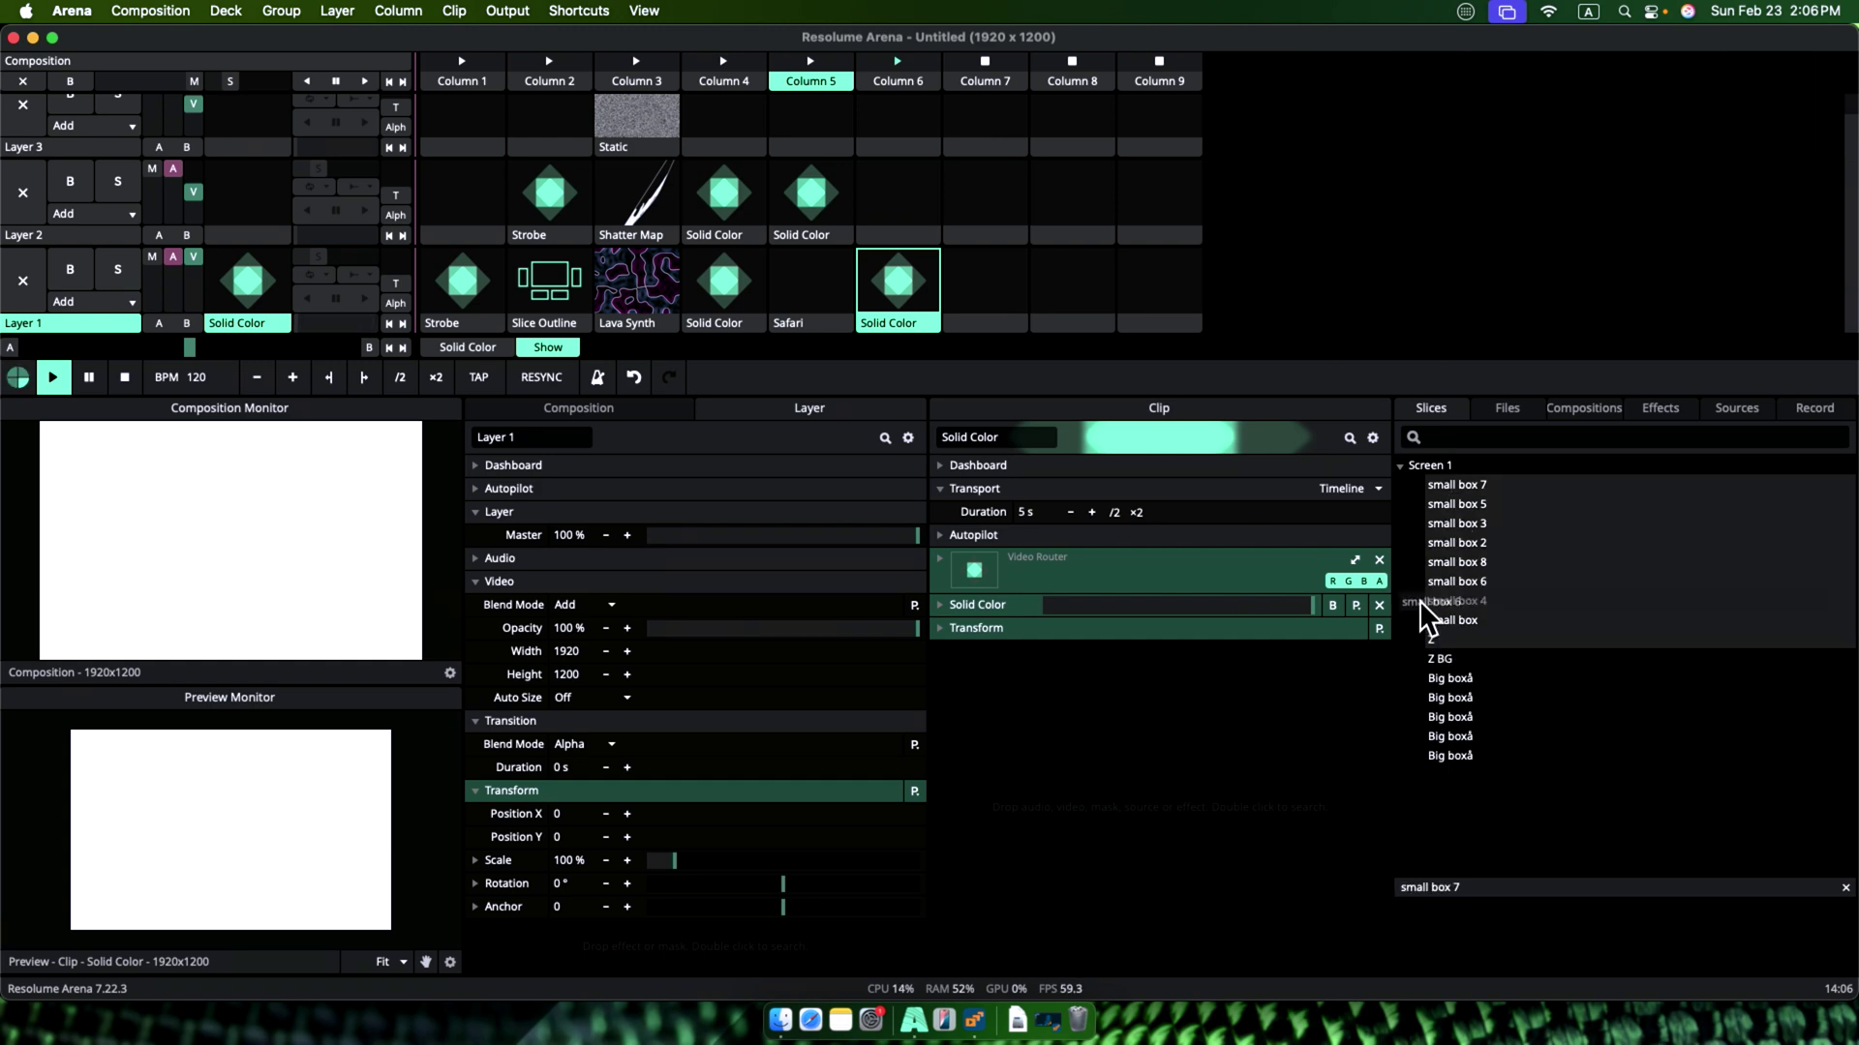
drag(1419, 600, 1265, 762)
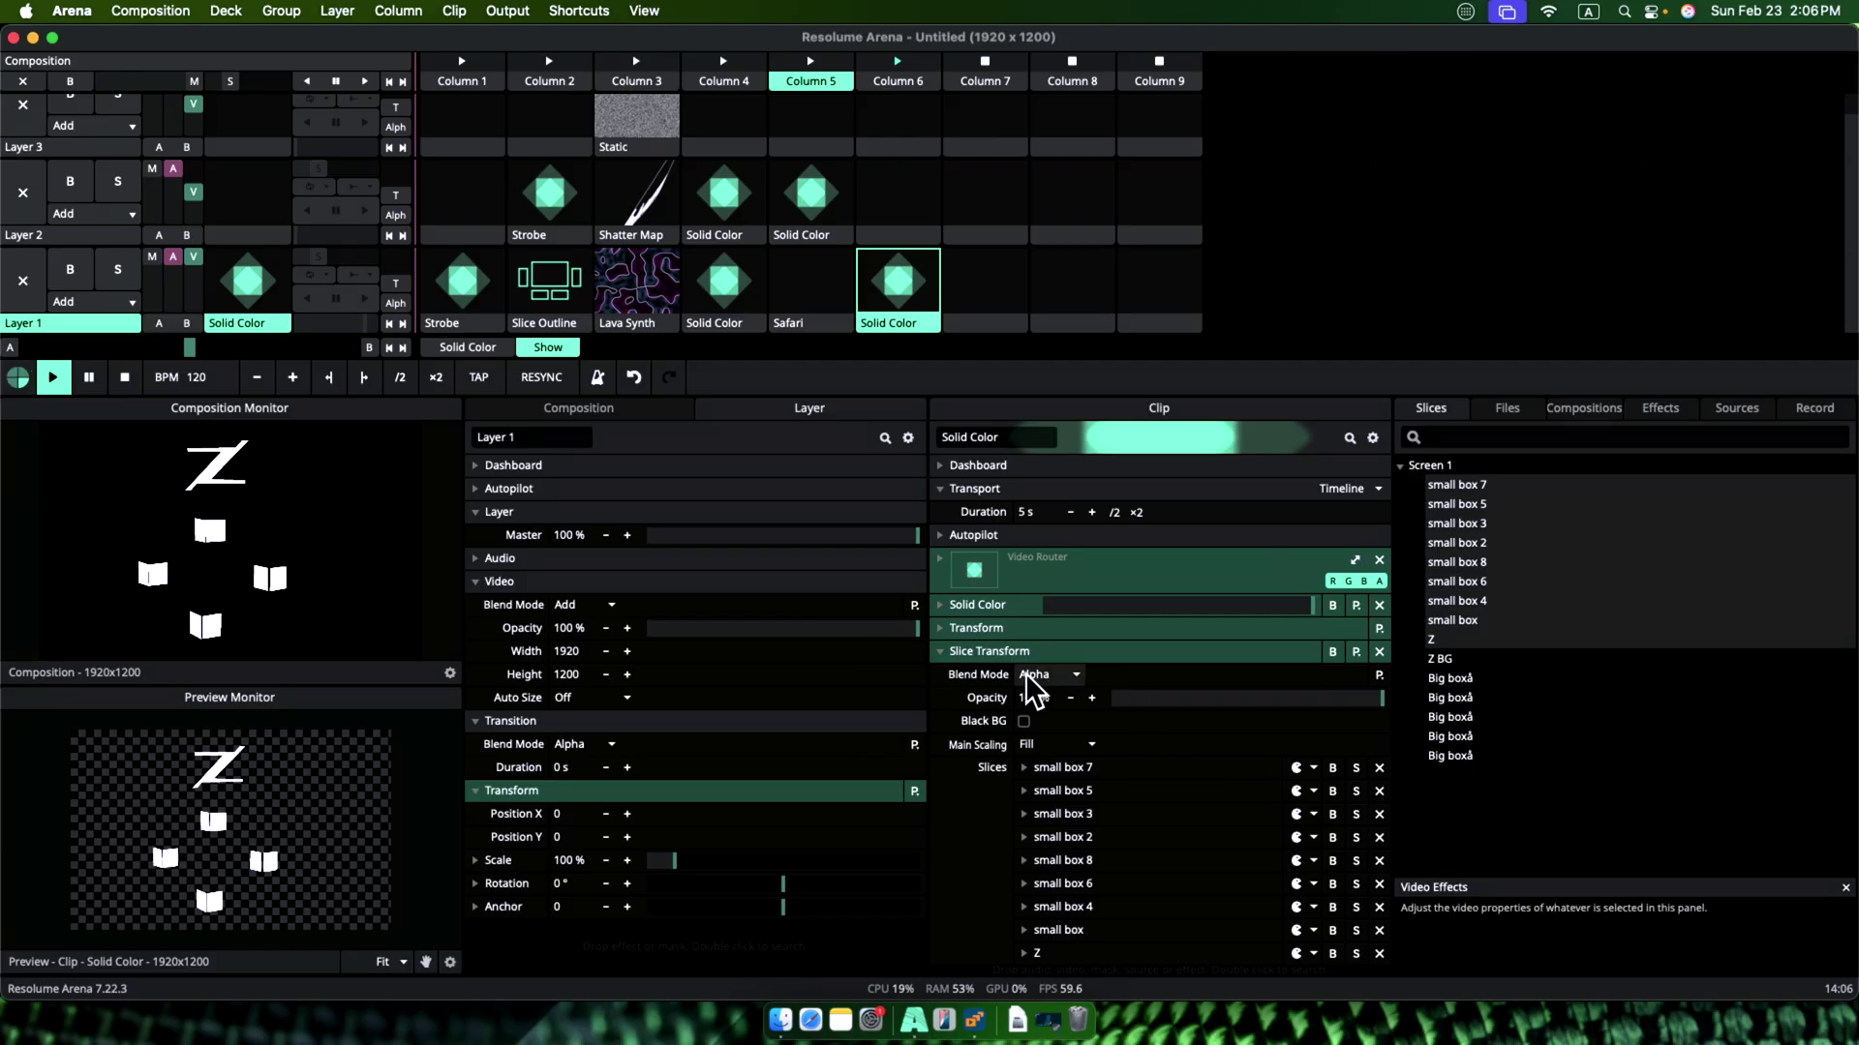
click(1036, 652)
Step: Add the Tunnel Turning preset to the masked white clip
double_click(1097, 775)
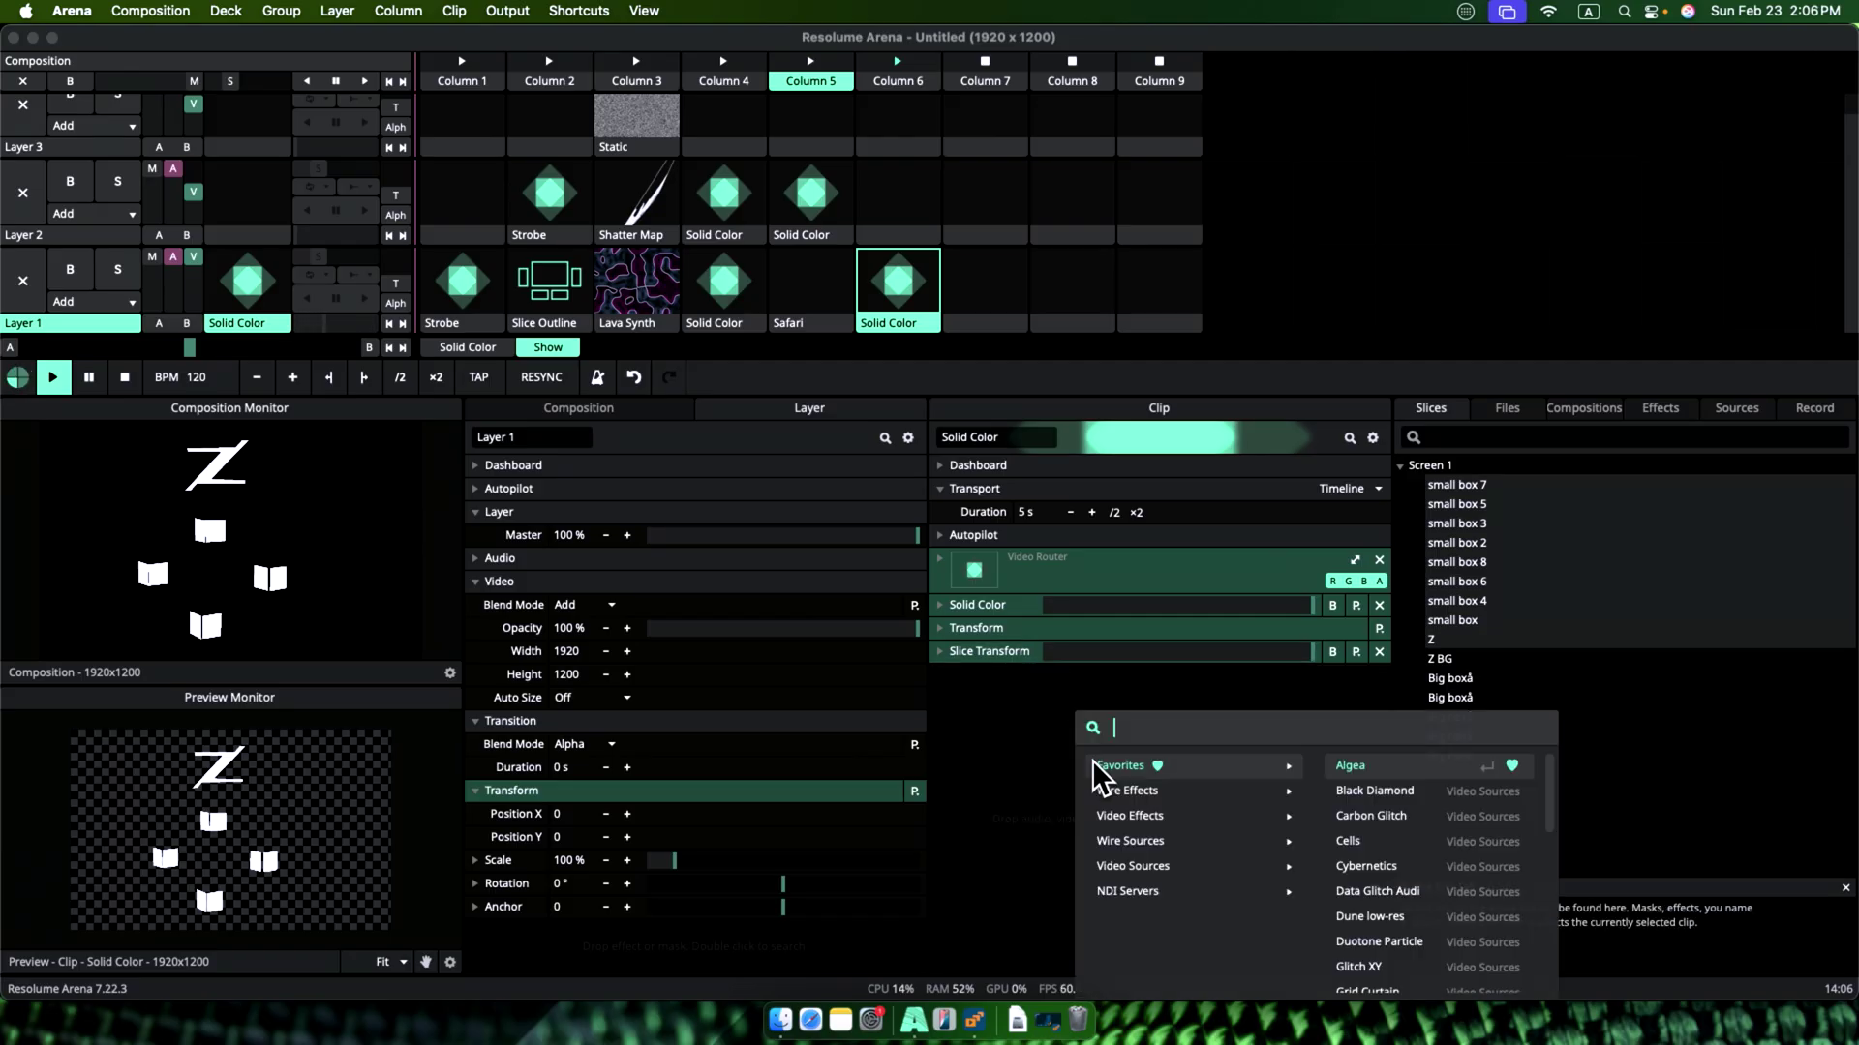
text(tunnel)
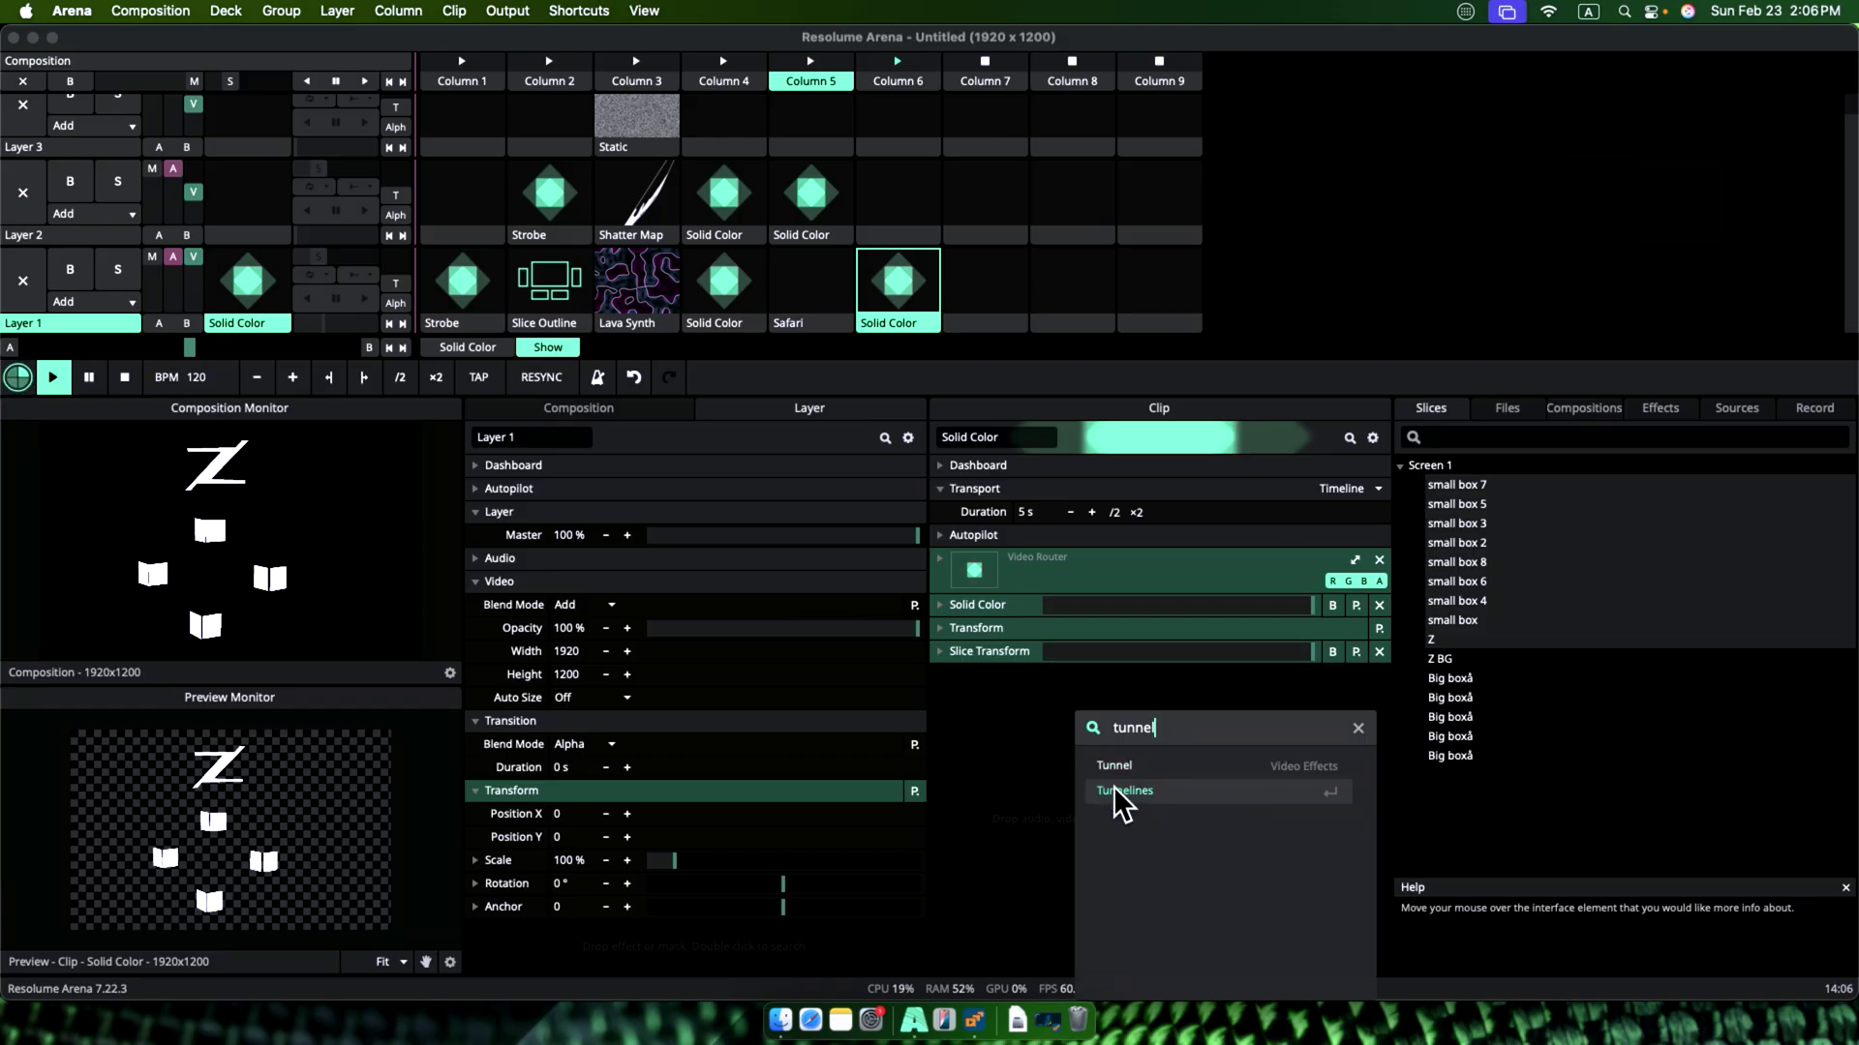
click(1114, 765)
drag(1457, 559, 1192, 804)
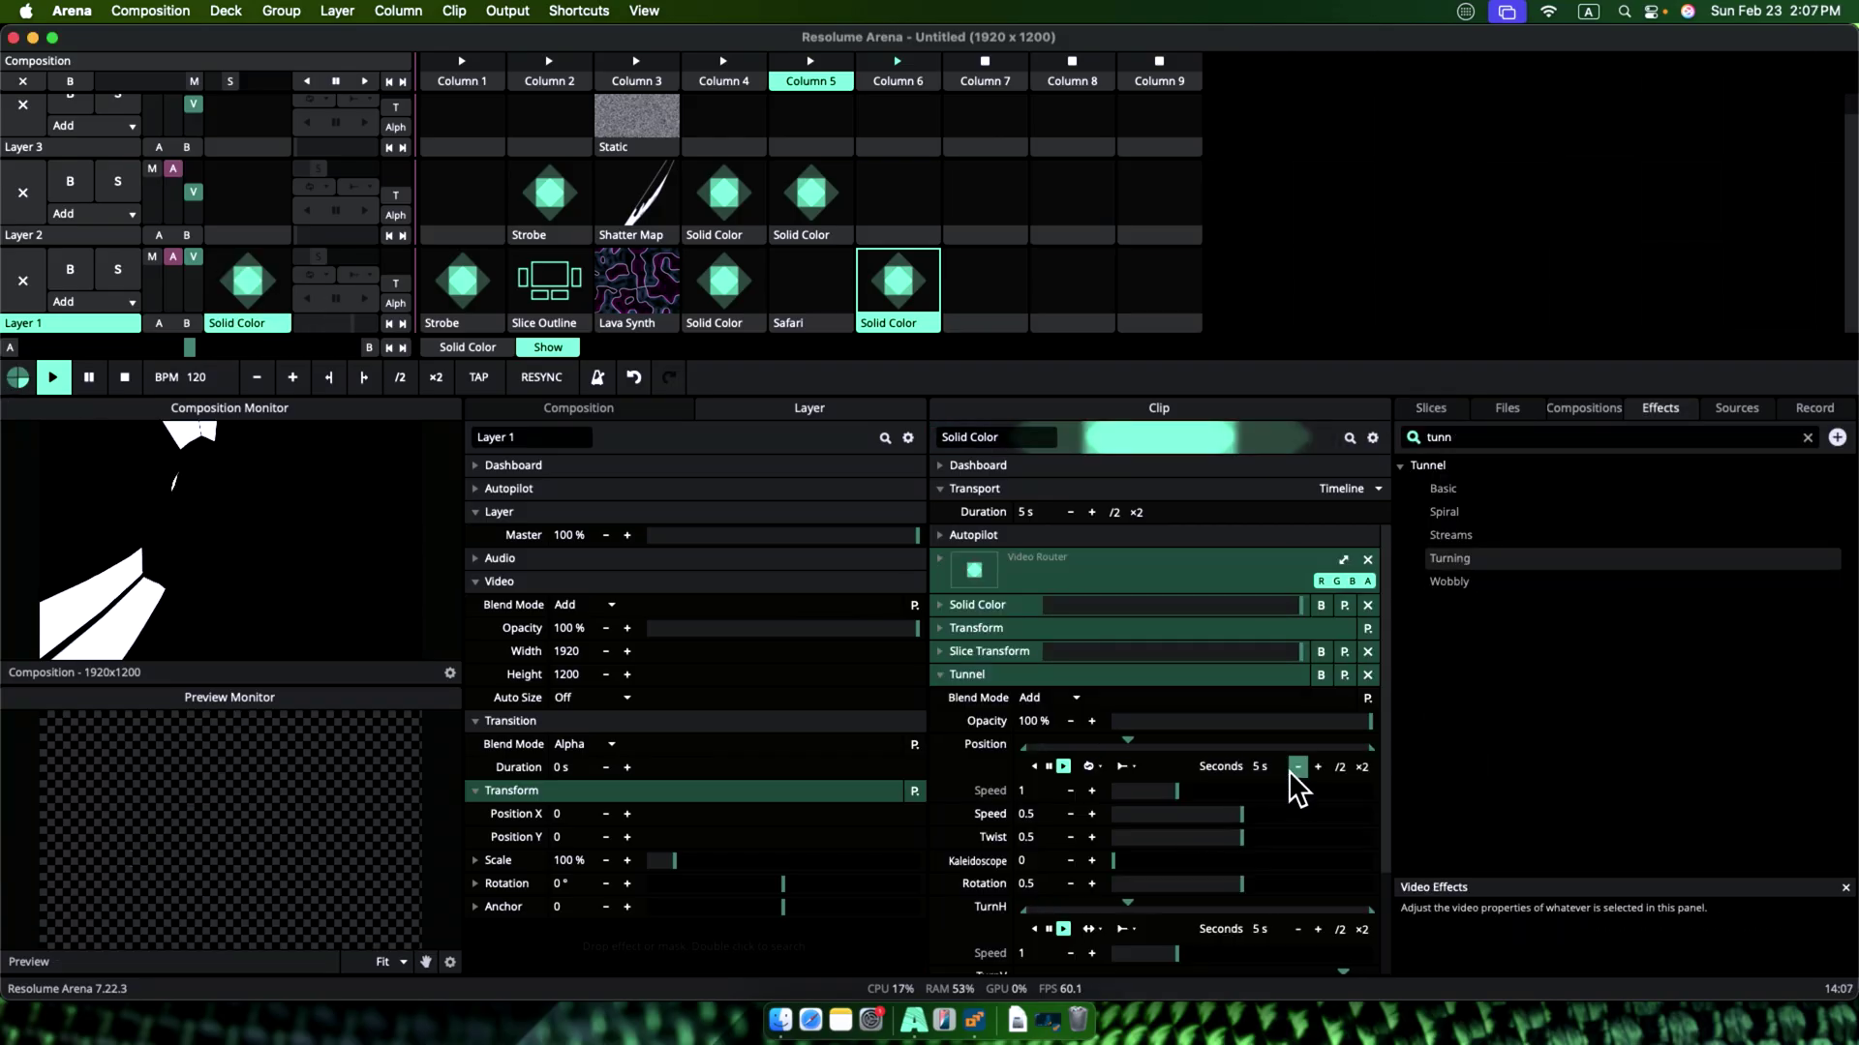
Step: Switch to a different Tunnel preset and set the effect's opacity to 66%
drag(1369, 721, 1261, 721)
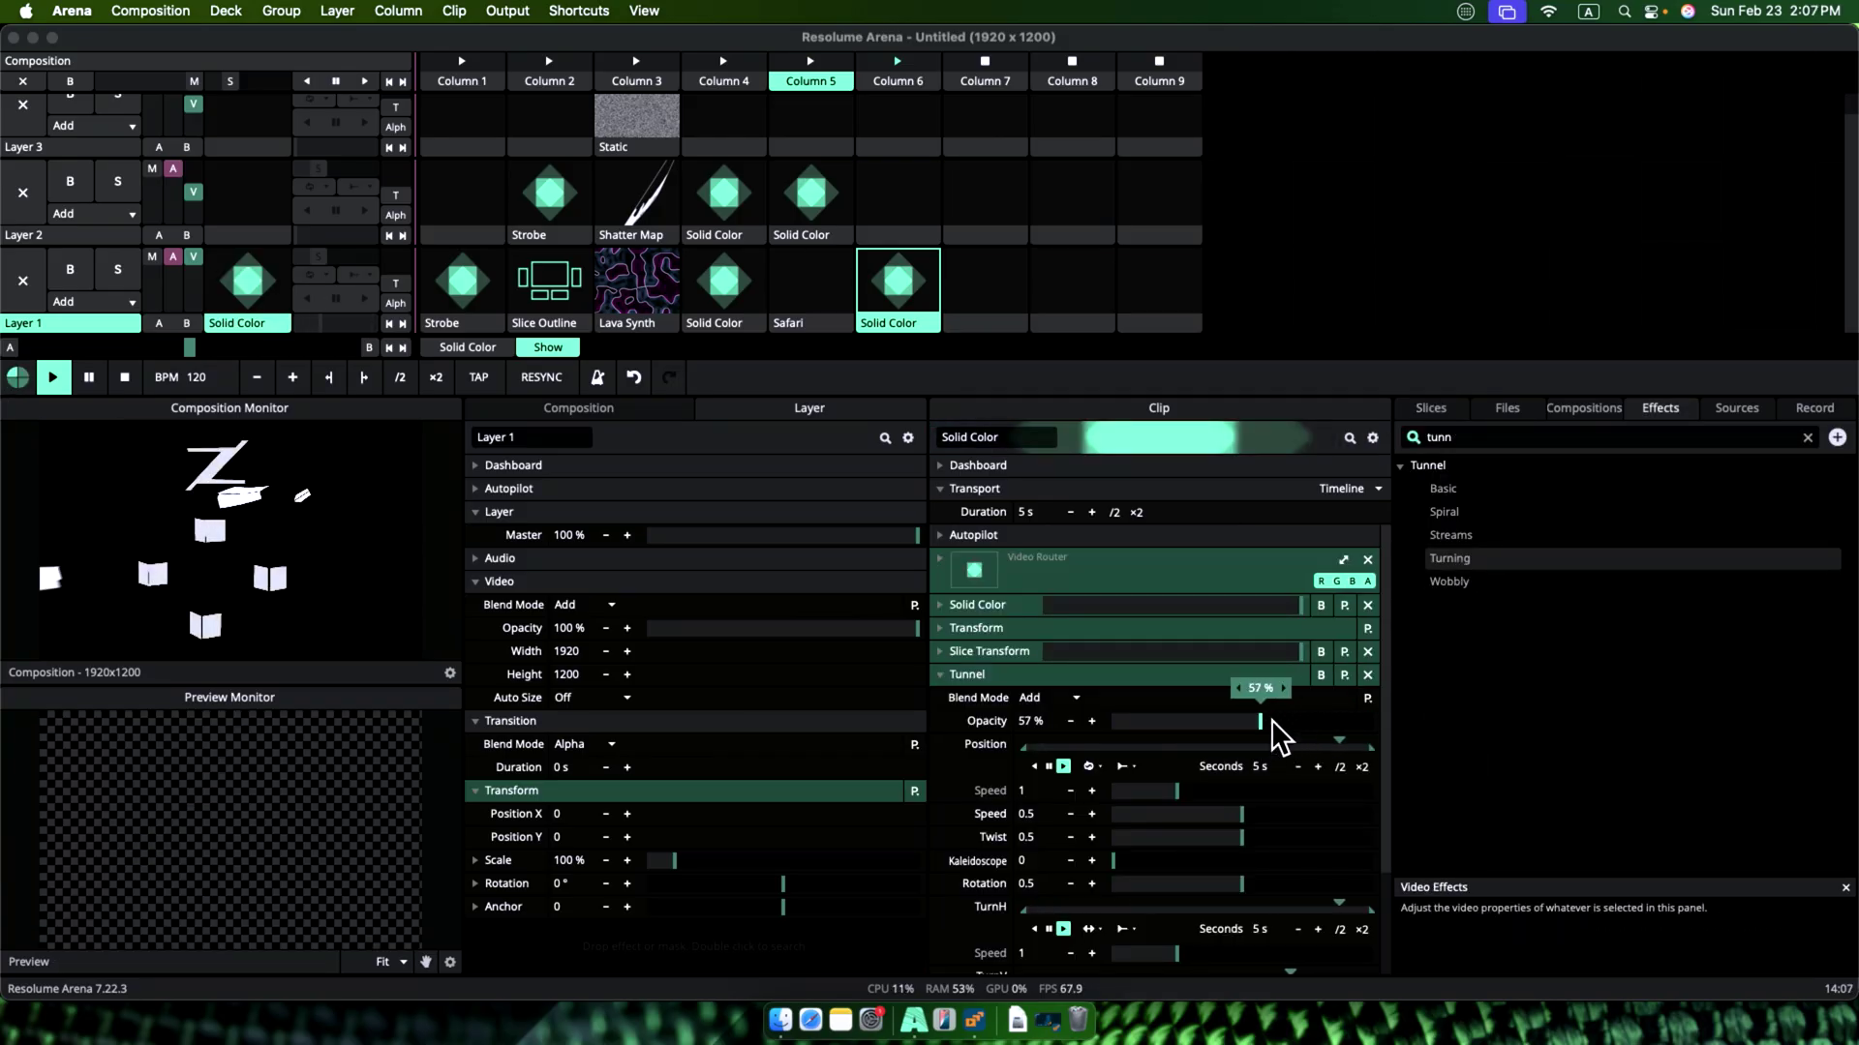
click(1344, 675)
click(1391, 783)
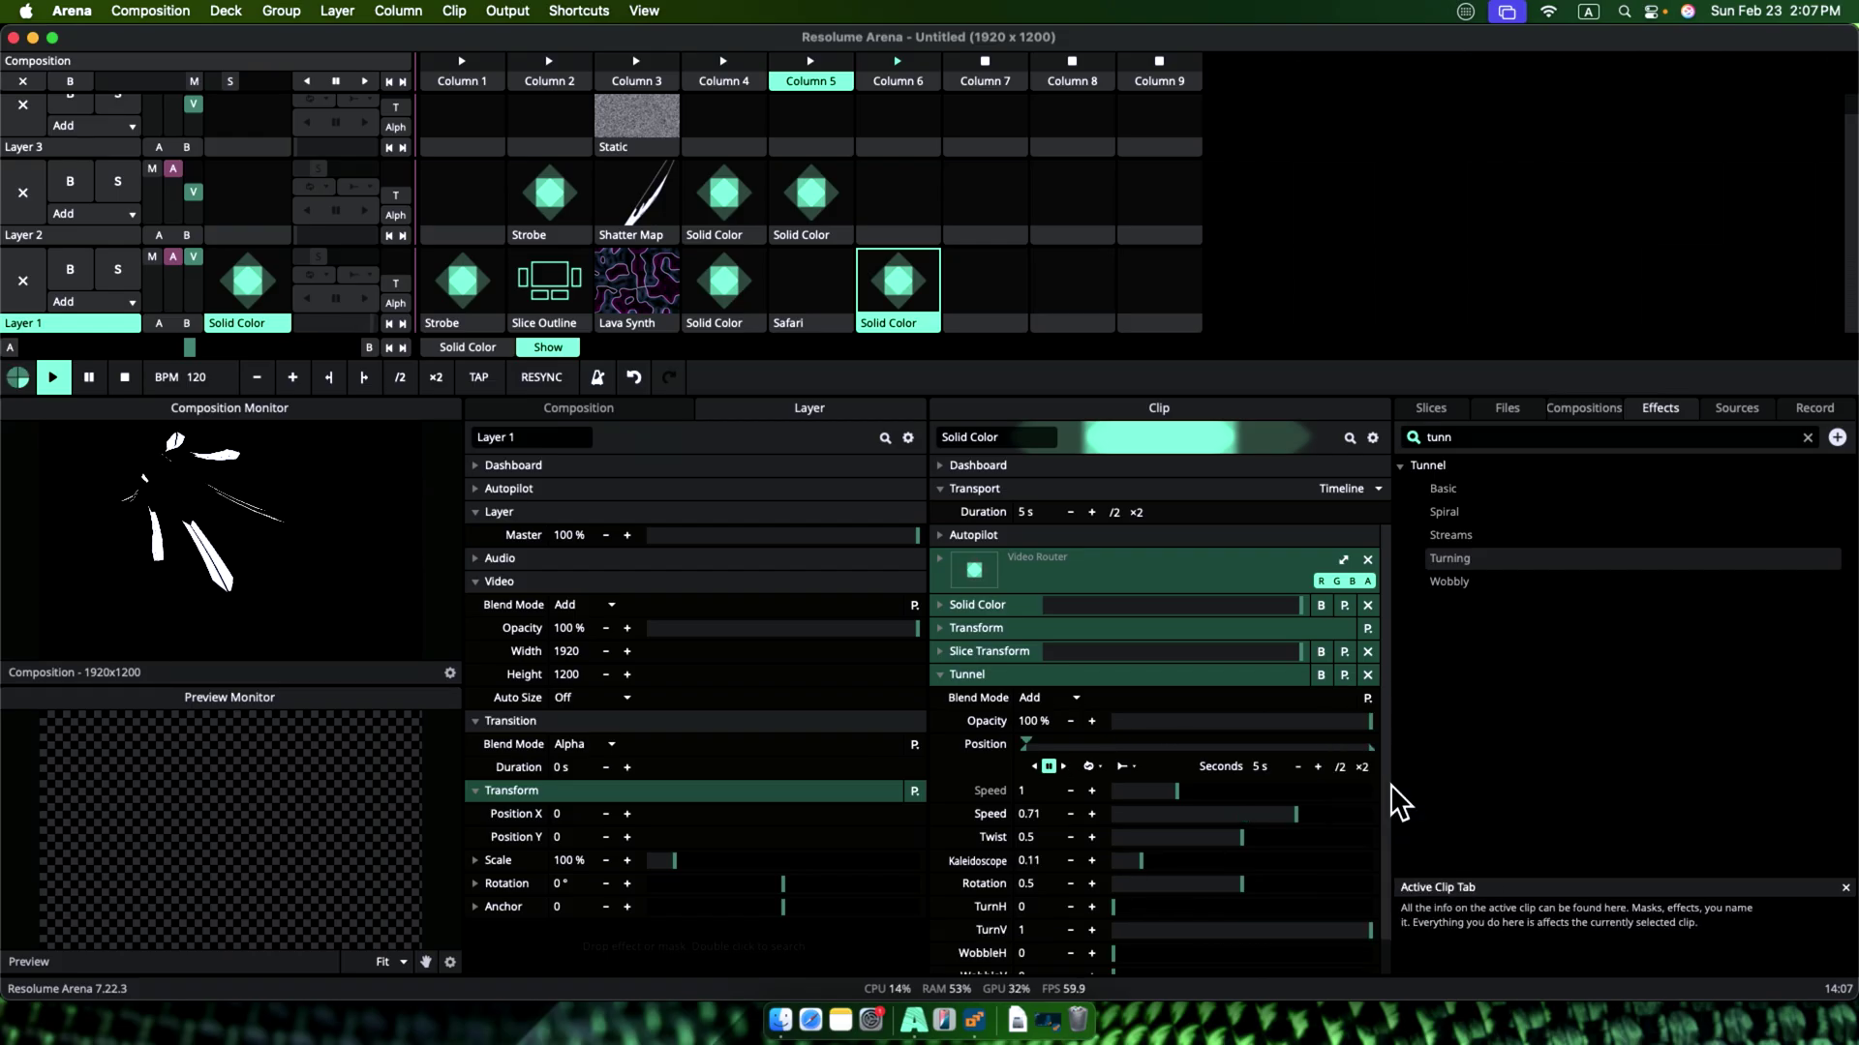
drag(1369, 721, 1282, 721)
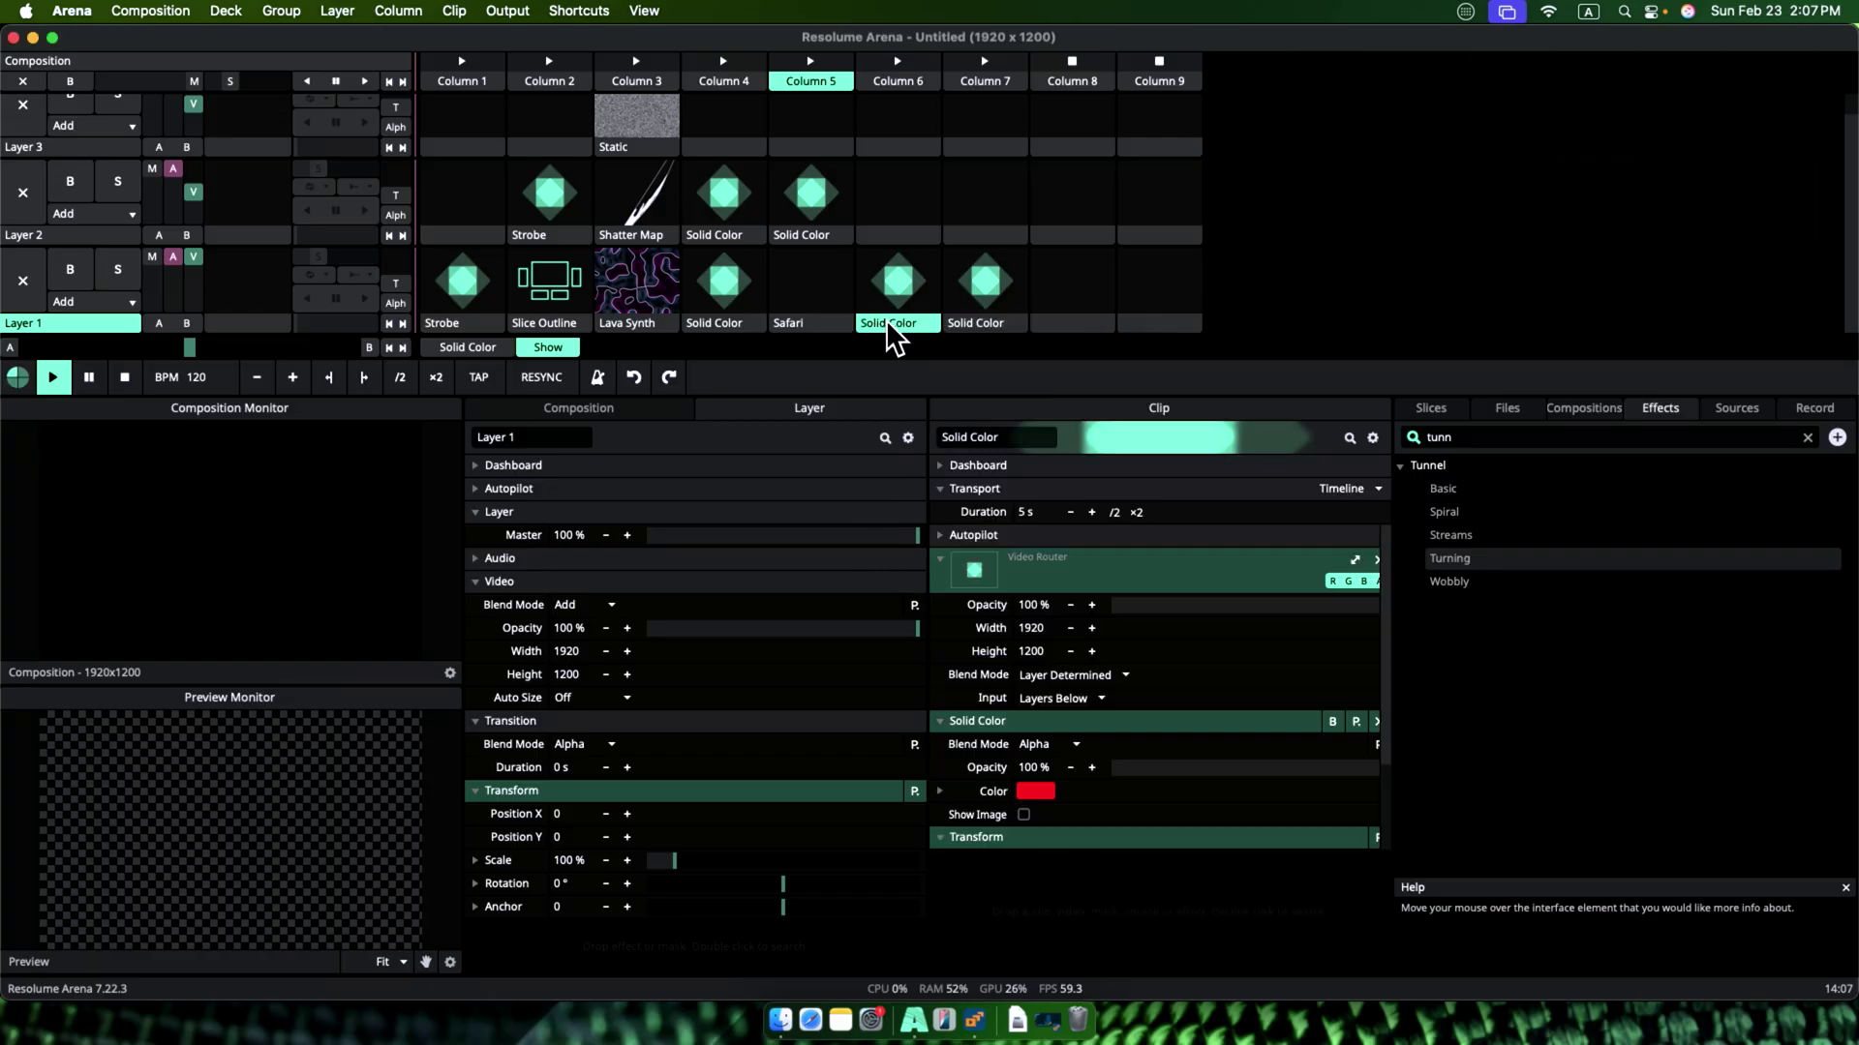
Step: Colour the Column 7 Solid Color clip lavender purple, launch it, and select the Z BG slice
click(1036, 791)
click(1189, 806)
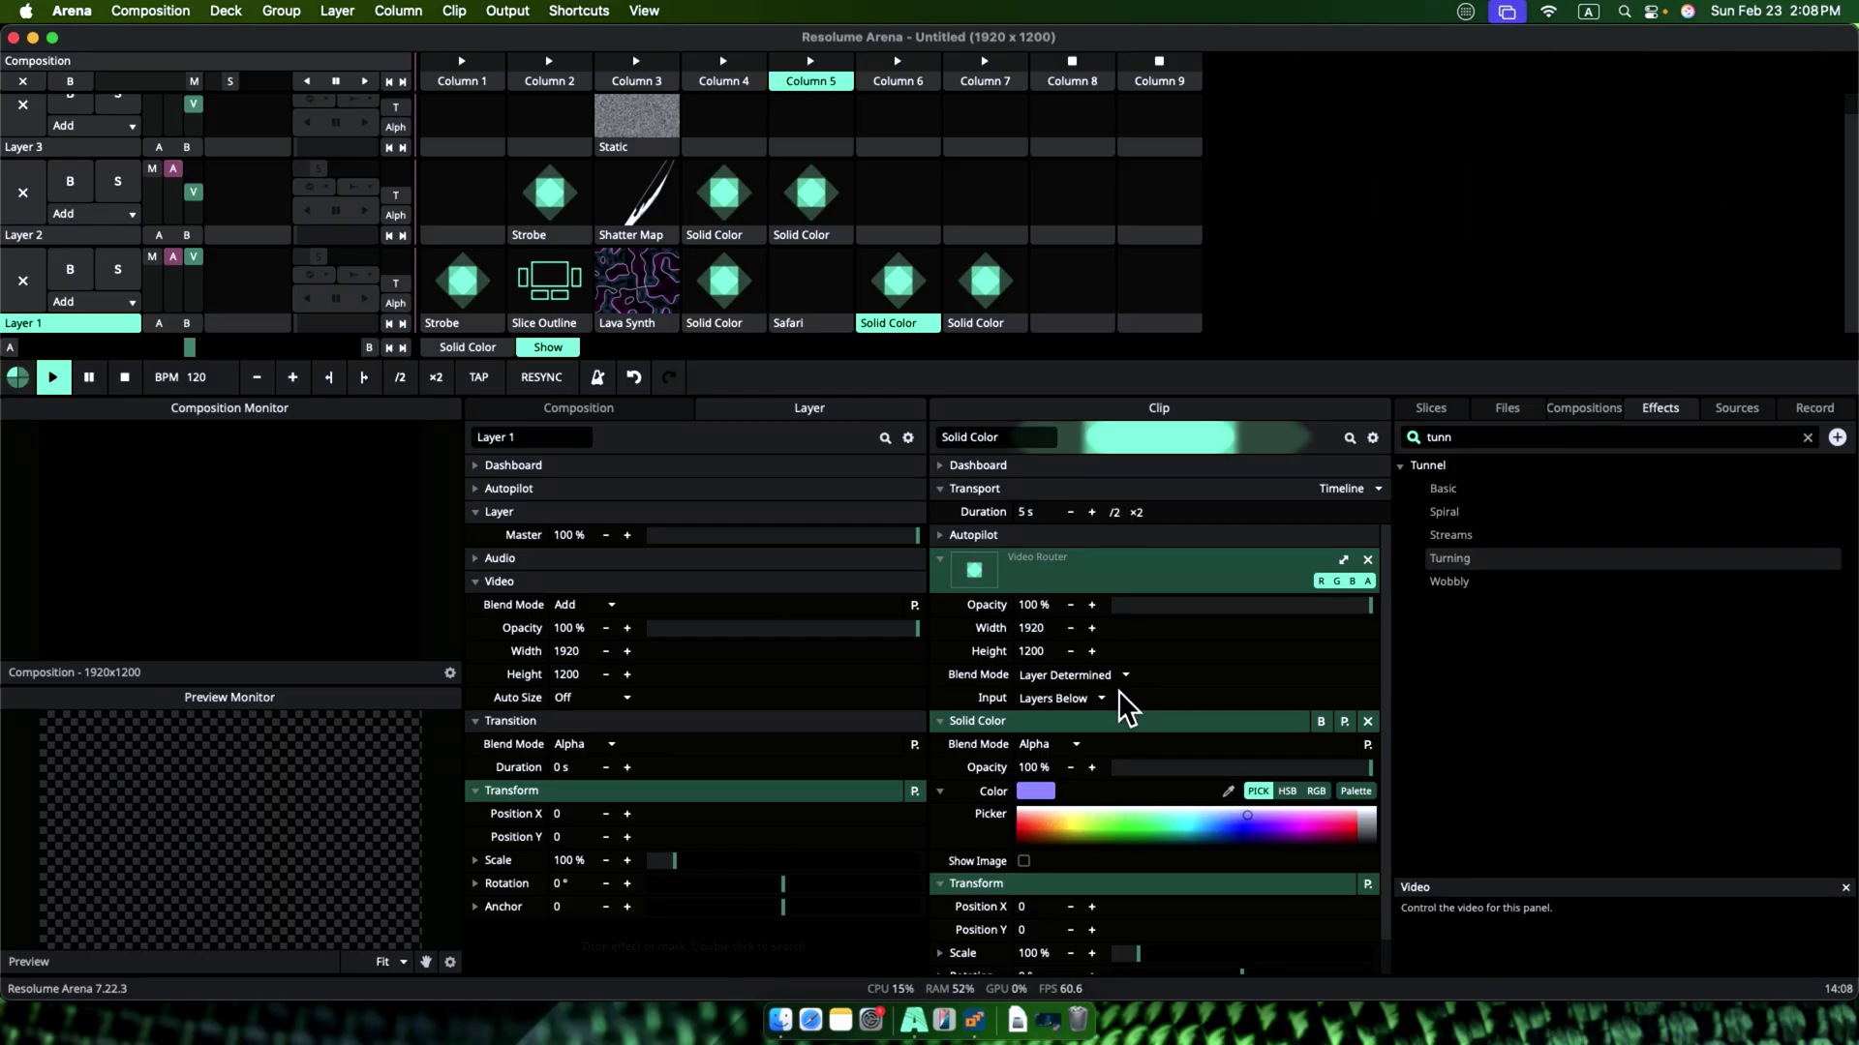
click(910, 293)
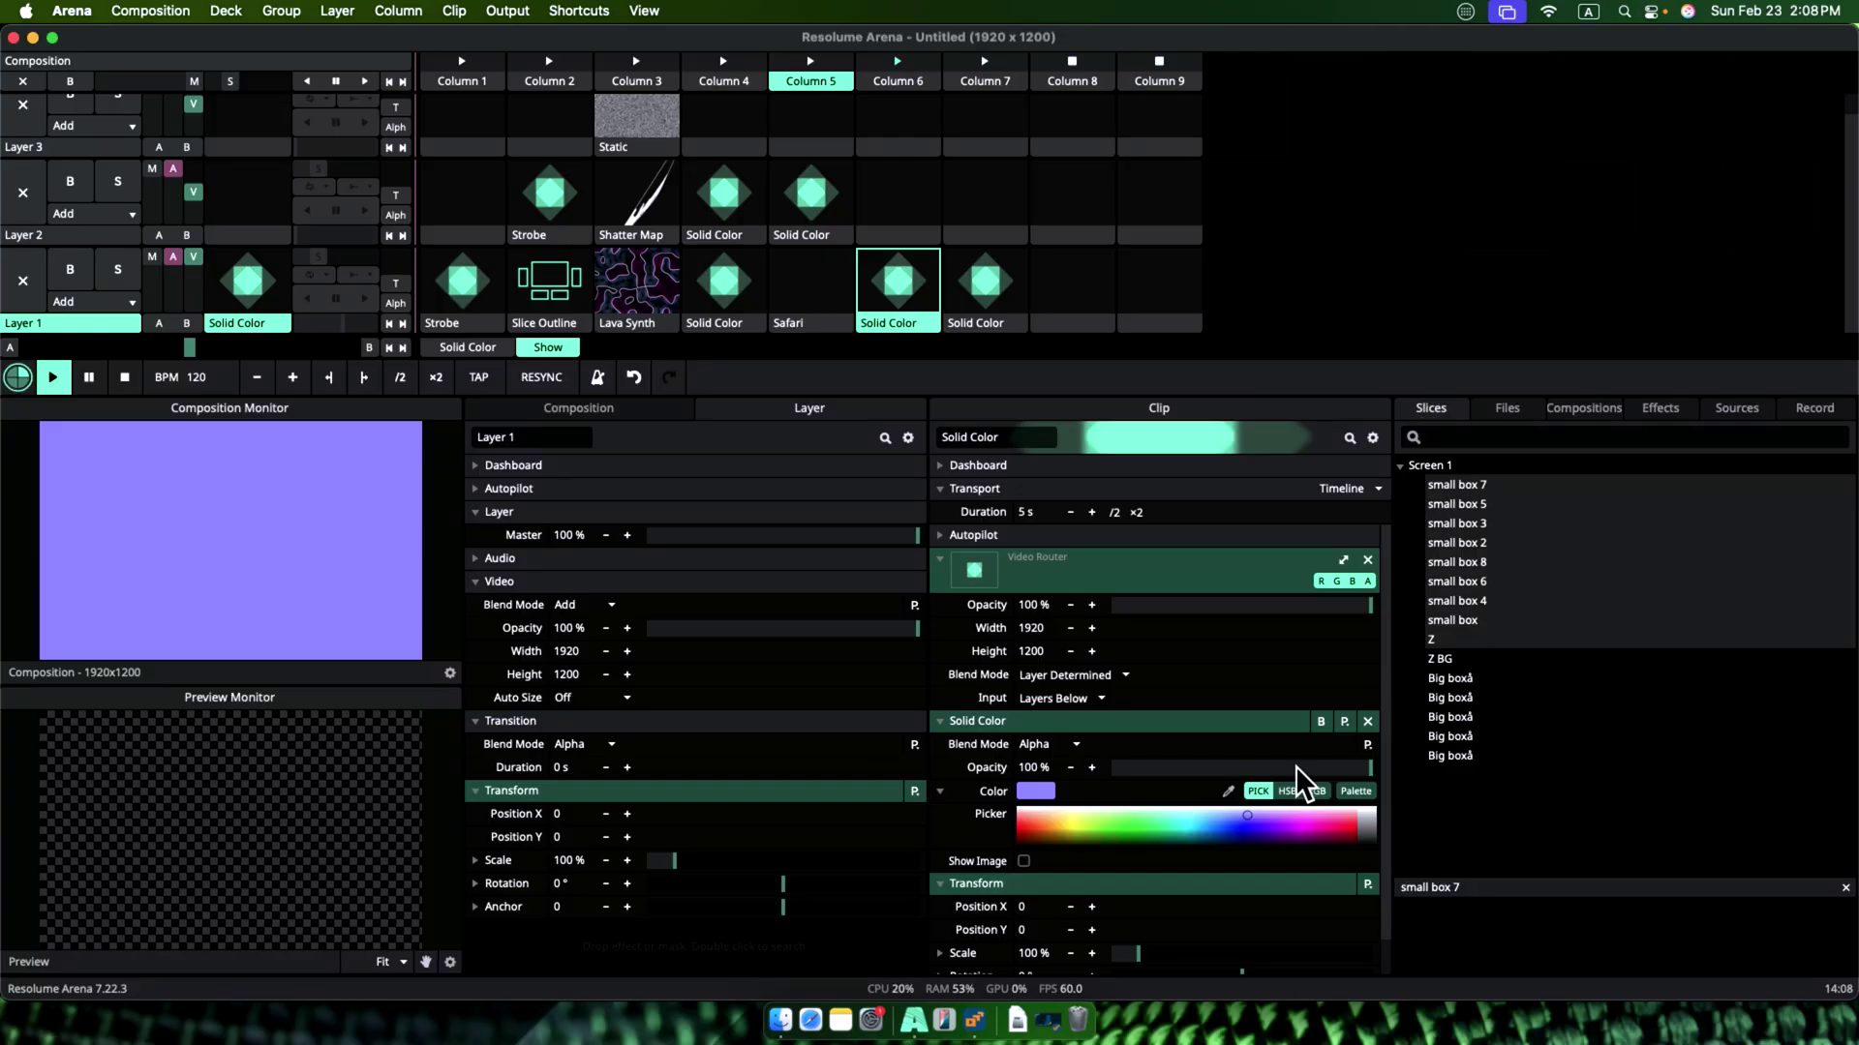
click(1055, 883)
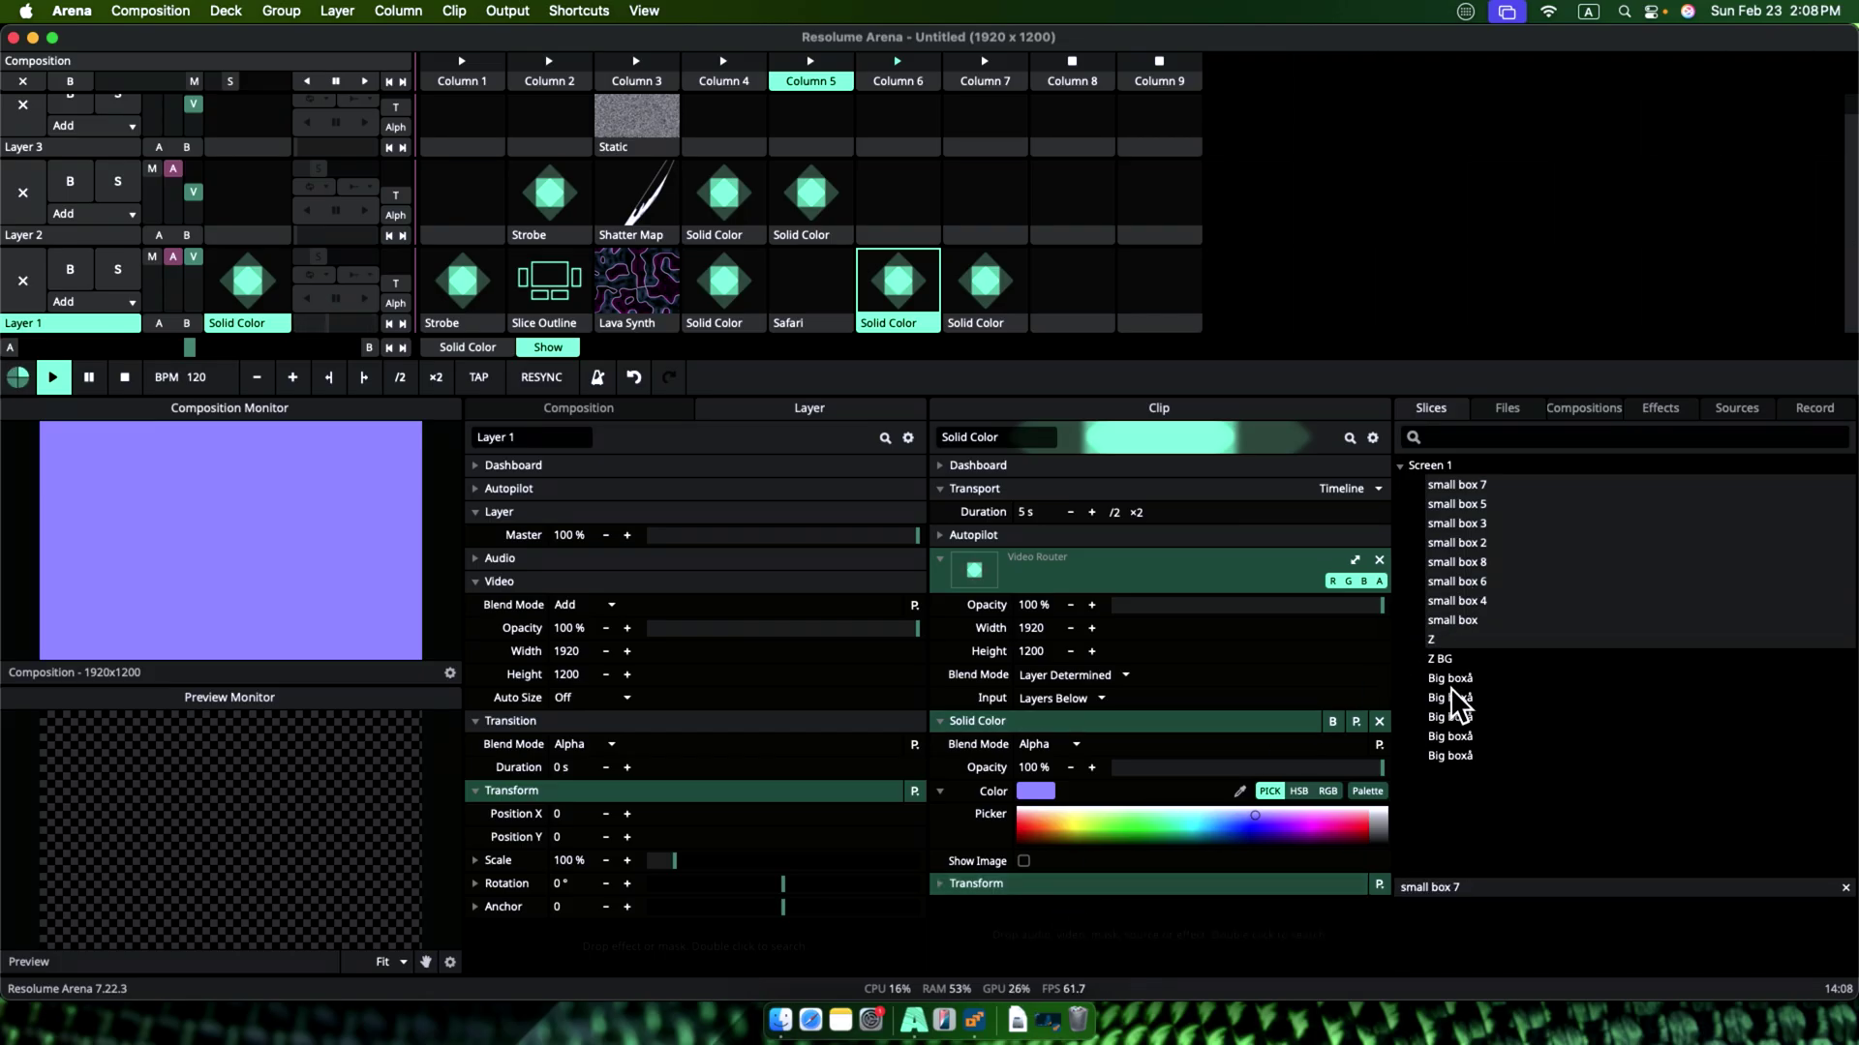
click(1440, 658)
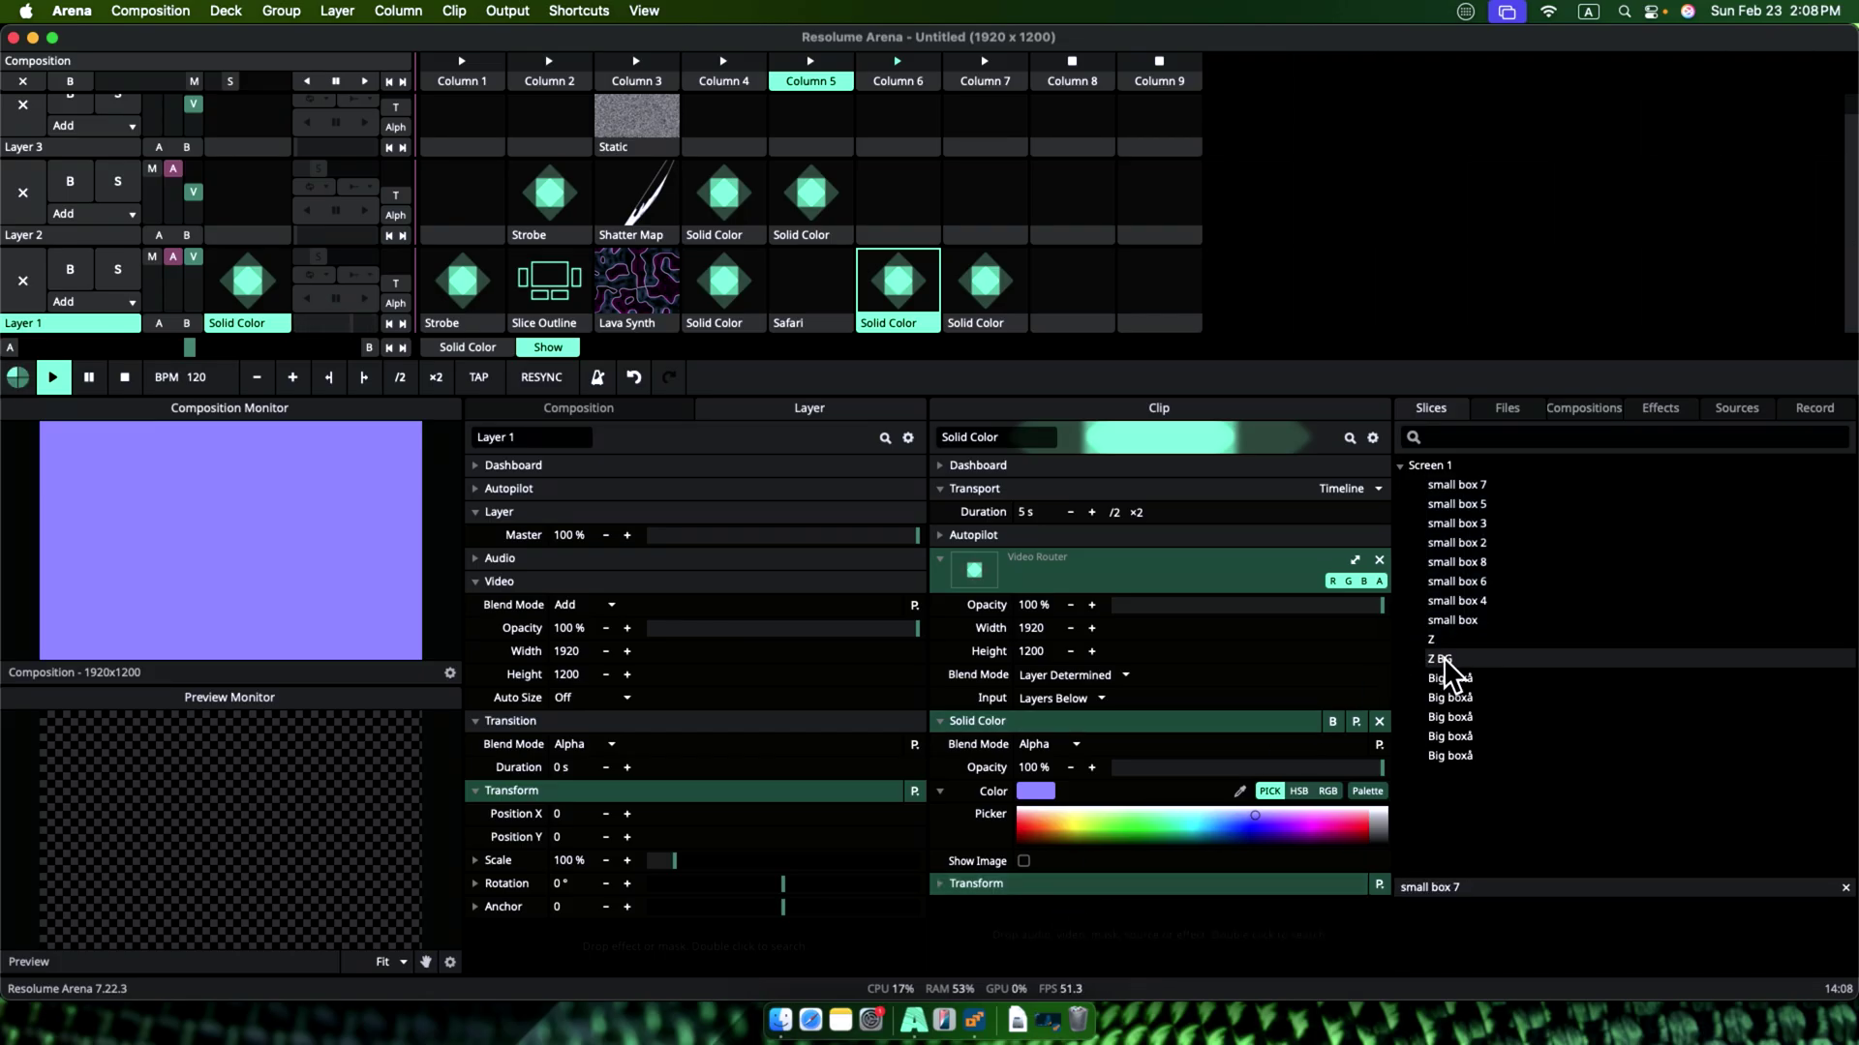
Step: Mask the purple clip to the Z BG through Big boxå slices
shift+click(1455, 756)
drag(1455, 756, 1321, 884)
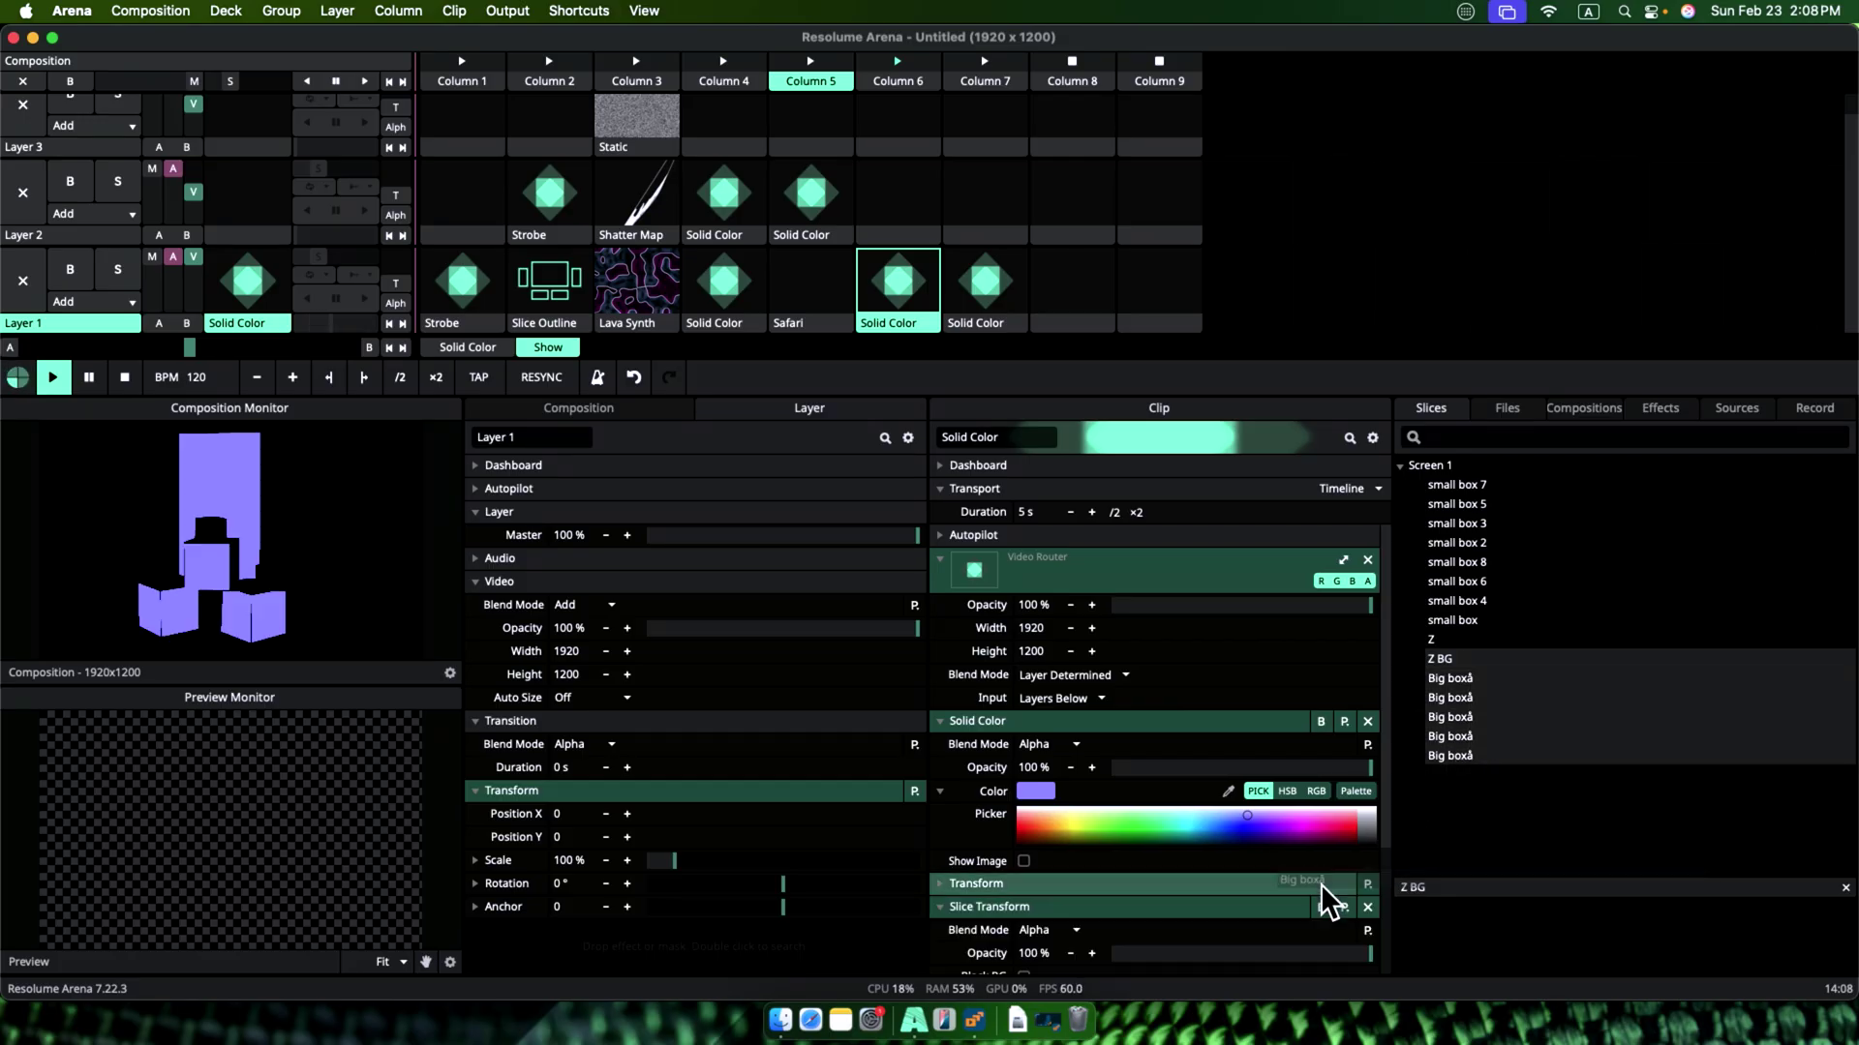
scroll(1316, 765, down, 4)
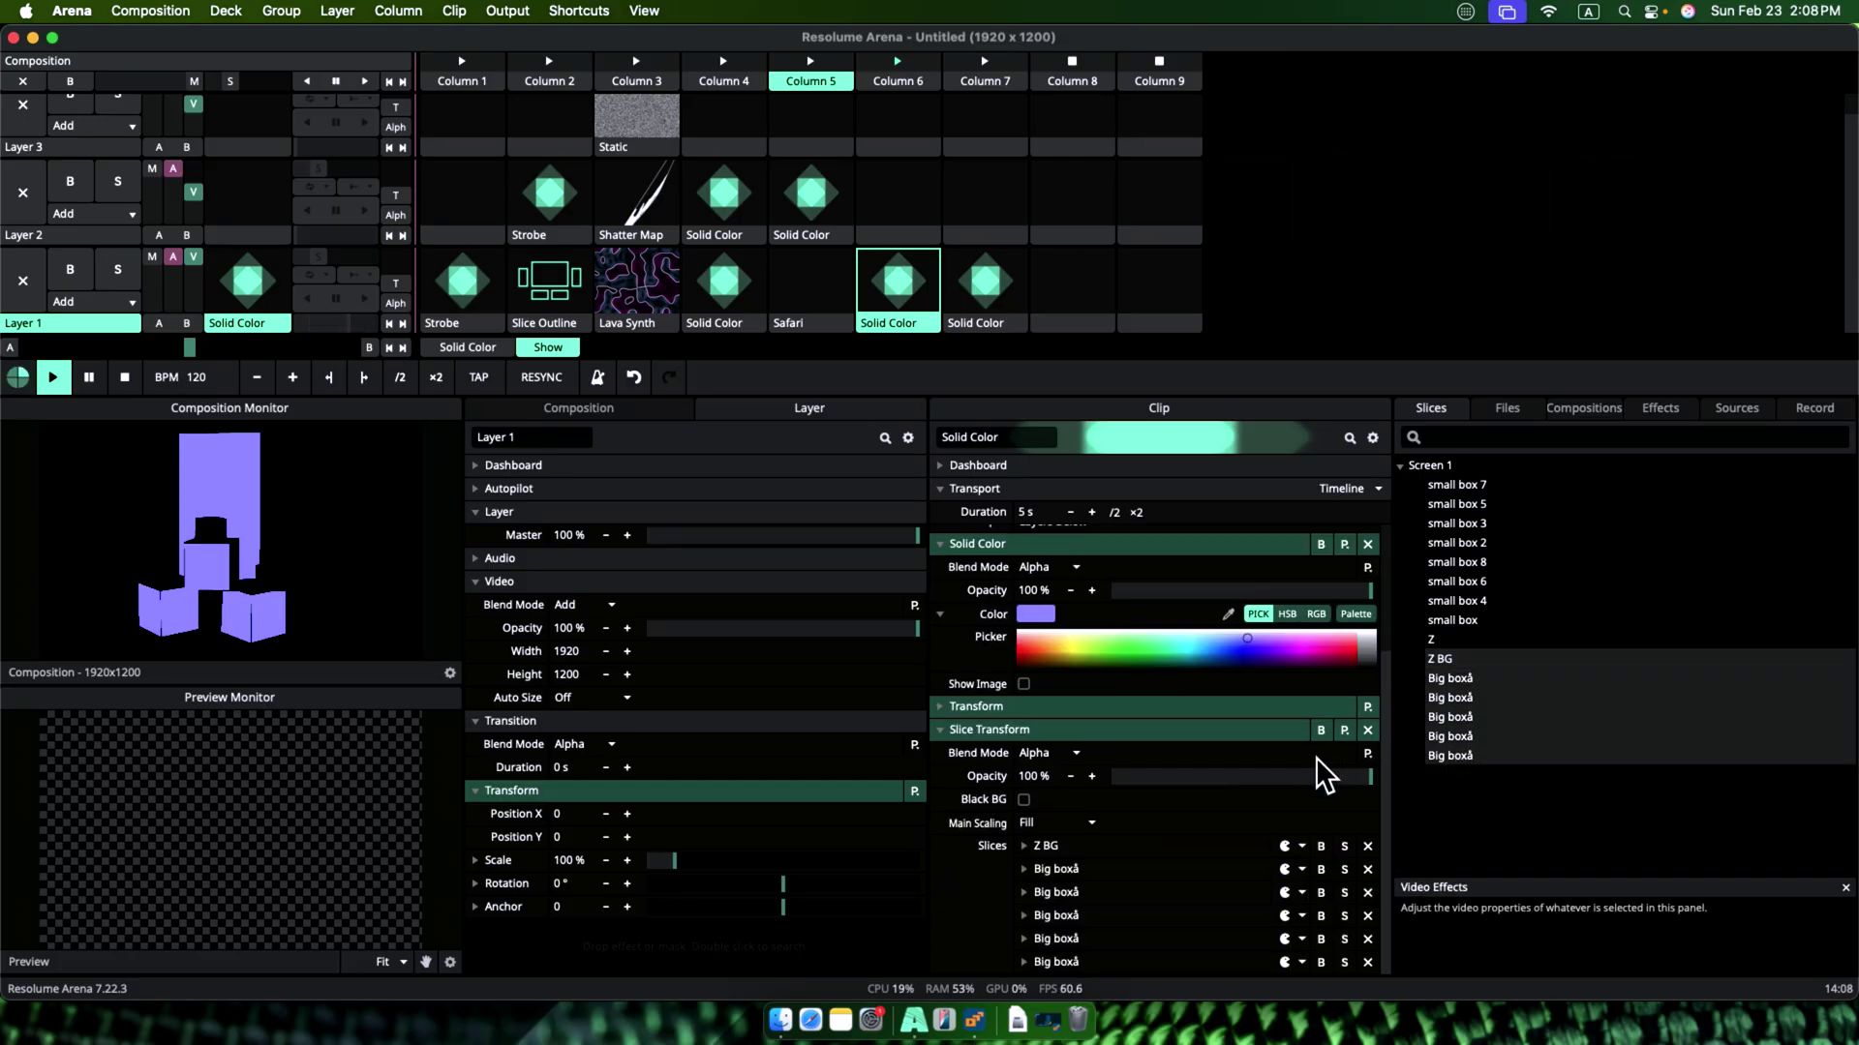
click(1162, 726)
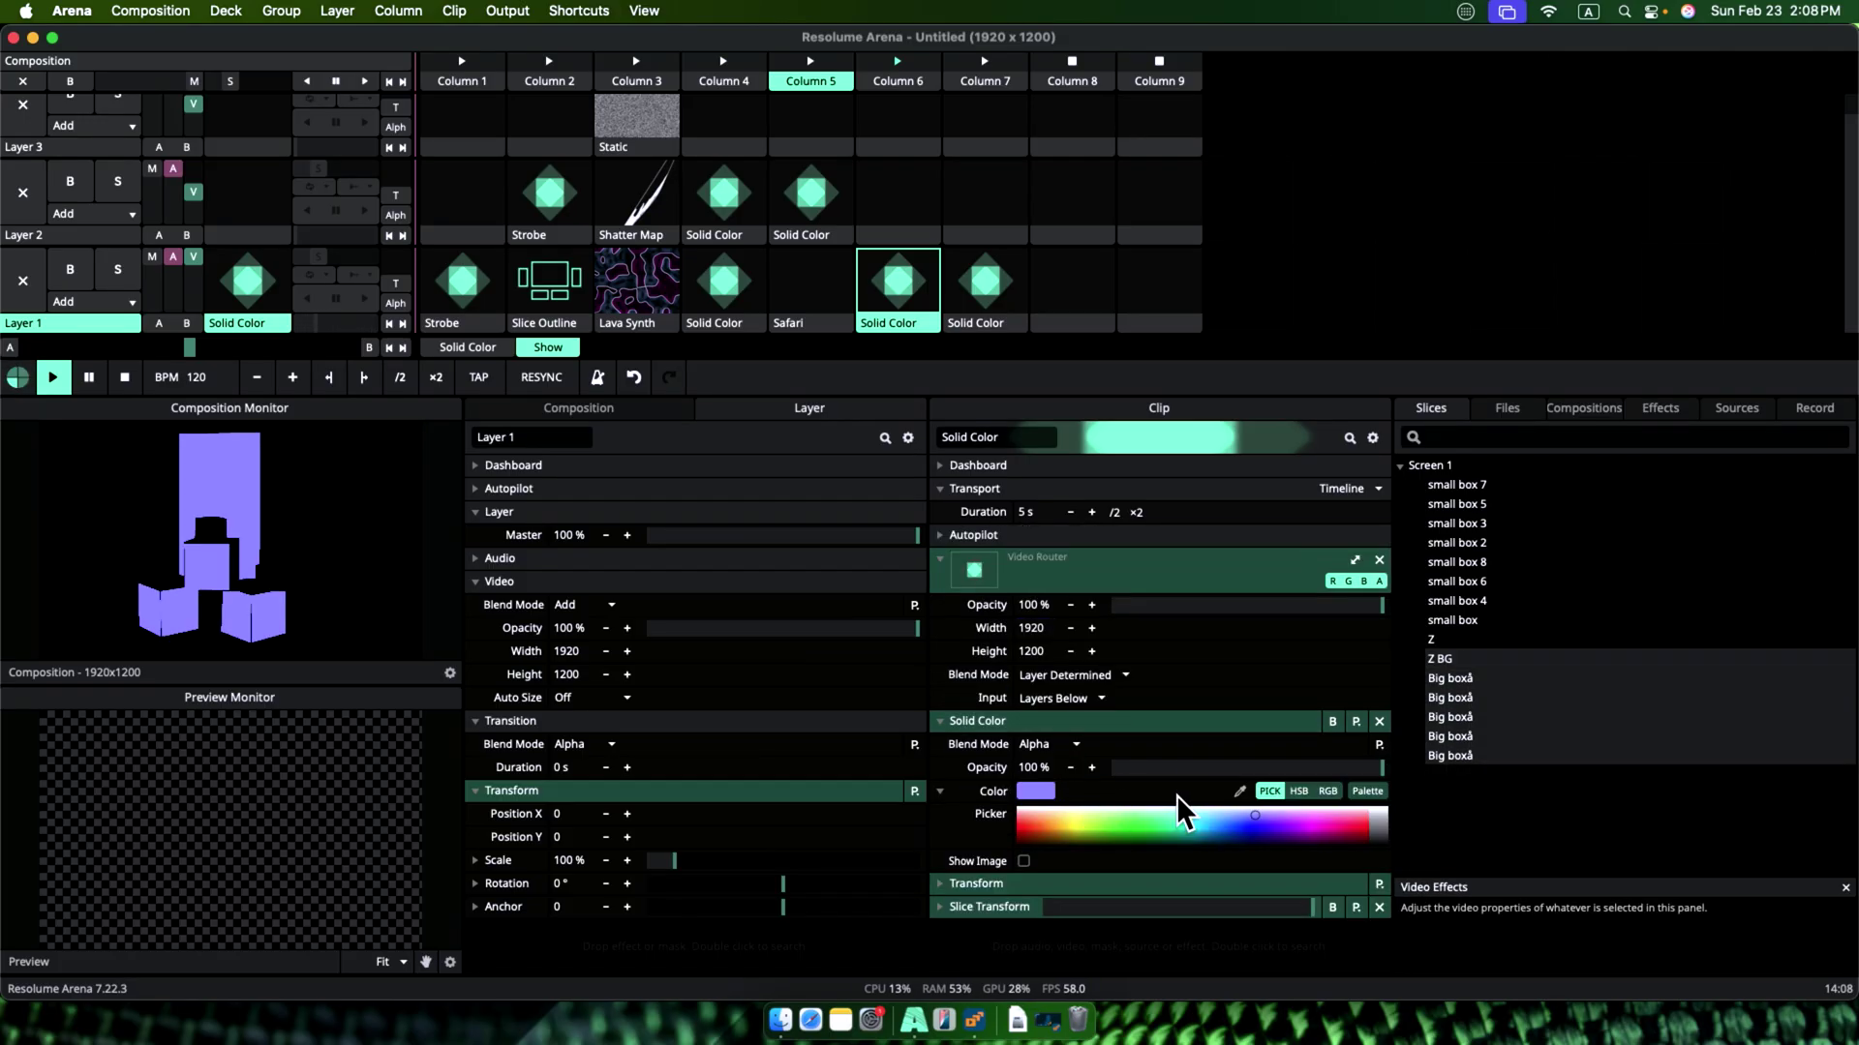
Step: Drive the colour's alpha with a BPM-synced Noise envelope so the purple flickers
click(1305, 790)
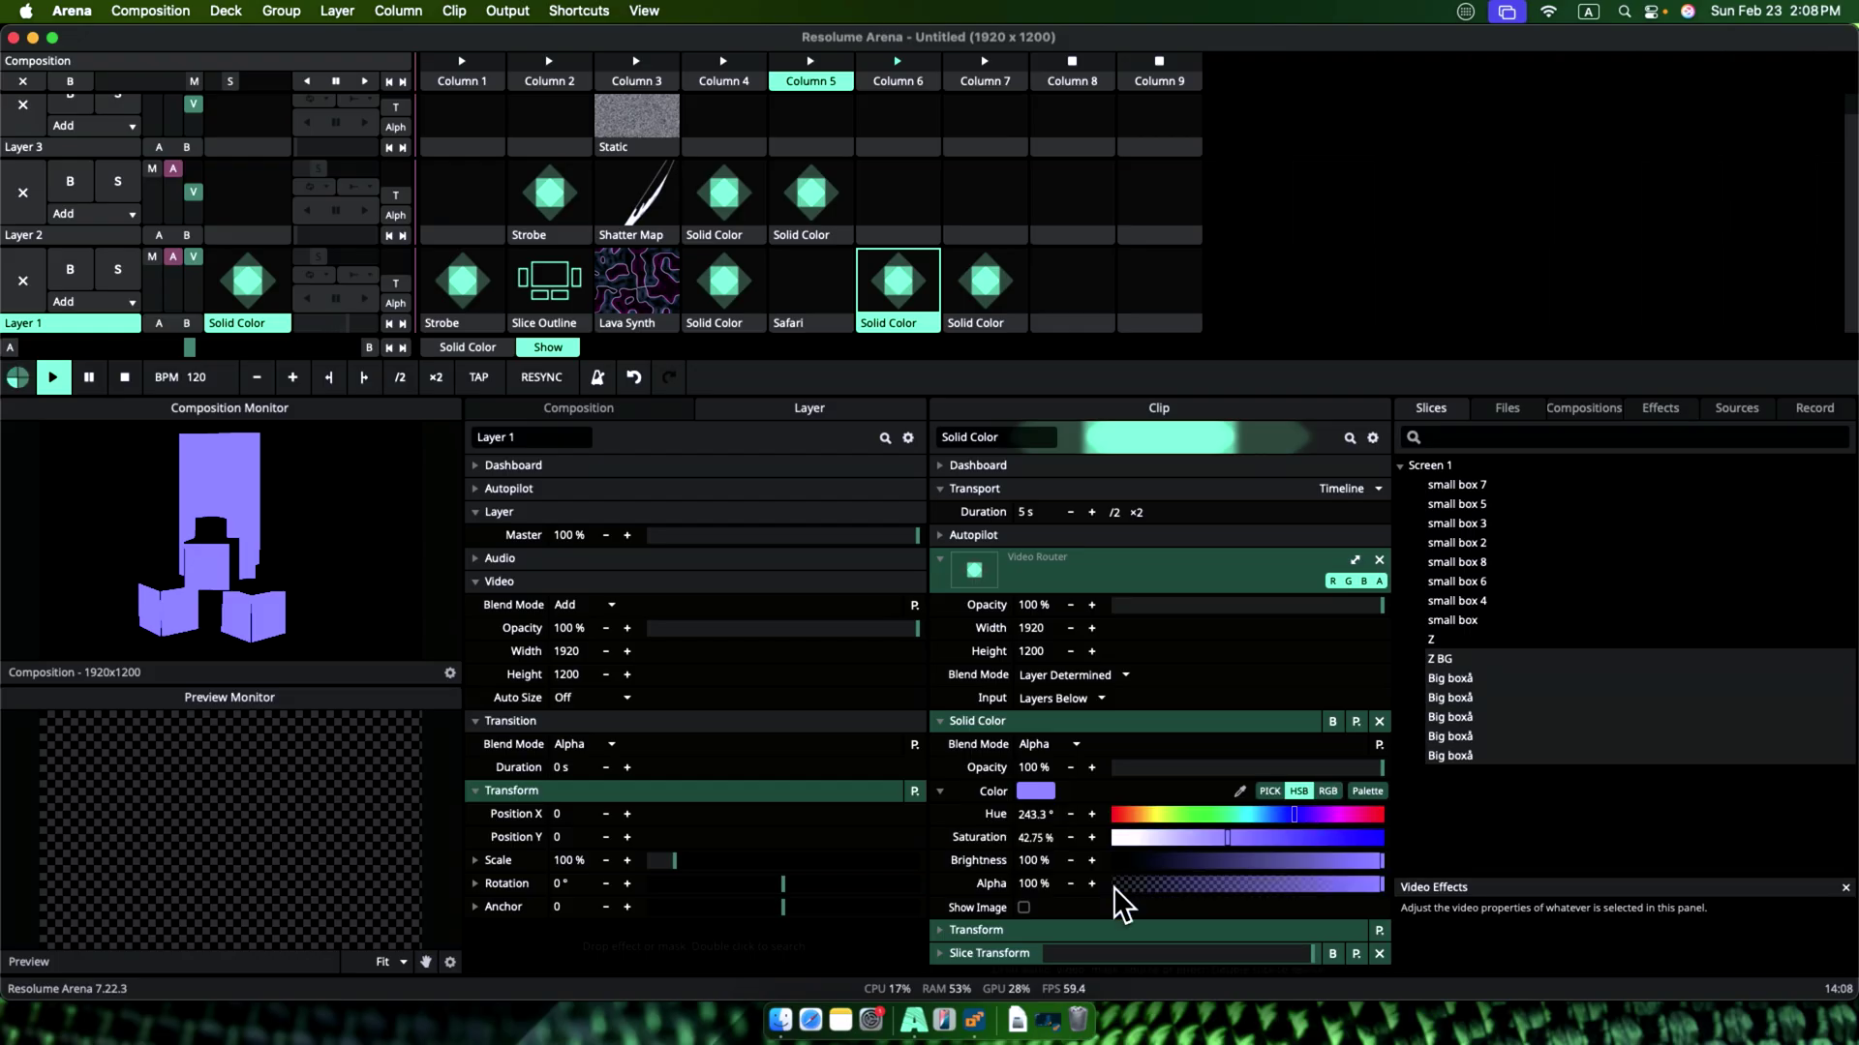
click(1307, 788)
click(1306, 788)
right_click(937, 879)
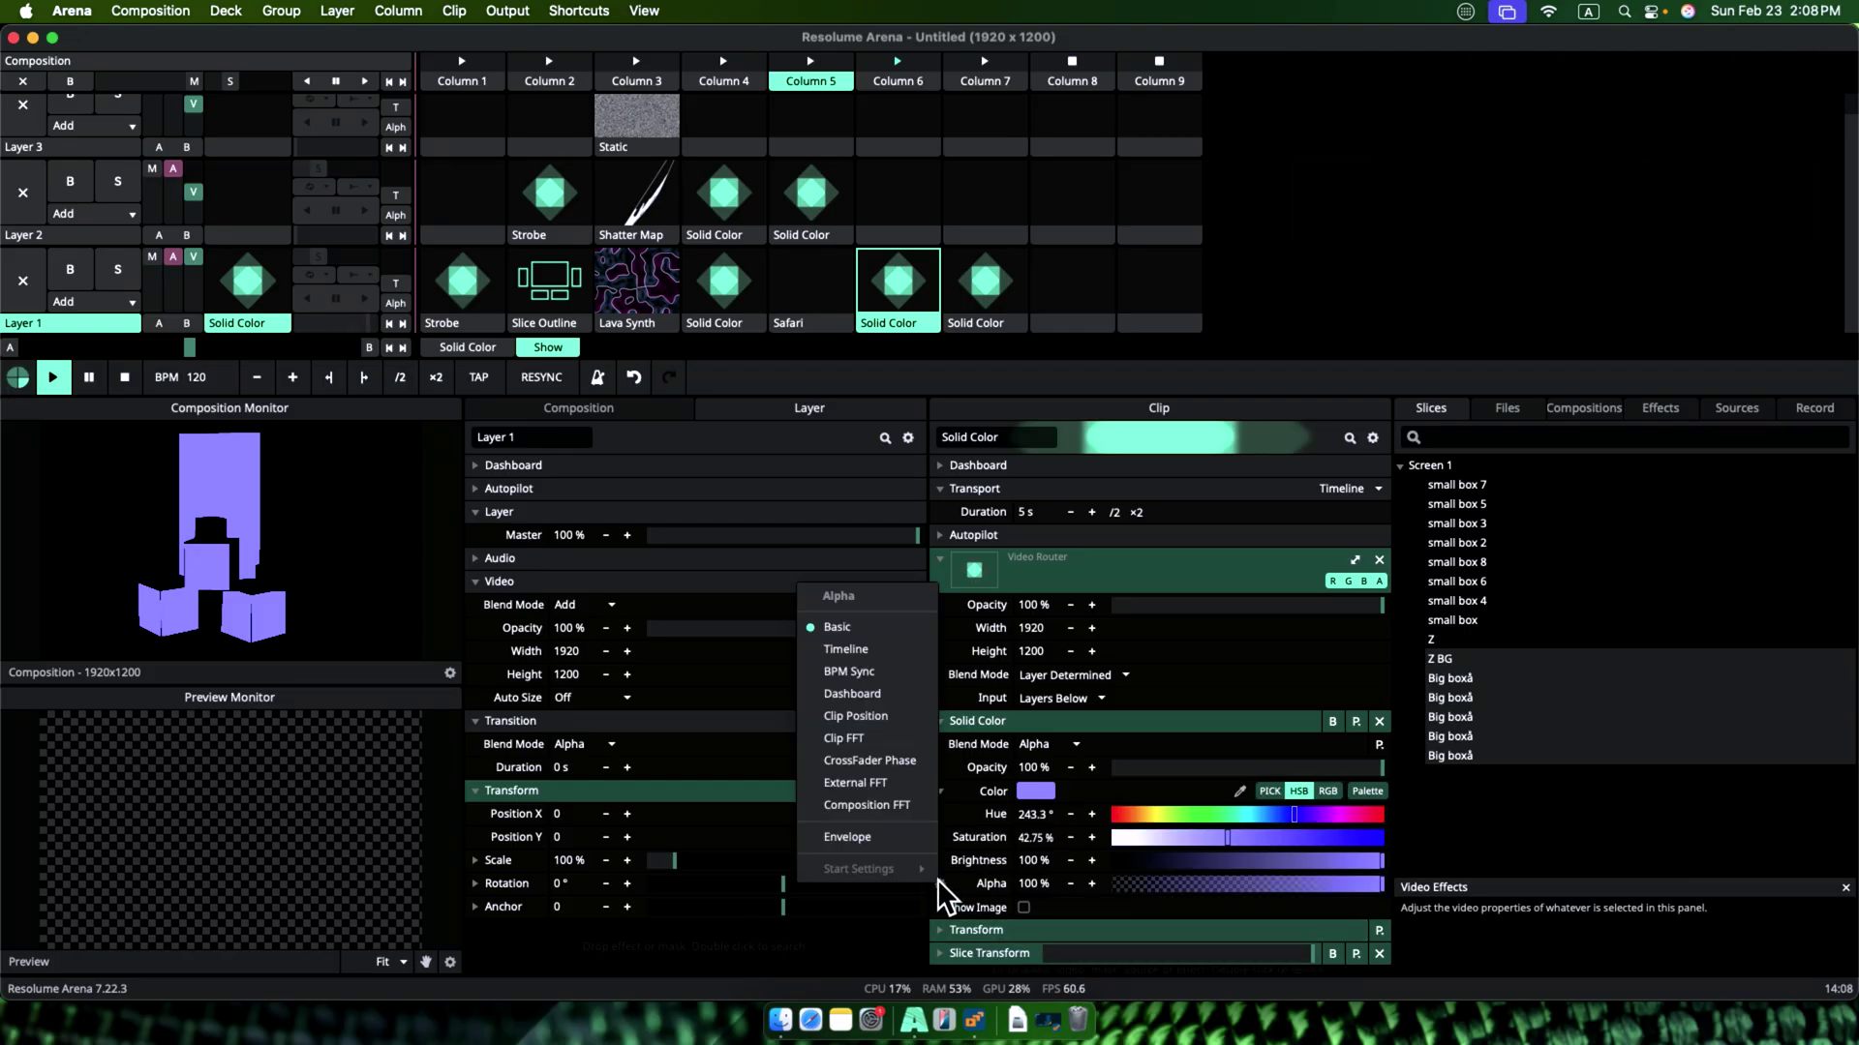
click(850, 838)
click(1356, 888)
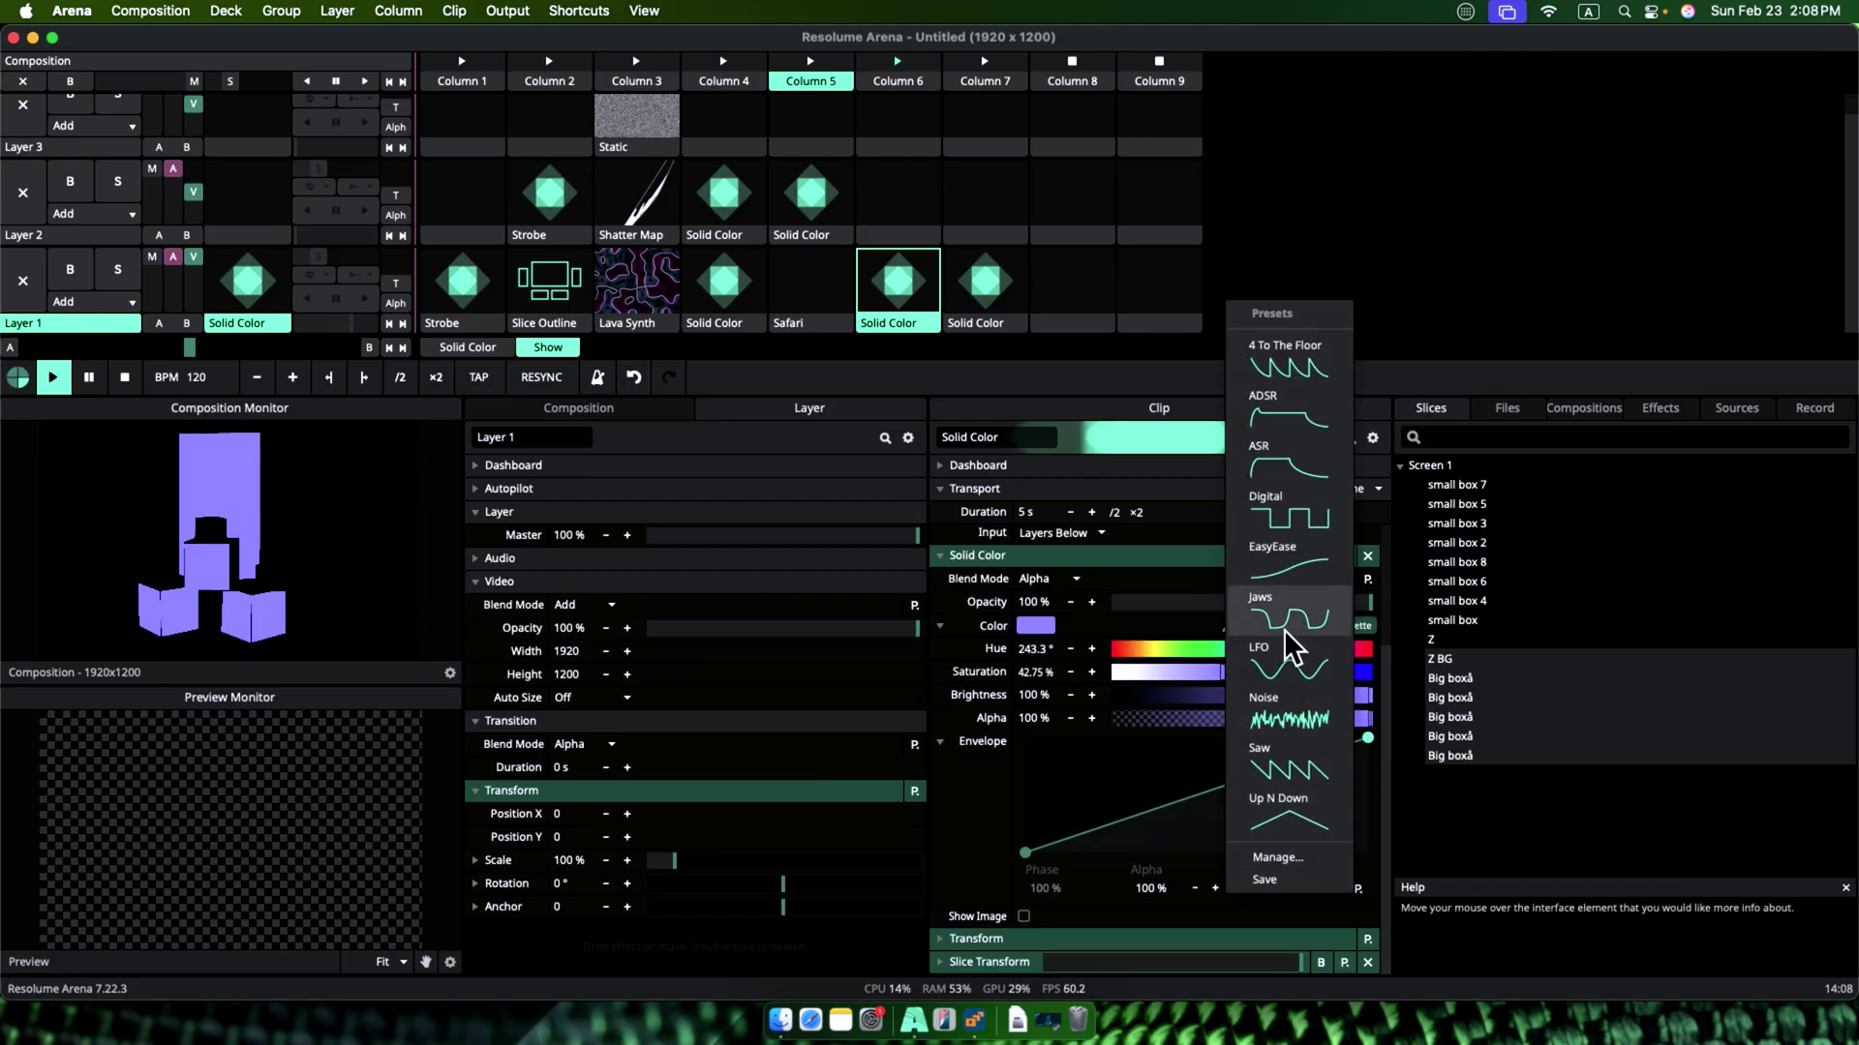
click(1280, 719)
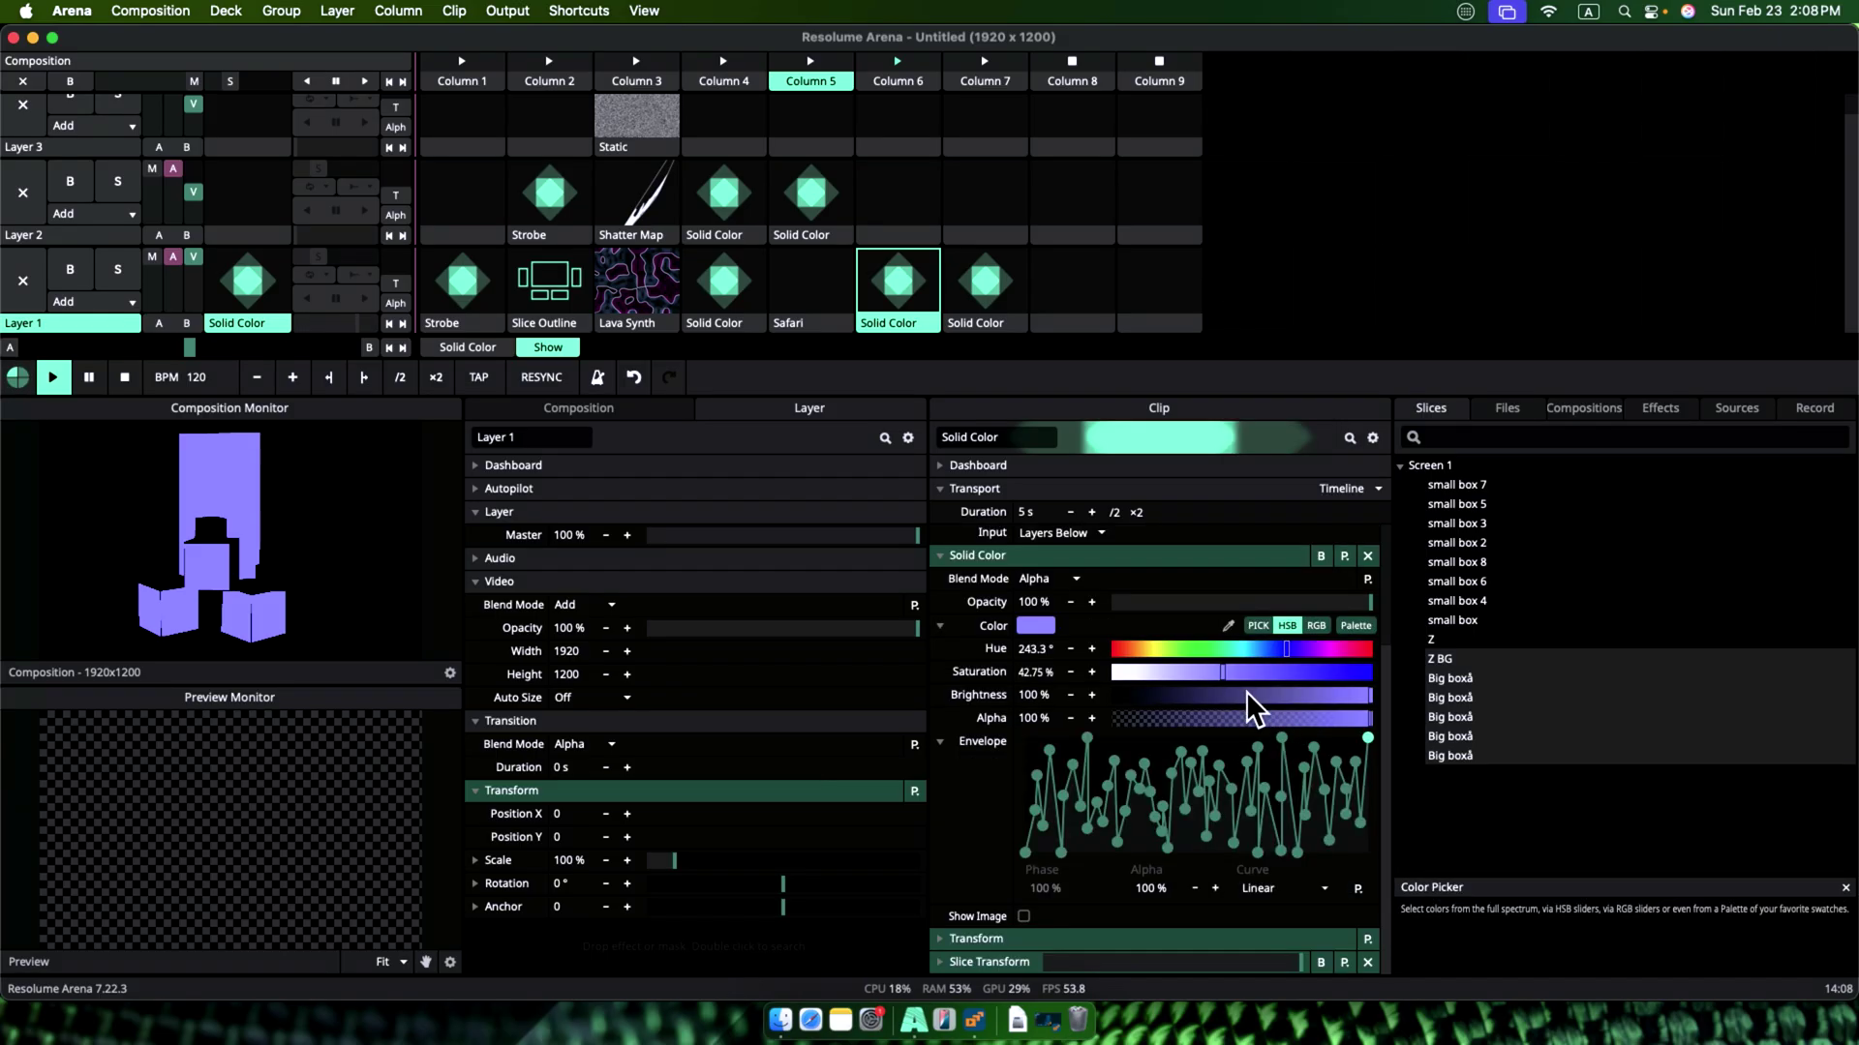
click(939, 717)
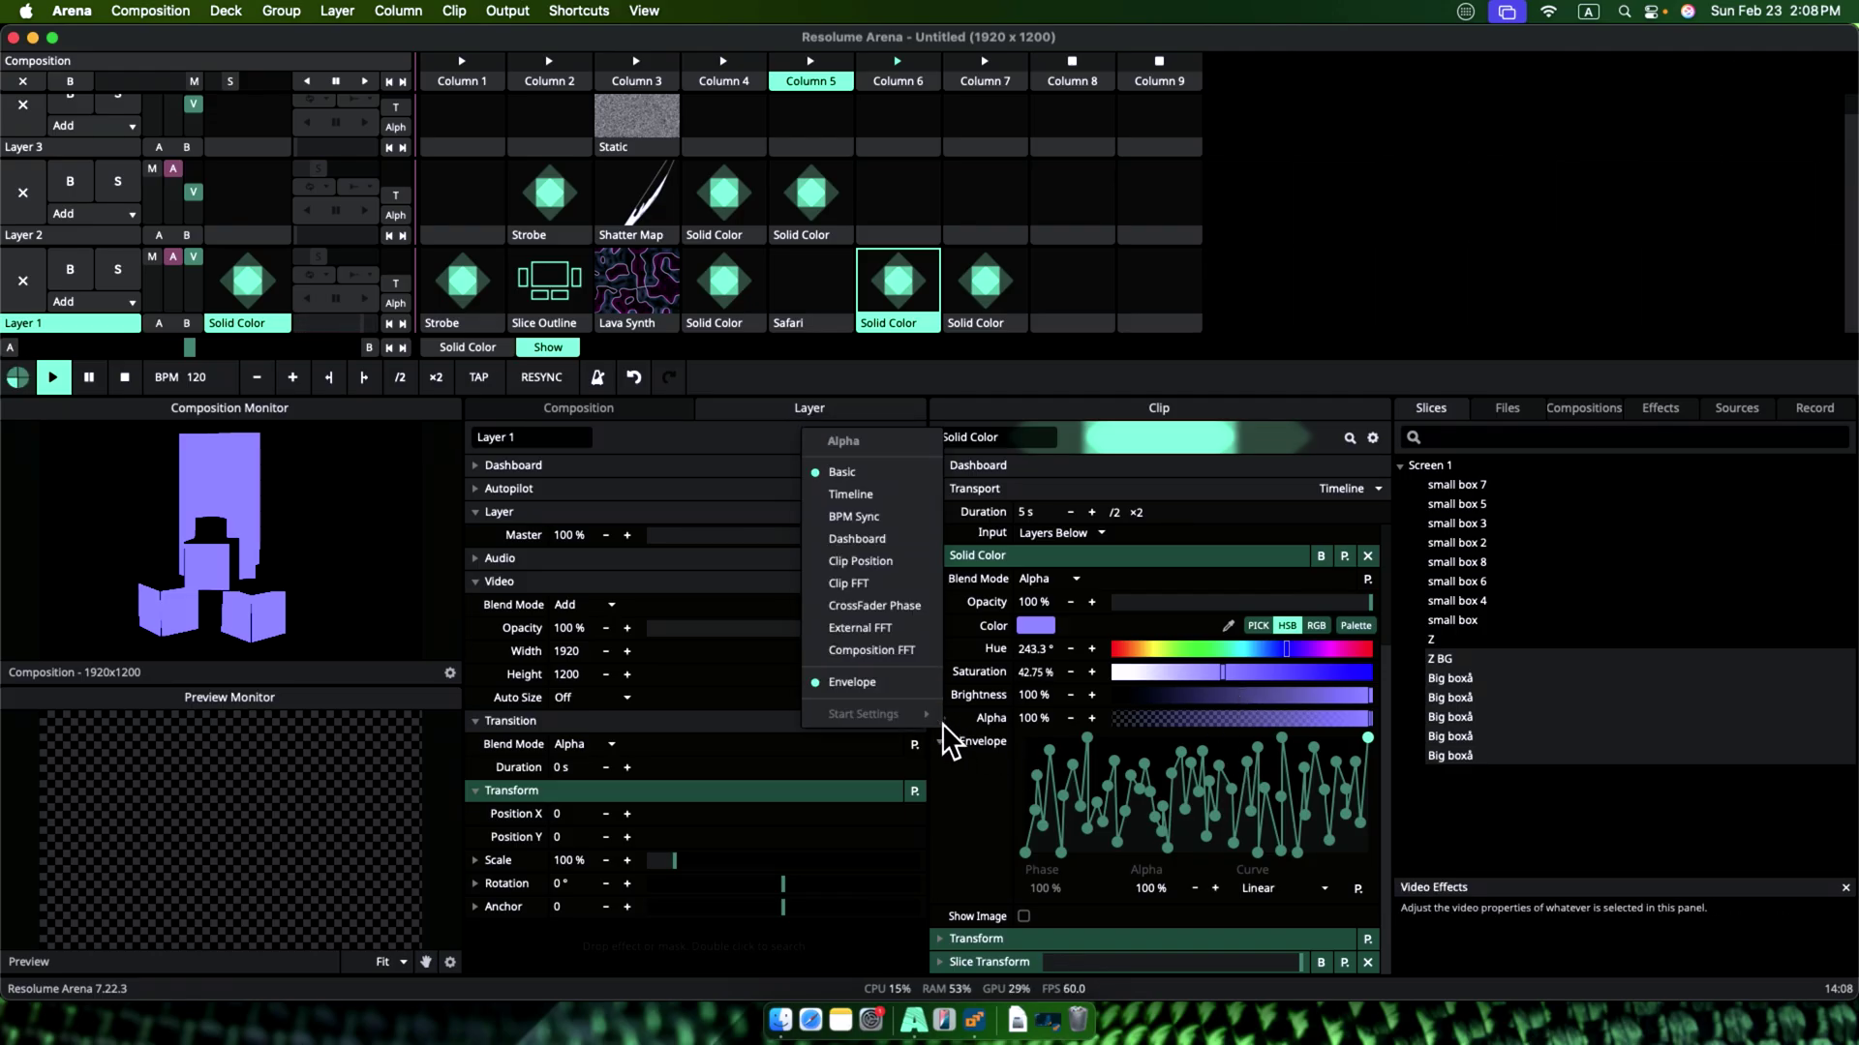
click(838, 519)
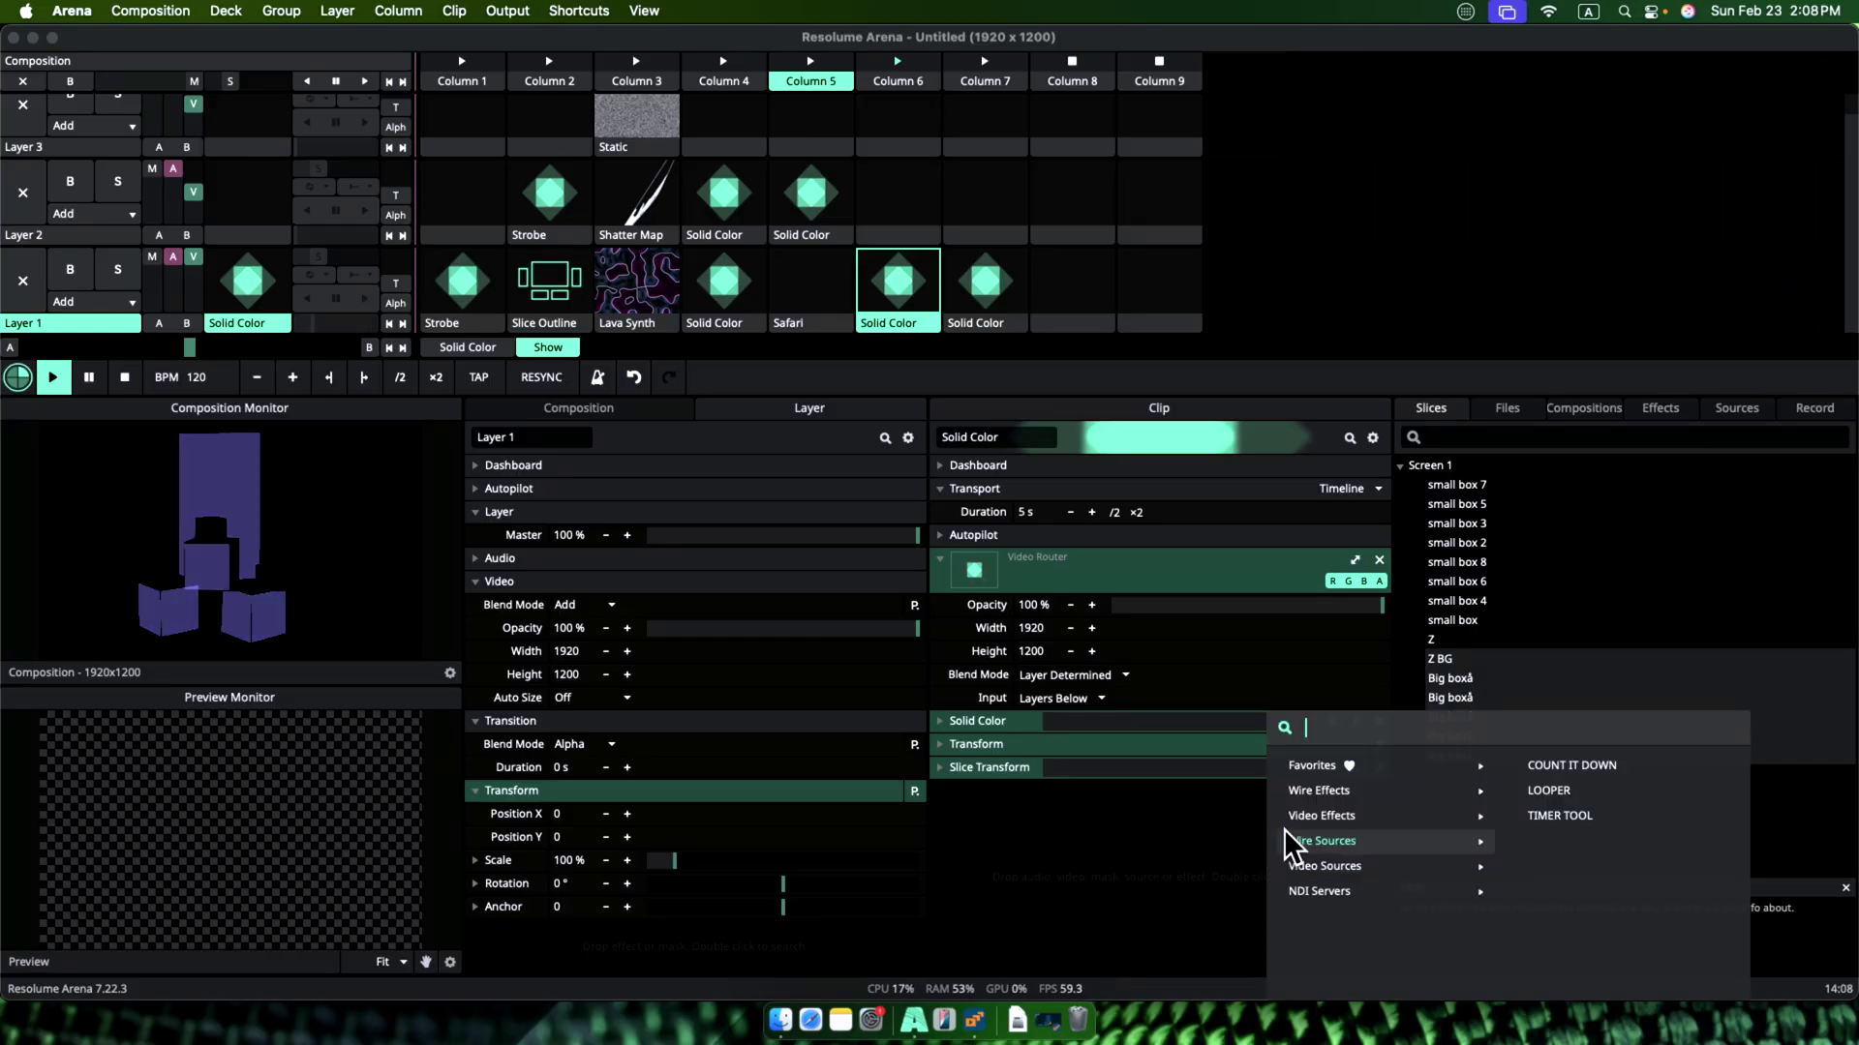
Step: Add a Solid Color effect to the purple clip via 'solid co' search
text(solid co)
key(Return)
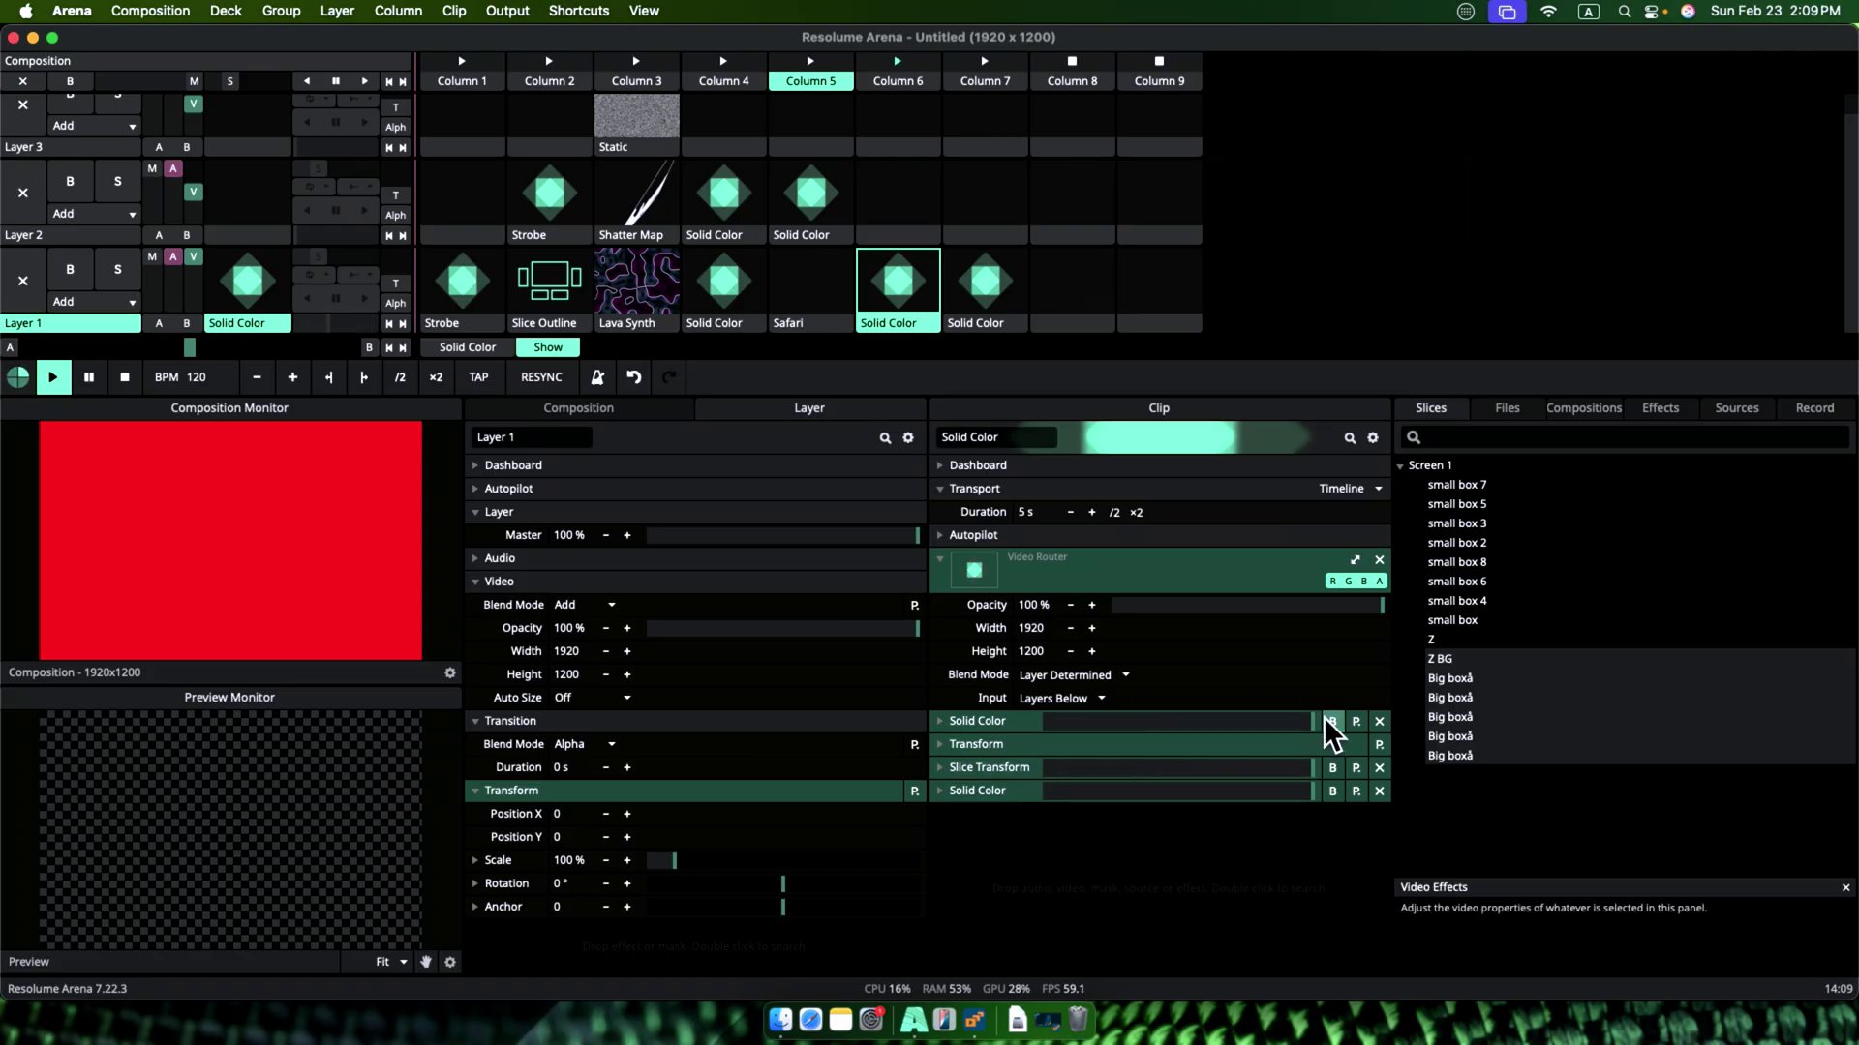
click(1329, 793)
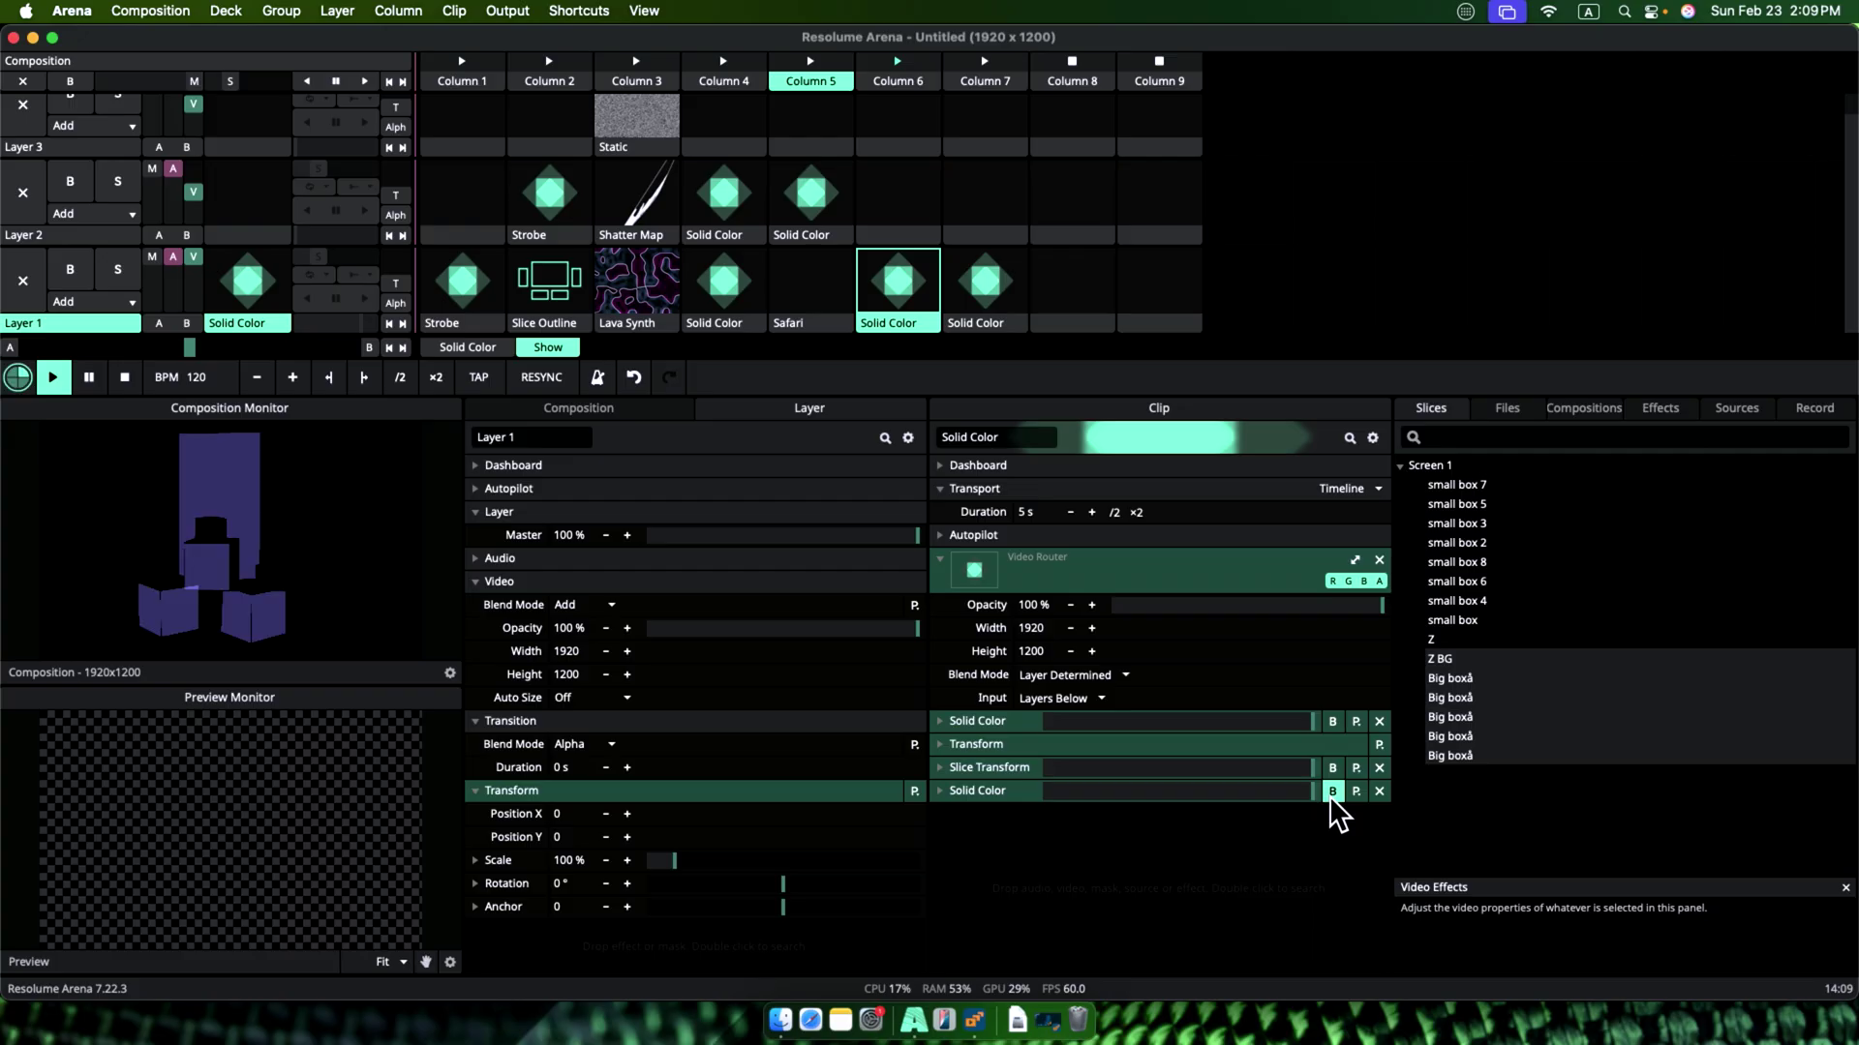
click(1329, 793)
Step: Animate the new Solid Color effect's Opacity set to Play Once & Hold
click(1012, 792)
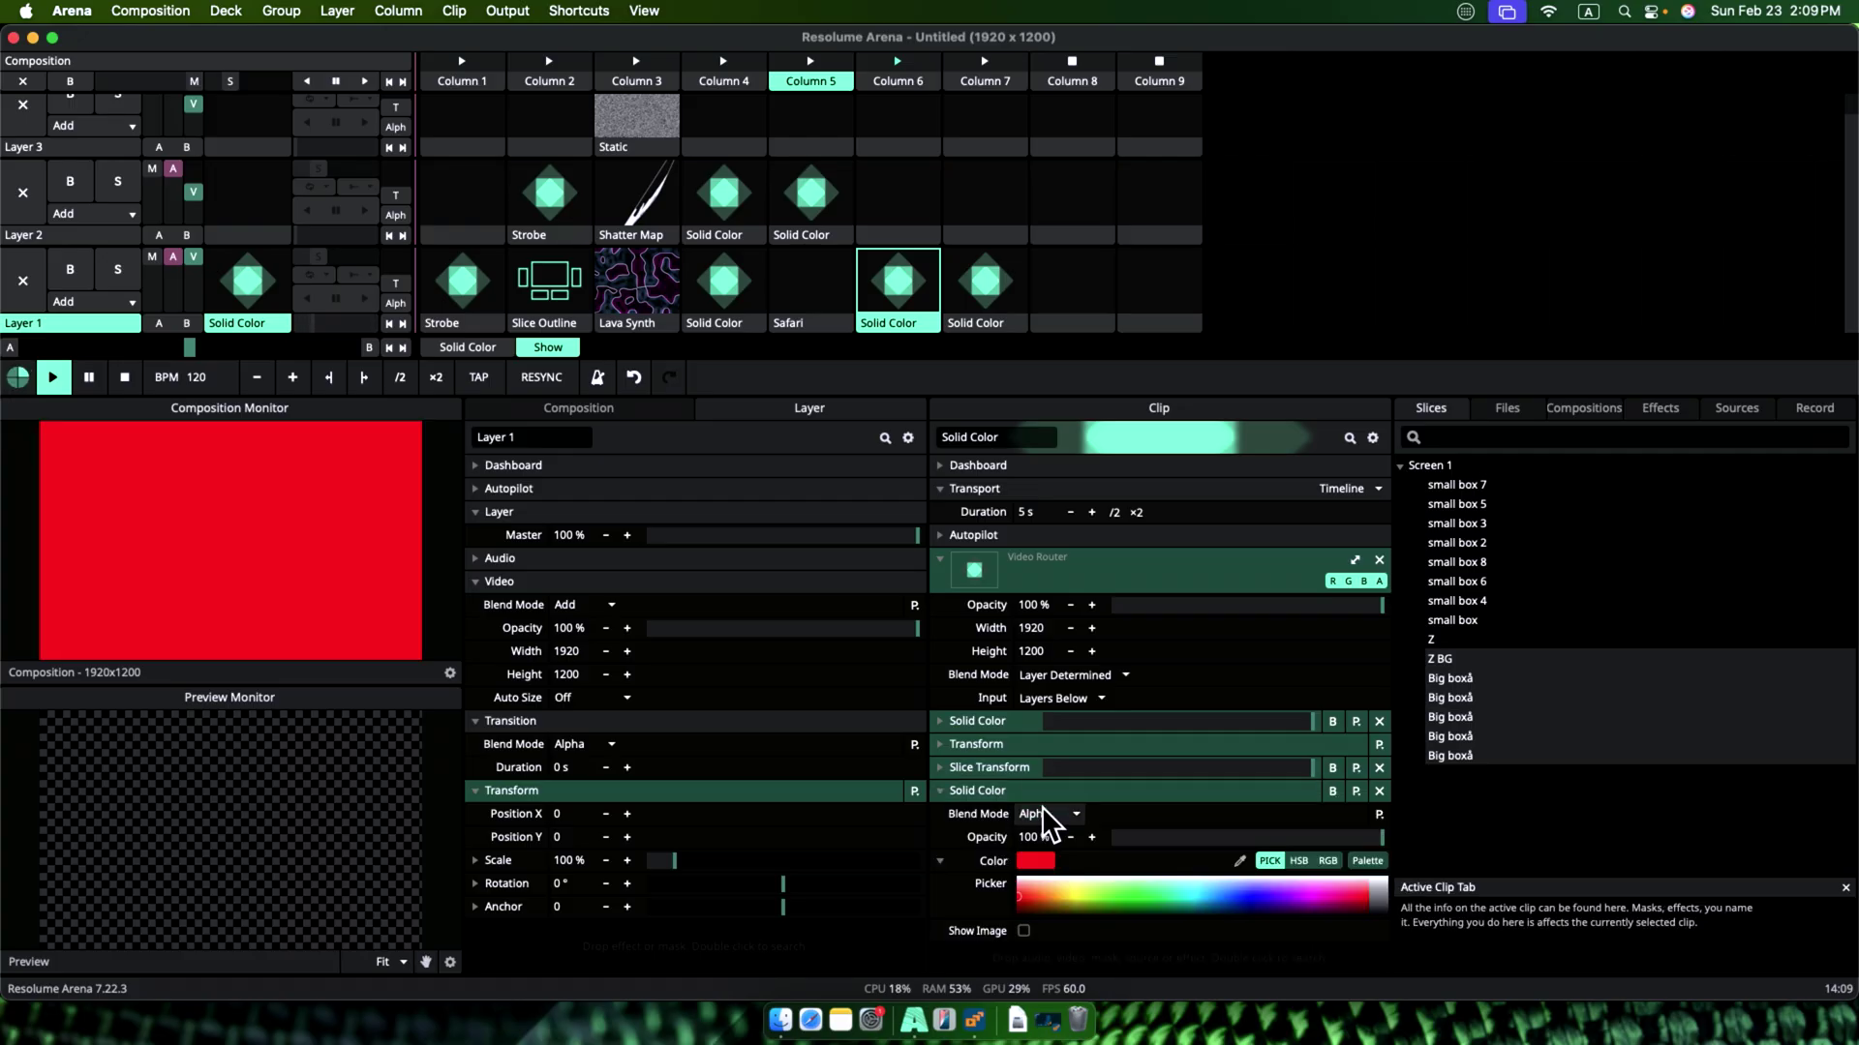
click(1022, 838)
click(1091, 858)
click(1154, 944)
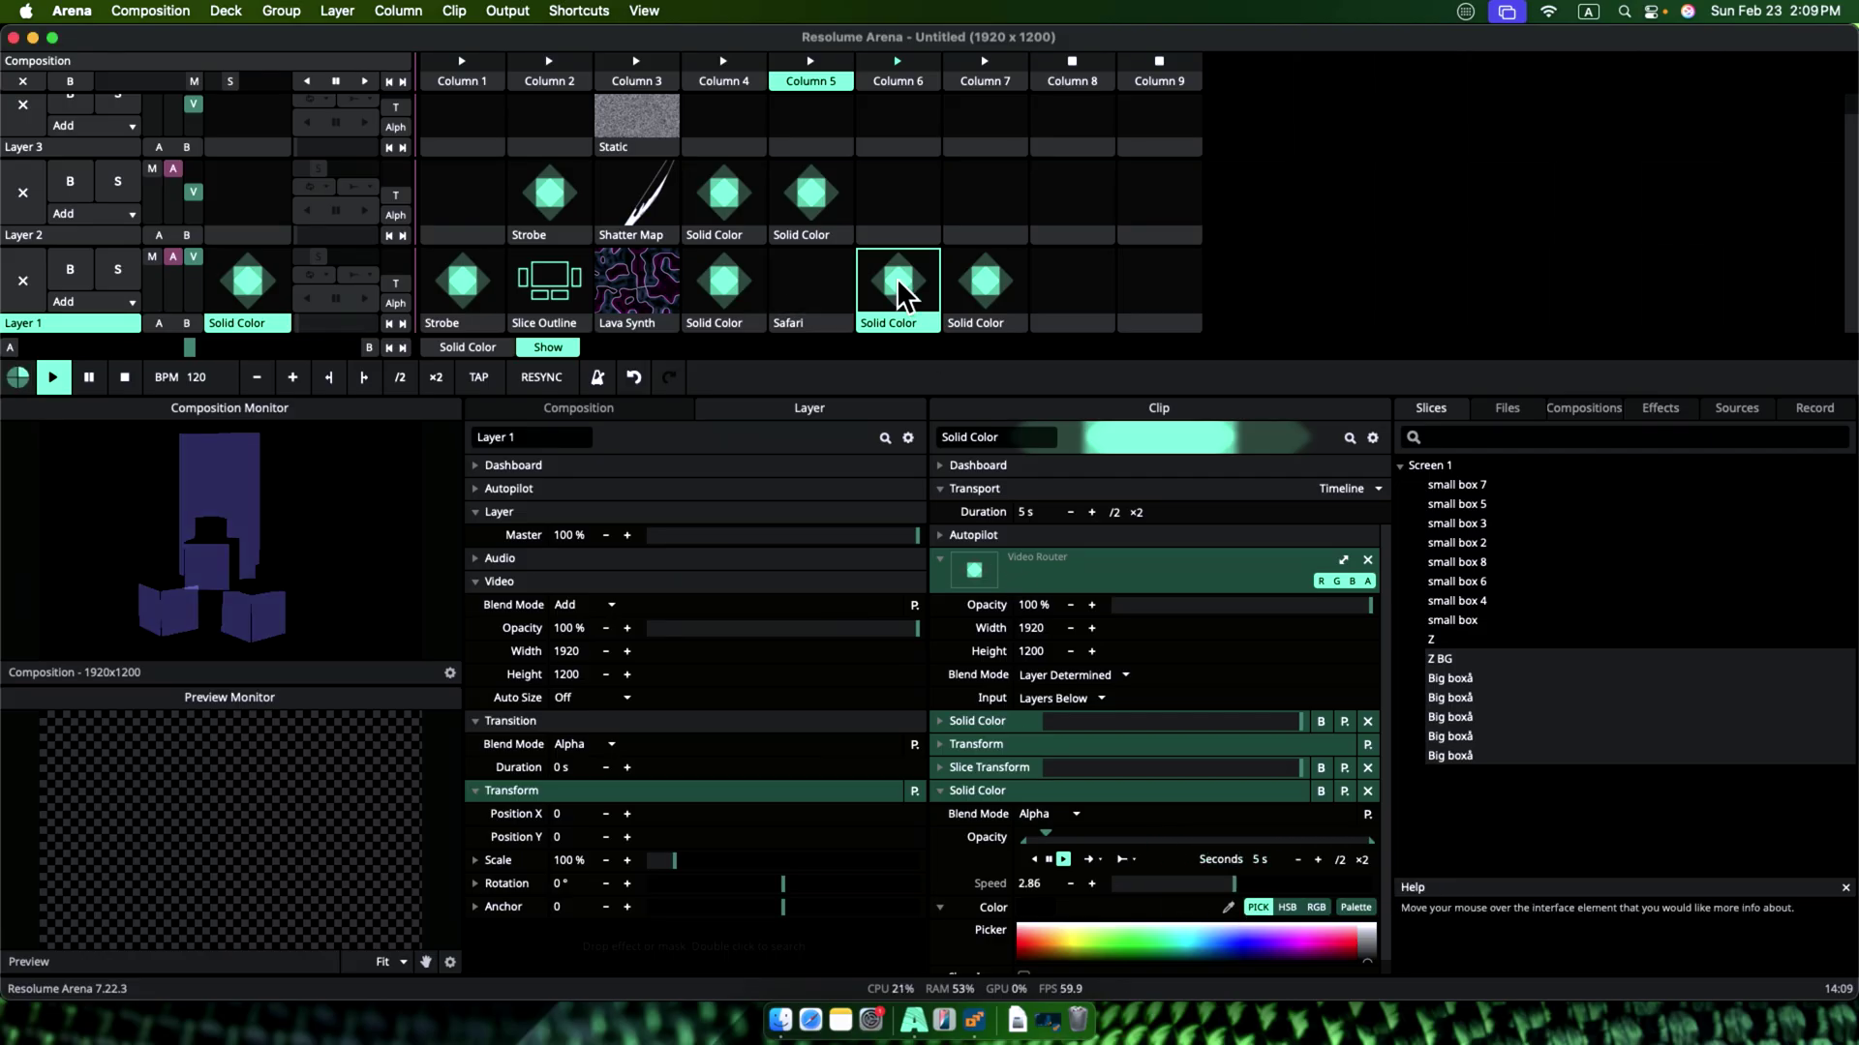
double_click(986, 198)
Step: Create a SLICE STROBE clip in Layer 2 Column 7, launch it, and add a Big boxå slice
text(strob)
click(1066, 281)
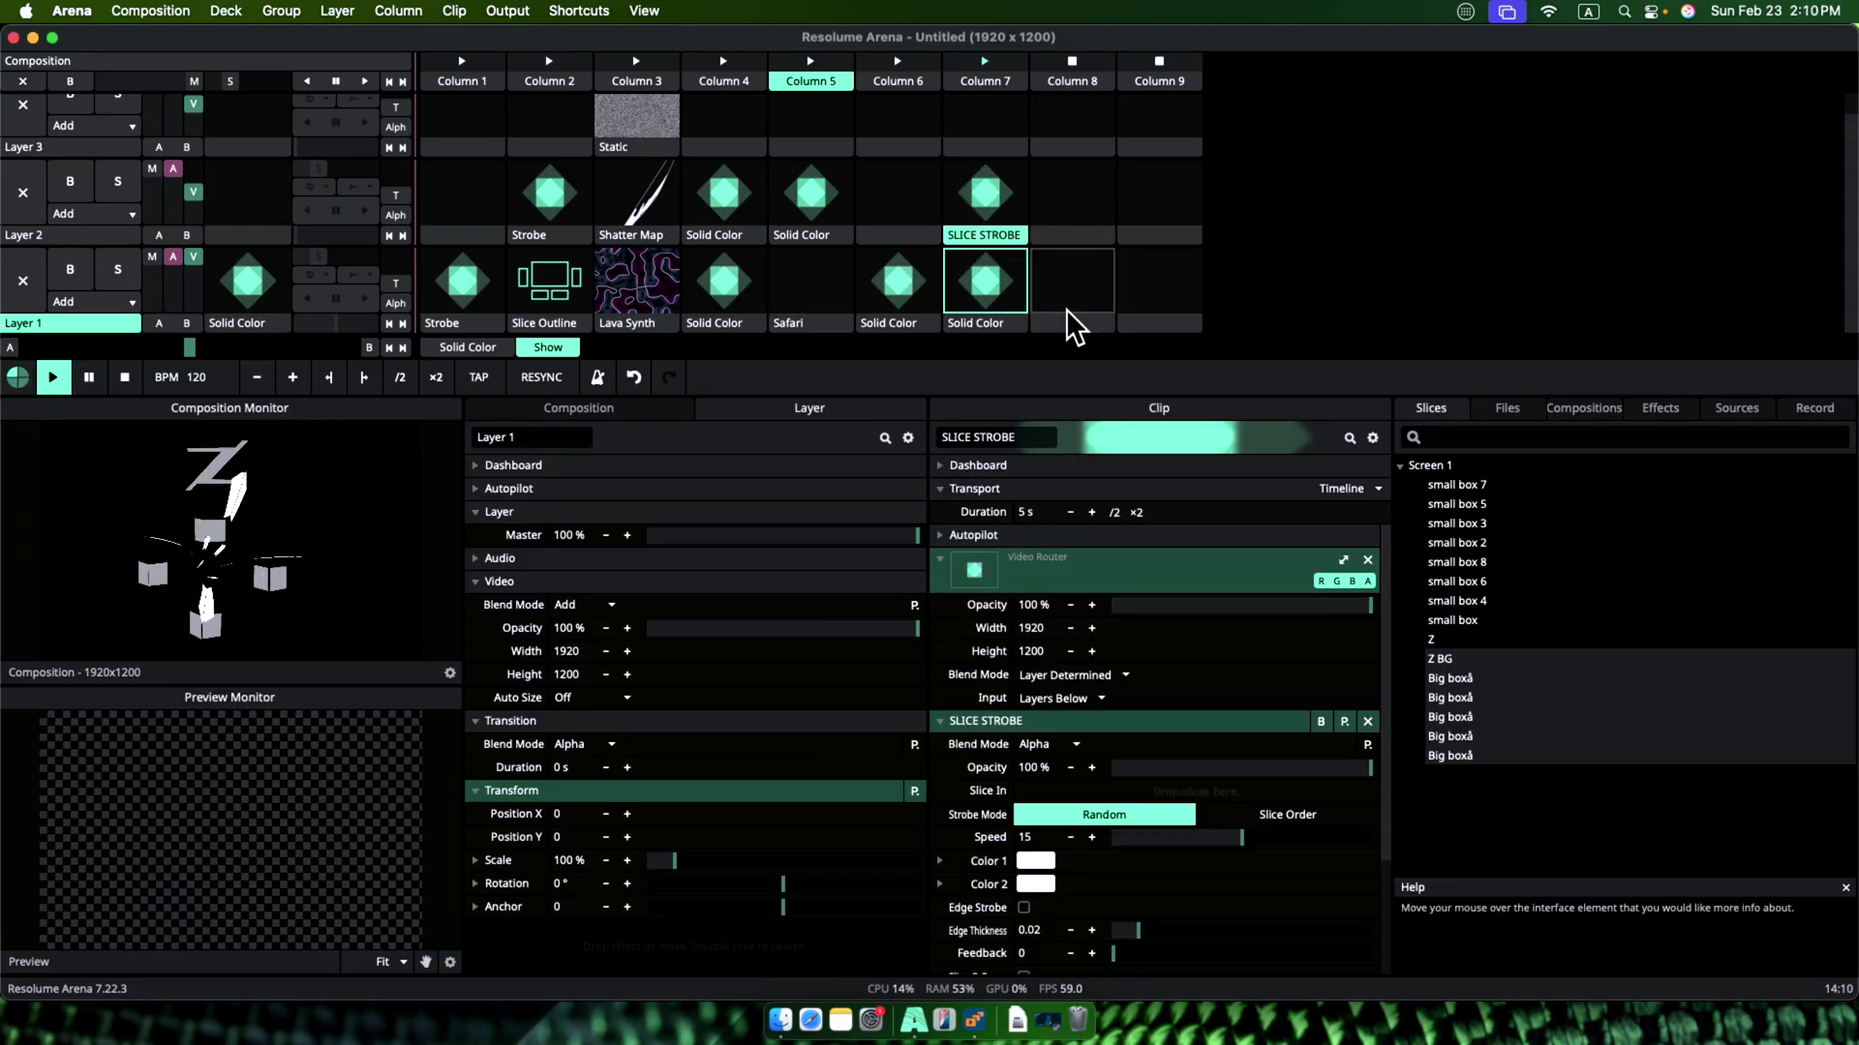
click(986, 213)
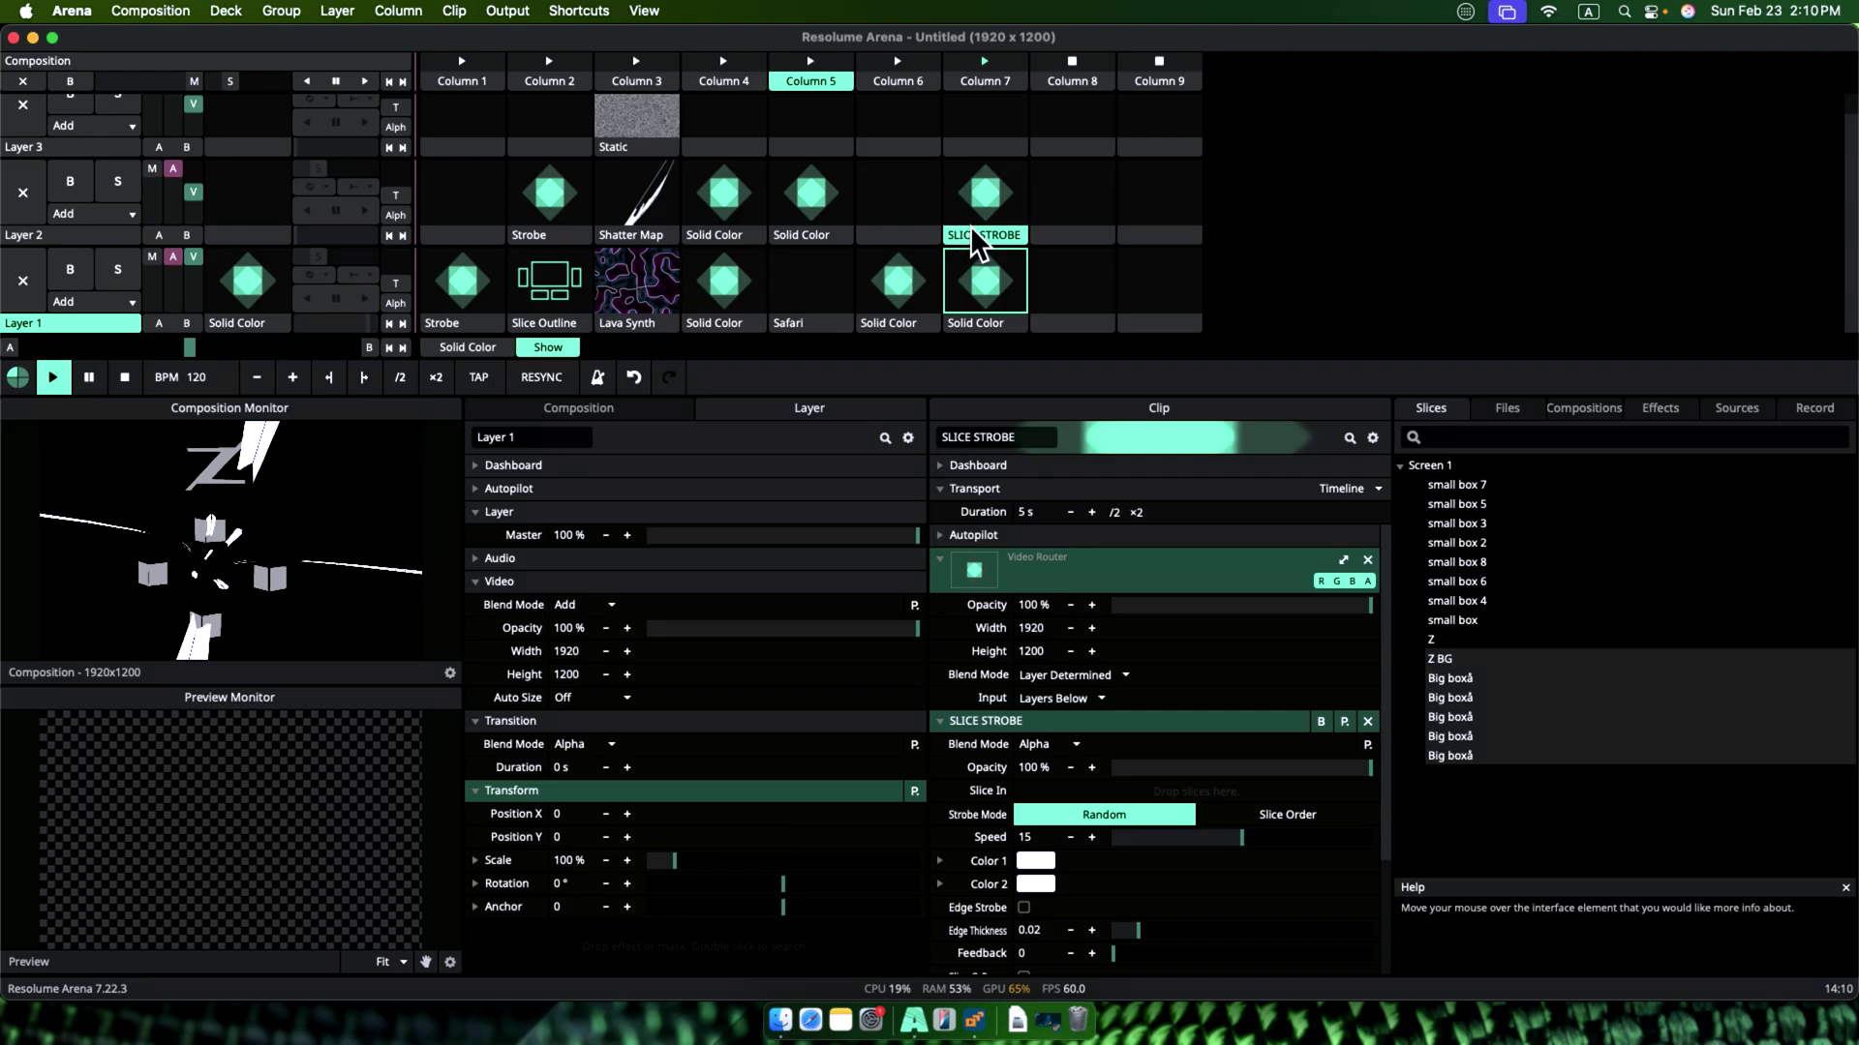
click(22, 281)
drag(1458, 706, 1229, 666)
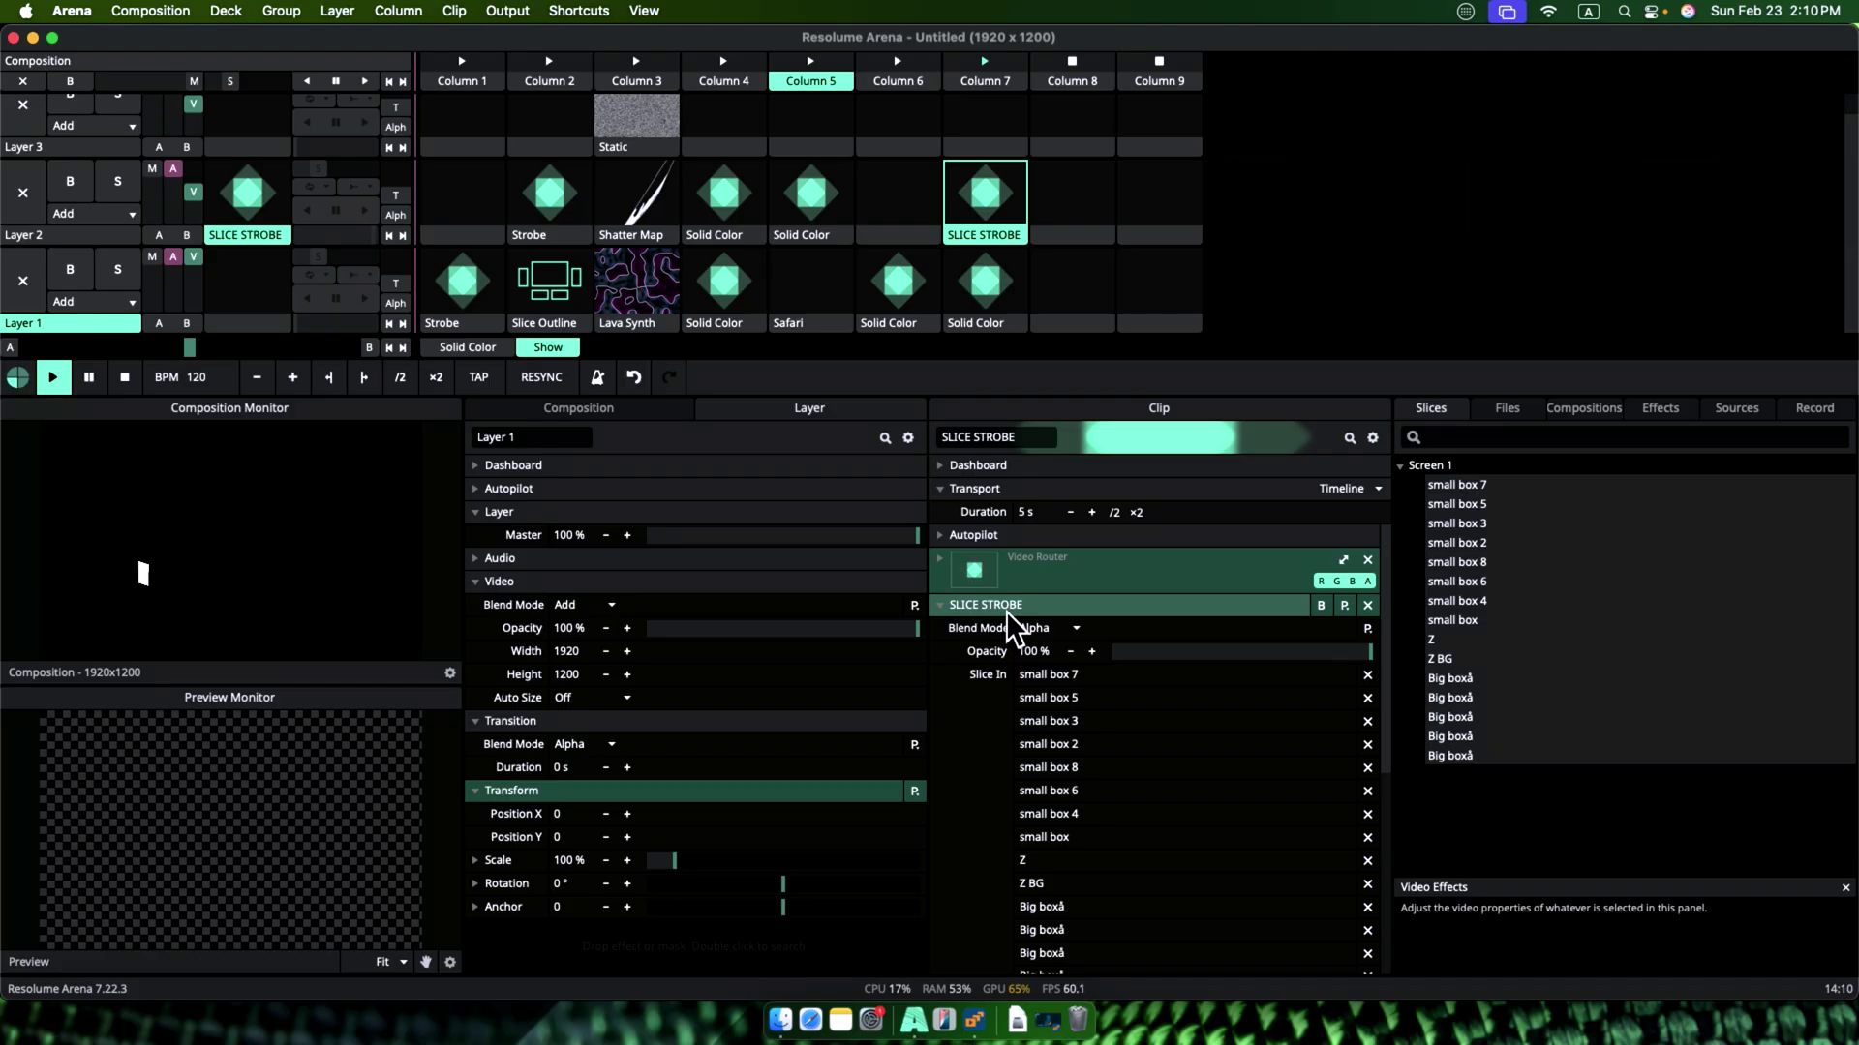
scroll(1007, 611, down, 5)
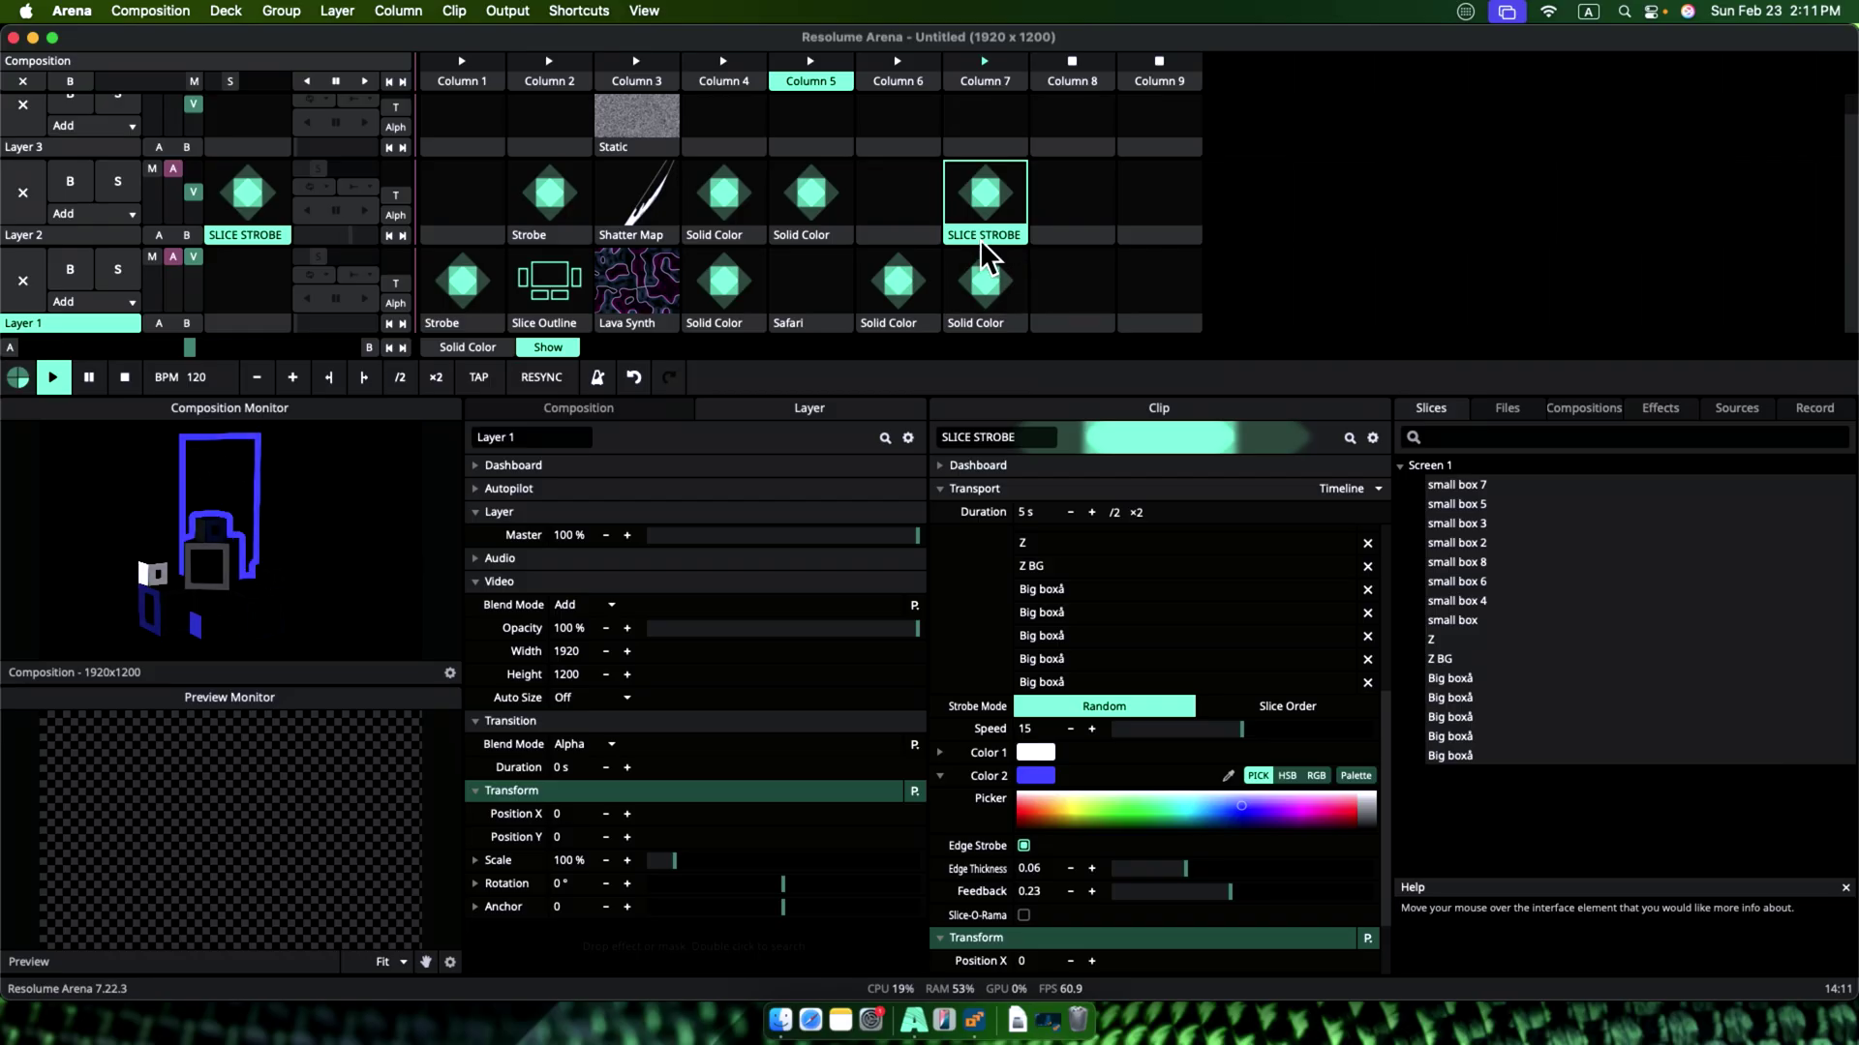
Step: Copy the Slice Strobe clip into Column 8, play it, and raise Feedback to 0.31
drag(982, 244, 1074, 155)
click(1069, 143)
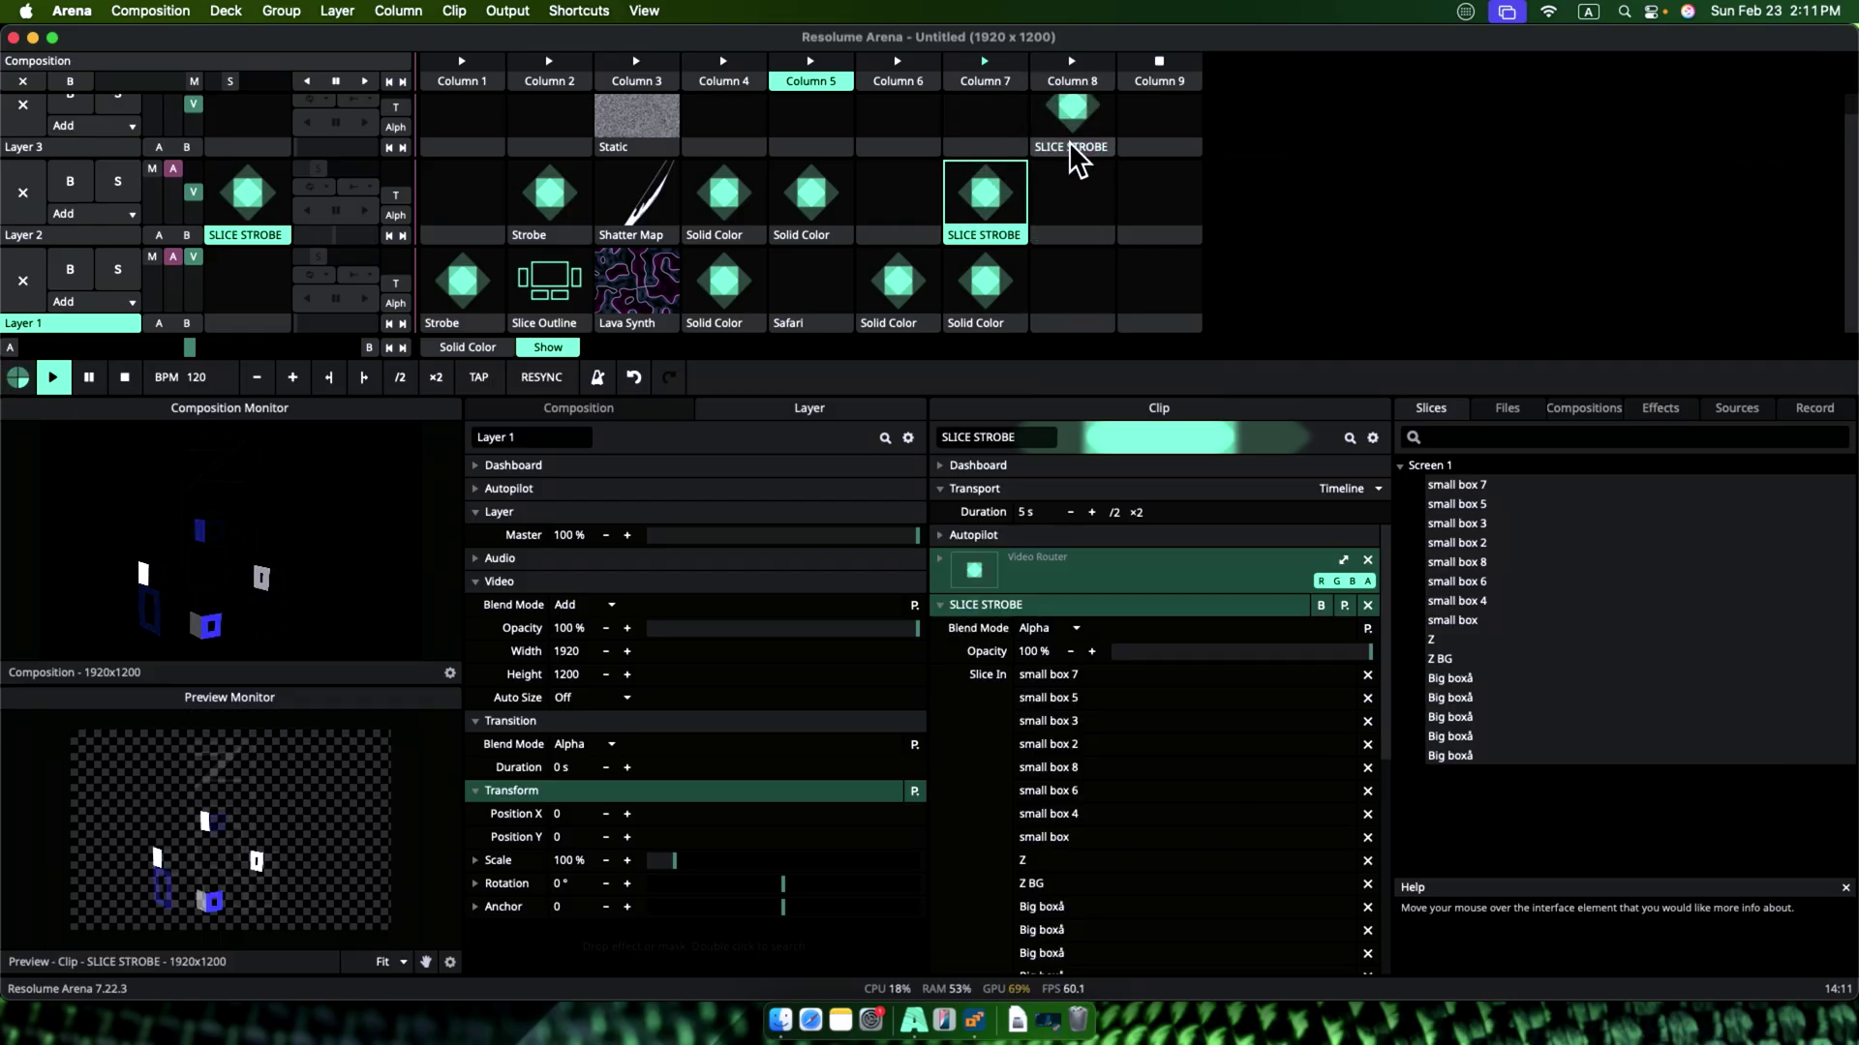
click(1070, 121)
scroll(1075, 707, down, 5)
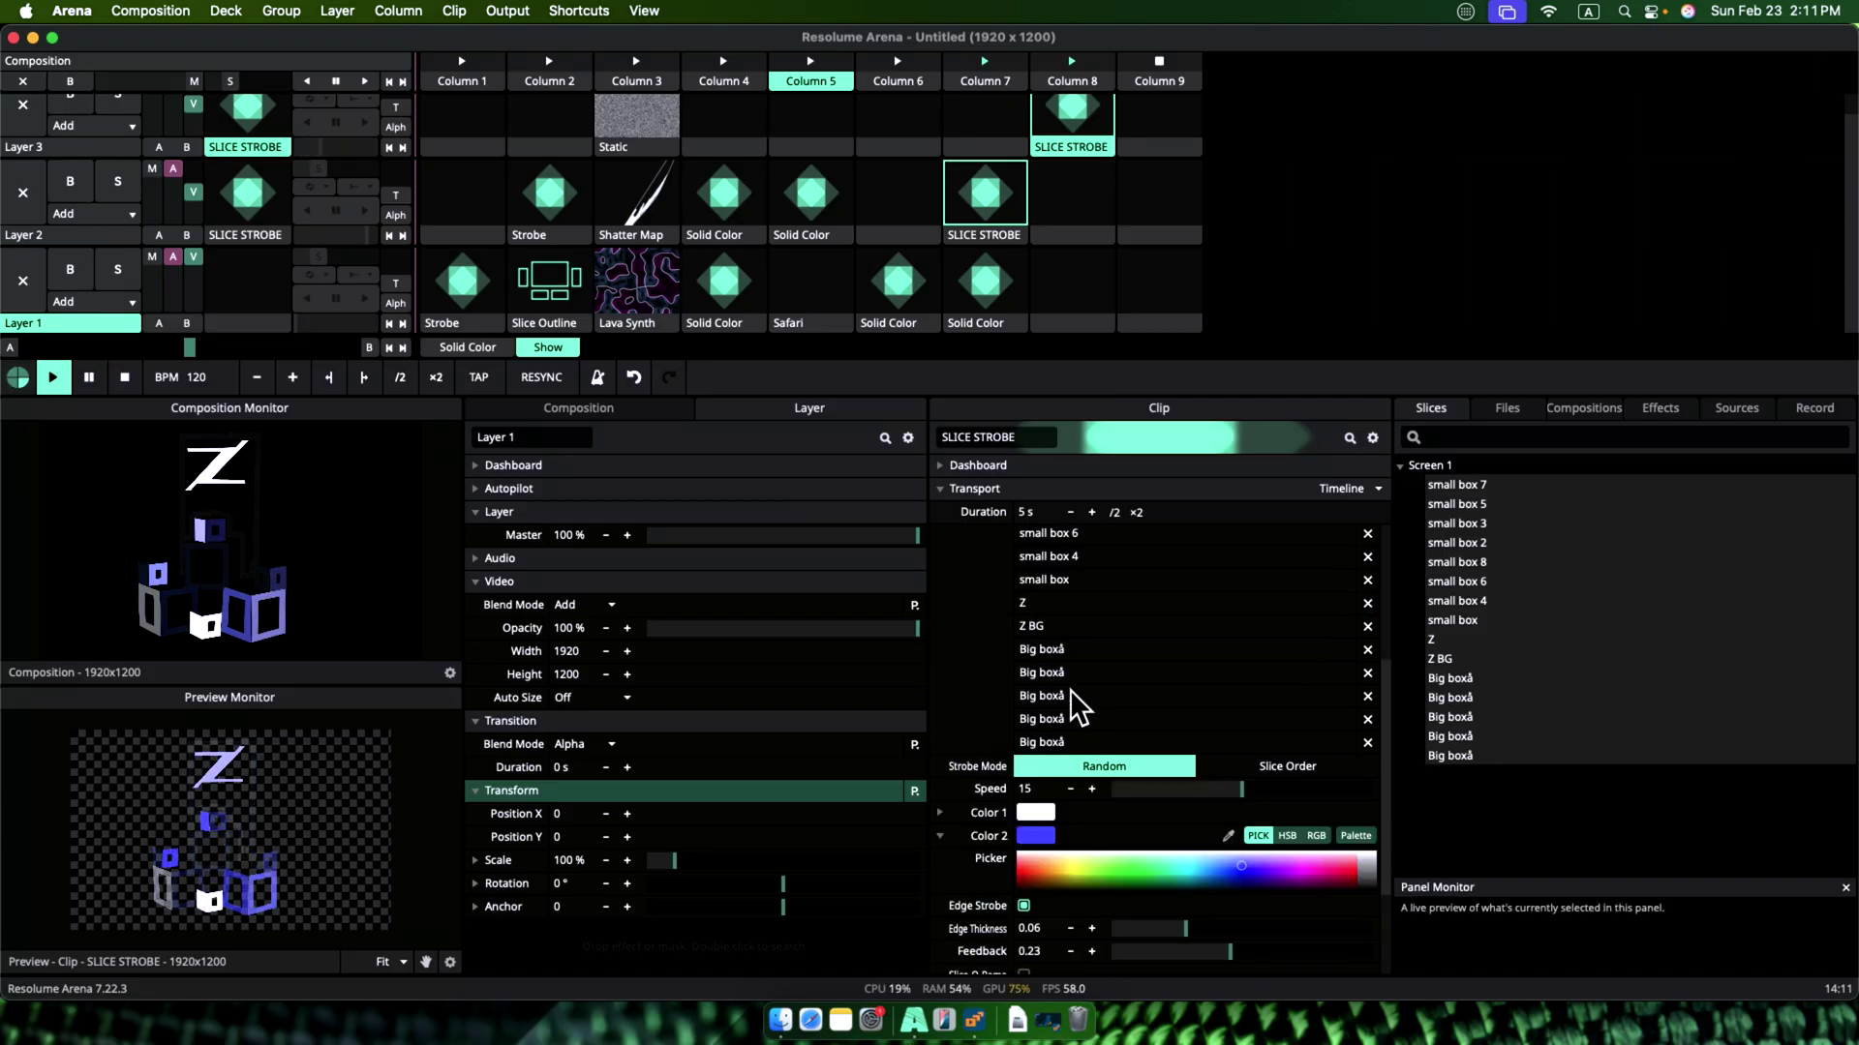
scroll(1084, 915, down, 3)
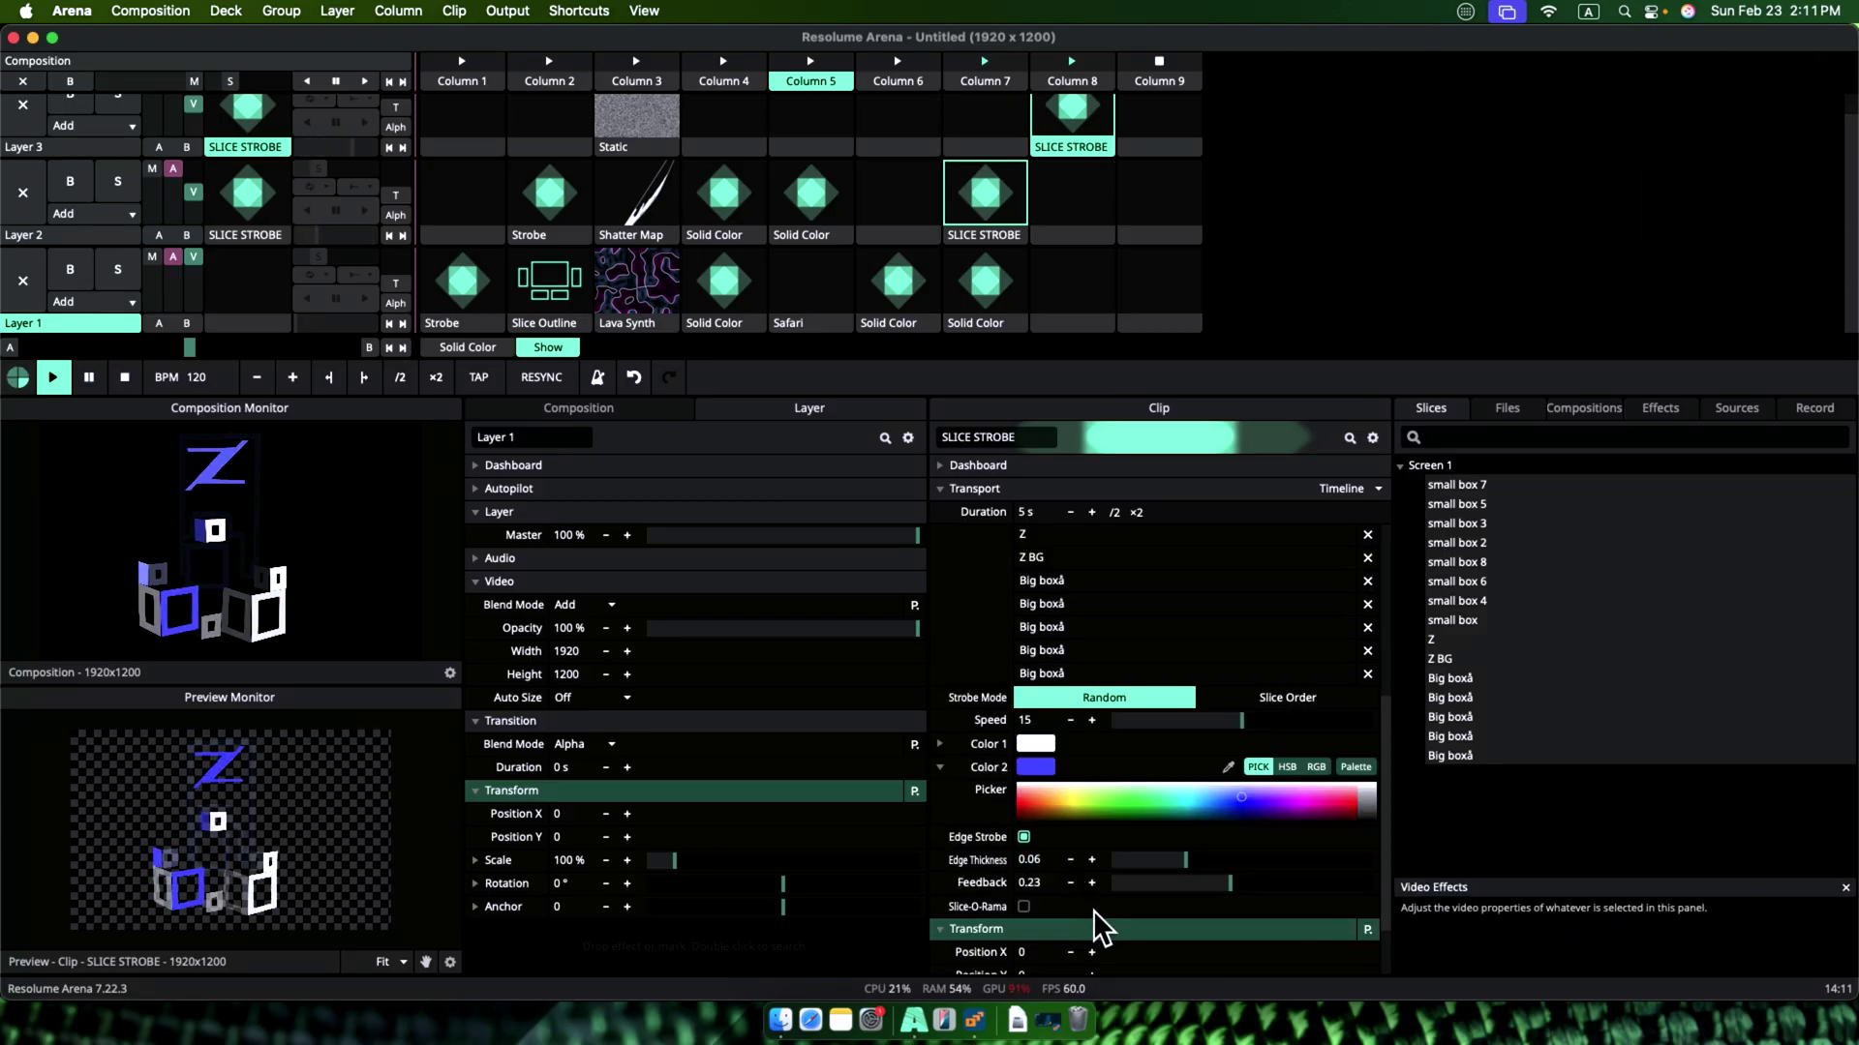
drag(1229, 884, 1271, 884)
Step: Move the Slice Strobe copy to Layer 1, clear Layer 2, and launch Column 1
drag(1070, 121, 1062, 286)
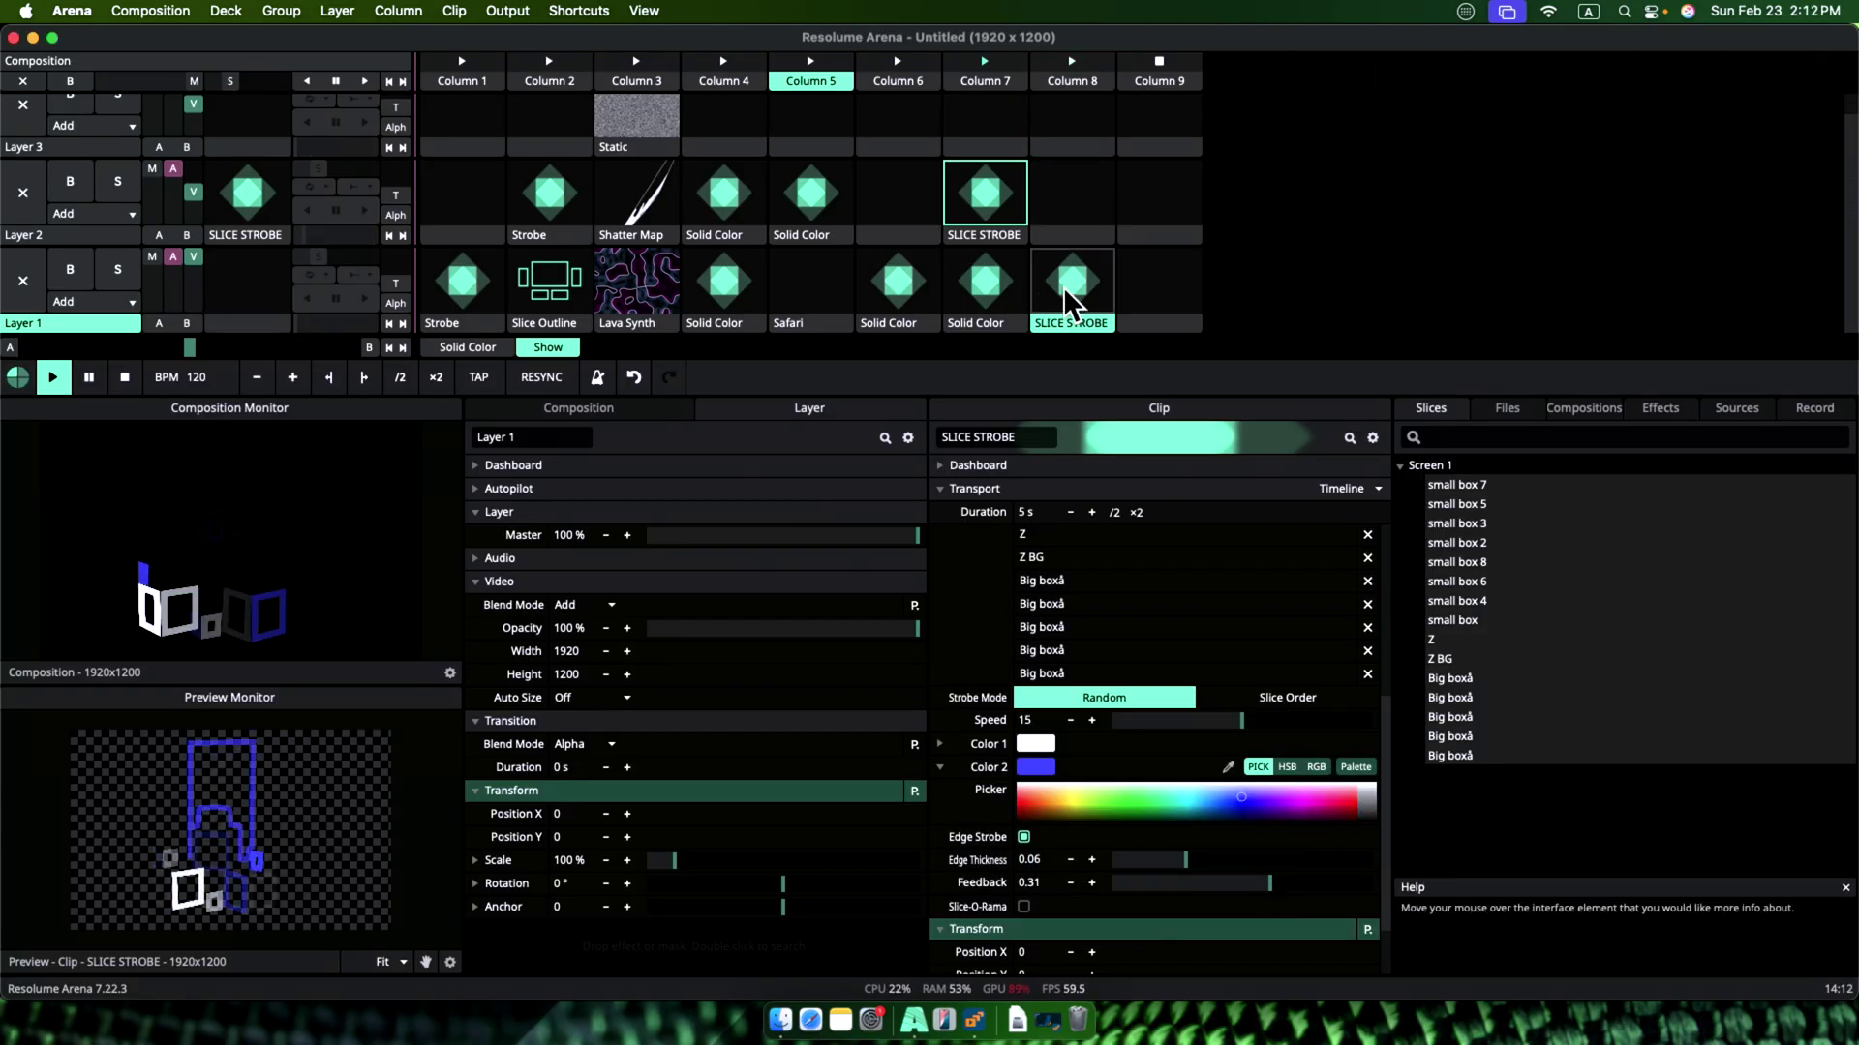
click(32, 196)
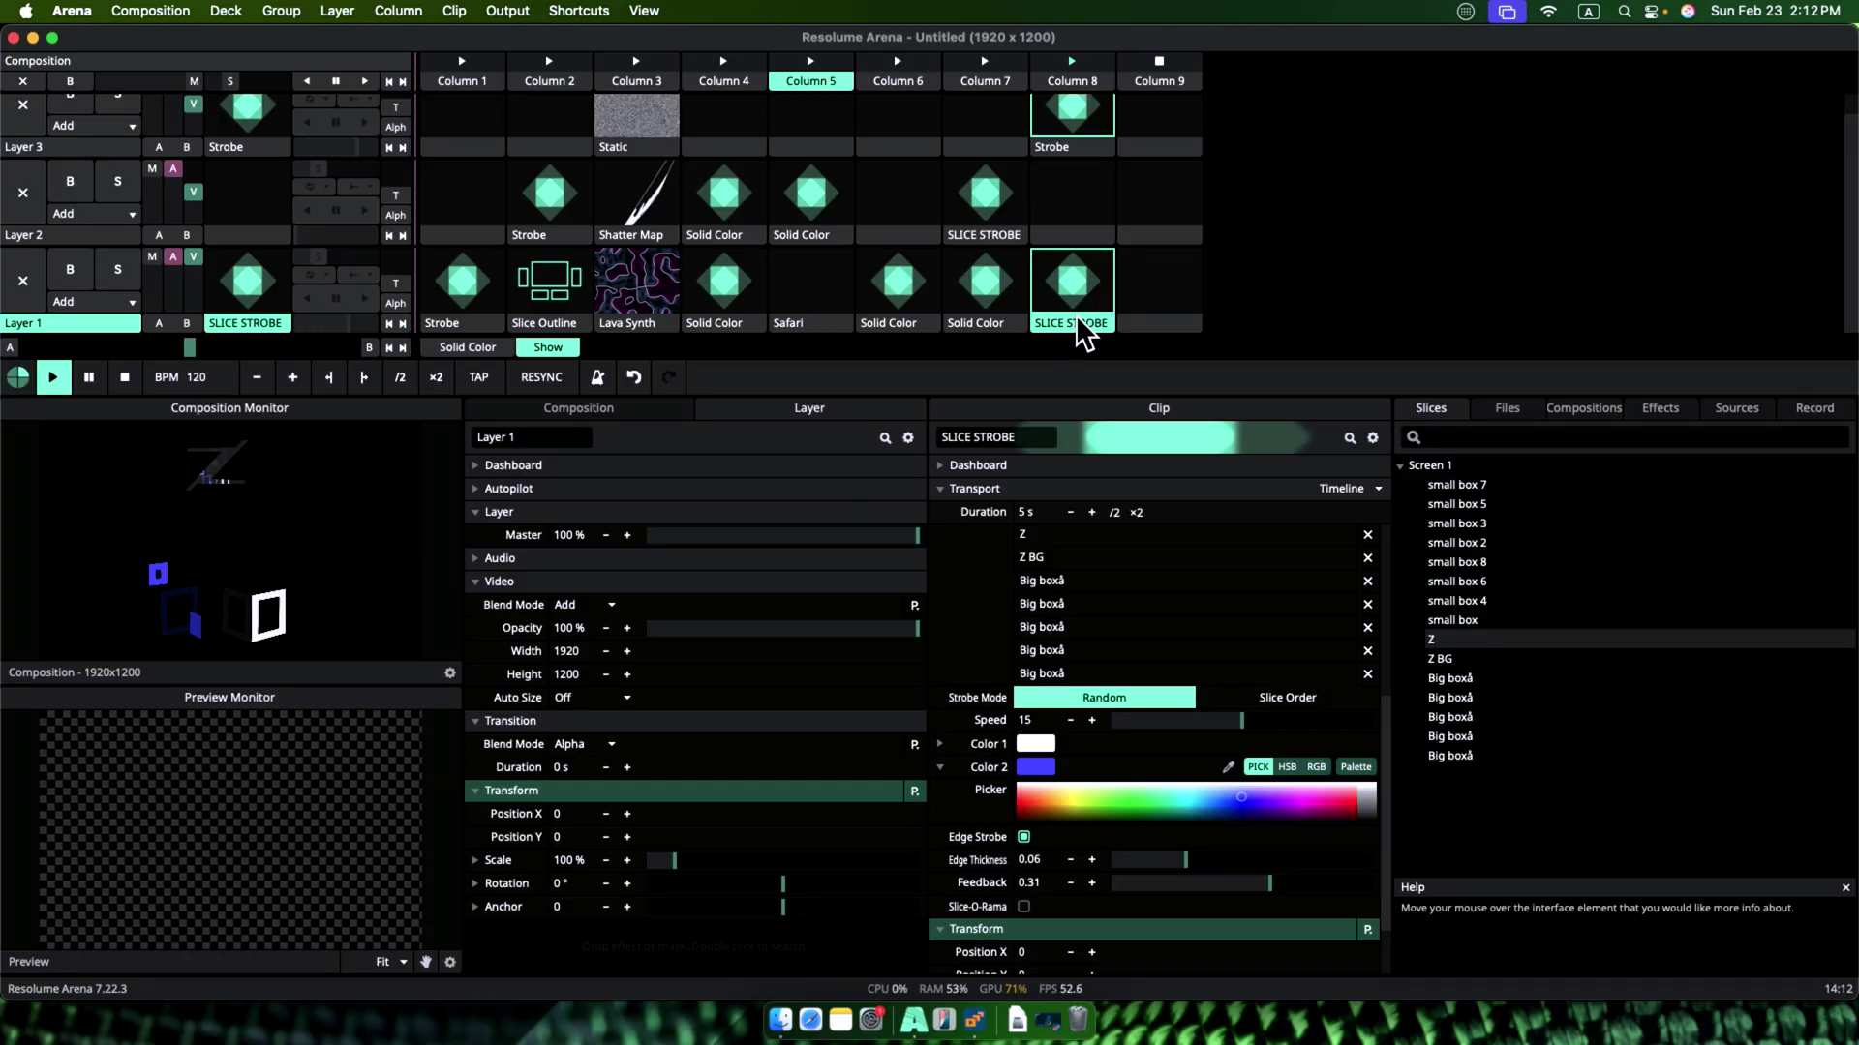
click(437, 62)
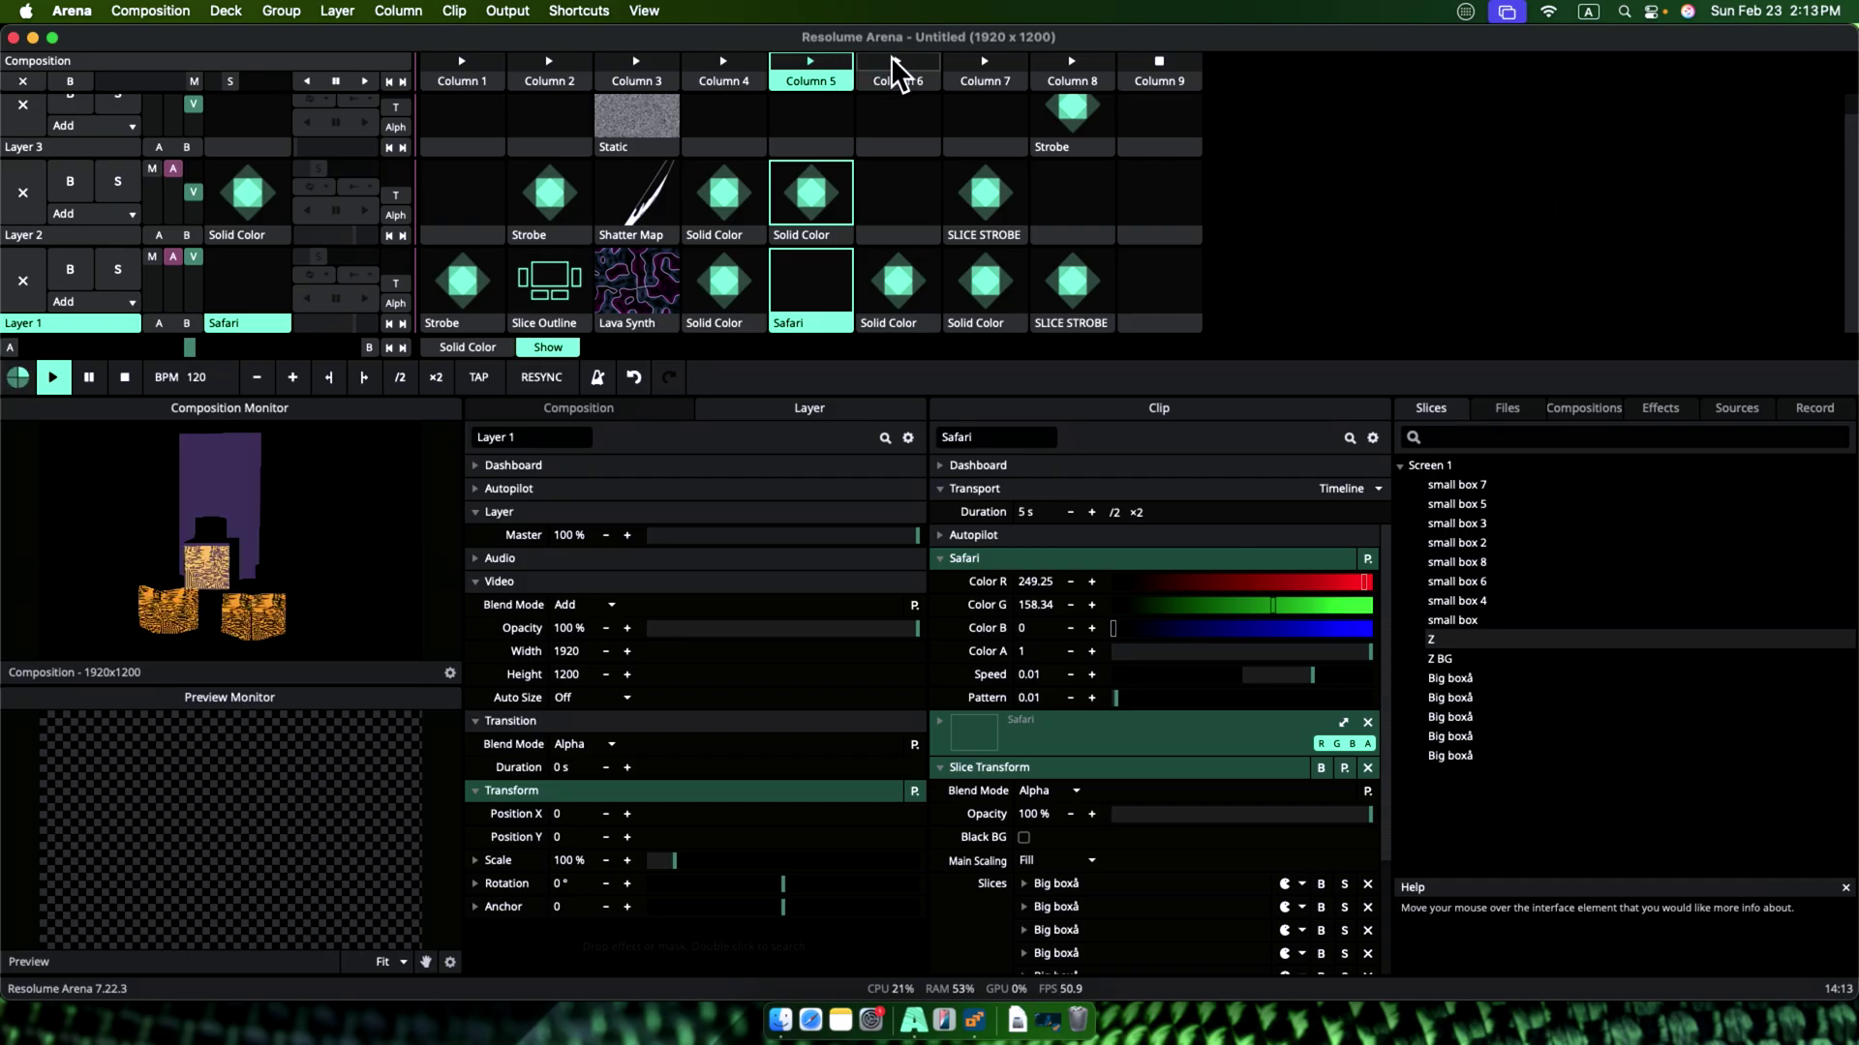
Step: Launch Columns 6, 7 and 8 in turn, ending on the Slice Strobe finale
click(890, 56)
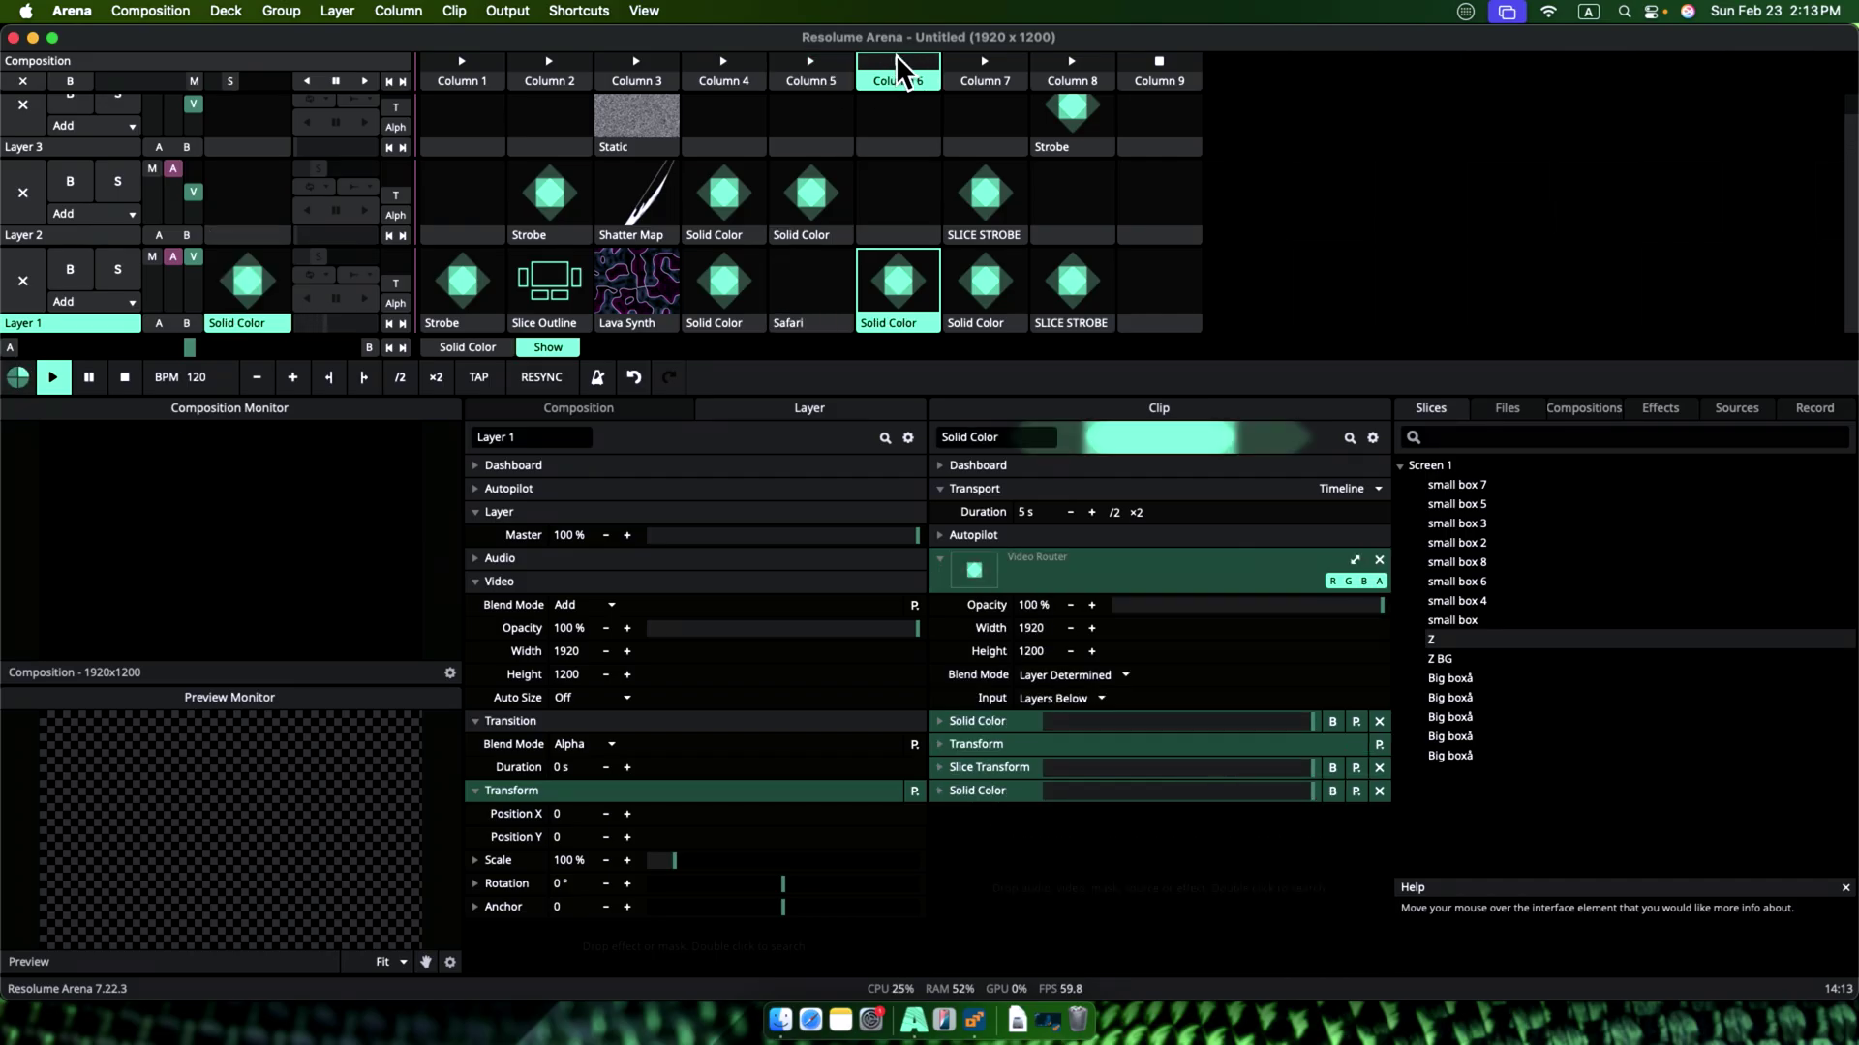
click(978, 69)
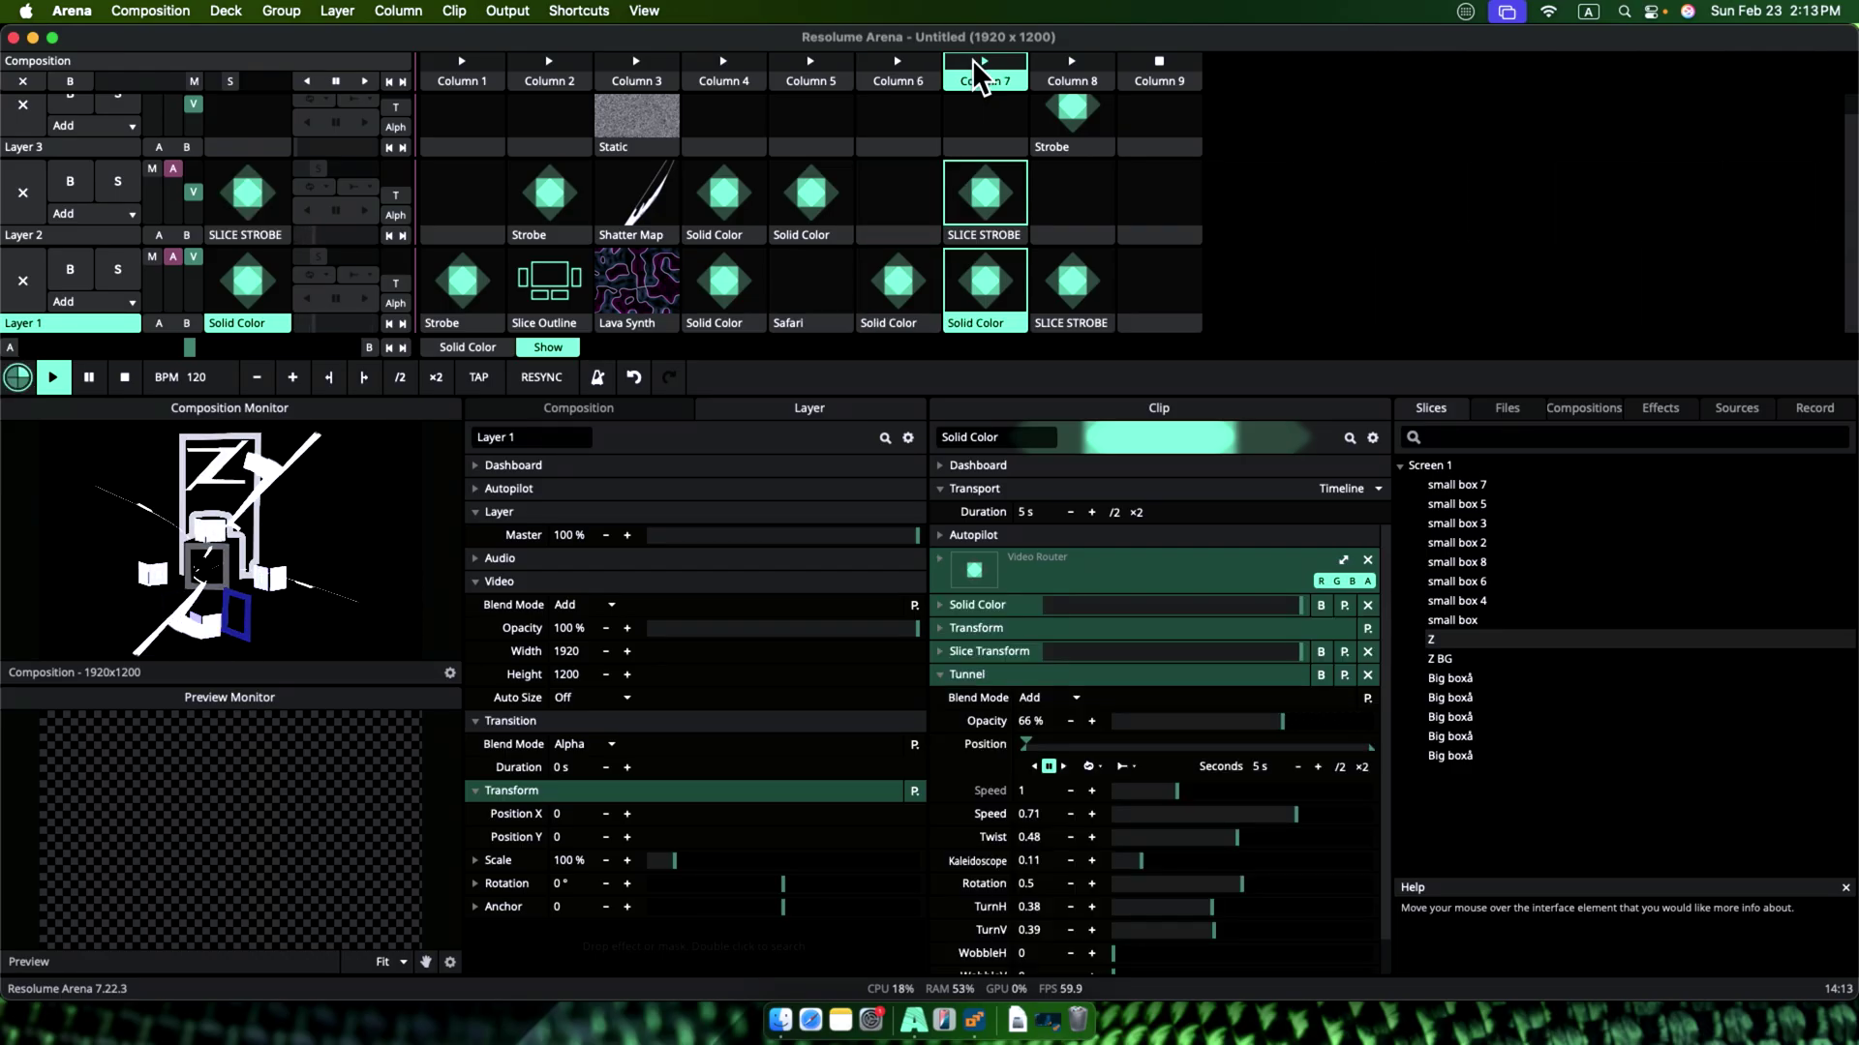
click(1065, 58)
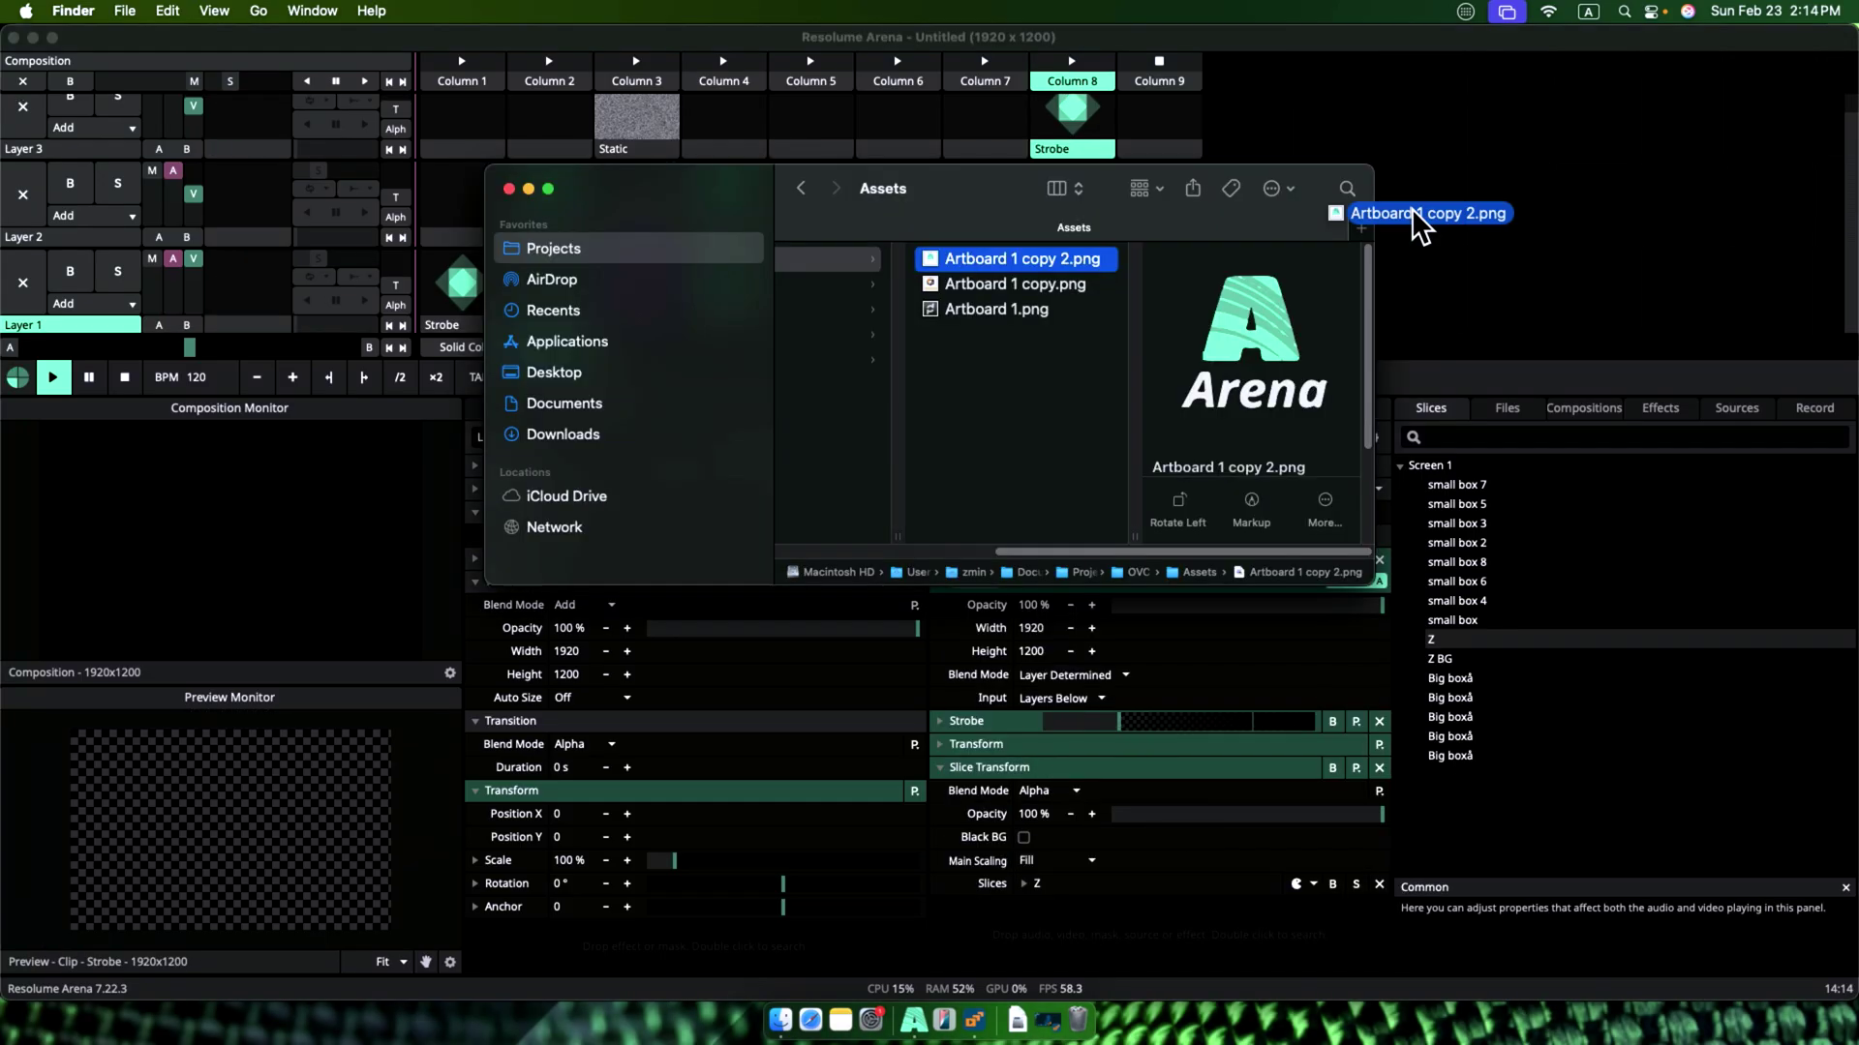
Step: Drop Artboard 1 copy 2.png from Finder into Layer 2, Column 8
key(super+Tab)
drag(1419, 225, 1075, 233)
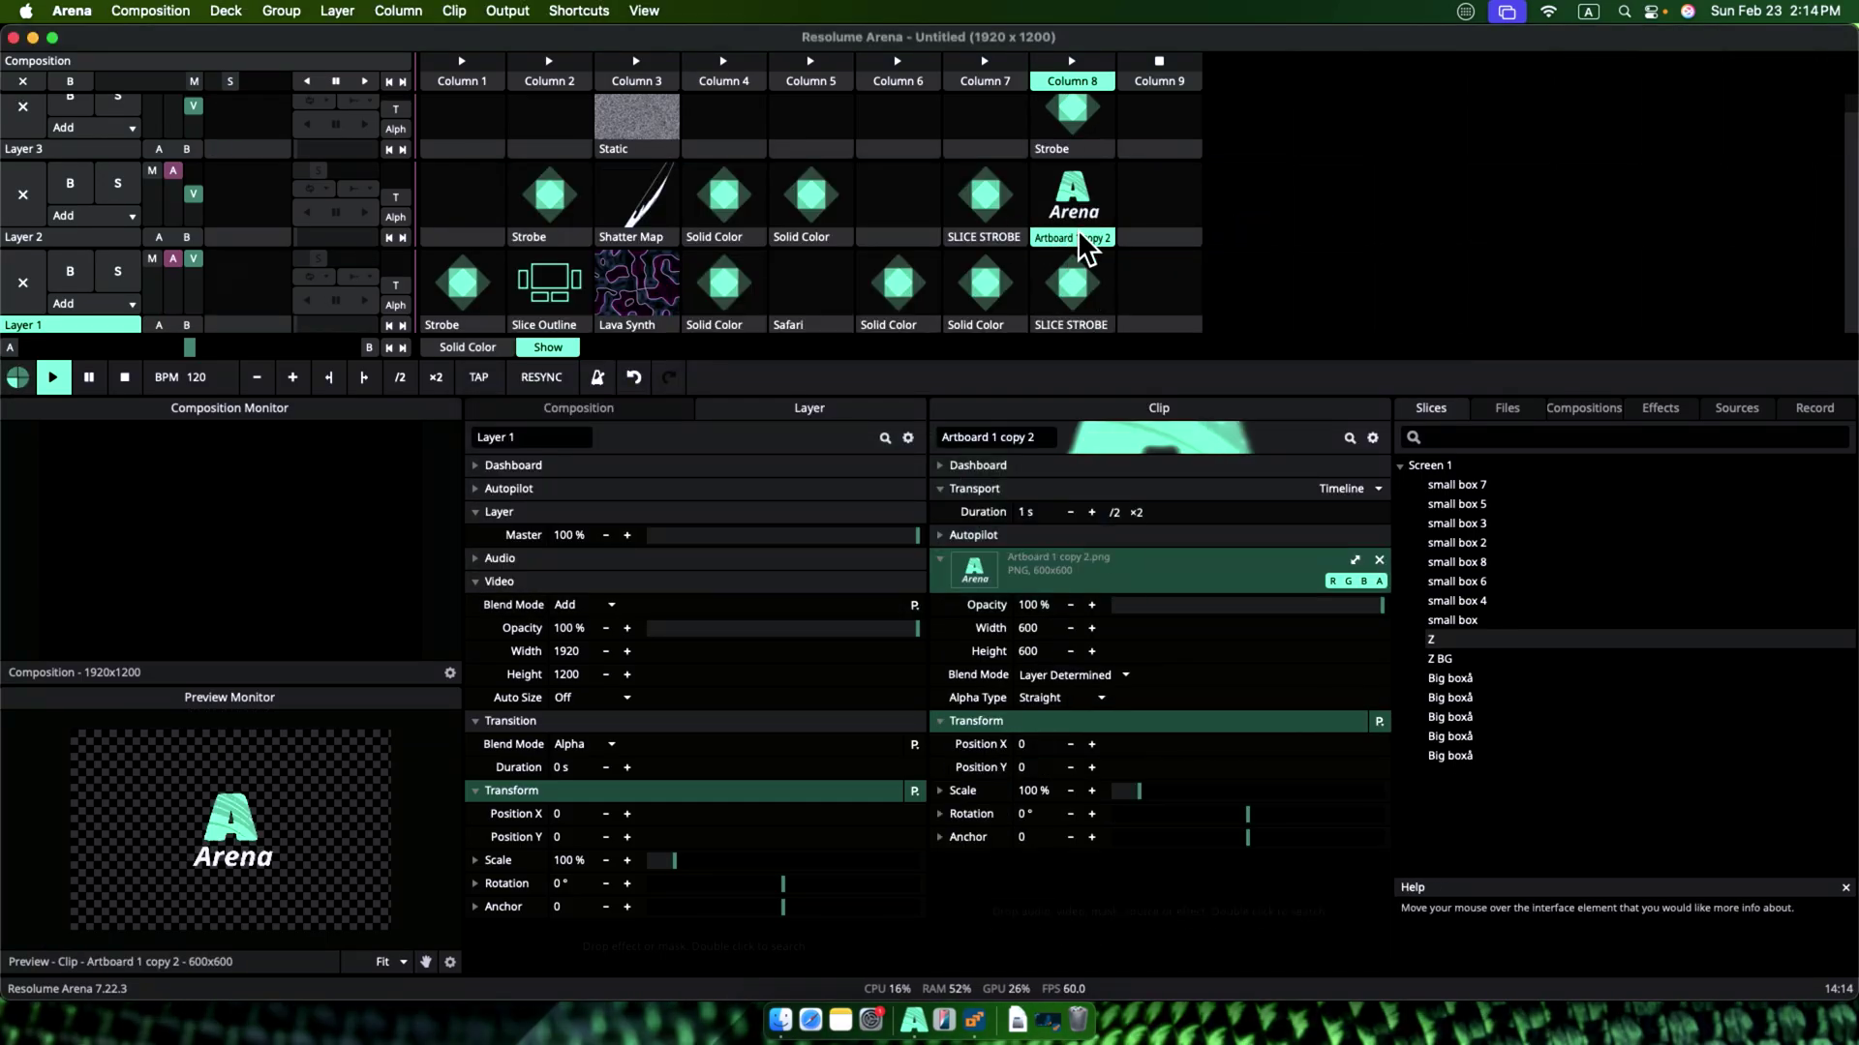
click(1045, 724)
Step: Add a Chaser effect to the logo clip with its Step synced to BPM
double_click(1099, 742)
text(chaser)
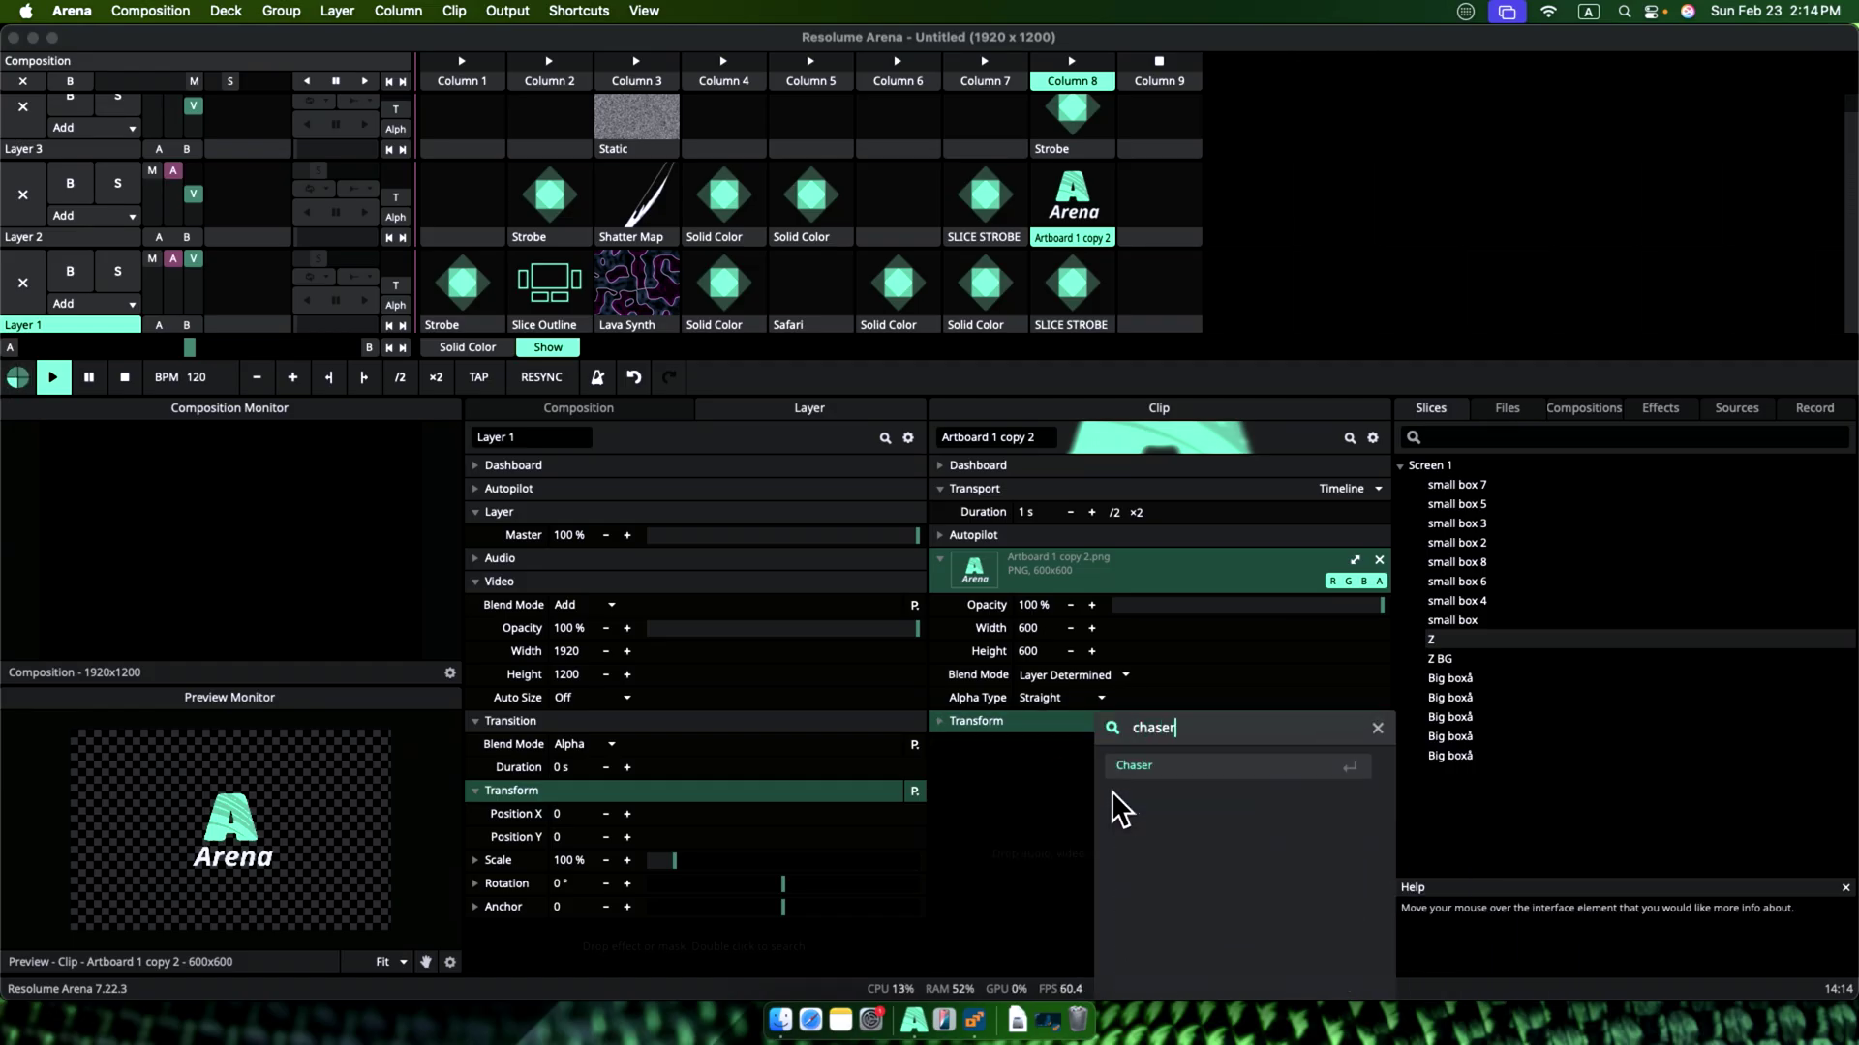
click(1125, 760)
click(940, 861)
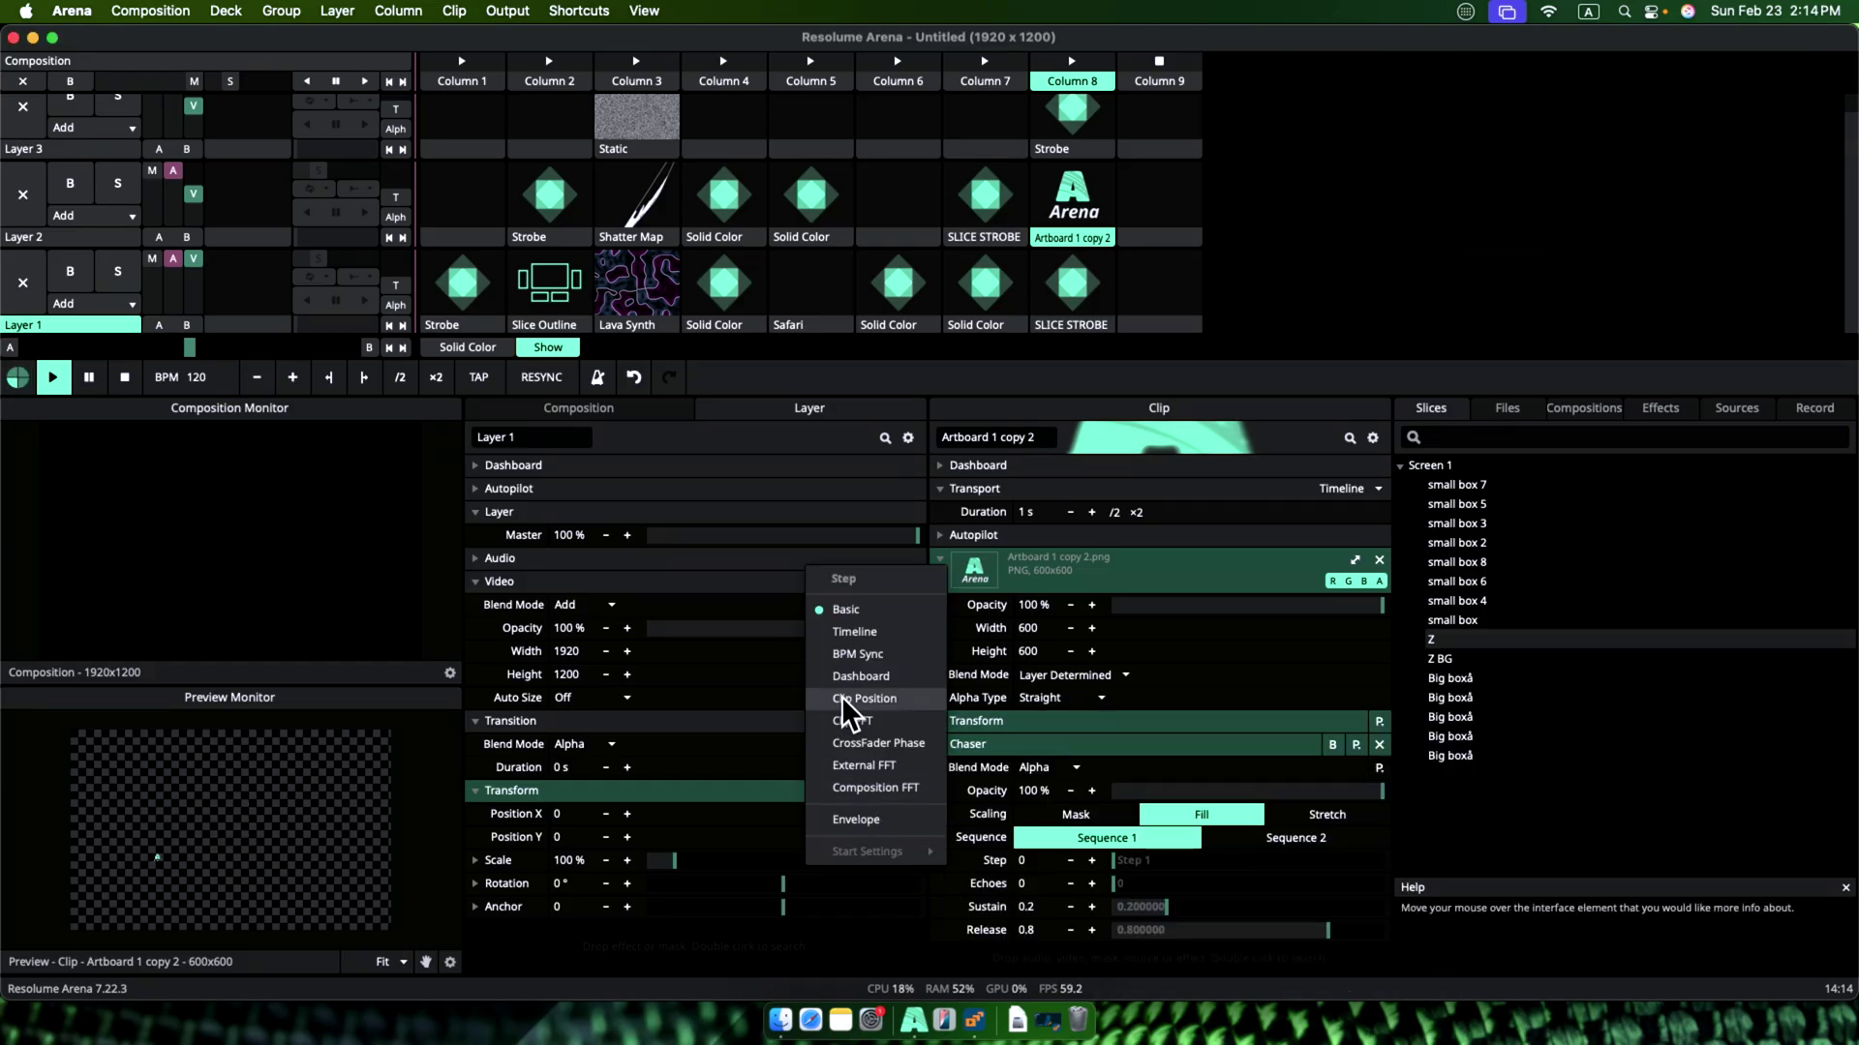
click(857, 668)
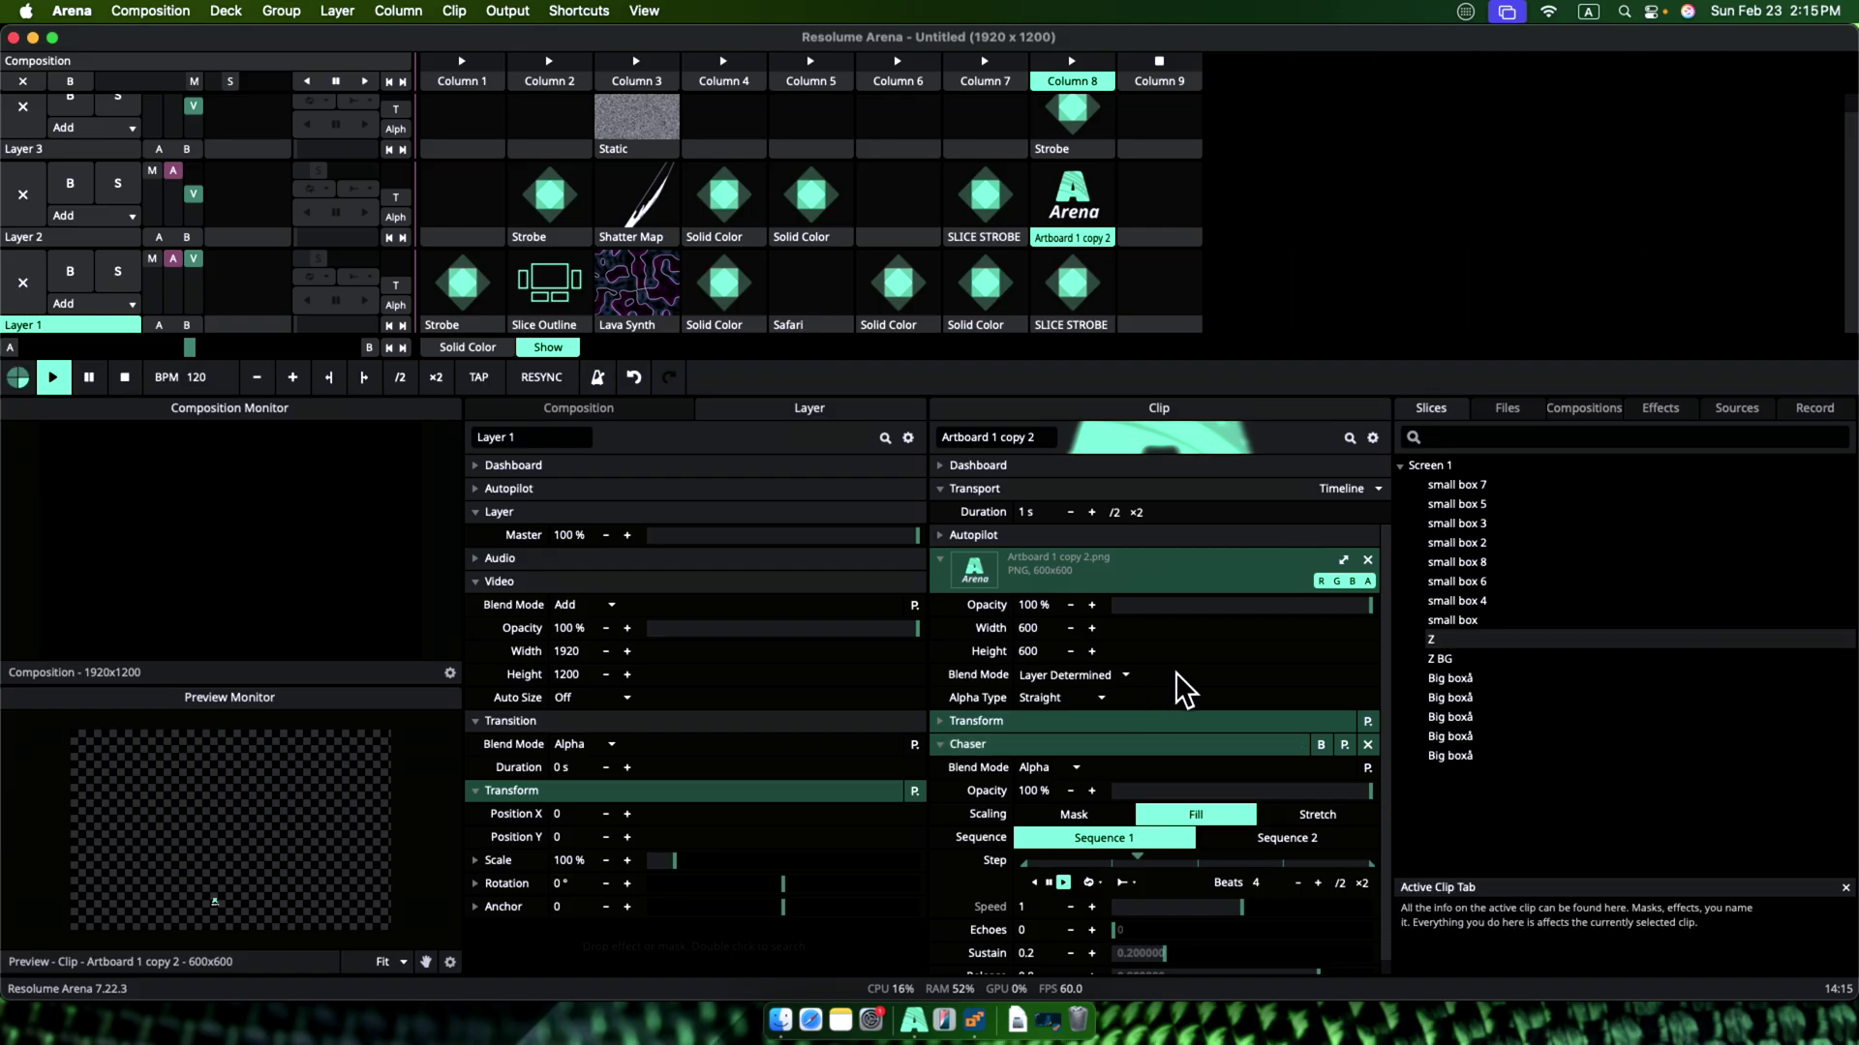
key(super+Tab)
key(super+Tab)
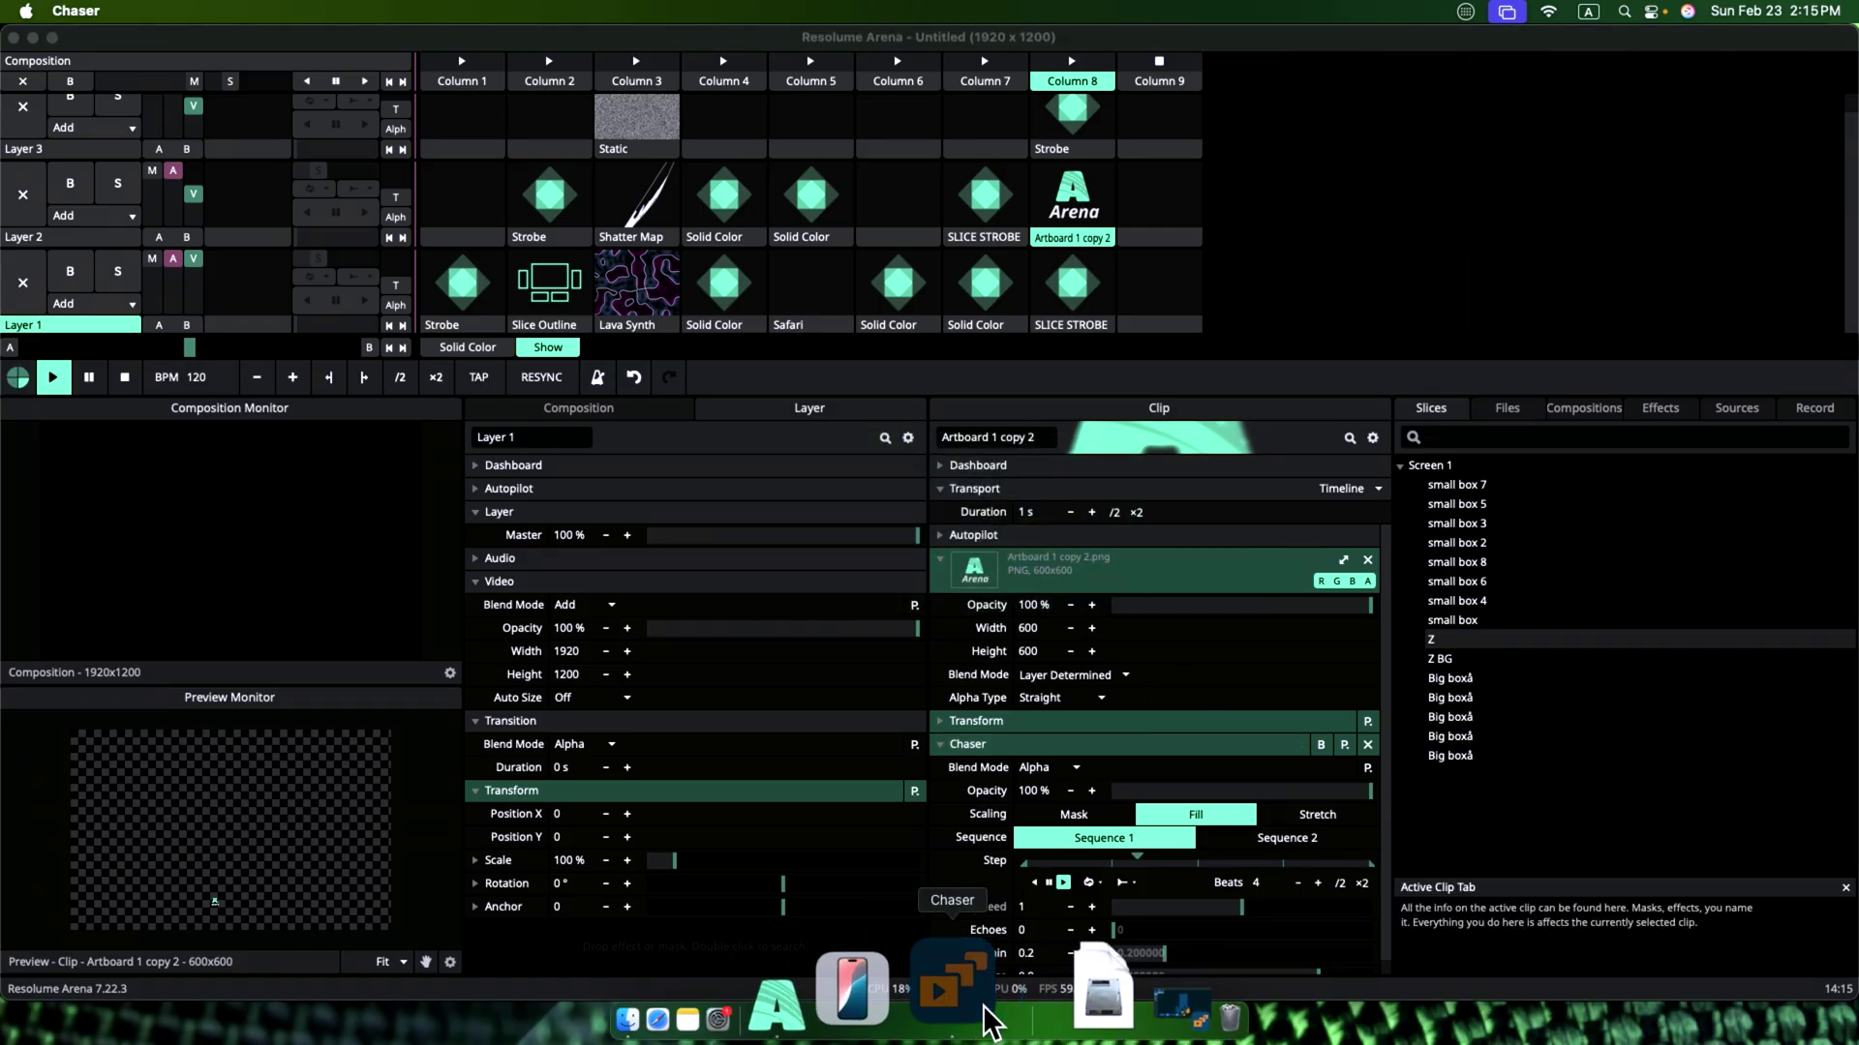
Step: In Chaser, add Sequence 3 and light the front-right big box on step 4
click(983, 1008)
click(298, 223)
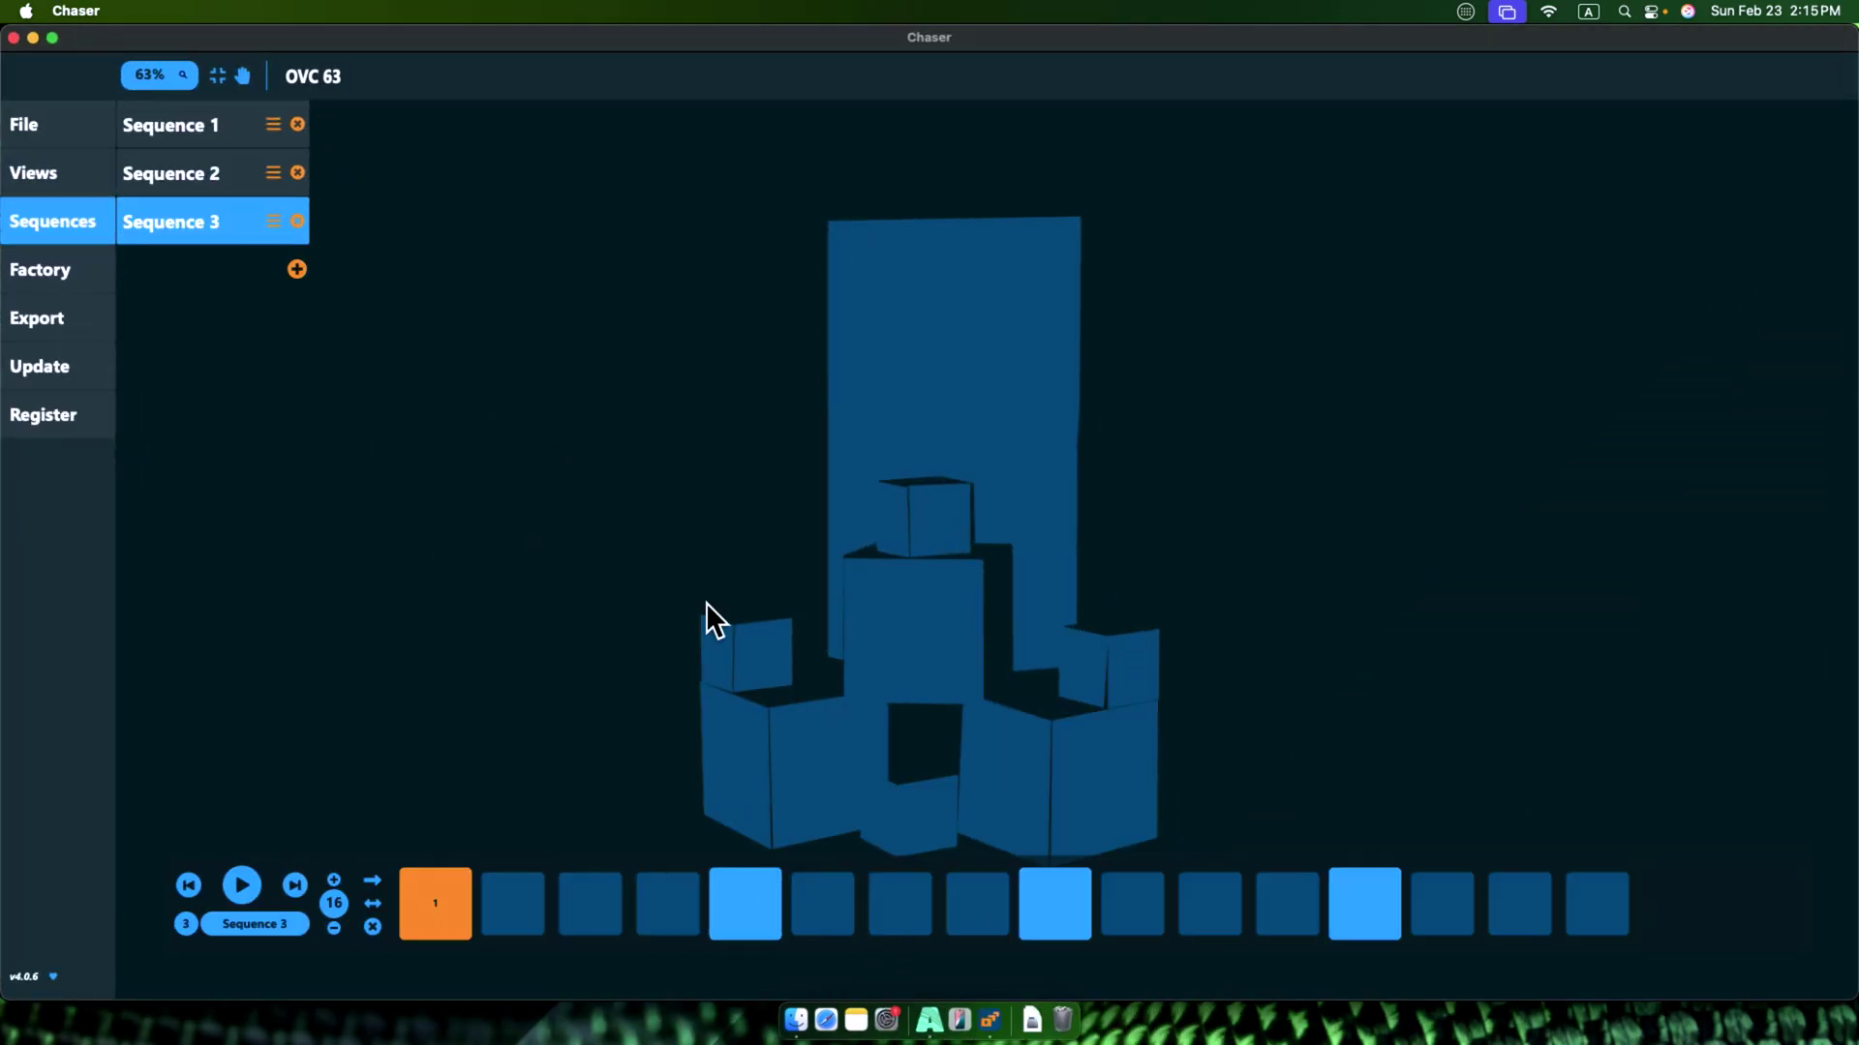
click(886, 618)
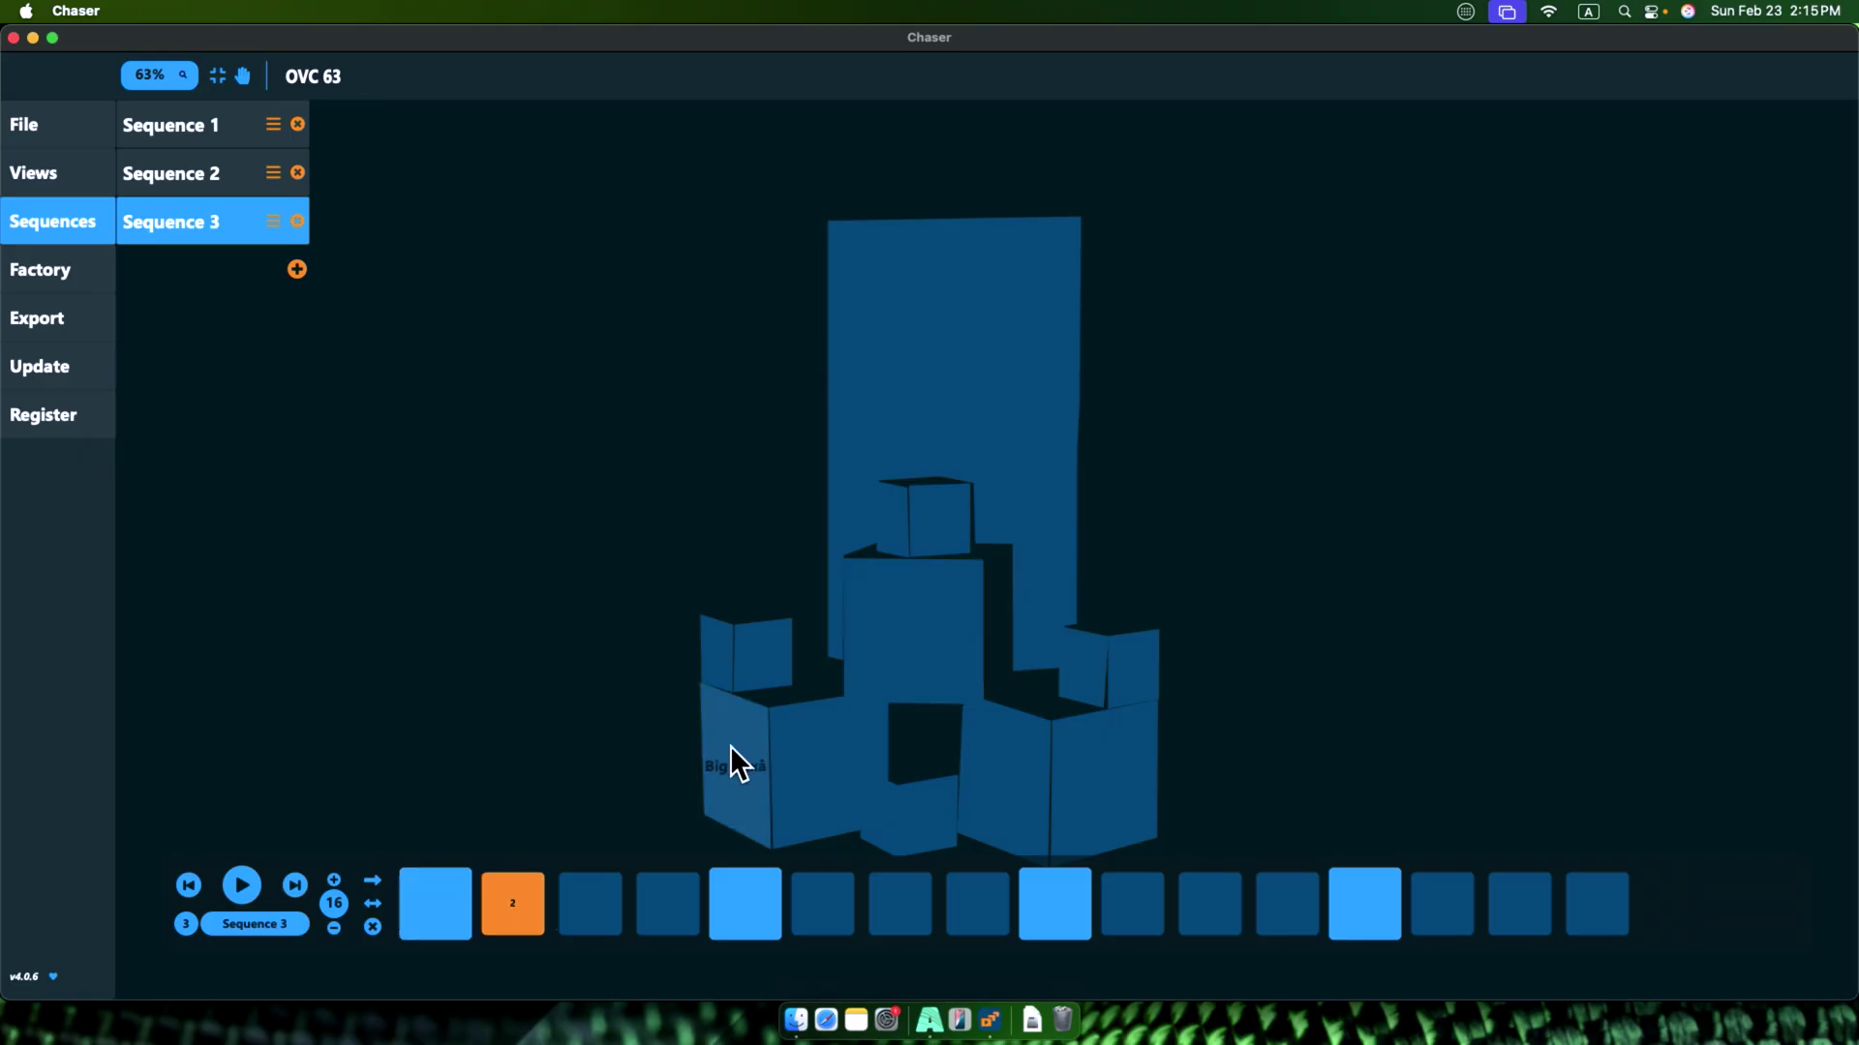
click(730, 747)
click(827, 751)
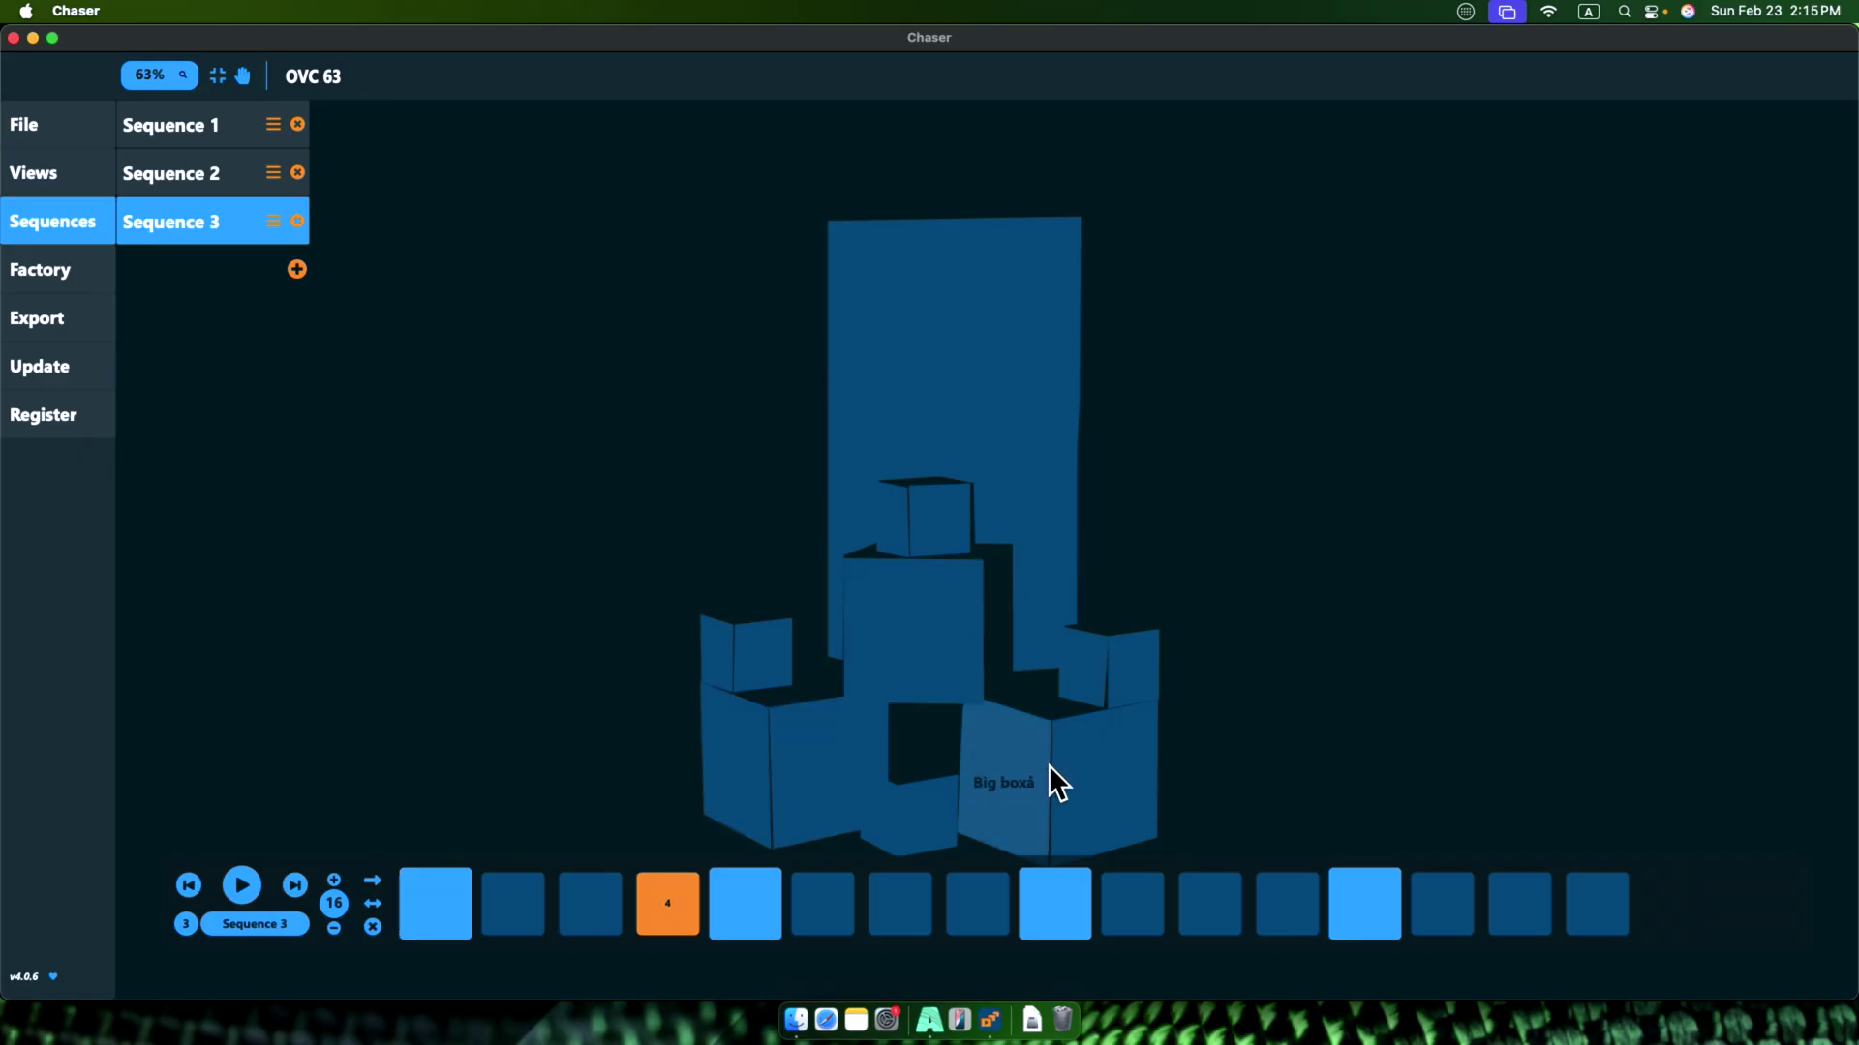
click(1082, 764)
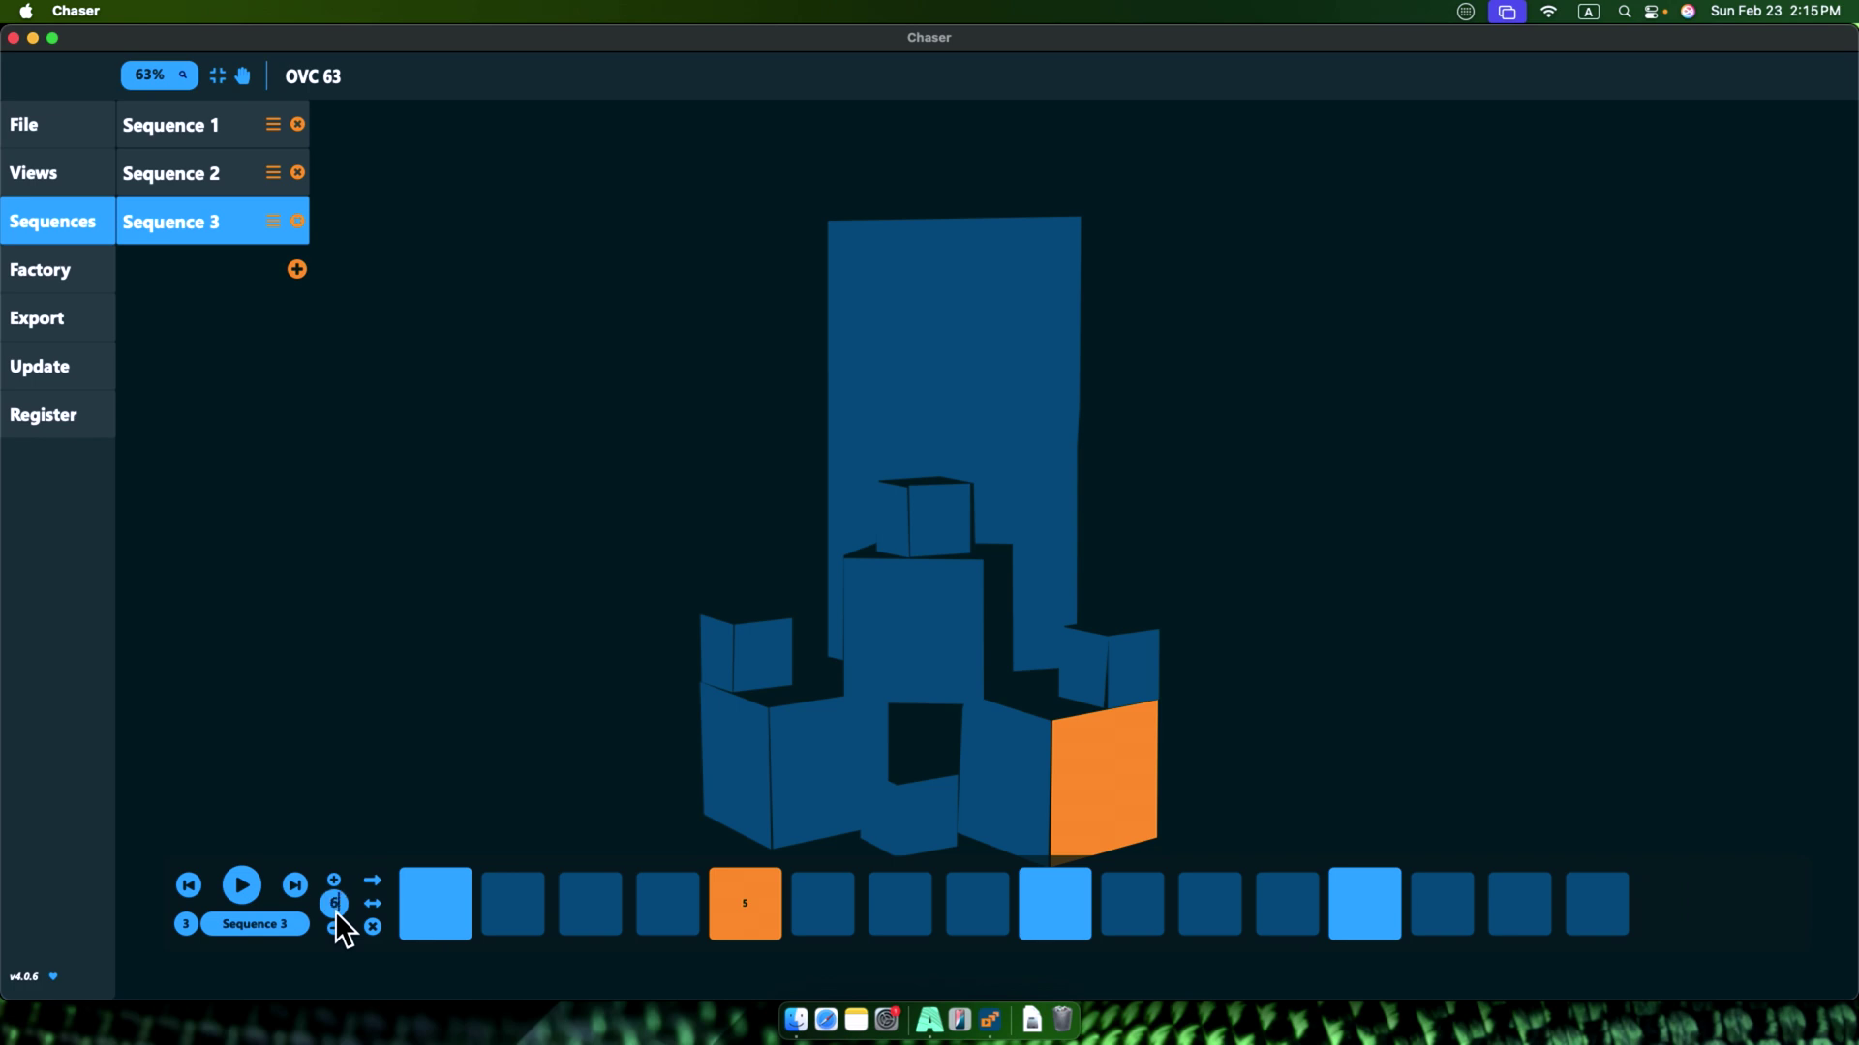
key(super+Tab)
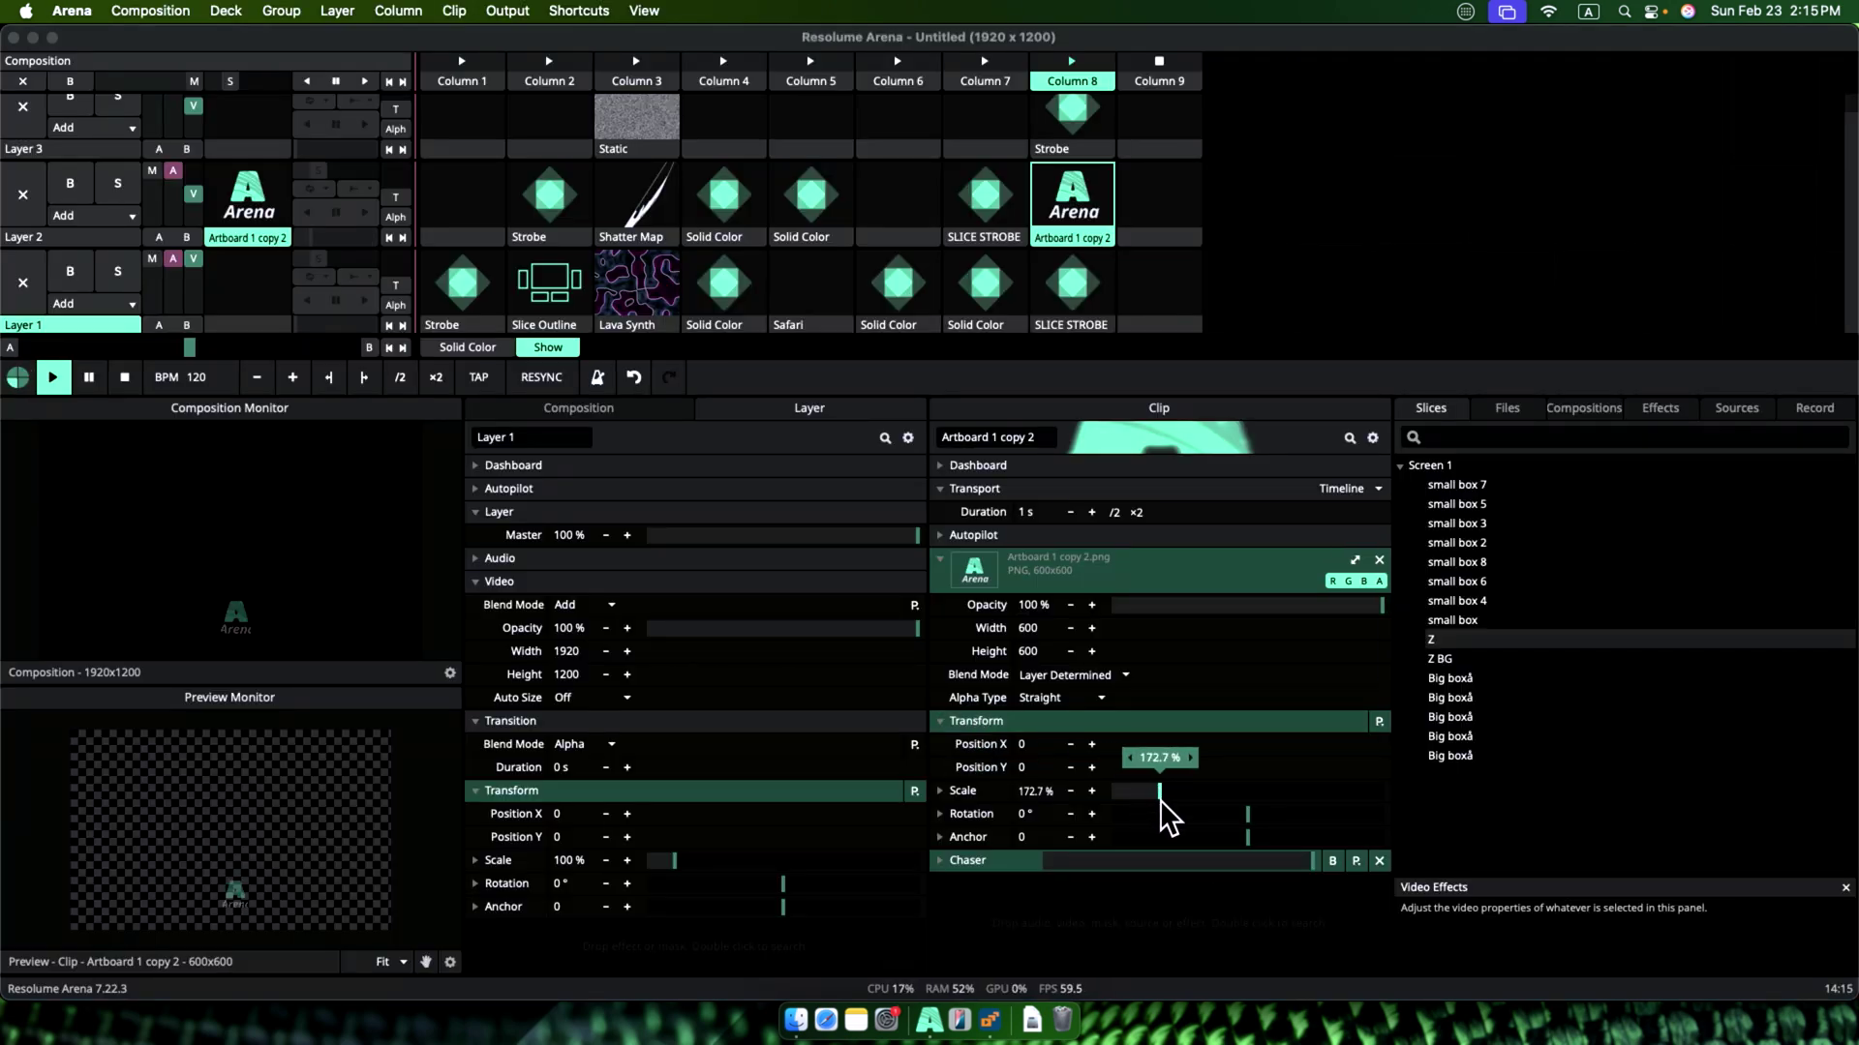
Step: Expand the logo clip's Chaser effect settings
click(980, 862)
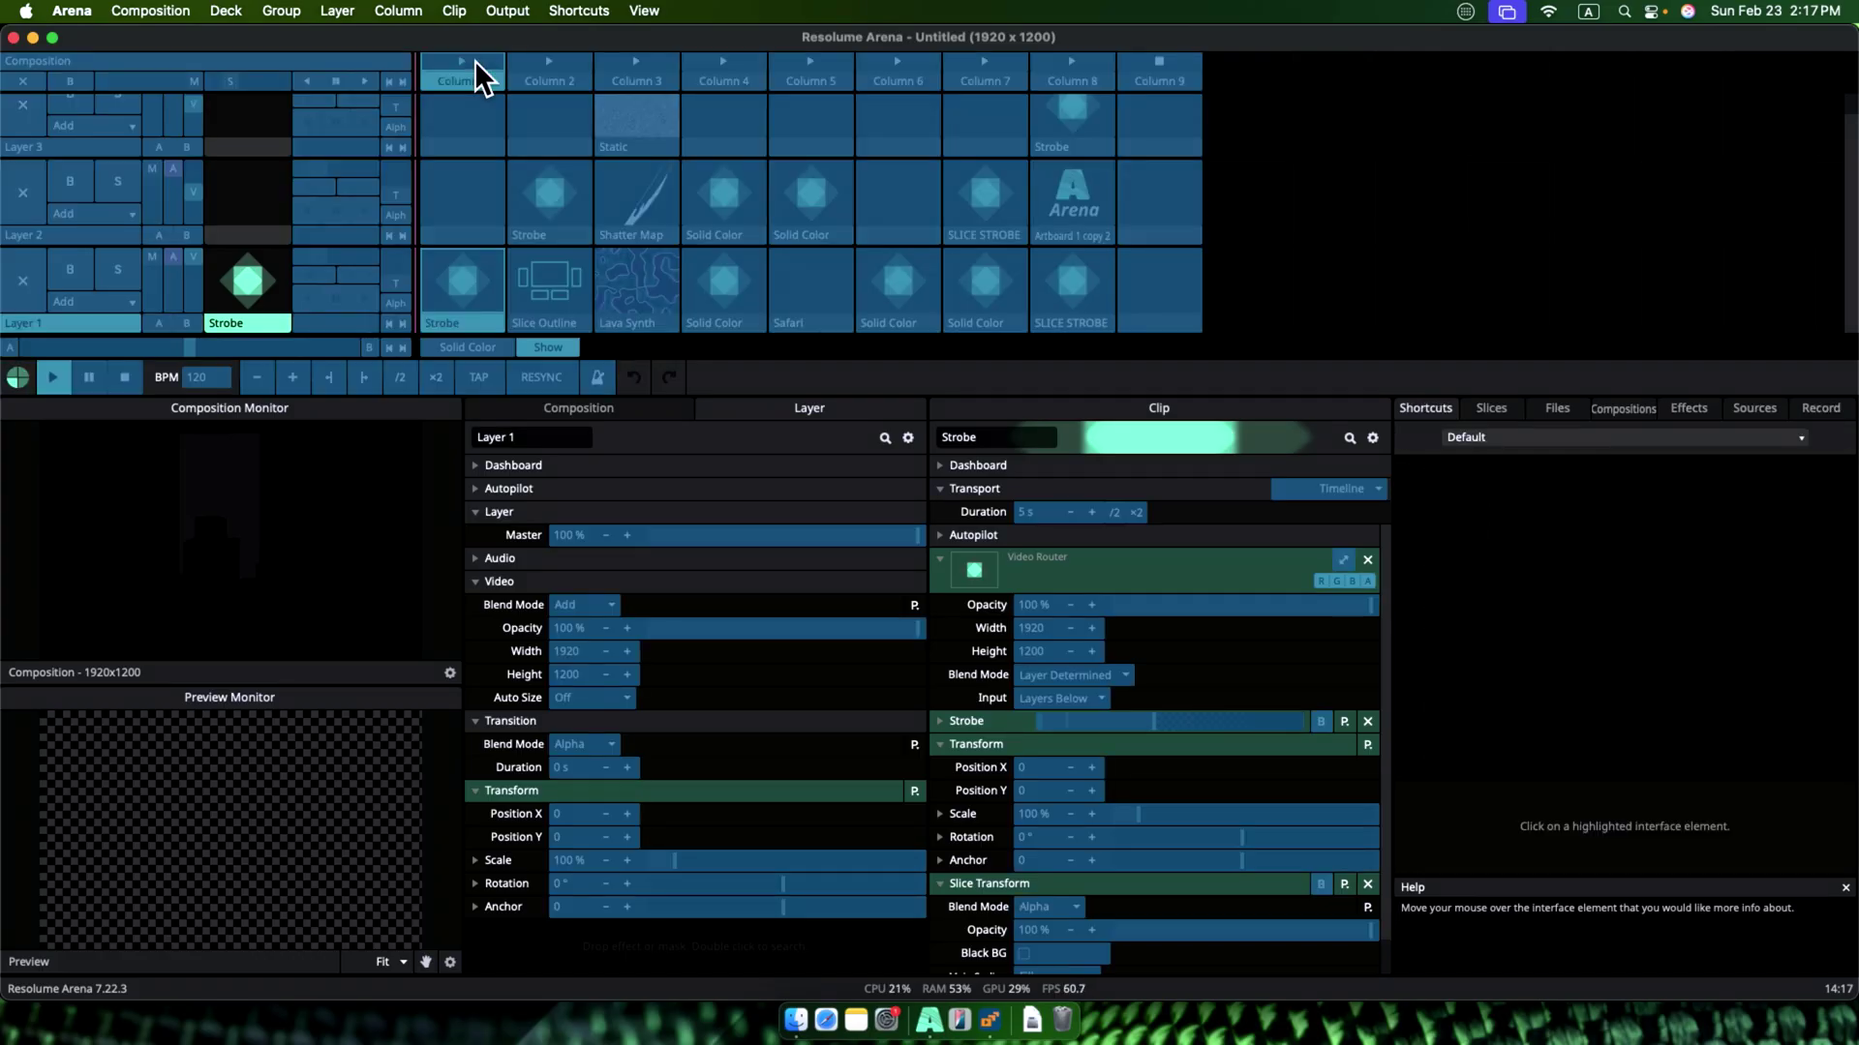
Step: Map the spacebar to Composition Connect Next Column, then exit shortcut editing
click(403, 81)
key(1)
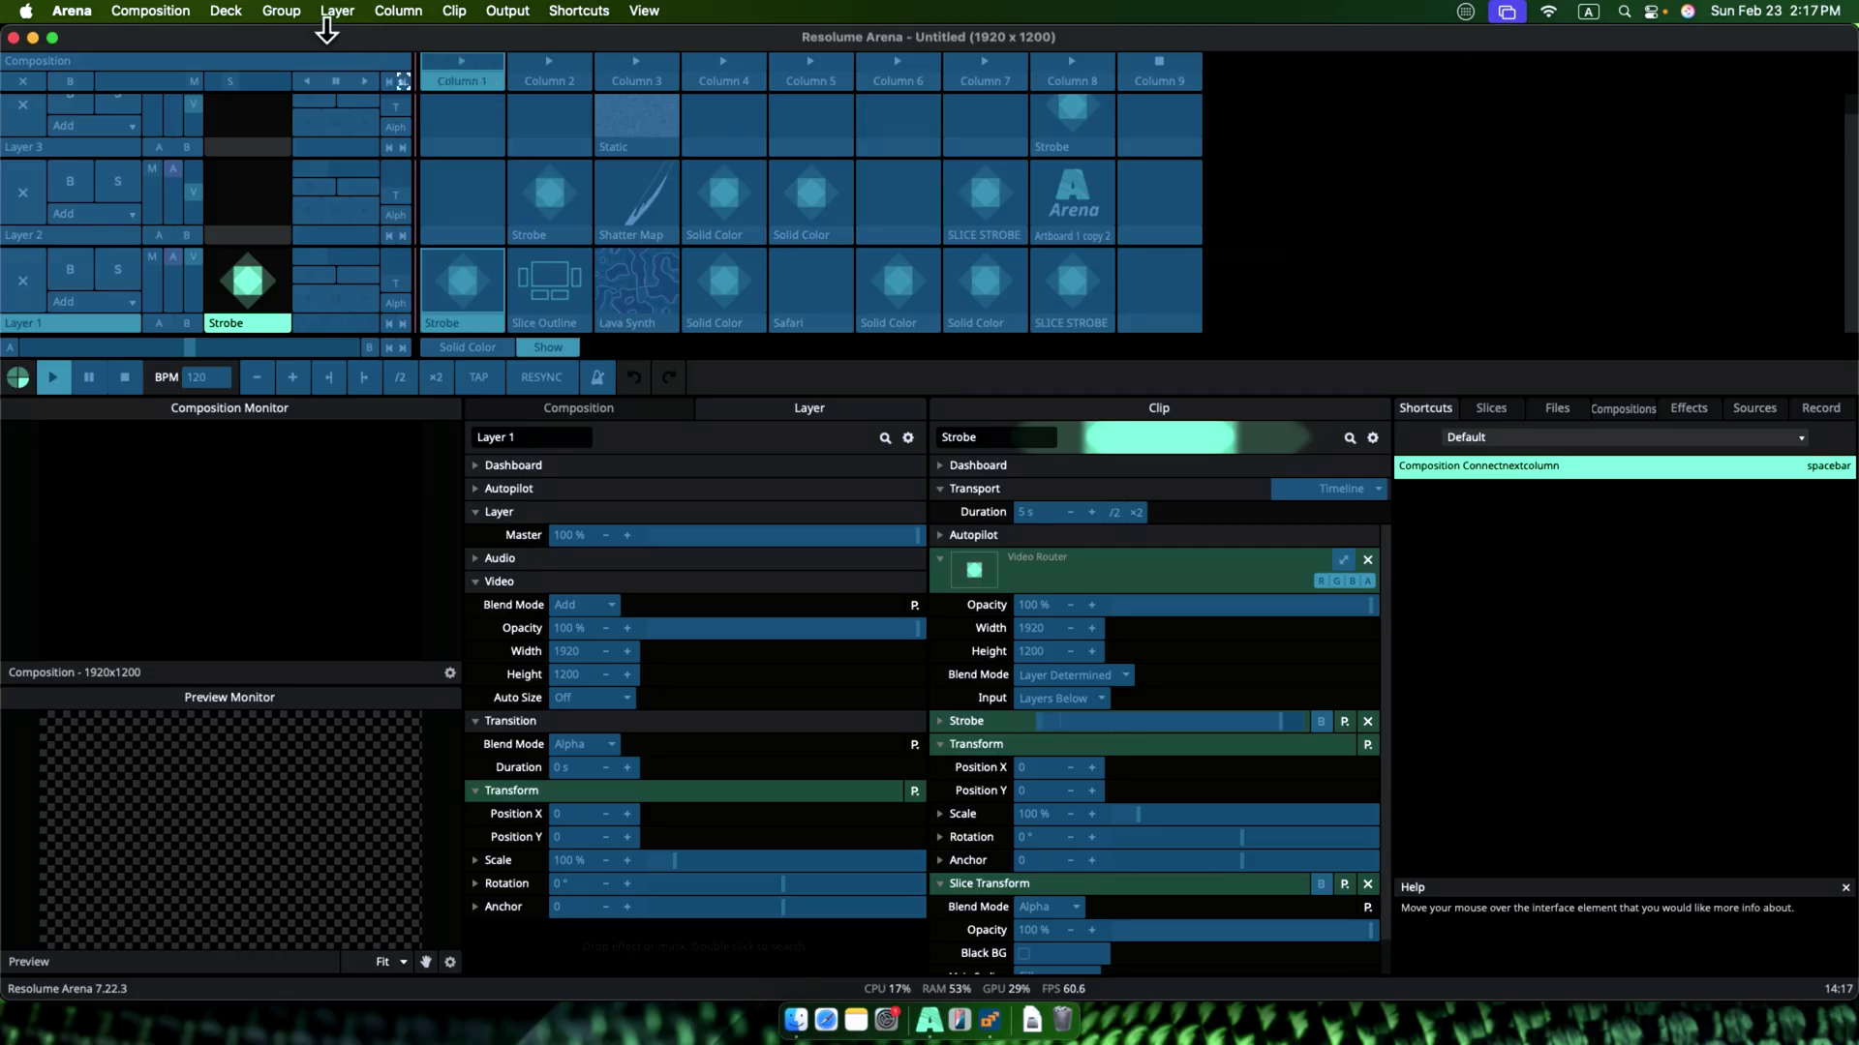
click(580, 12)
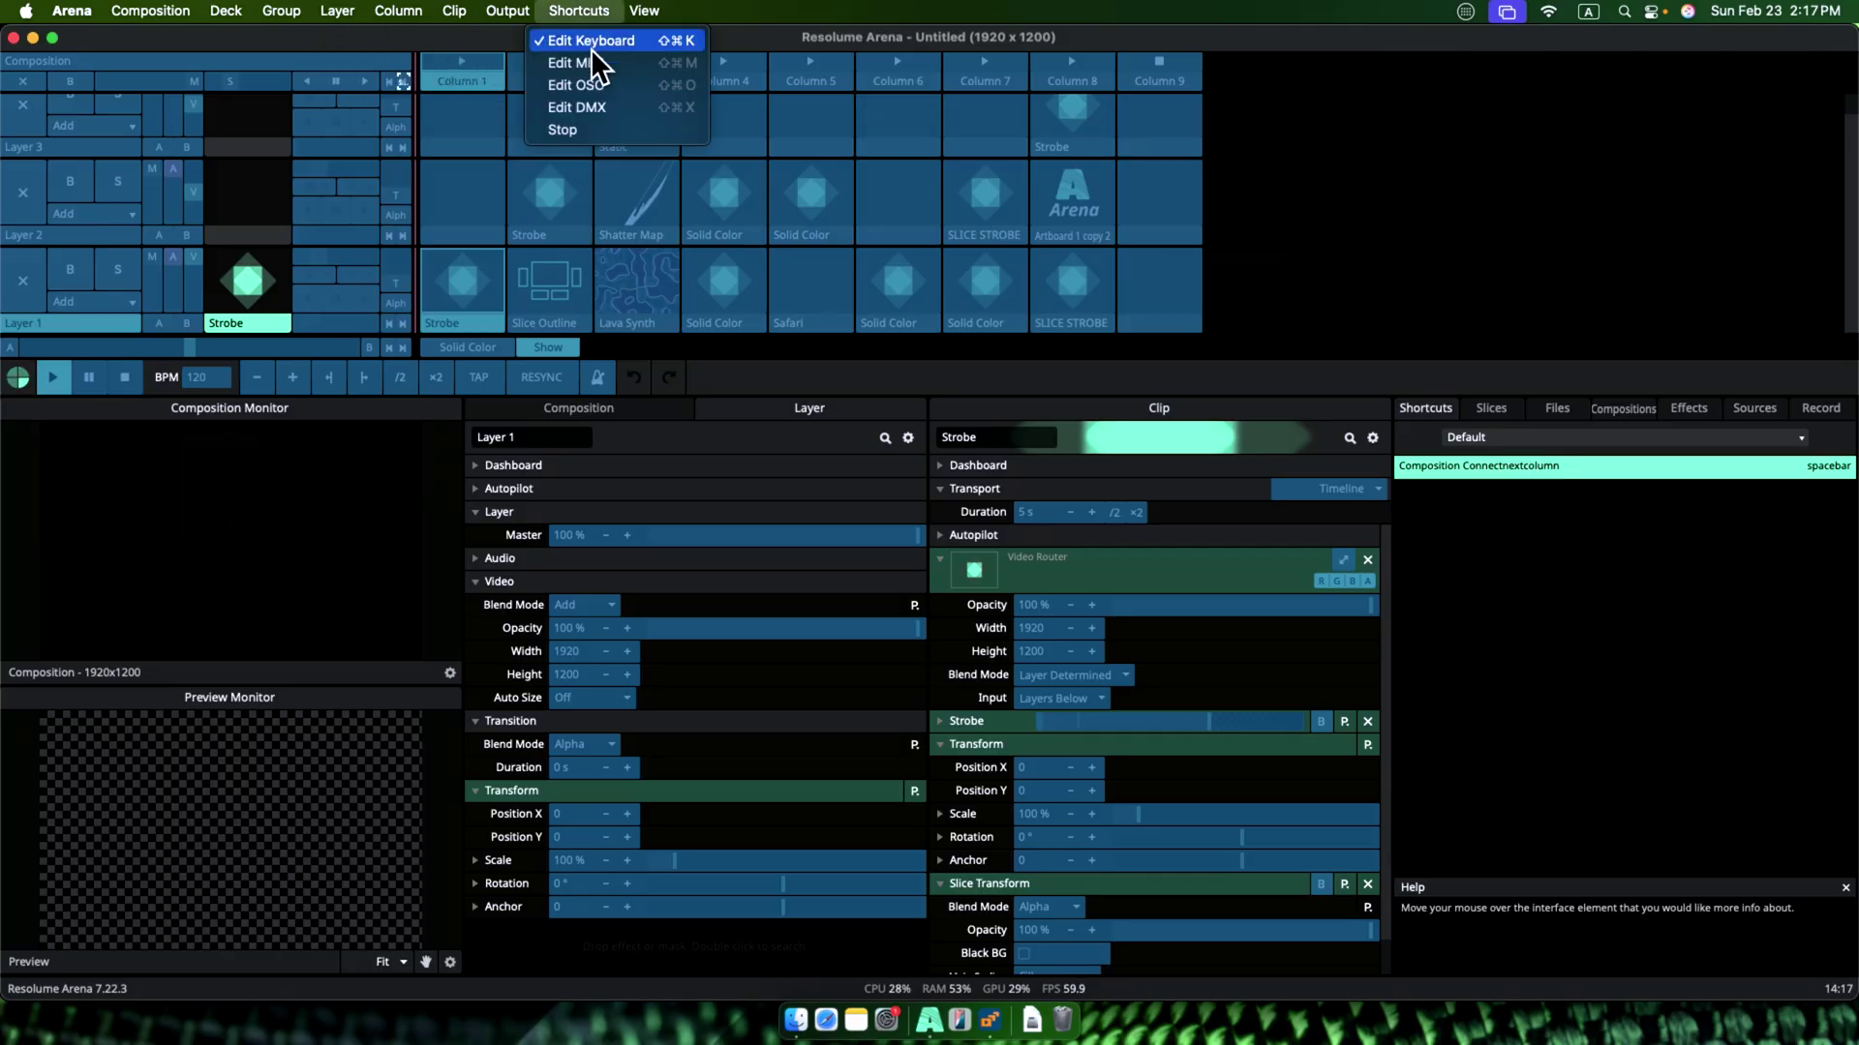
click(590, 42)
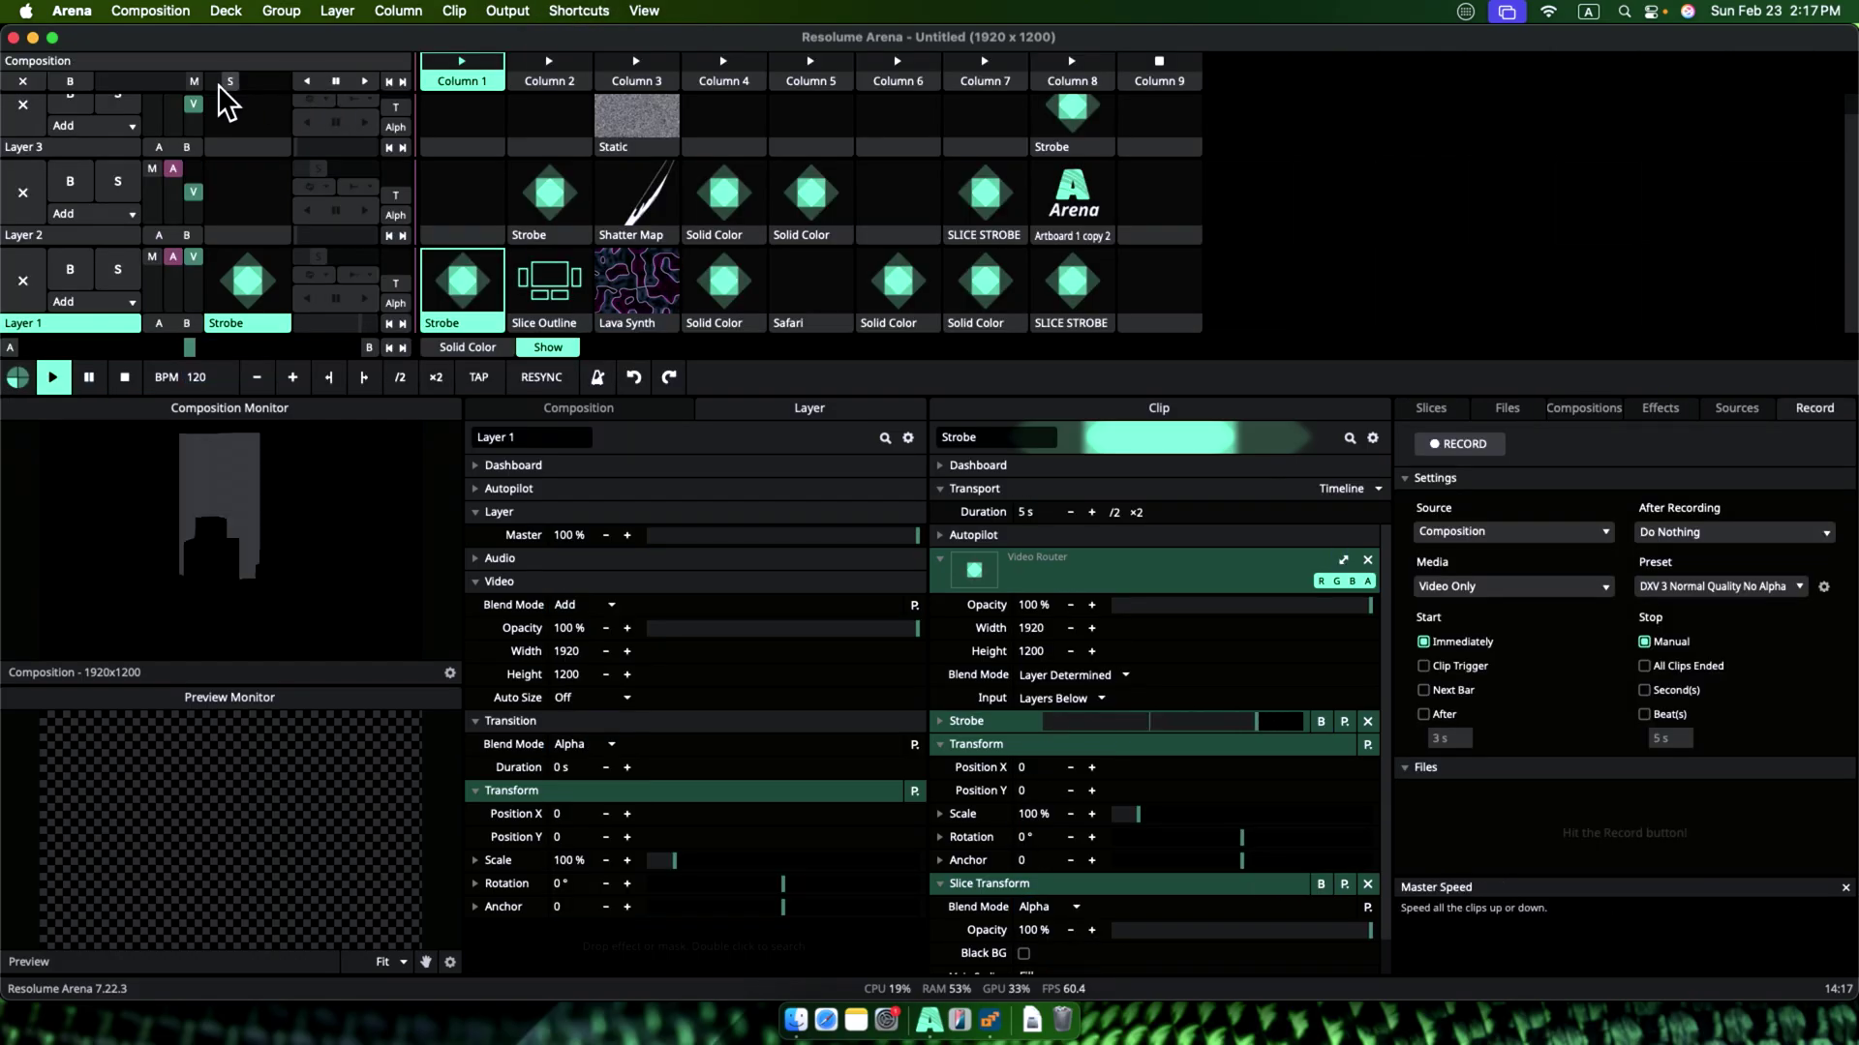
Step: Re-enter keyboard shortcut editing and map Z to Composition Disconnect All
click(519, 12)
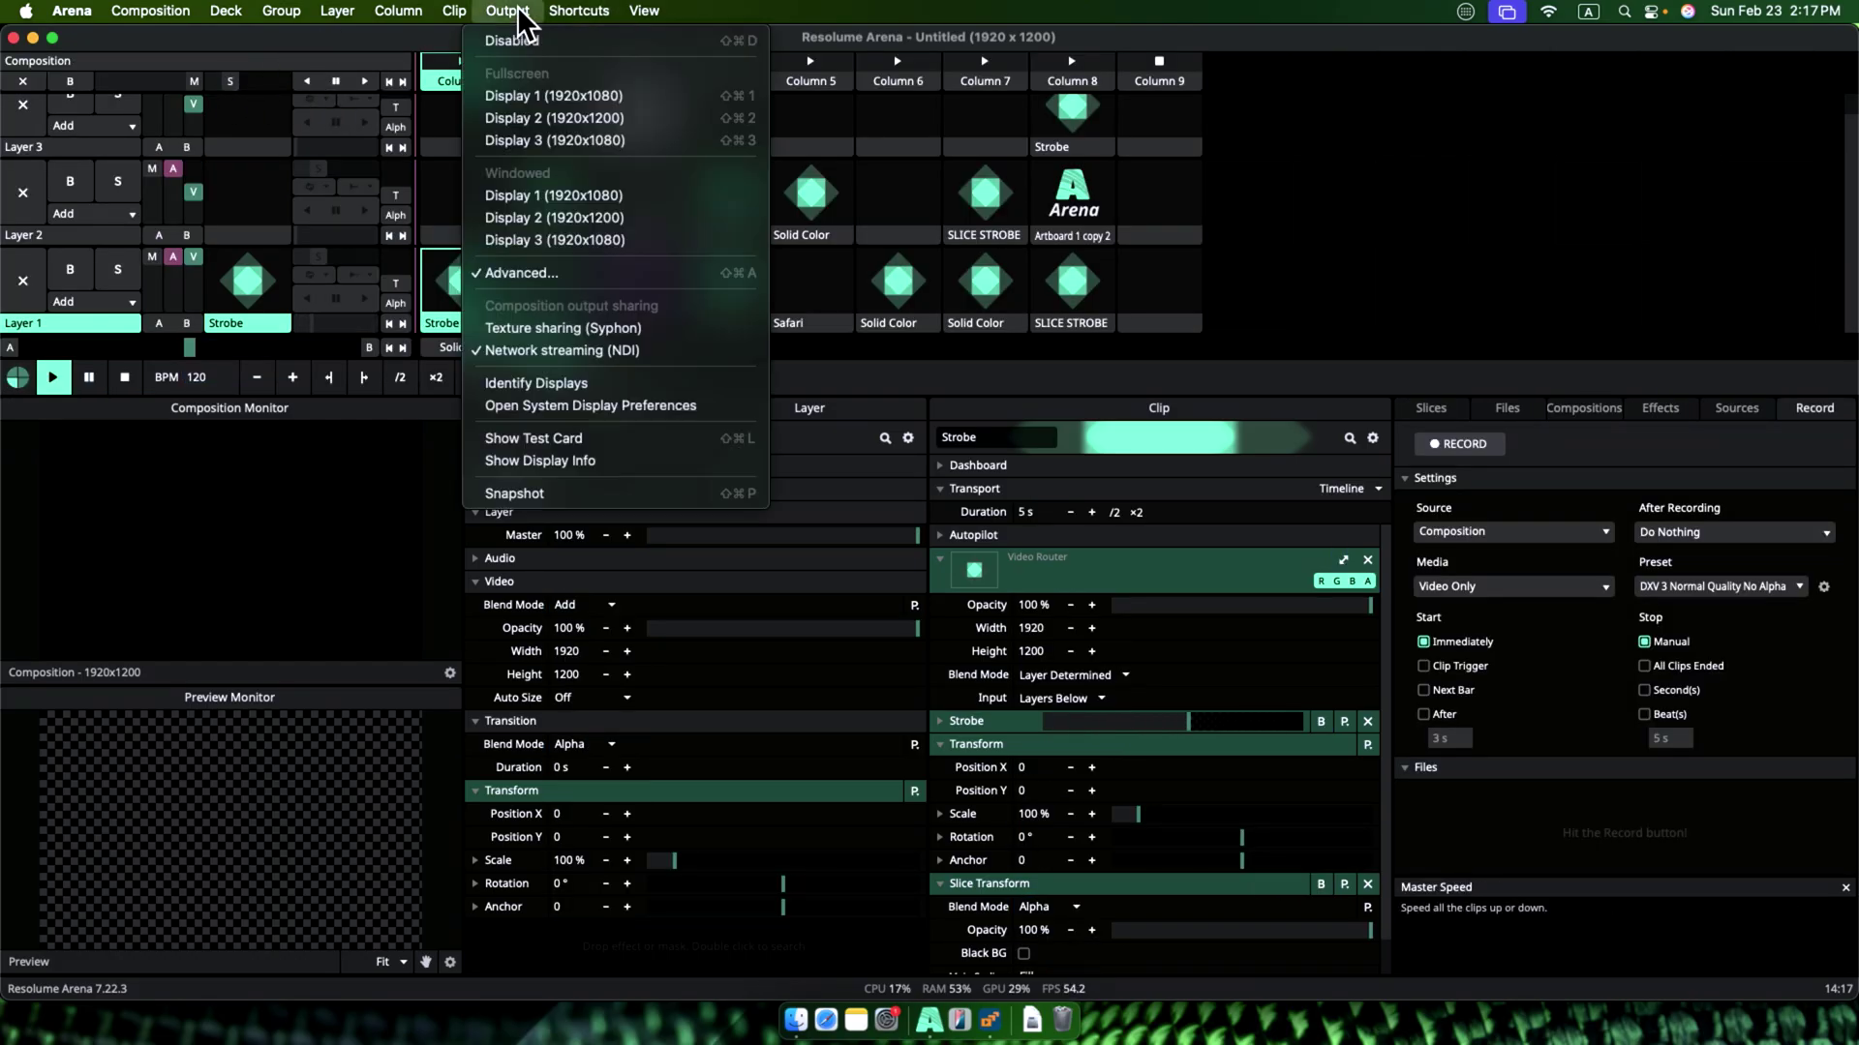
mouse_move(579, 10)
click(577, 38)
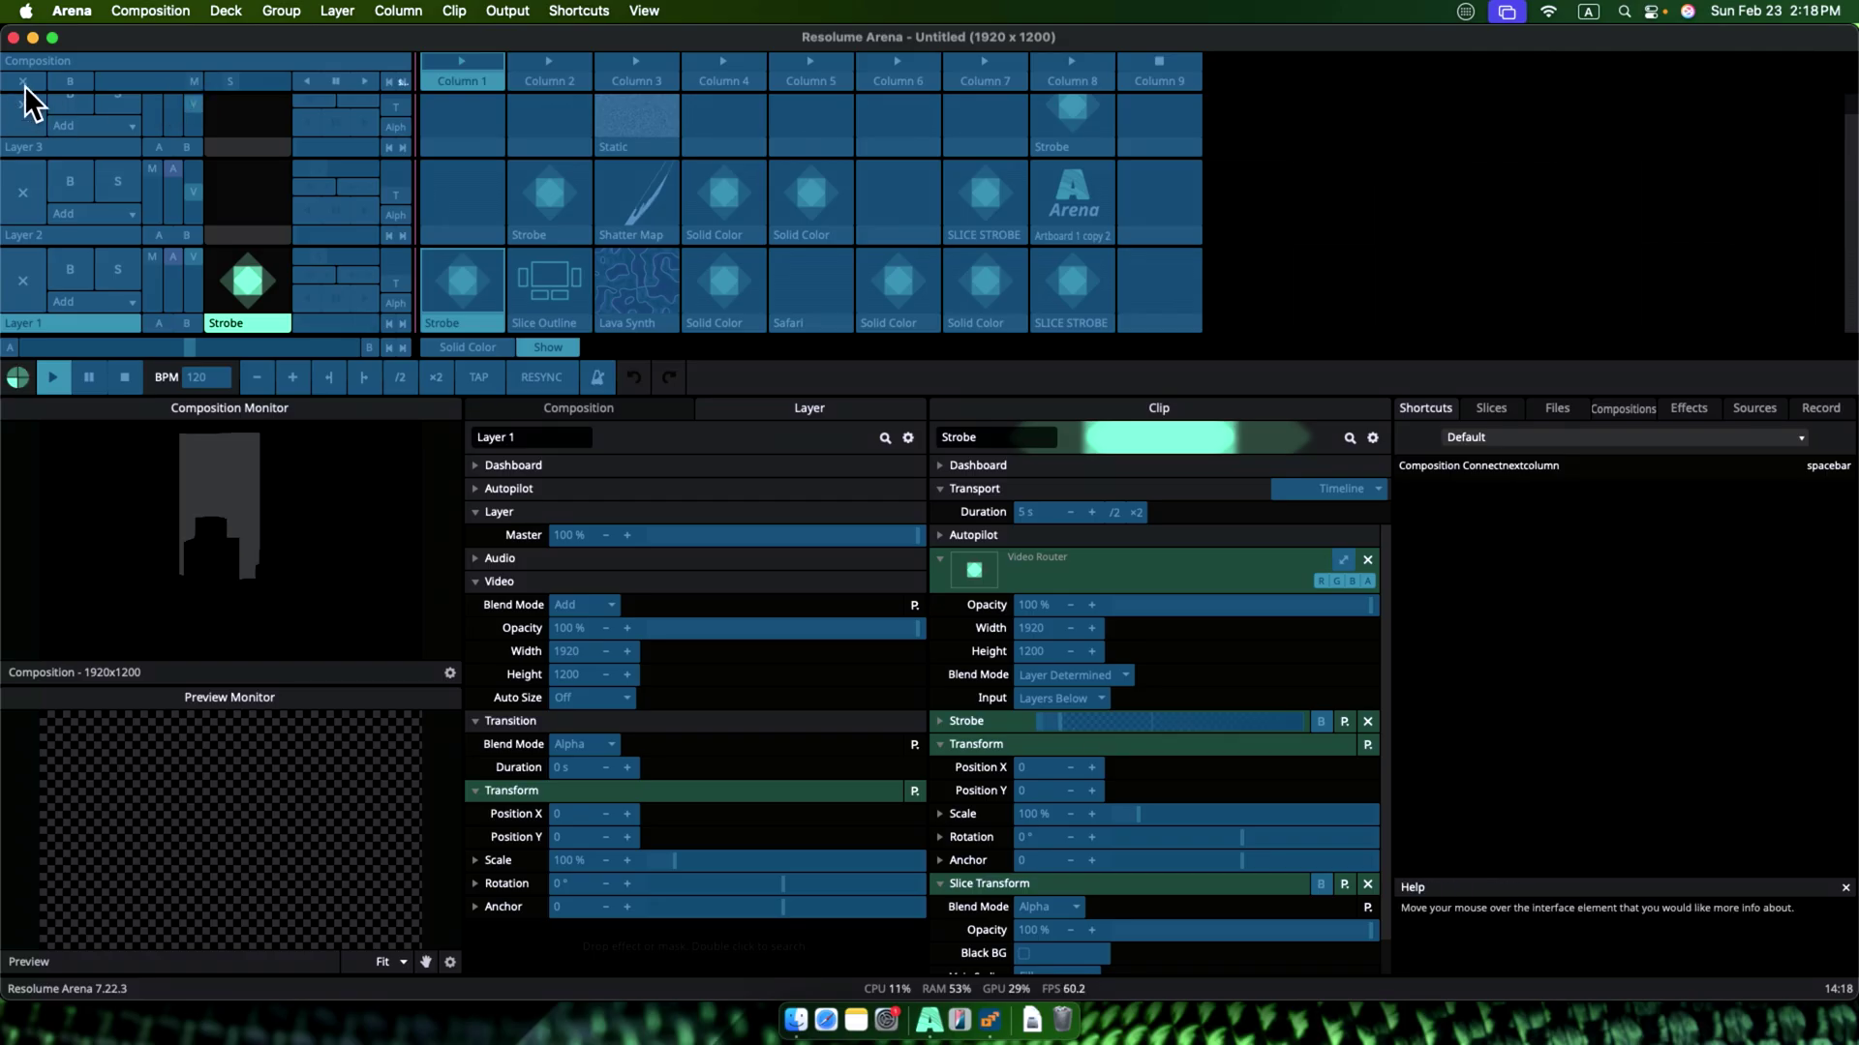
key(z)
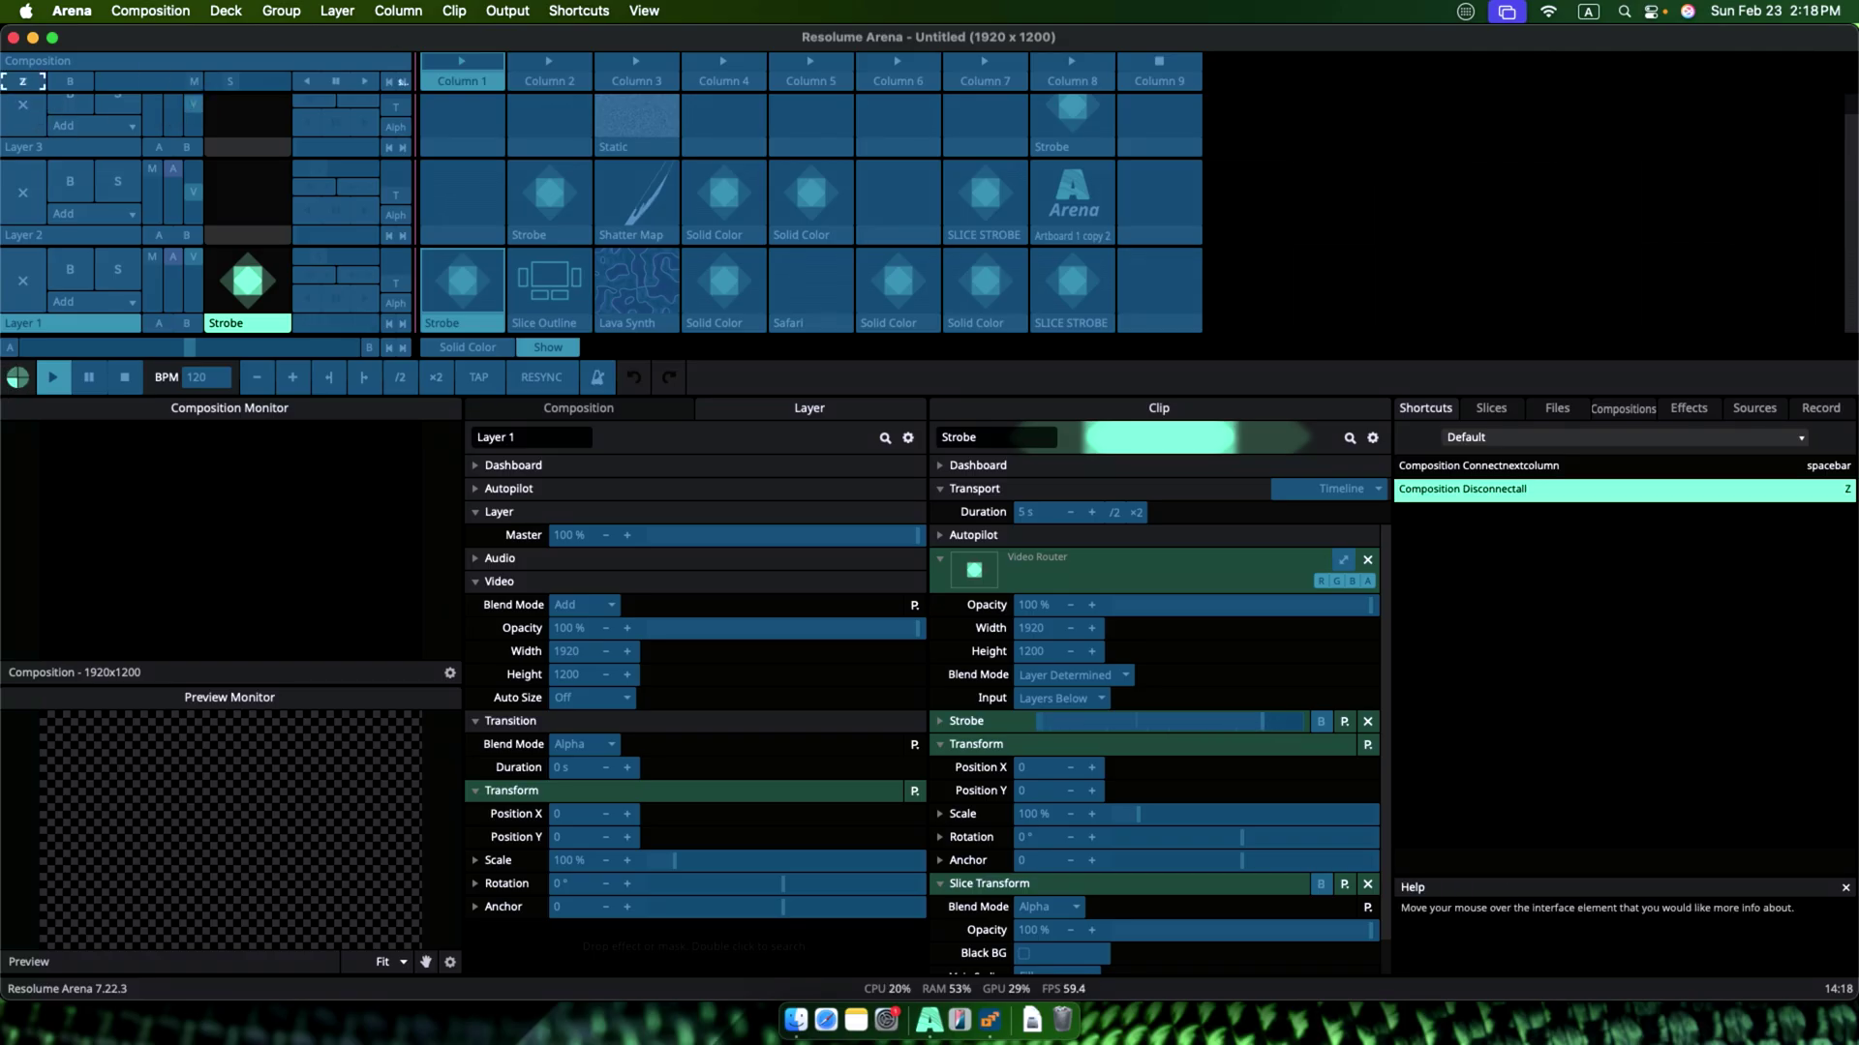
click(588, 11)
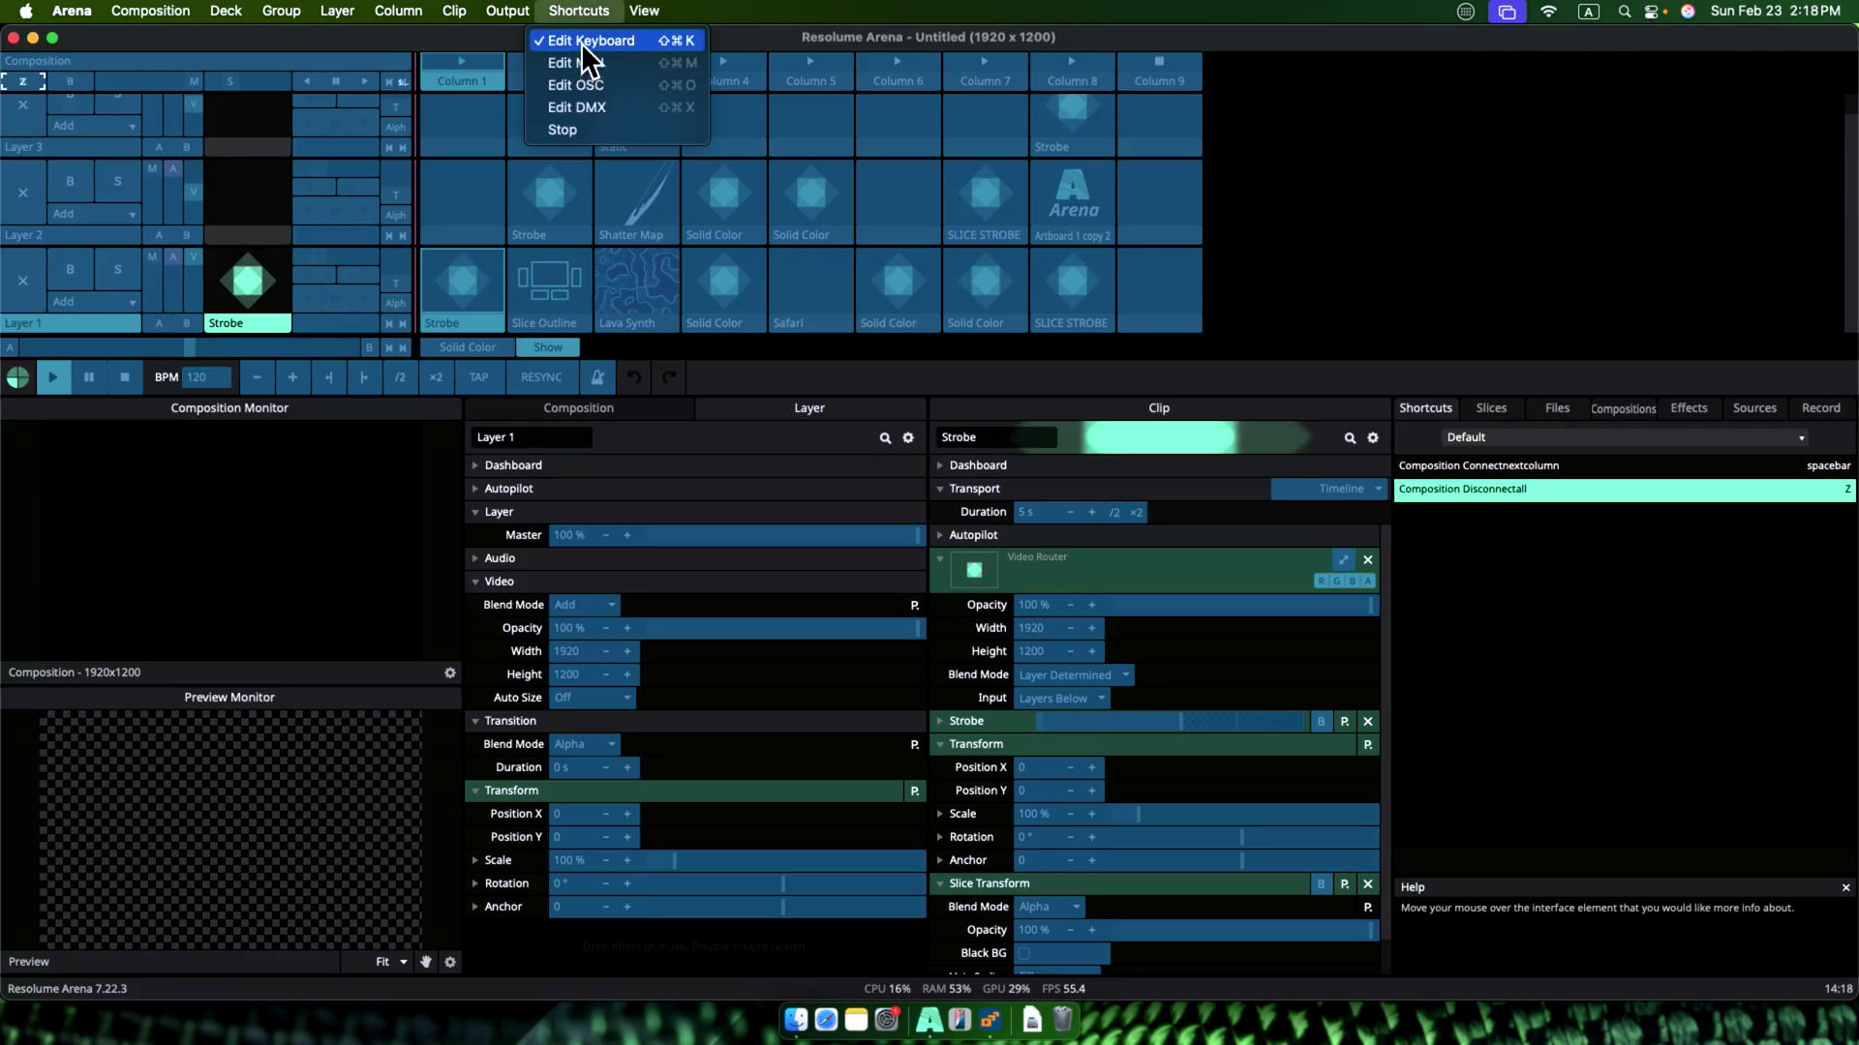